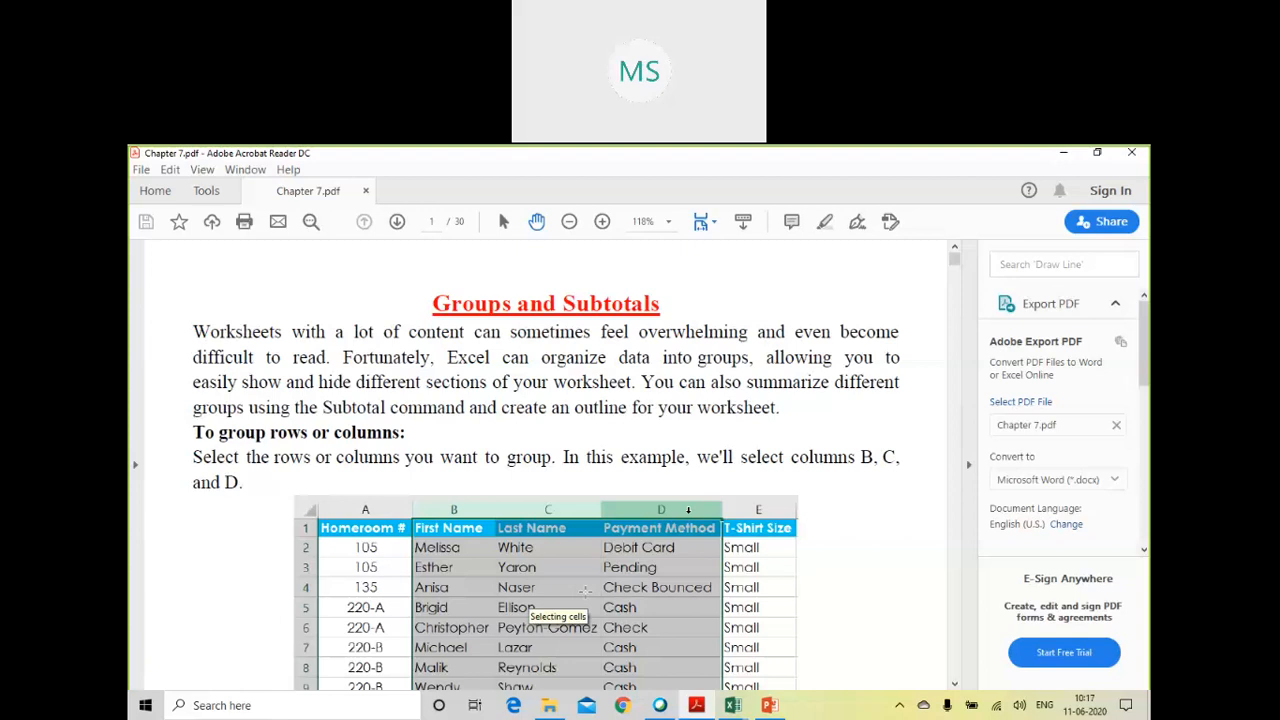
Step: Read the Chapter 7 instructions on grouping rows or columns, including the example with columns B, C and D
scroll(571, 563, down, 3)
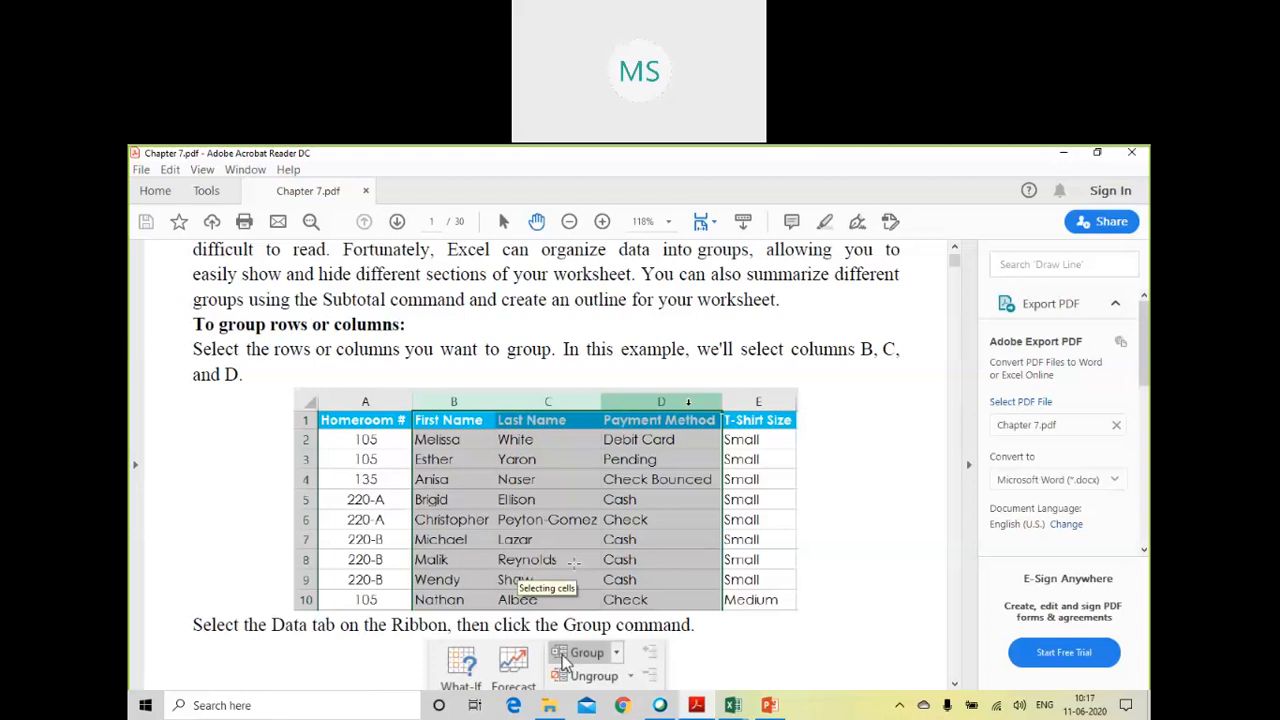
scroll(573, 562, down, 1)
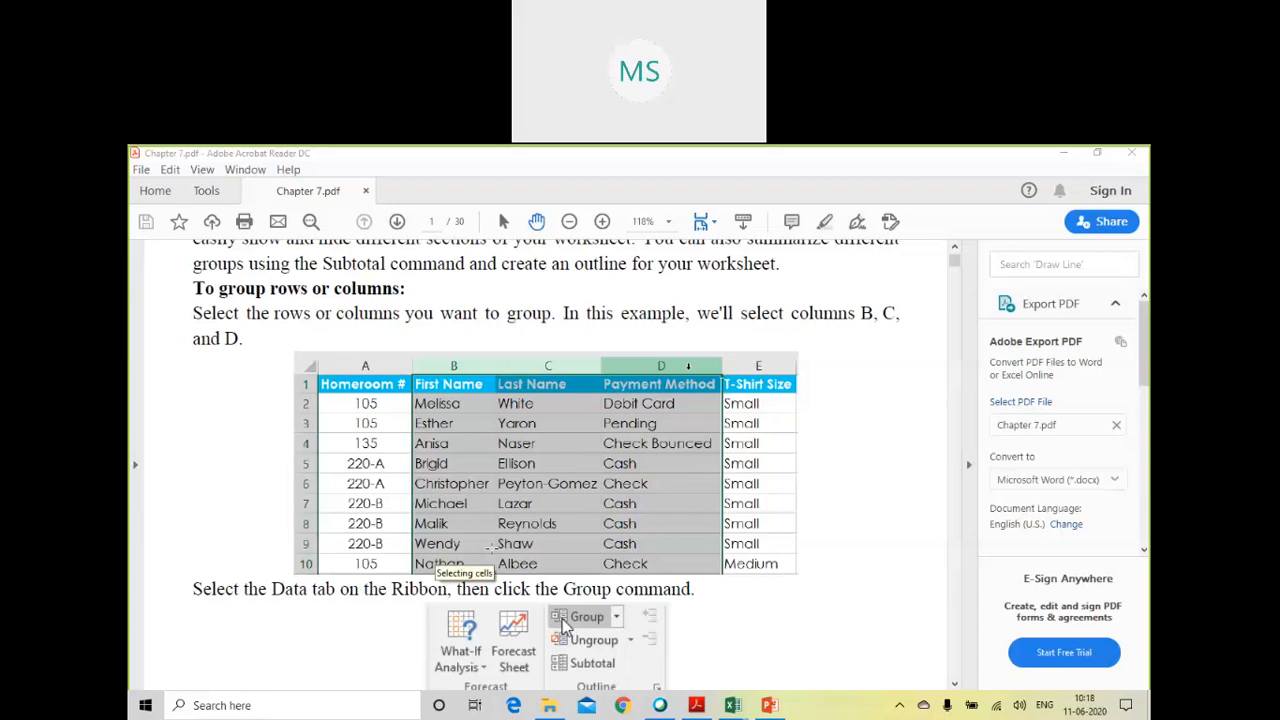
scroll(779, 529, down, 3)
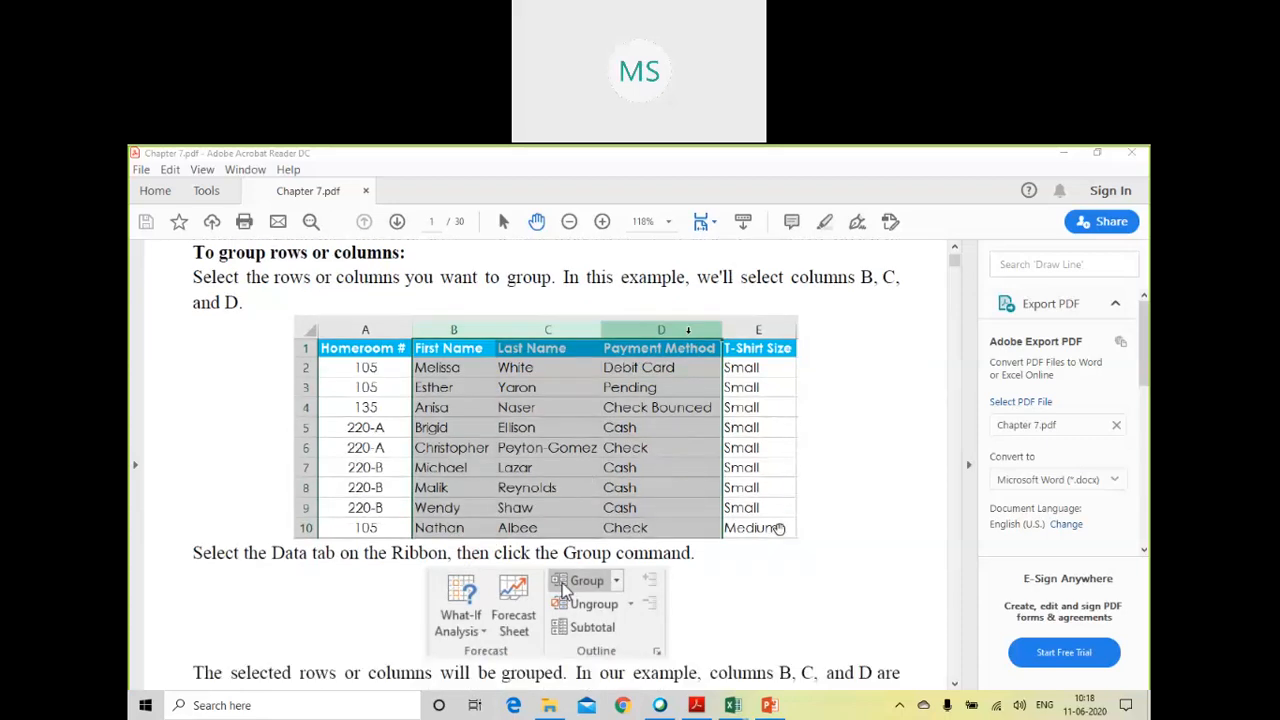
scroll(779, 529, down, 7)
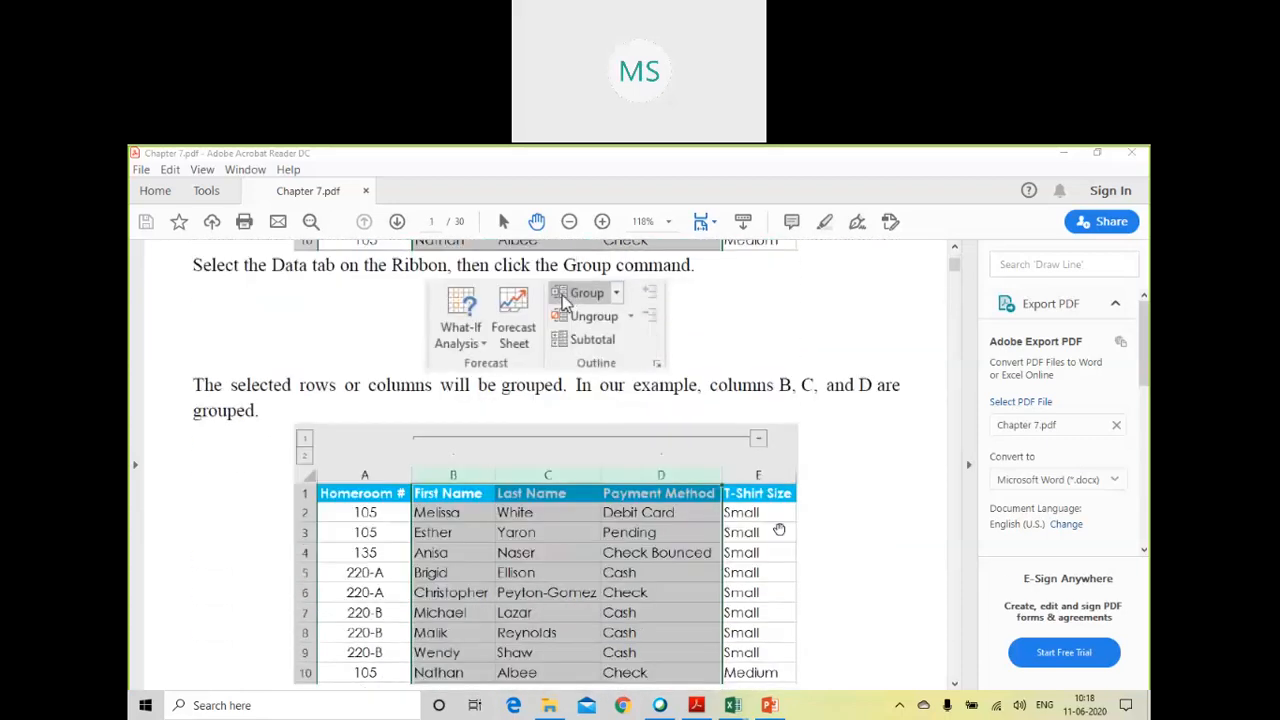
Step: Switch to the excel2016_sorting_practice.xlsx workbook in Excel and select a cell in the order table on Sheet1
mouse_move(733, 708)
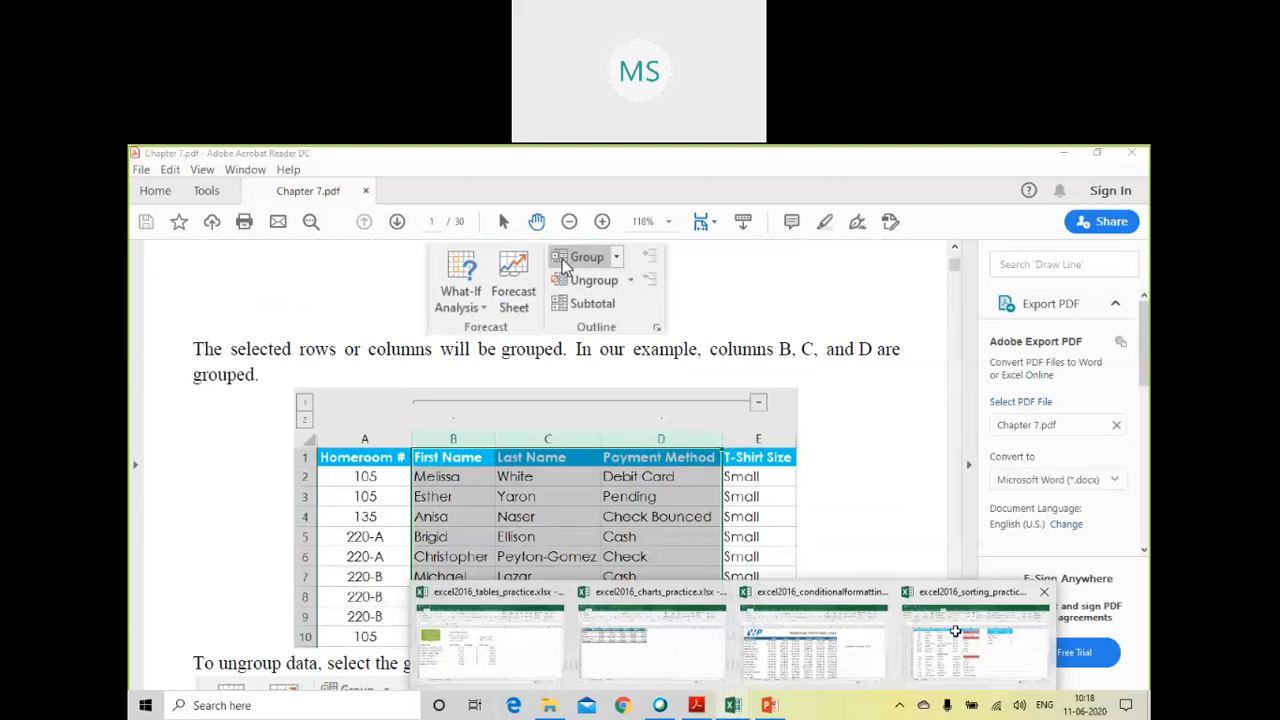
click(955, 631)
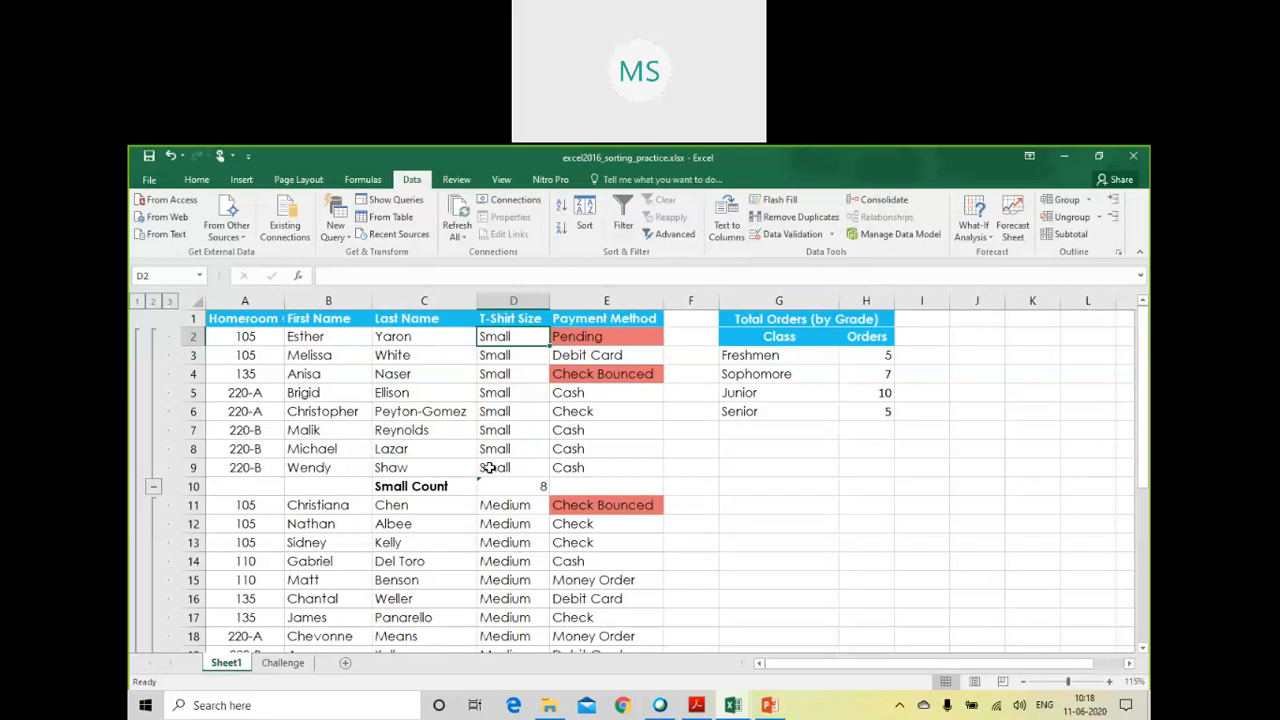
click(406, 543)
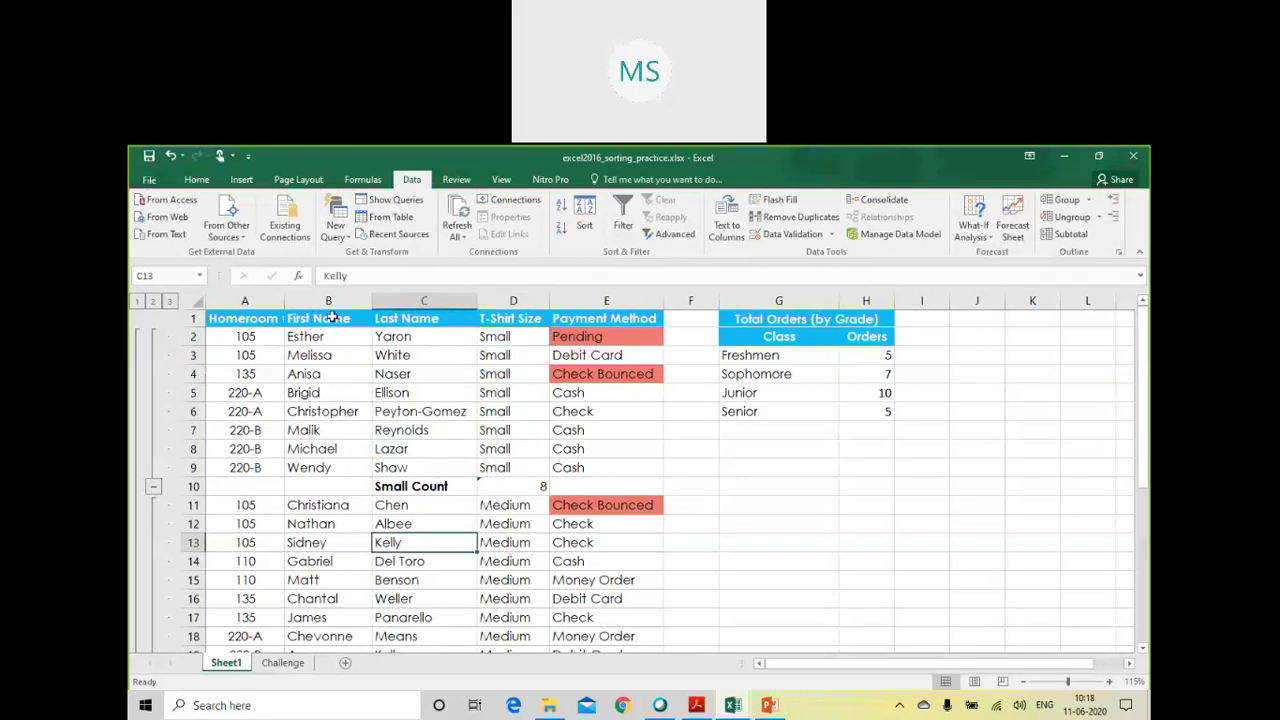
Step: Group columns B through D of the subtotaled order table on Sheet1
drag(329, 300, 522, 280)
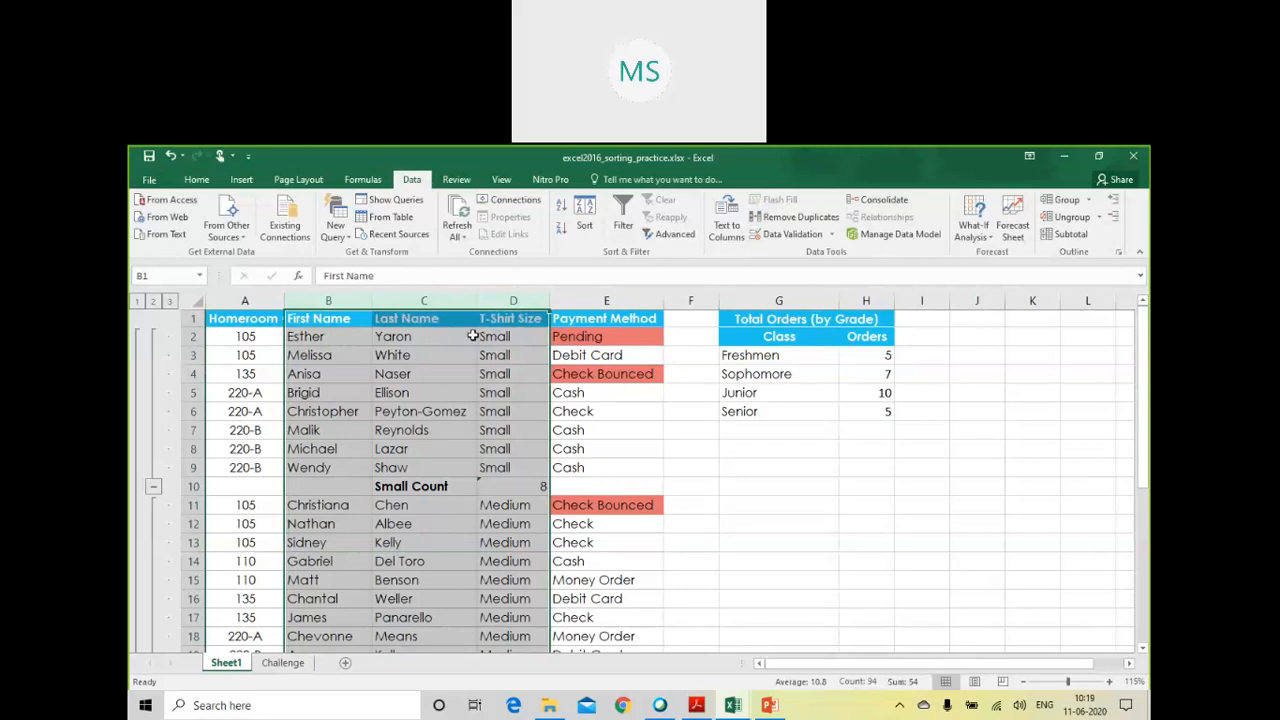
click(1009, 172)
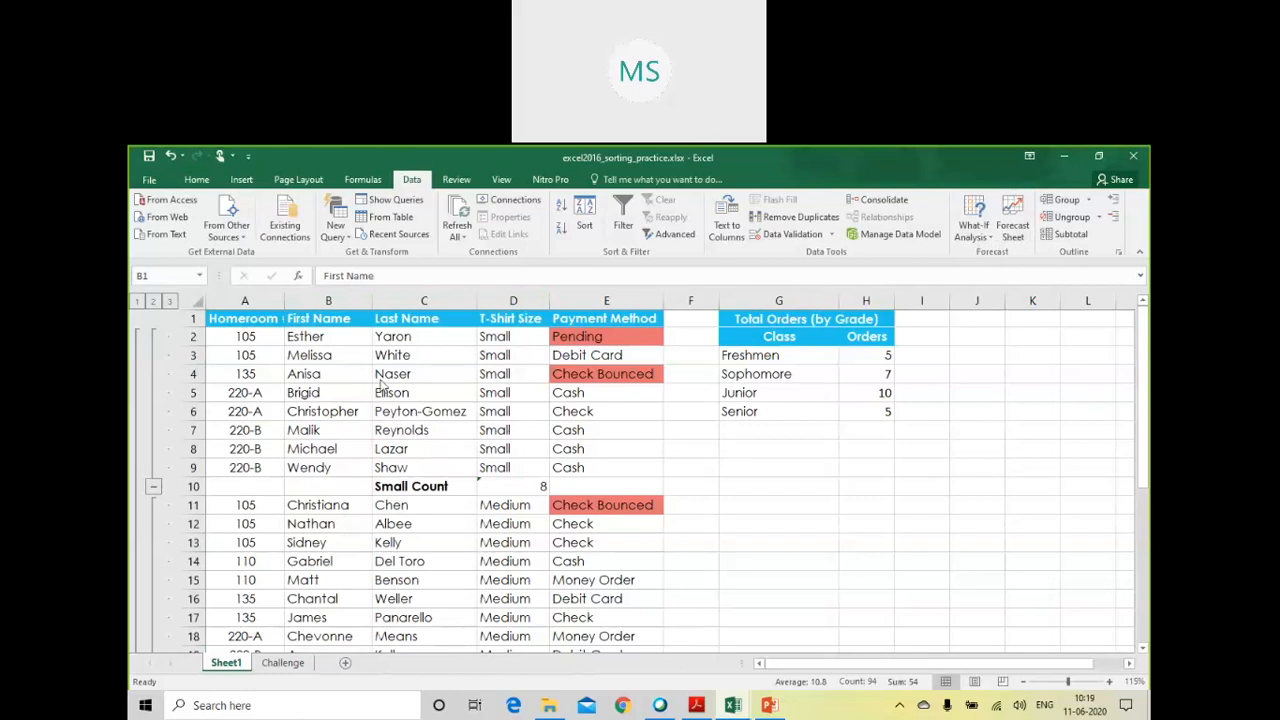
click(329, 300)
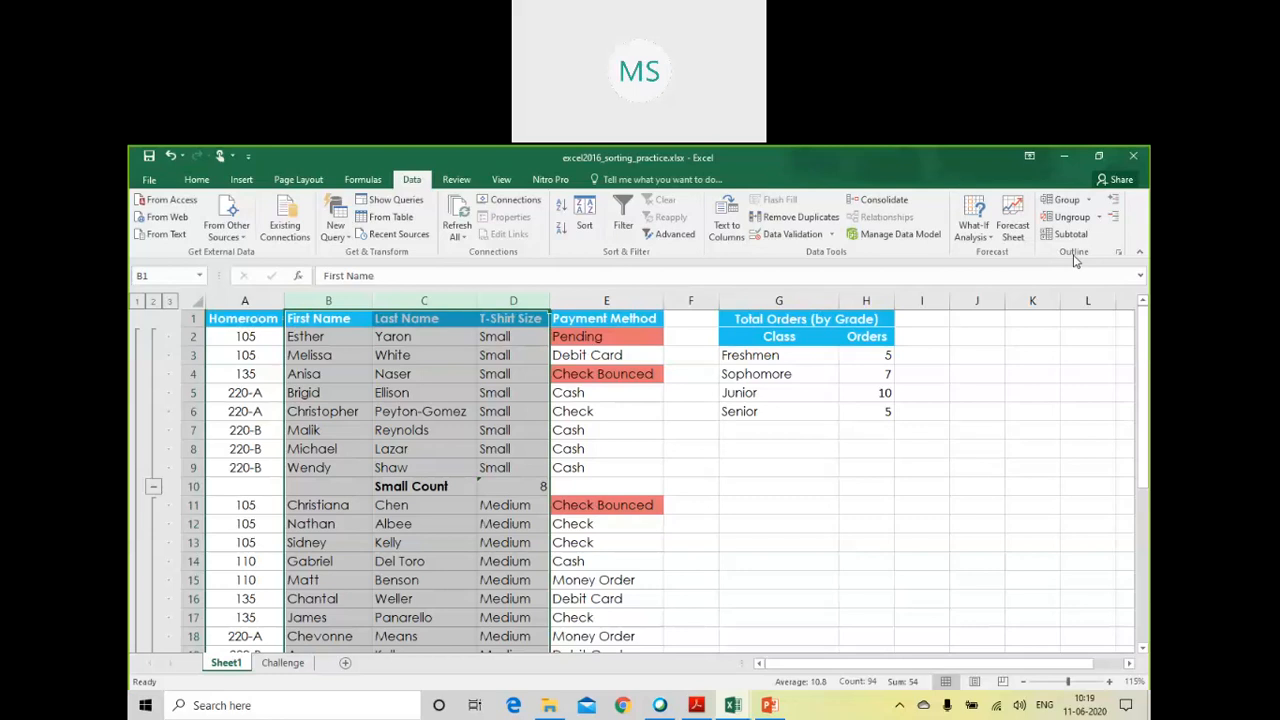
click(1089, 201)
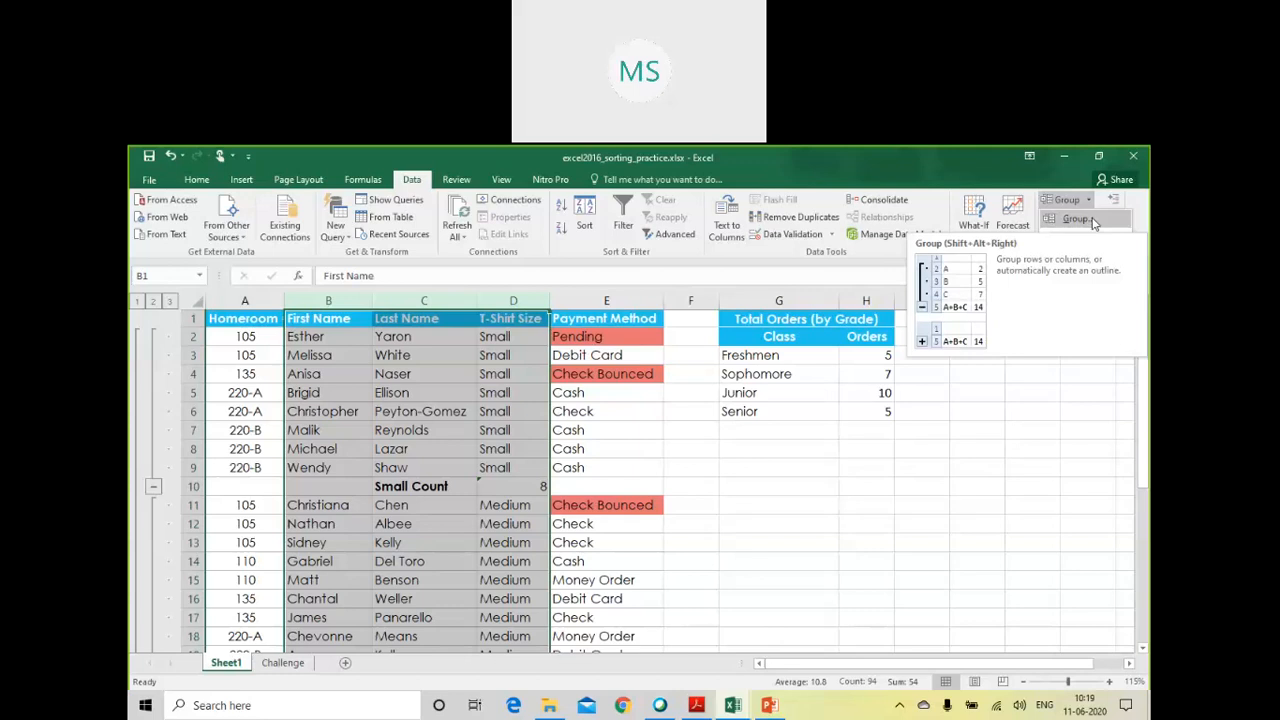
click(1093, 222)
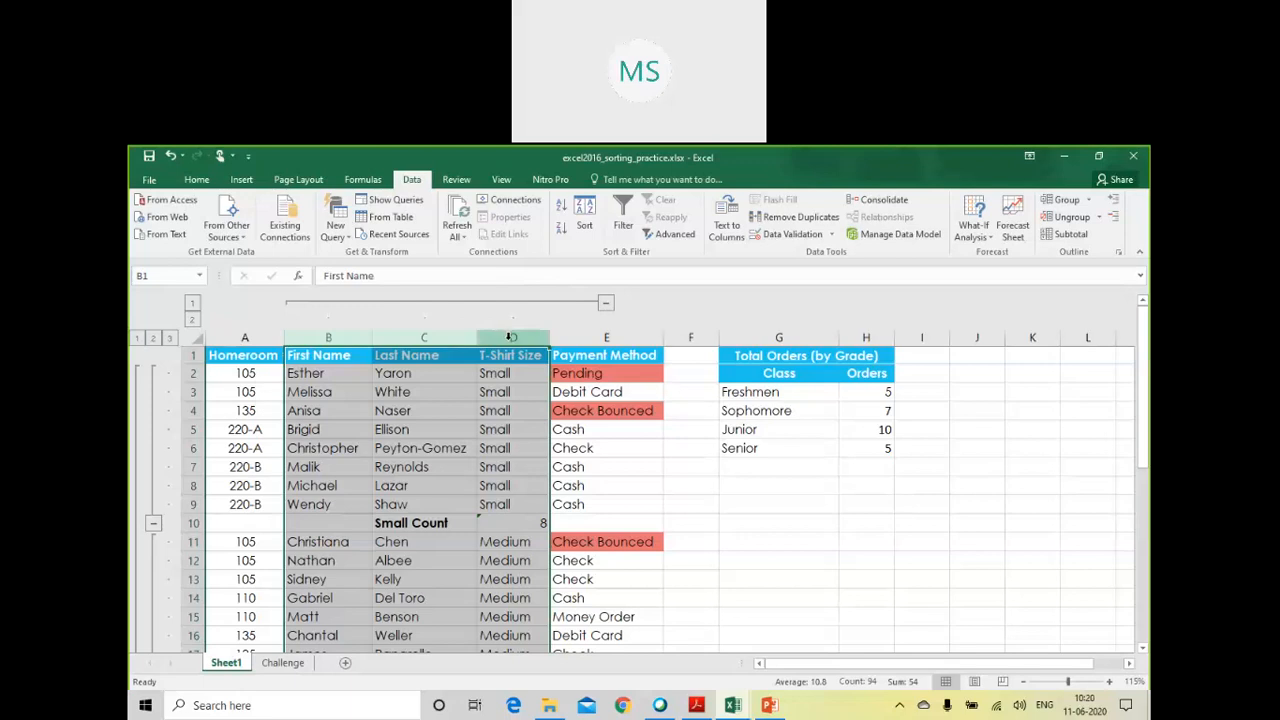
Step: Collapse and expand the group of columns B through D, and review the subtotal groups along the rows
click(606, 304)
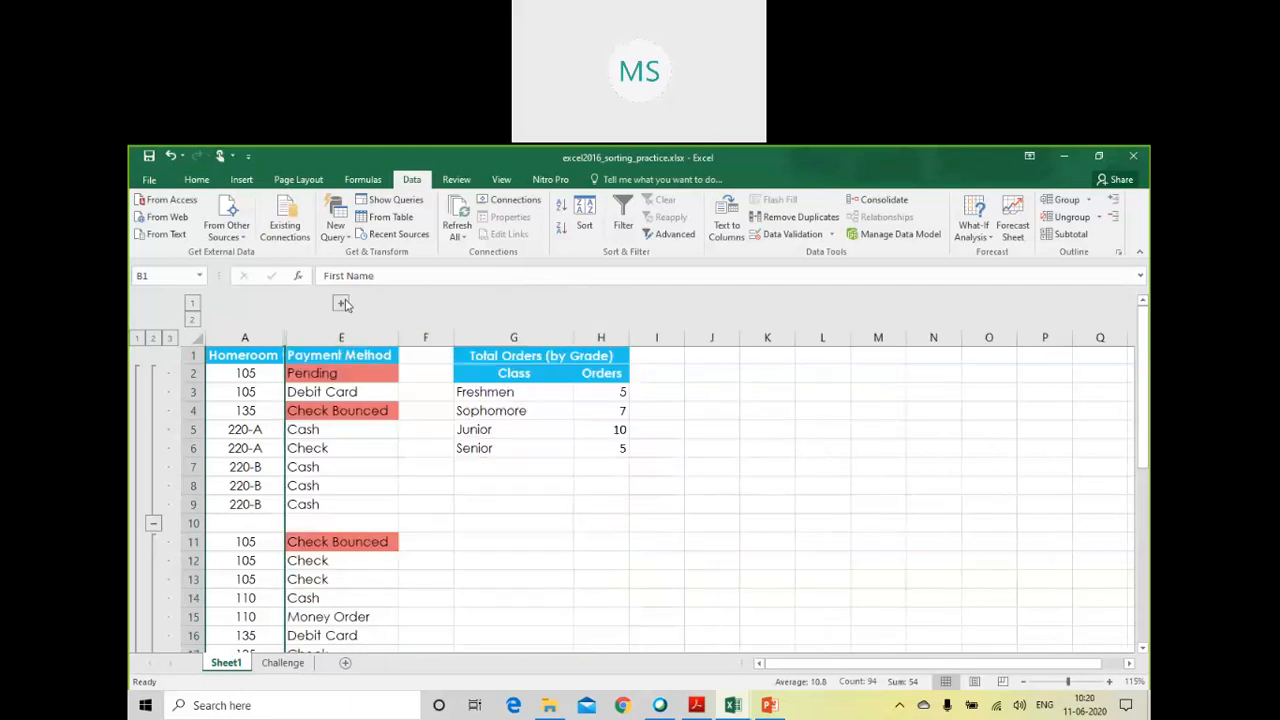
click(342, 304)
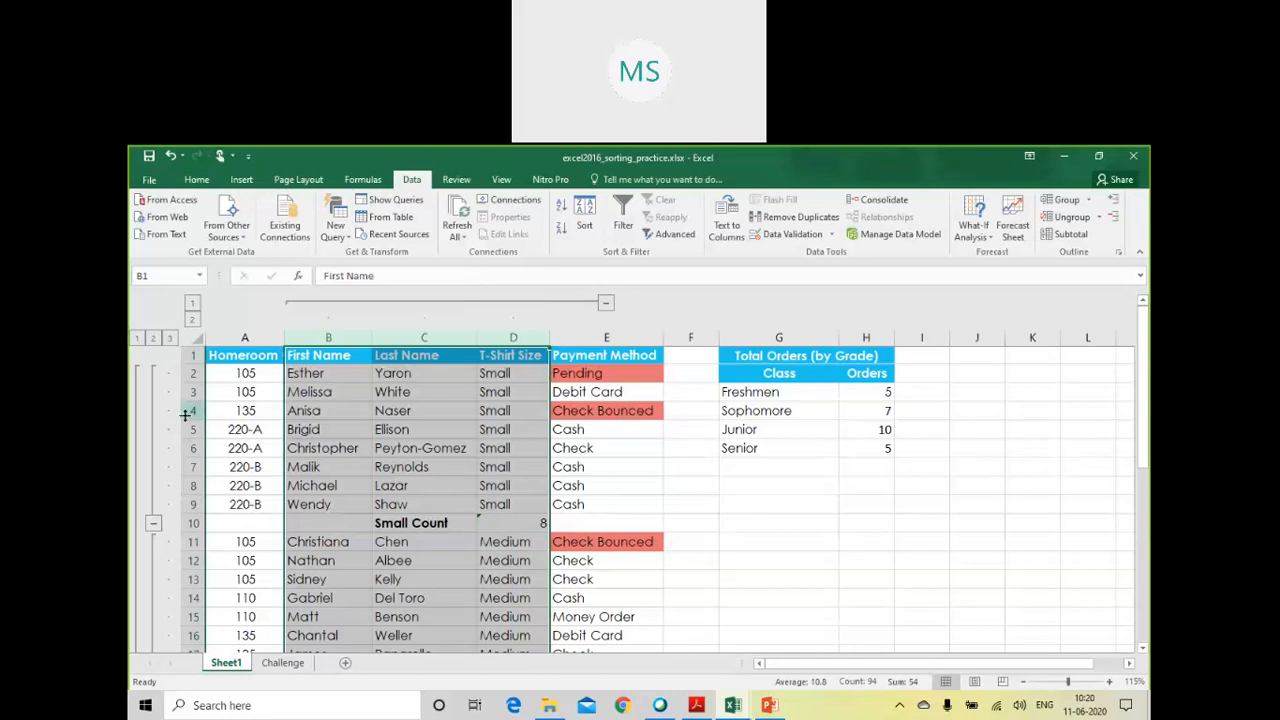
scroll(172, 464, down, 5)
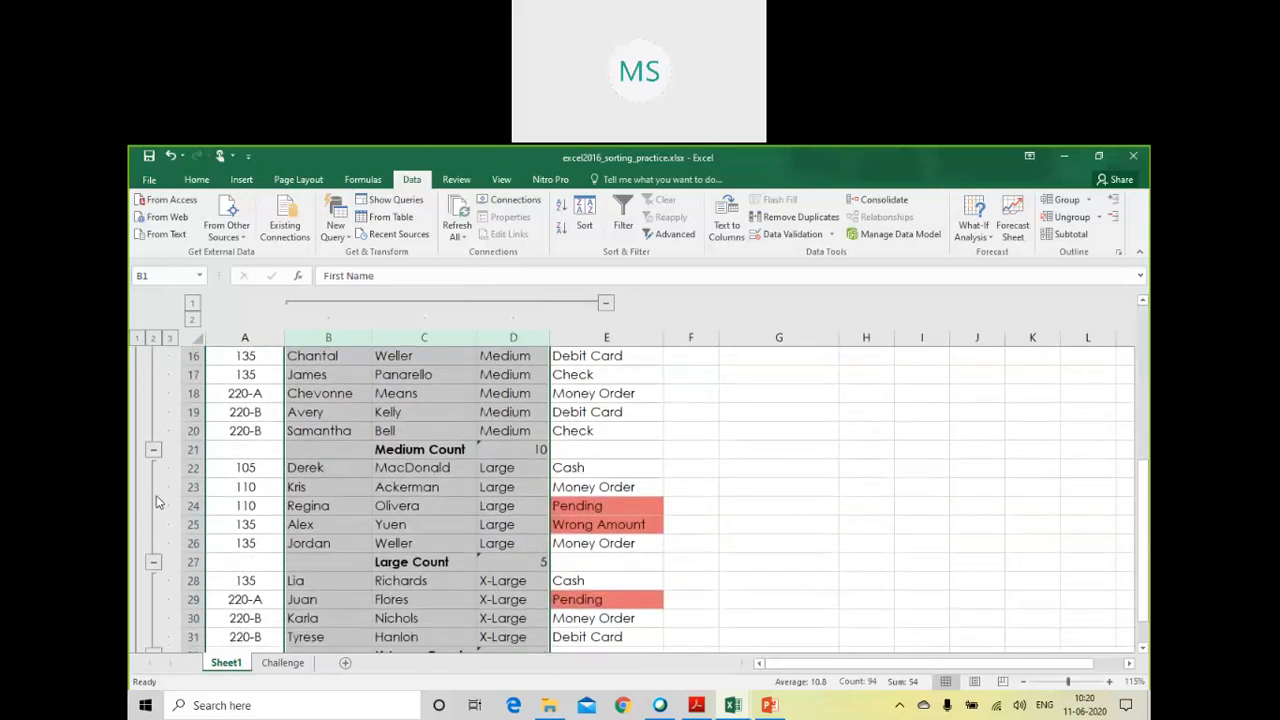
scroll(157, 501, up, 4)
scroll(157, 501, up, 1)
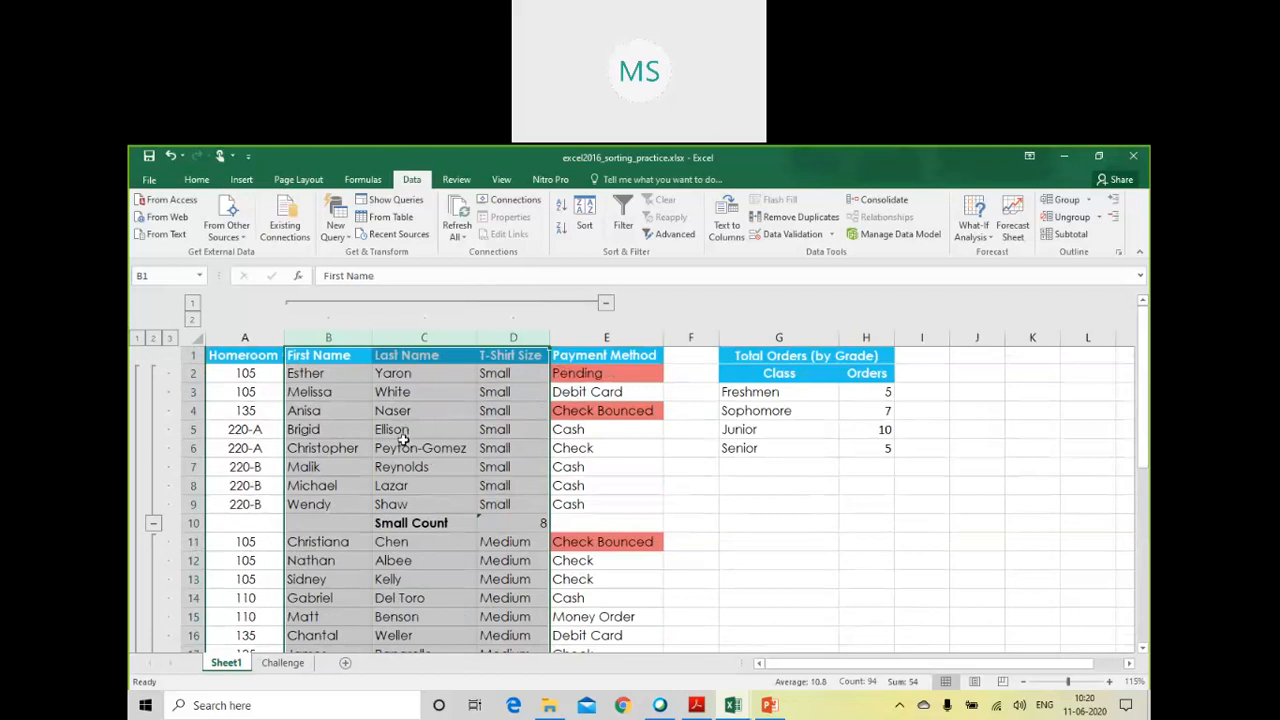
Step: Undo the column grouping and the T-shirt size subtotals, and return to the excel2016_sorting_practice.xlsx workbook
key(ctrl+z)
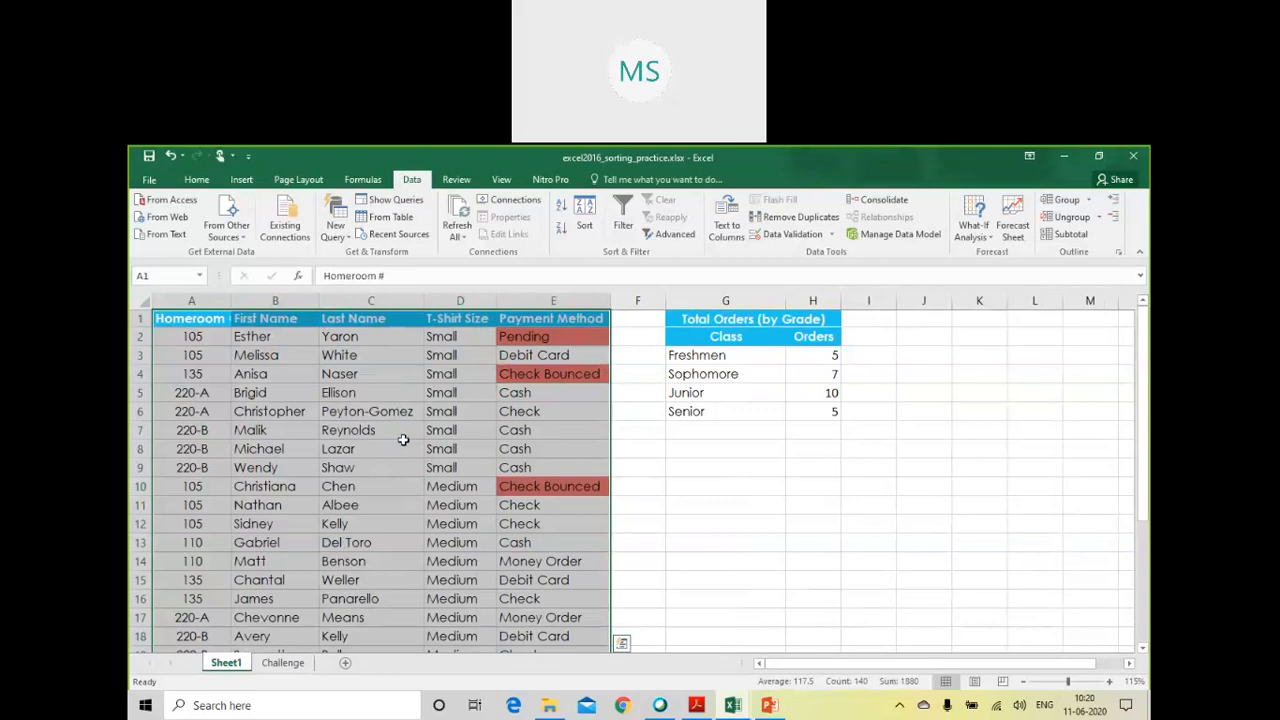
key(ctrl+z)
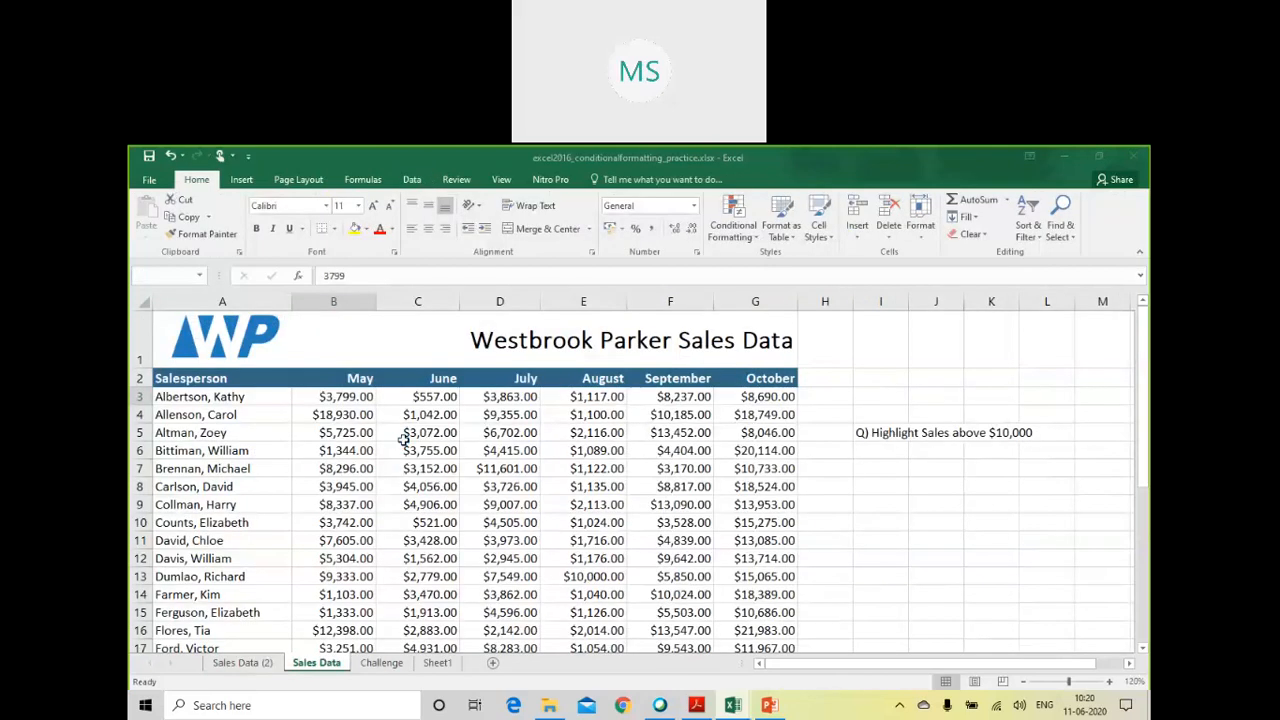
mouse_move(735, 705)
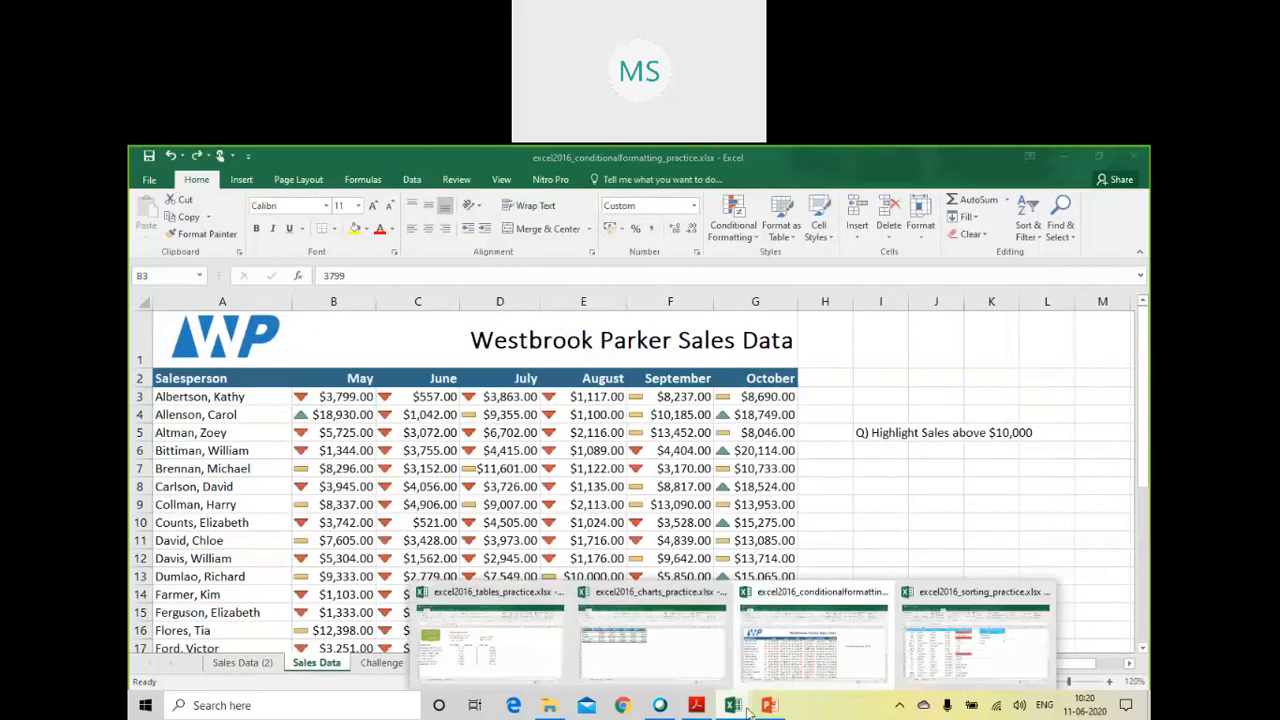
click(945, 625)
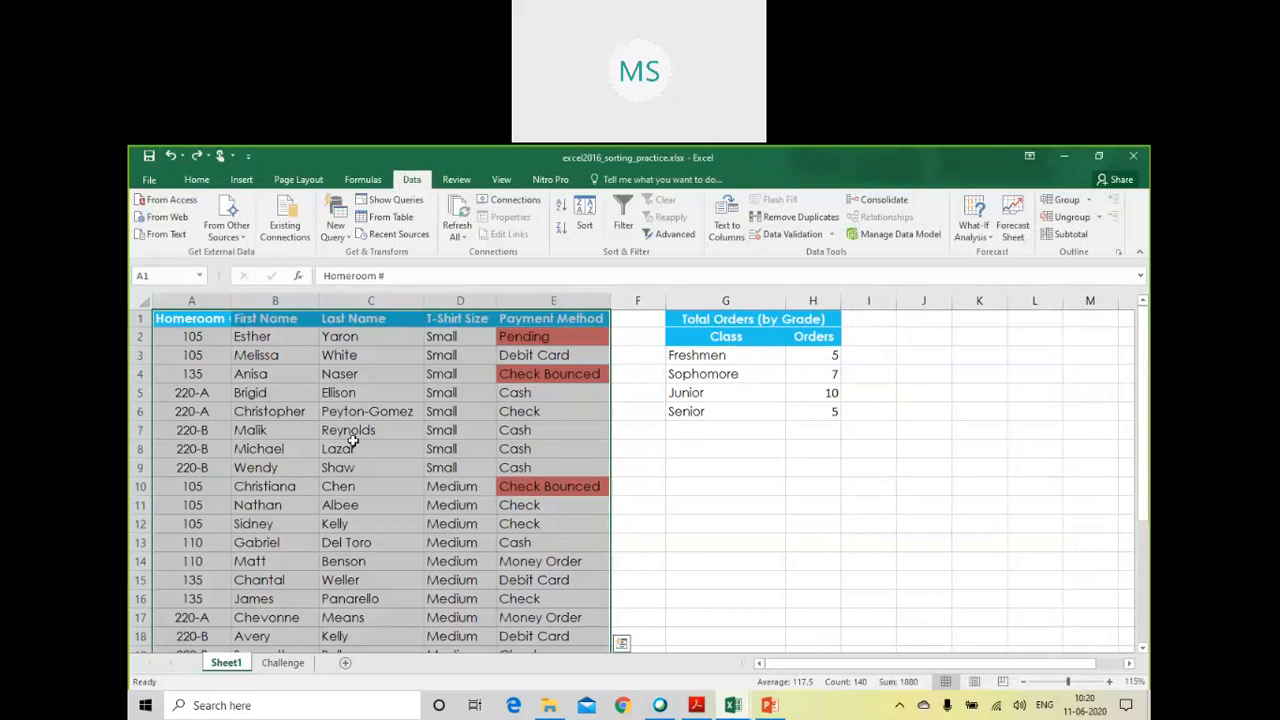
Step: Group the First Name, Last Name and T-Shirt Size columns (B through D) in the table without subtotals
click(370, 505)
drag(278, 301, 462, 290)
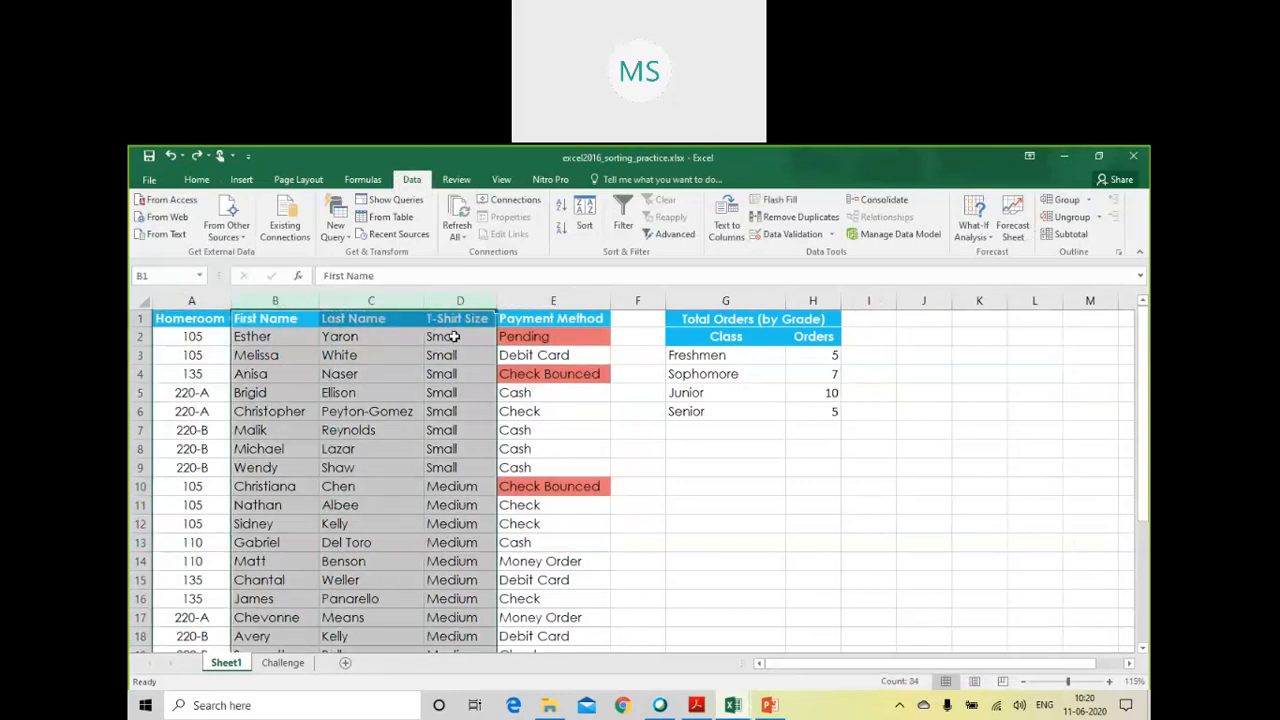
click(1091, 200)
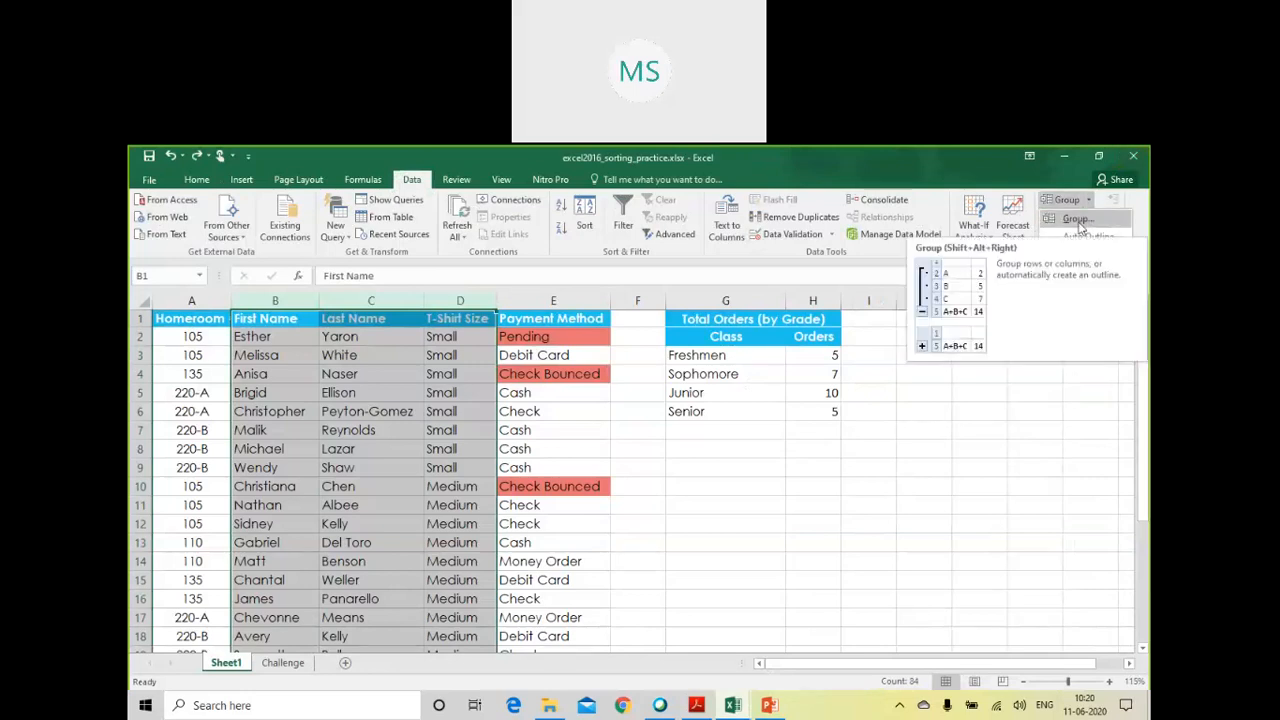
click(1077, 220)
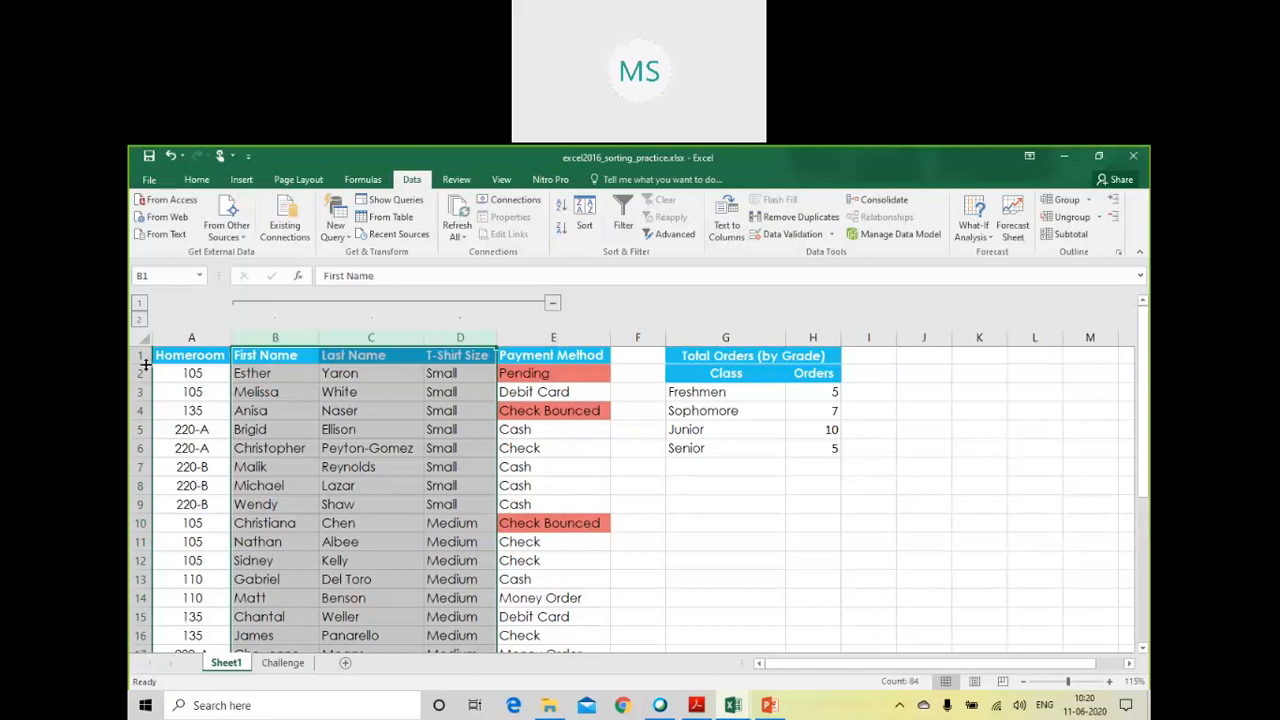
Step: Look over the outlined table, and collapse and expand the grouped columns B through D twice
scroll(140, 630, down, 5)
scroll(140, 500, up, 5)
click(320, 390)
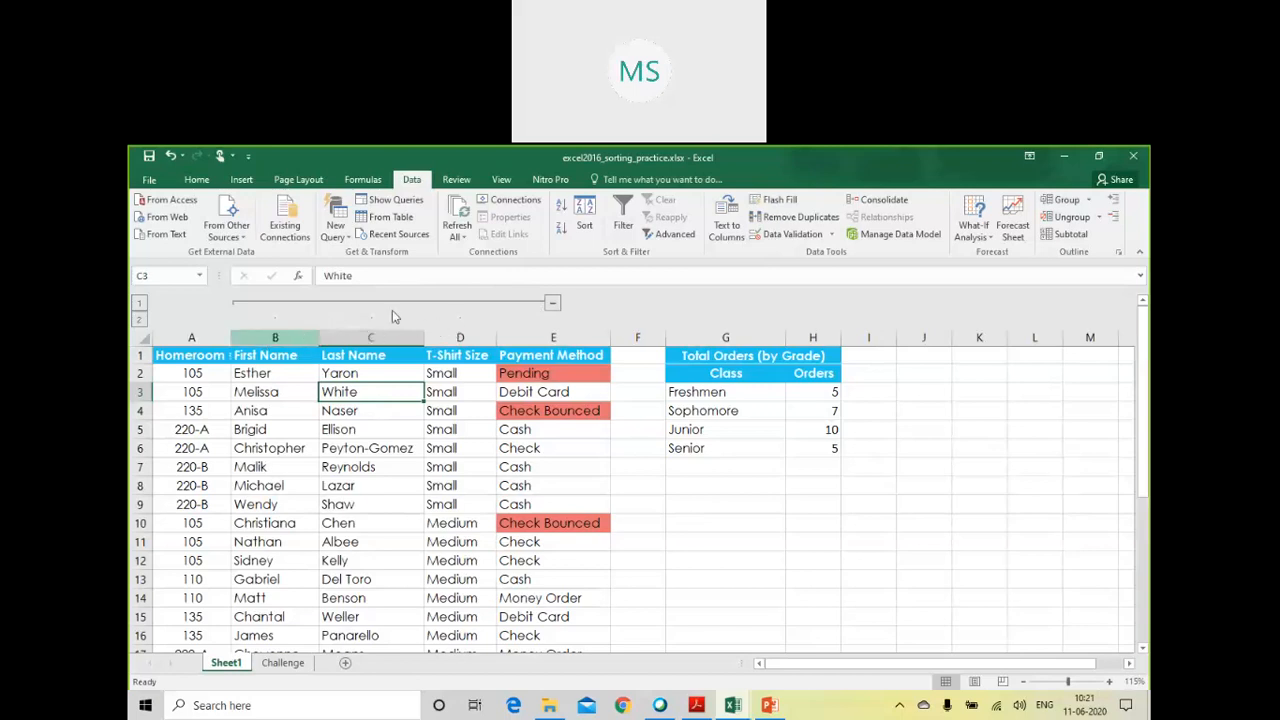
click(552, 306)
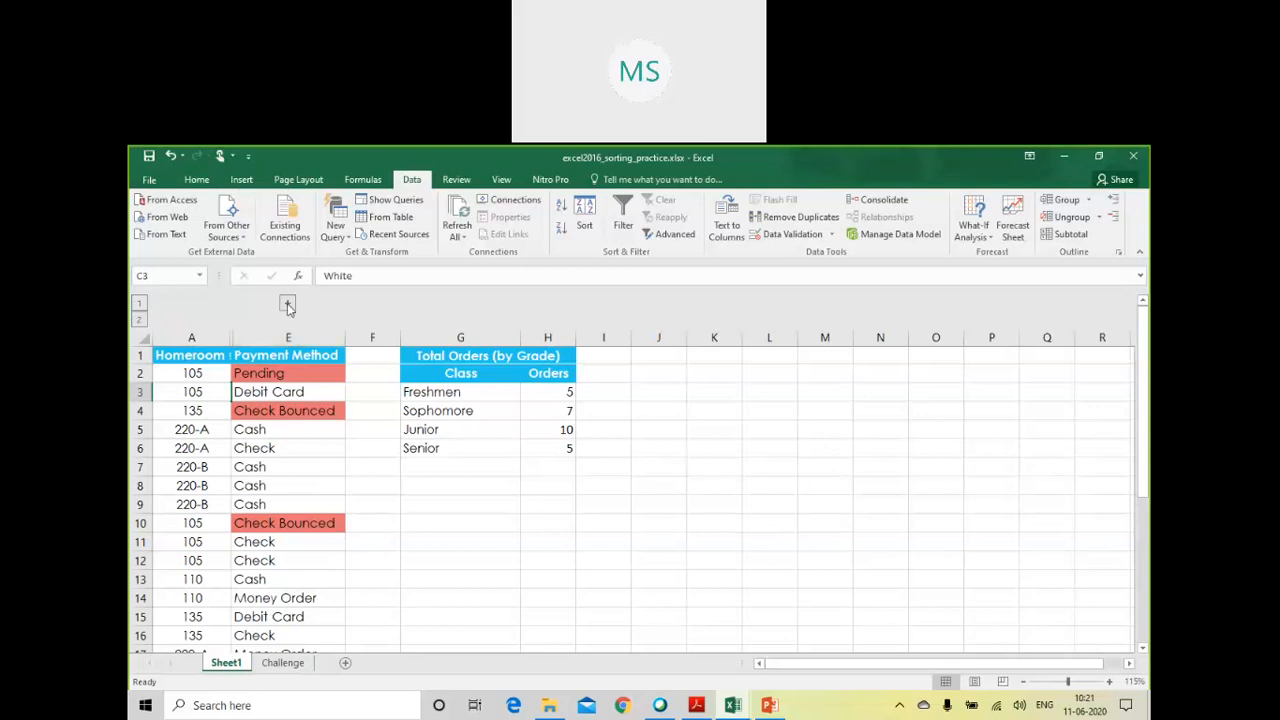
click(288, 304)
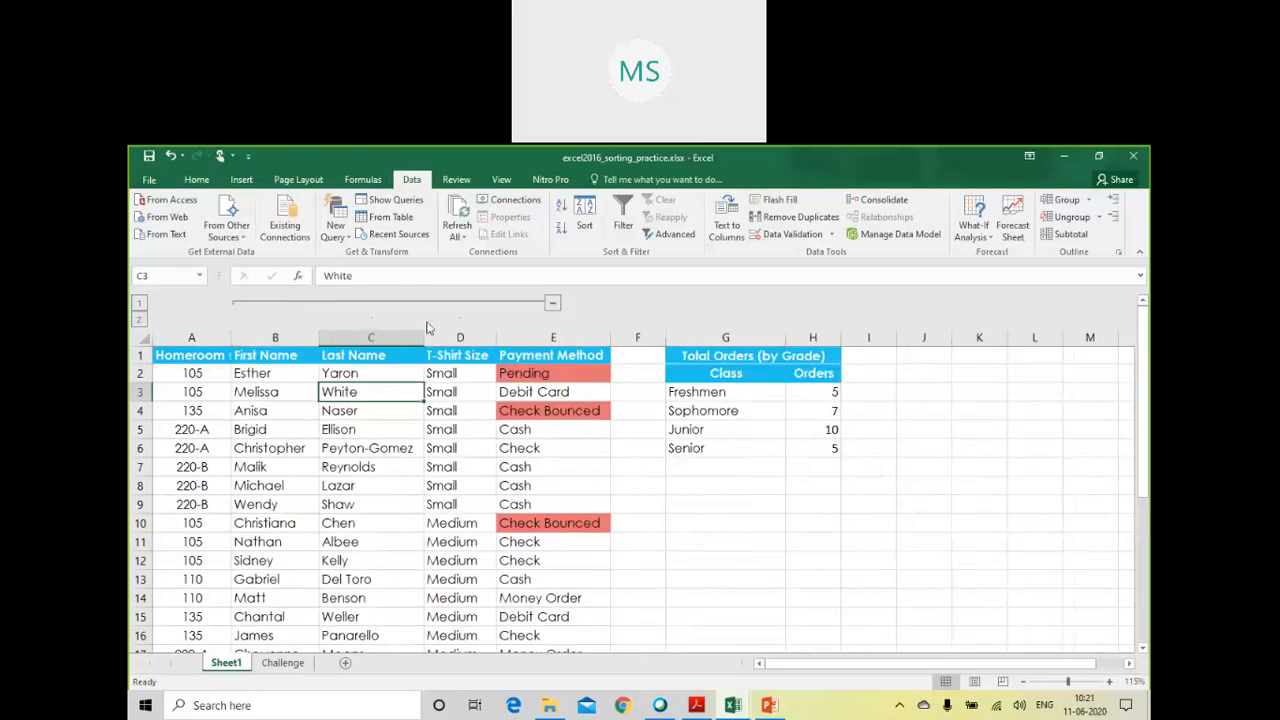
click(554, 304)
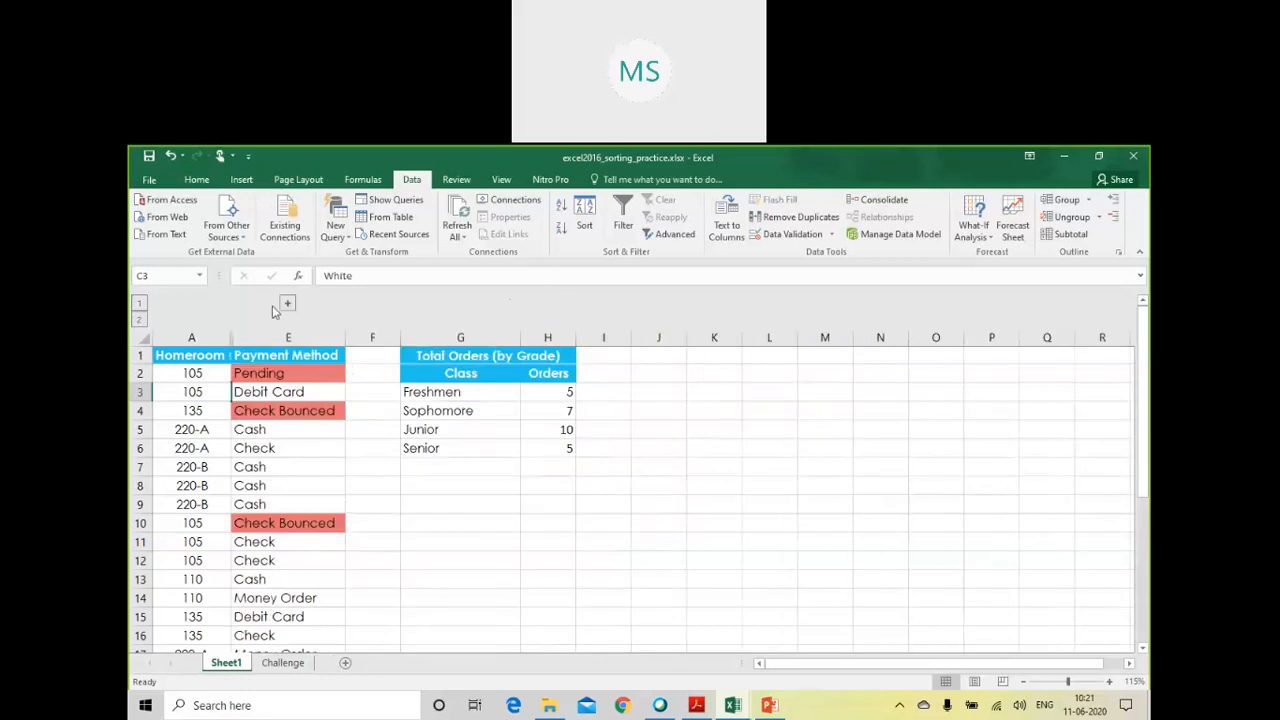
click(288, 304)
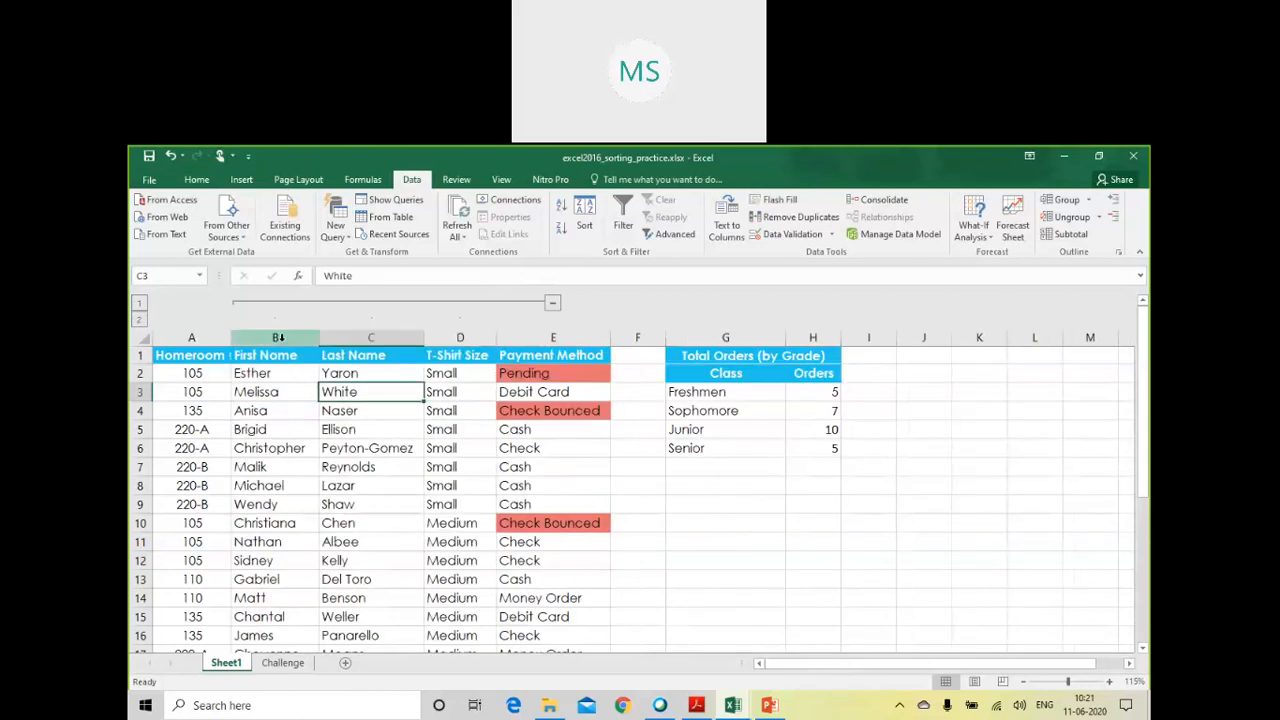
Step: Select the columns of the group one after another to point them out, and hide and show the group once more
drag(276, 338, 352, 338)
click(352, 338)
click(440, 338)
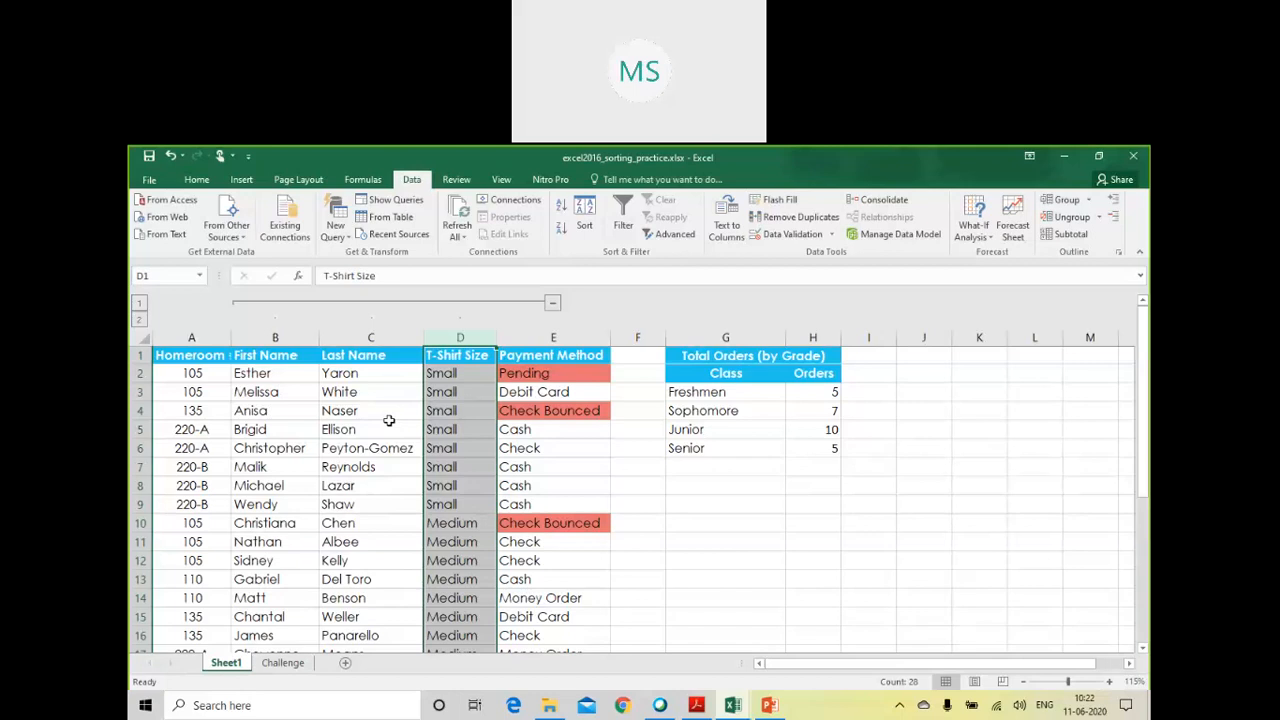
click(553, 302)
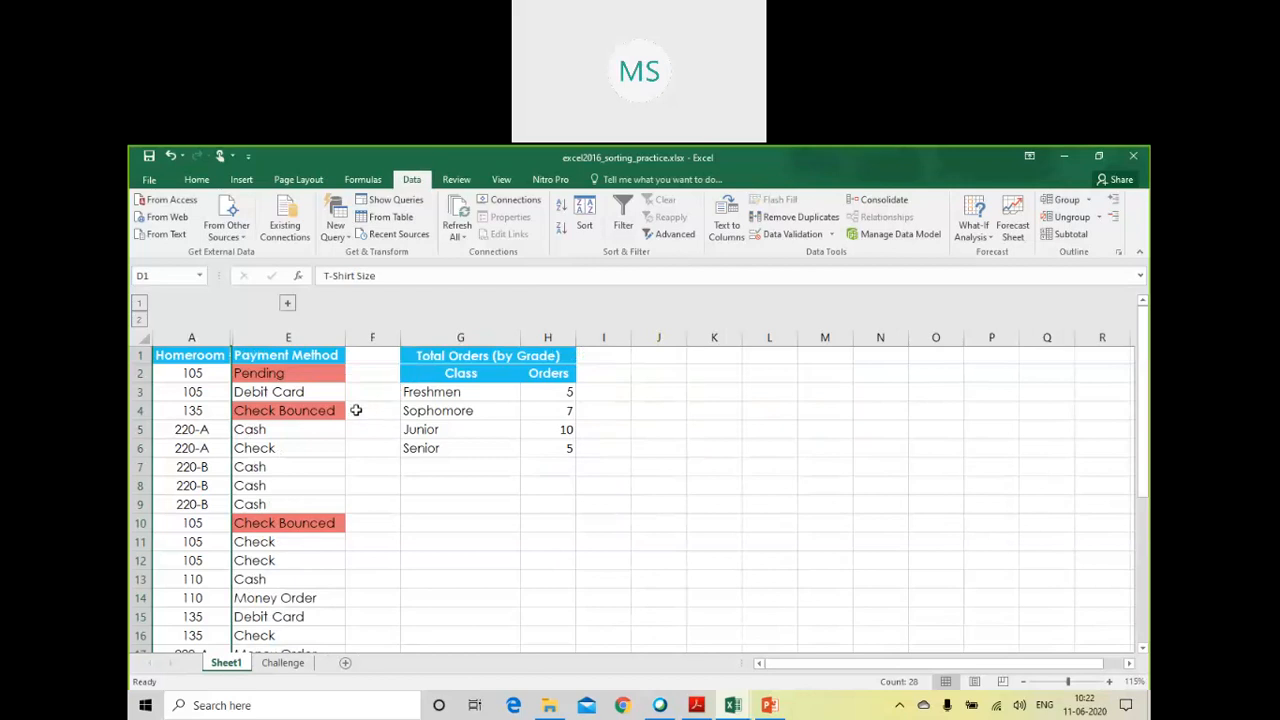
click(289, 306)
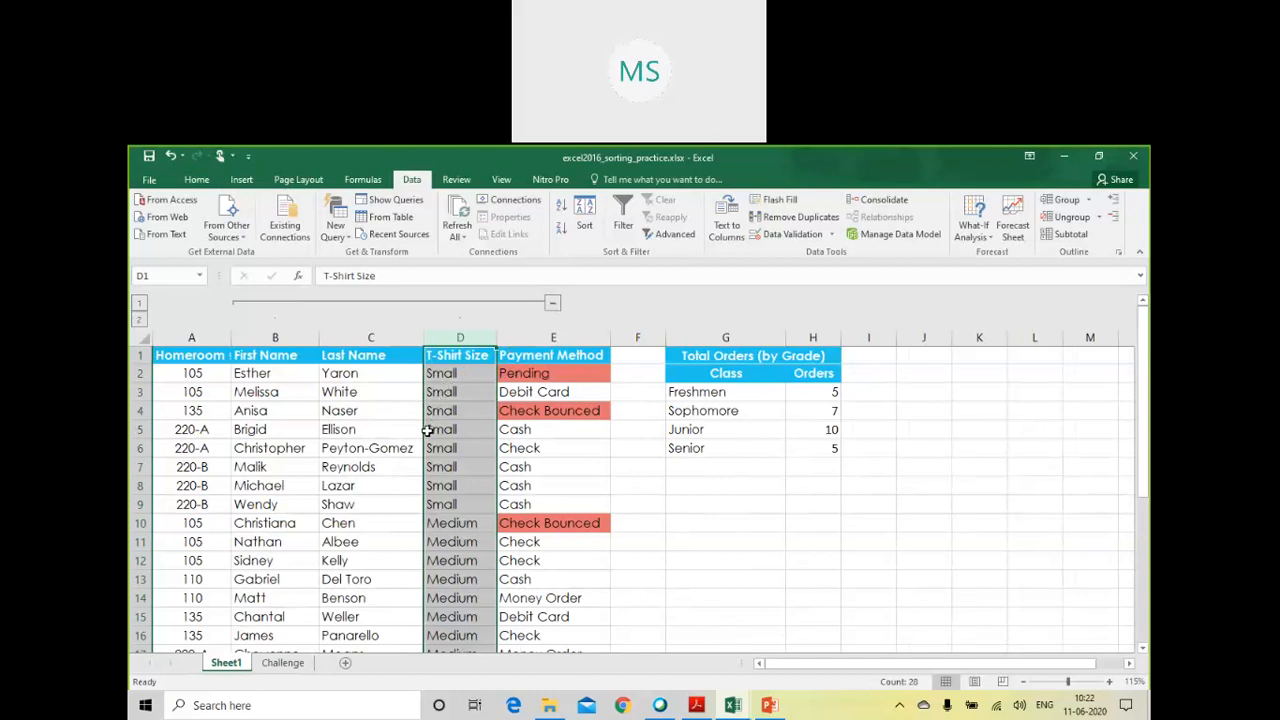
Step: Ungroup columns B through D and clear the column selection
drag(345, 446, 343, 431)
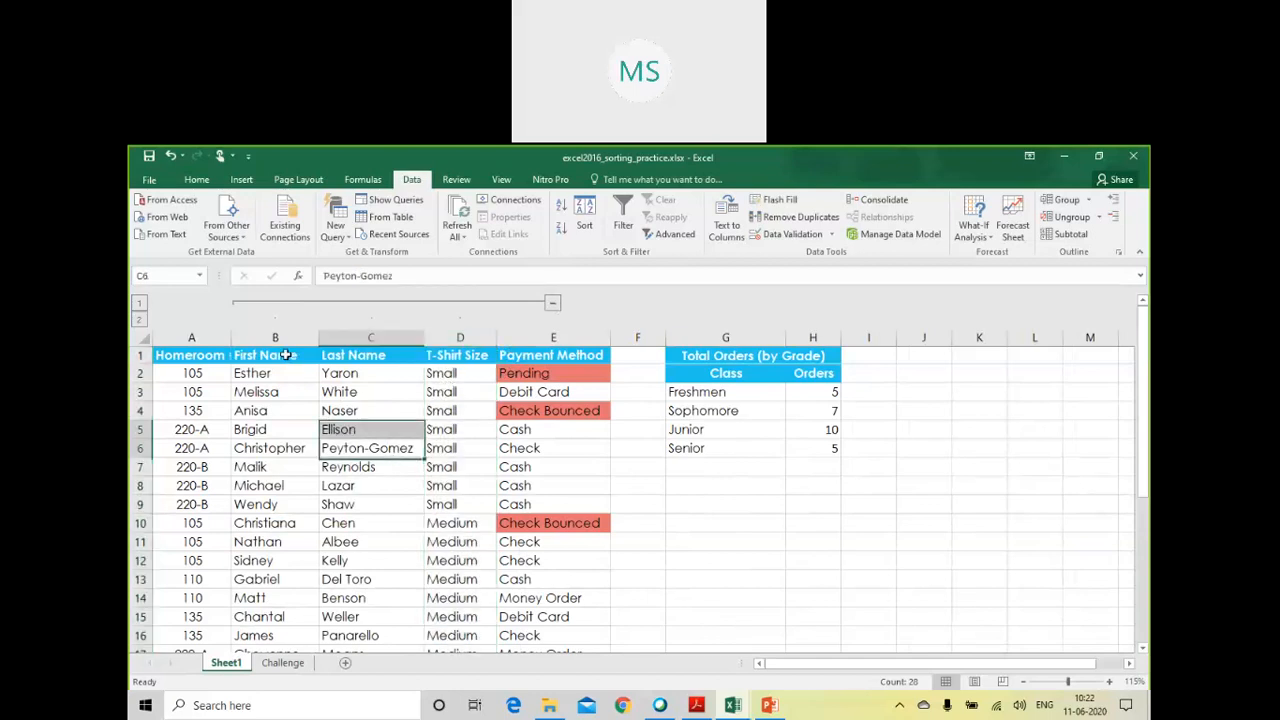
drag(280, 338, 424, 337)
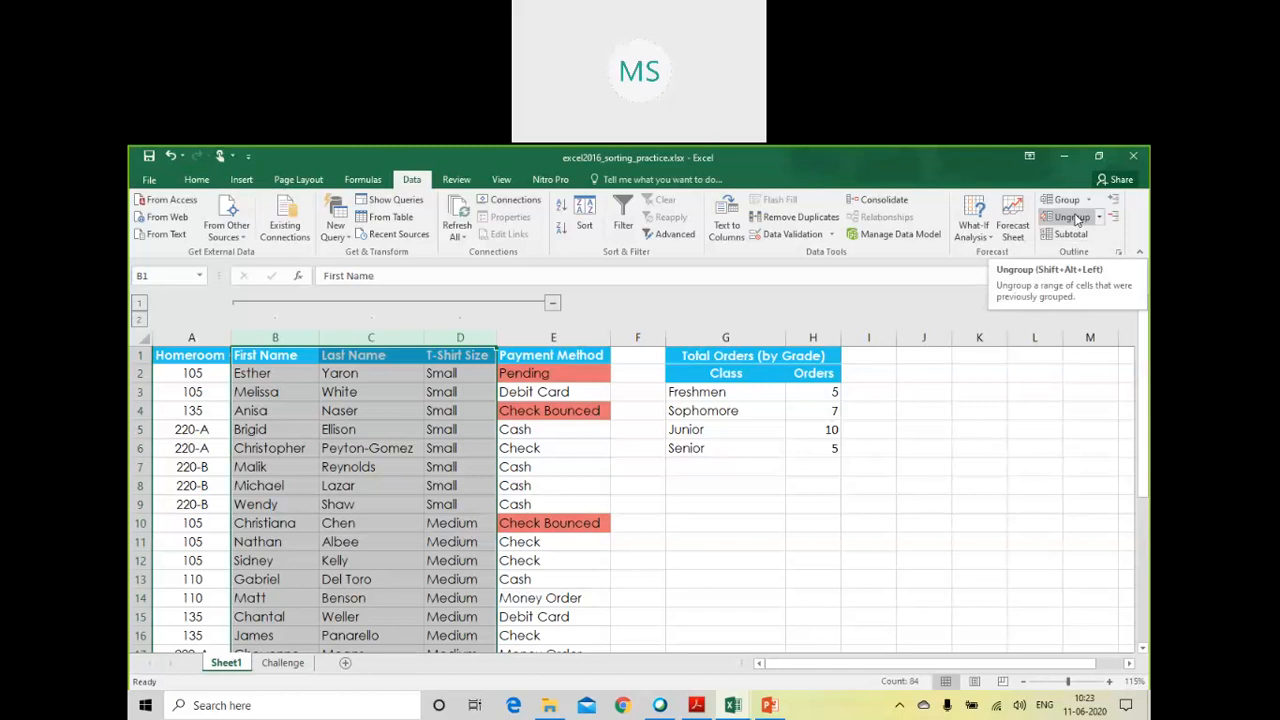
click(1077, 219)
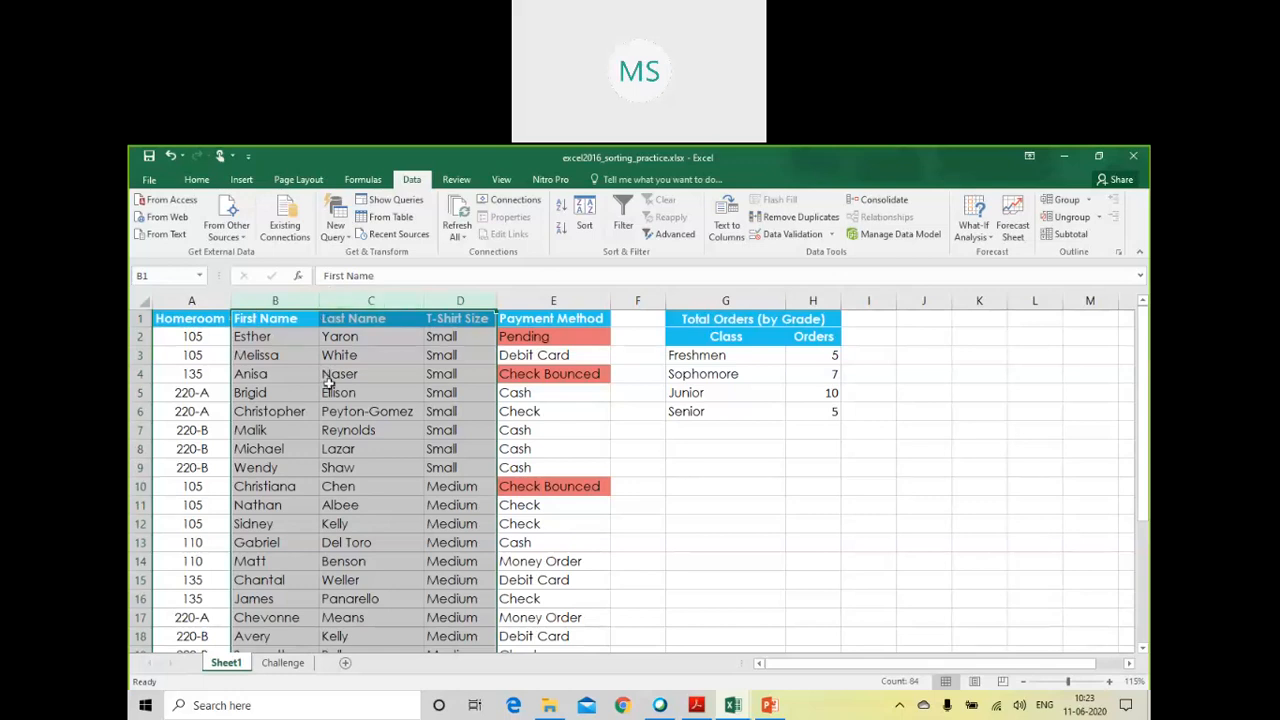
click(332, 441)
click(395, 514)
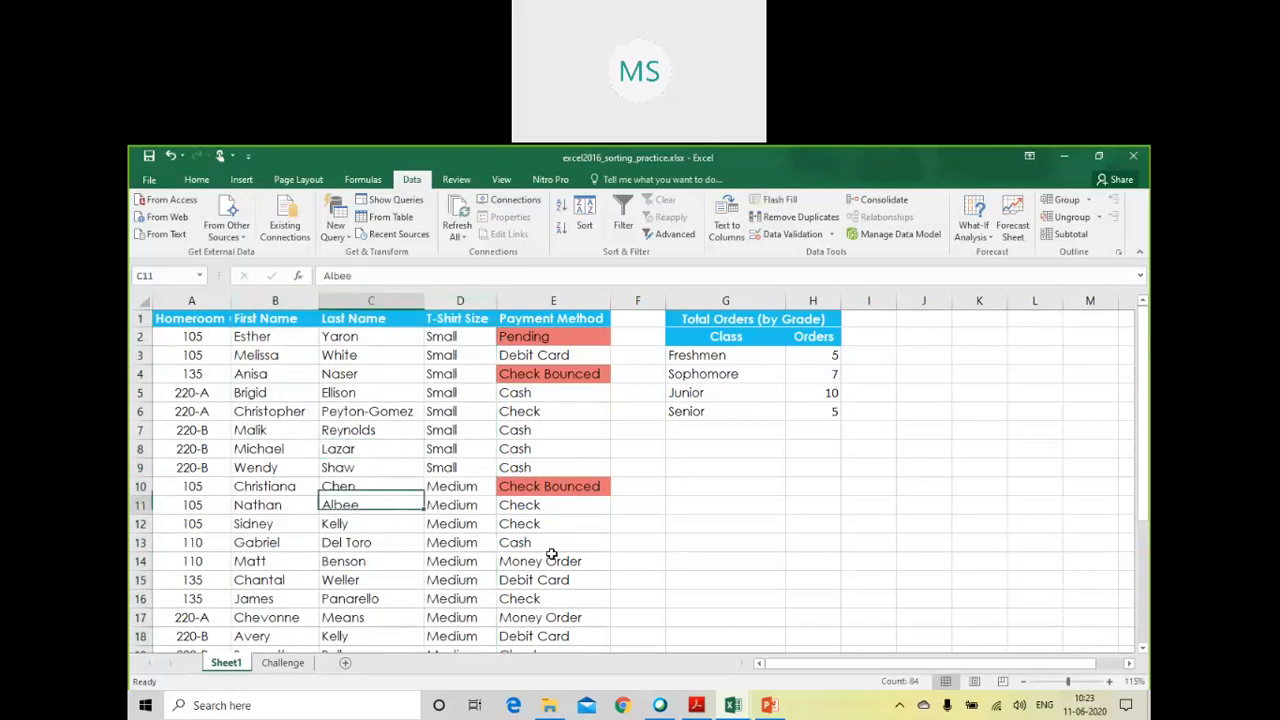
Step: Group rows 2 to 17 from the cell range B2:D17, and collapse and expand the row group once
click(552, 558)
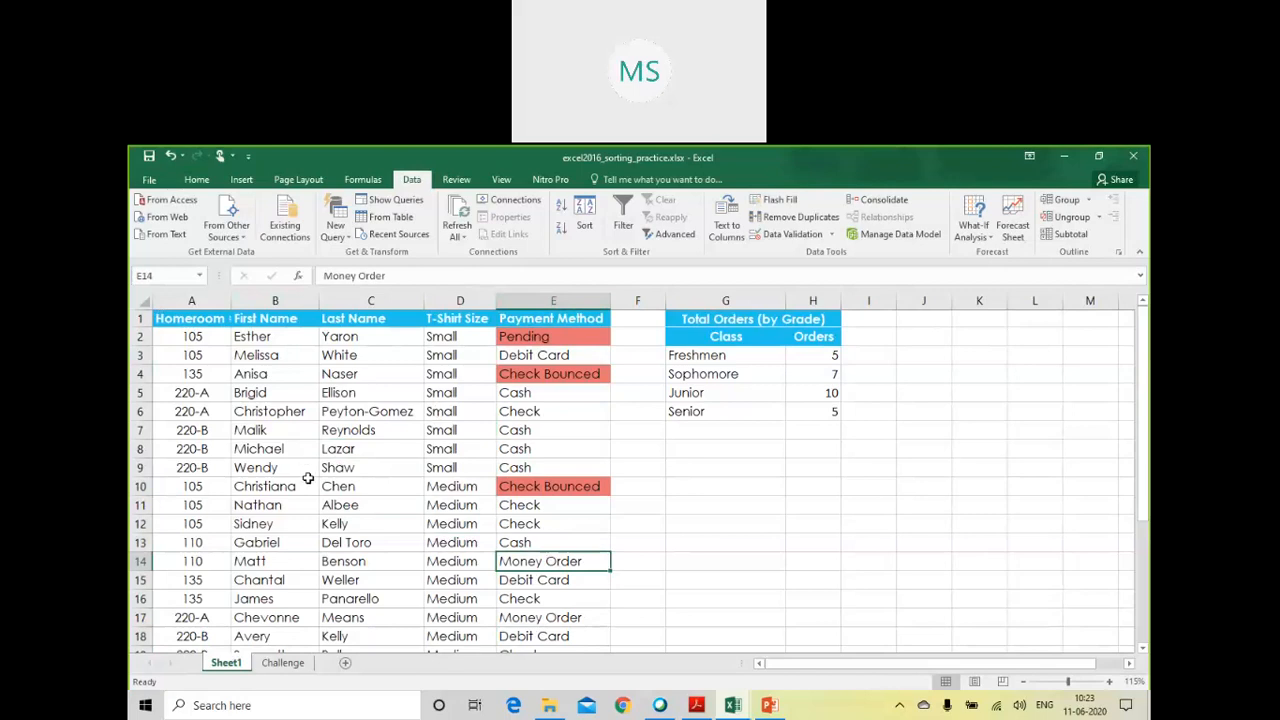
click(249, 341)
drag(249, 341, 449, 614)
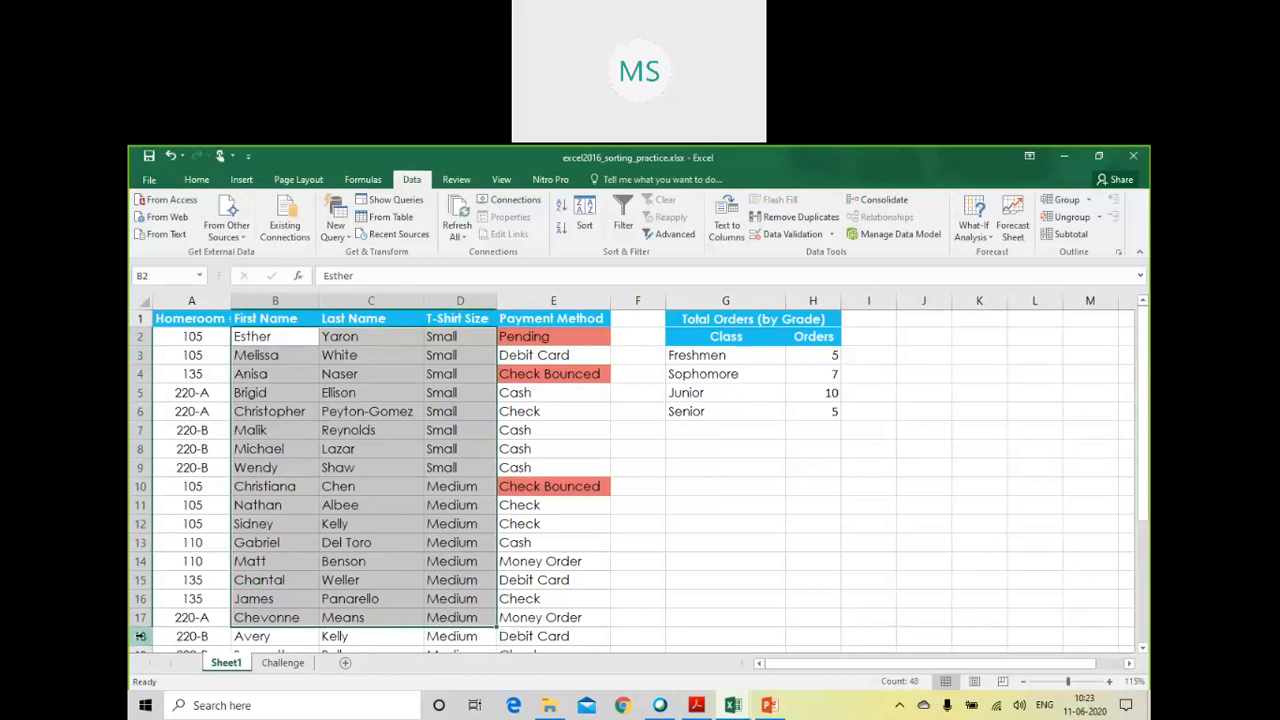
drag(255, 336, 450, 620)
click(1068, 201)
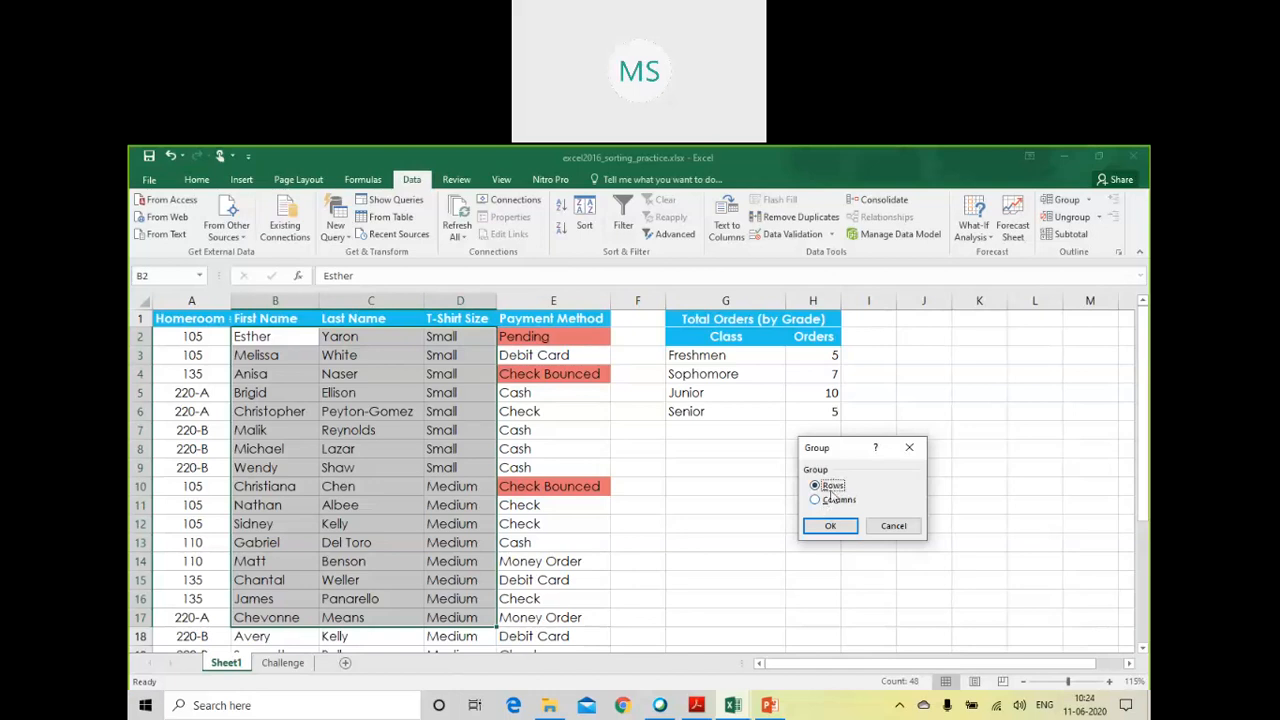
click(829, 525)
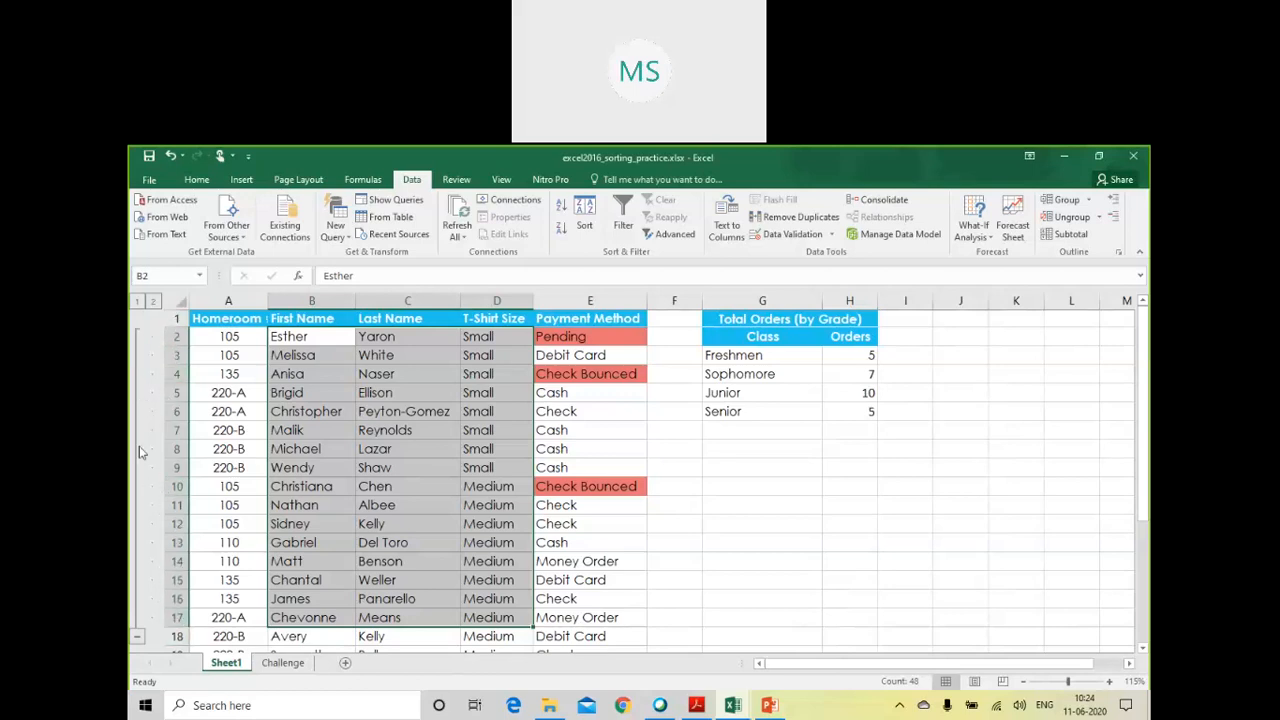
click(138, 636)
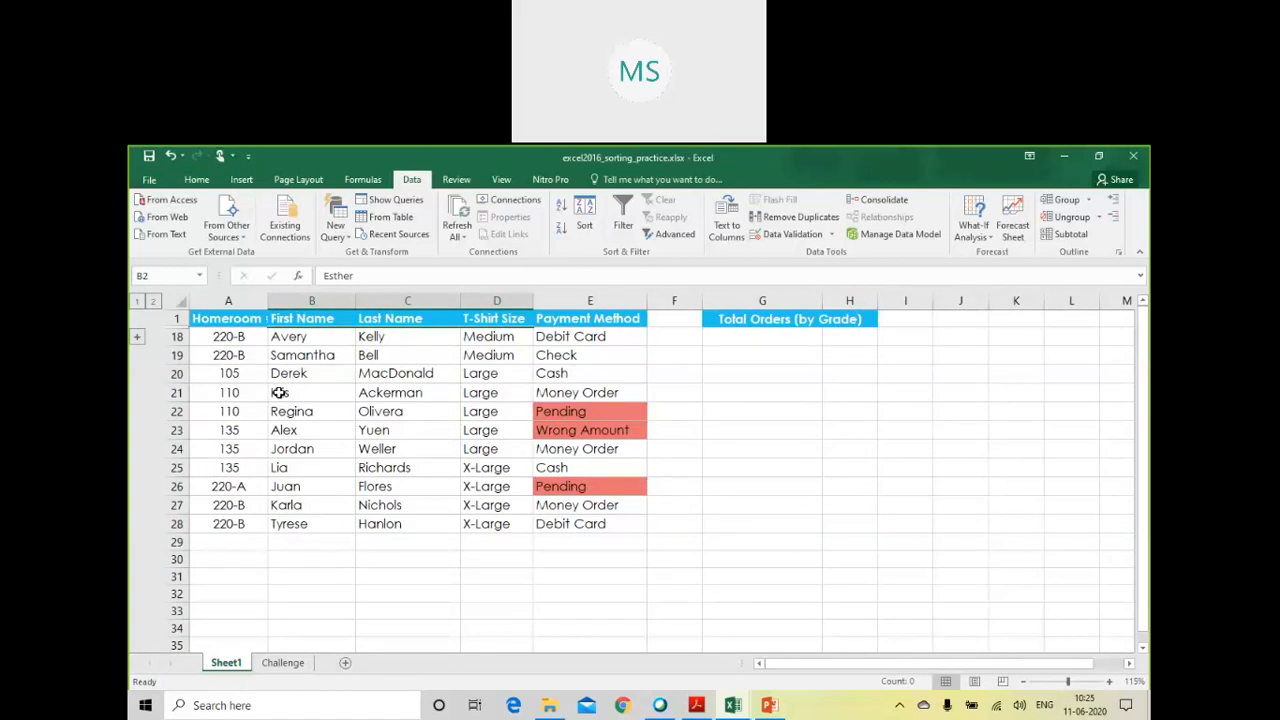
click(138, 340)
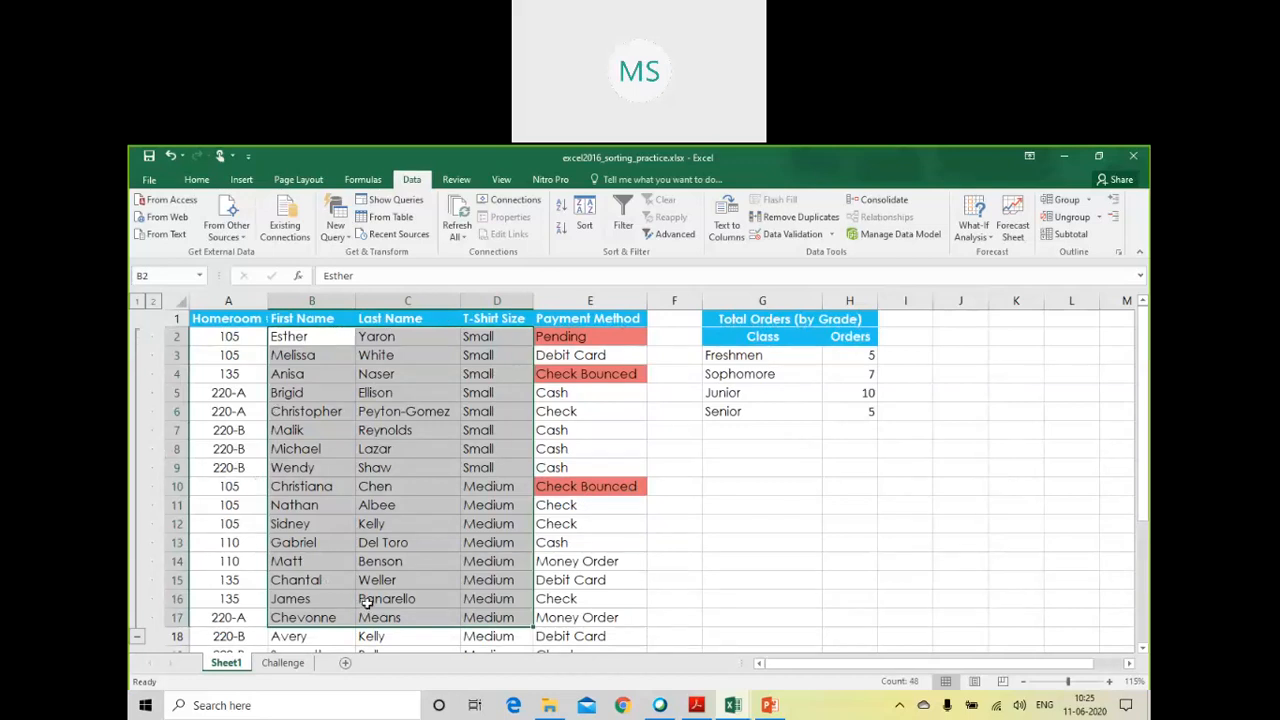
Step: Try to ungroup the selected range B2:D17 with the Columns option
click(1068, 220)
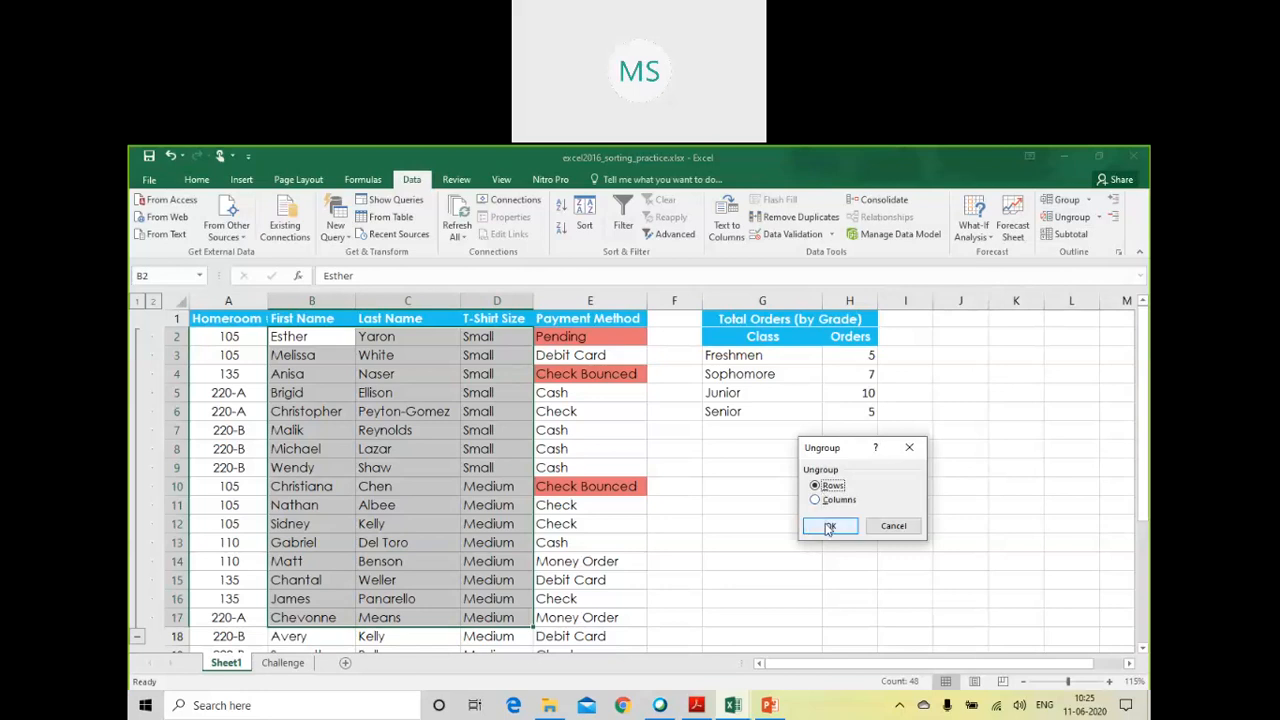
click(834, 502)
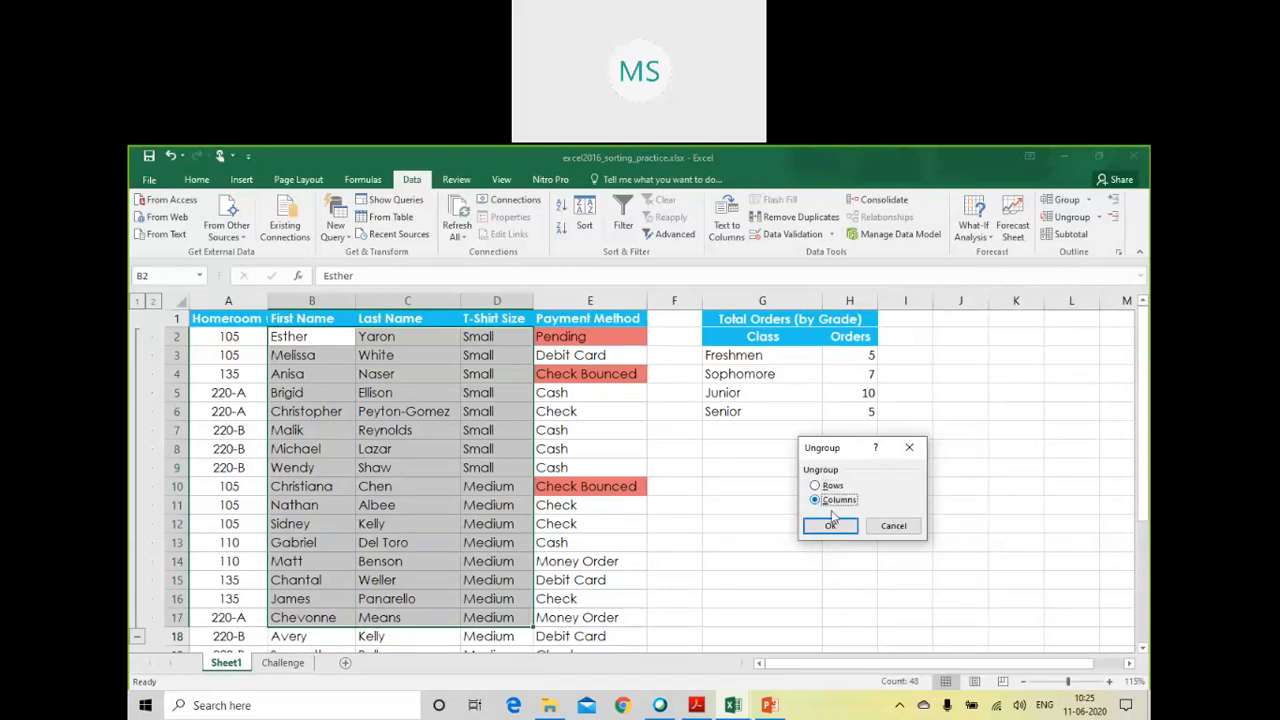
click(830, 525)
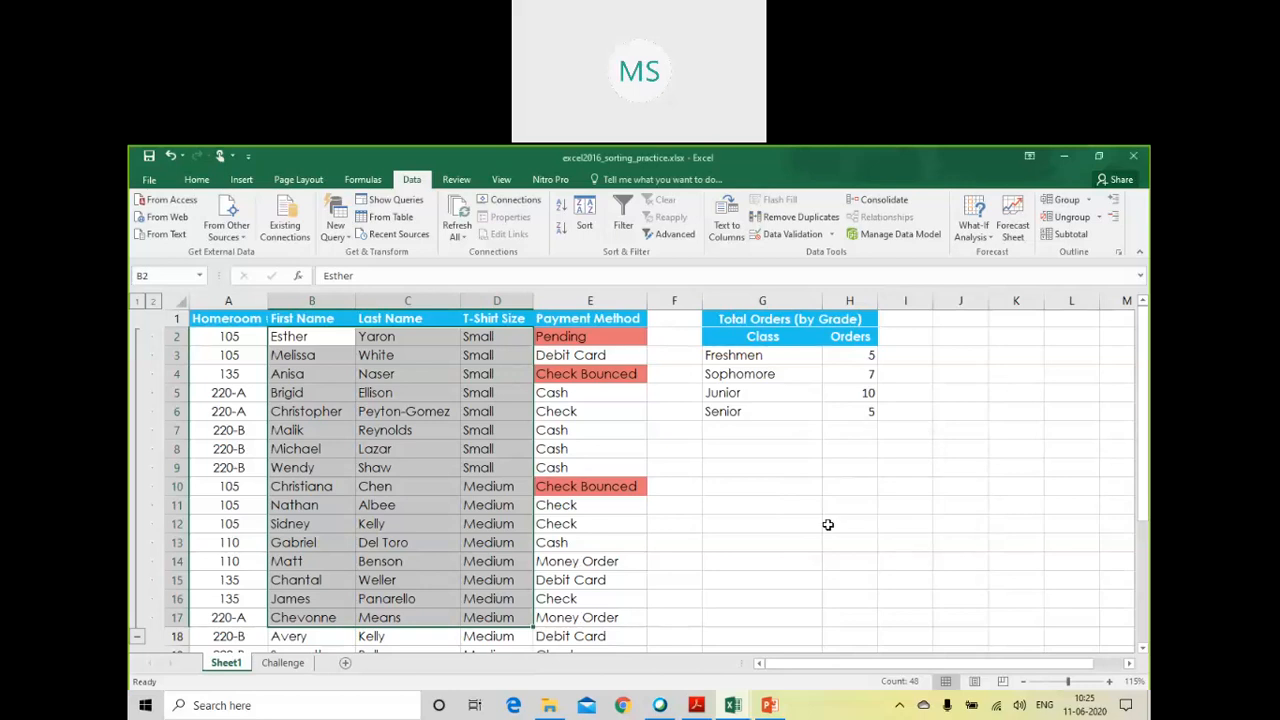
Step: Ungroup rows 2 to 17 with the Rows option and clear the range selection
click(1076, 220)
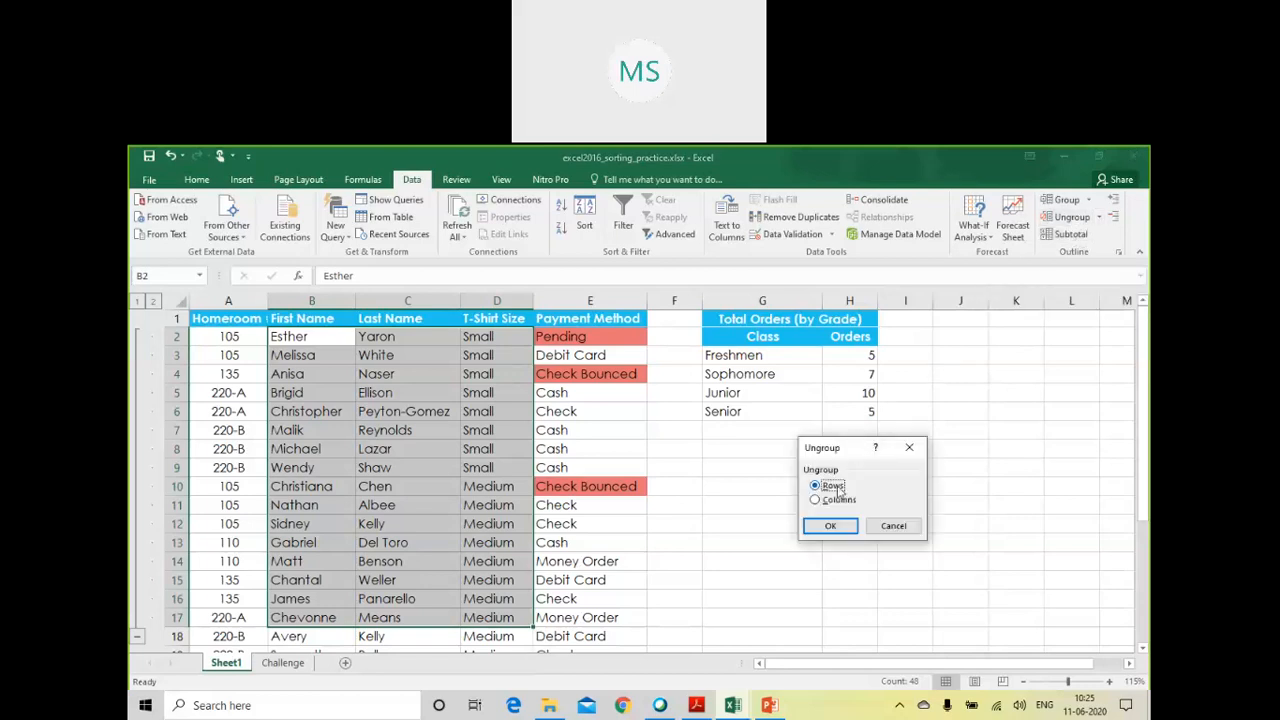
click(828, 527)
click(438, 541)
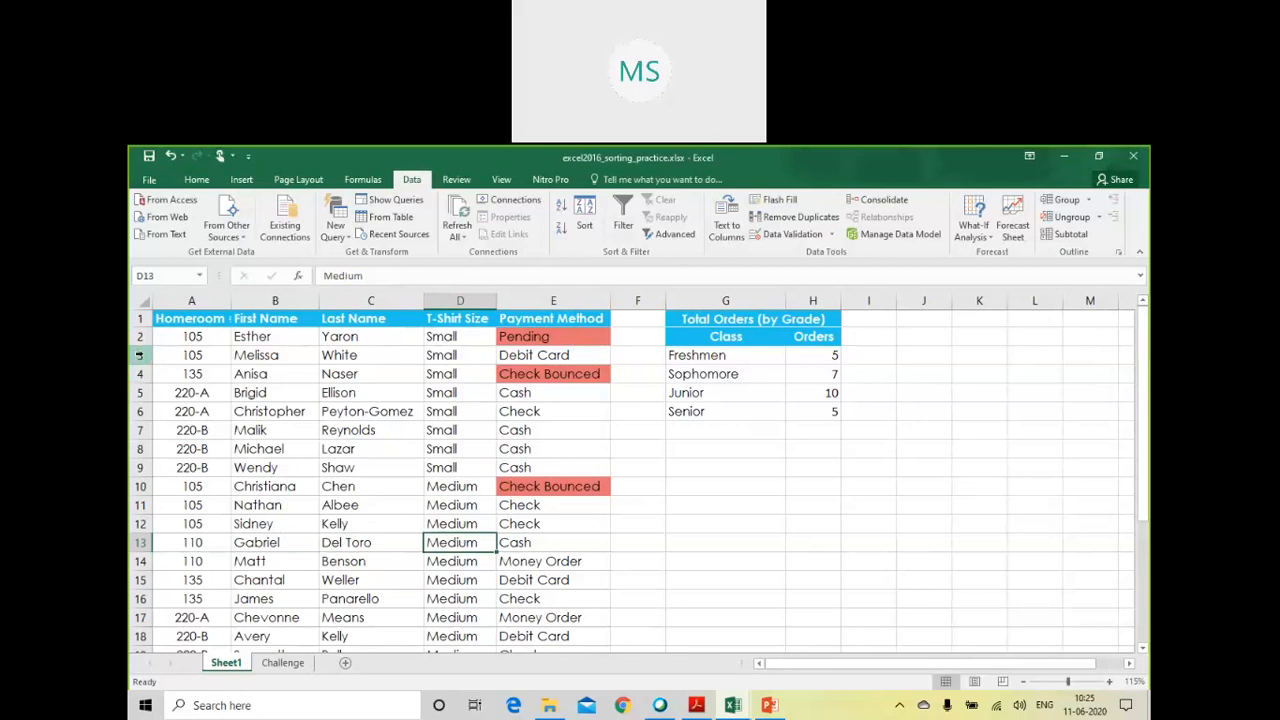
Step: Group the entire rows 3 to 16, and group columns B through E as well
drag(140, 355, 140, 598)
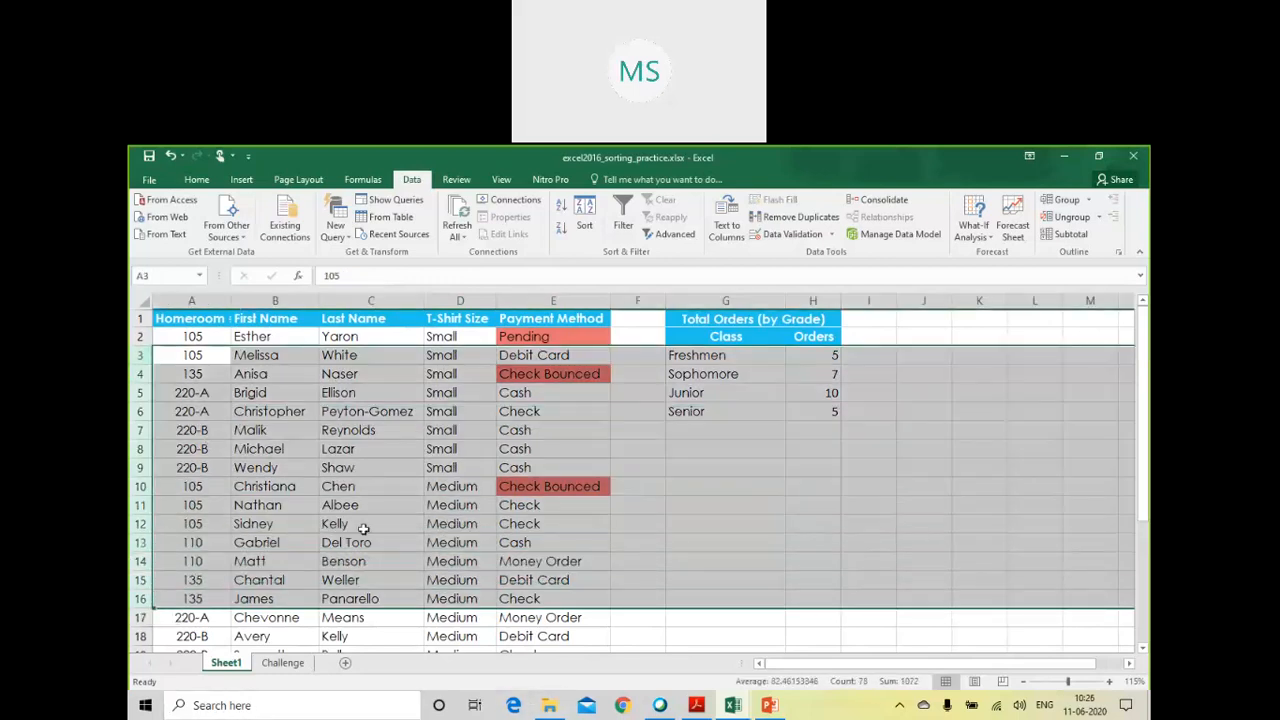
click(1066, 201)
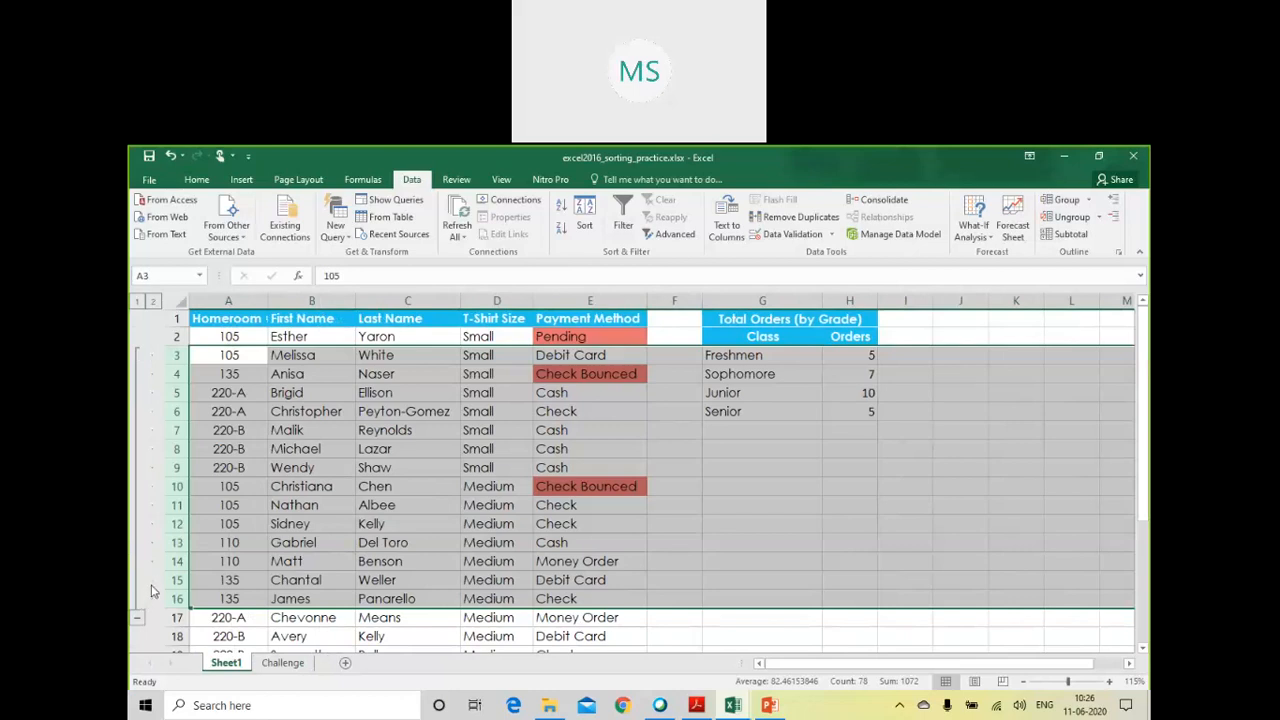
drag(336, 293, 577, 295)
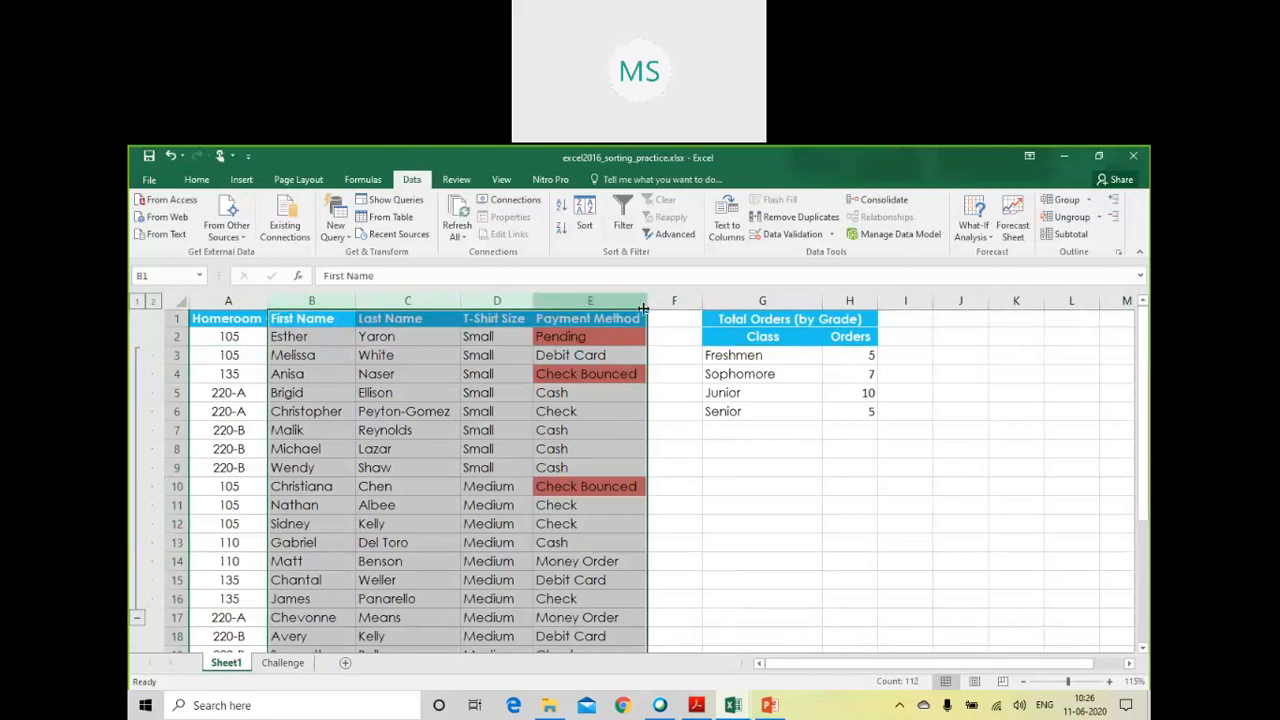
click(1075, 201)
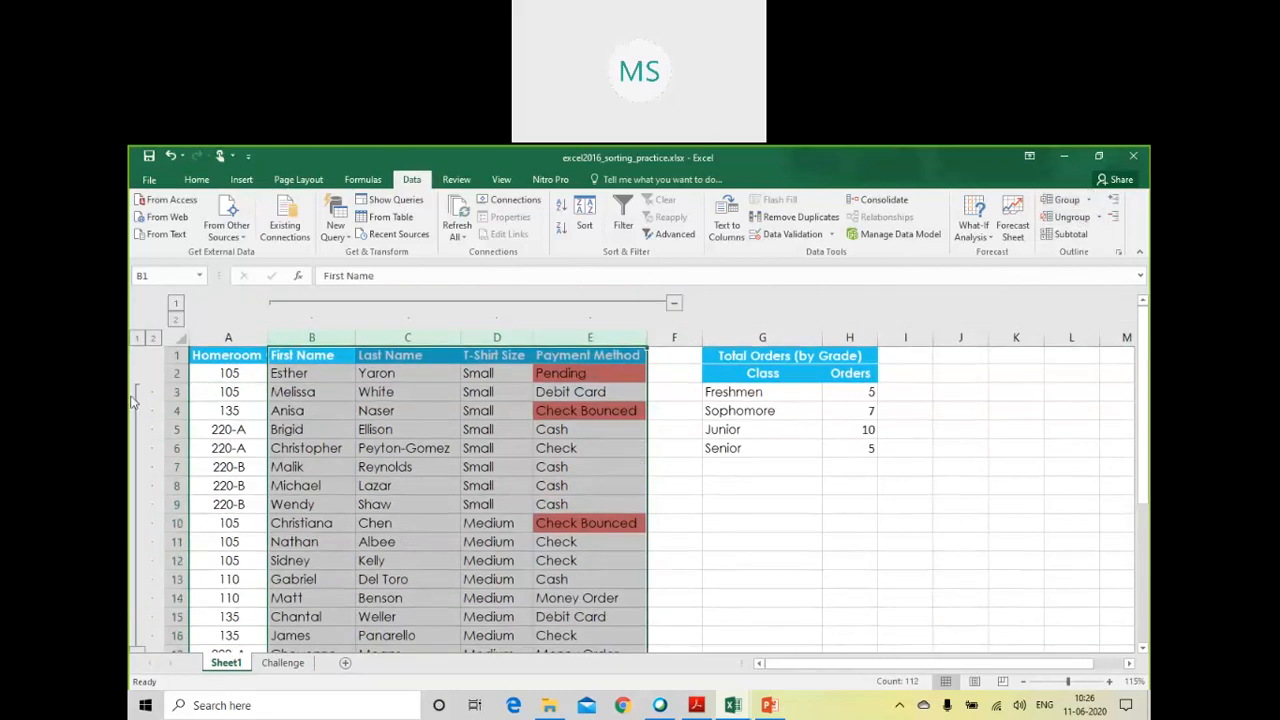
Step: Collapse the group of columns B through E and the group of rows 3 to 16, and expand both again
scroll(458, 474, down, 1)
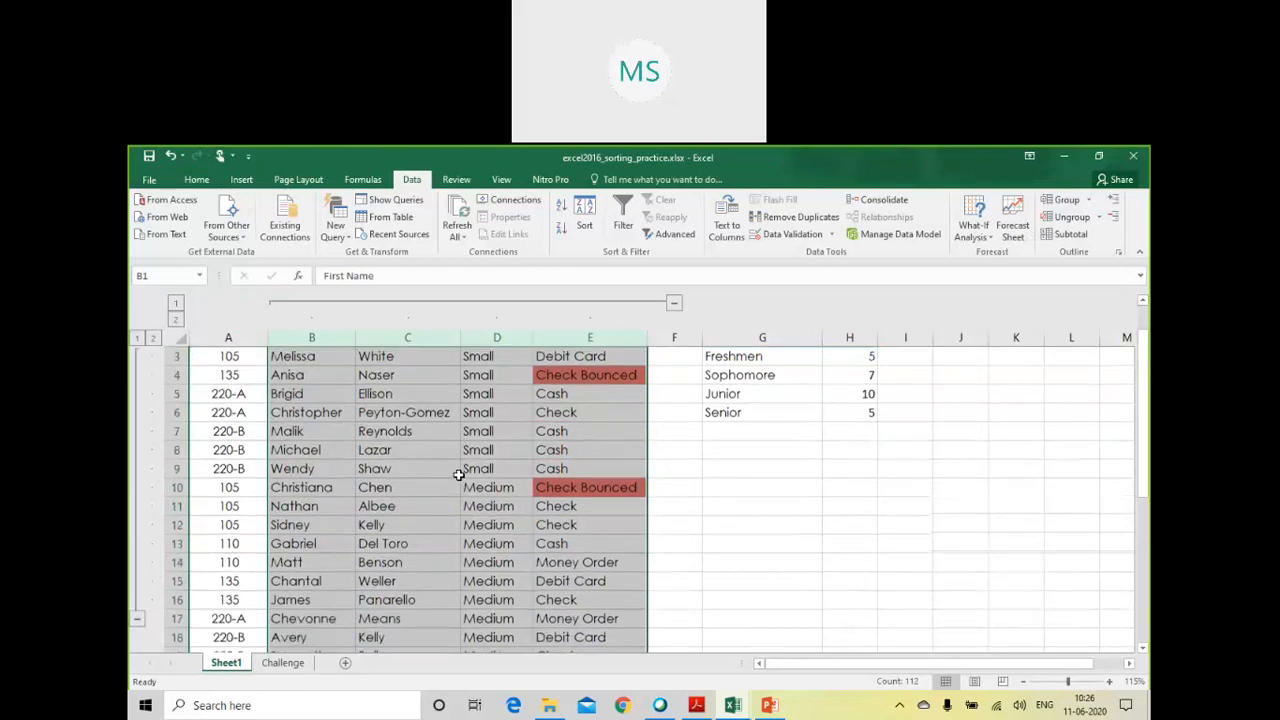
scroll(376, 488, up, 1)
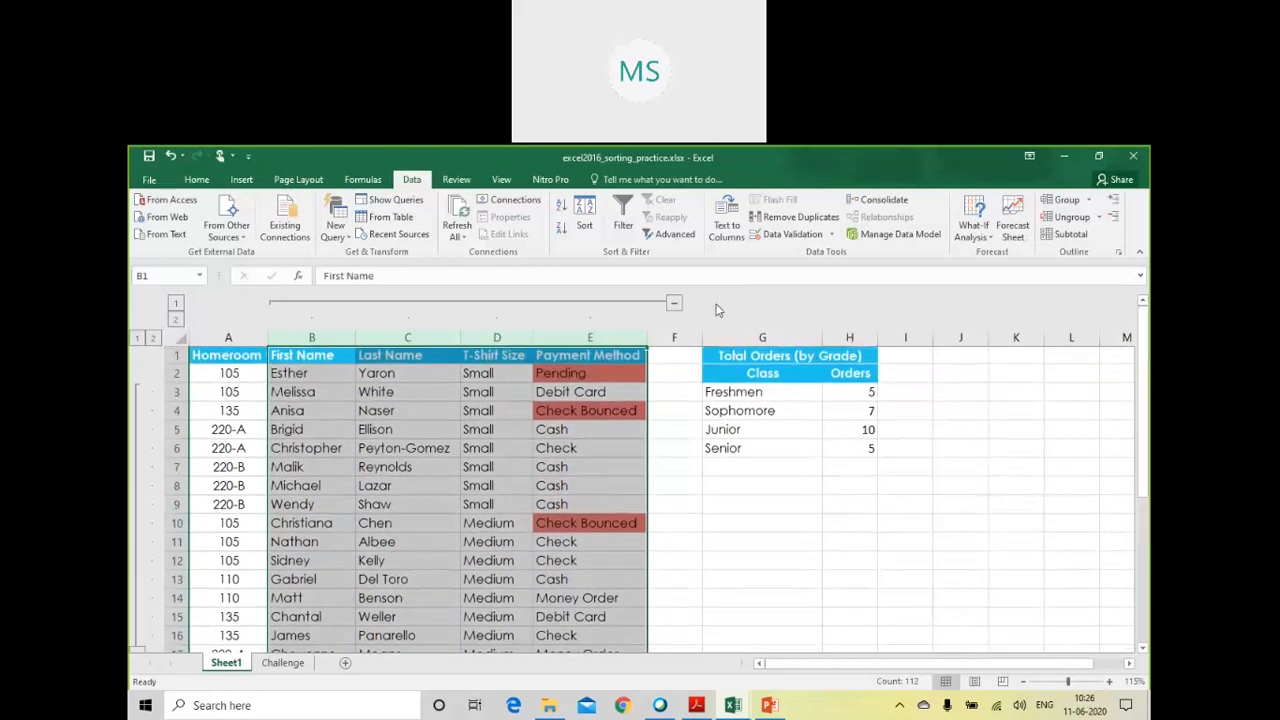
click(673, 301)
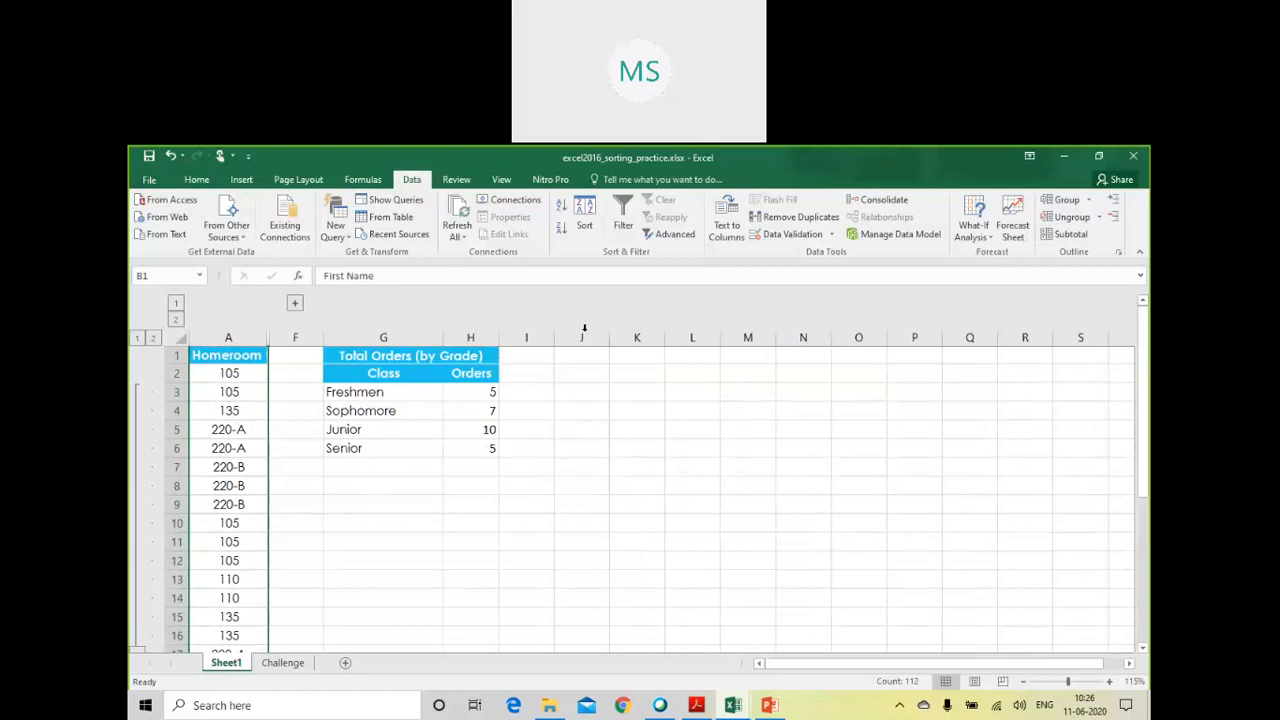
scroll(138, 595, down, 2)
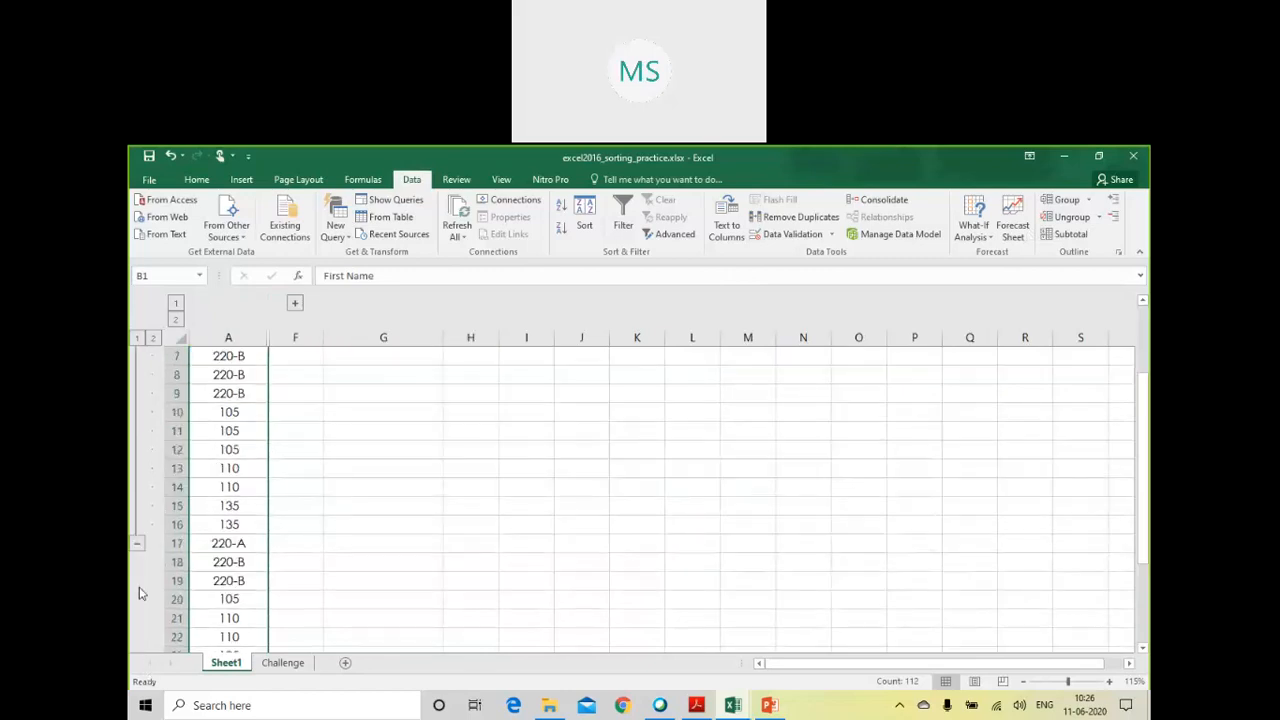
click(134, 546)
scroll(234, 557, up, 1)
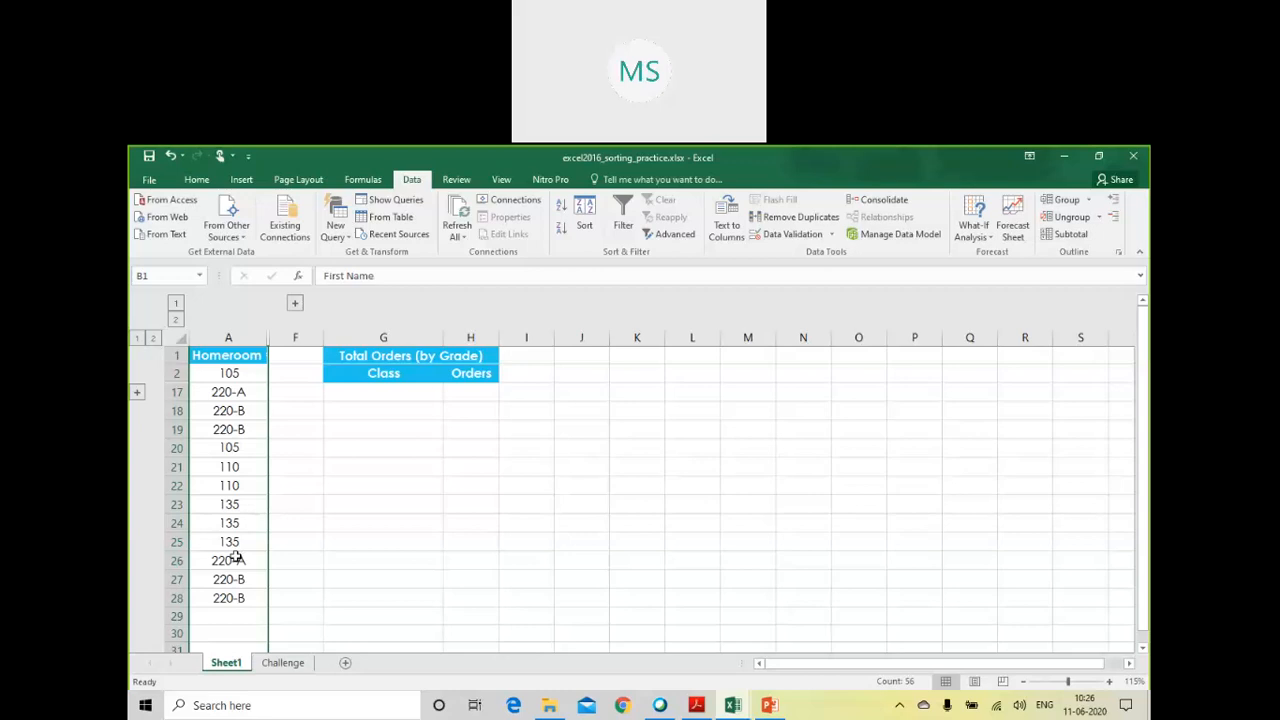
click(295, 304)
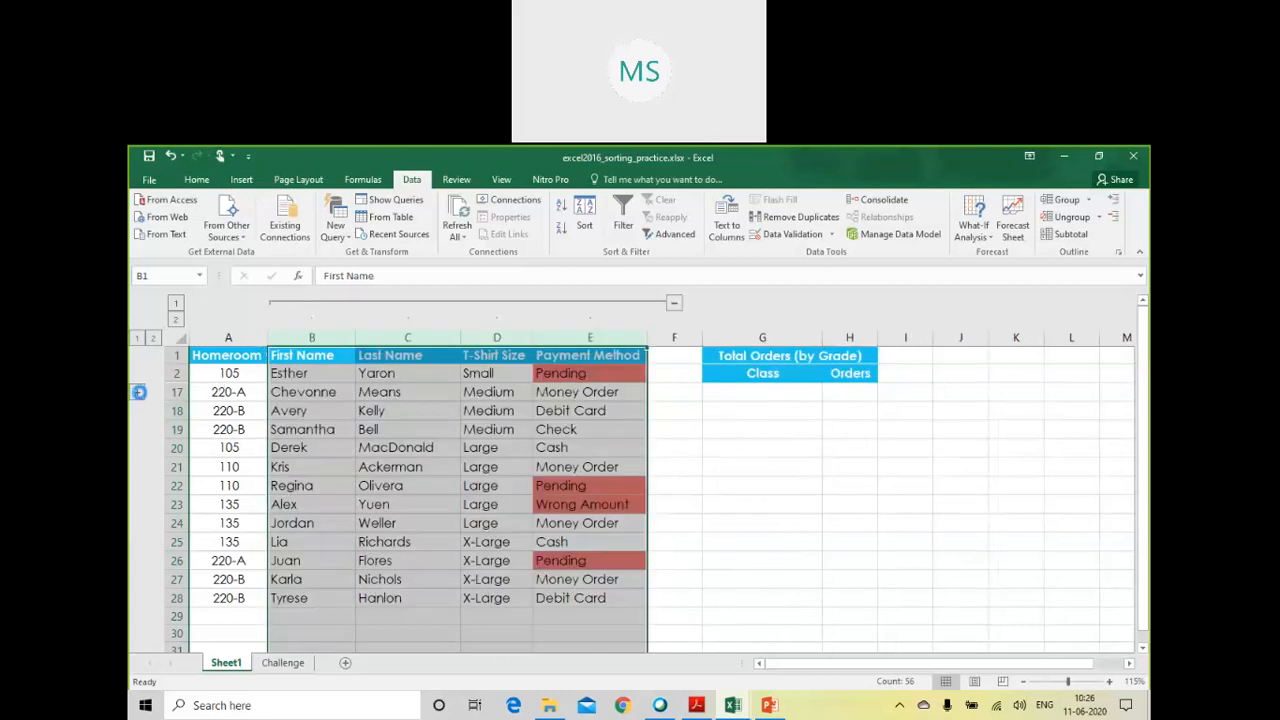
click(137, 392)
scroll(370, 527, up, 1)
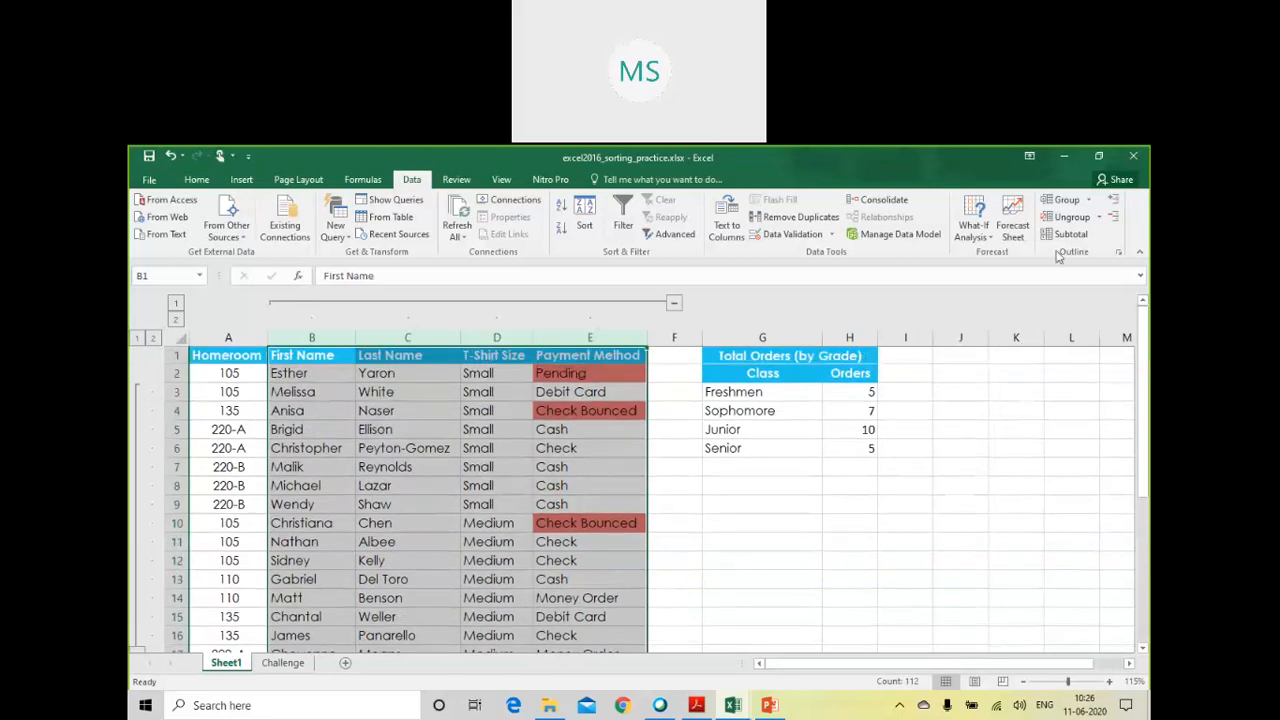
Step: Ungroup columns B through E and clear the column selection
click(1069, 218)
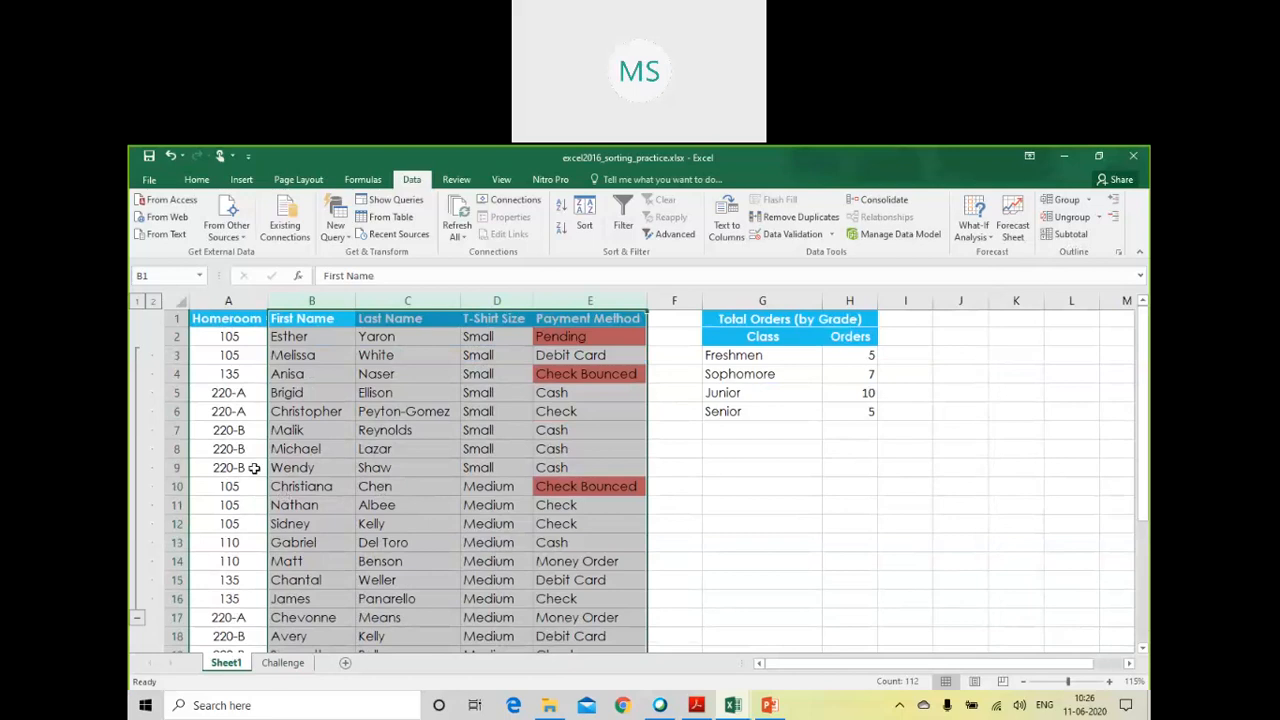
click(386, 428)
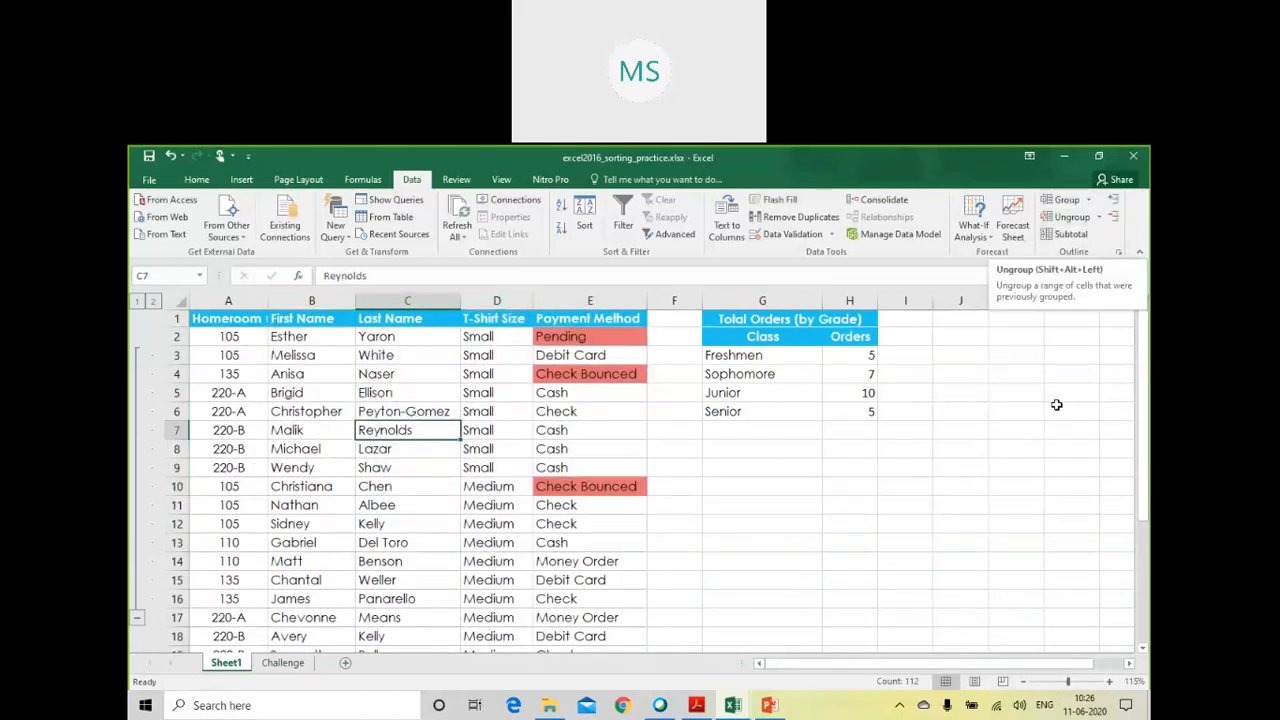
Step: Try to ungroup the rows with only cell C7 selected, using the Rows option
click(1071, 218)
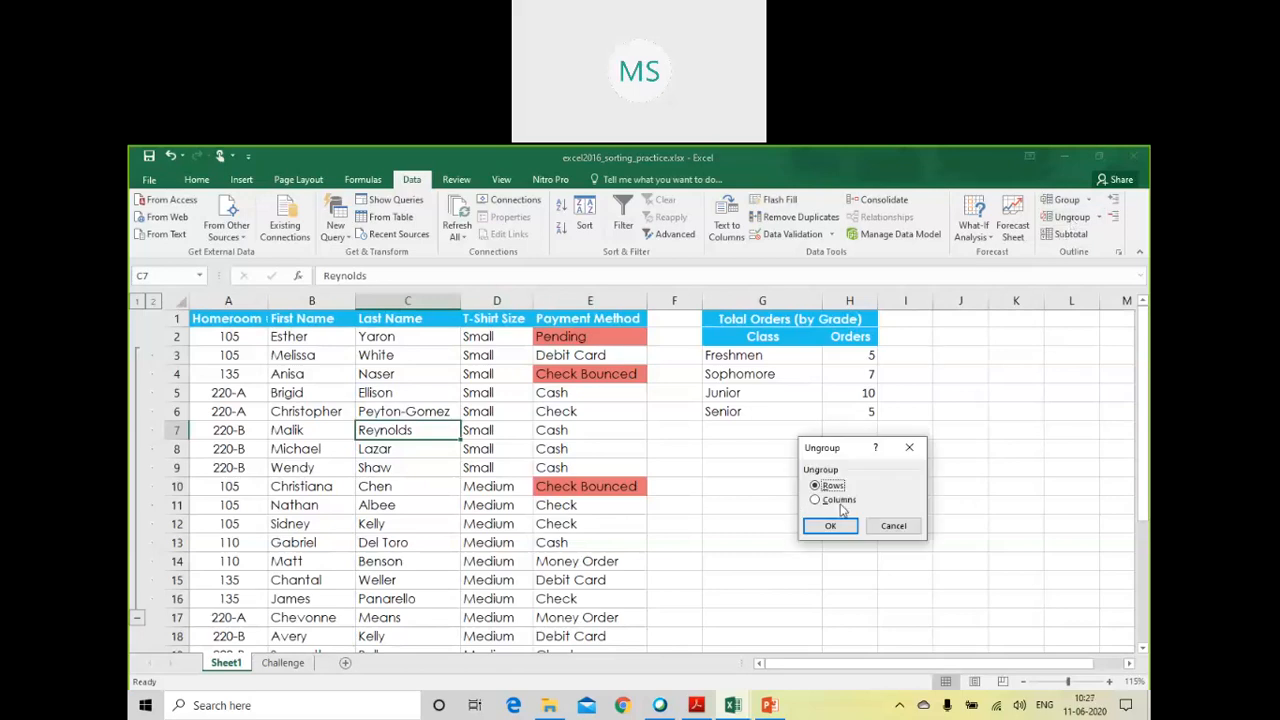
click(824, 527)
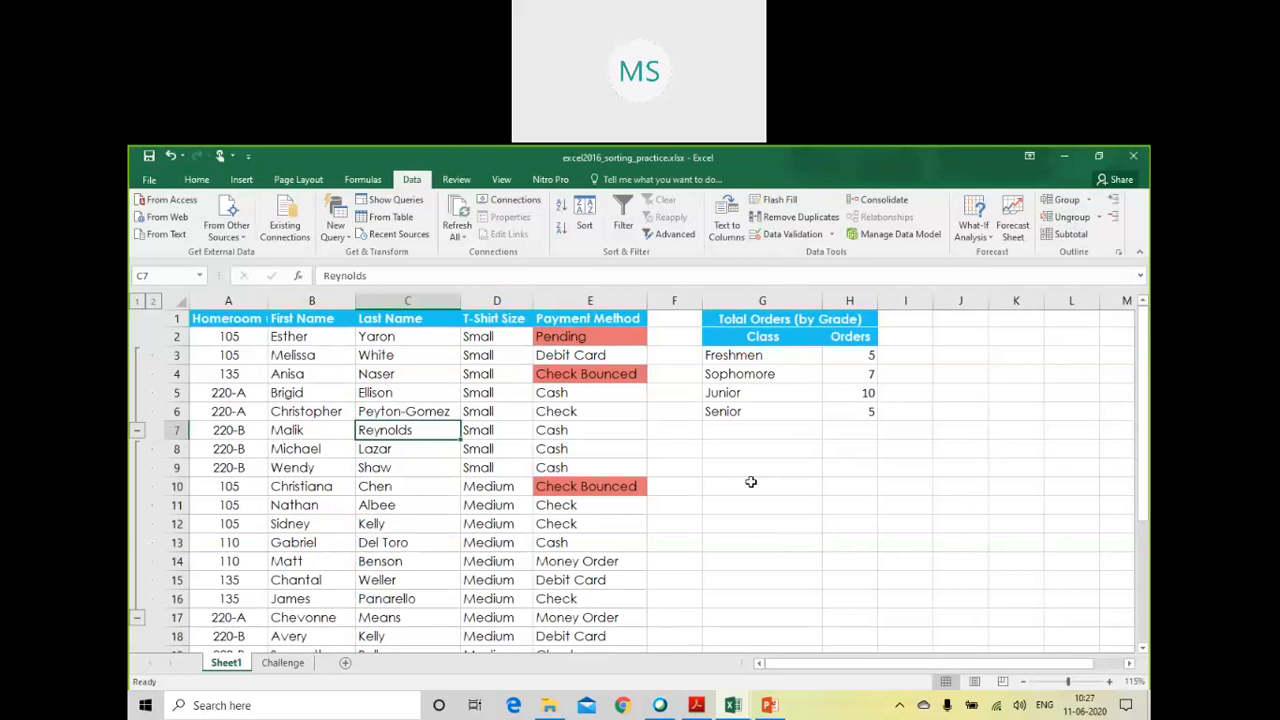
click(375, 455)
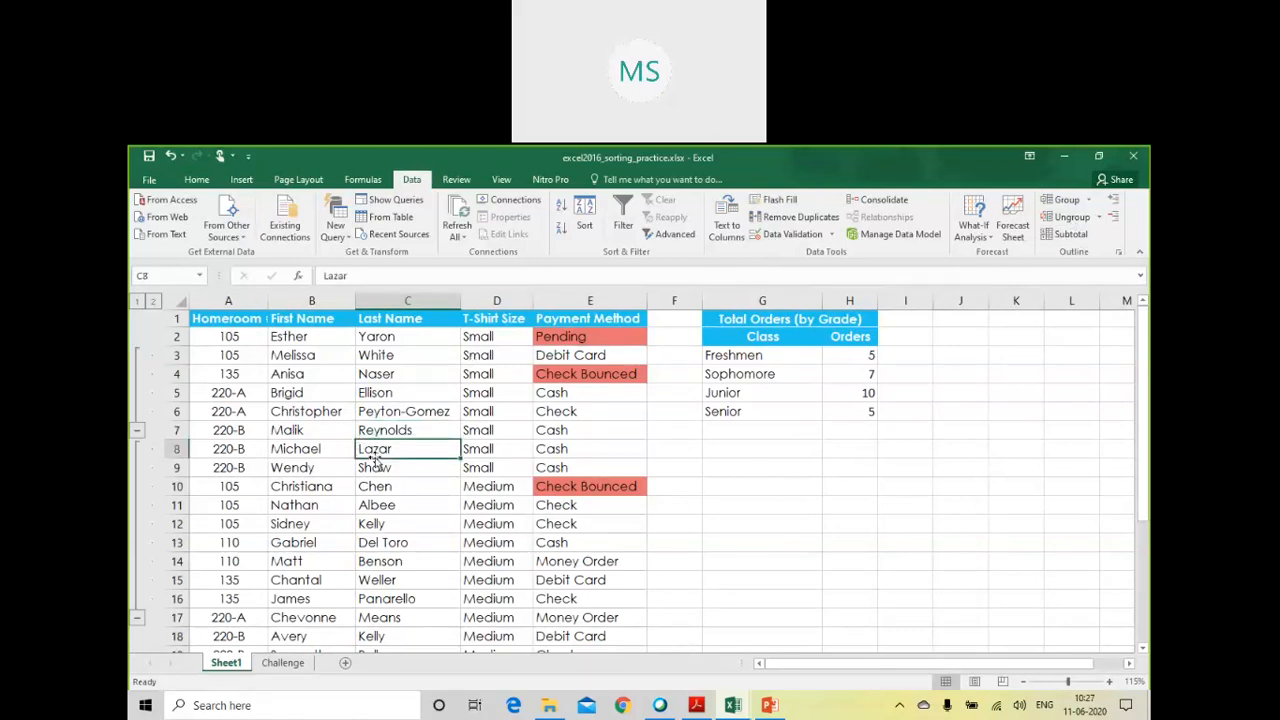
Step: Ungroup the entire rows 3 to 17 and clear the row selection
drag(175, 355, 174, 617)
click(1066, 216)
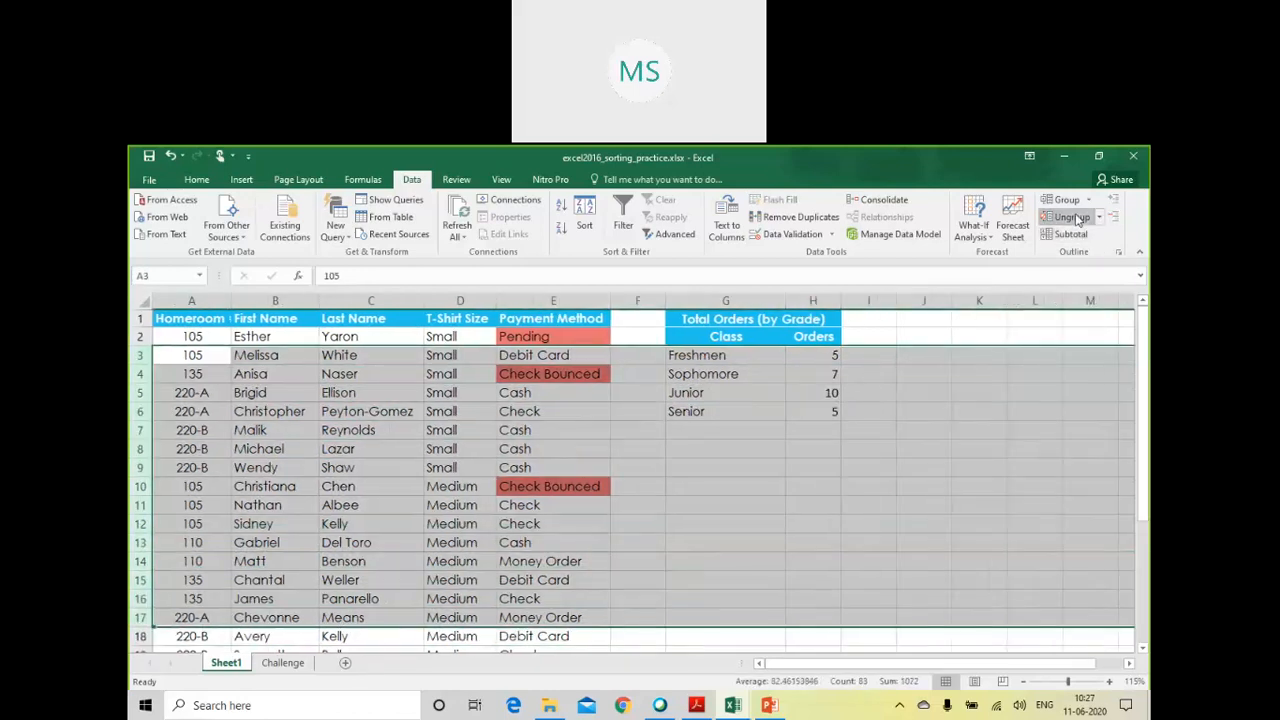
click(702, 556)
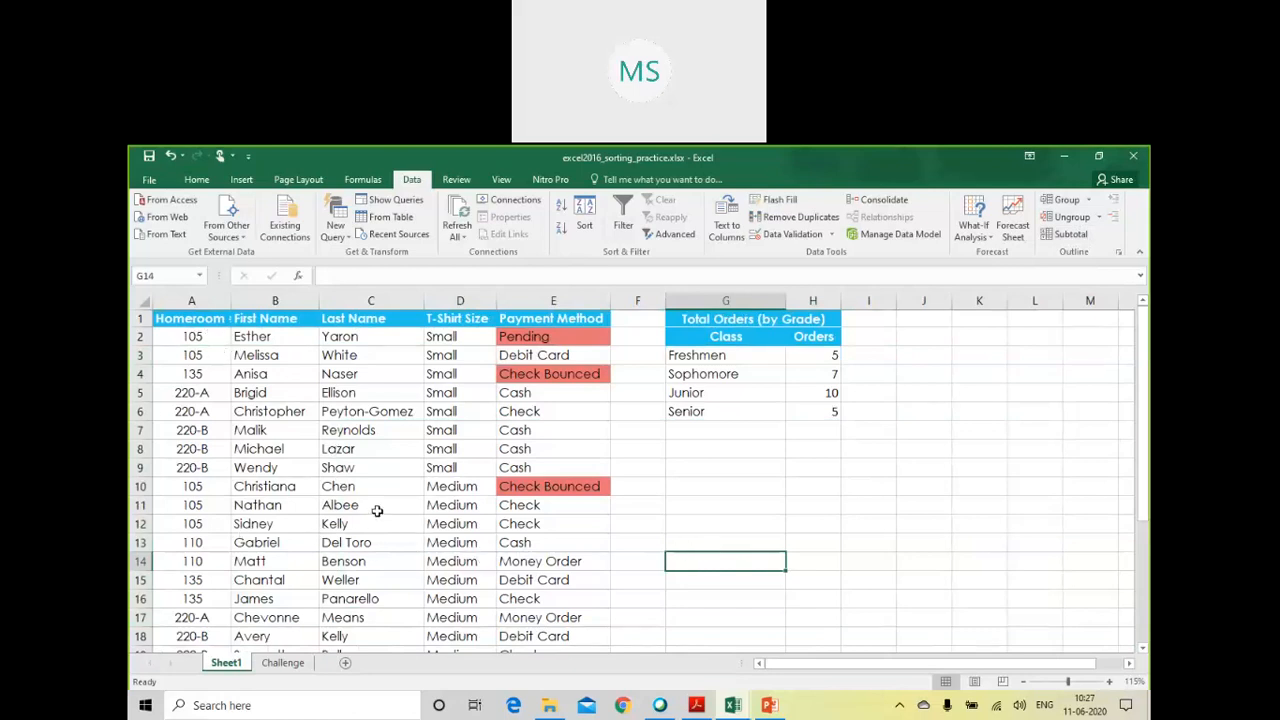
Step: Point out the possible grouping selections in turn: columns B through D, entire rows 4 to 16, and the cell range B5:D13
click(440, 528)
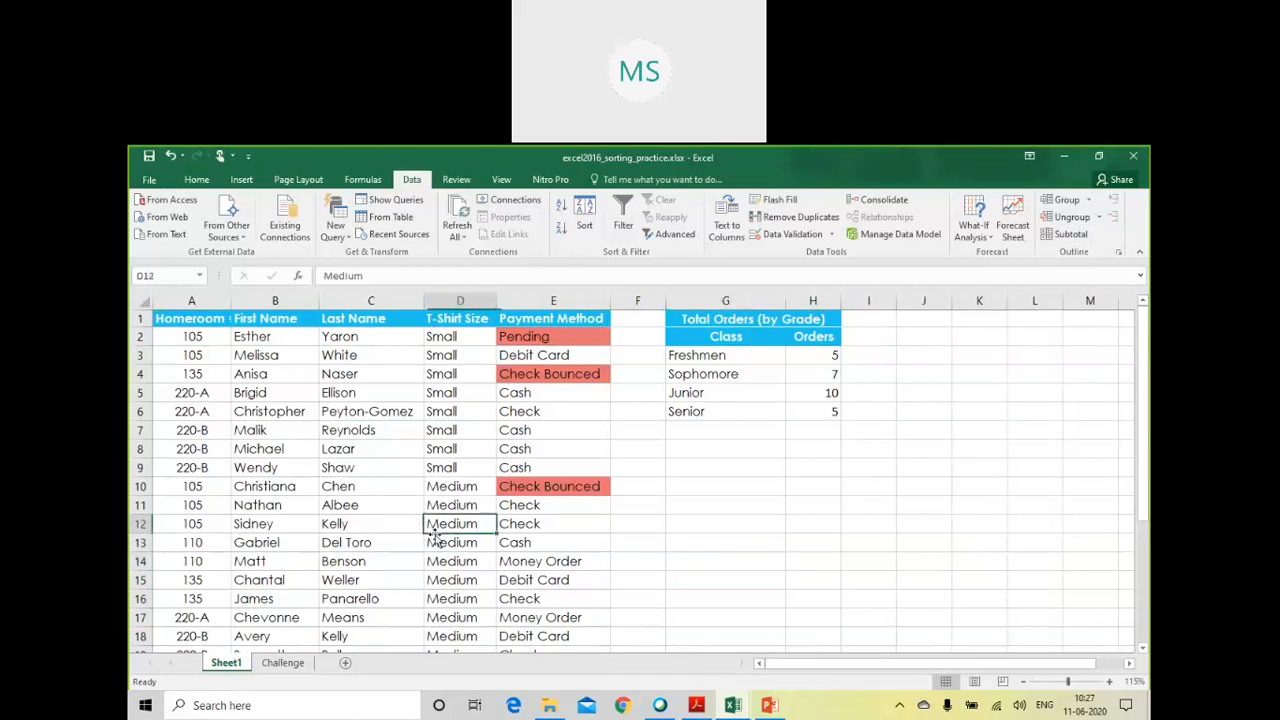
click(314, 484)
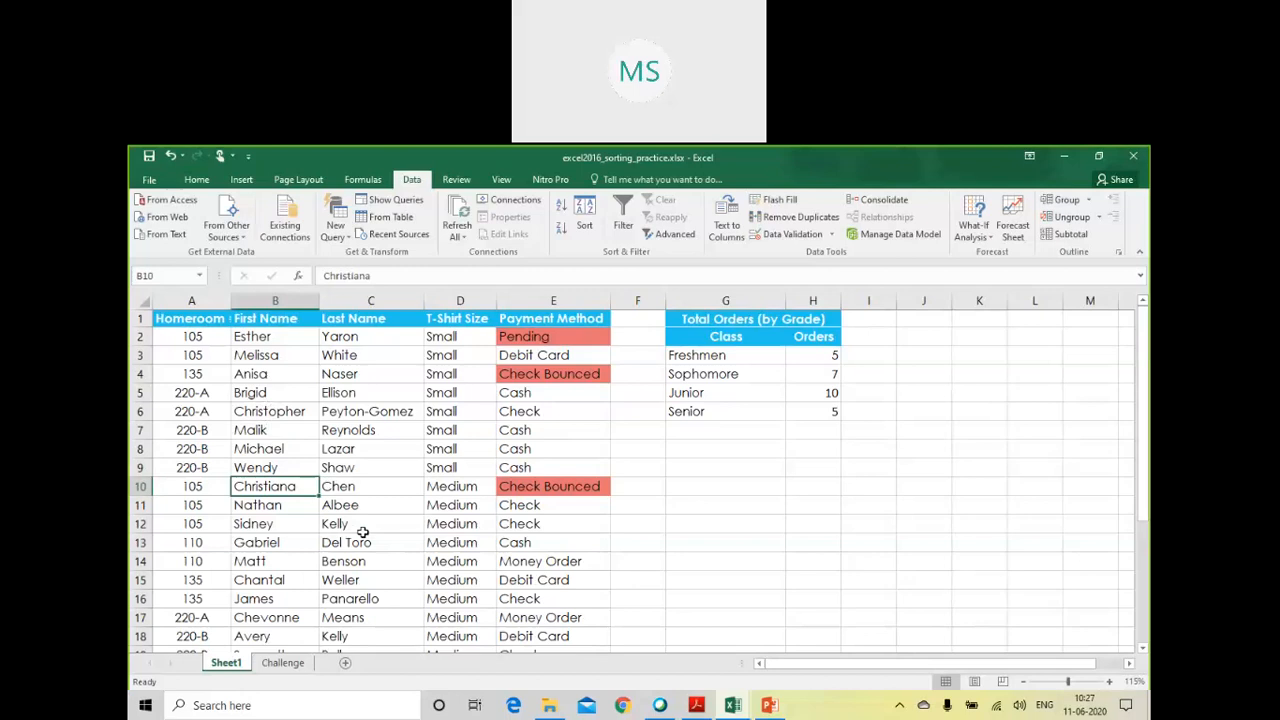
drag(274, 301, 442, 311)
click(355, 393)
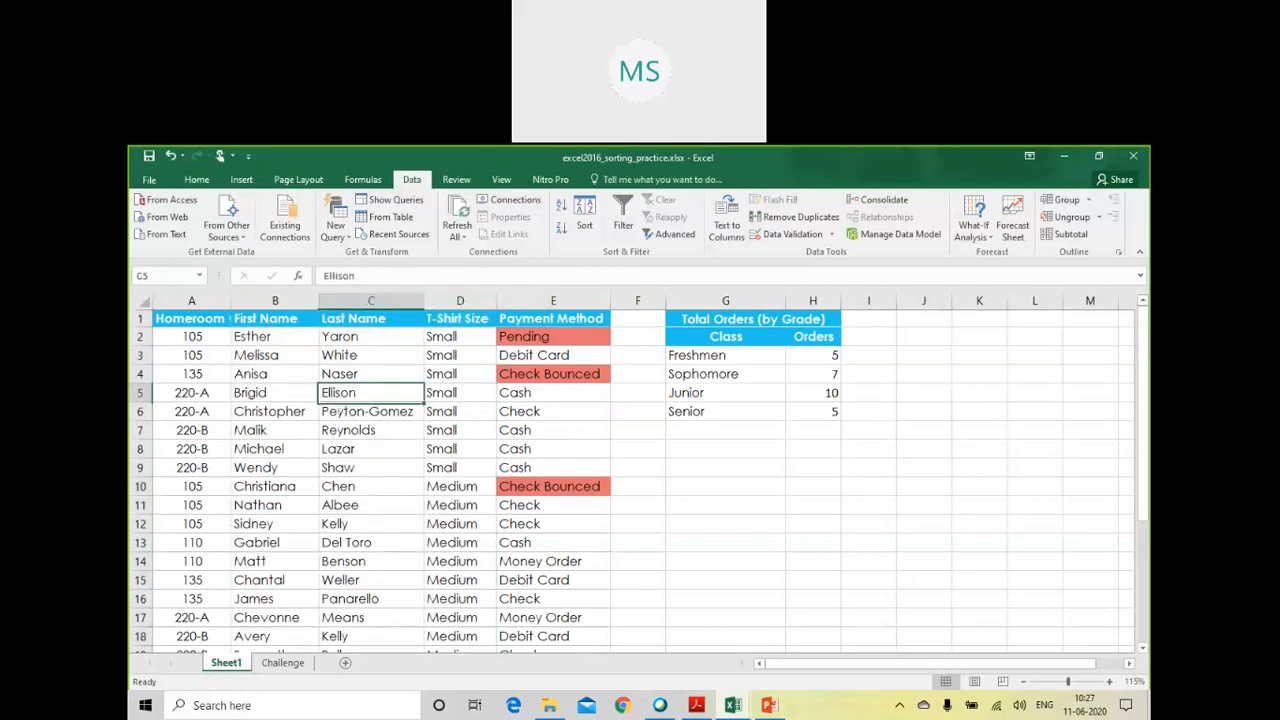
drag(140, 374, 140, 598)
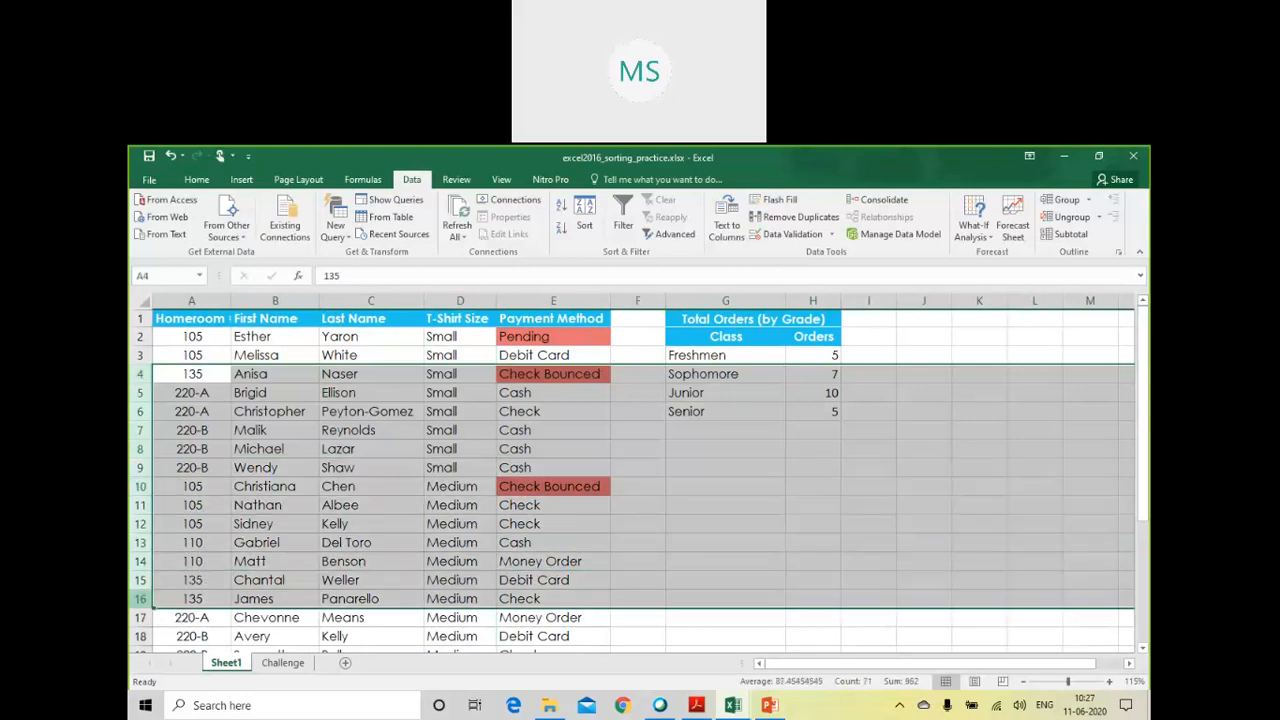
click(305, 506)
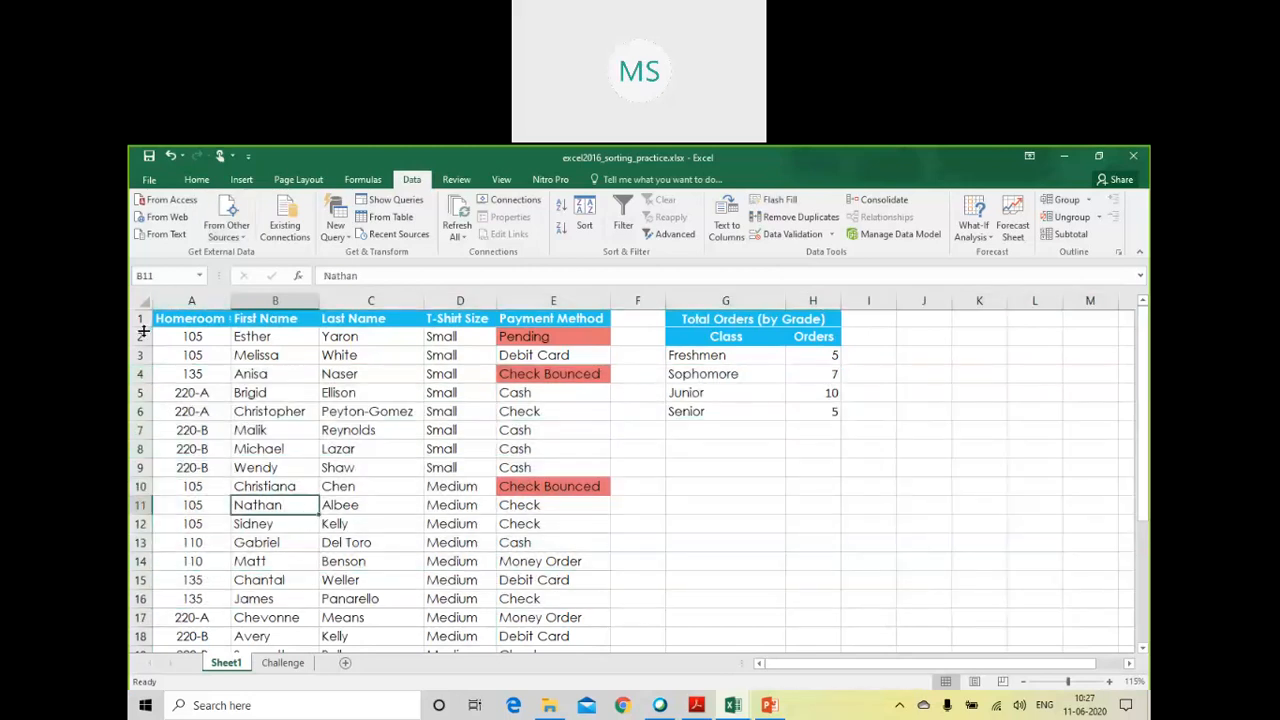
click(295, 395)
drag(294, 429, 487, 540)
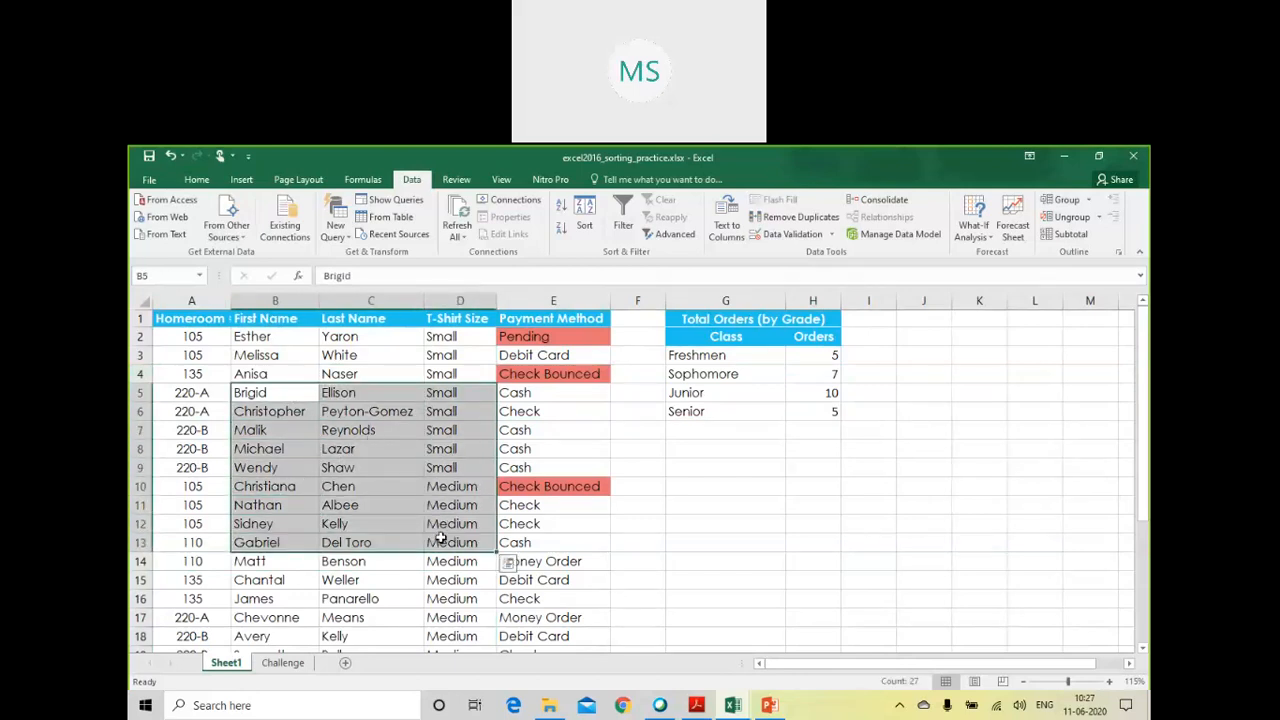
Step: Point out entire-column selections in turn, columns A through E and columns D through E down to the end of the data
drag(191, 300, 564, 286)
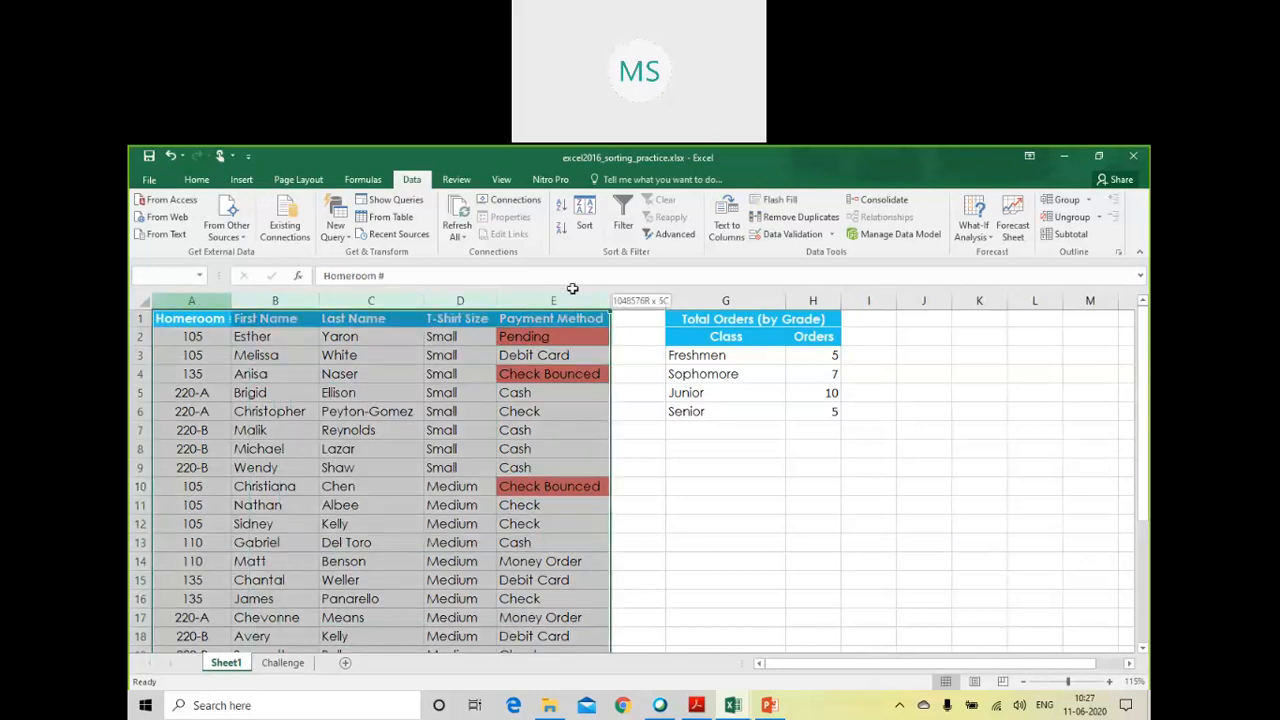
click(466, 428)
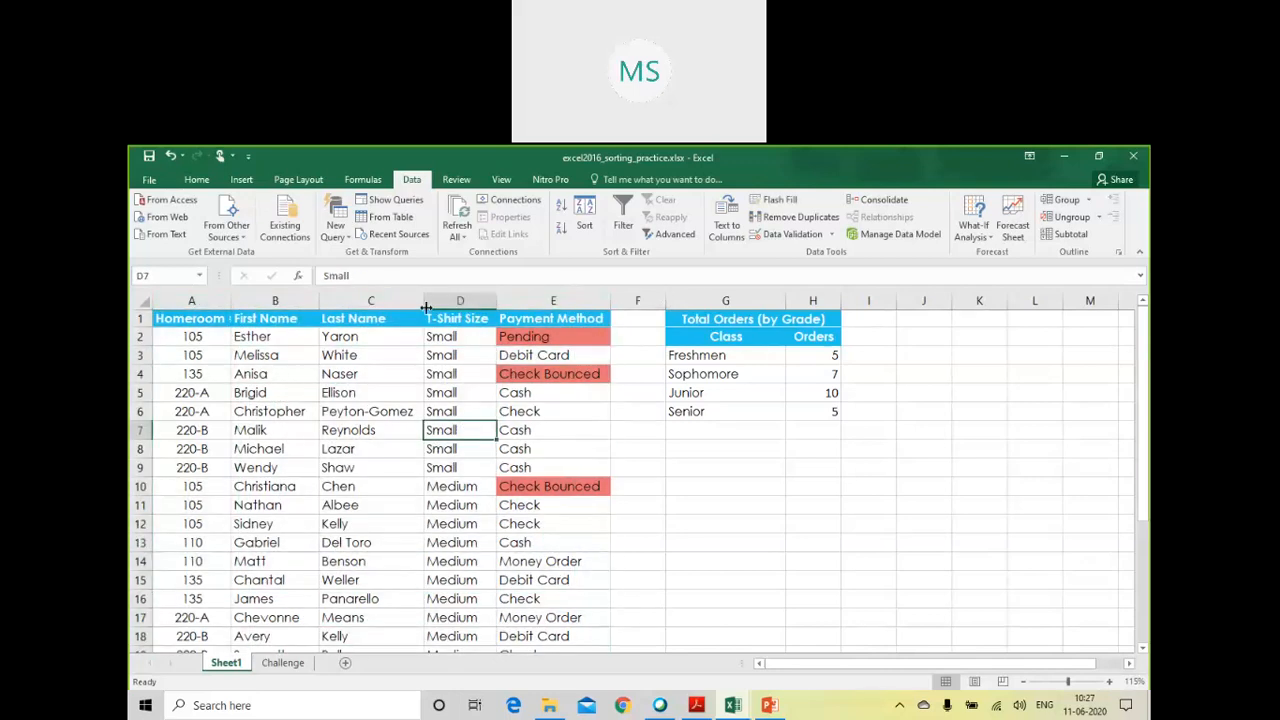
drag(430, 300, 557, 298)
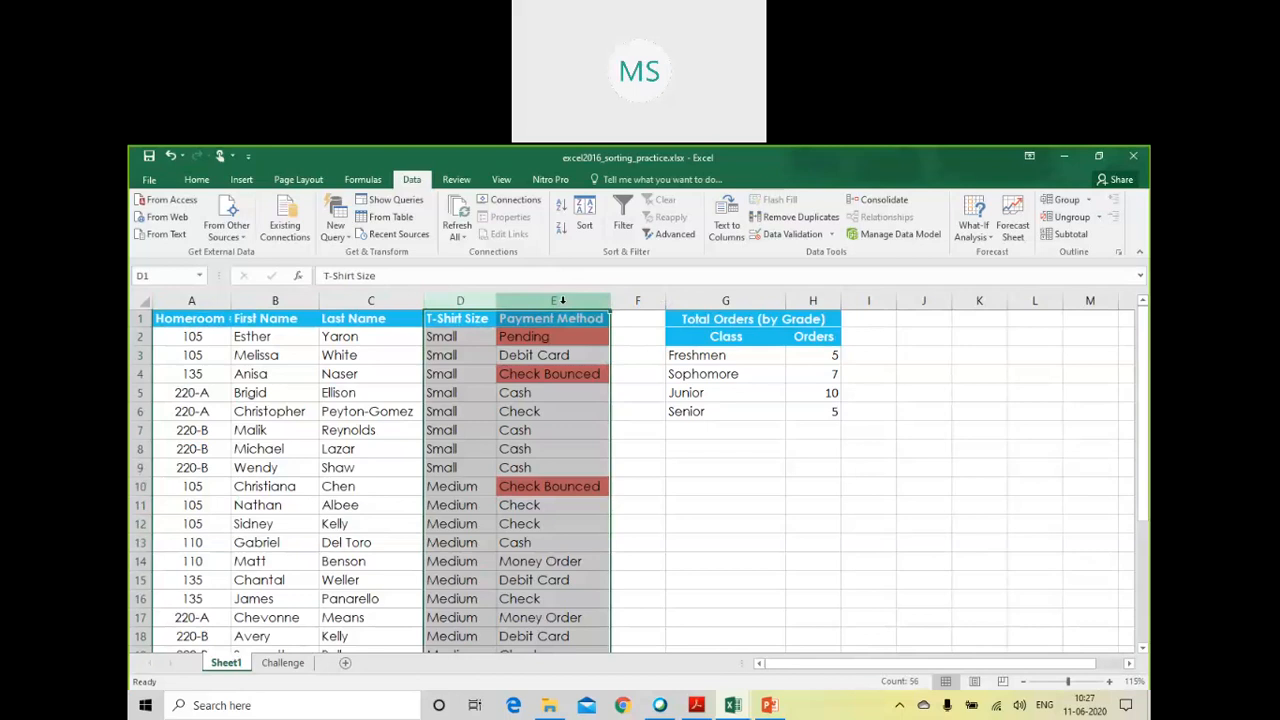
scroll(543, 337, down, 7)
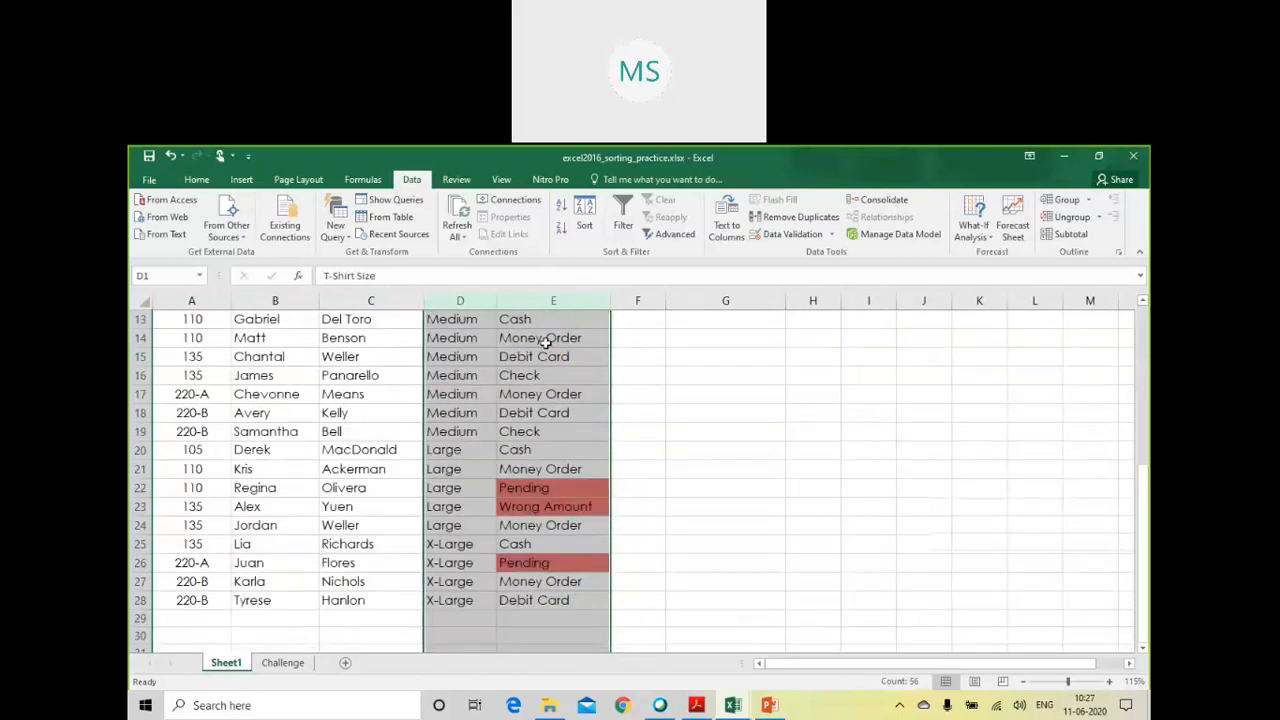
scroll(545, 343, up, 7)
click(340, 373)
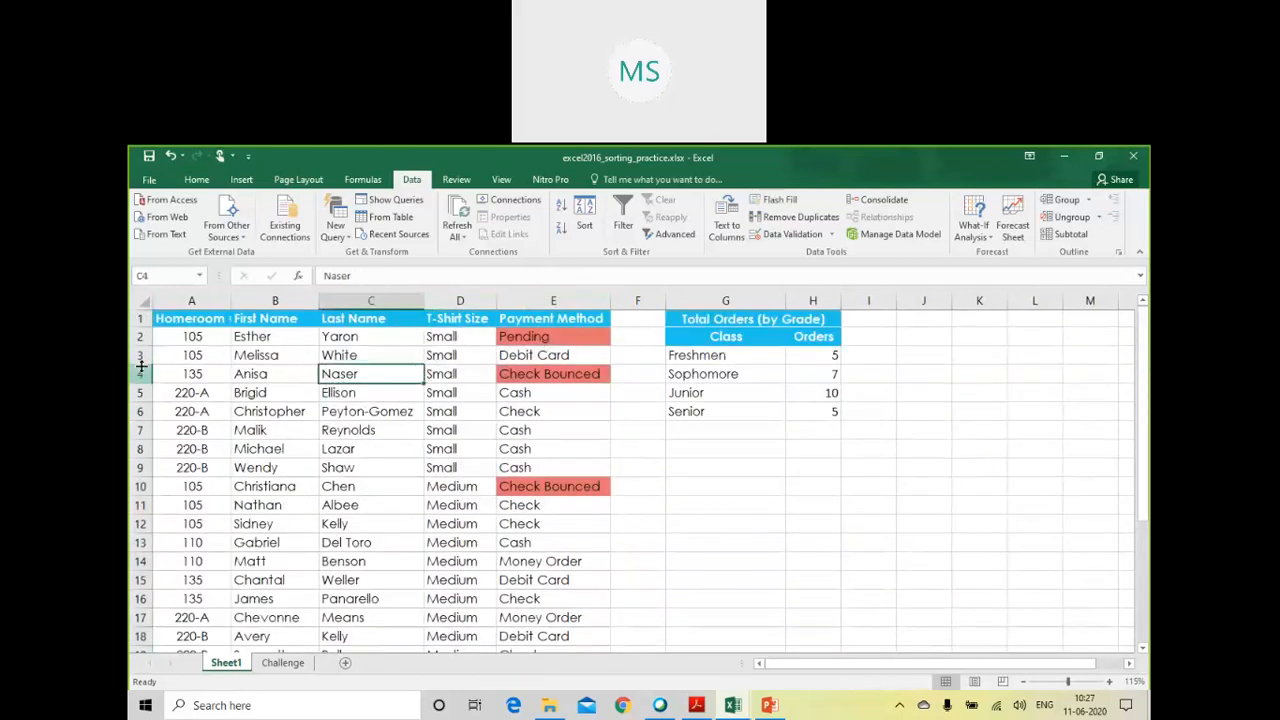
Step: Point out a block of entire rows starting at row 1, and the partial cell range B11:D18, as other possible selections
drag(140, 318, 145, 610)
click(275, 470)
drag(262, 338, 441, 462)
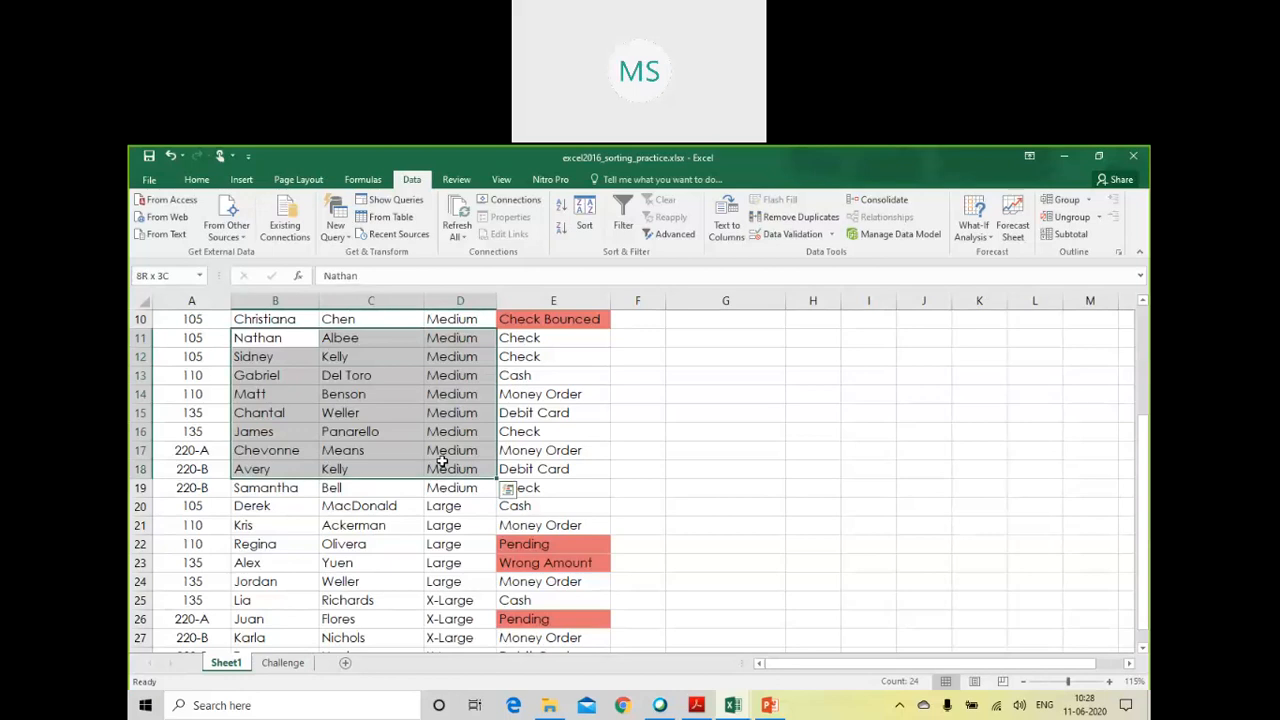
scroll(441, 463, up, 1)
scroll(441, 463, up, 2)
click(414, 448)
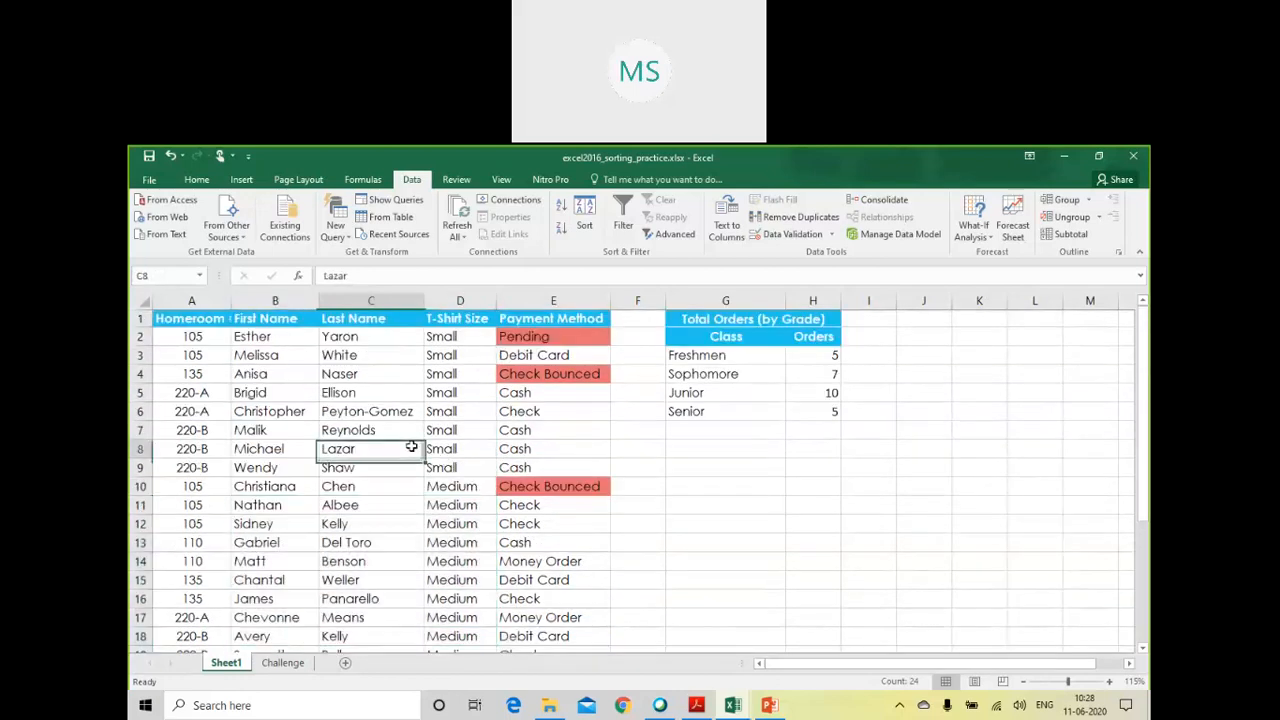
click(283, 438)
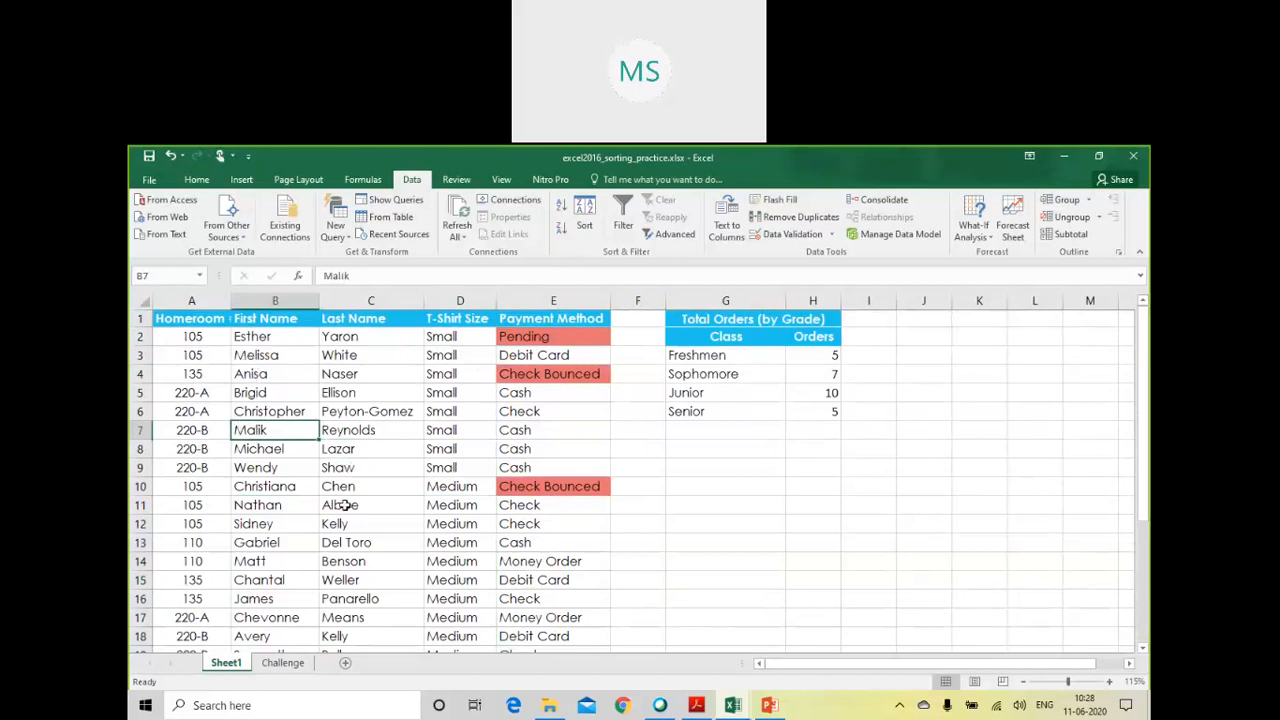
Step: Group the rows of the cell range B5:D16 using the Rows option
drag(250, 392, 466, 597)
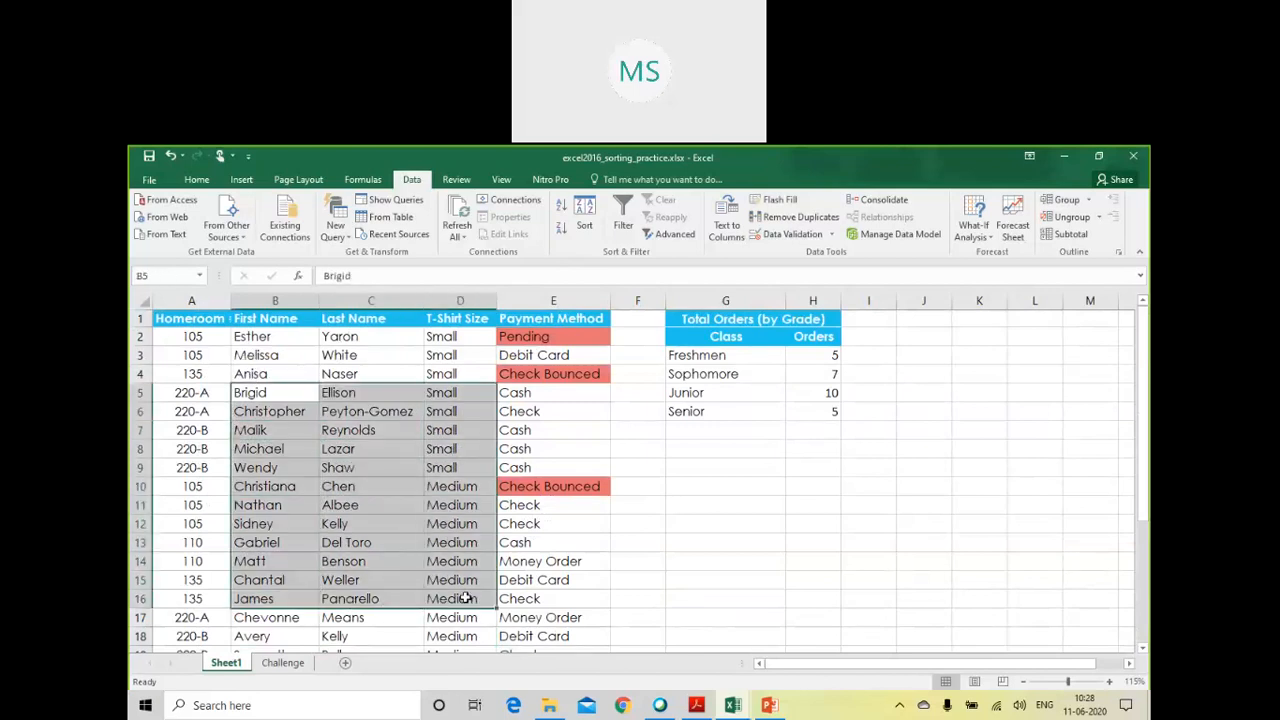
click(250, 392)
drag(250, 392, 462, 598)
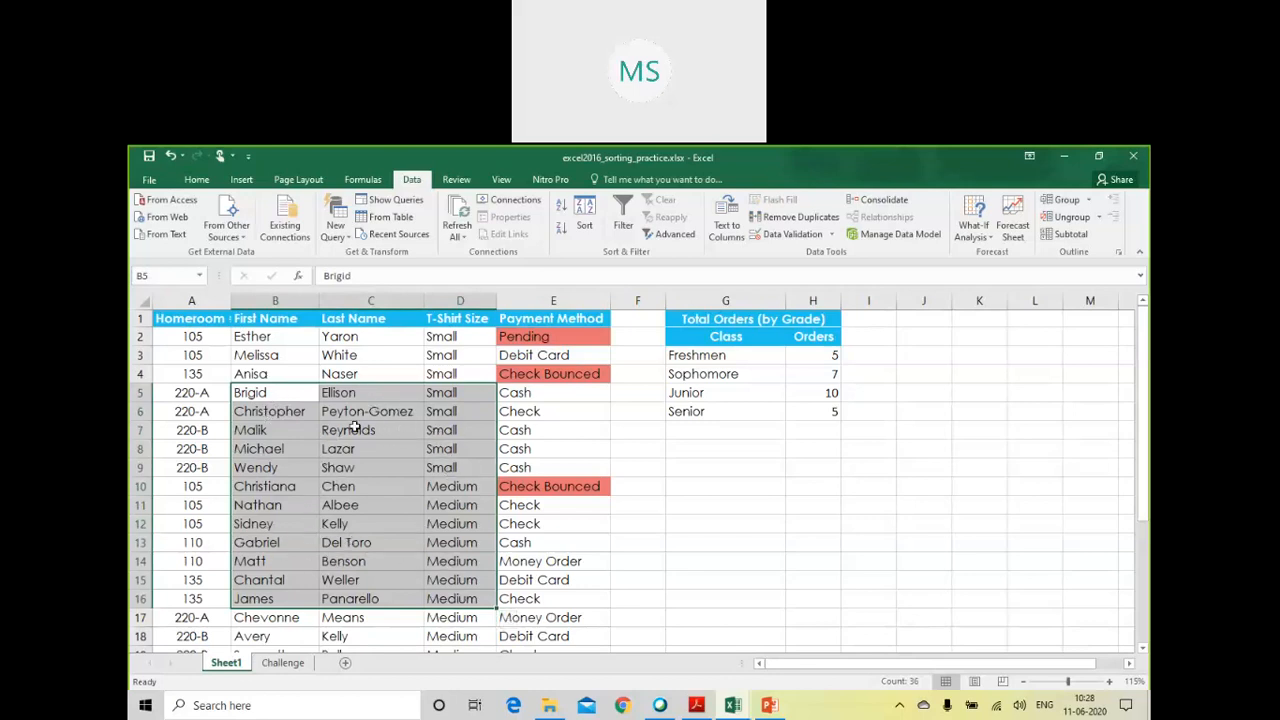
click(1065, 202)
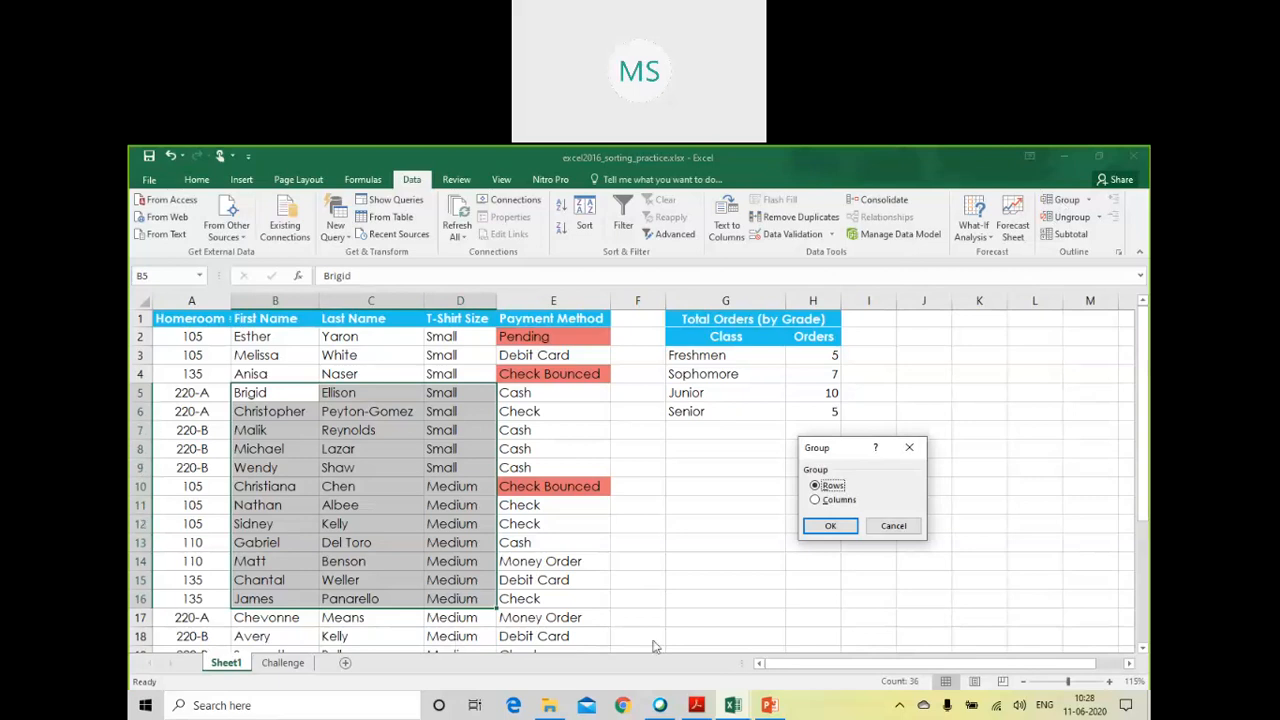
click(832, 526)
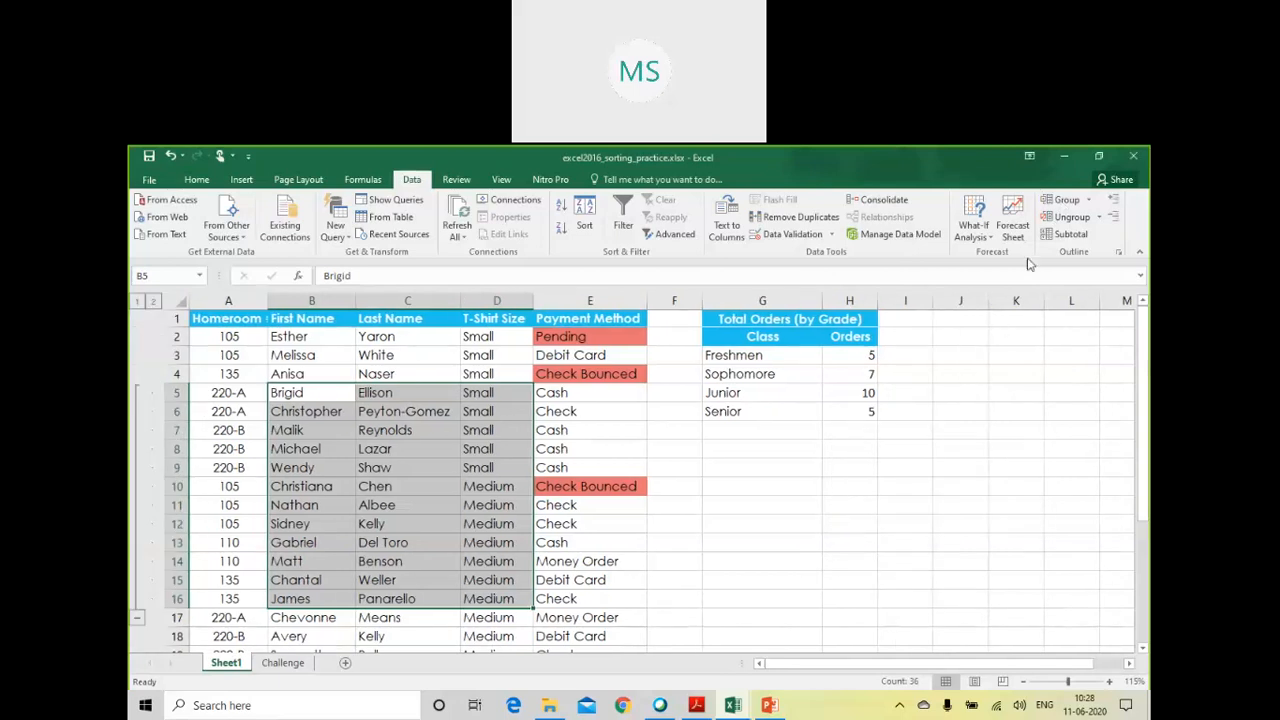
Step: Group the columns of the same B5:D16 range using the Columns option and look over the grouped range
click(1065, 201)
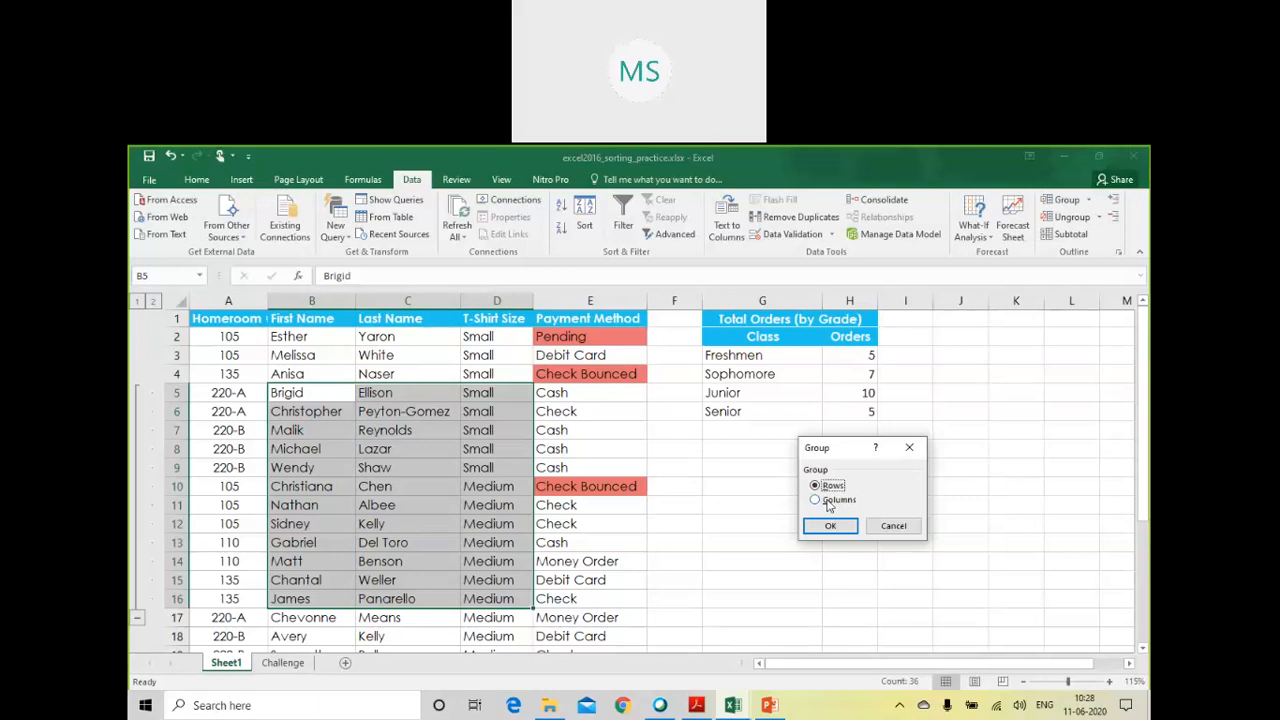
click(827, 503)
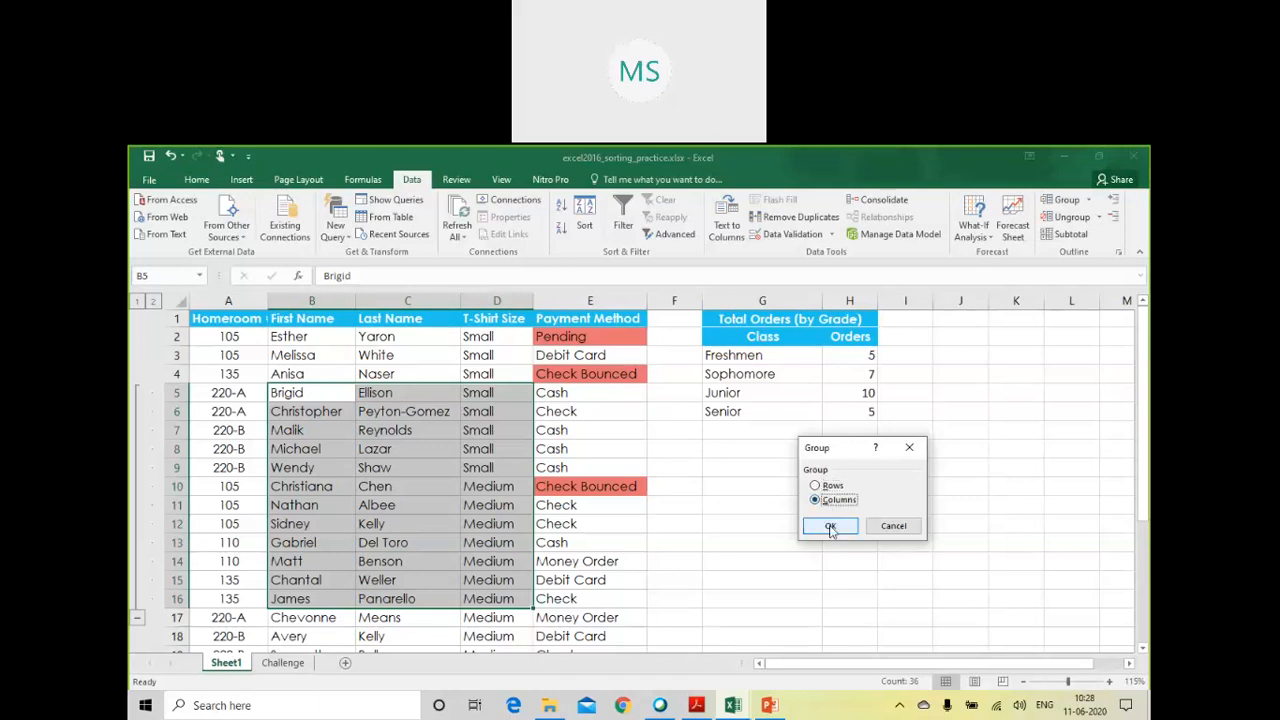
click(830, 527)
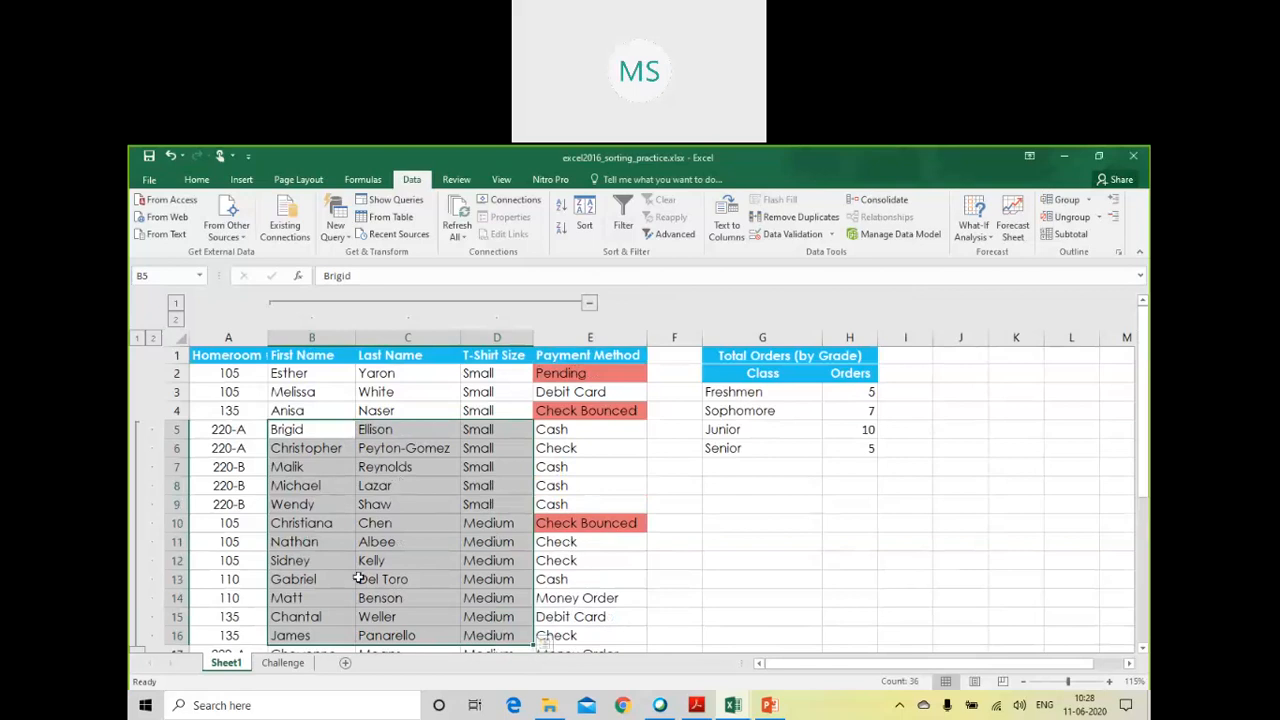
scroll(396, 558, down, 1)
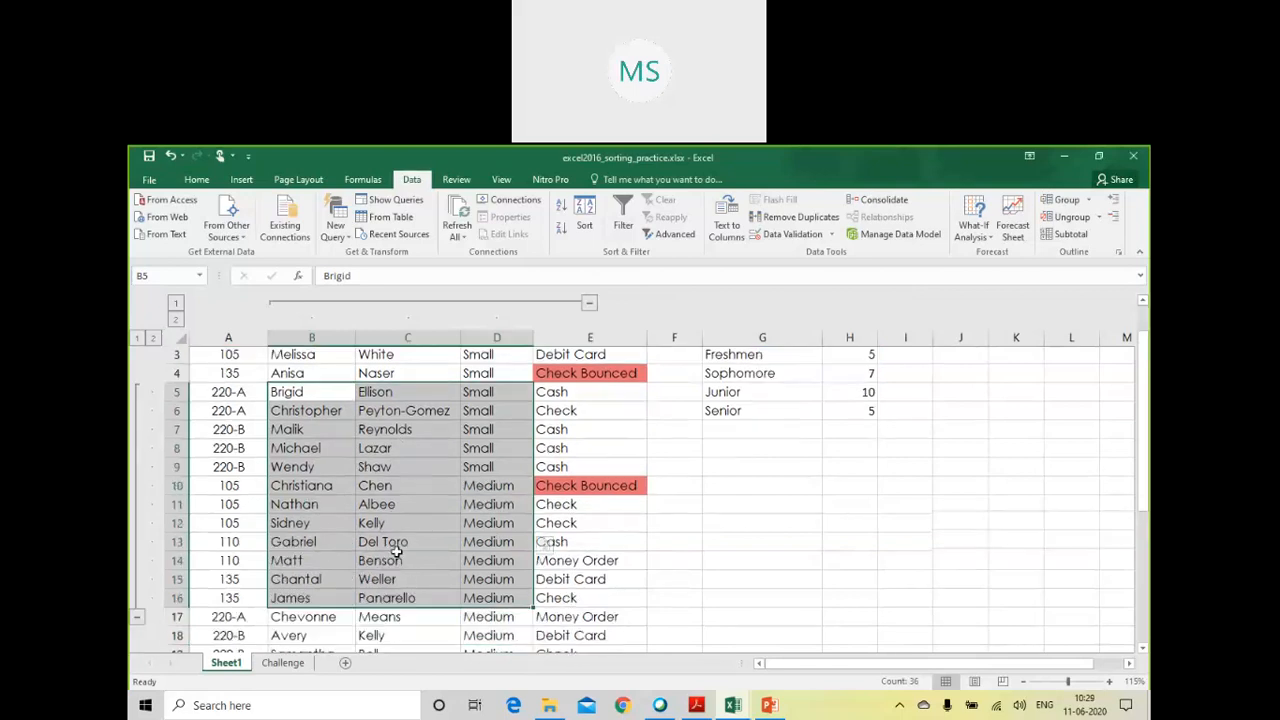
scroll(396, 552, up, 1)
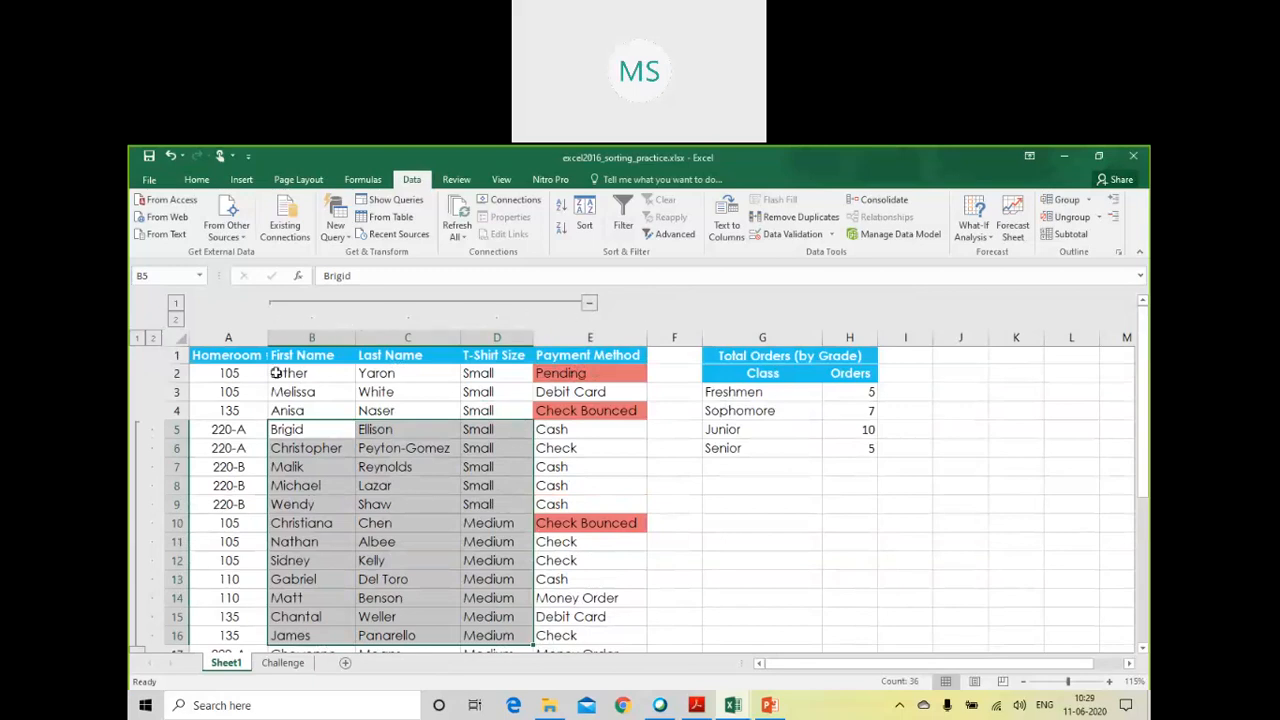
Step: Collapse and re-expand the grouped columns B to D and the grouped rows 5 to 16, and clear the range selection
click(590, 303)
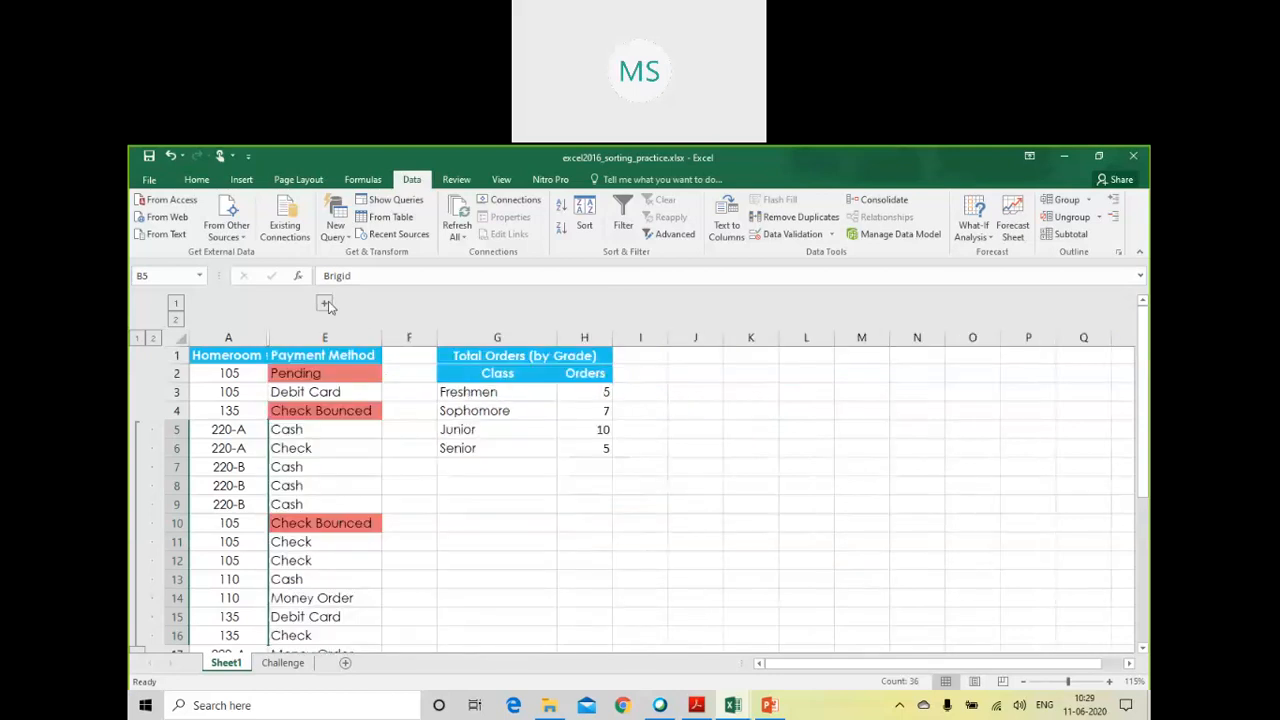
click(326, 304)
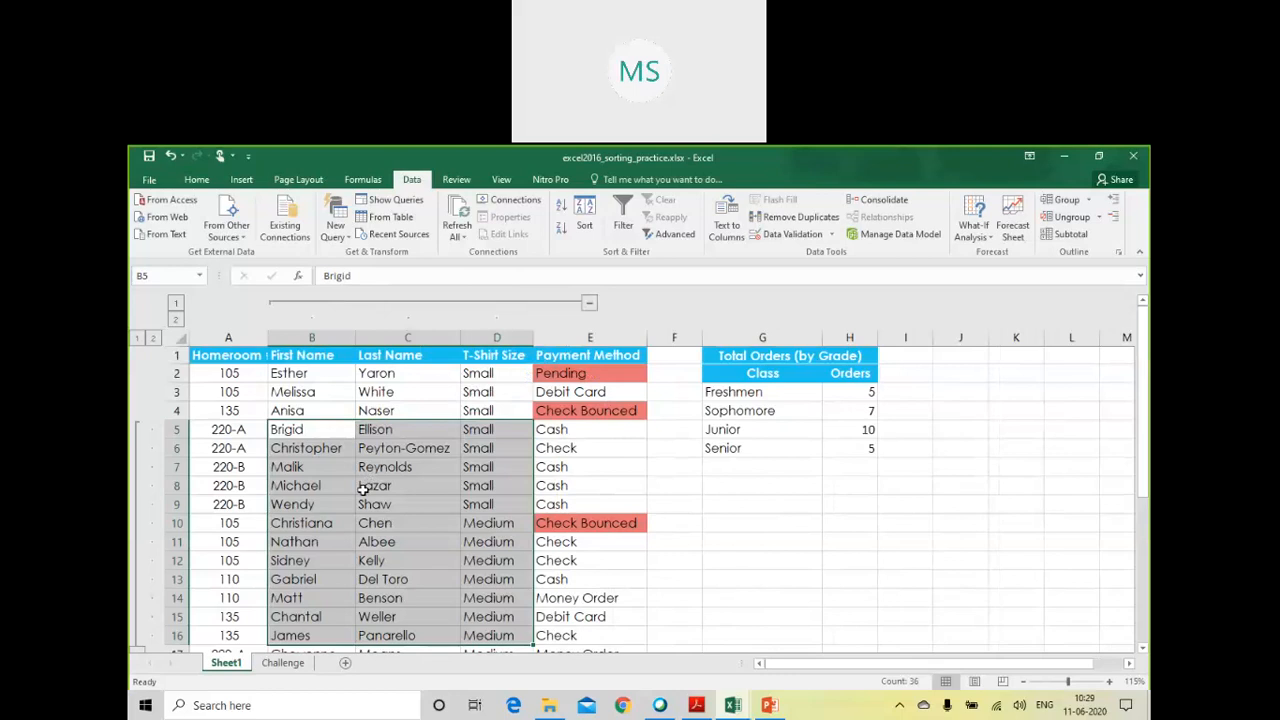
scroll(363, 489, down, 1)
click(137, 601)
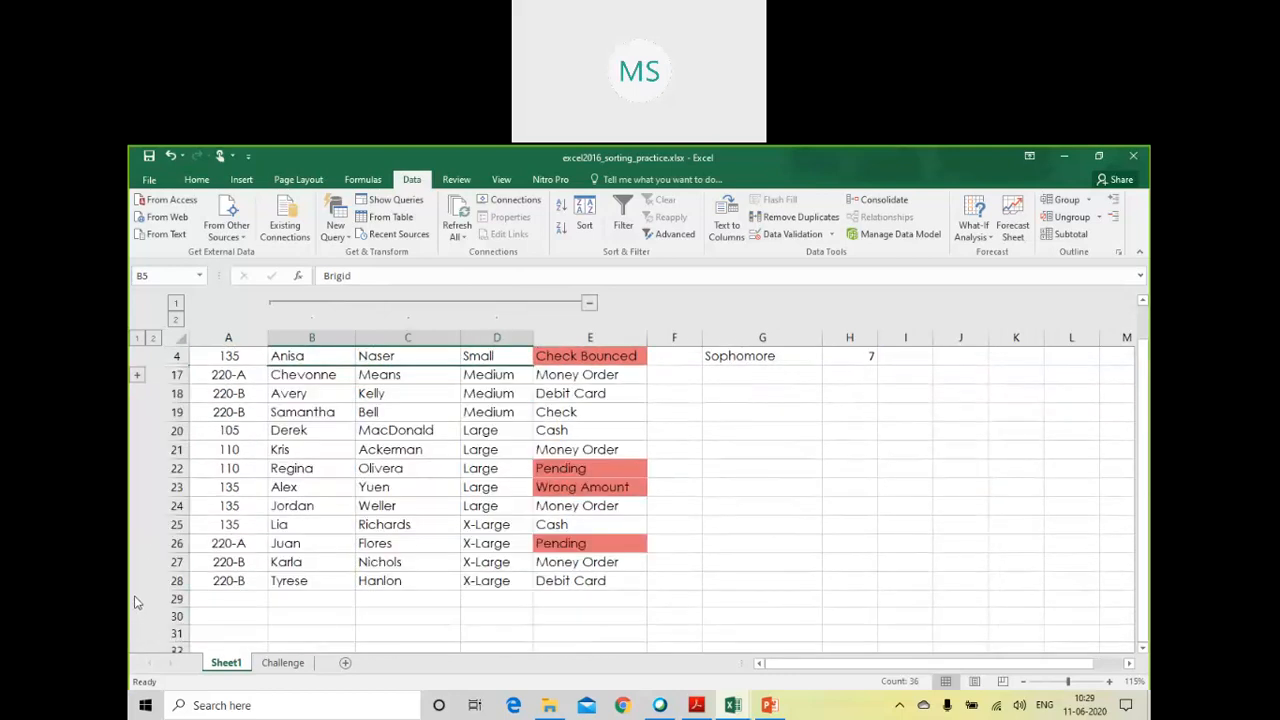
scroll(149, 586, up, 1)
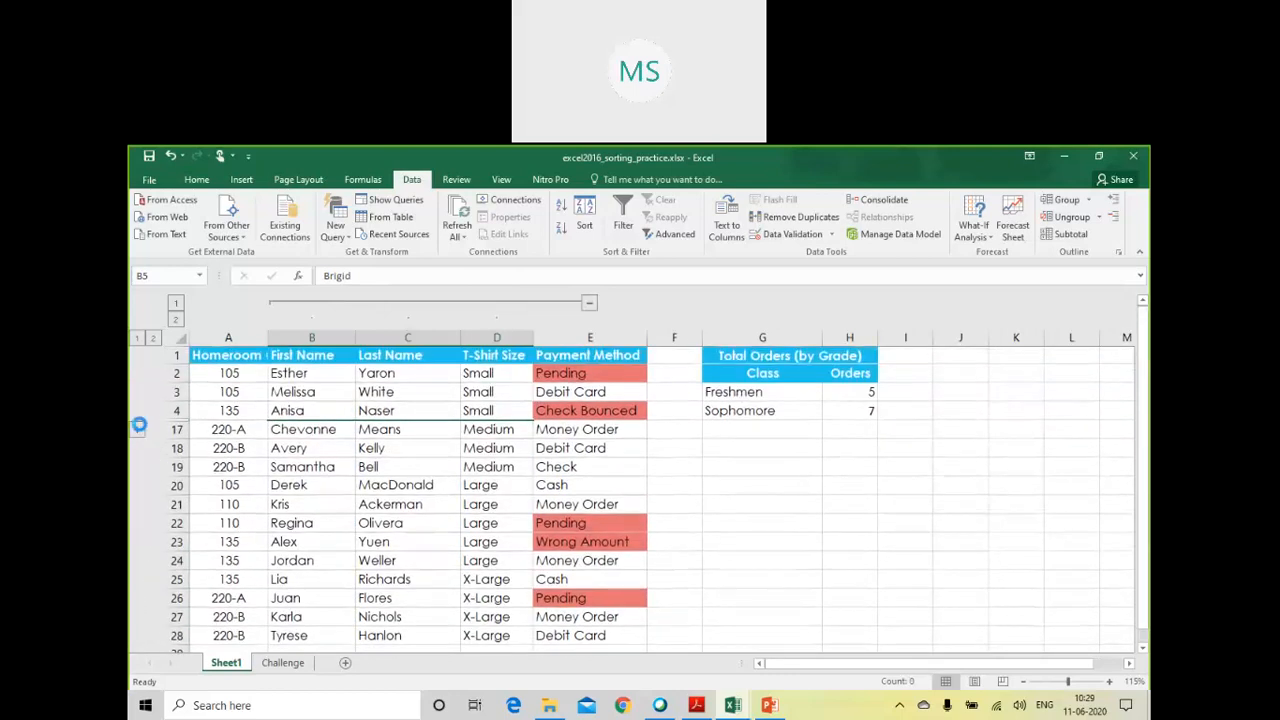
click(139, 425)
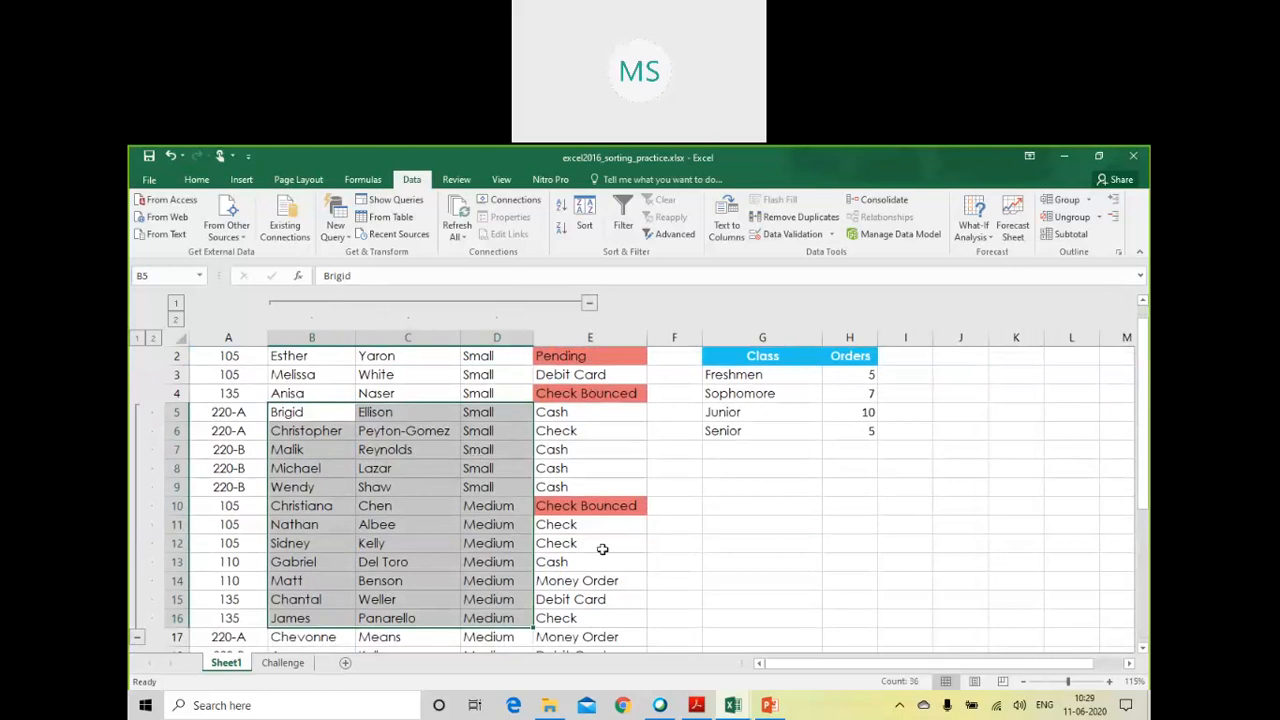
click(748, 535)
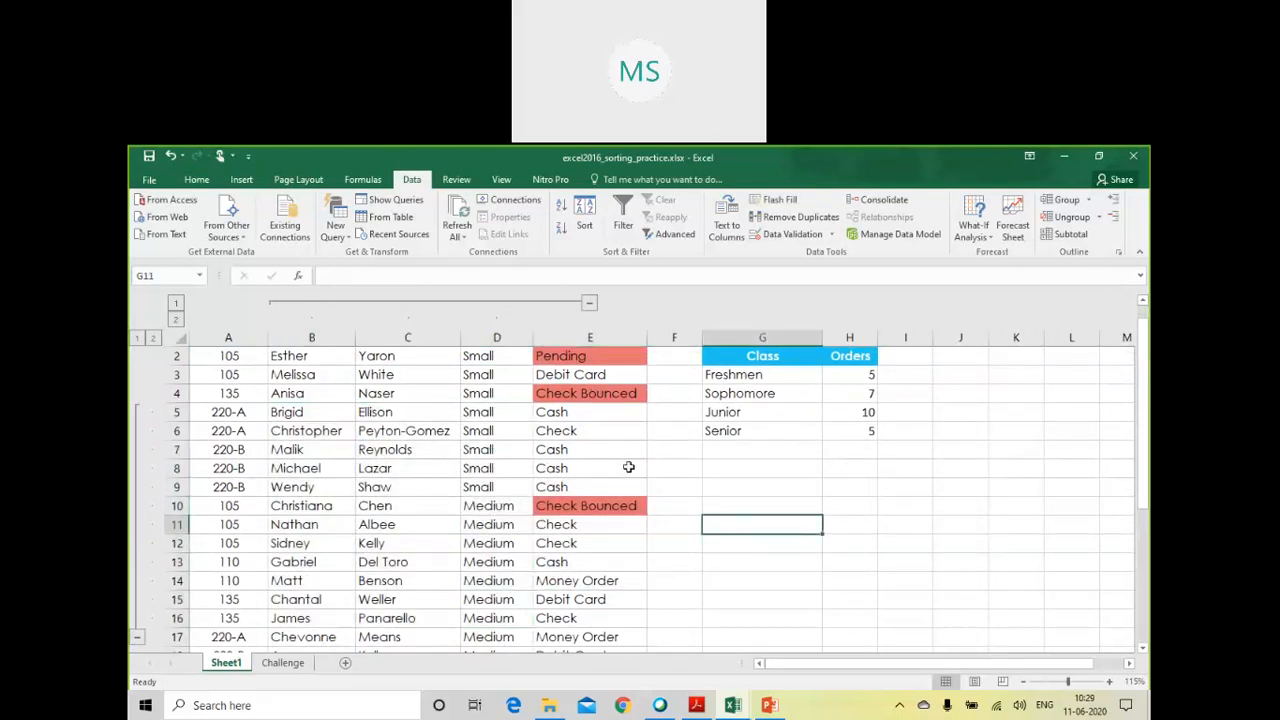
Step: Try to ungroup the rows with only cell G11 selected, using the Rows option
click(1076, 219)
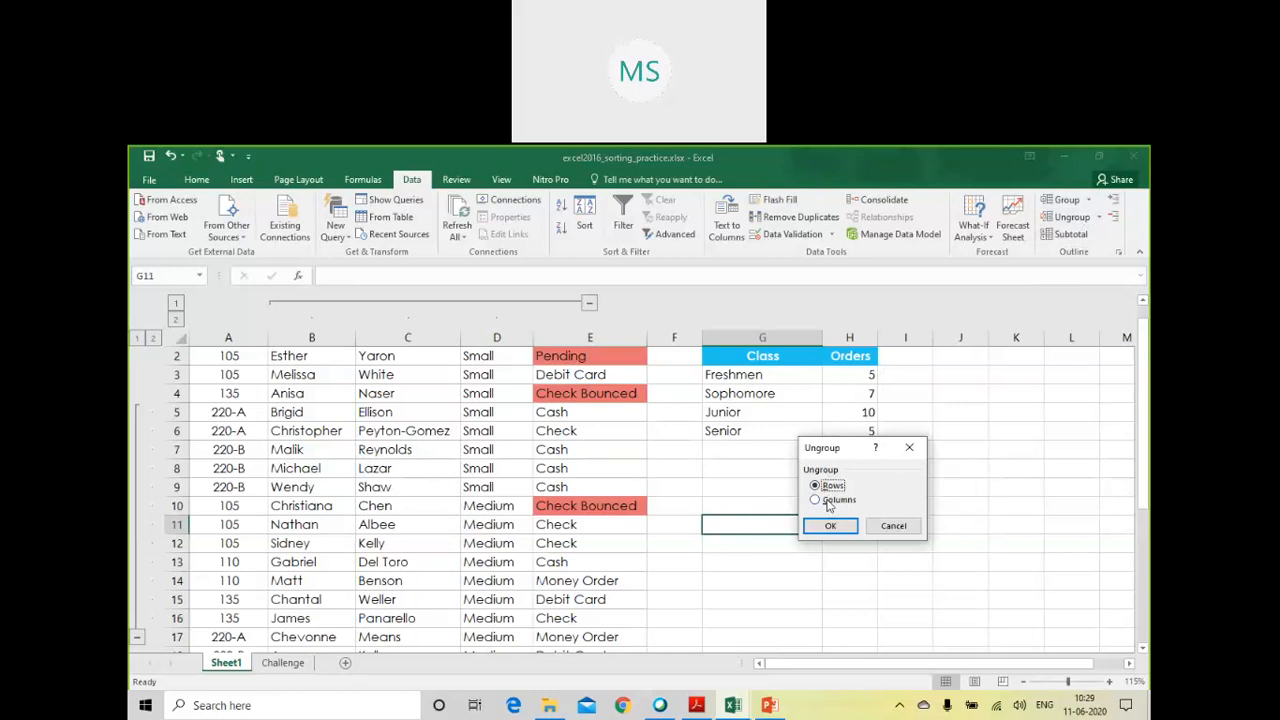
click(834, 530)
click(329, 470)
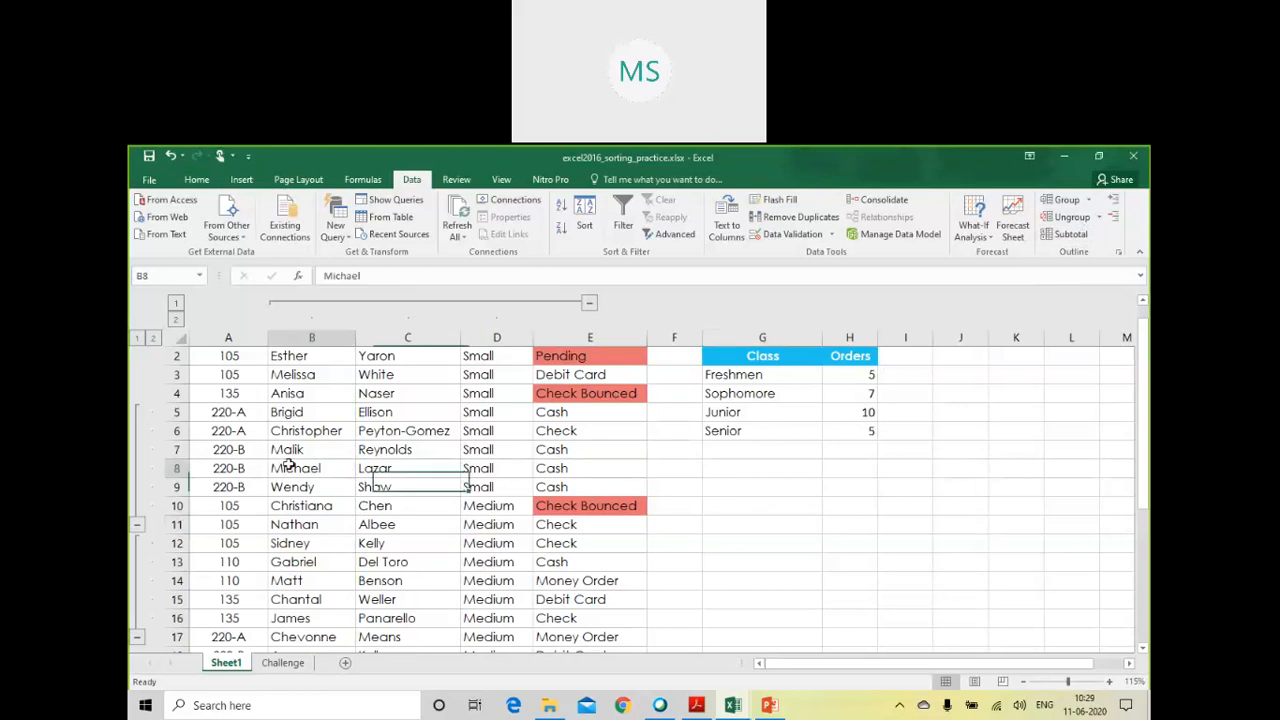
click(439, 542)
click(270, 430)
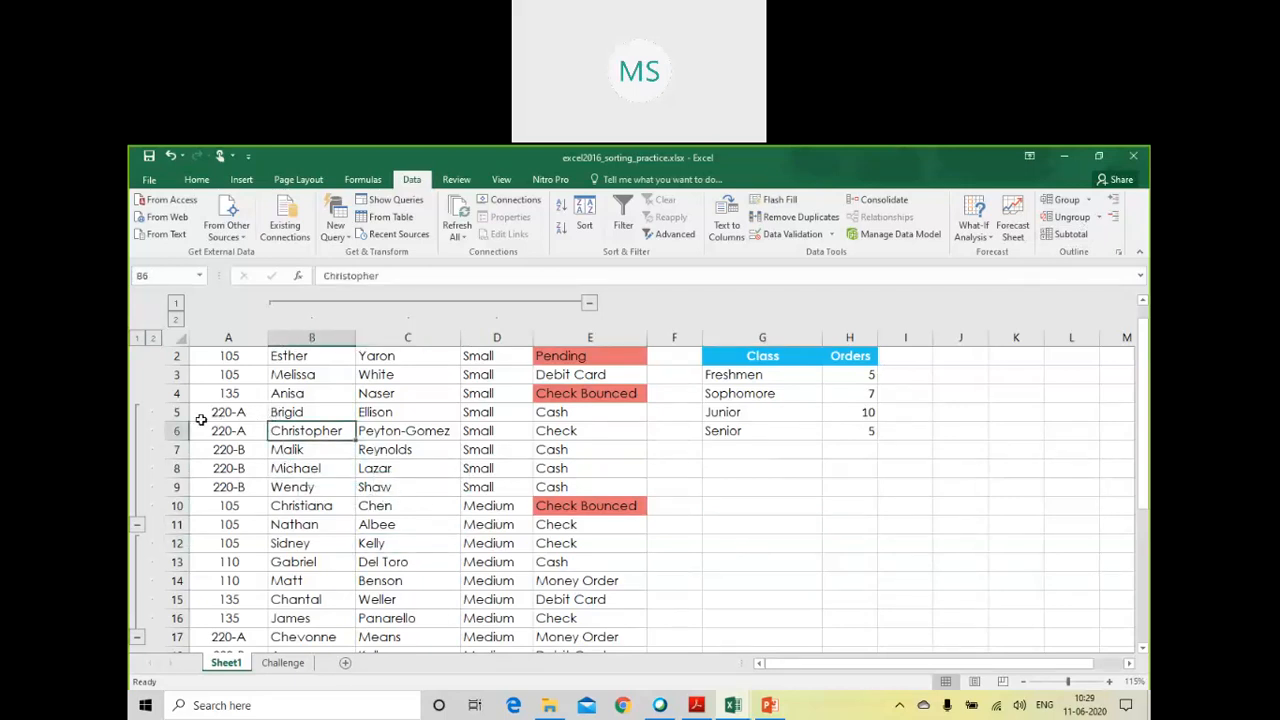
Step: Select the range B5:D16 and ungroup its rows
drag(286, 412, 484, 610)
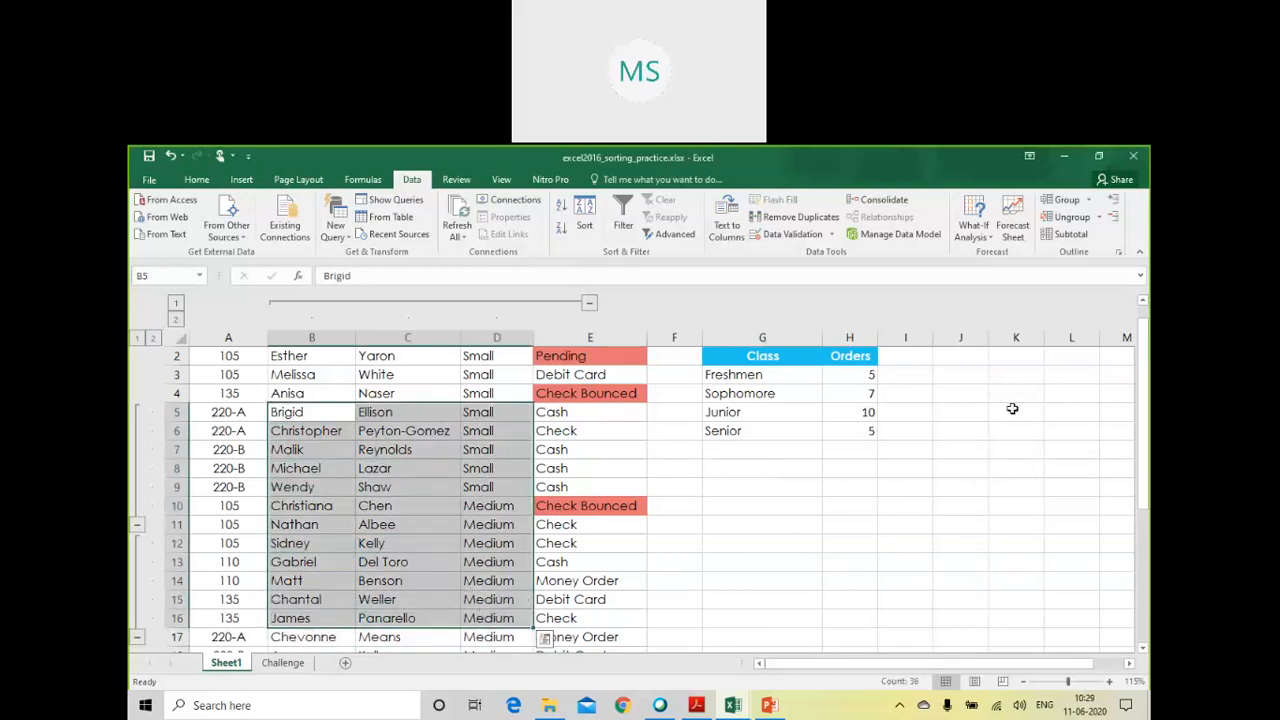
click(1068, 217)
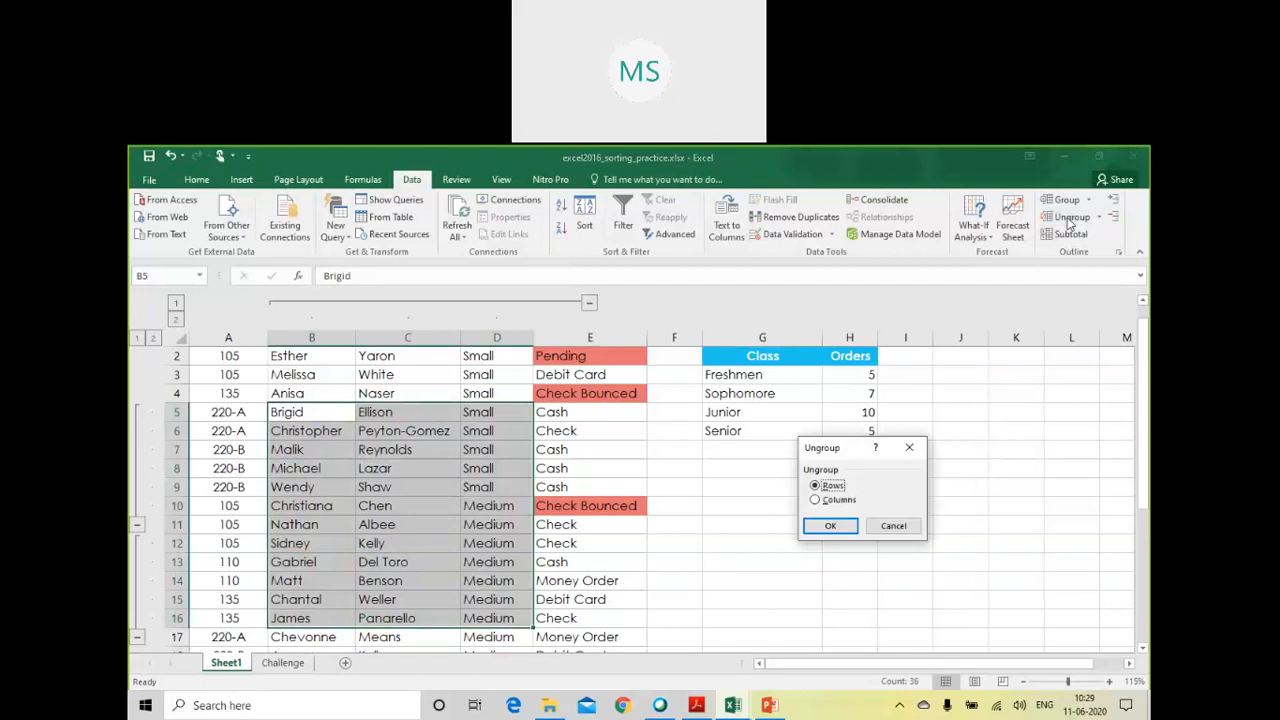
click(830, 526)
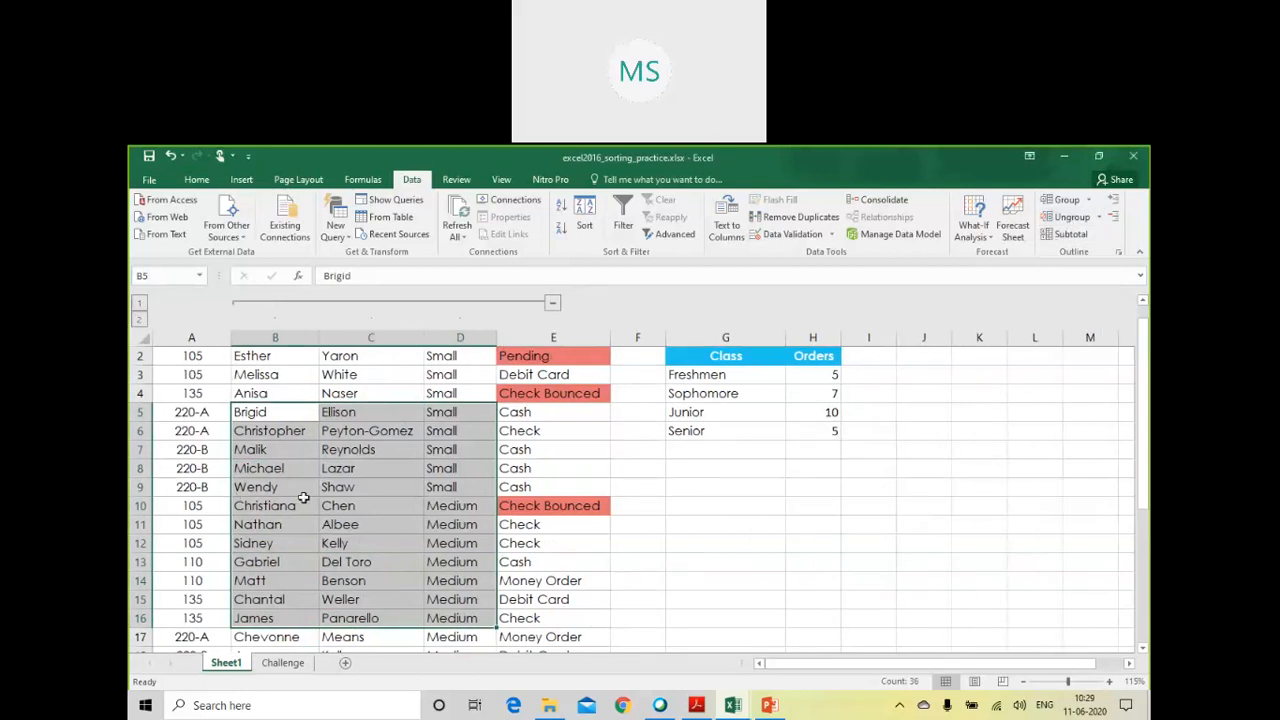
Step: Ungroup the columns of the B5:D16 range with the Columns option and clear the range selection
click(1080, 226)
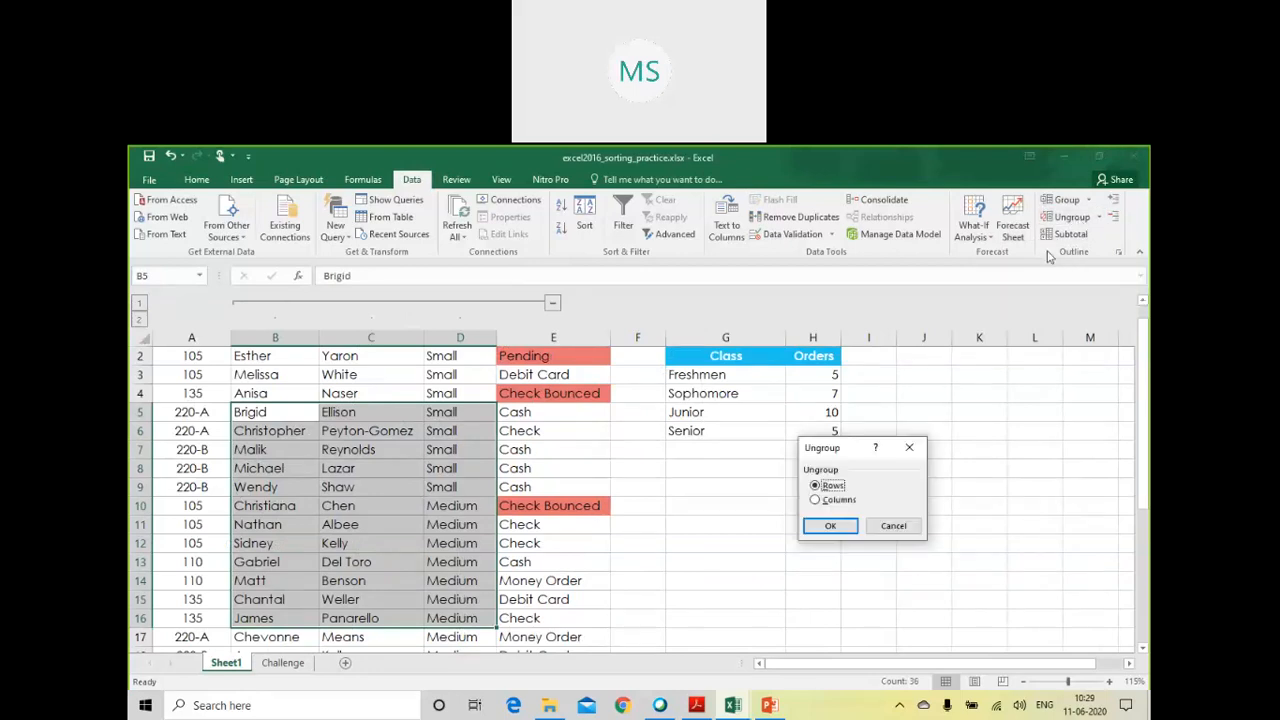
click(836, 502)
click(828, 528)
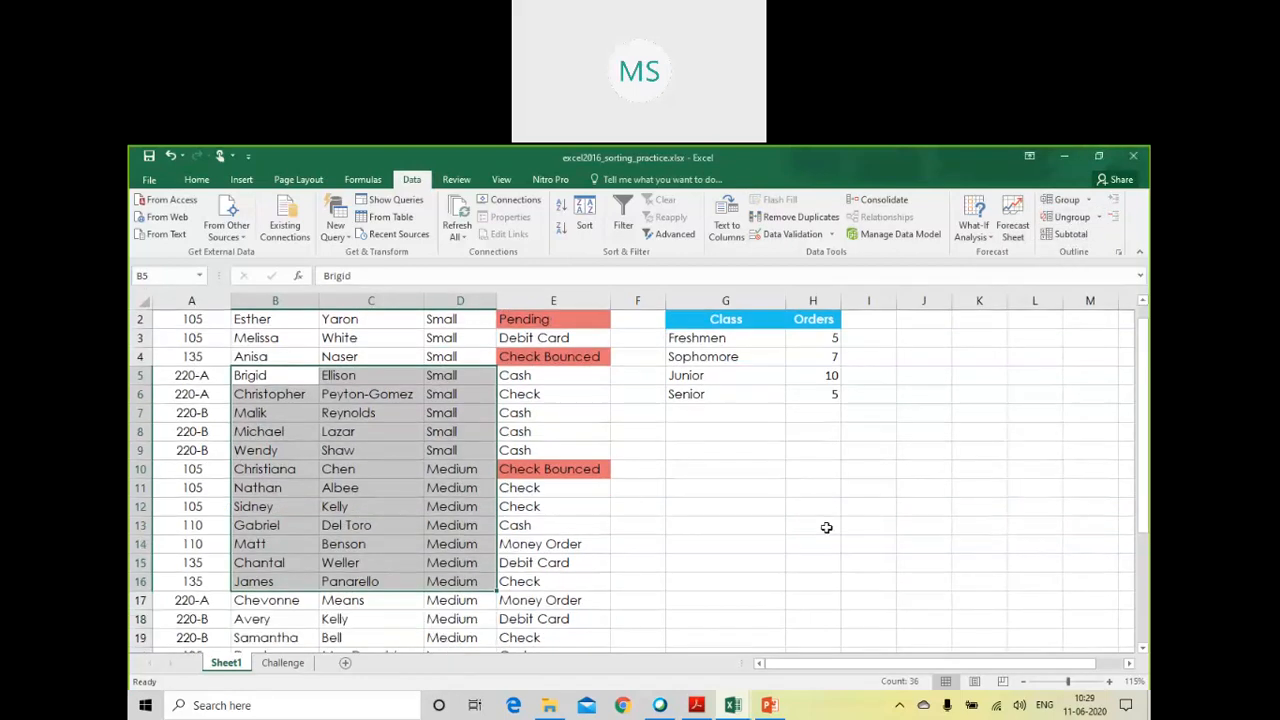
click(292, 448)
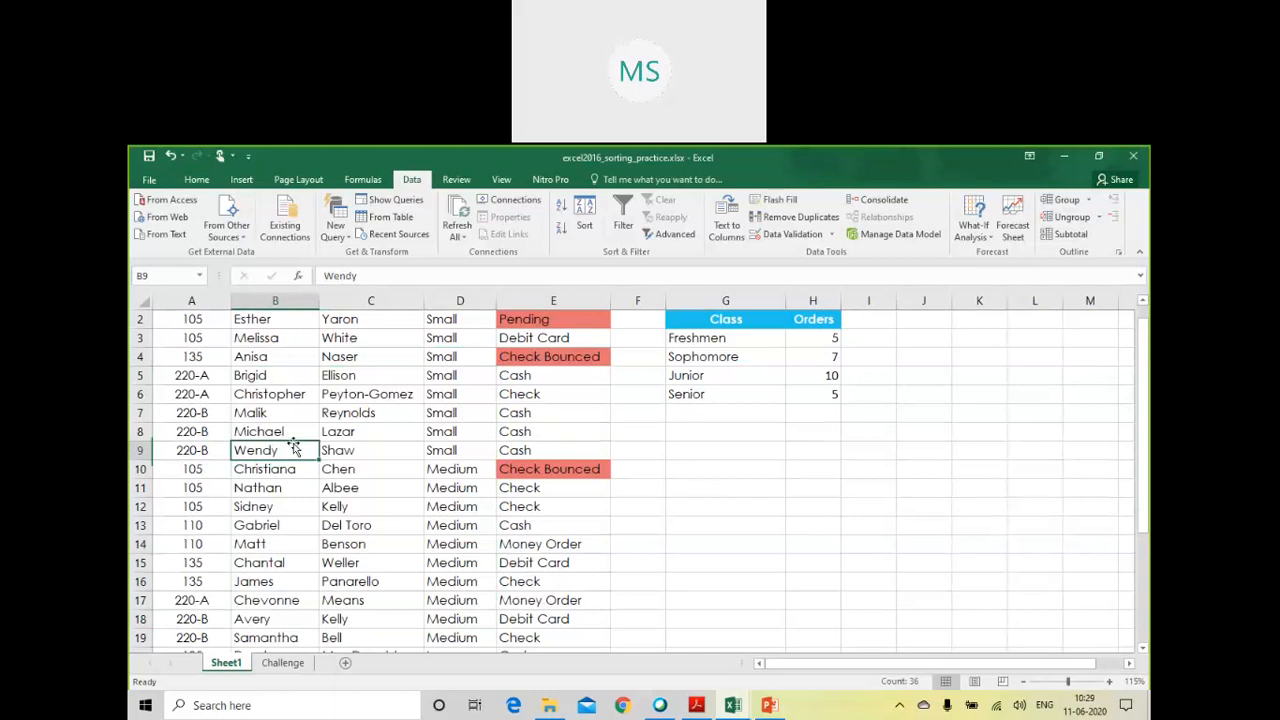
scroll(306, 430, up, 1)
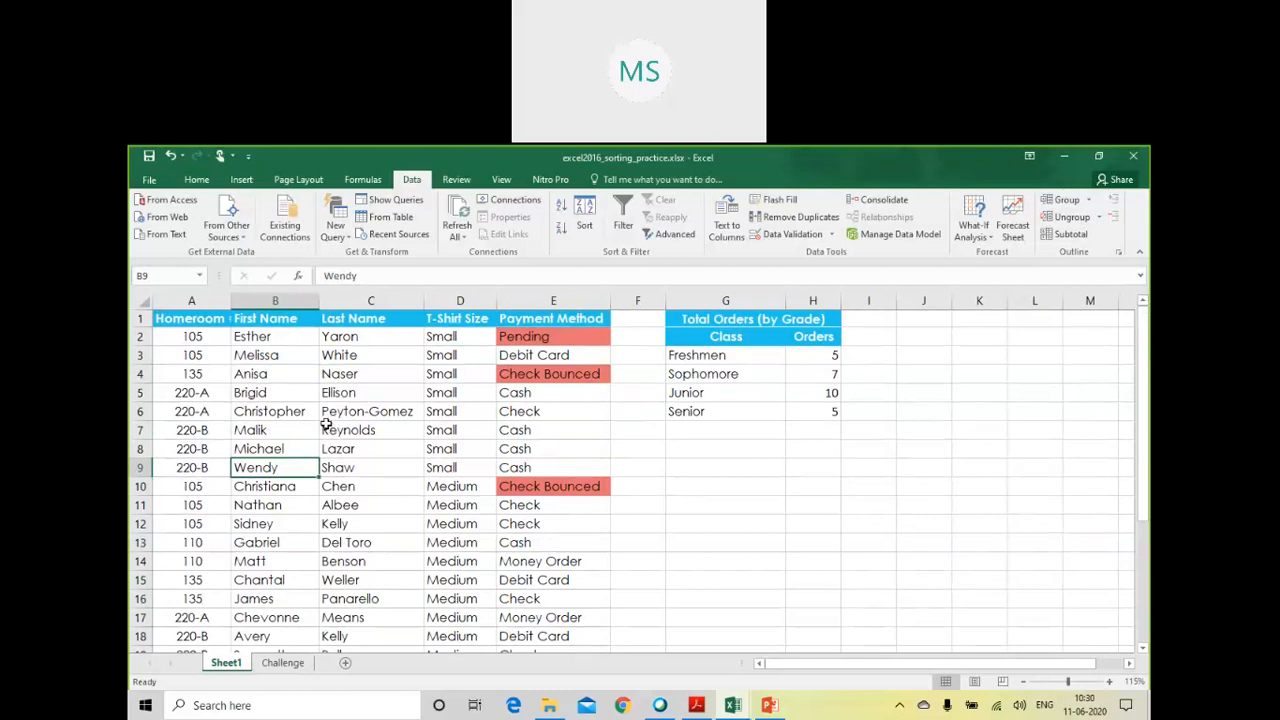
Step: Select the entire columns B through D
drag(275, 300, 464, 397)
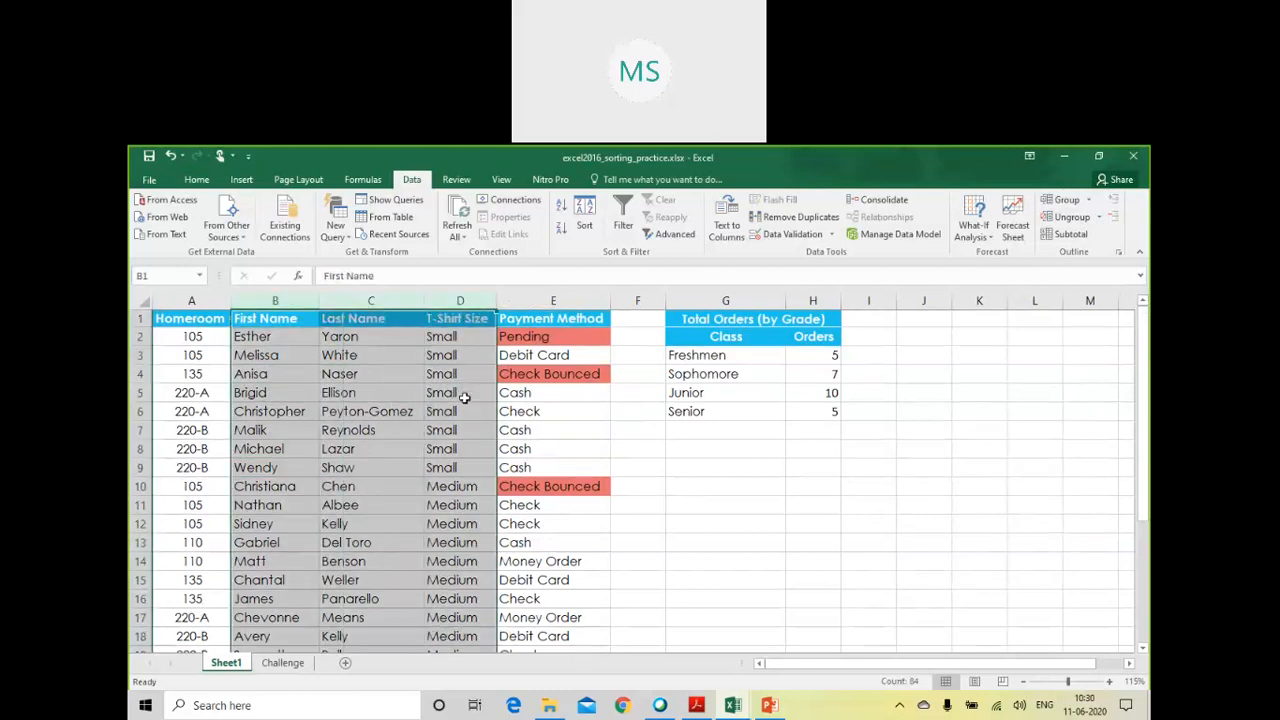
click(366, 447)
drag(275, 300, 462, 300)
scroll(388, 421, down, 6)
scroll(378, 443, up, 6)
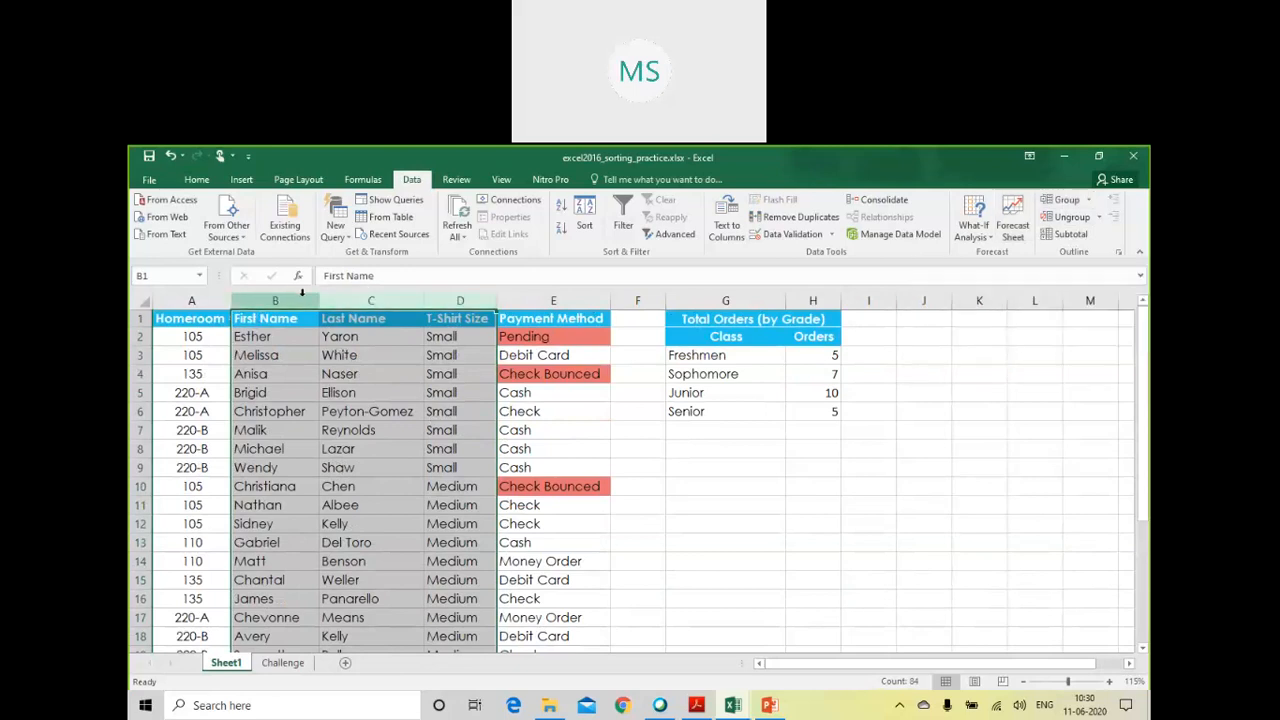
Step: Group the selected columns B through D and toggle the group collapsed and expanded again
click(1060, 201)
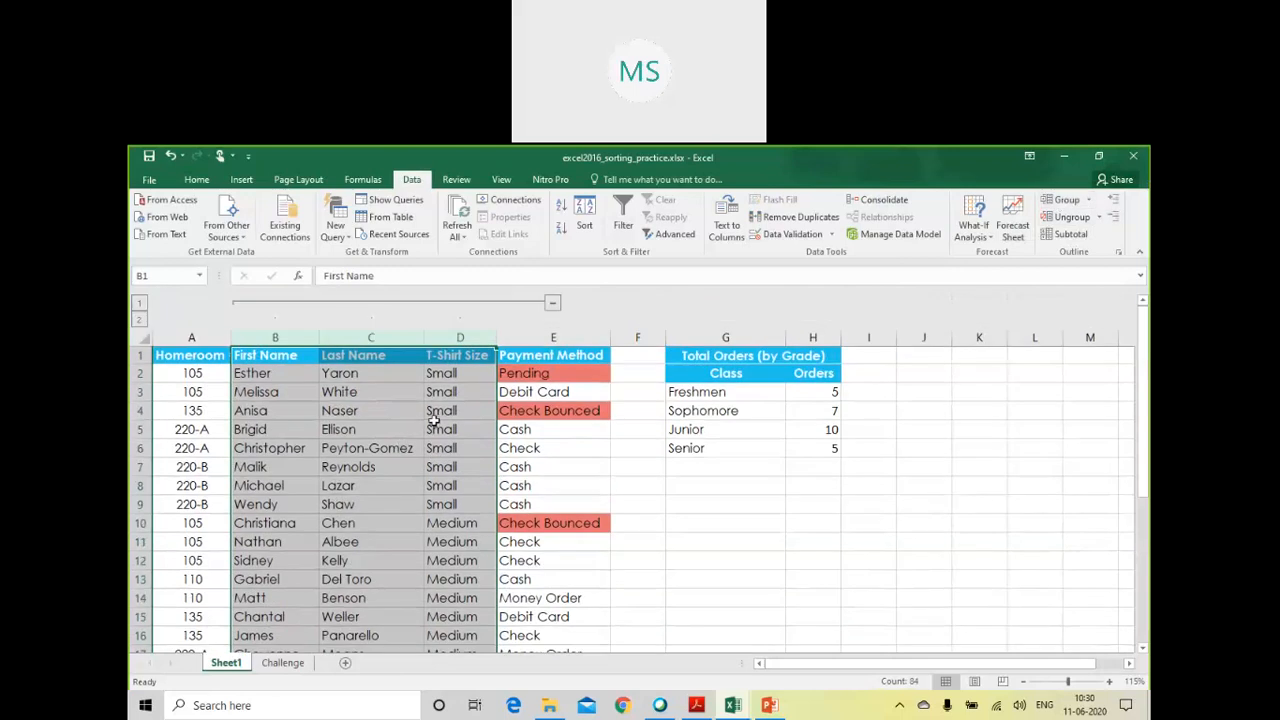
click(553, 305)
click(290, 309)
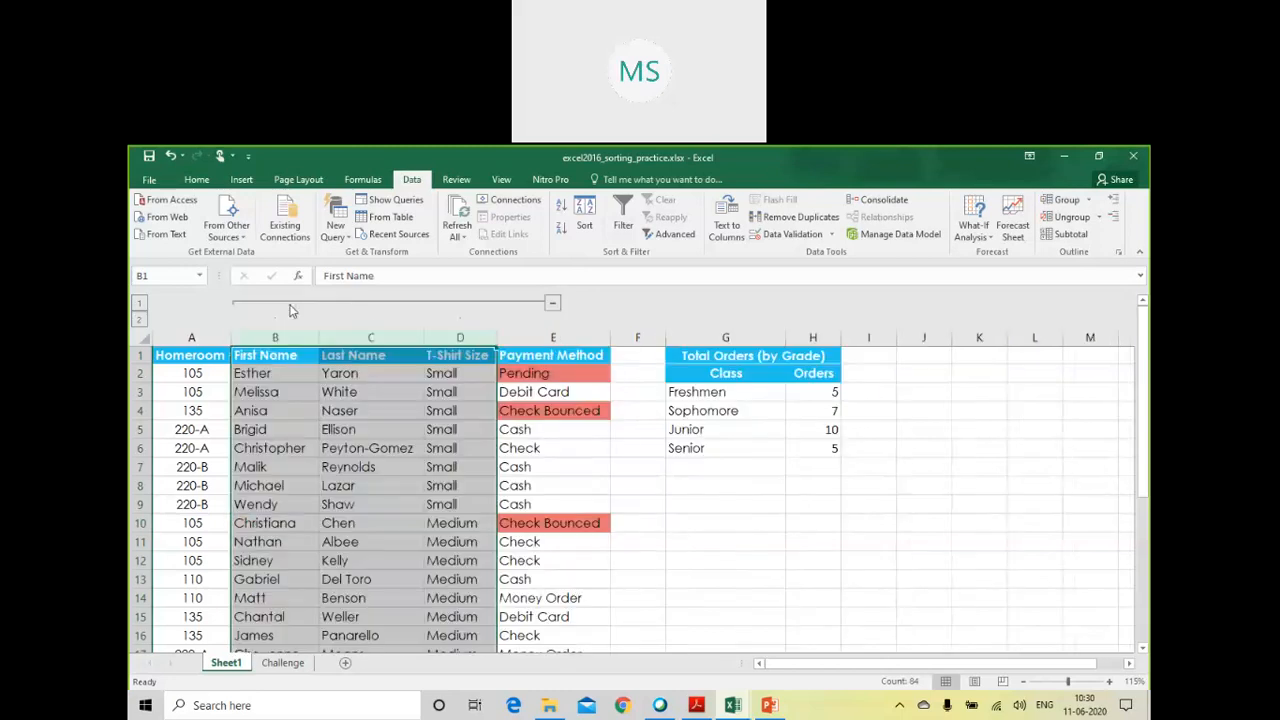
Step: Ungroup columns B through D and clear the column selection
click(1073, 218)
click(580, 560)
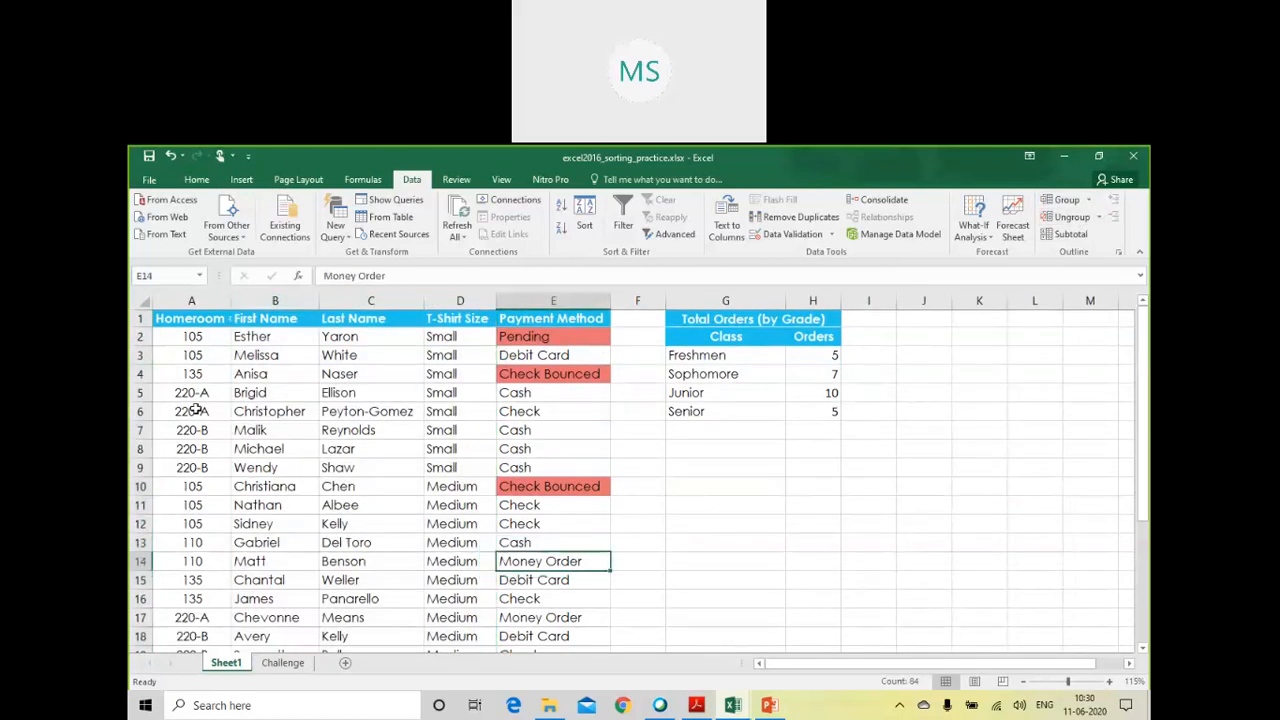
Step: Group entire rows 3 through 18, collapsing the group and expanding it again
drag(133, 355, 158, 620)
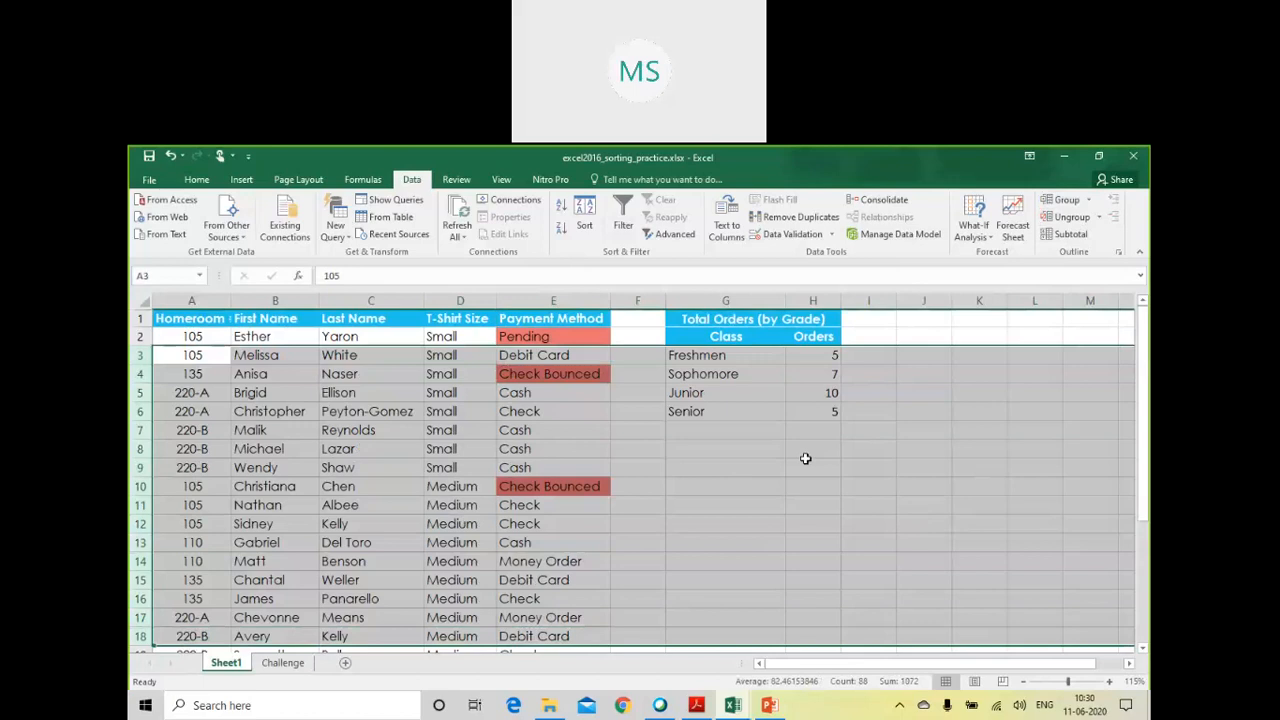
click(1064, 204)
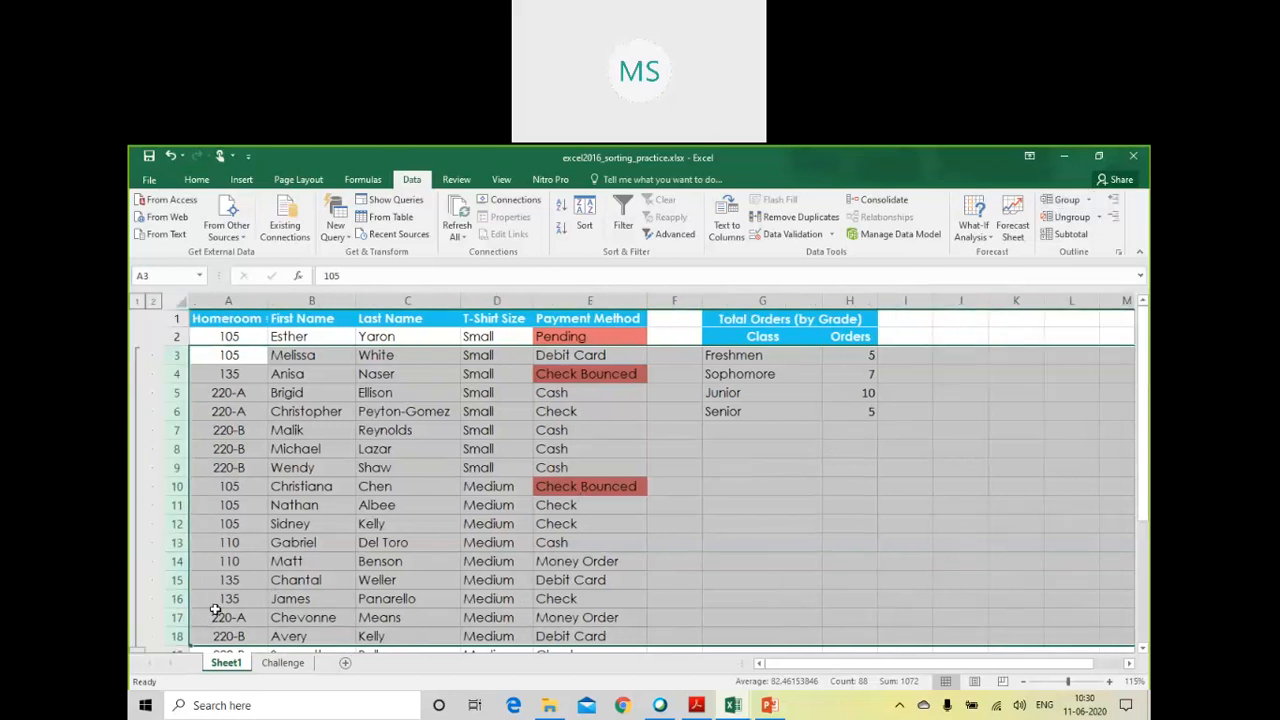
click(138, 490)
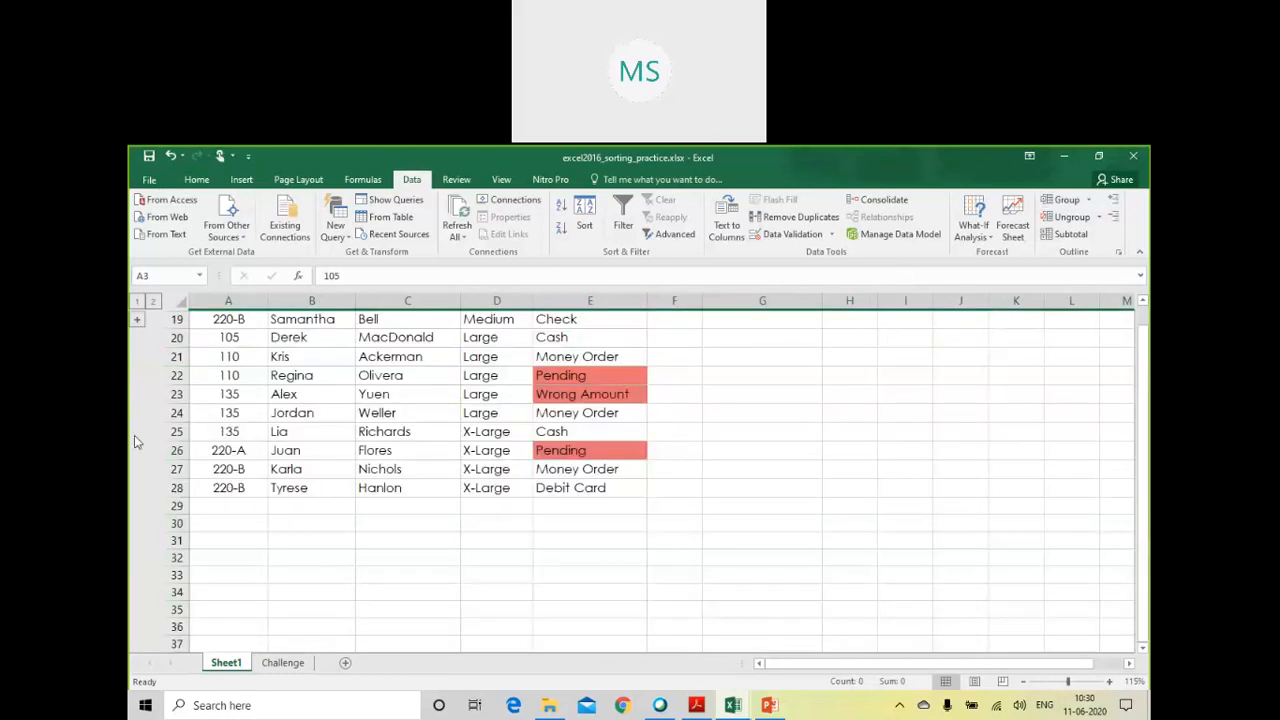
click(137, 320)
scroll(327, 433, up, 1)
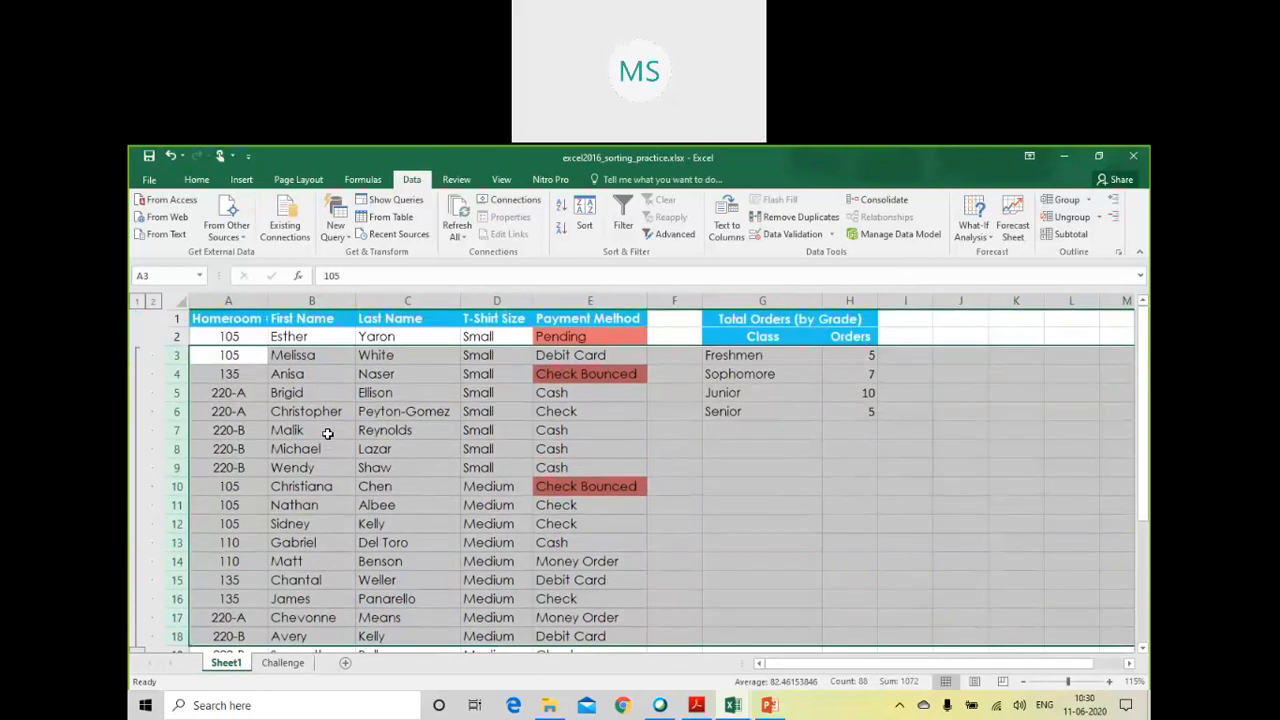
Step: Ungroup rows 3 through 18
click(1070, 217)
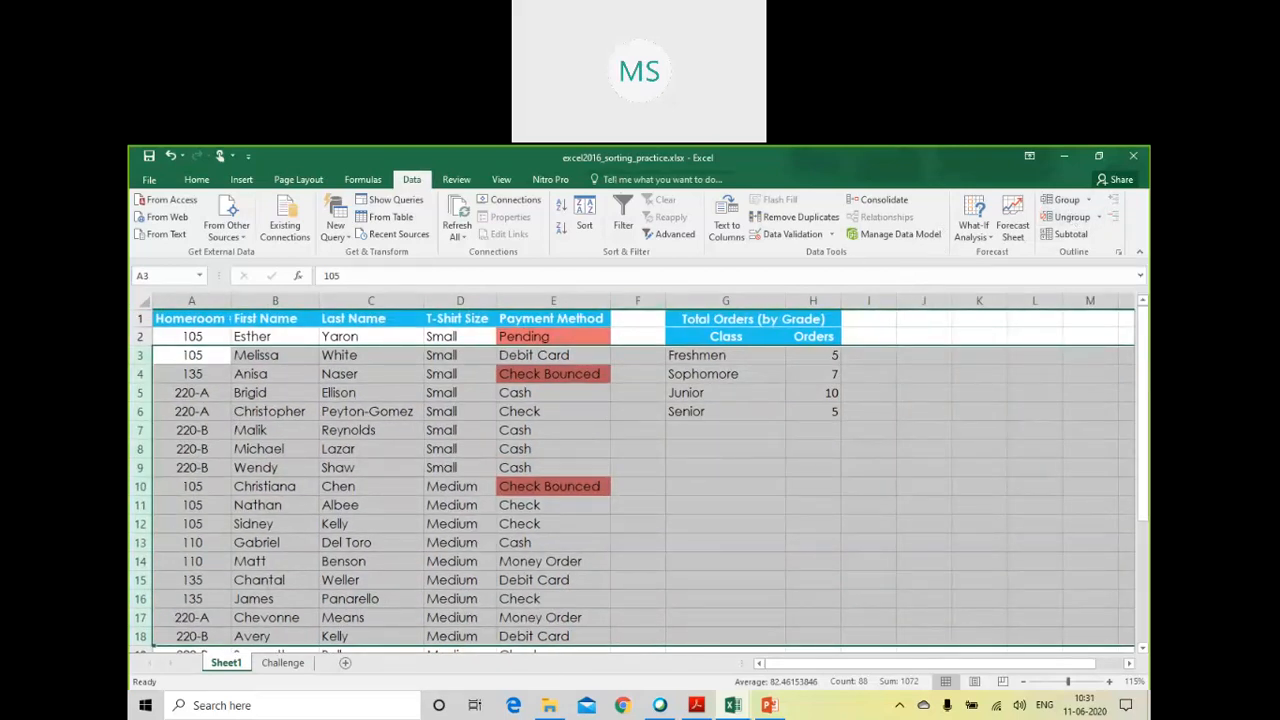
click(685, 170)
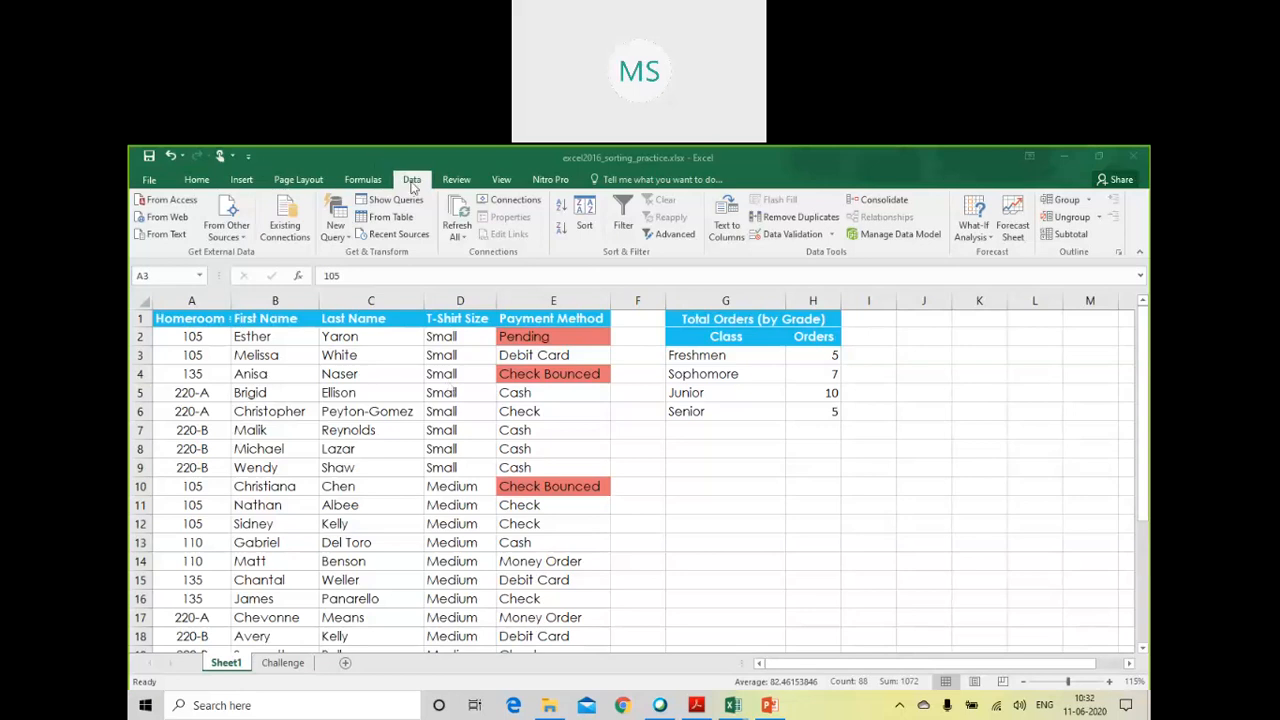
Step: Examine the order table's columns and how its records are sorted by T-Shirt Size before subtotaling
click(1070, 236)
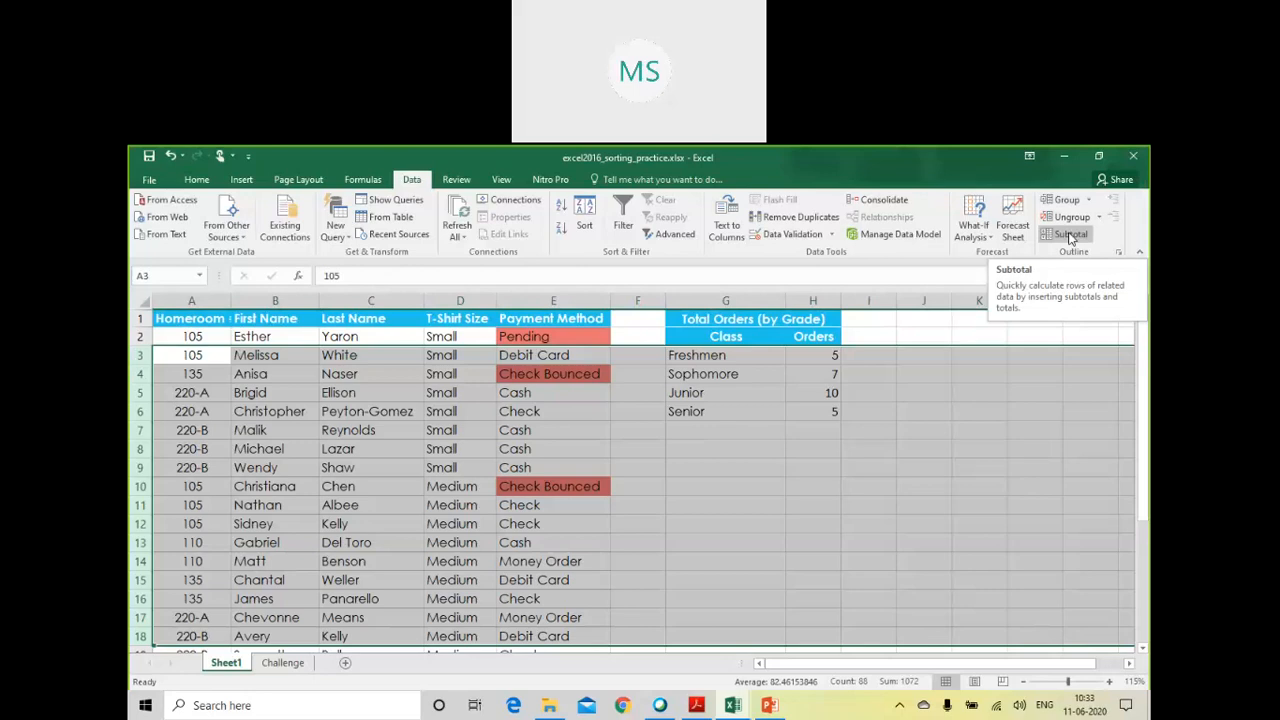
click(706, 553)
click(527, 541)
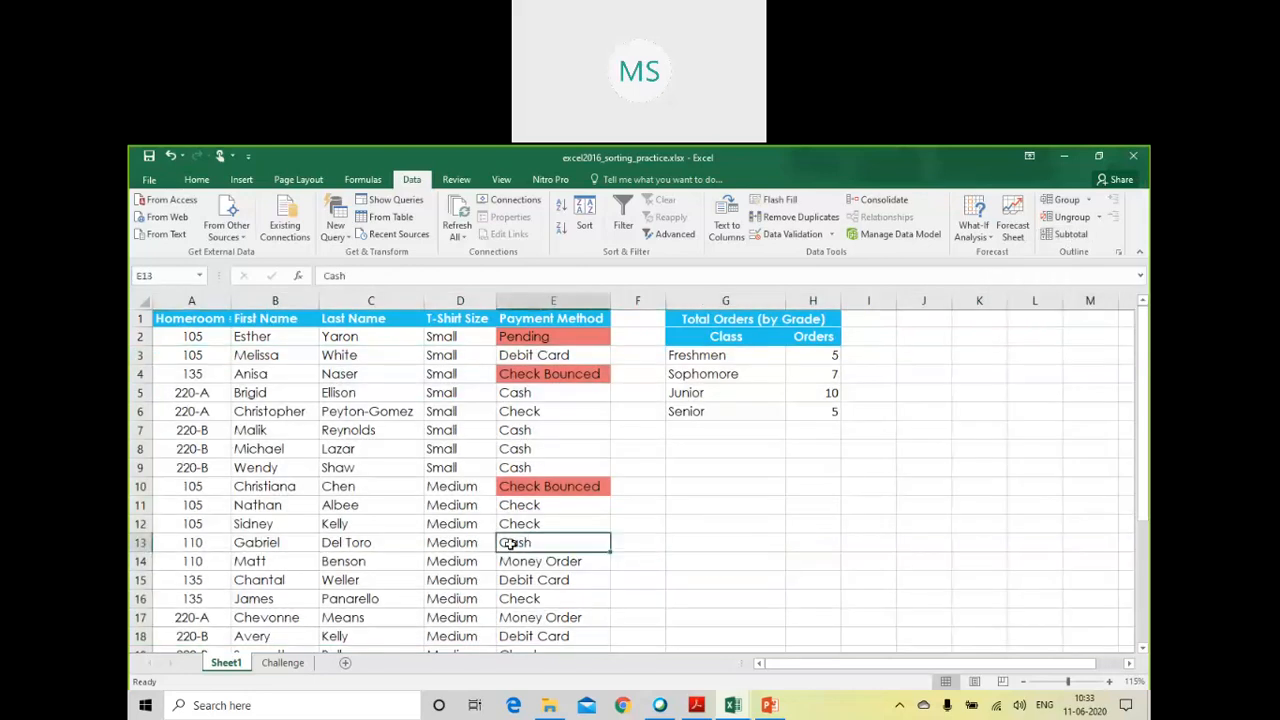
click(313, 490)
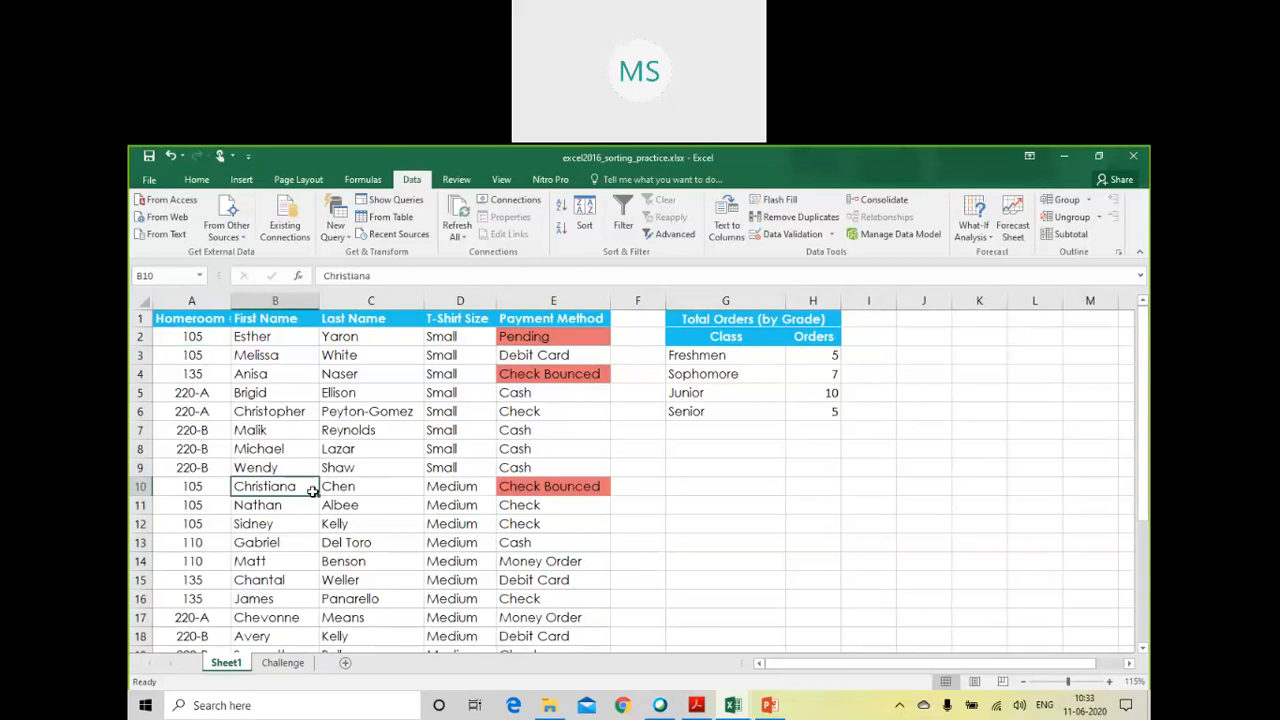
click(440, 449)
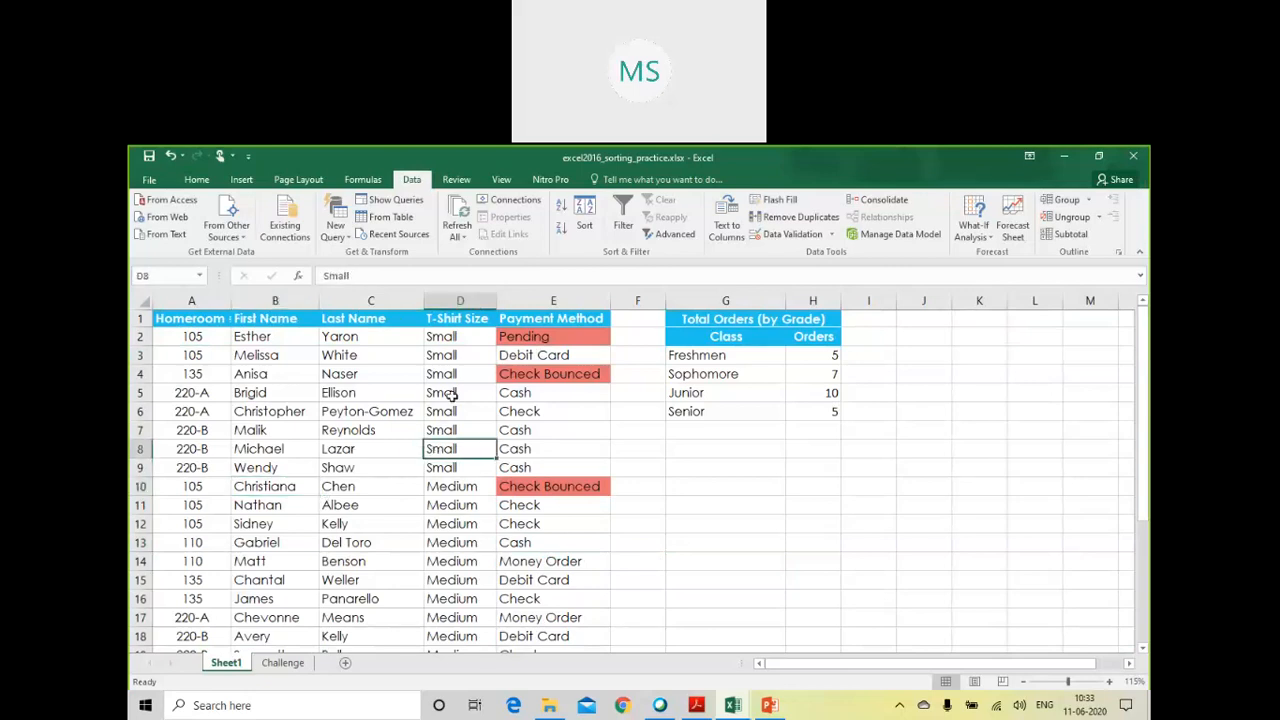
click(463, 321)
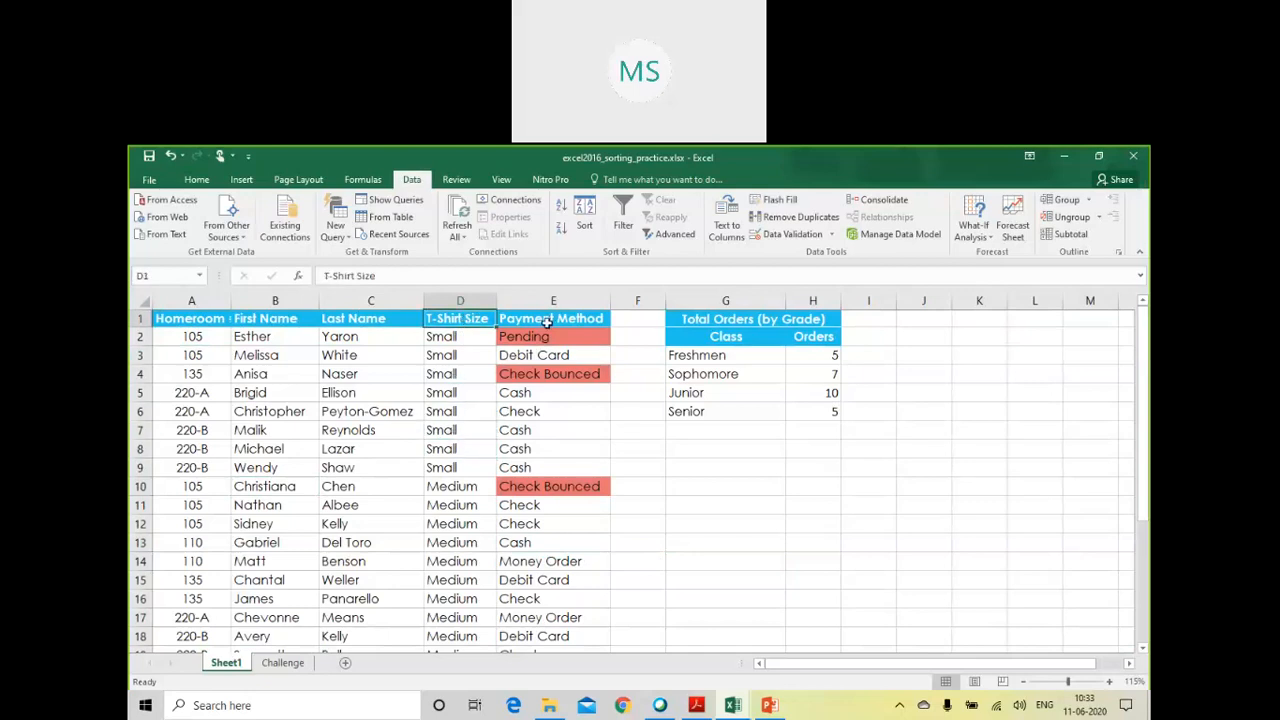
click(547, 322)
click(461, 468)
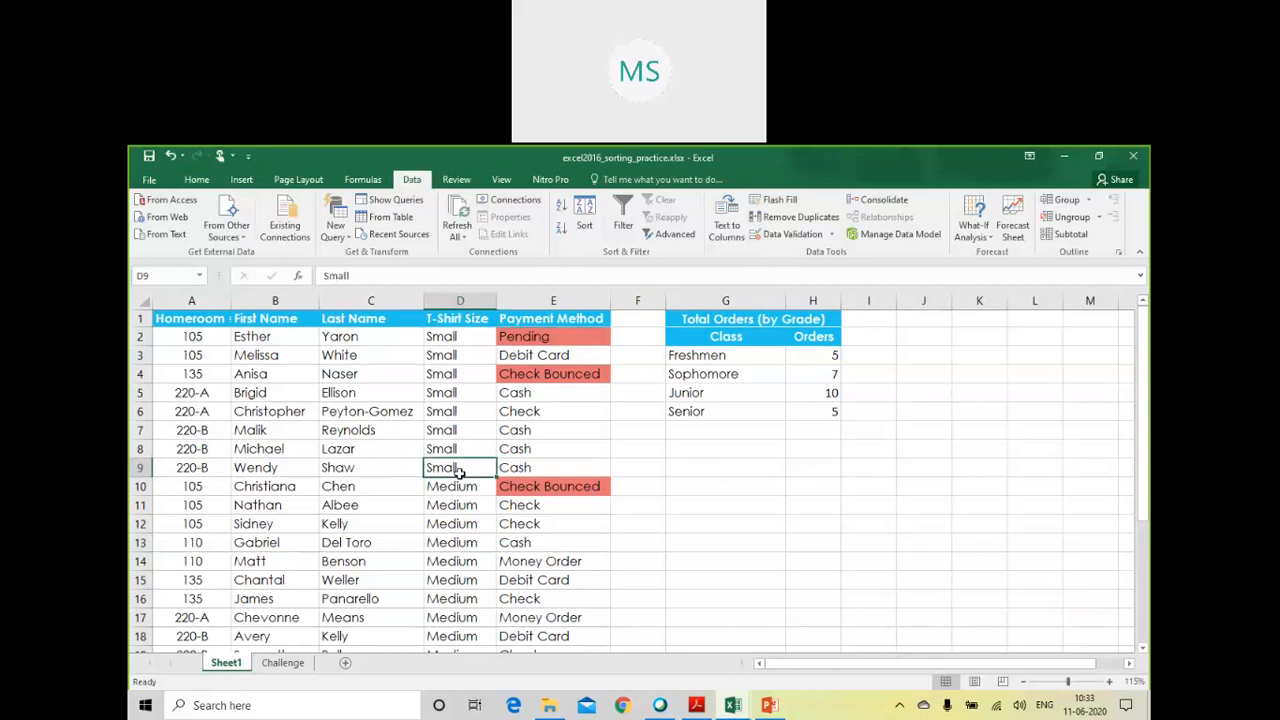
scroll(461, 477, down, 2)
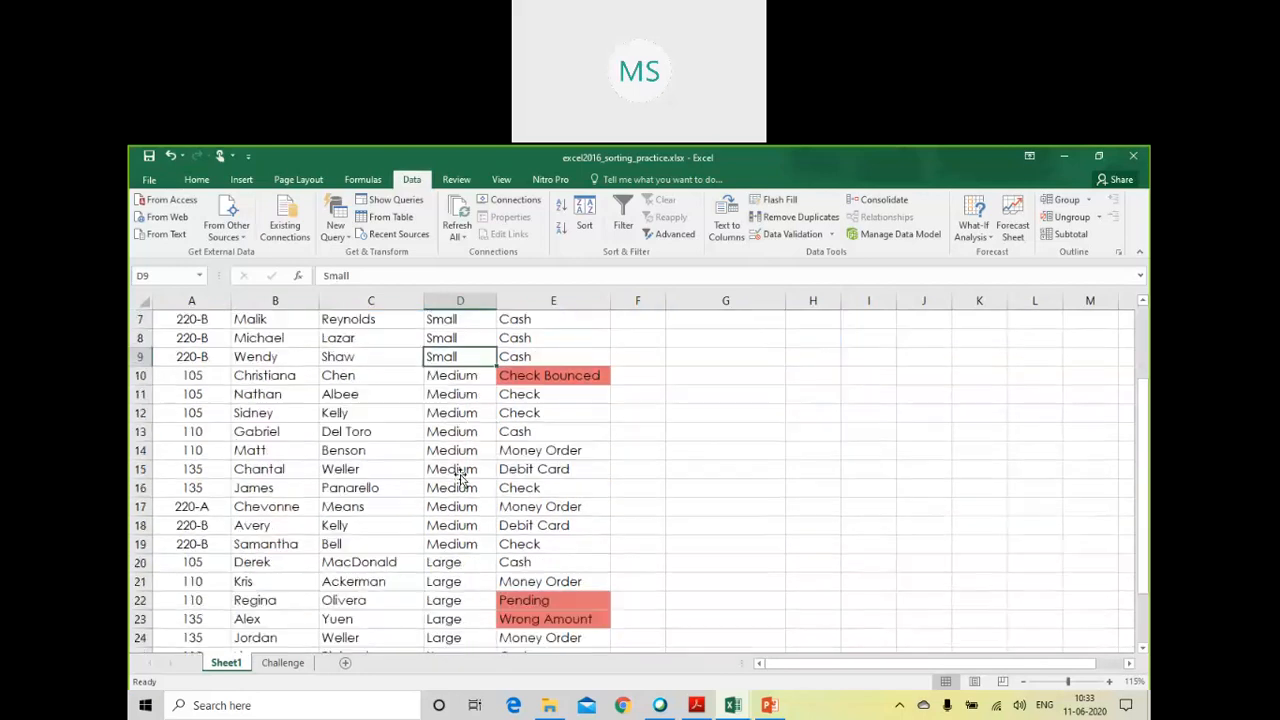
scroll(461, 477, up, 2)
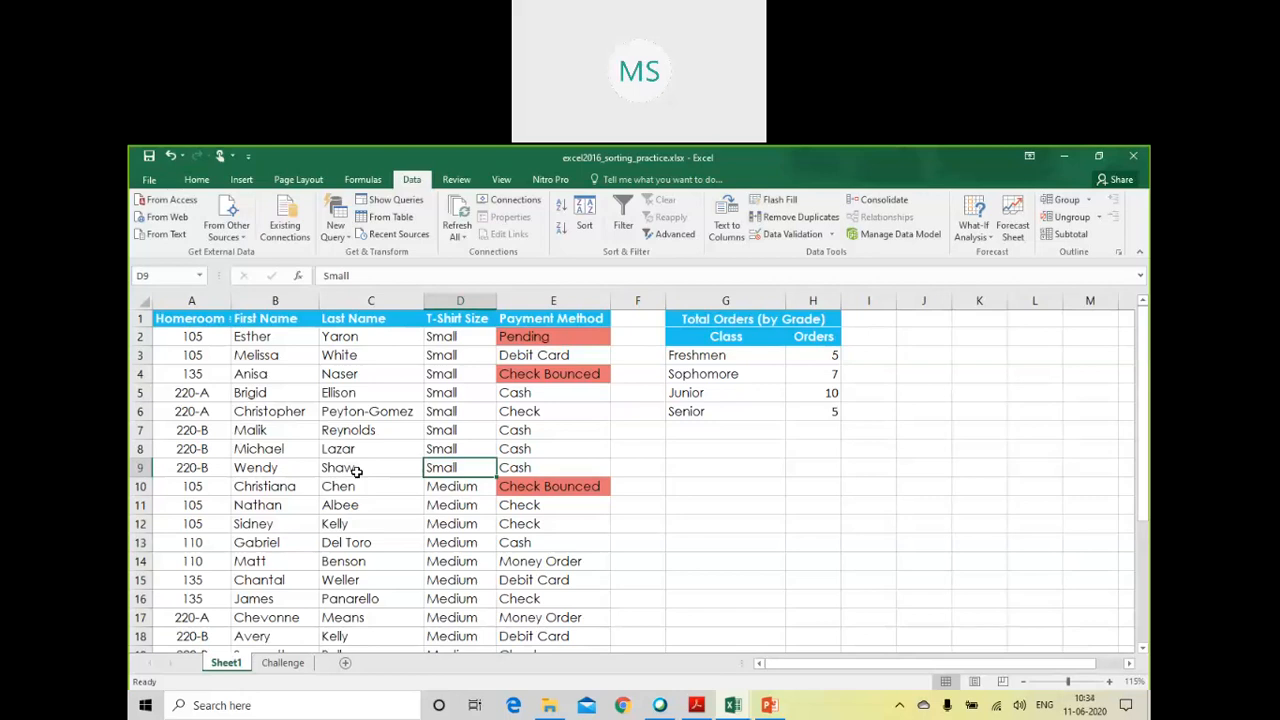
Step: Open the Subtotal settings for the order table and choose Count as the function
click(1083, 236)
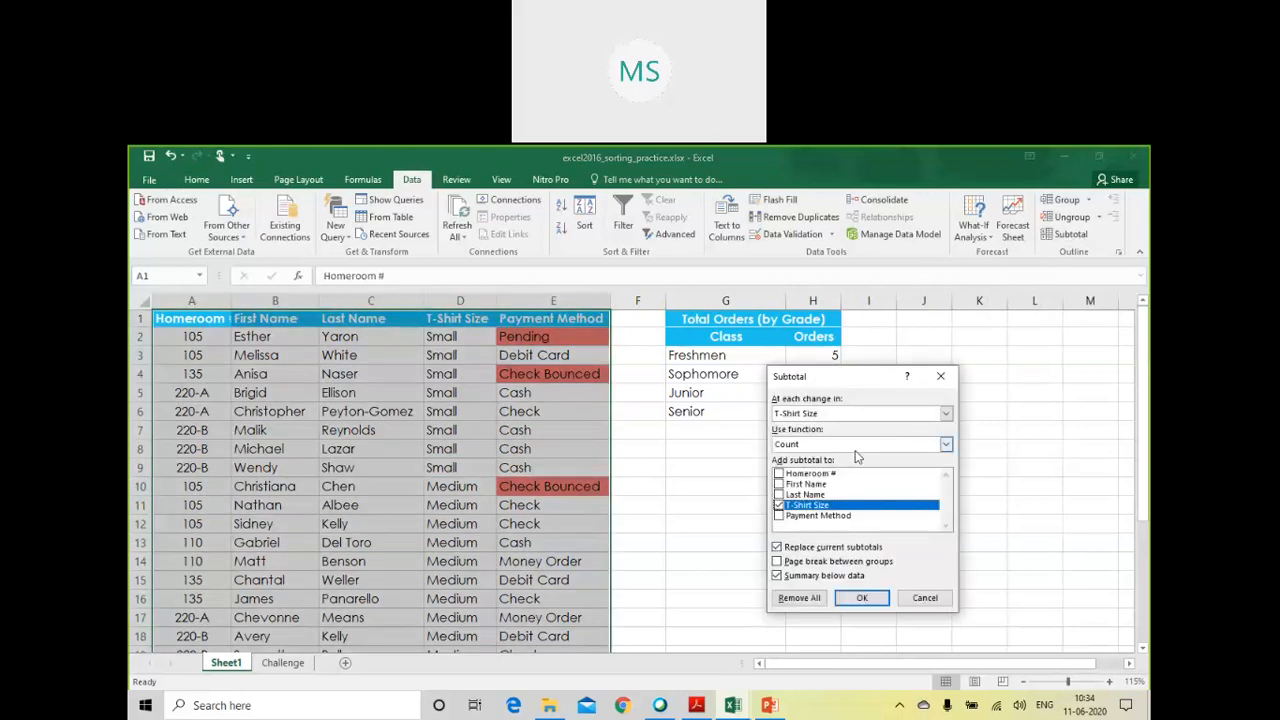
drag(845, 383, 638, 315)
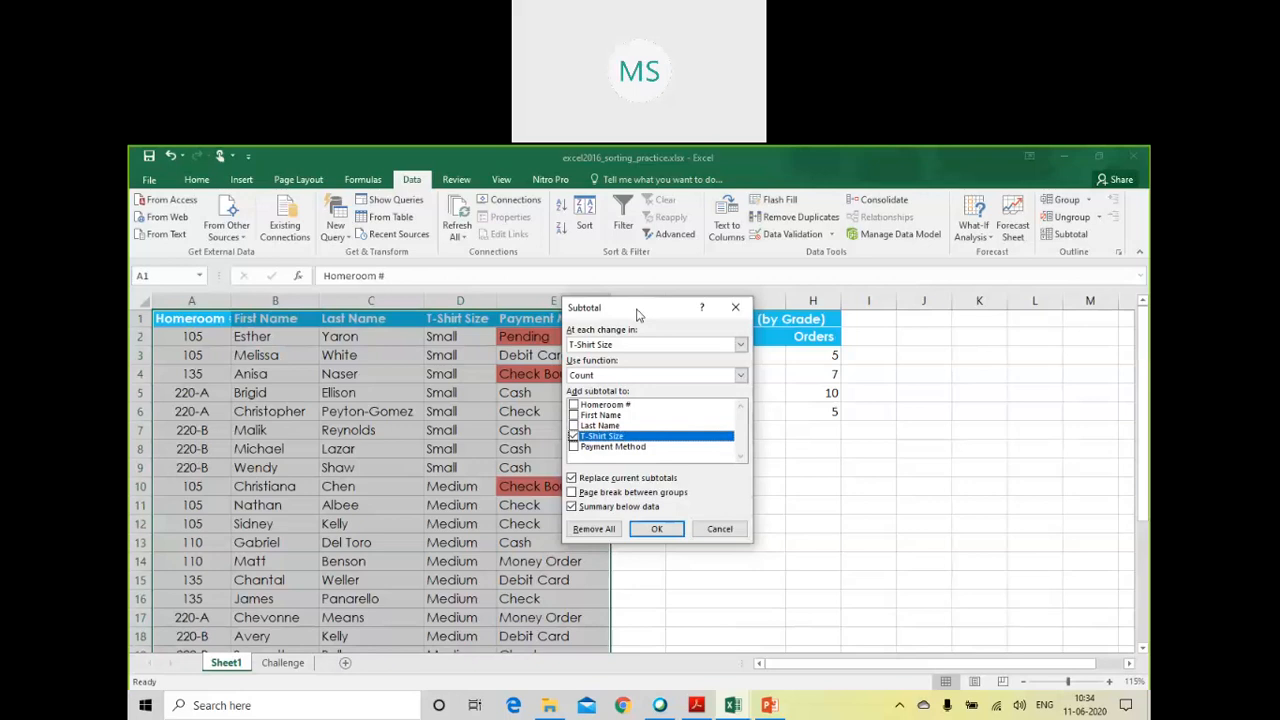
click(686, 345)
click(686, 345)
click(680, 377)
click(679, 398)
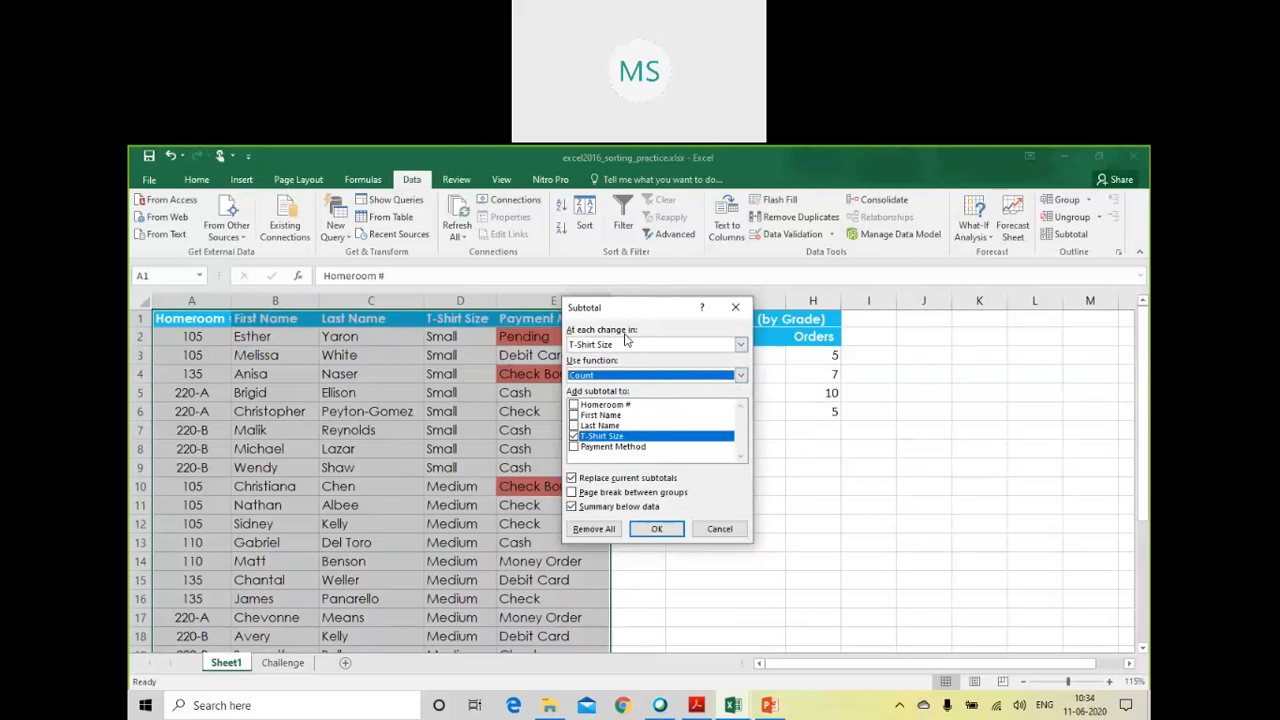
Step: Insert Count subtotals on T-Shirt Size at each change in T-Shirt Size, keeping the summary below the data
click(670, 345)
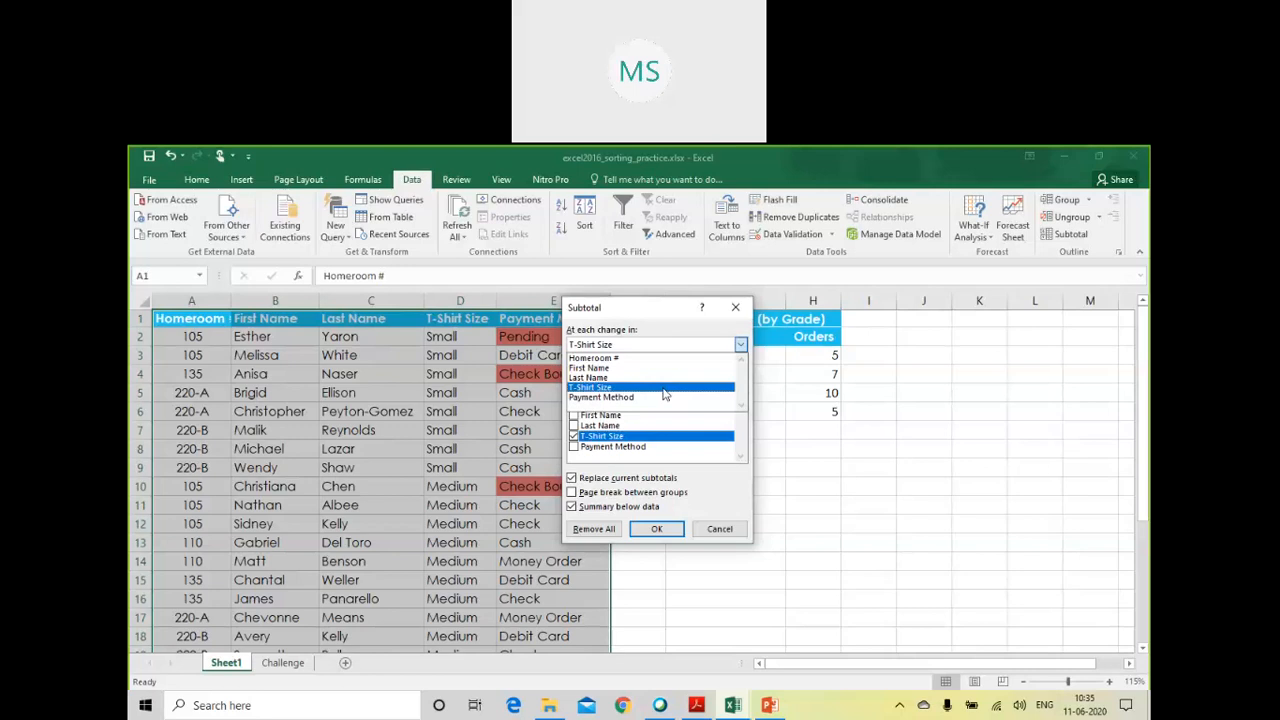
click(663, 389)
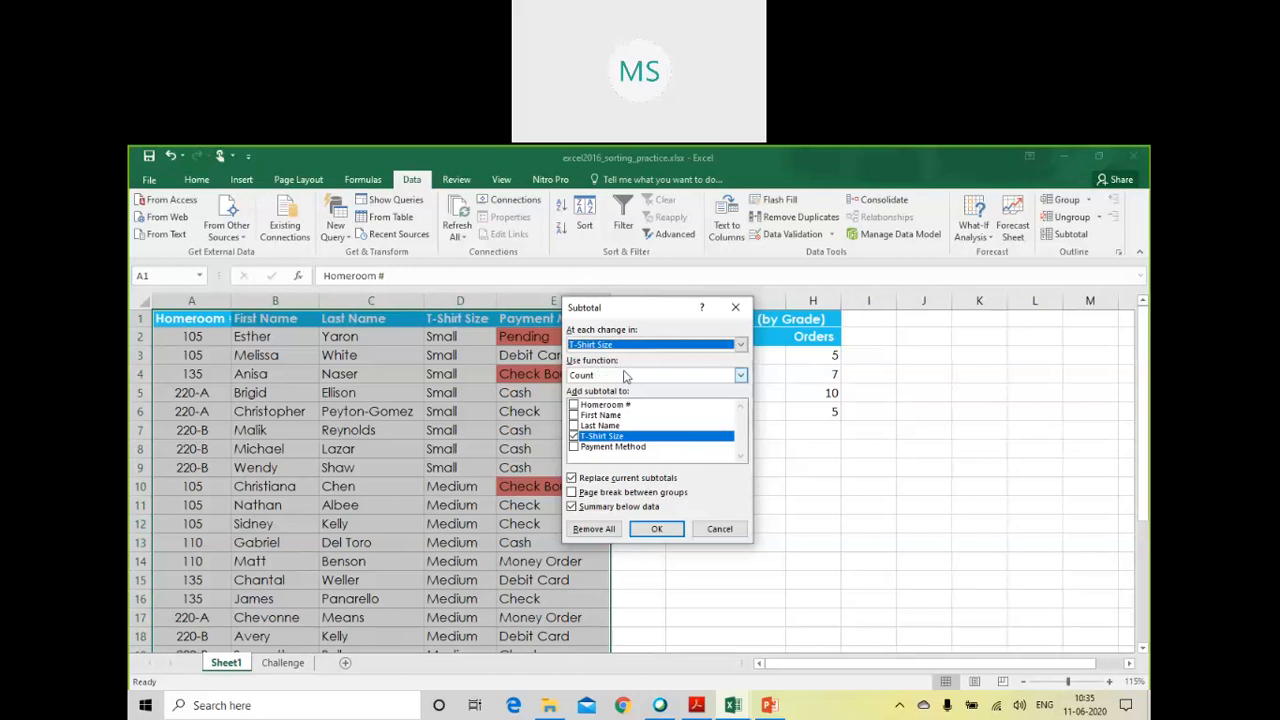
click(715, 381)
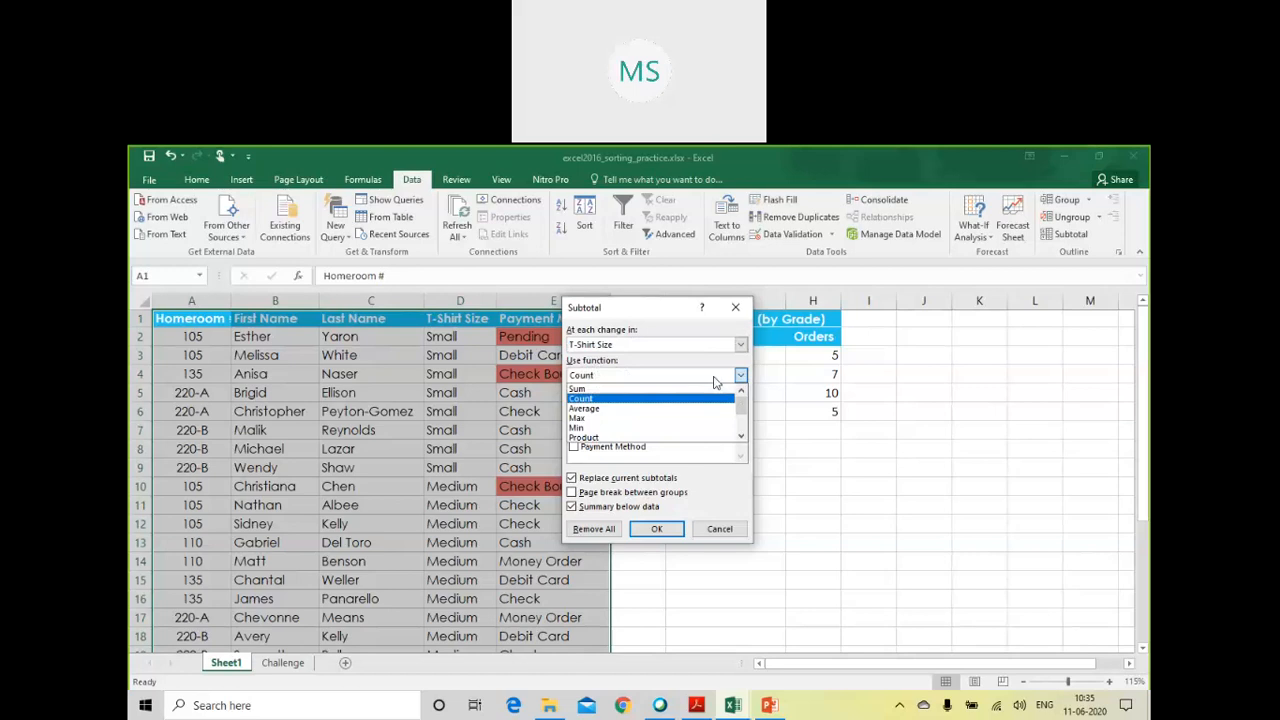
click(661, 398)
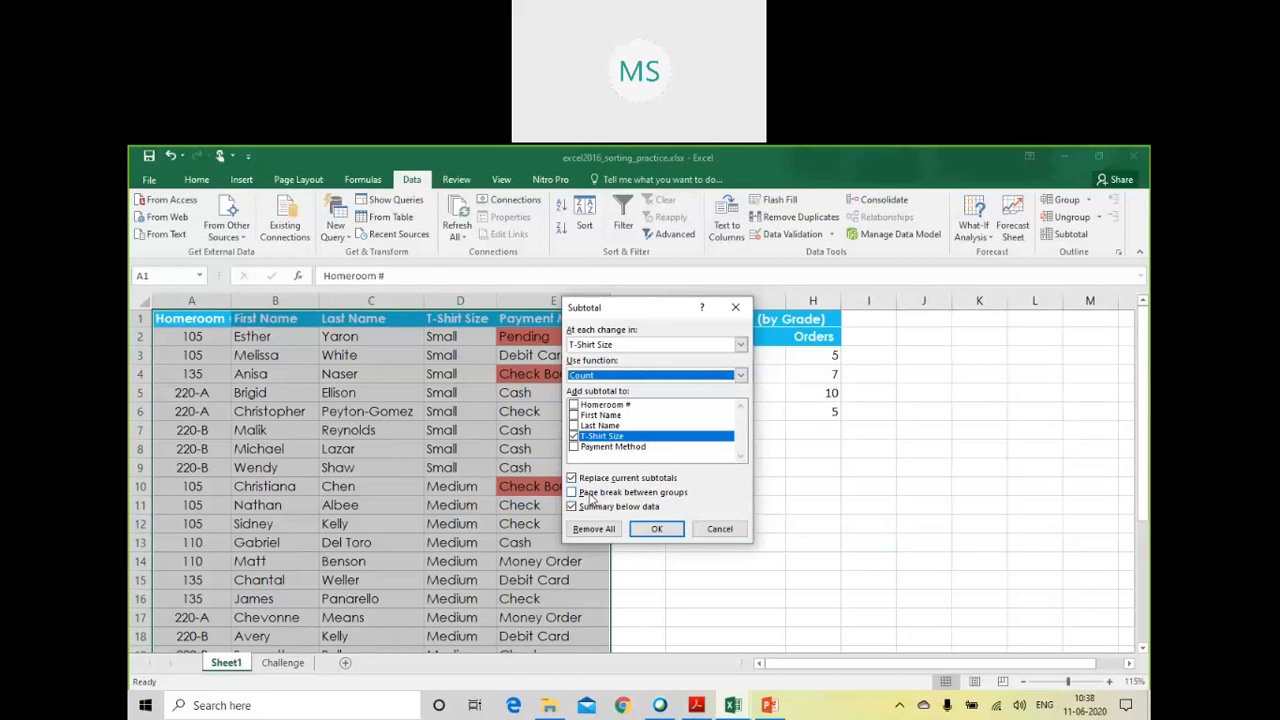
click(657, 529)
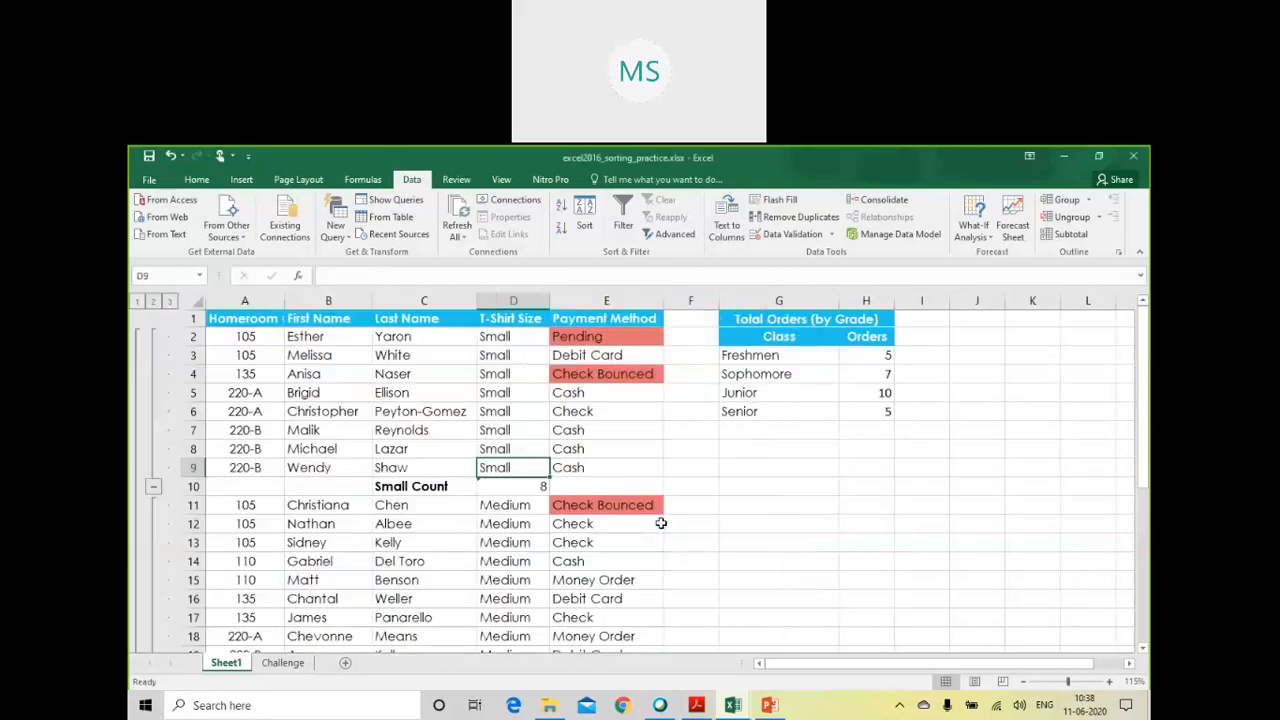
click(856, 545)
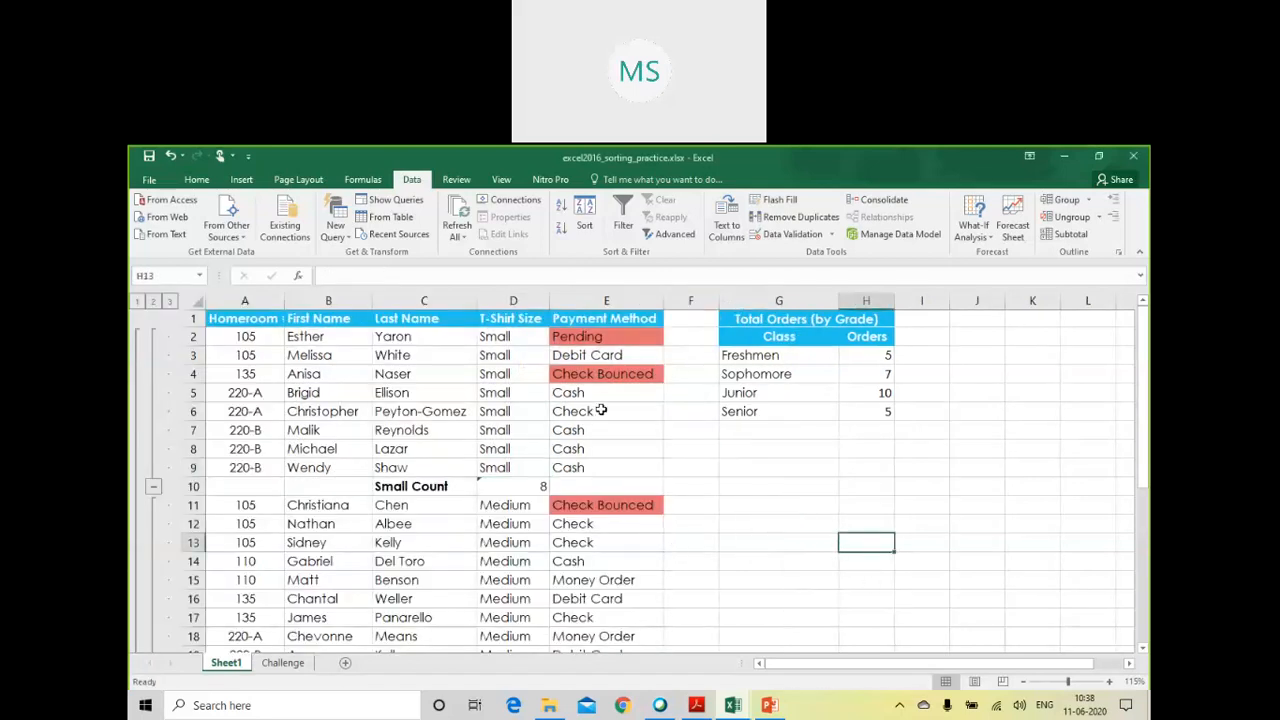
Step: Examine the Small Count subtotal in row 10 against the T-Shirt Size entries in D2:D9
click(528, 344)
drag(528, 344, 517, 469)
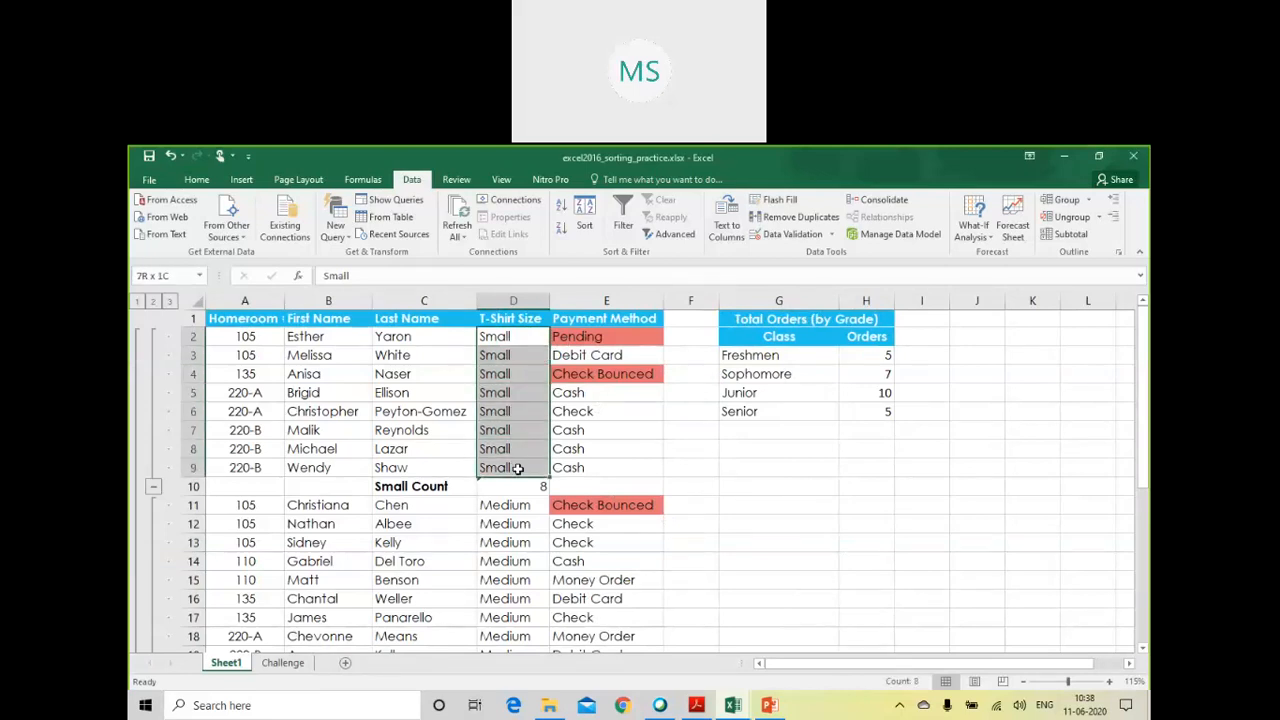
click(528, 484)
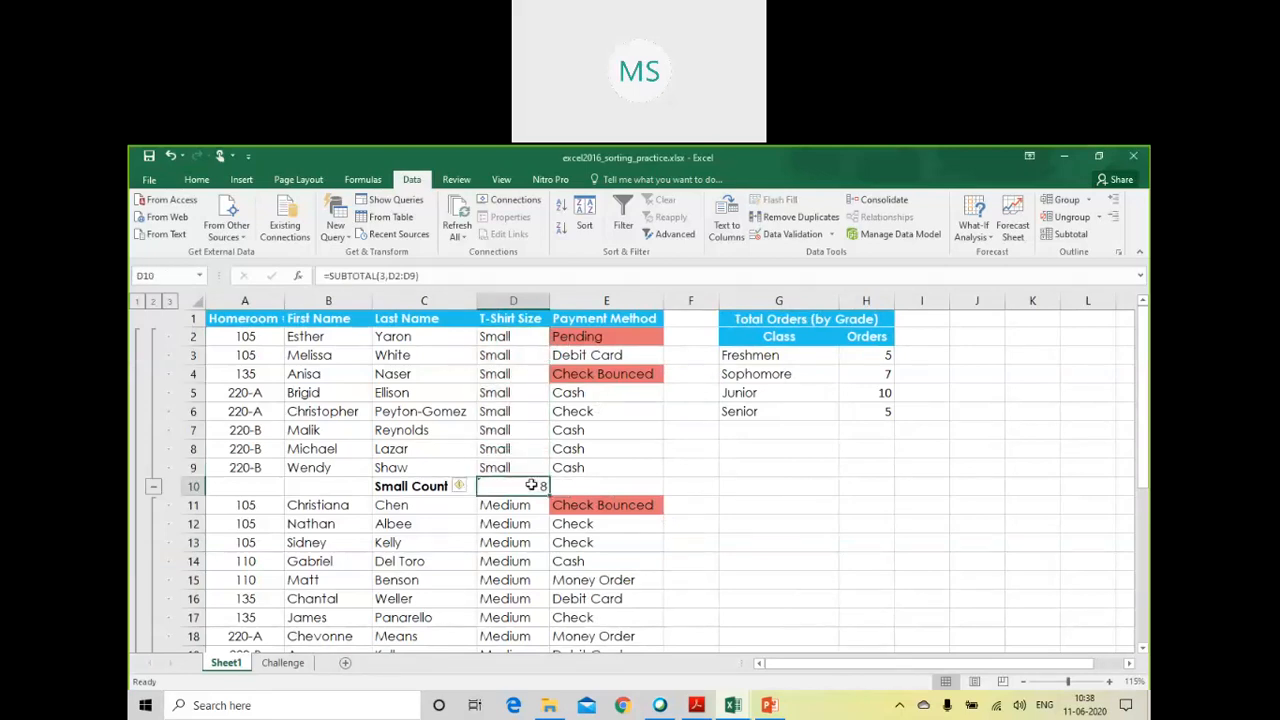
click(433, 486)
click(499, 482)
click(435, 486)
click(495, 487)
click(528, 298)
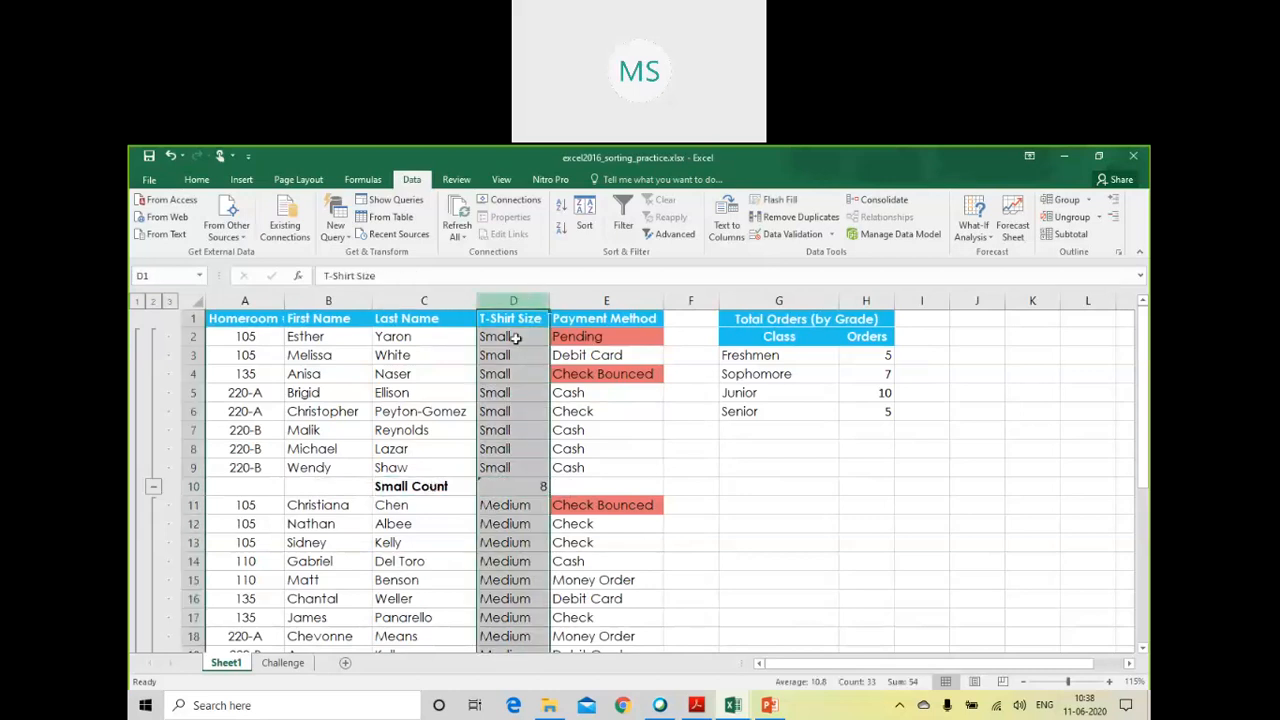
click(510, 486)
Step: Review the Medium, Large and X-Large Count subtotals and the Grand Count row at the end of the table
scroll(511, 484, down, 2)
click(516, 583)
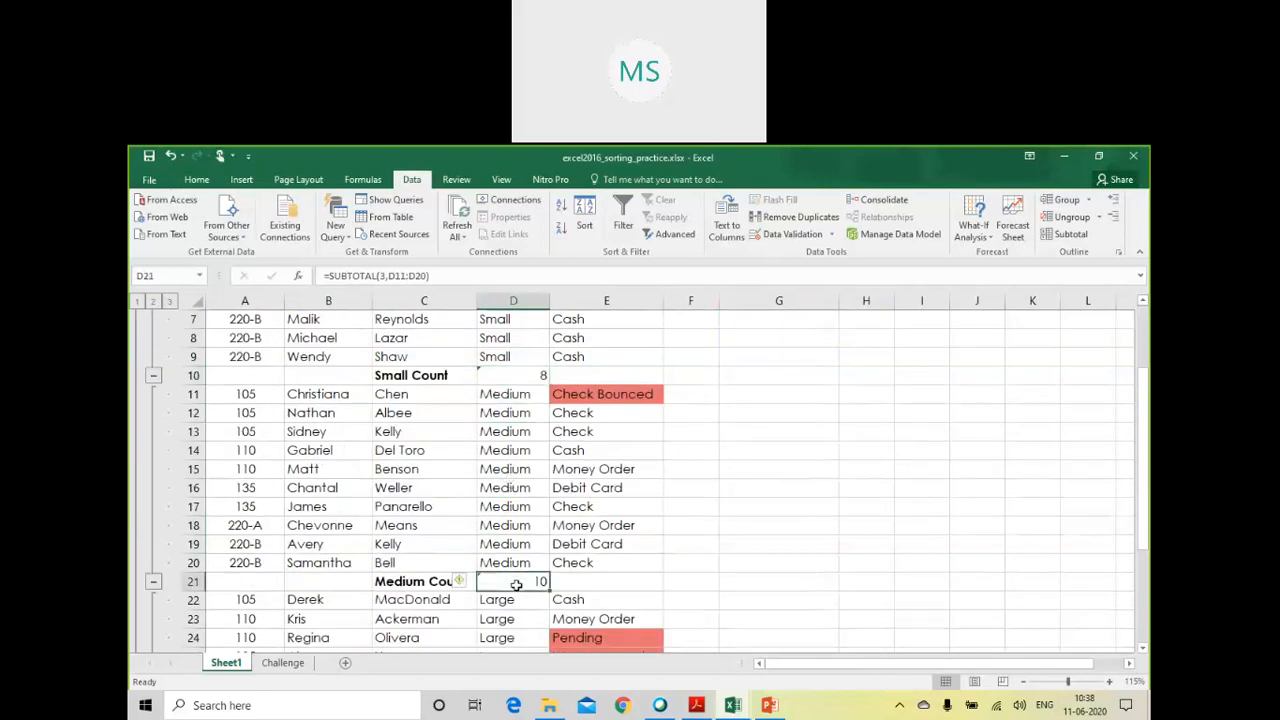
scroll(516, 585, down, 4)
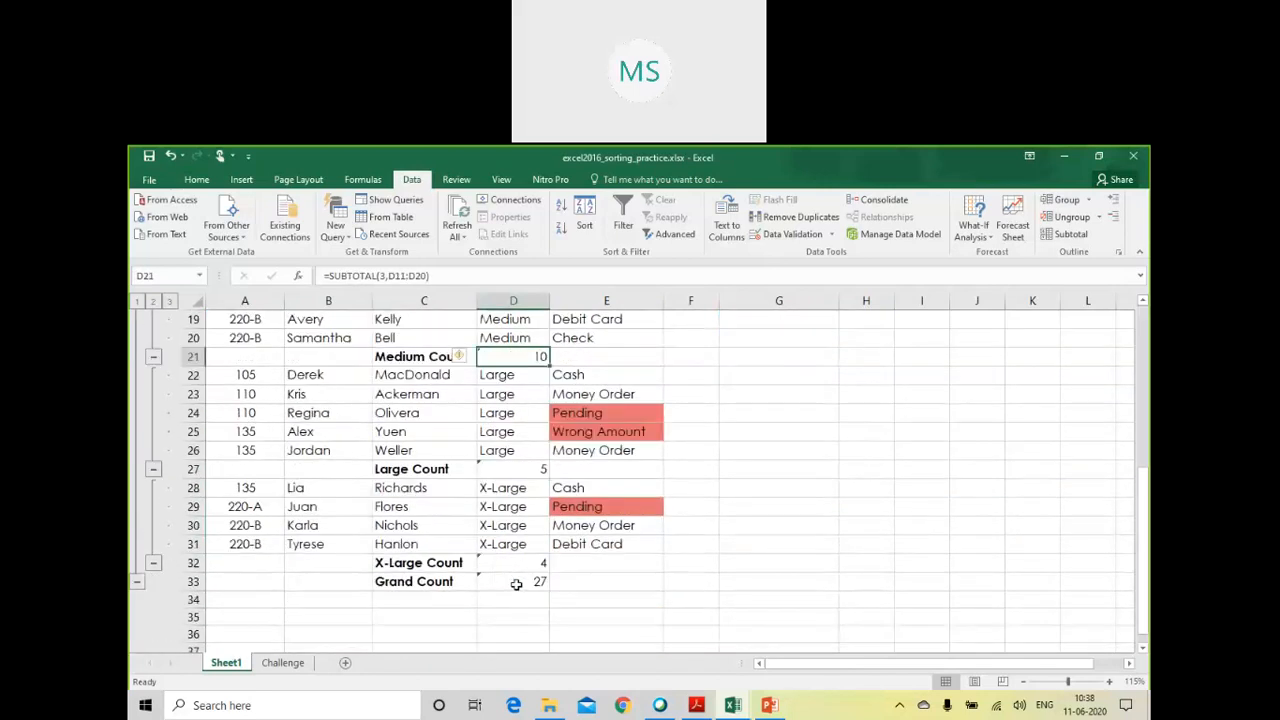
click(440, 469)
click(505, 468)
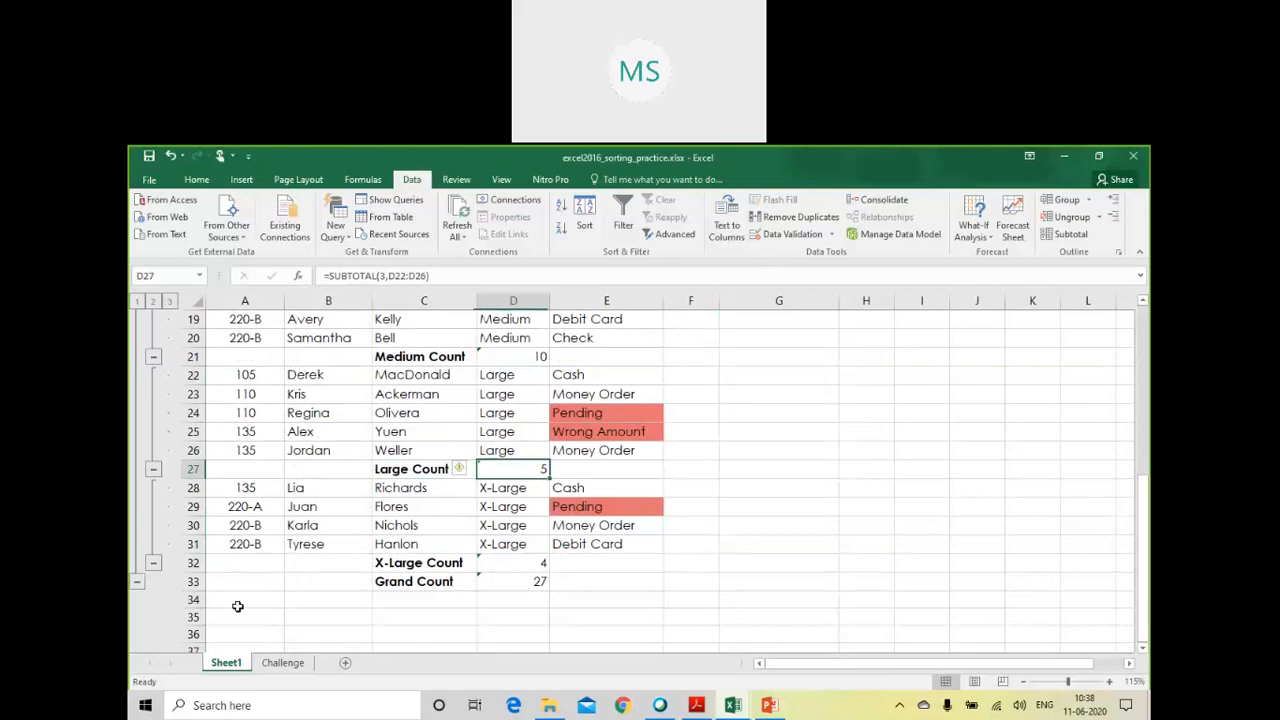
click(393, 563)
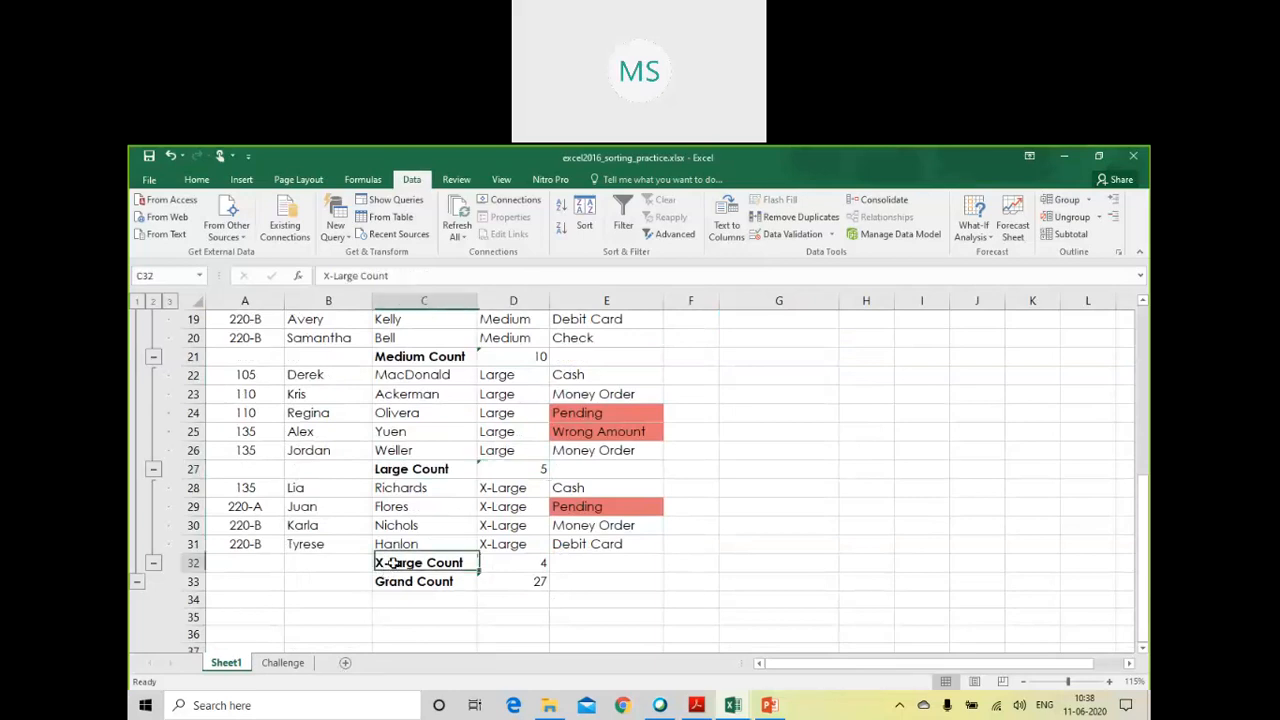
click(528, 563)
click(402, 584)
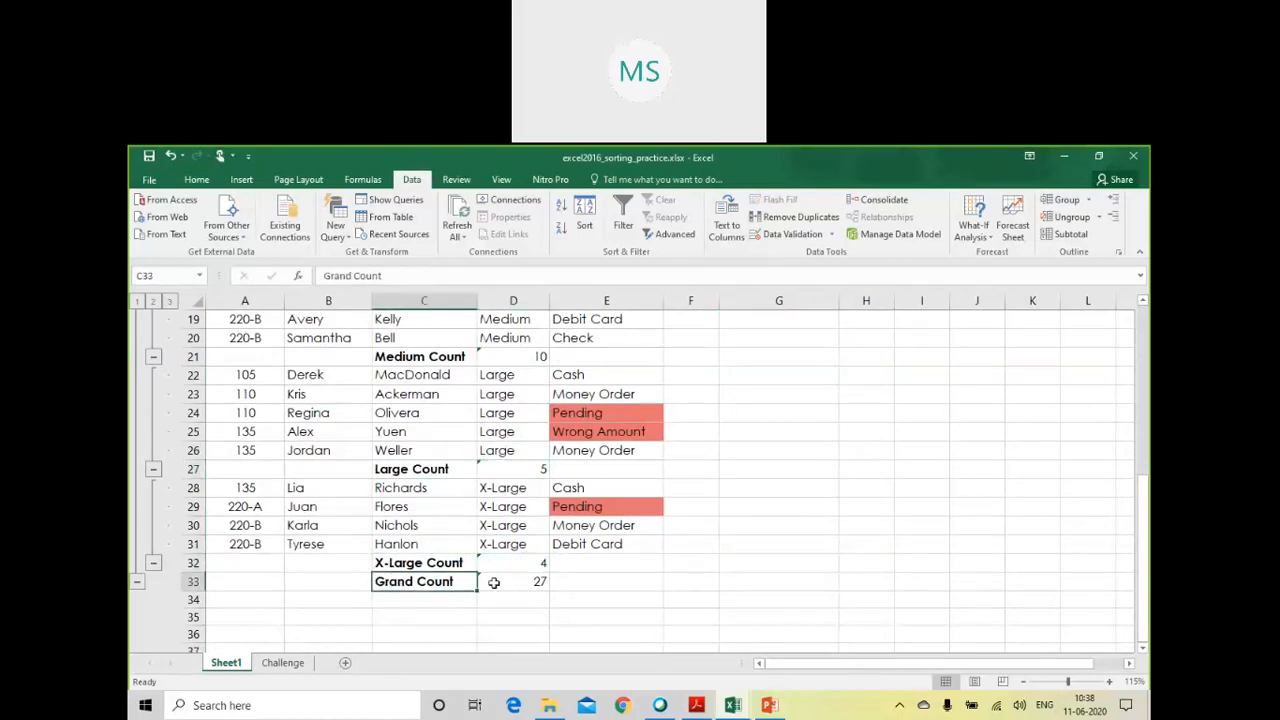
shift+click(494, 582)
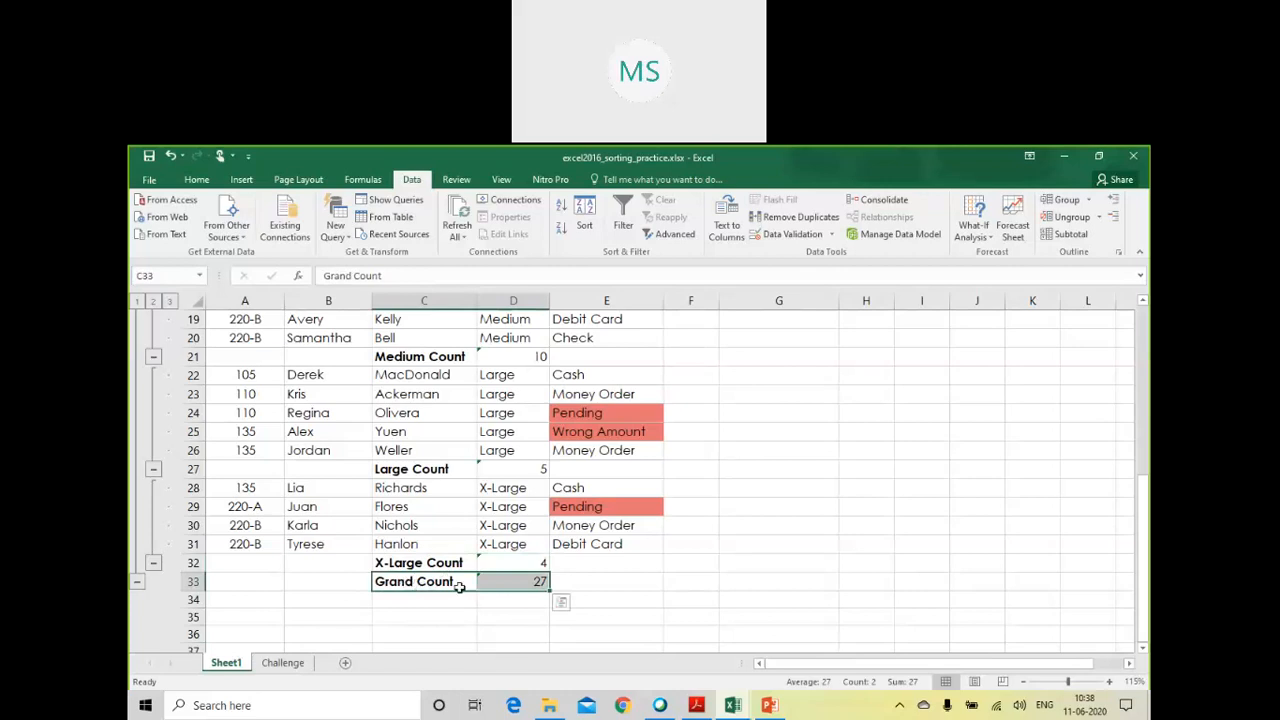
Step: Examine the Grand Count cell D33 and its formula against the Count subtotals of the size groups above
click(500, 582)
scroll(555, 585, up, 5)
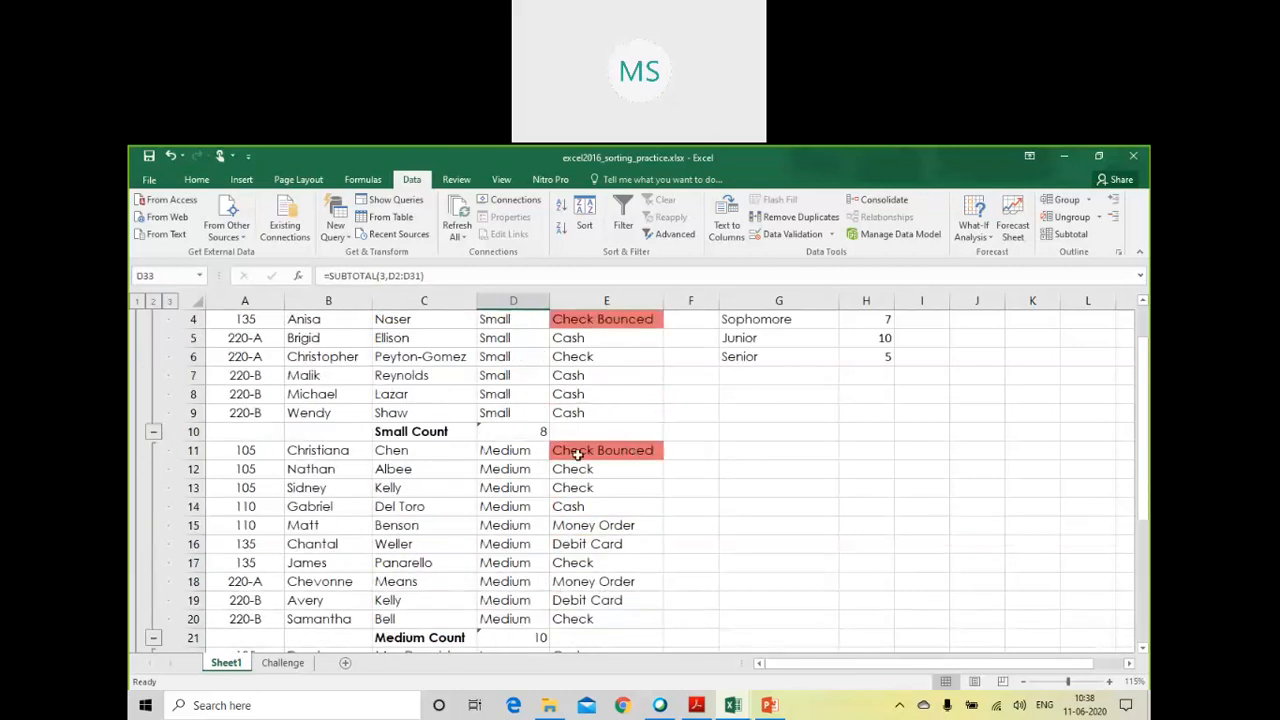
scroll(555, 543, up, 1)
scroll(555, 543, down, 4)
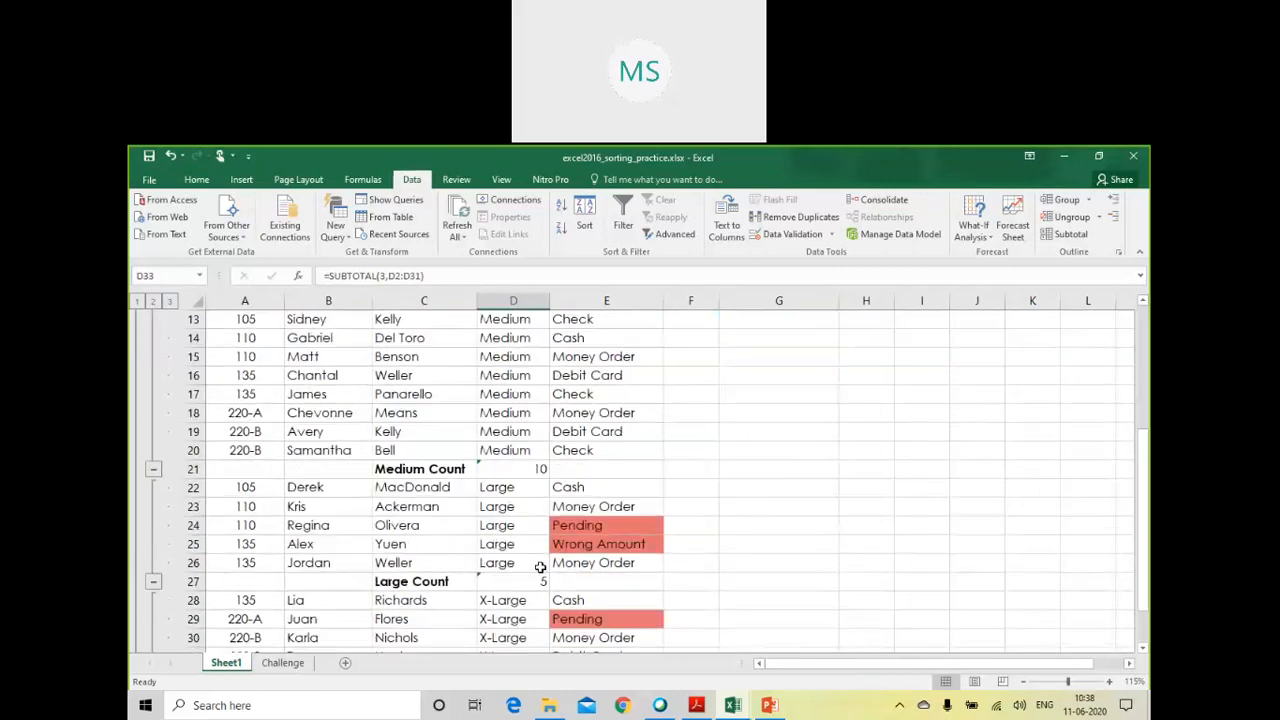
scroll(540, 570, down, 2)
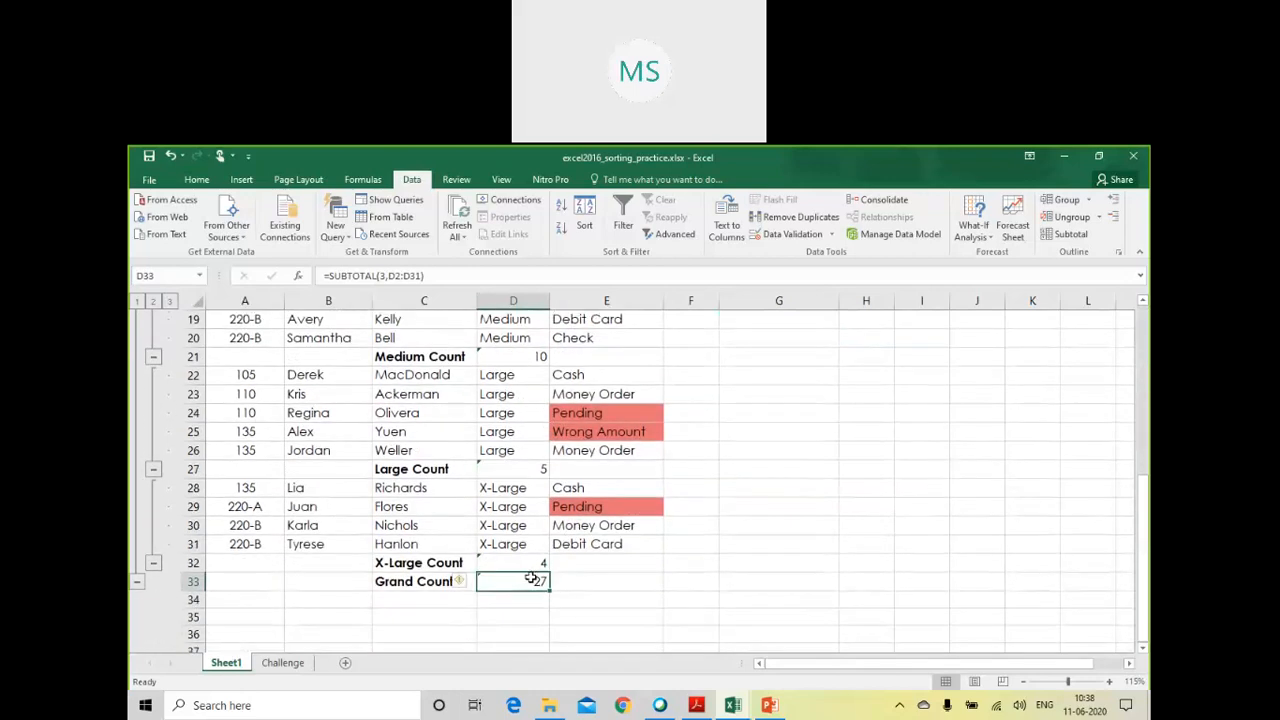
click(392, 585)
drag(449, 584, 508, 577)
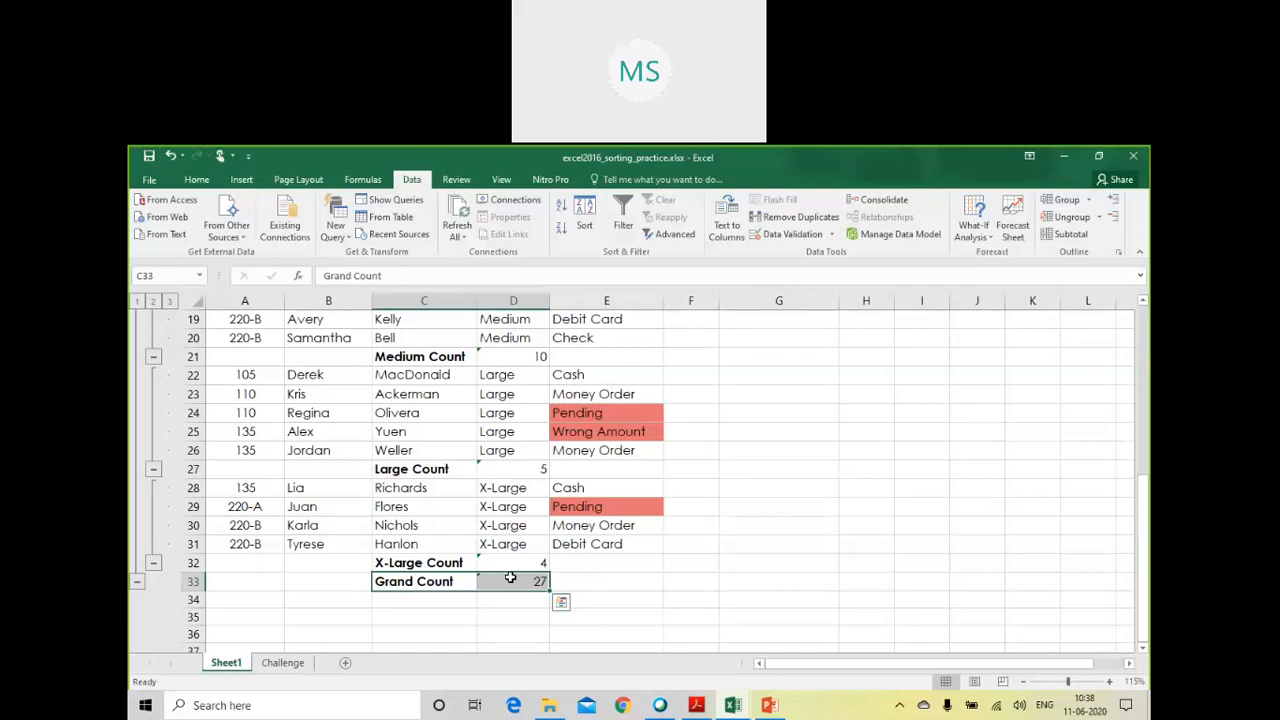
click(510, 578)
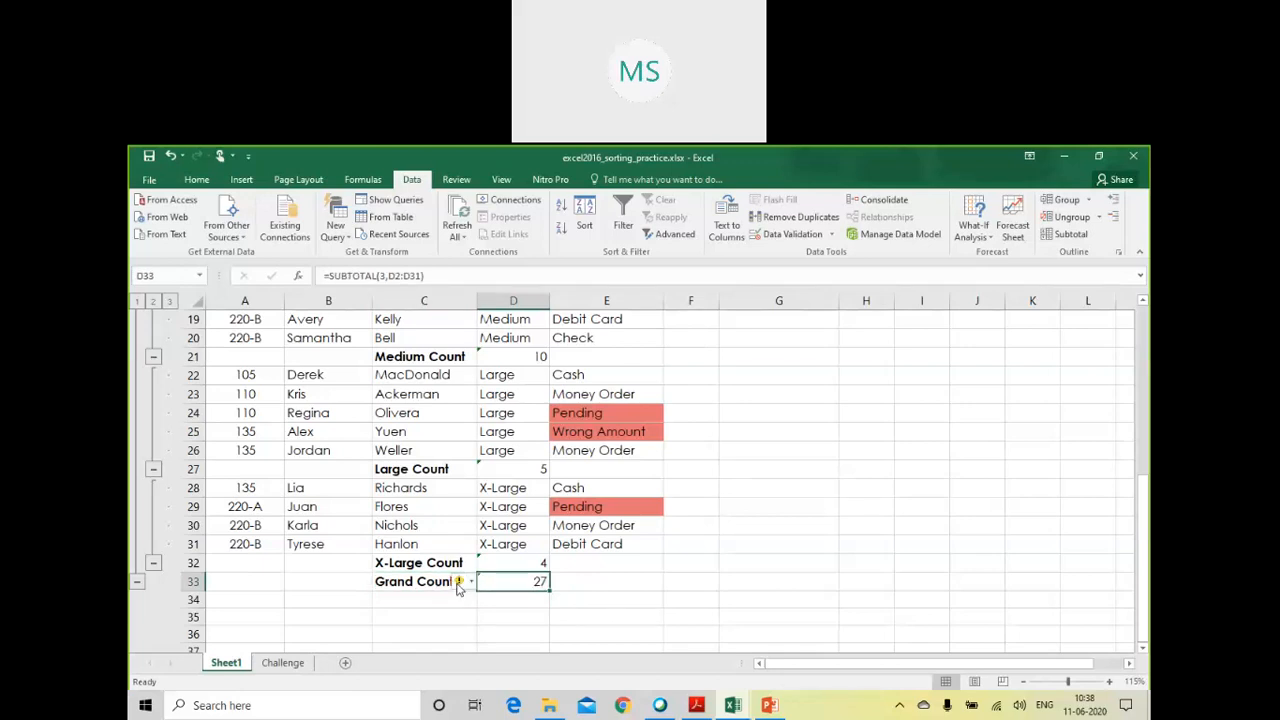
Step: Highlight the Small and Medium T-Shirt Size entries and collapse each of the two groups to its Count row
scroll(429, 530, up, 6)
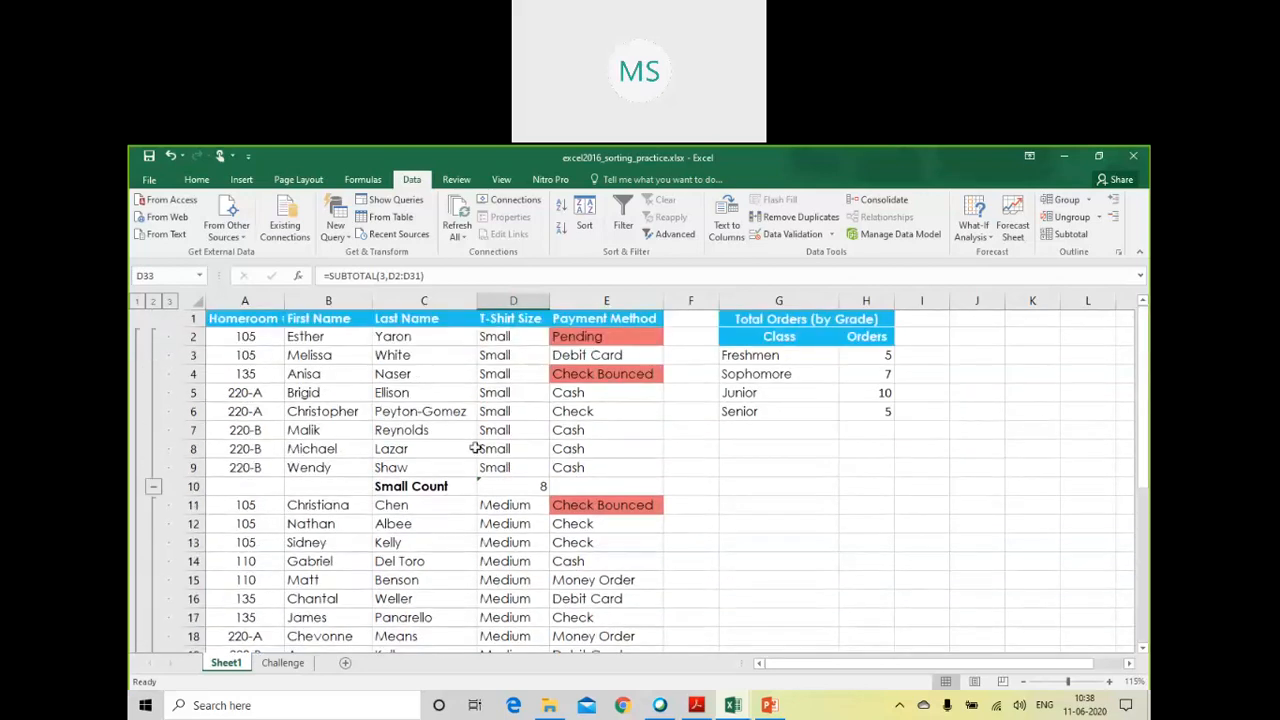
drag(494, 466, 469, 342)
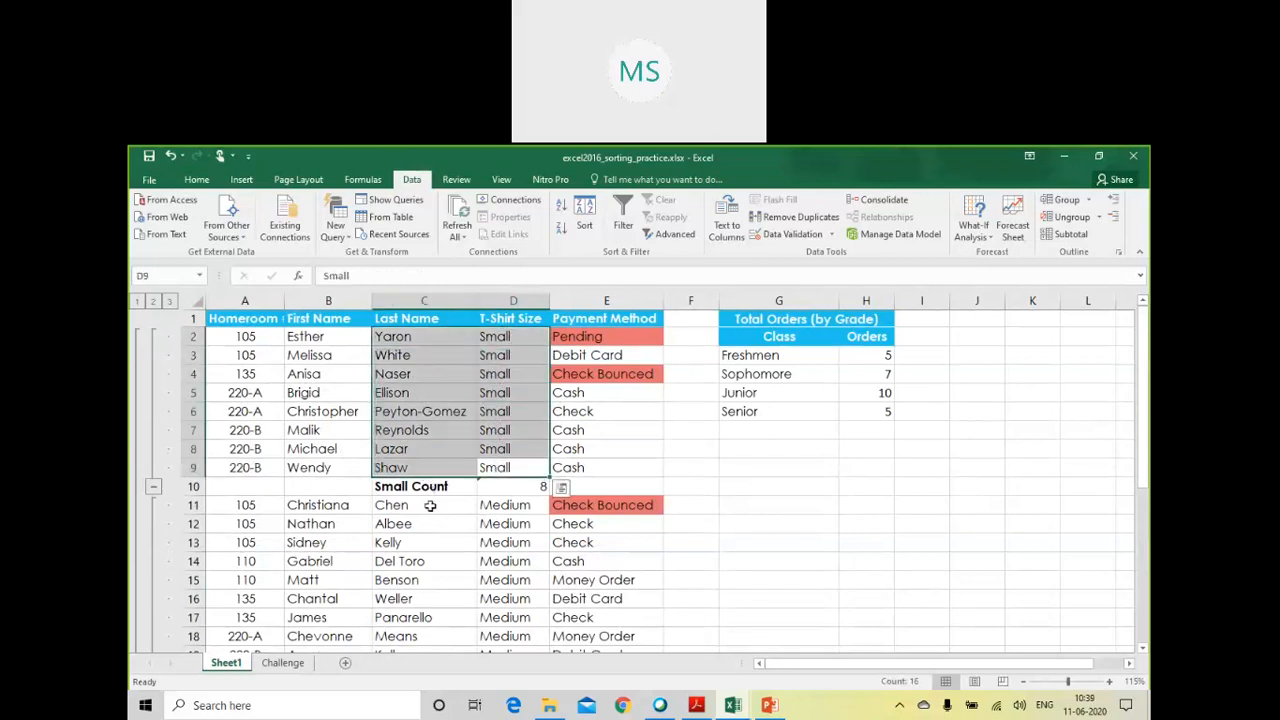
click(472, 508)
drag(508, 467, 514, 339)
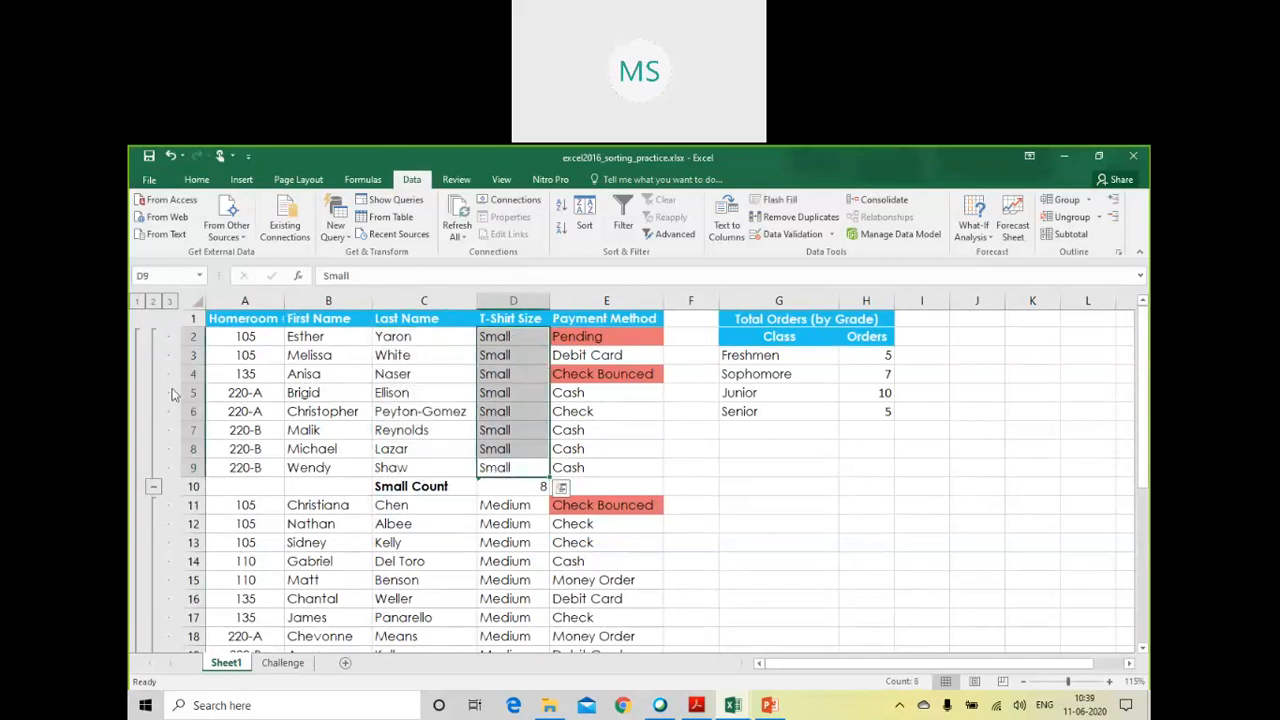
click(153, 486)
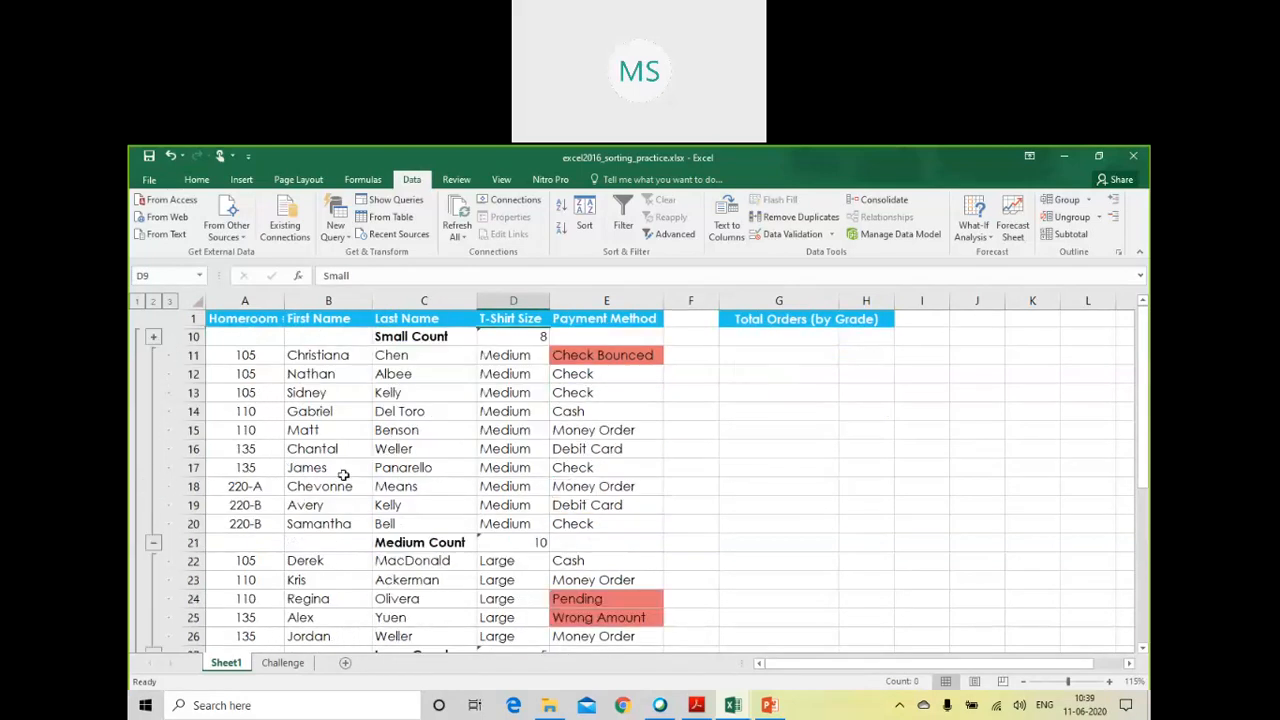
drag(519, 524, 528, 358)
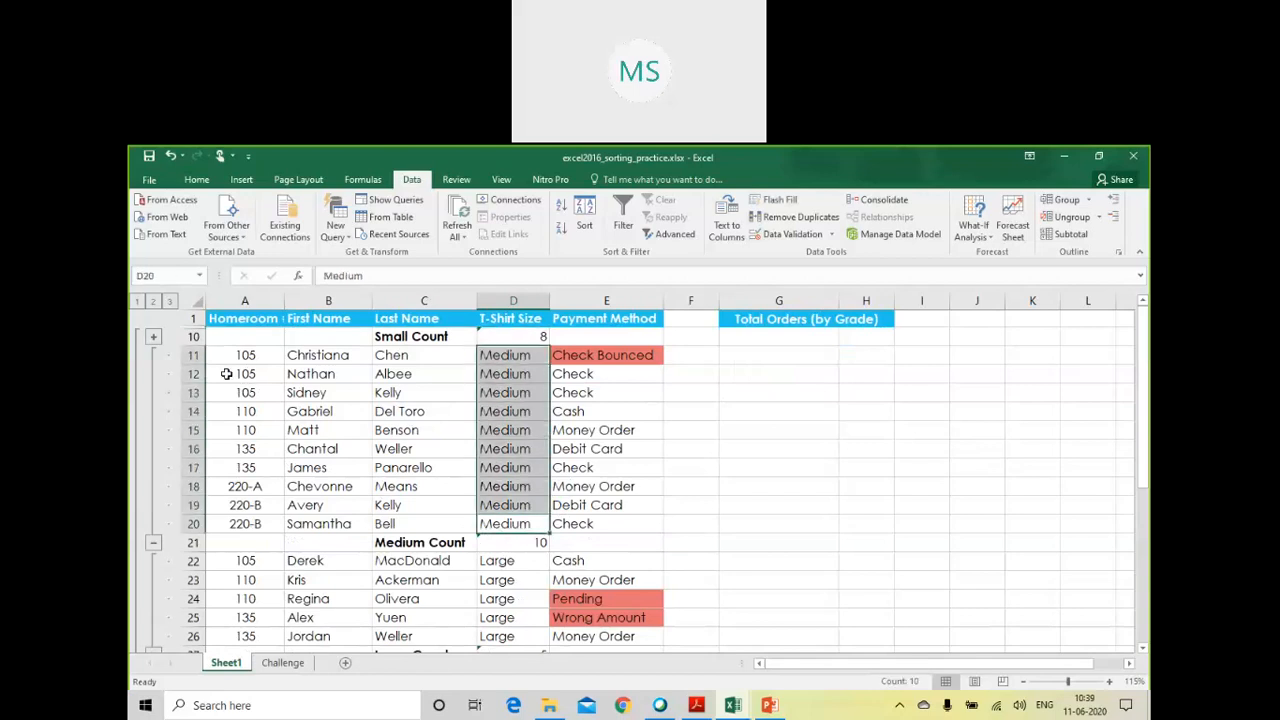
click(153, 545)
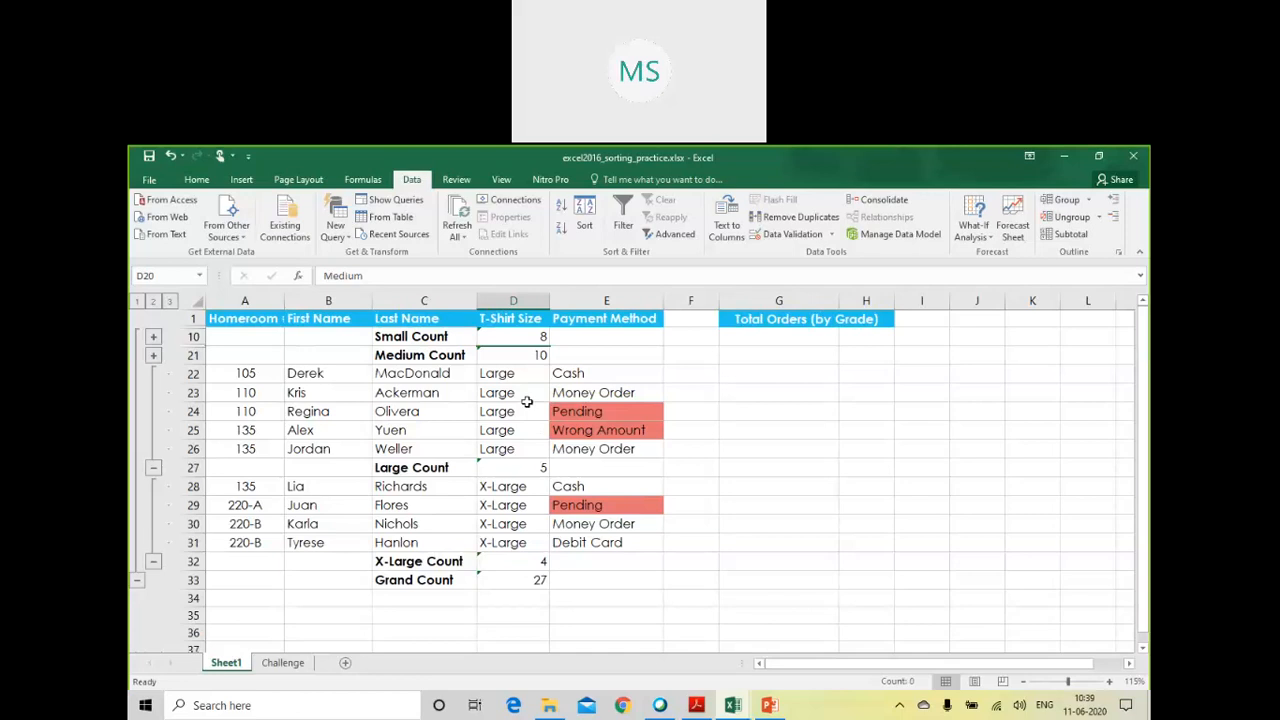
Step: Collapse the Large and X-Large groups to their Count rows and select the summary from Small Count to Grand Count
drag(514, 373, 503, 525)
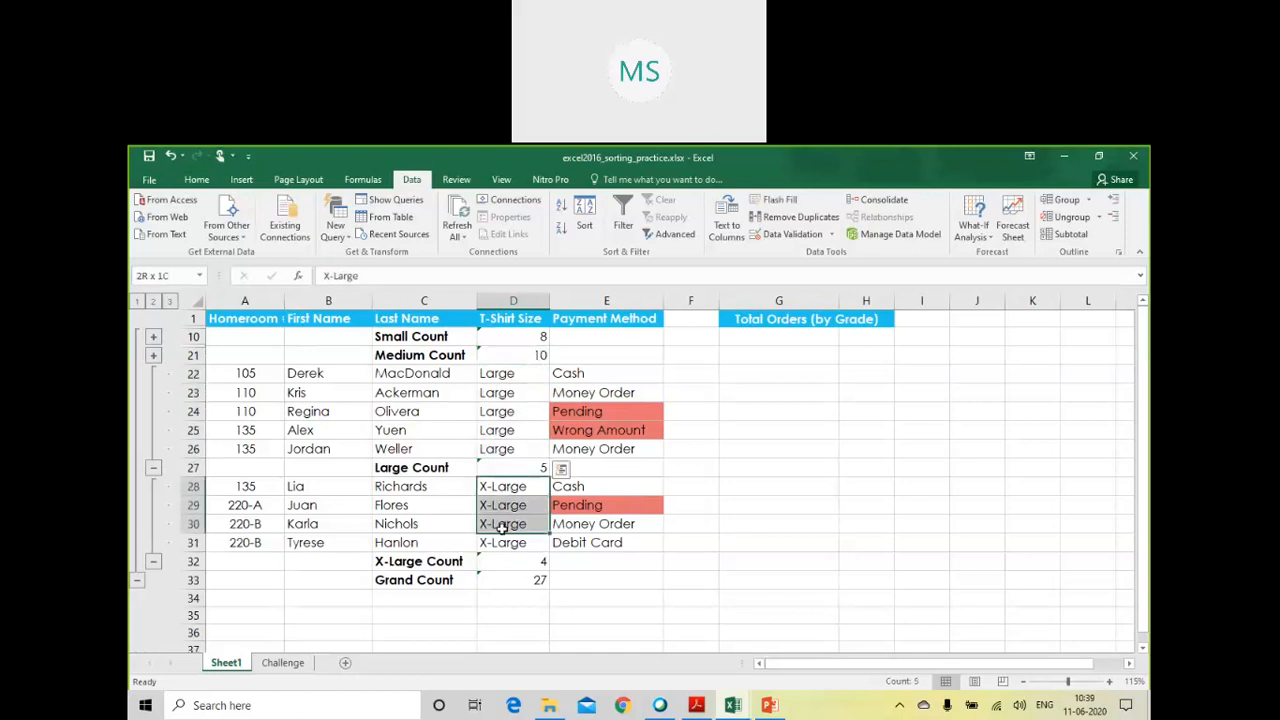
click(153, 467)
click(153, 467)
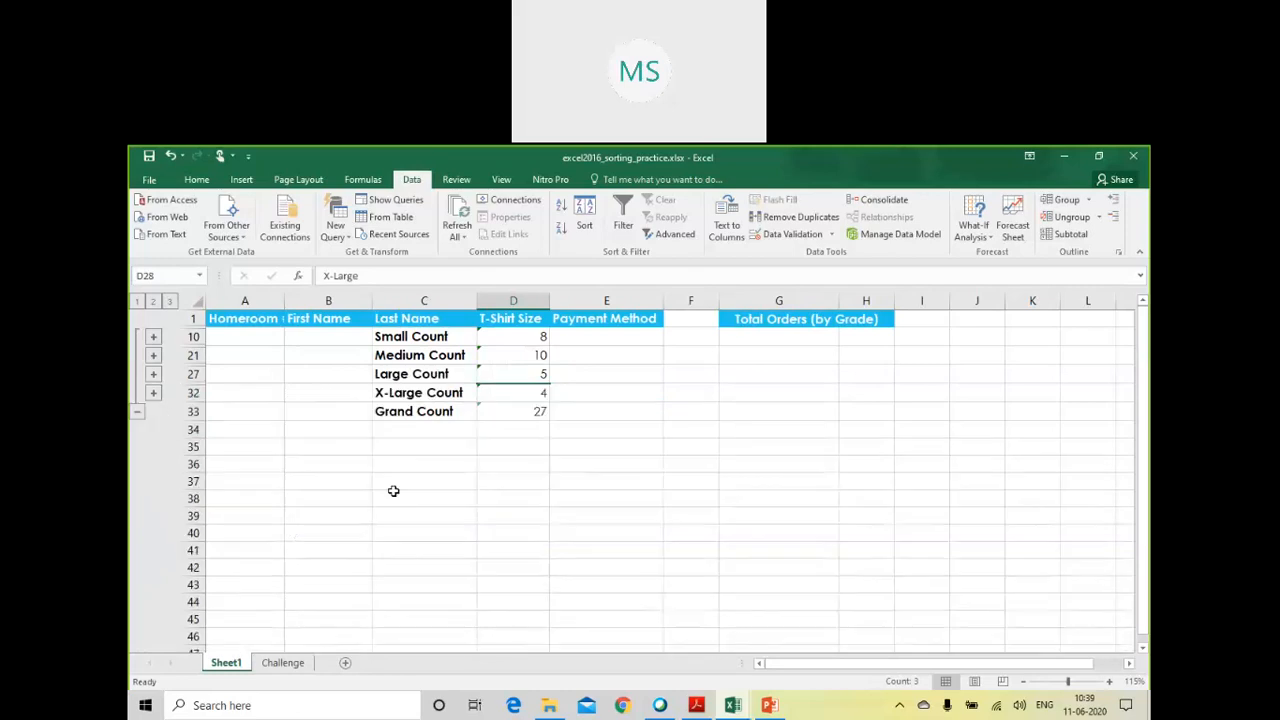
click(415, 339)
drag(385, 343, 530, 412)
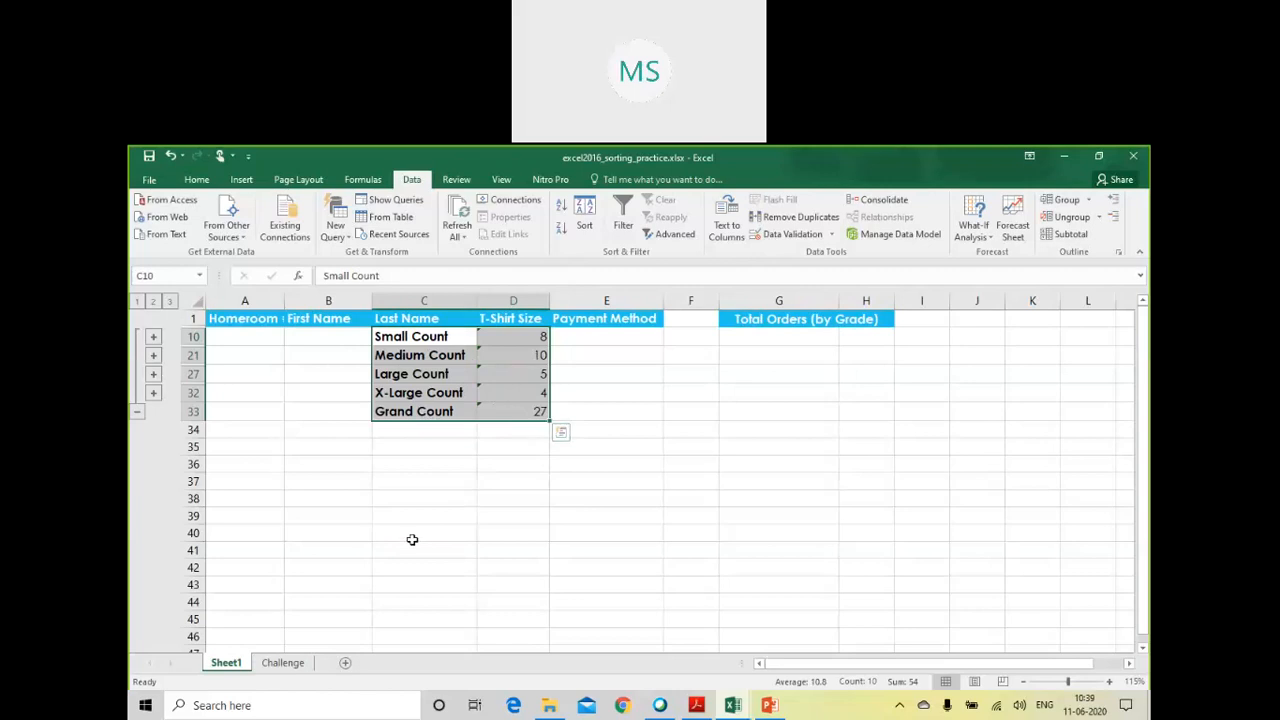
Step: Expand the Small, Medium, Large and X-Large groups to show all detail rows again
click(153, 338)
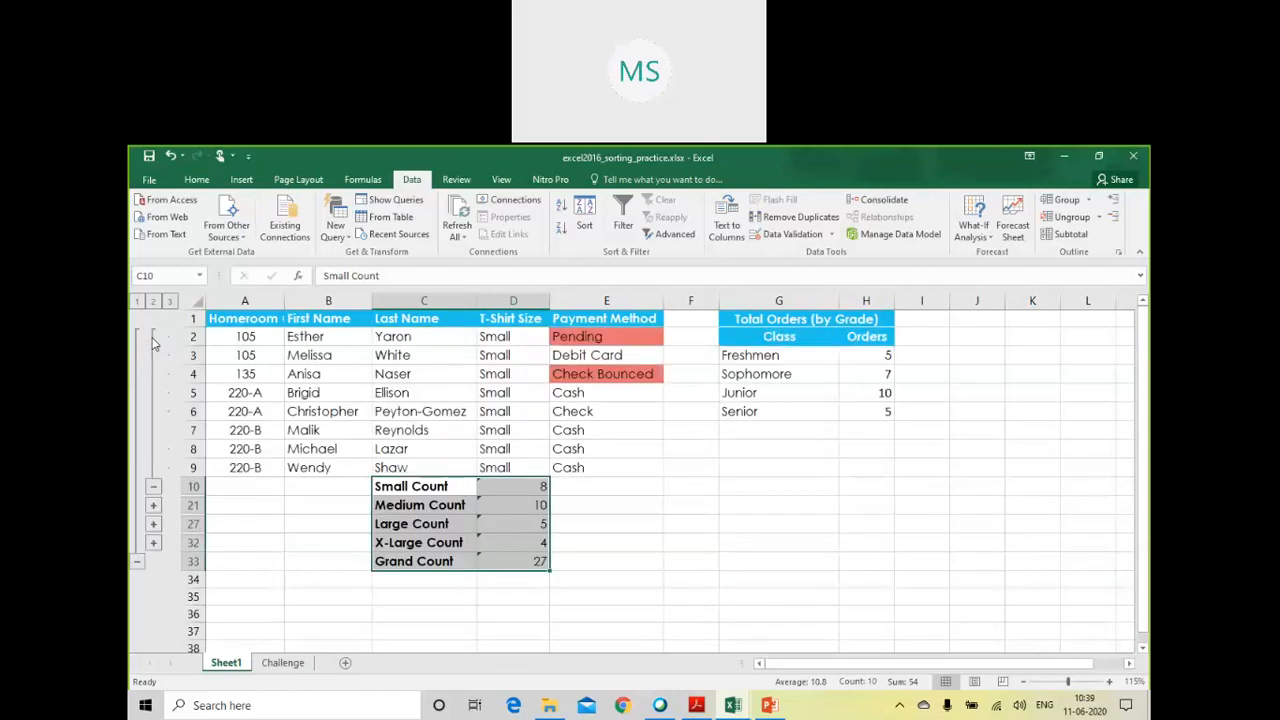
click(153, 505)
scroll(156, 510, down, 2)
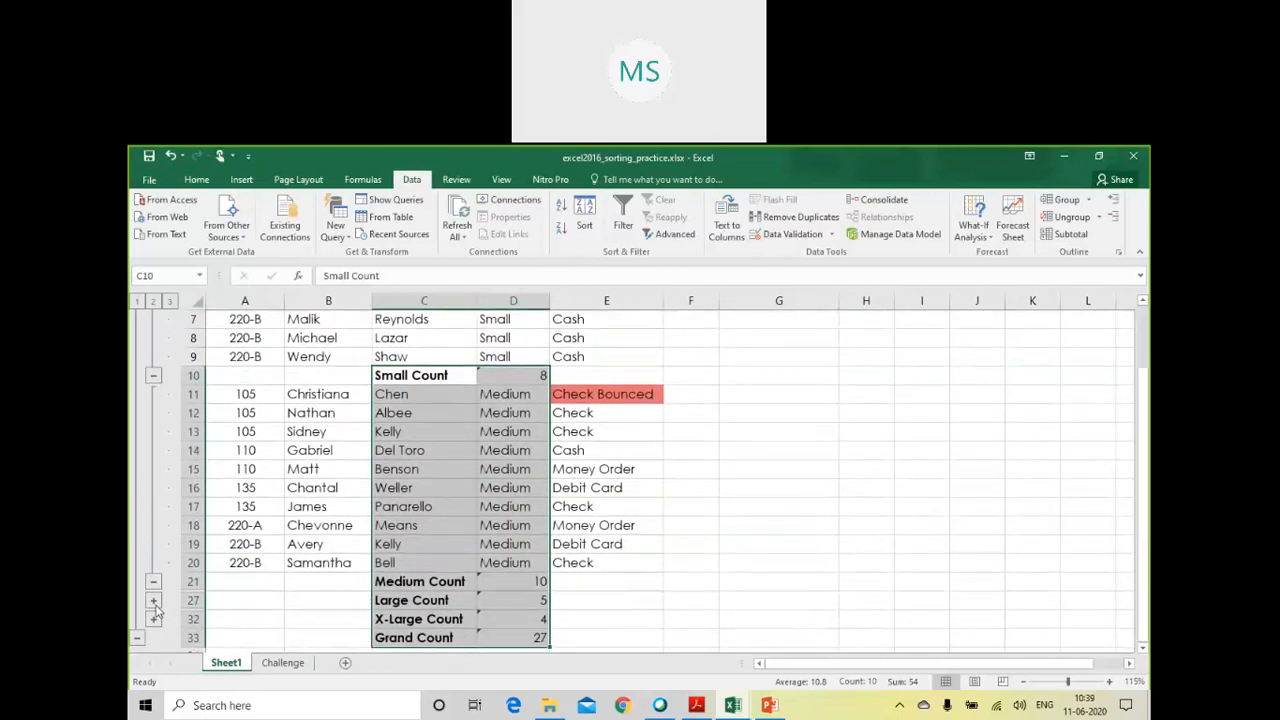
click(154, 601)
scroll(157, 560, down, 4)
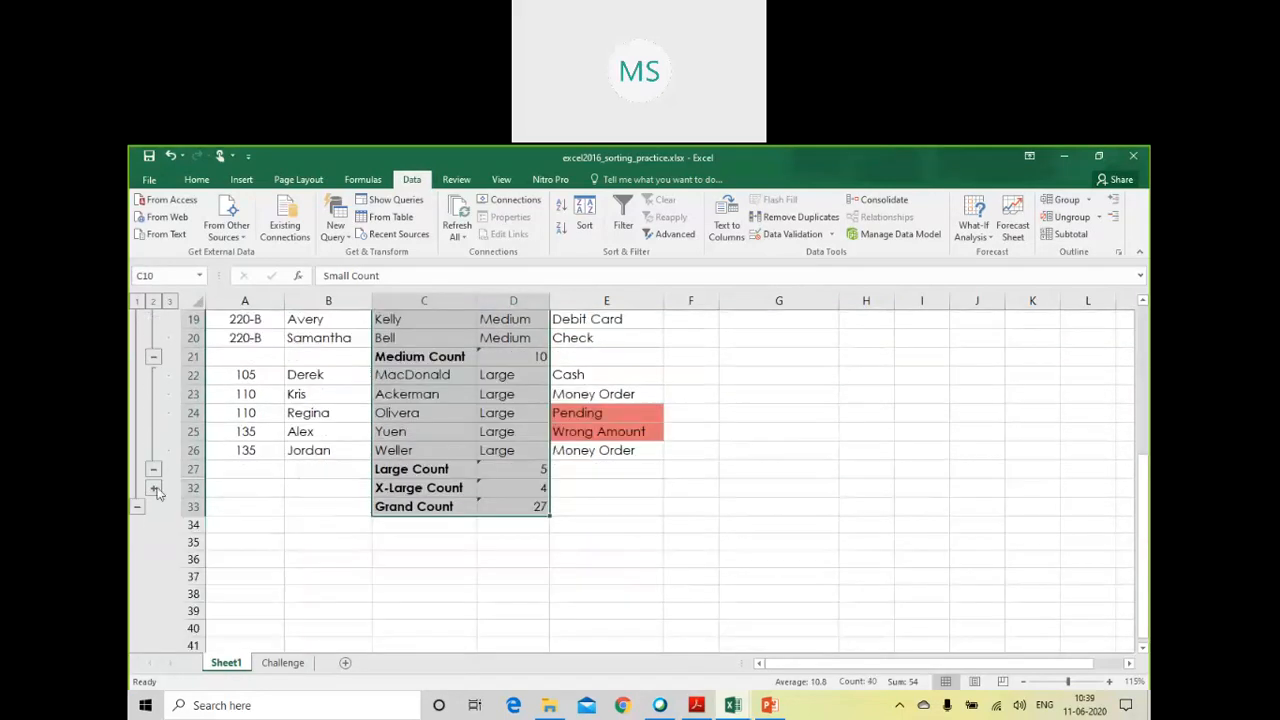
click(154, 488)
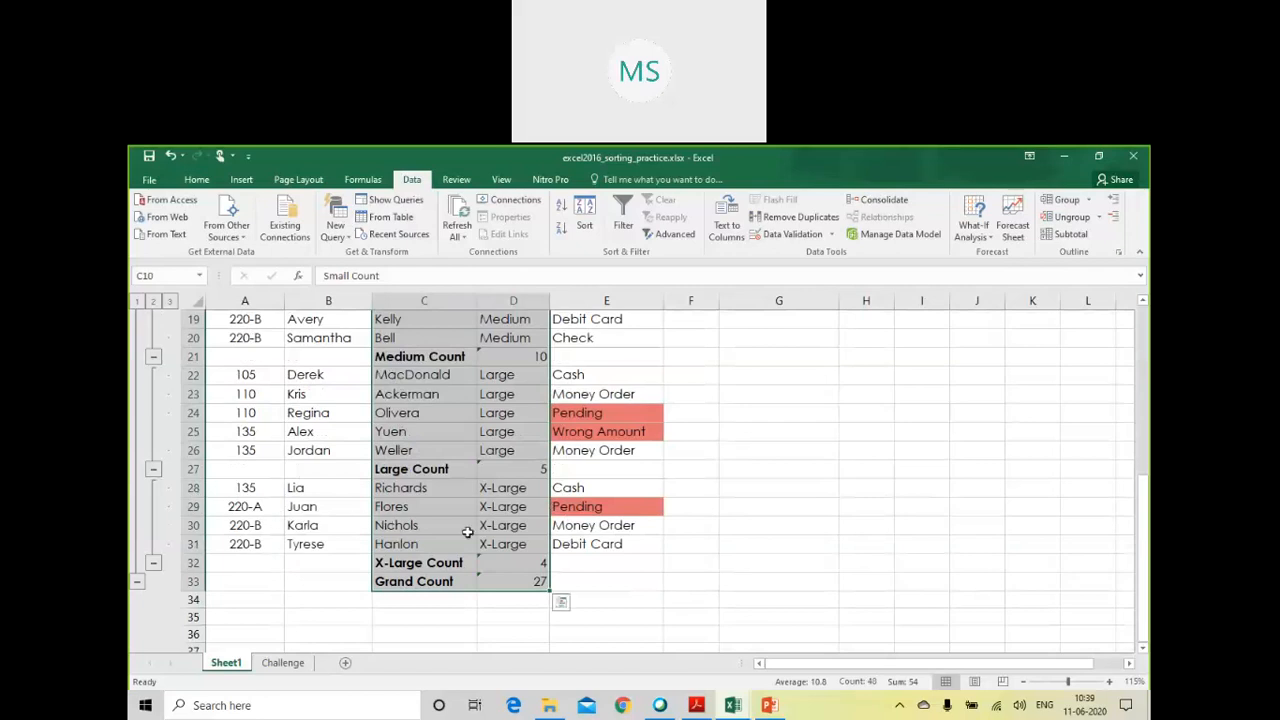
scroll(467, 532, up, 6)
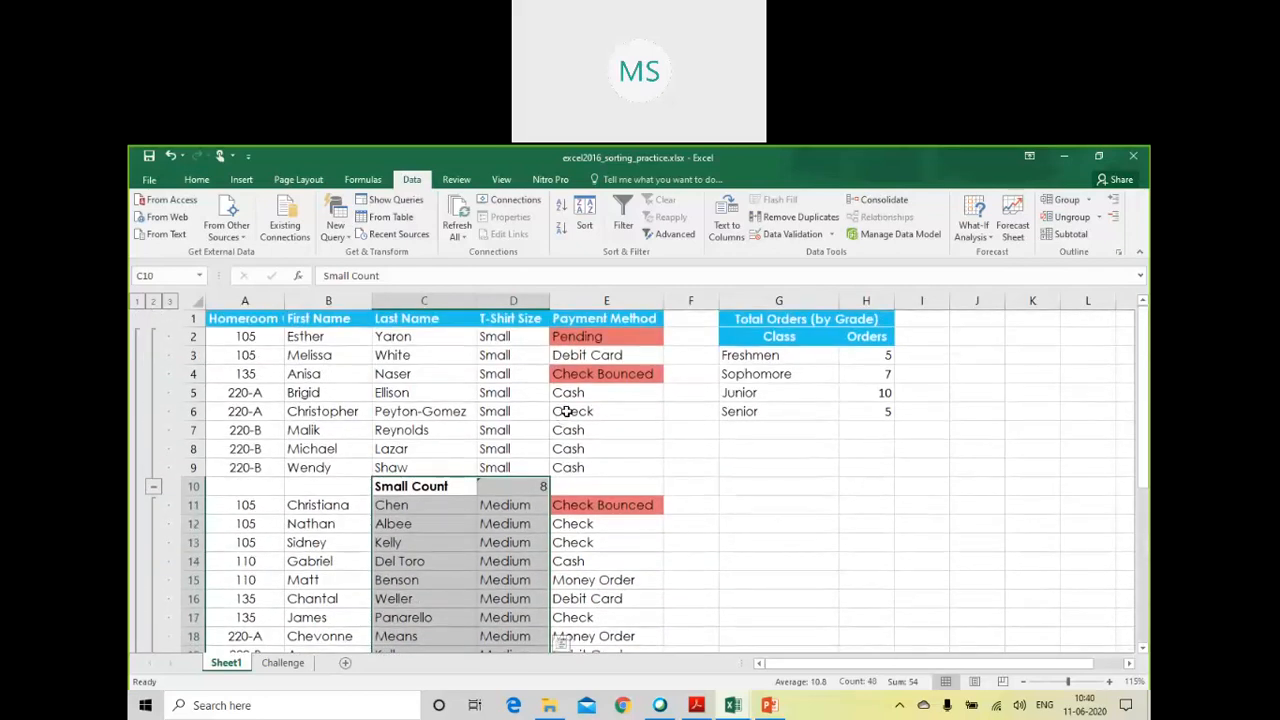
click(1066, 236)
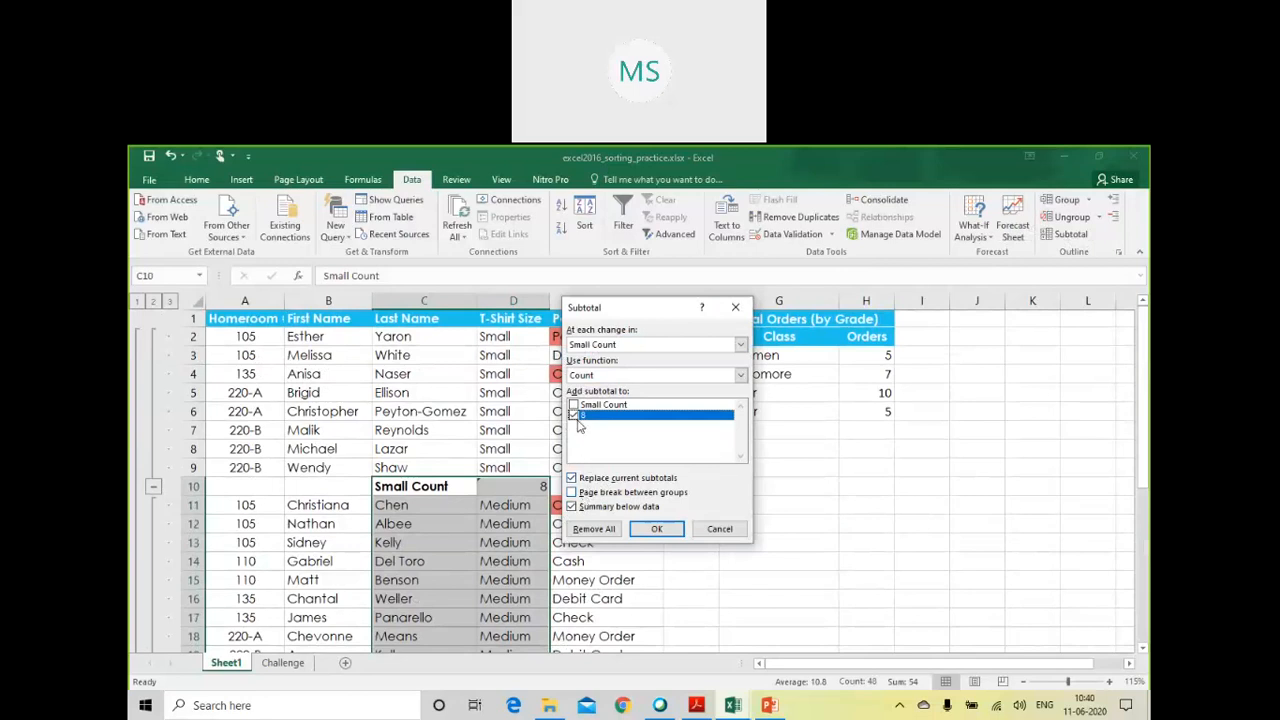
click(576, 405)
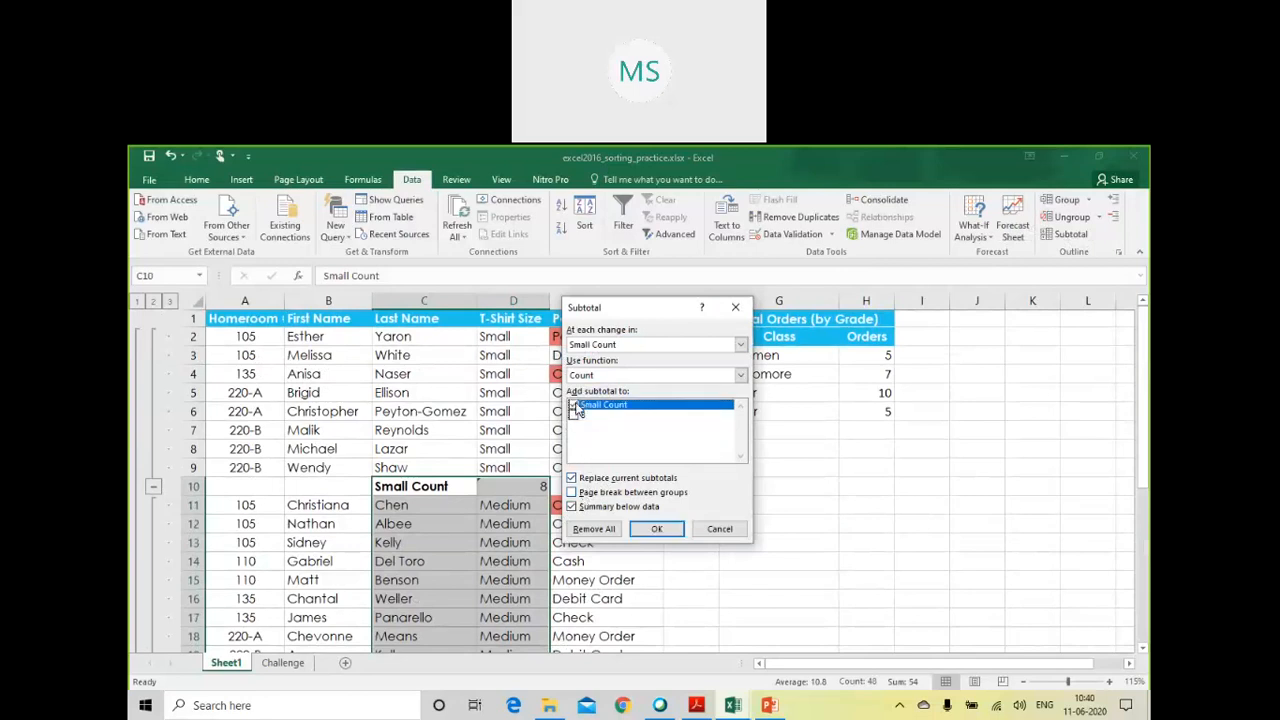
click(648, 345)
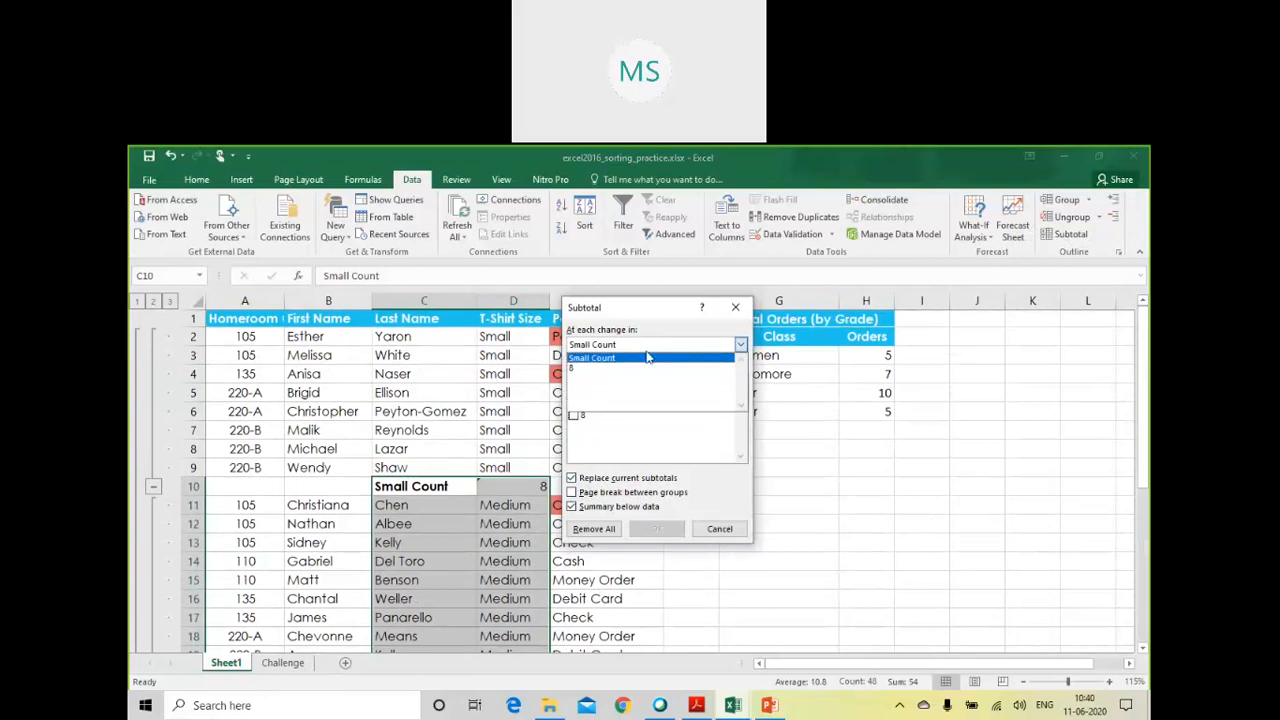
click(648, 358)
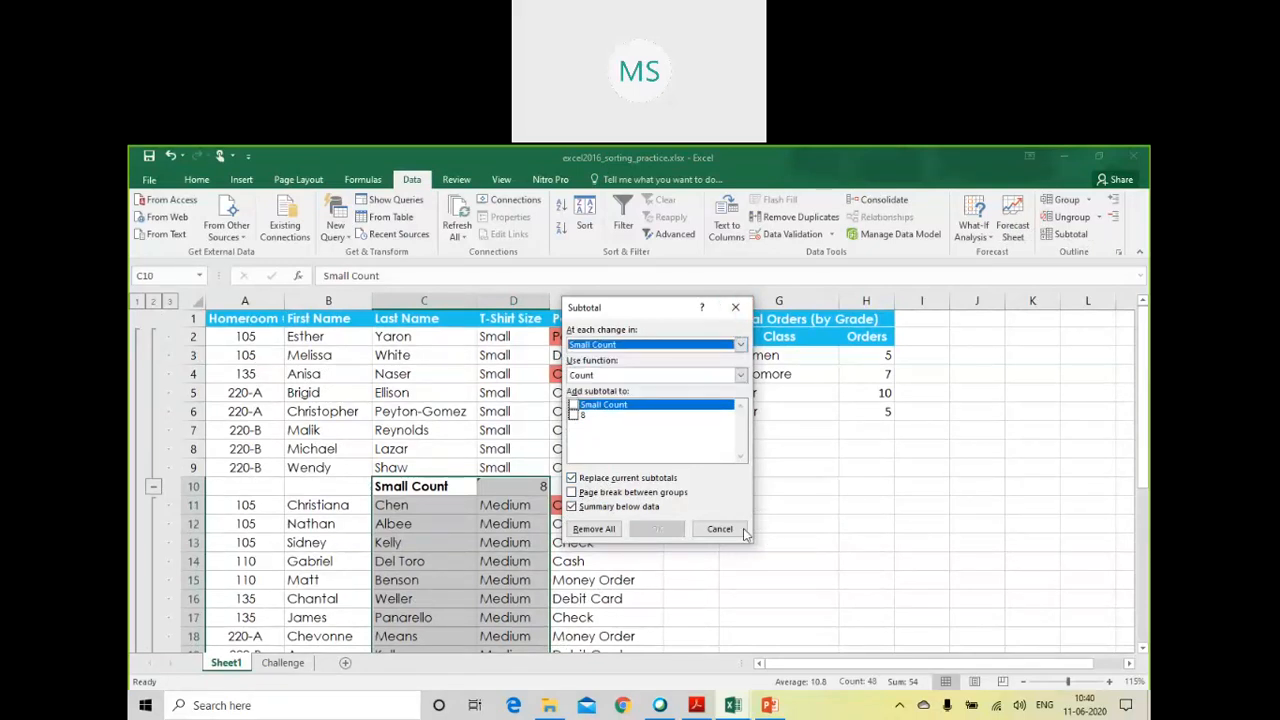
click(720, 529)
click(732, 557)
click(460, 428)
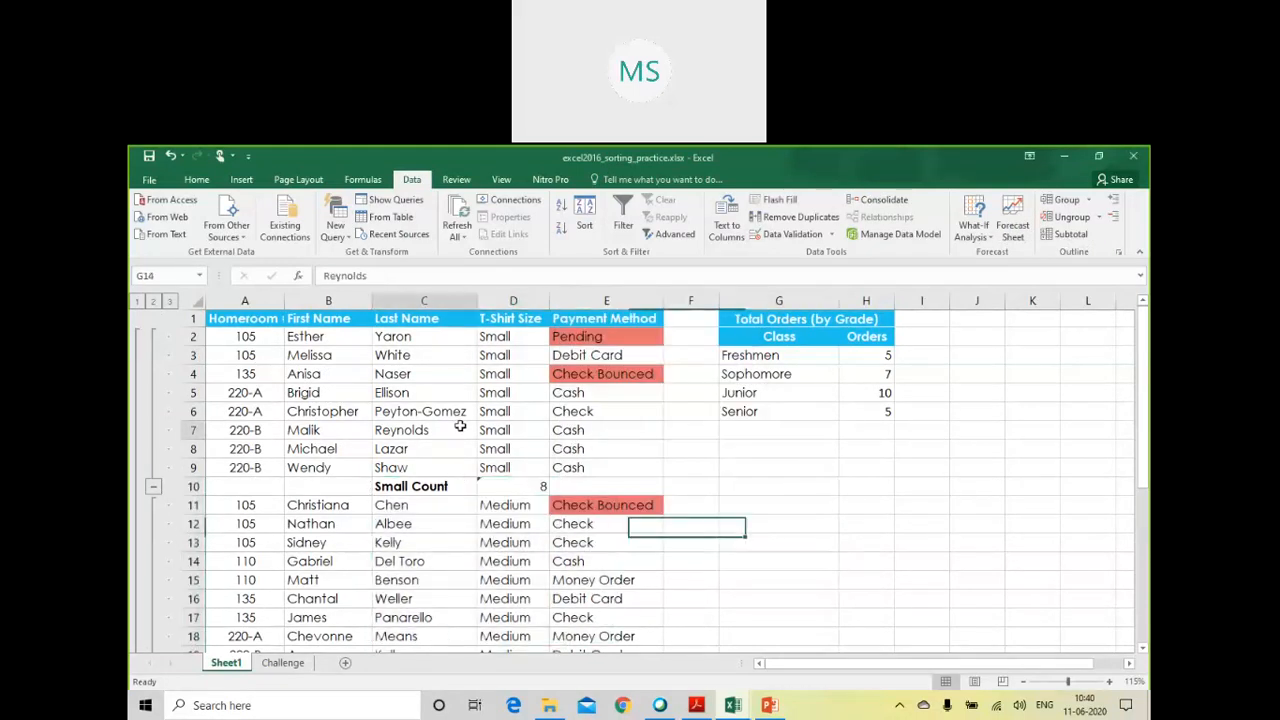
click(690, 448)
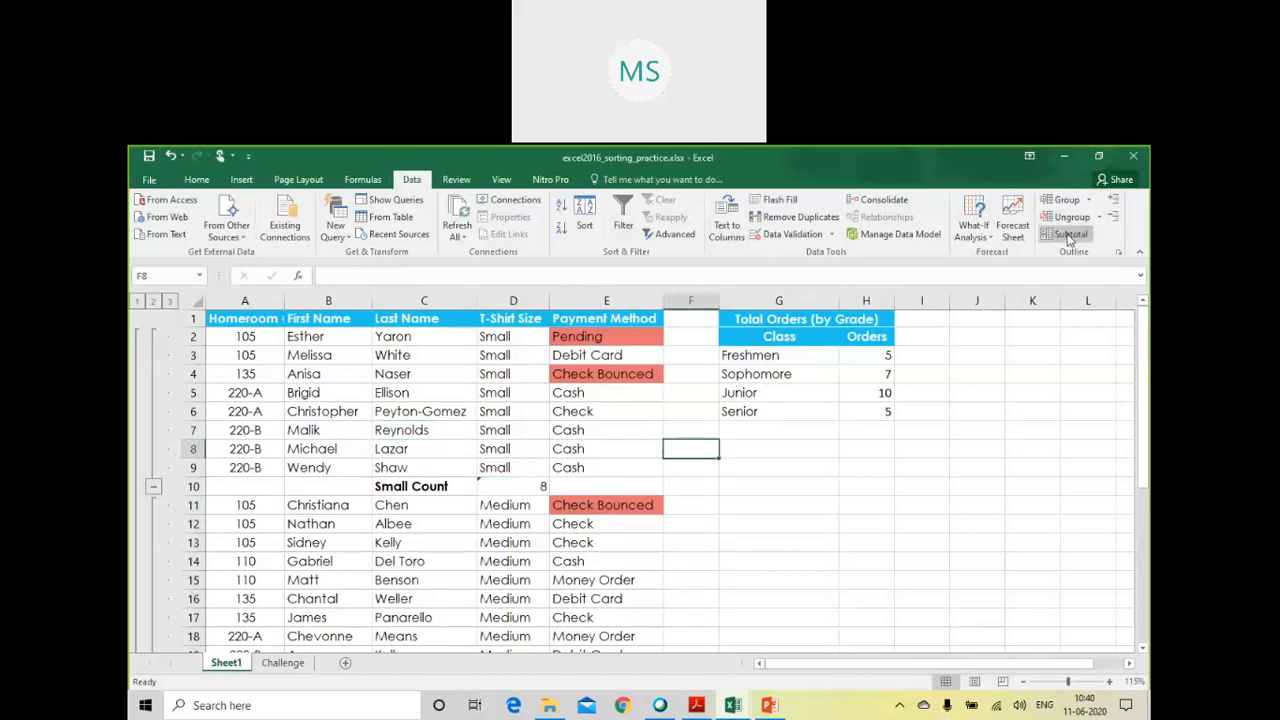
click(1066, 236)
click(645, 484)
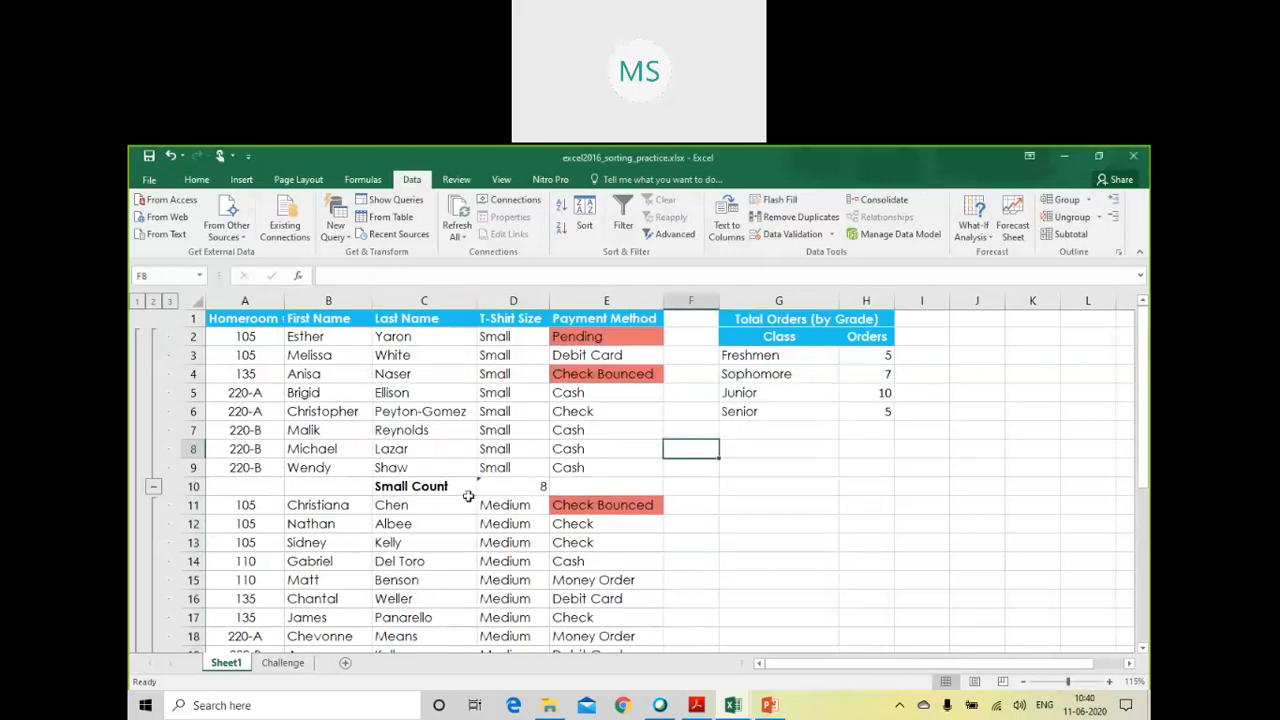
Step: Reapply the Count subtotals on T-Shirt Size with page breaks between groups, replacing the current subtotals and keeping the summary below the data
click(432, 426)
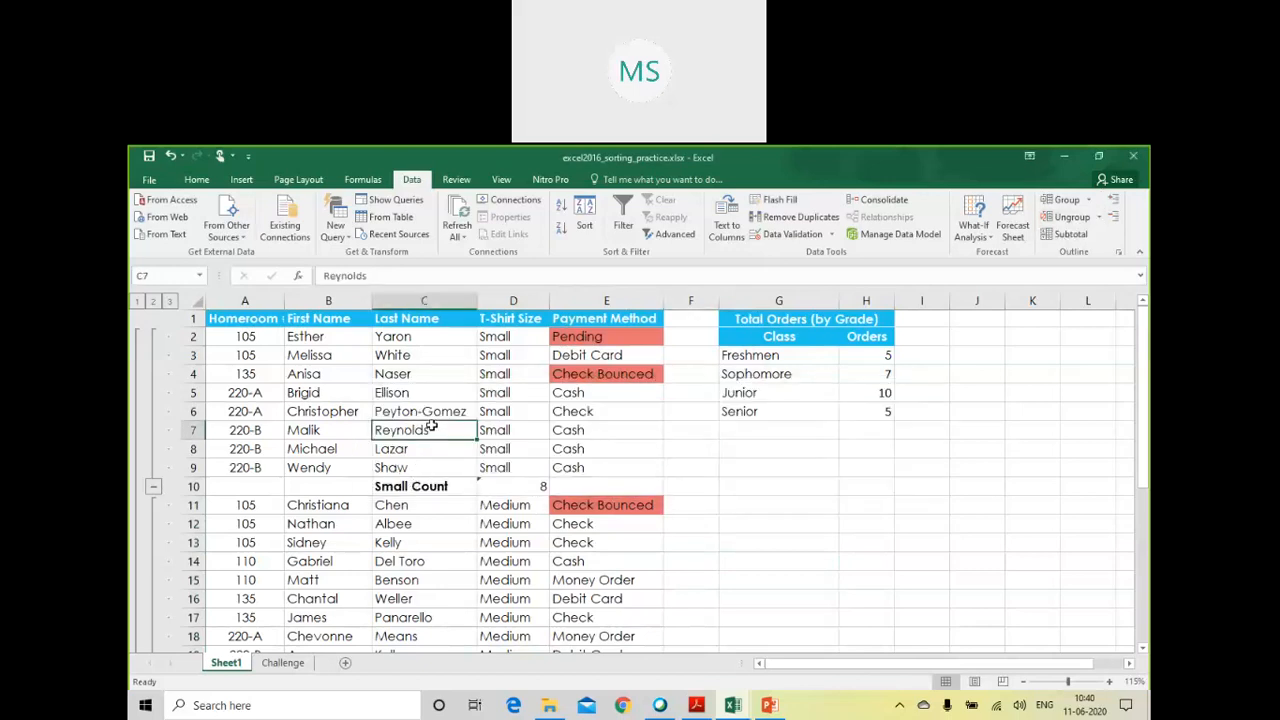
click(1070, 237)
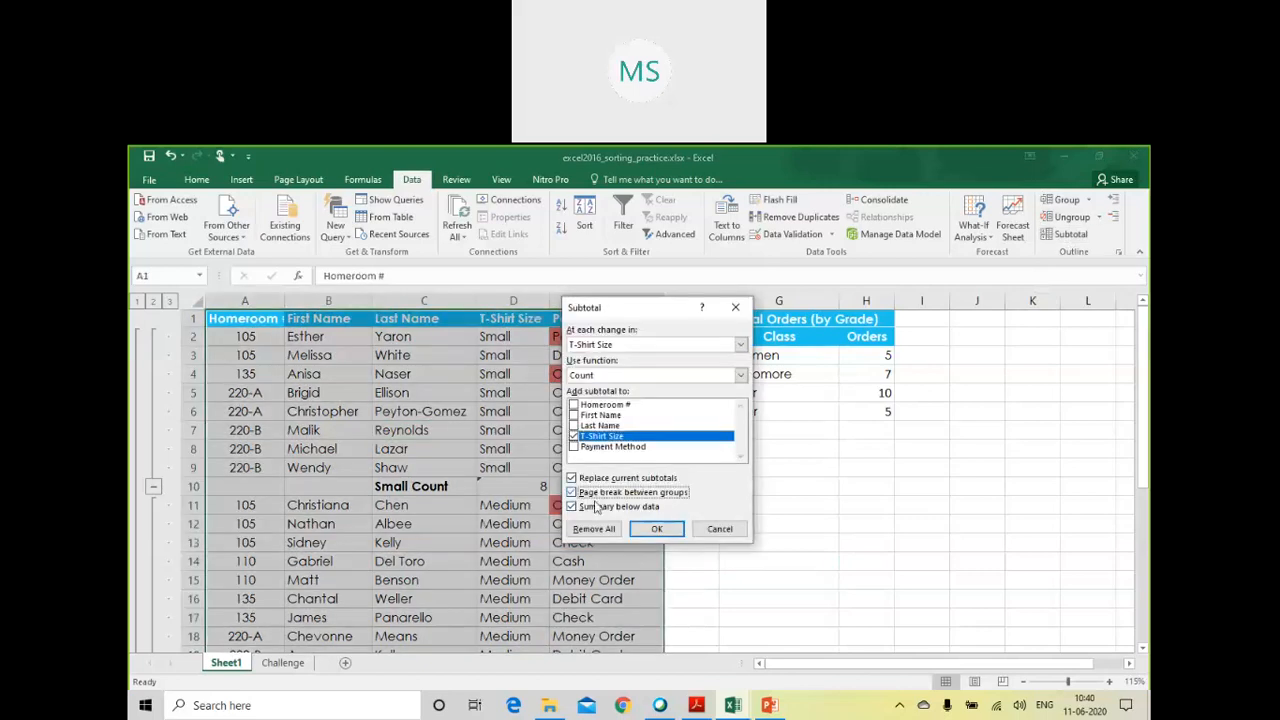
click(650, 526)
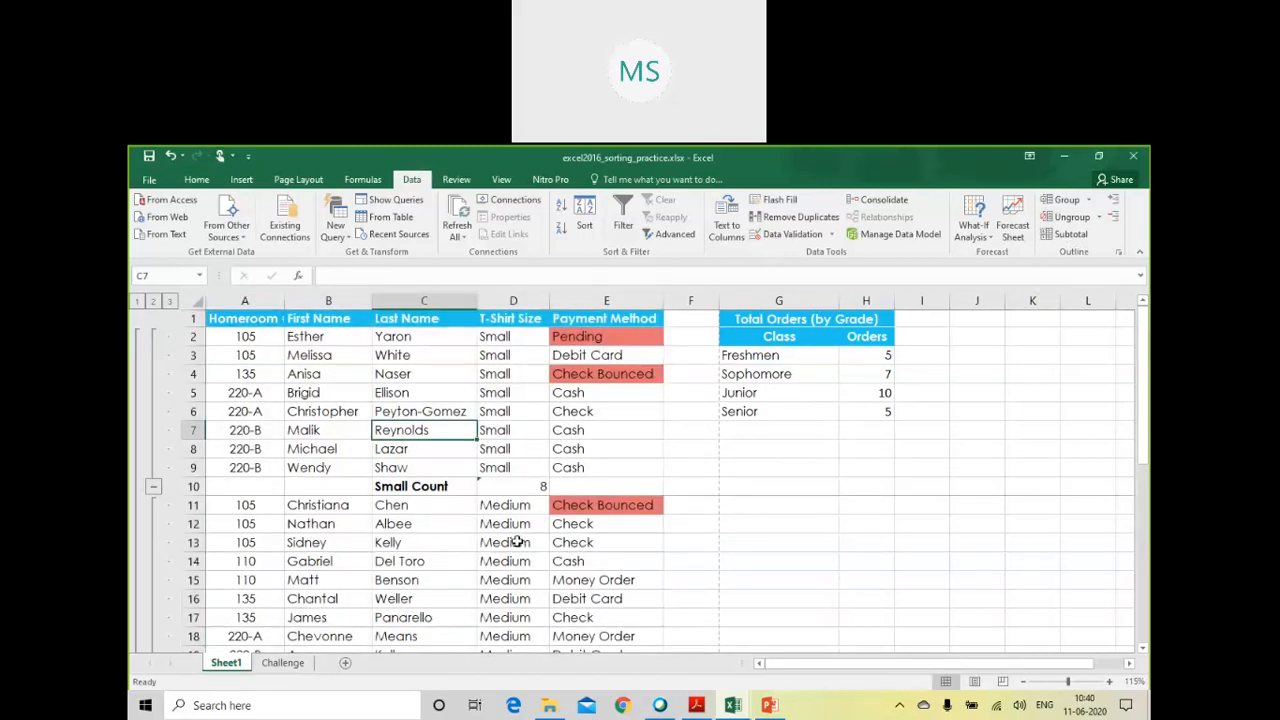
Step: Examine the page-break lines after each T-Shirt Size group and along the edge between columns F and G
scroll(515, 538, down, 6)
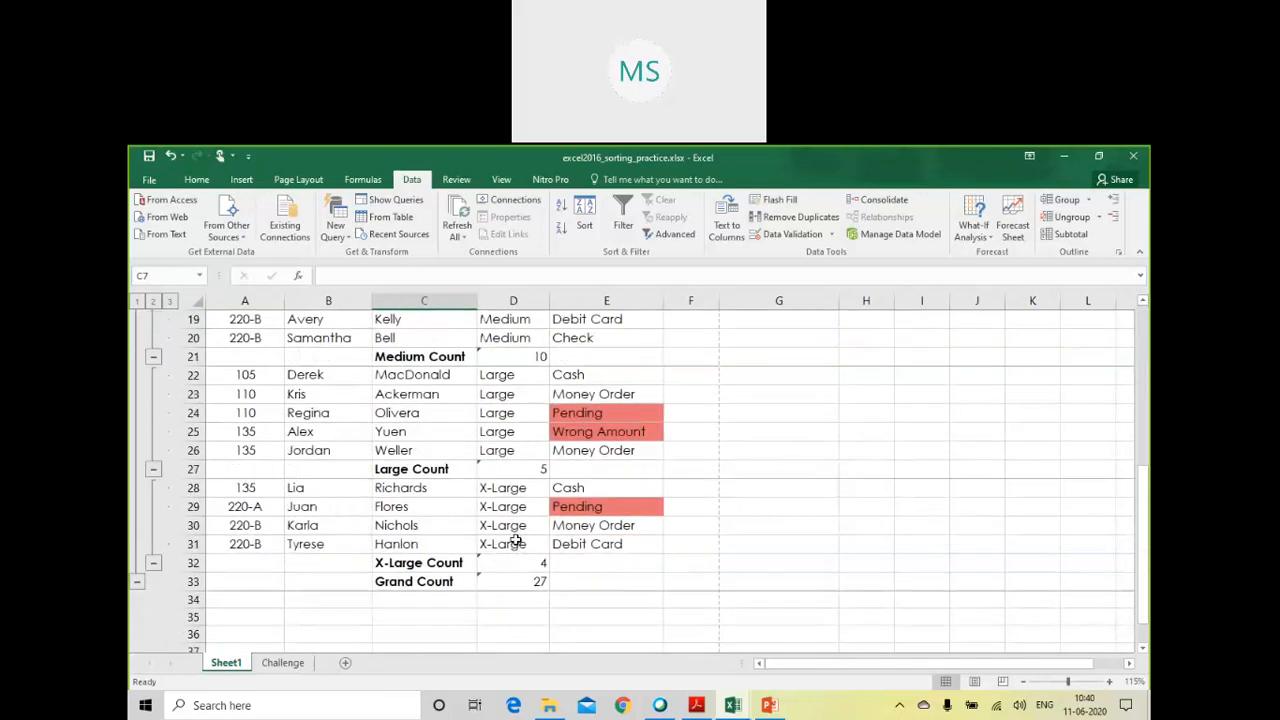
scroll(515, 540, up, 6)
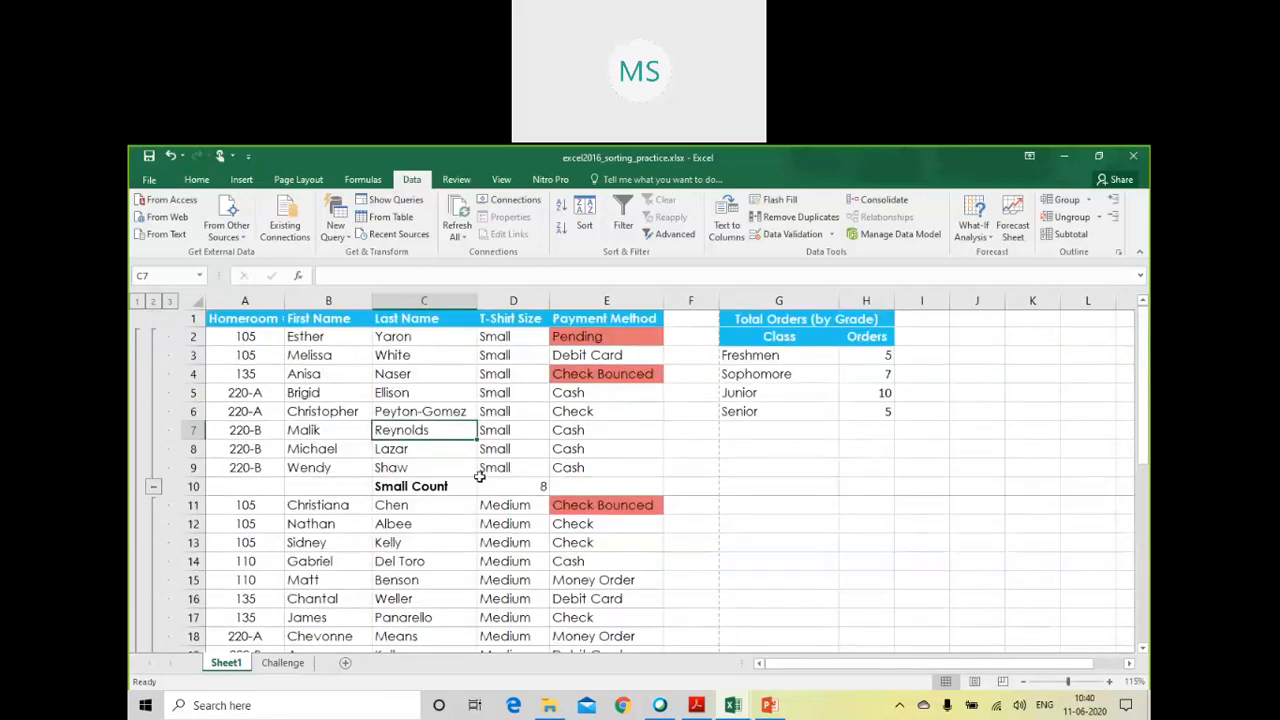
click(721, 348)
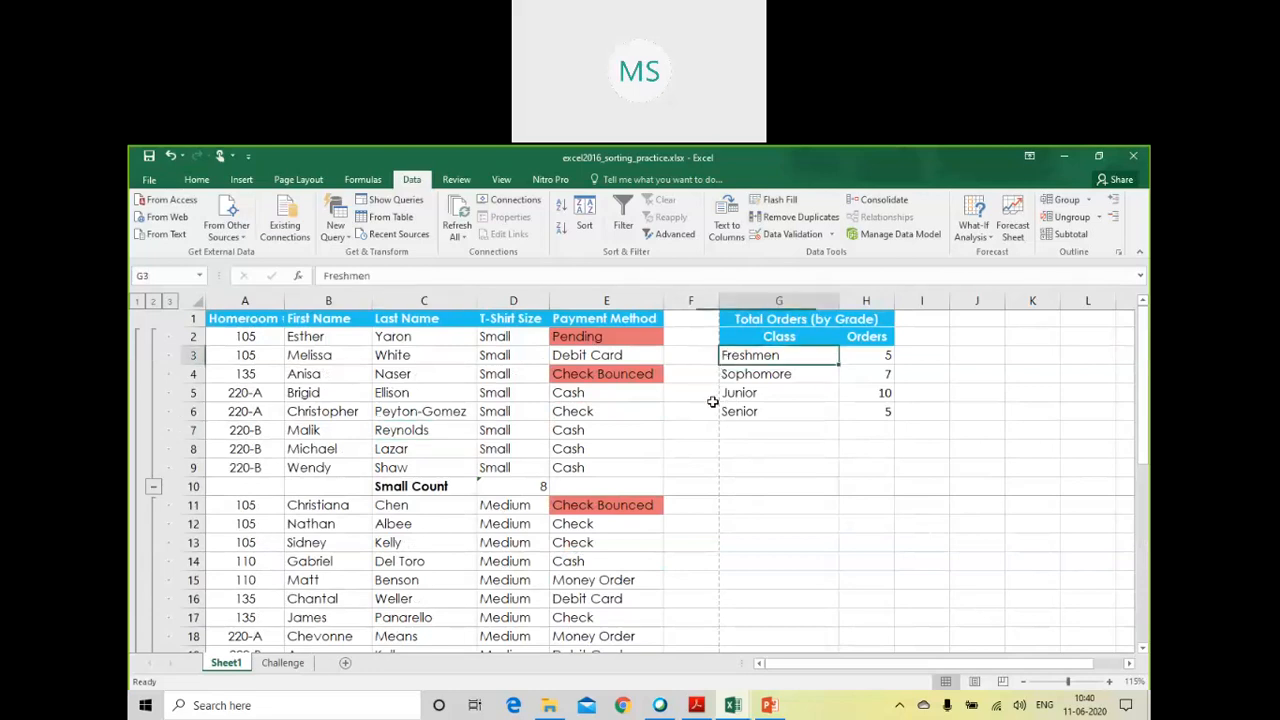
click(711, 404)
click(710, 484)
click(703, 525)
click(693, 566)
key(Right)
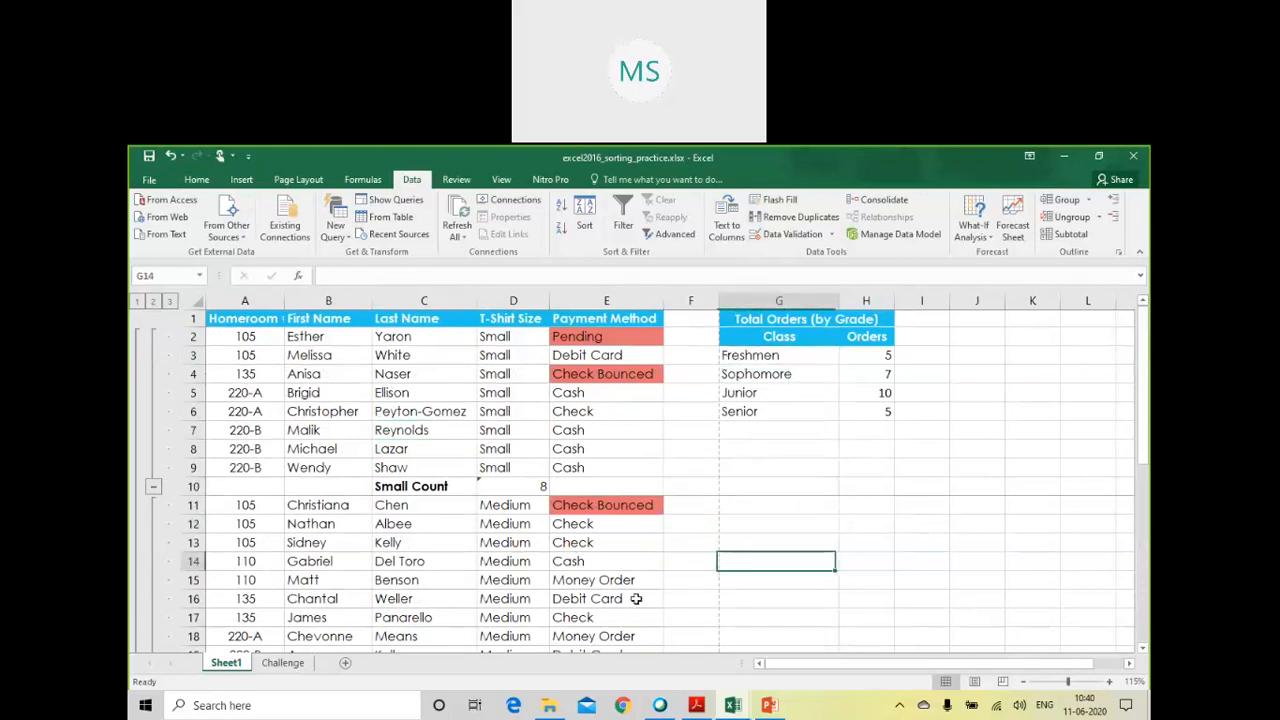
scroll(542, 588, down, 3)
scroll(540, 587, up, 2)
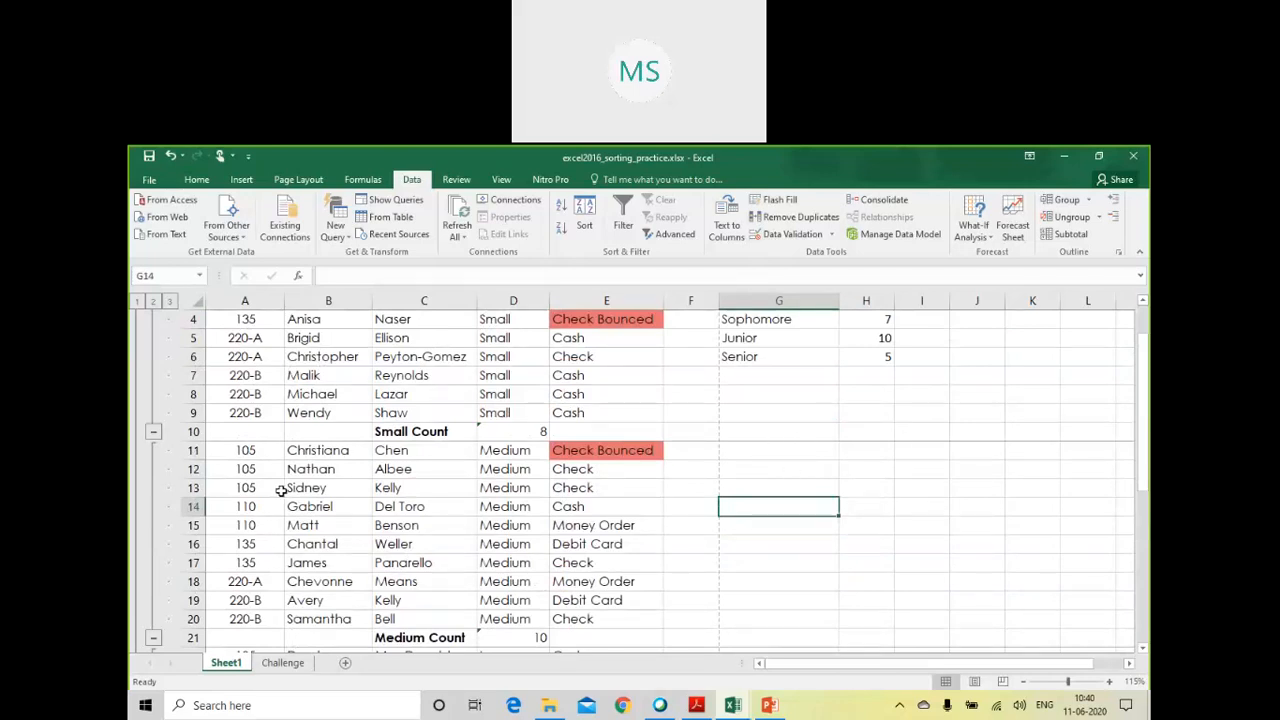
scroll(281, 490, down, 2)
scroll(460, 541, down, 3)
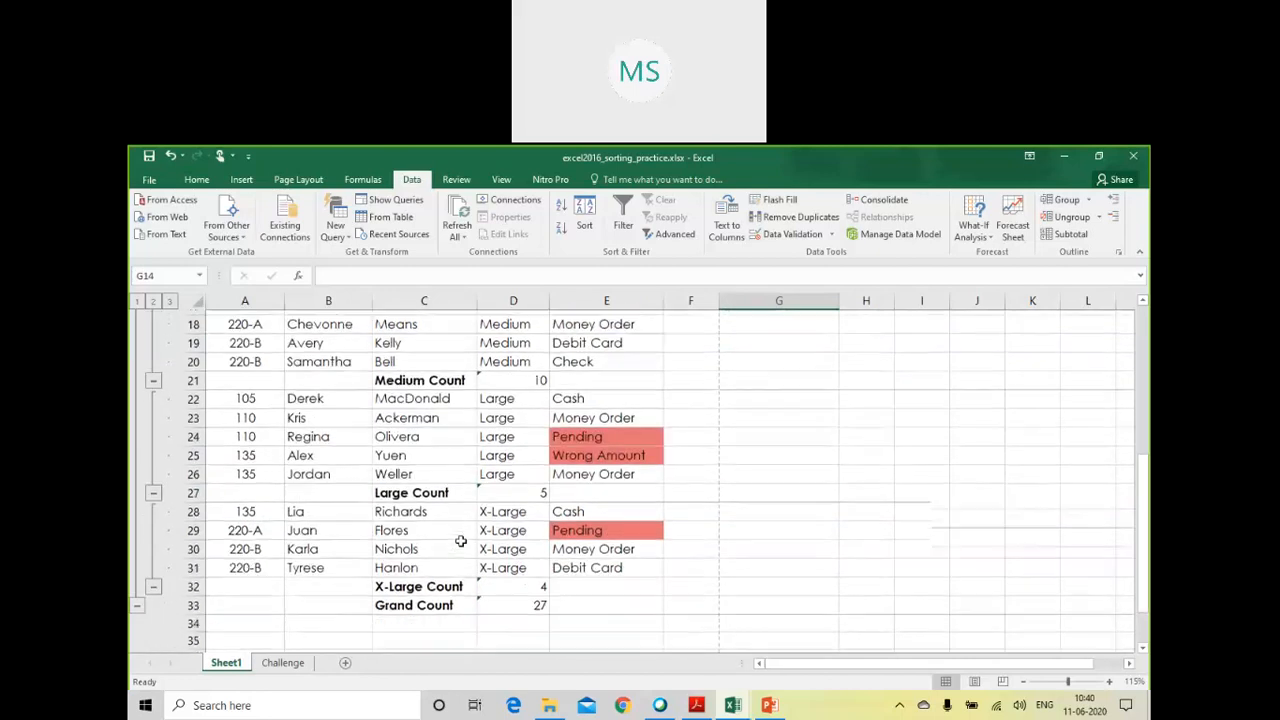
Step: Examine how page breaks divide the size groups, highlighting the last section from the X-Large records through Grand Count
scroll(366, 565, up, 1)
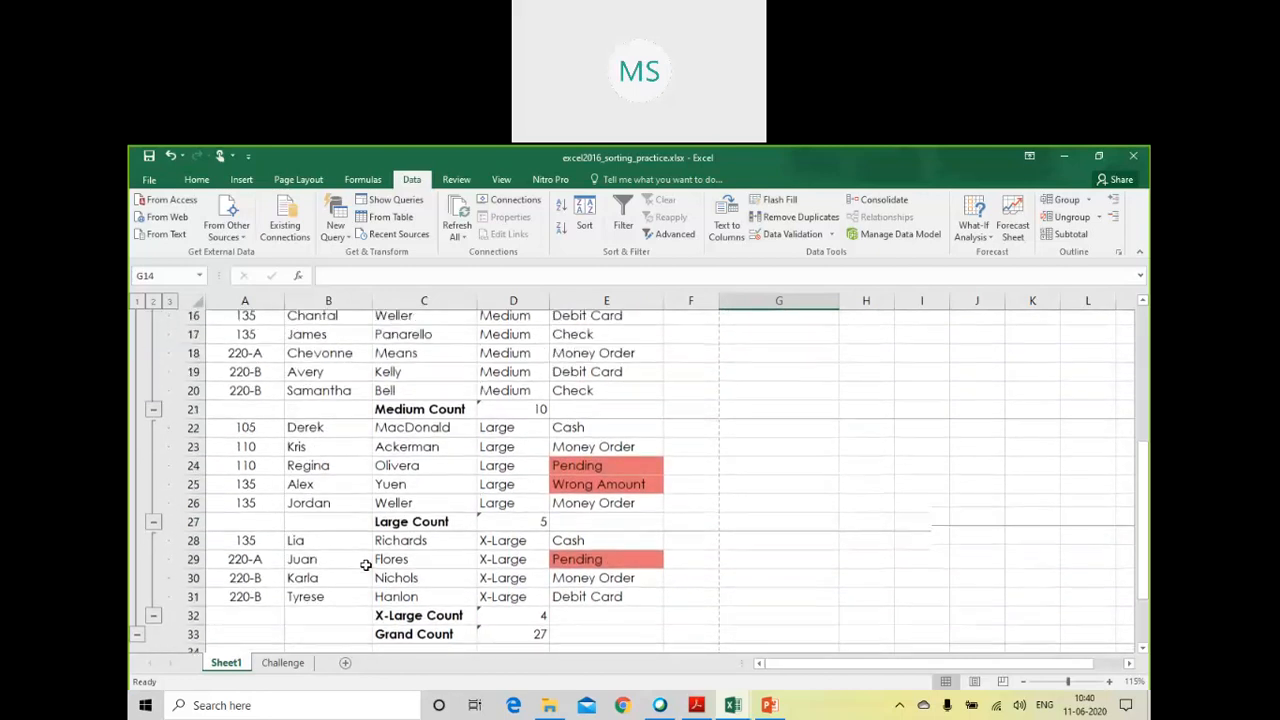
scroll(366, 565, up, 5)
scroll(366, 563, down, 7)
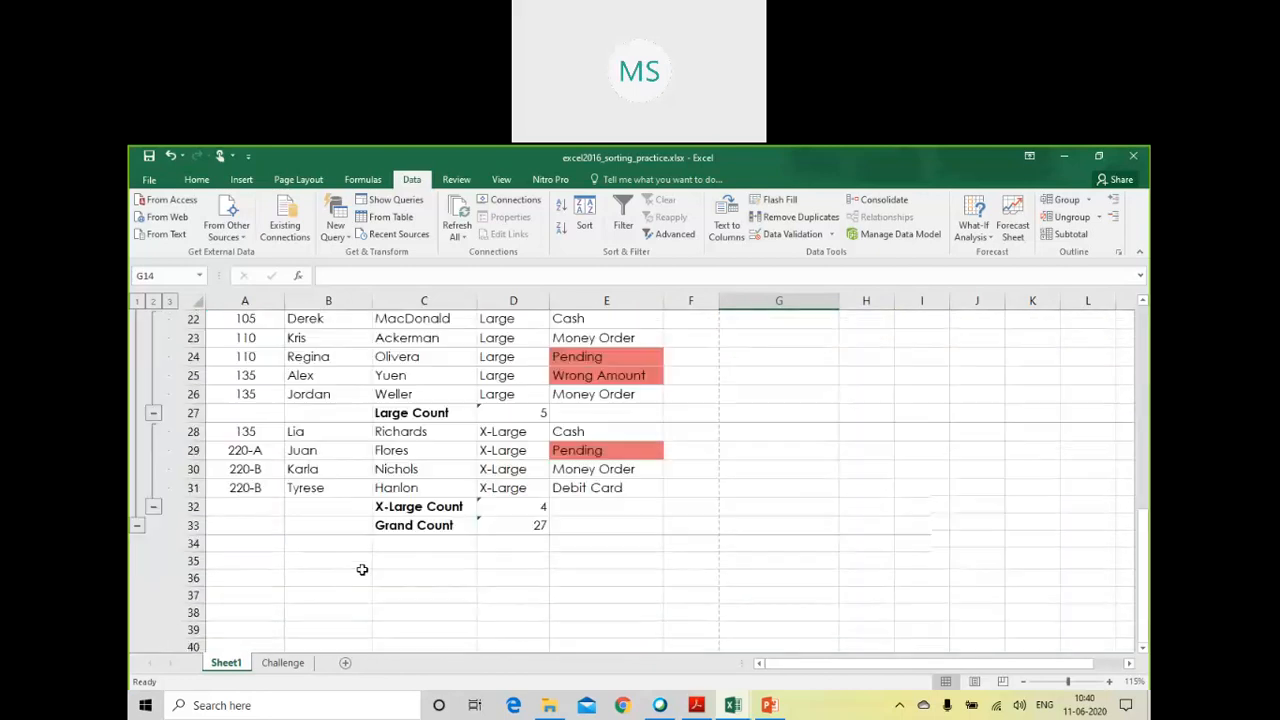
scroll(362, 569, up, 1)
drag(245, 487, 634, 578)
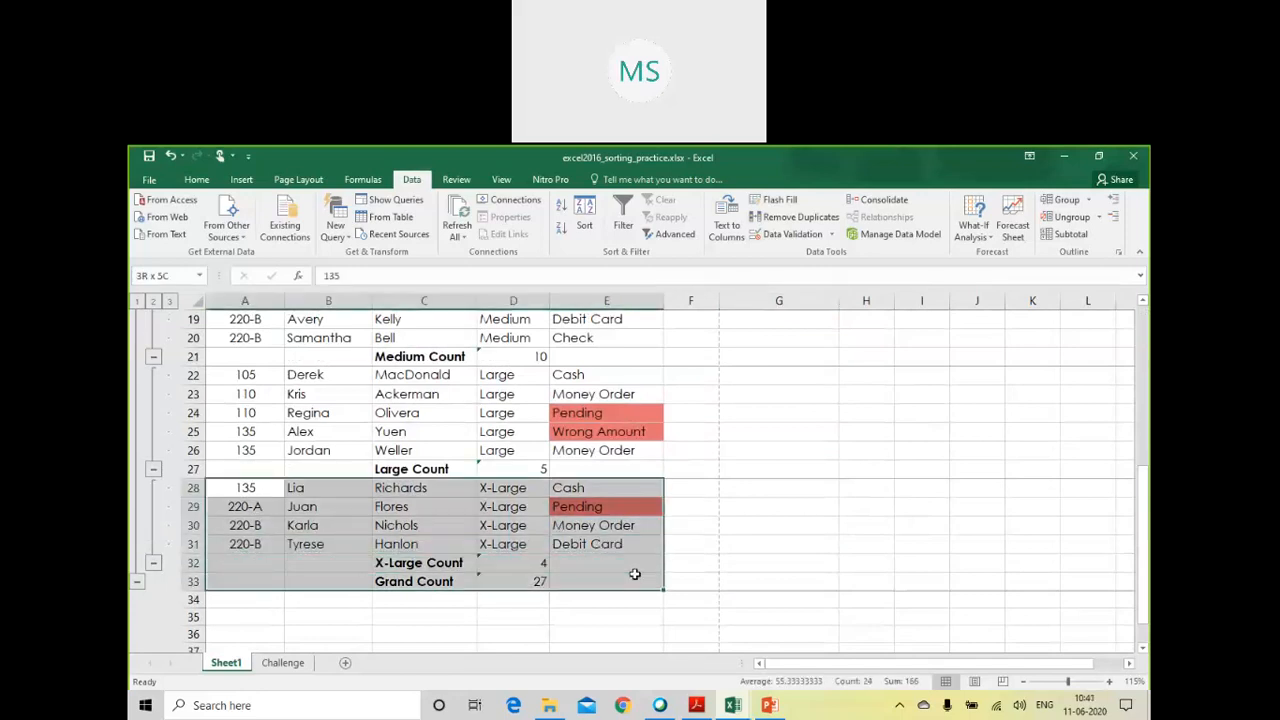
click(700, 597)
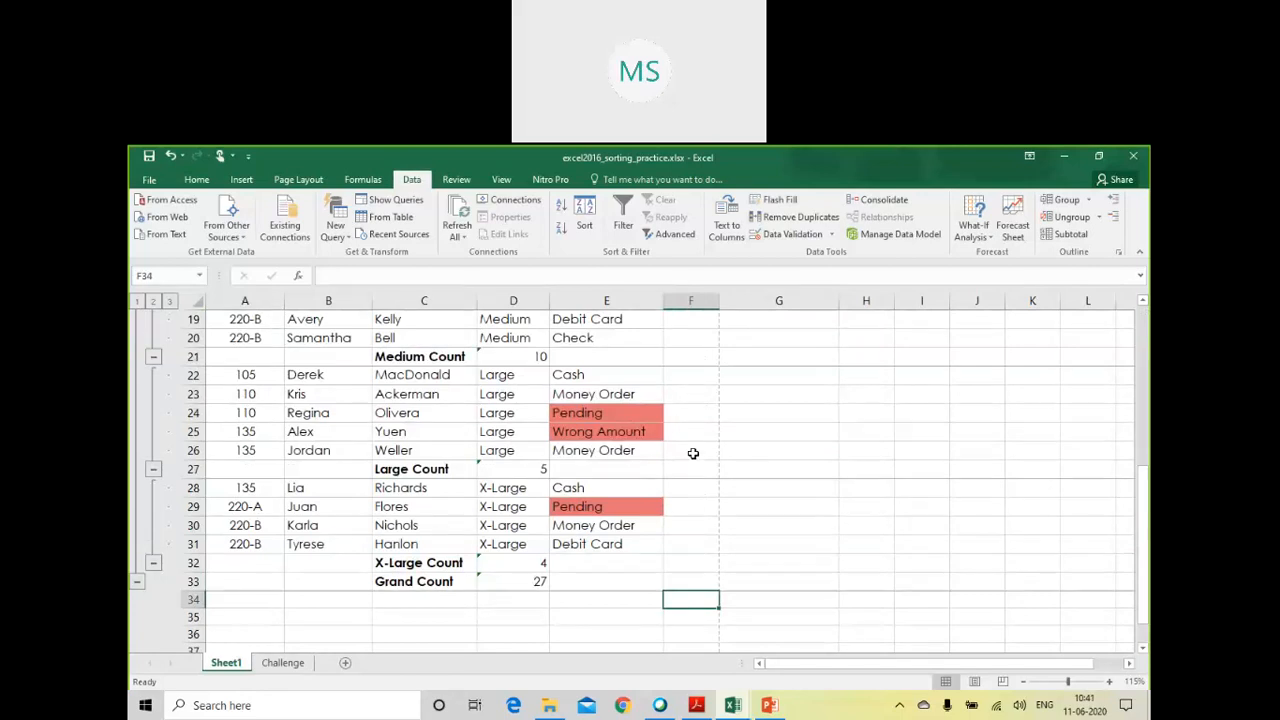
scroll(694, 420, up, 3)
scroll(690, 405, up, 1)
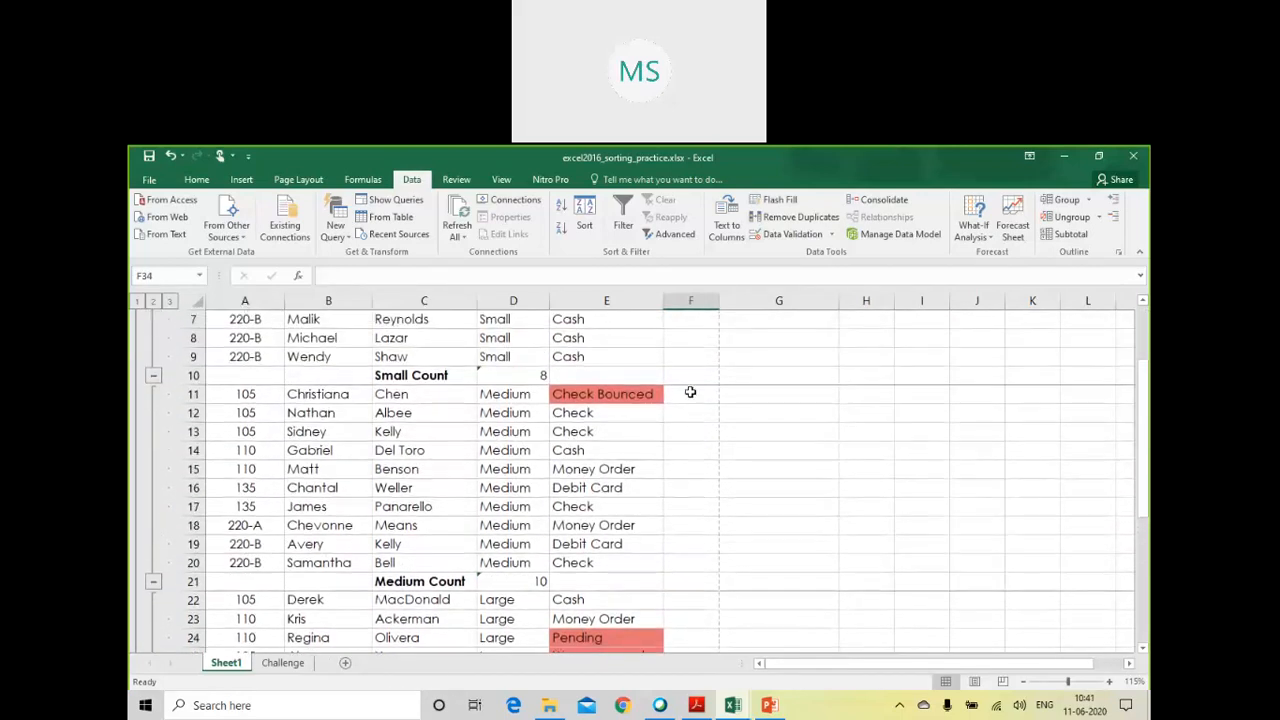
scroll(689, 583, up, 2)
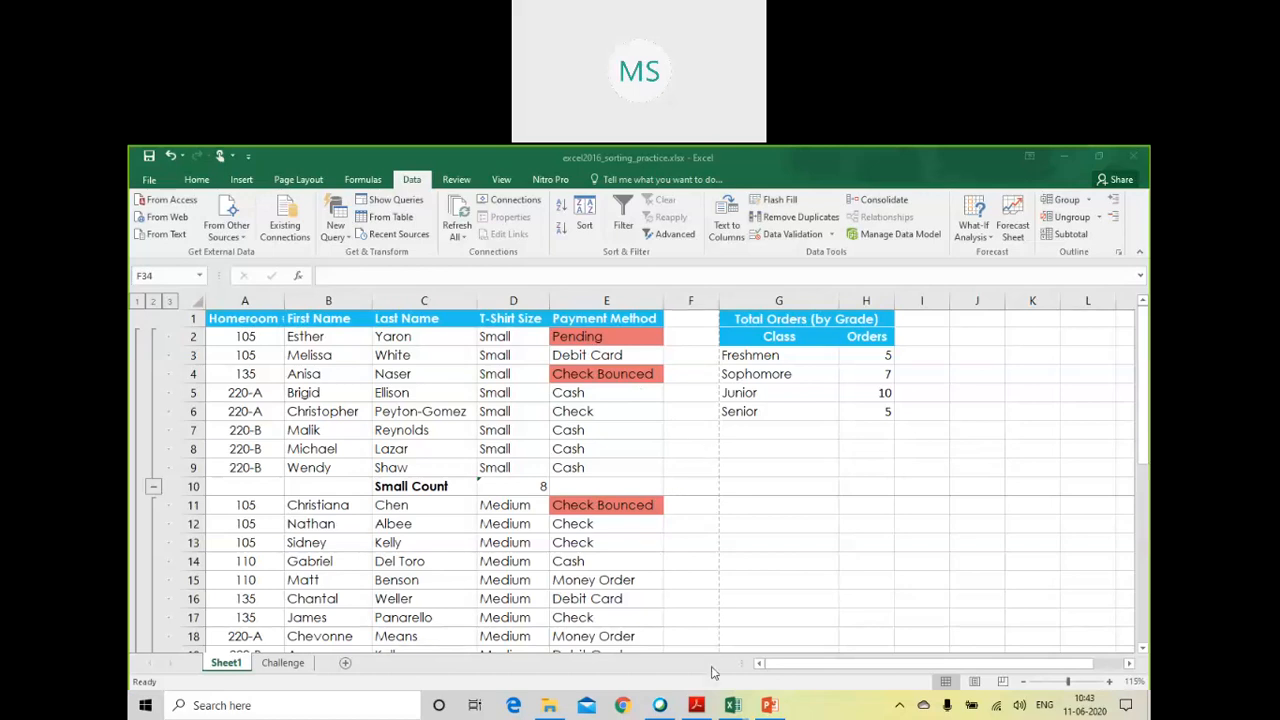
Step: Switch to Chapter 7.pdf in Adobe Acrobat Reader and read the Tables section on formatting data as a table
mouse_move(697, 706)
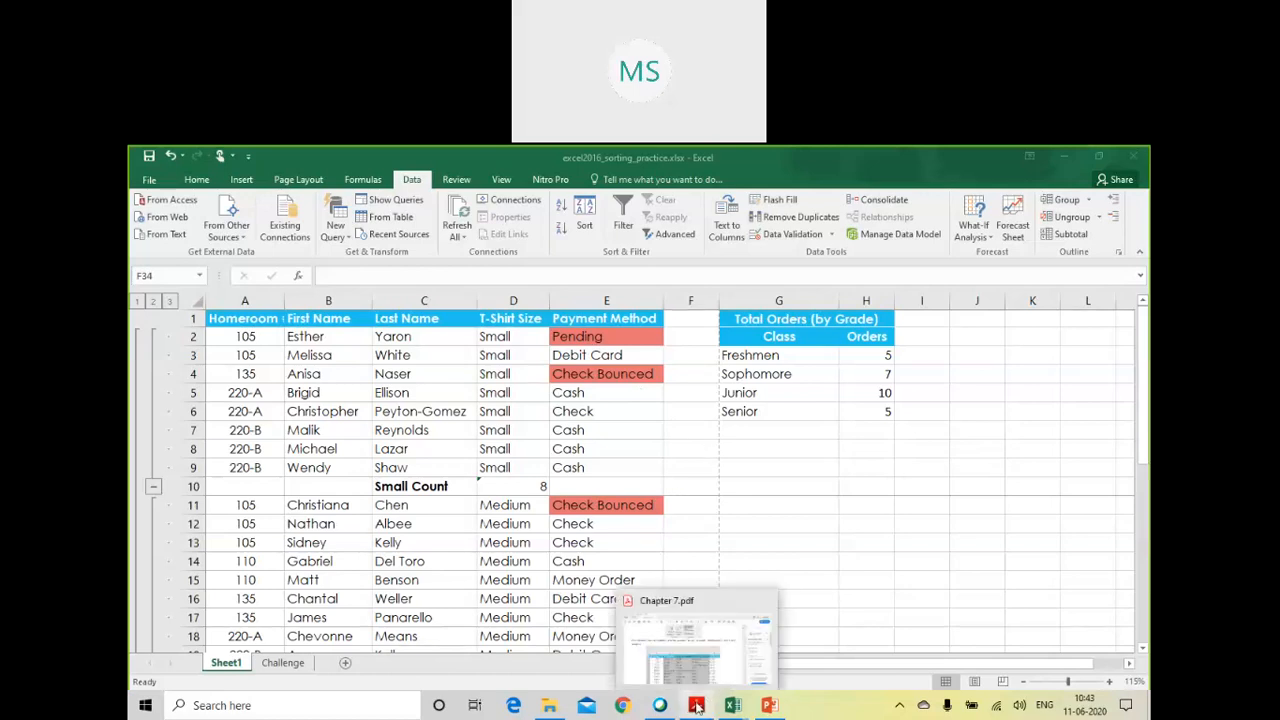
click(668, 646)
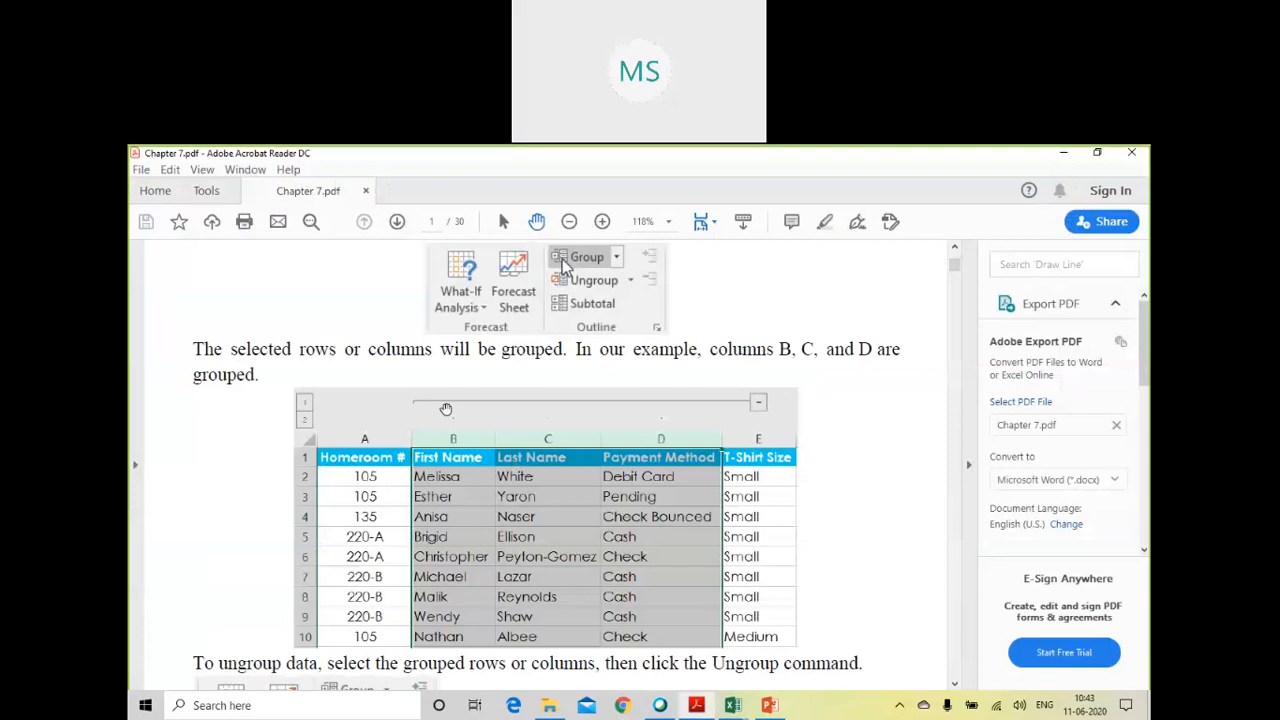
scroll(446, 409, down, 15)
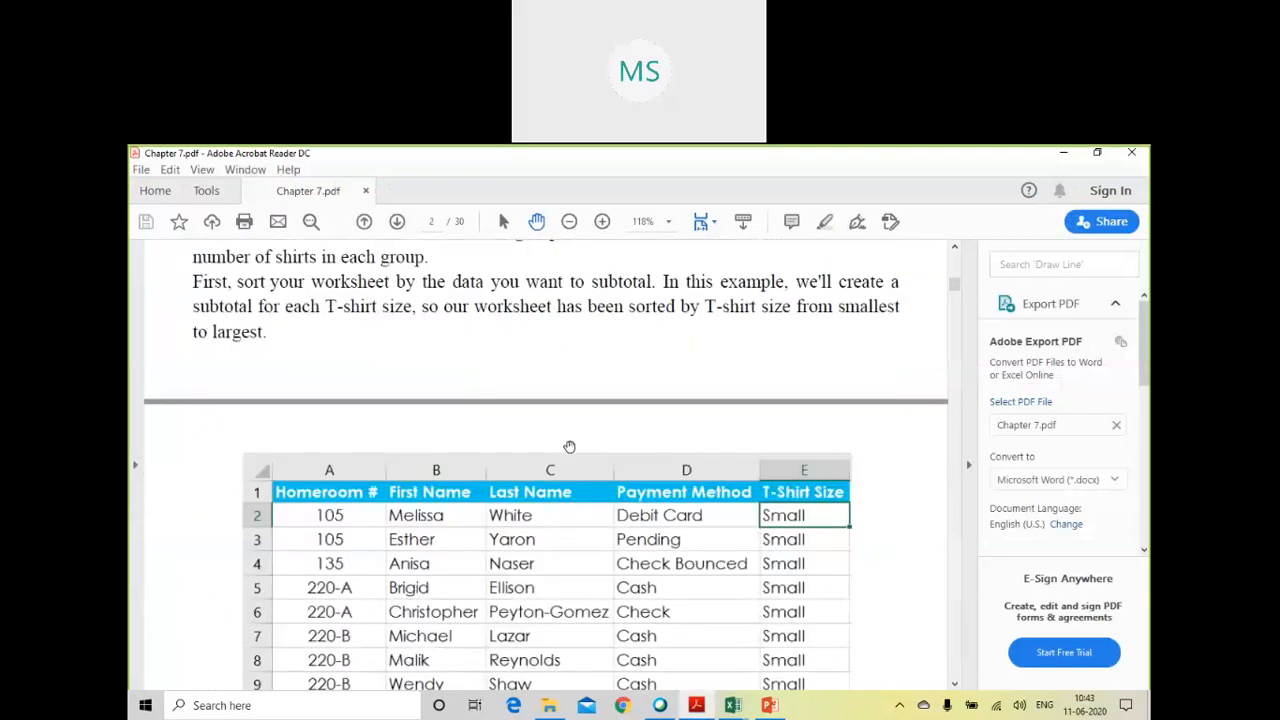
scroll(585, 474, down, 20)
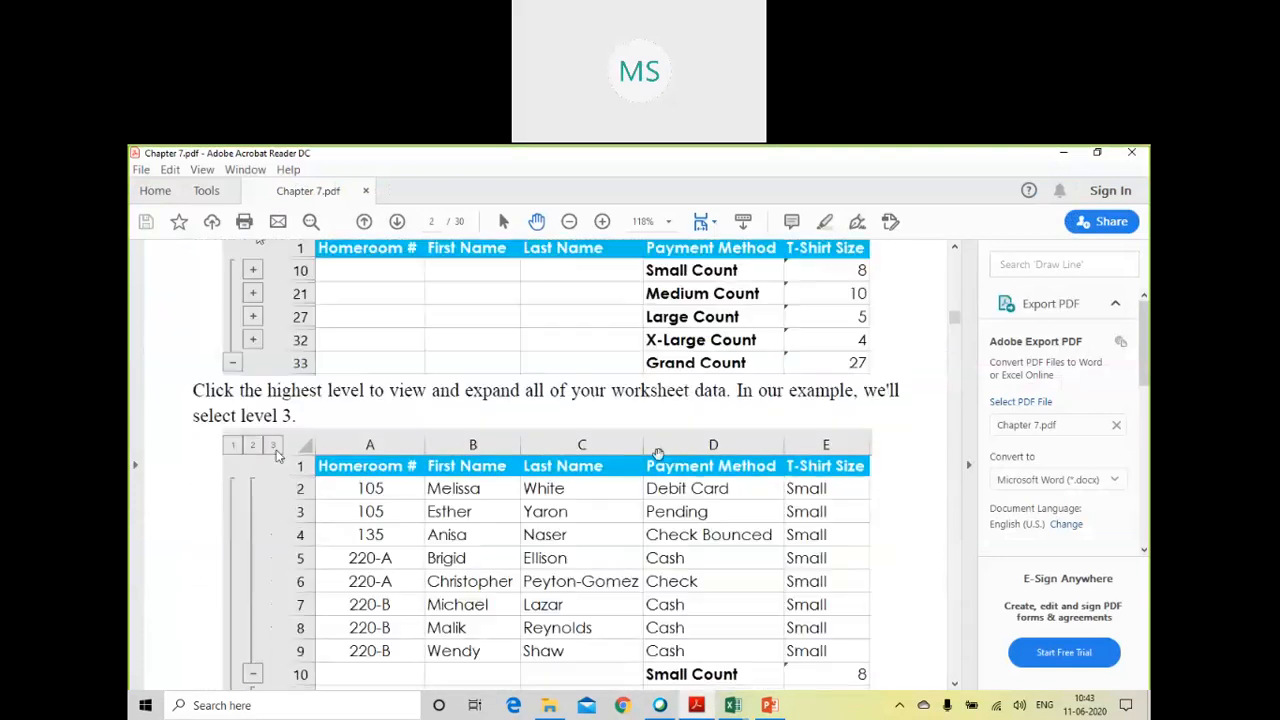
scroll(666, 466, down, 20)
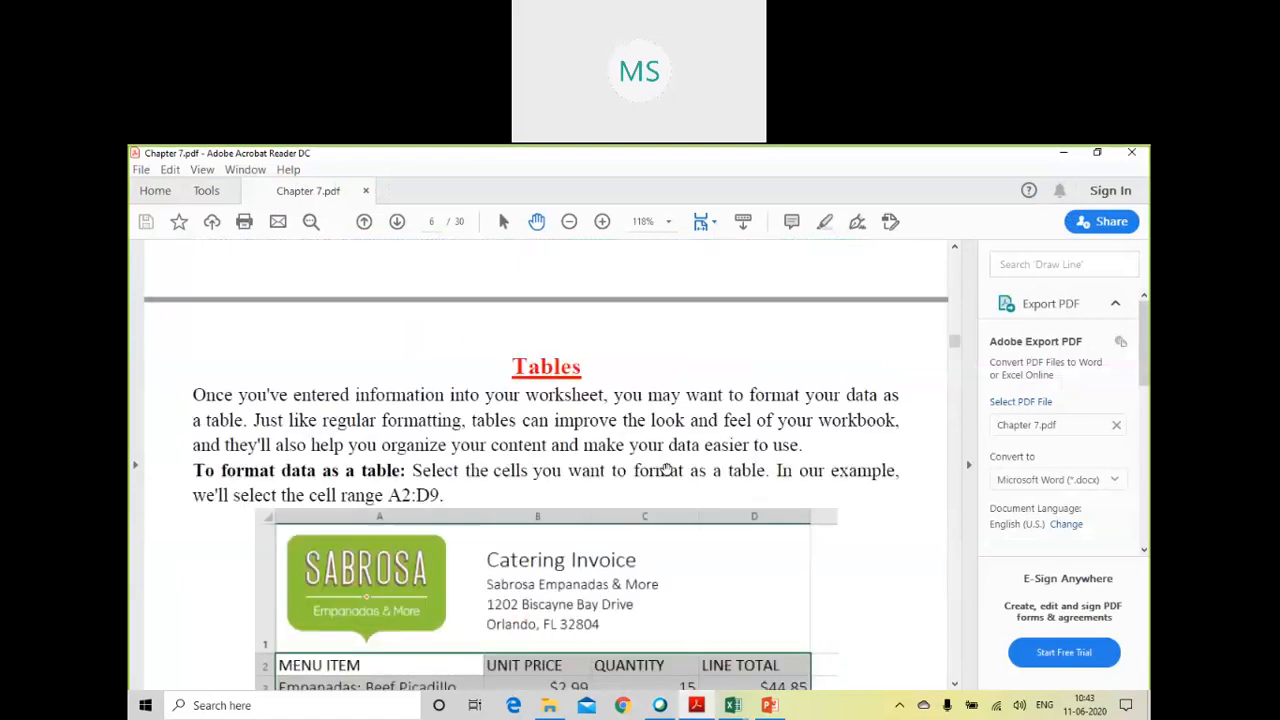
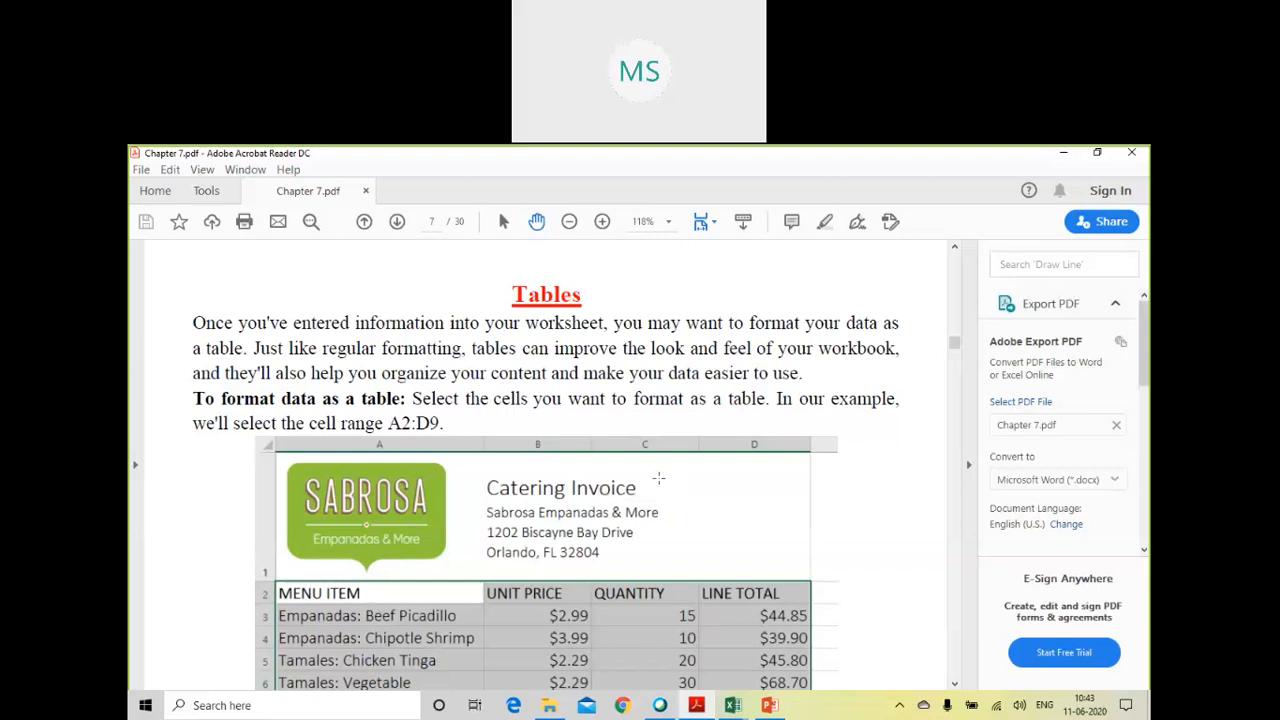
scroll(653, 585, down, 2)
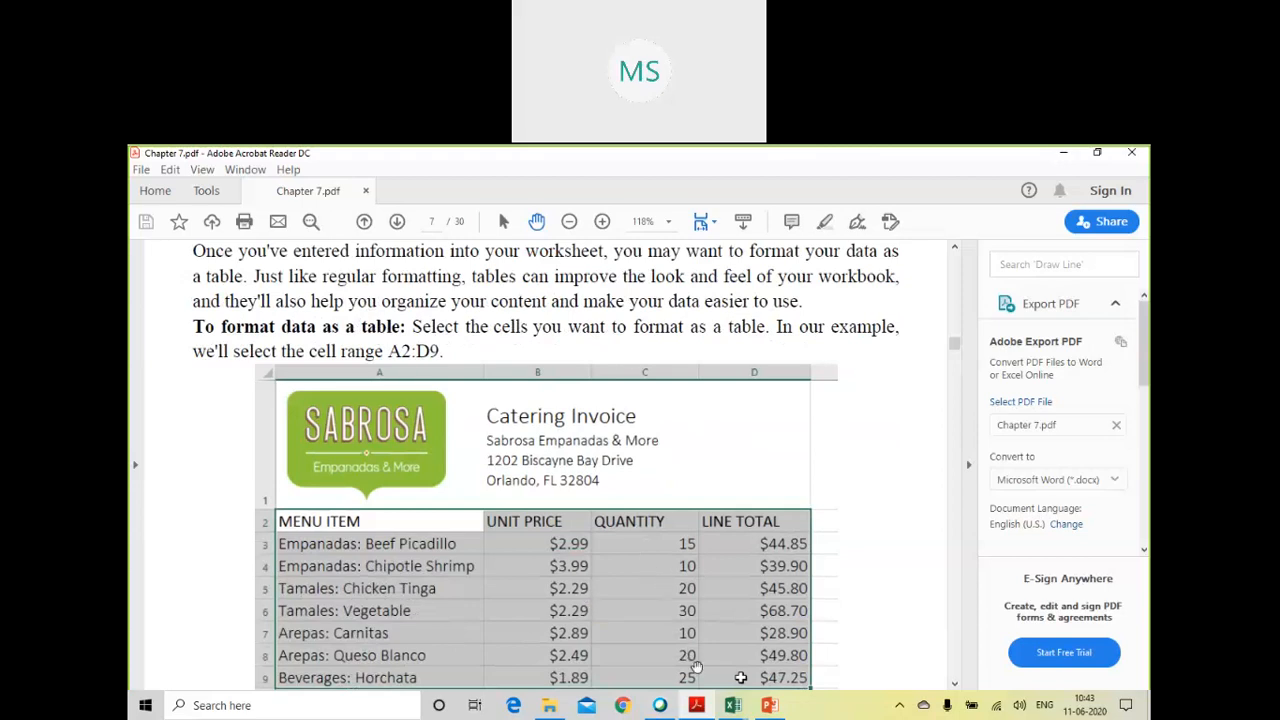
Step: Switch to the excel2016_tables_practice.xlsx workbook in Excel and nudge the Sabrosa logo slightly downward
click(741, 706)
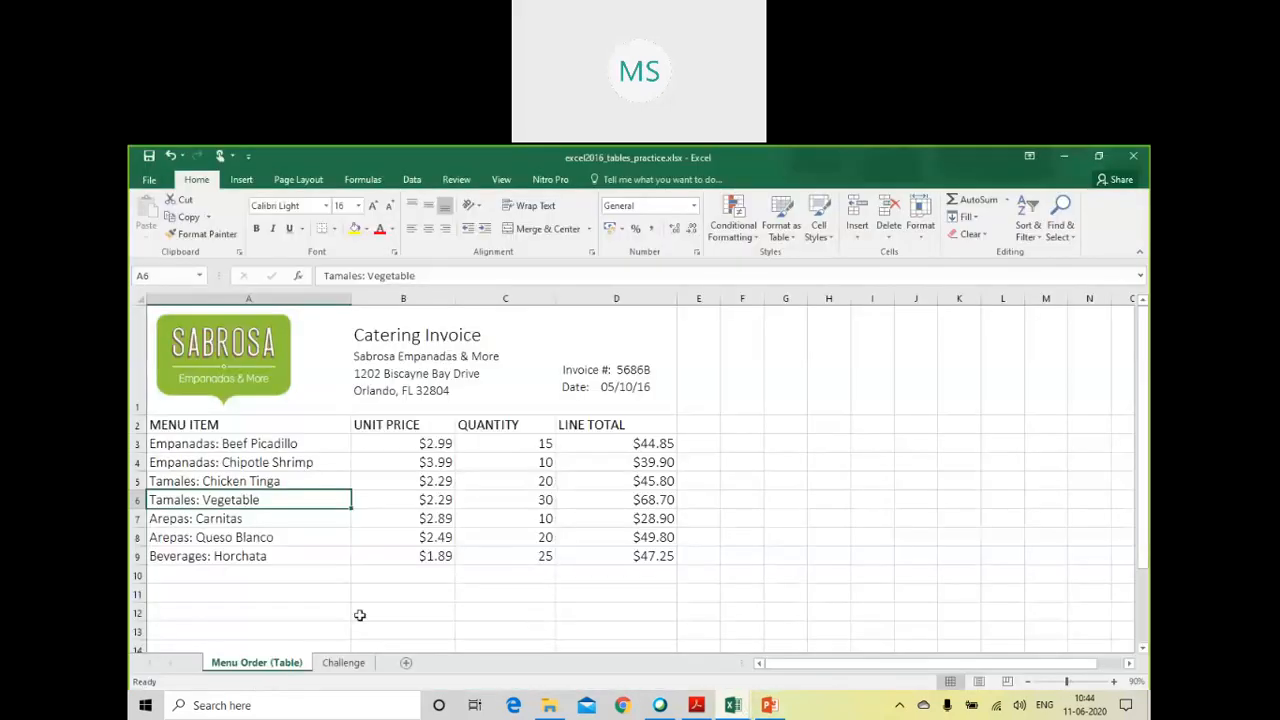
click(316, 625)
click(733, 576)
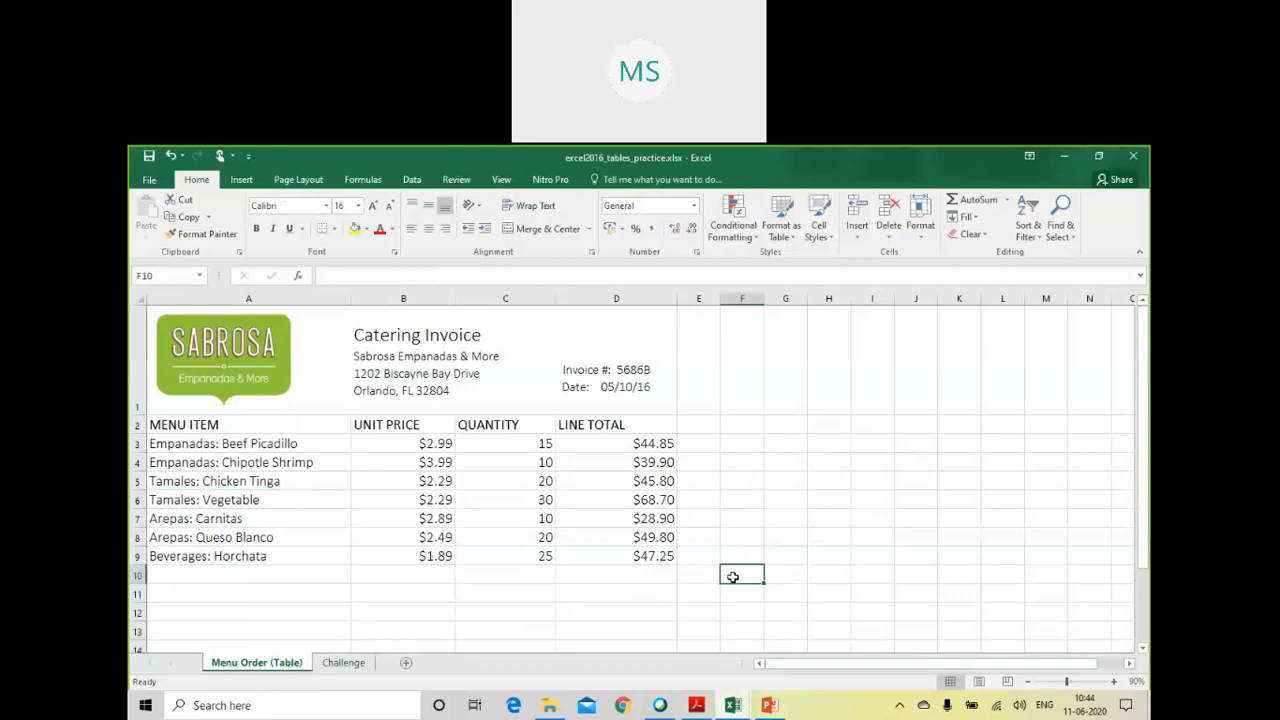
mouse_move(177, 324)
mouse_down()
mouse_move(184, 410)
mouse_move(178, 327)
mouse_up()
click(841, 607)
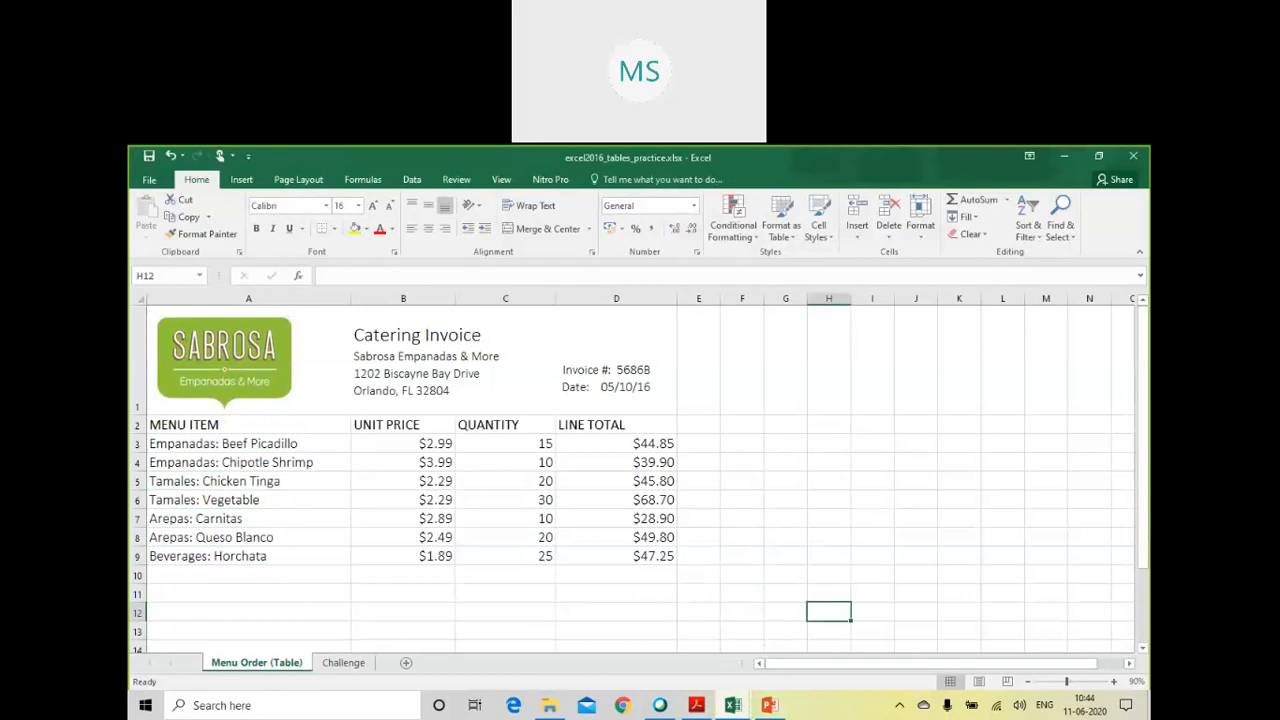
Step: Select the whole catering invoice, range A1:D9, on the Menu Order (Table) sheet
click(155, 556)
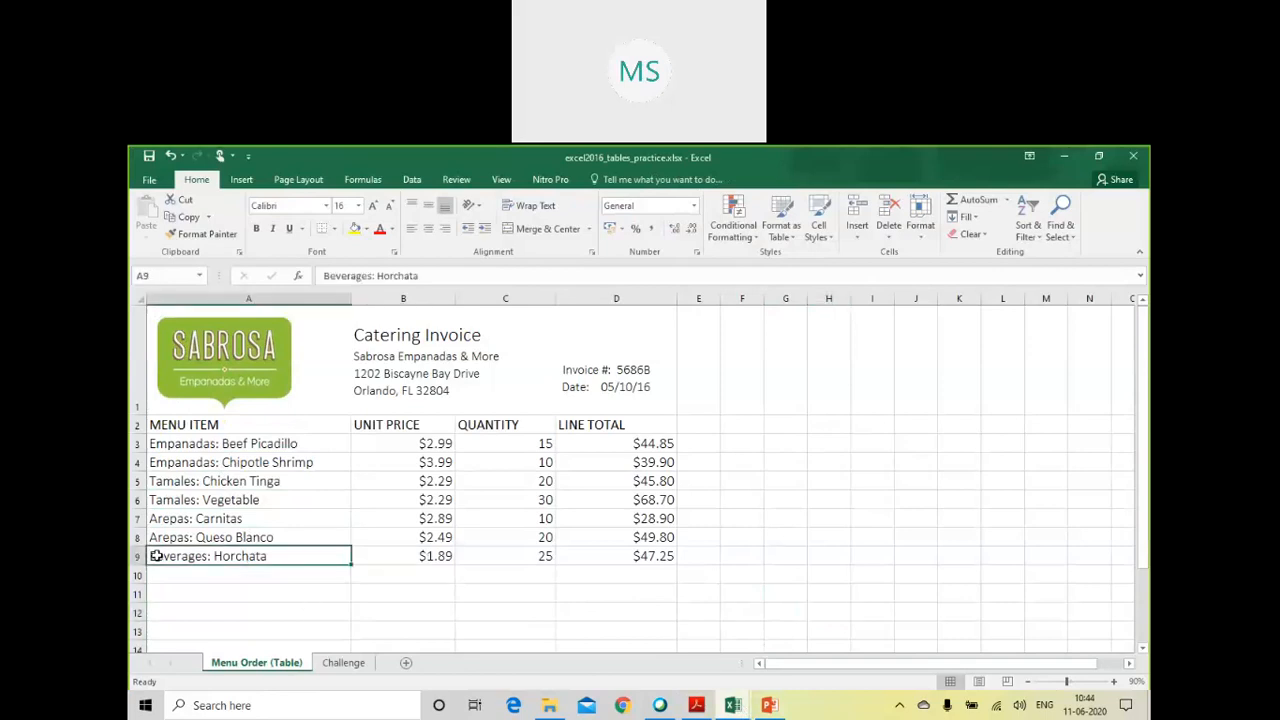
drag(260, 566, 648, 358)
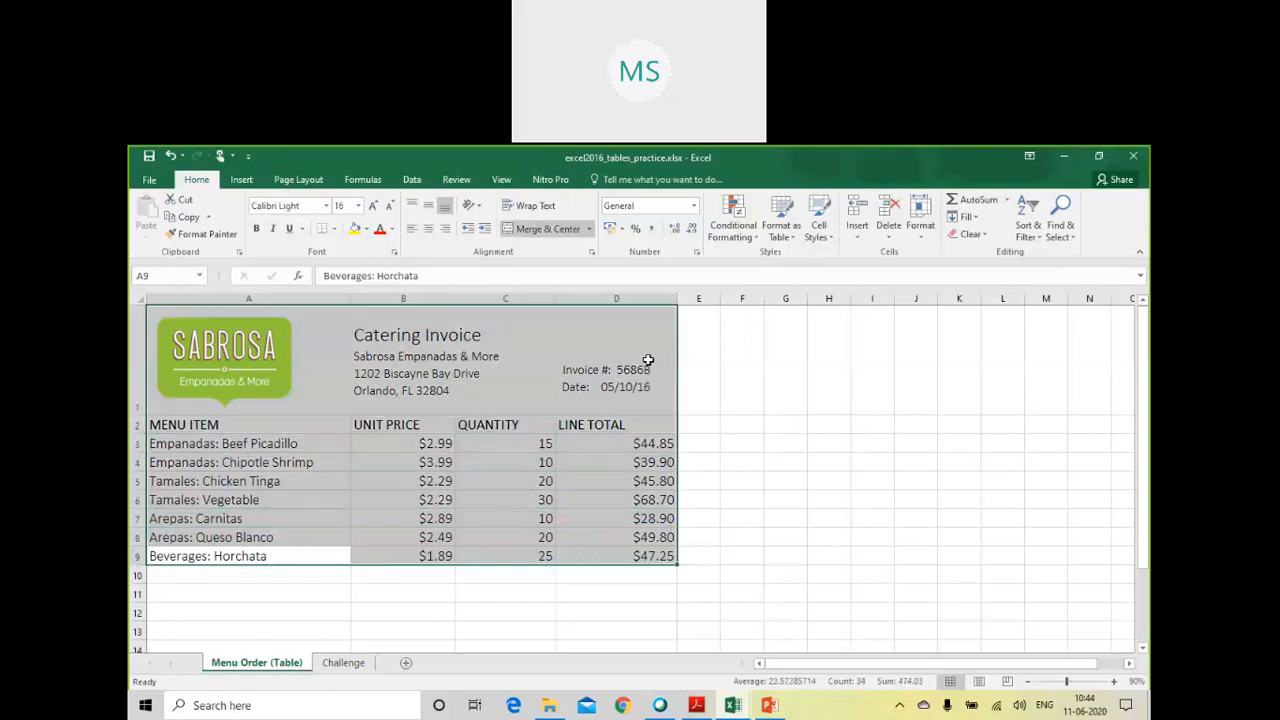
click(811, 389)
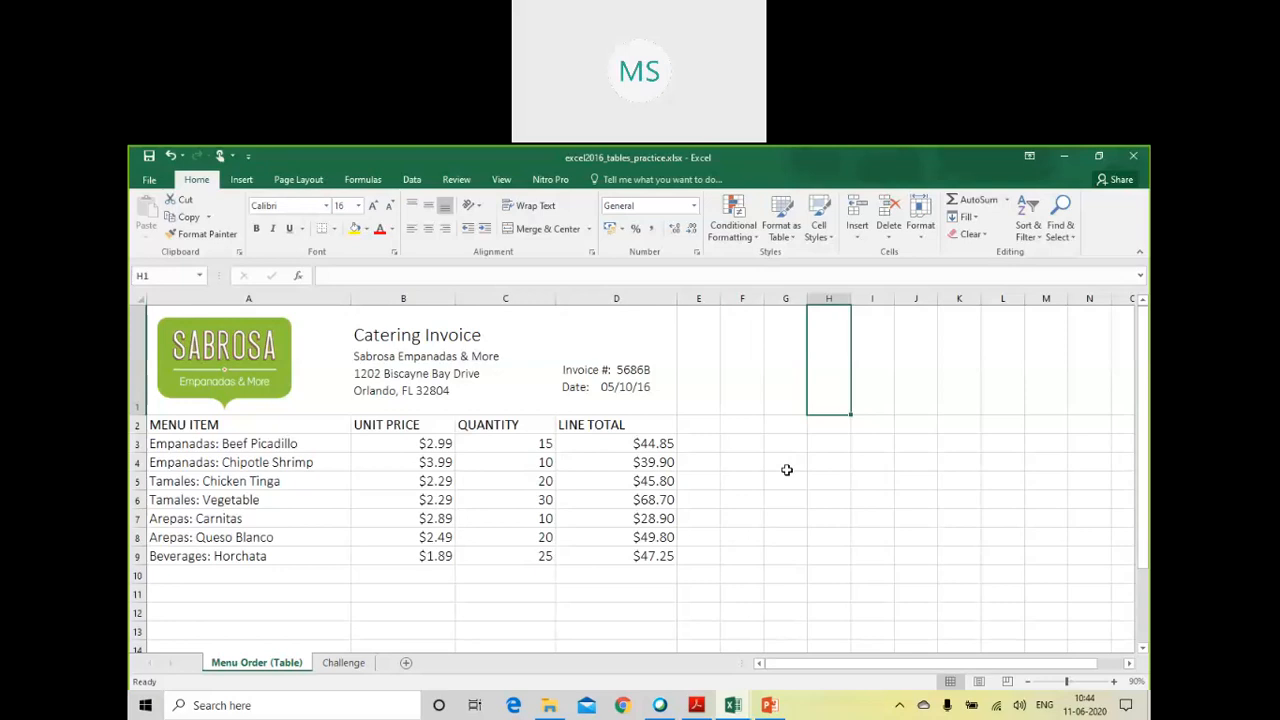
drag(638, 554, 263, 343)
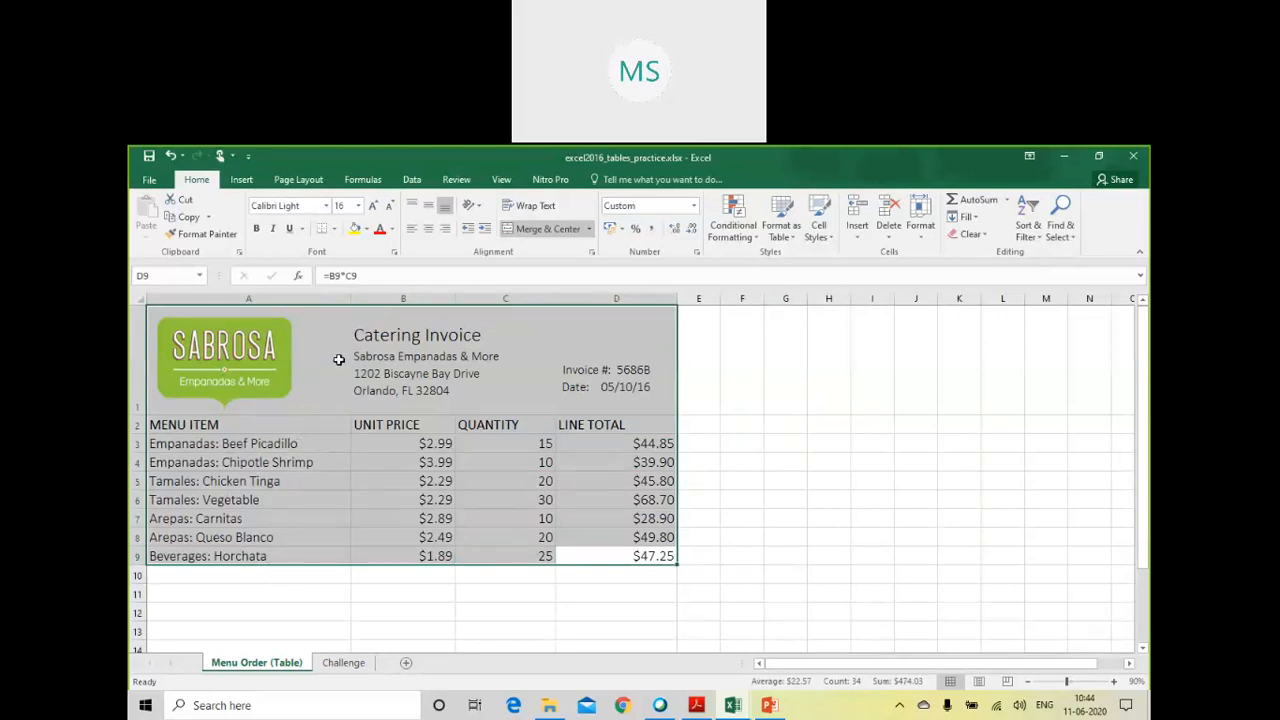
Step: Apply All Borders to the invoice range A1:D9 and undo the borders
click(242, 180)
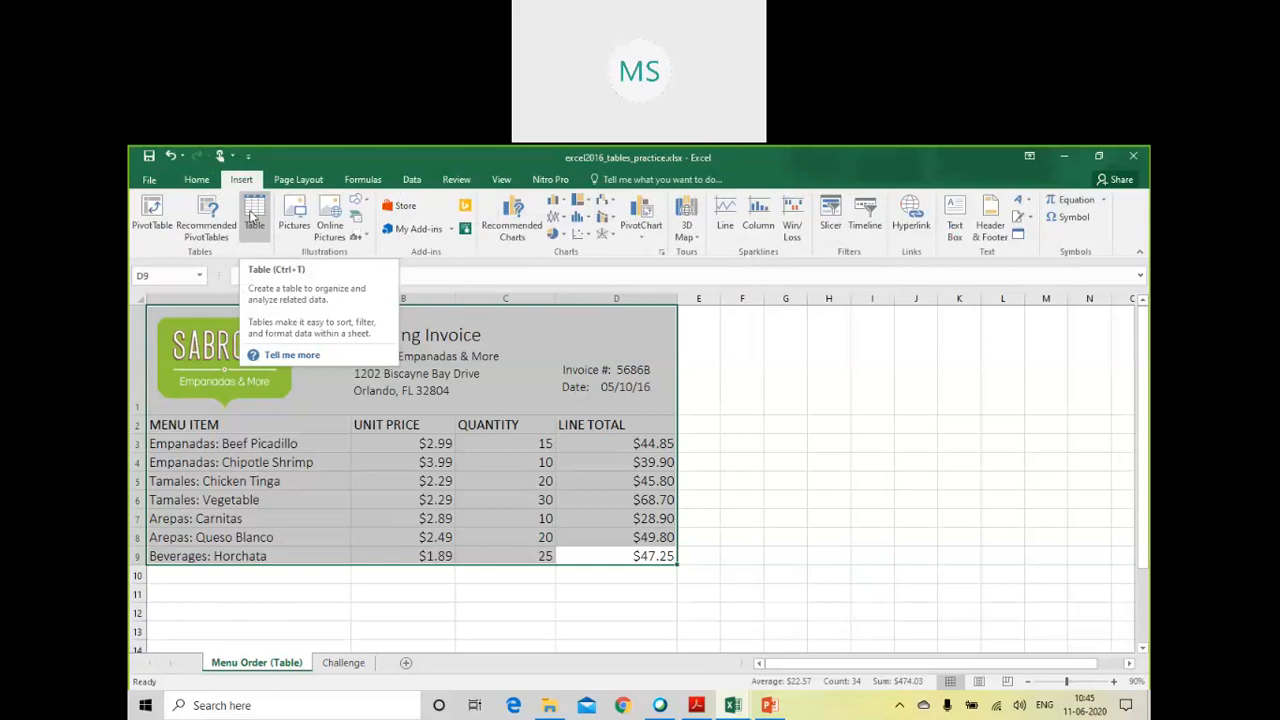
click(197, 183)
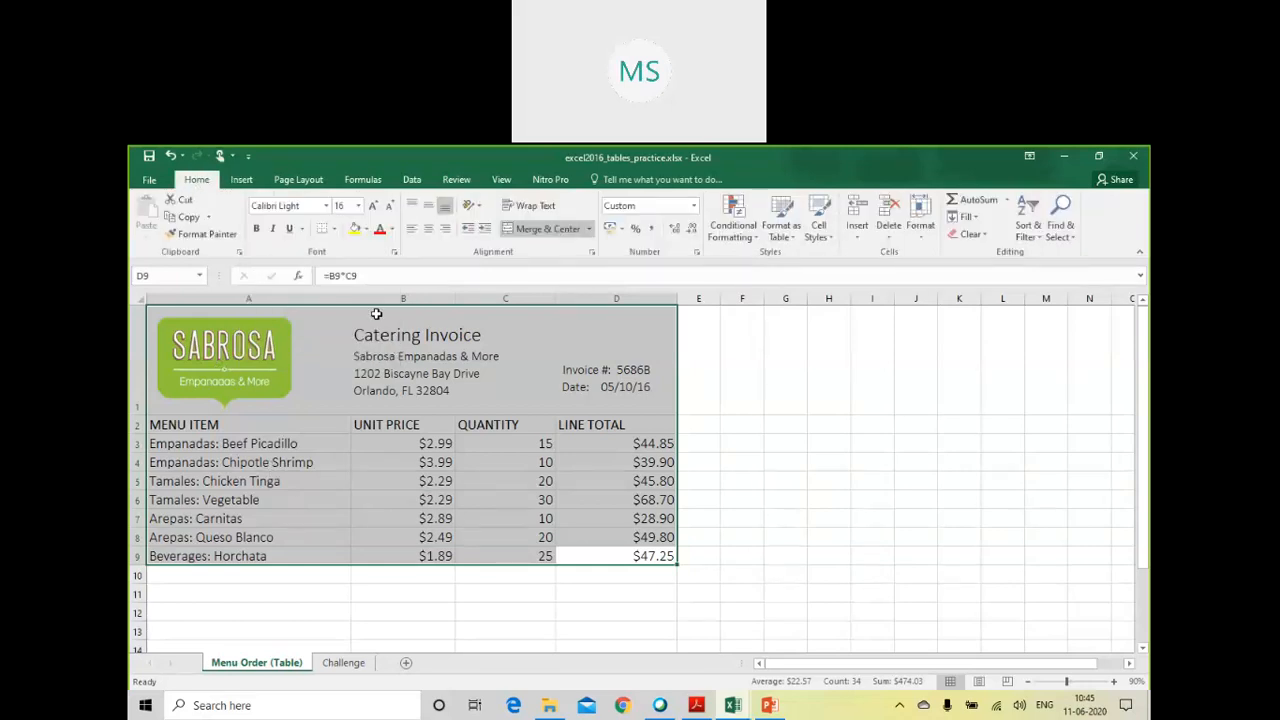
click(335, 229)
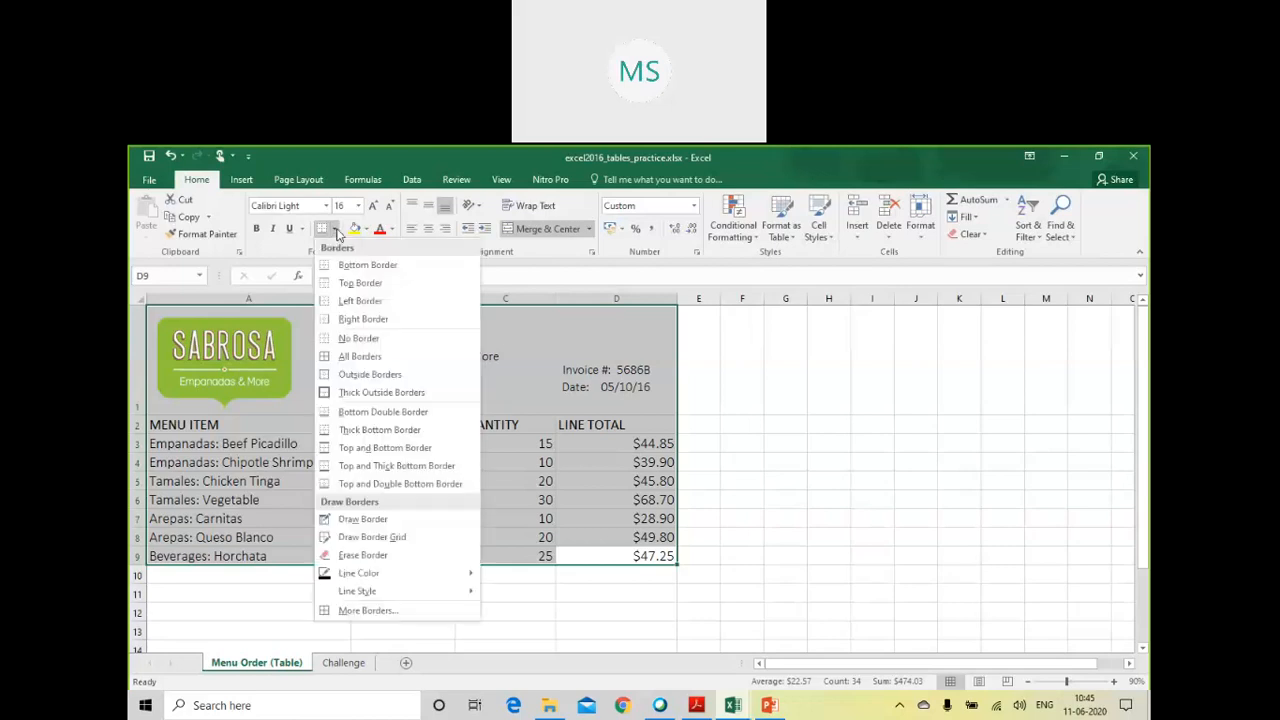
click(364, 358)
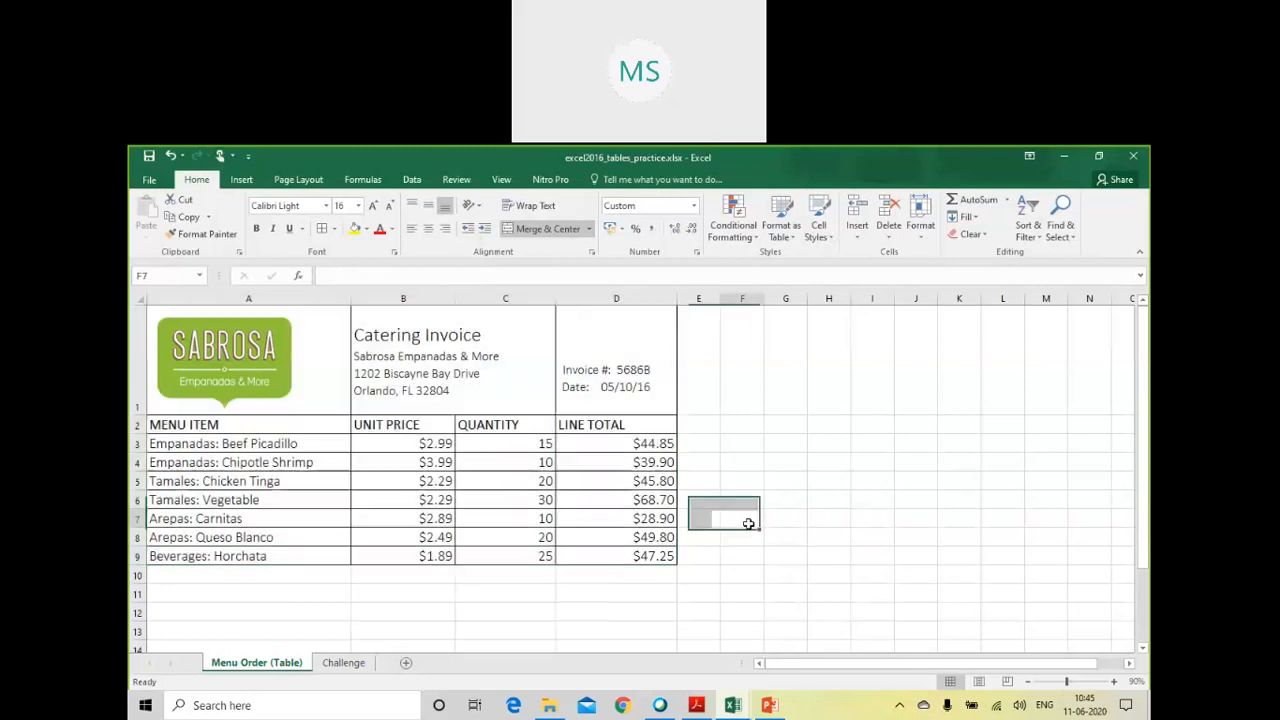
click(741, 518)
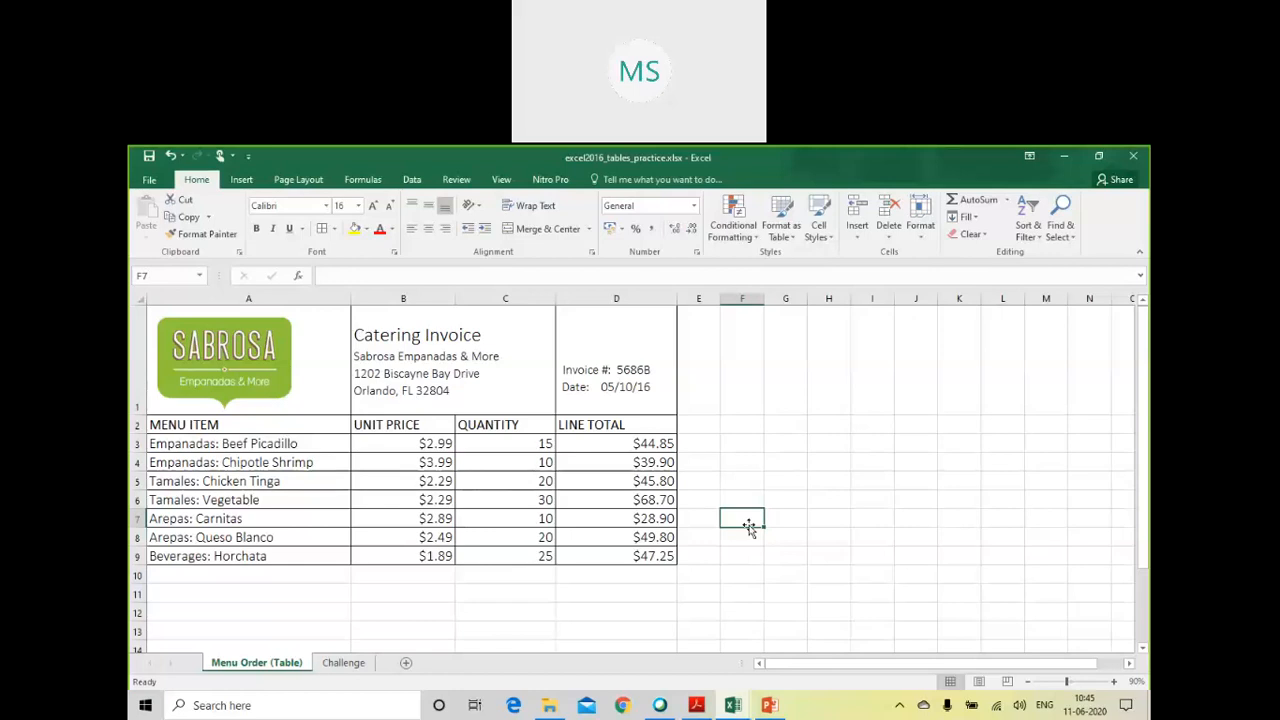
key(ctrl+z)
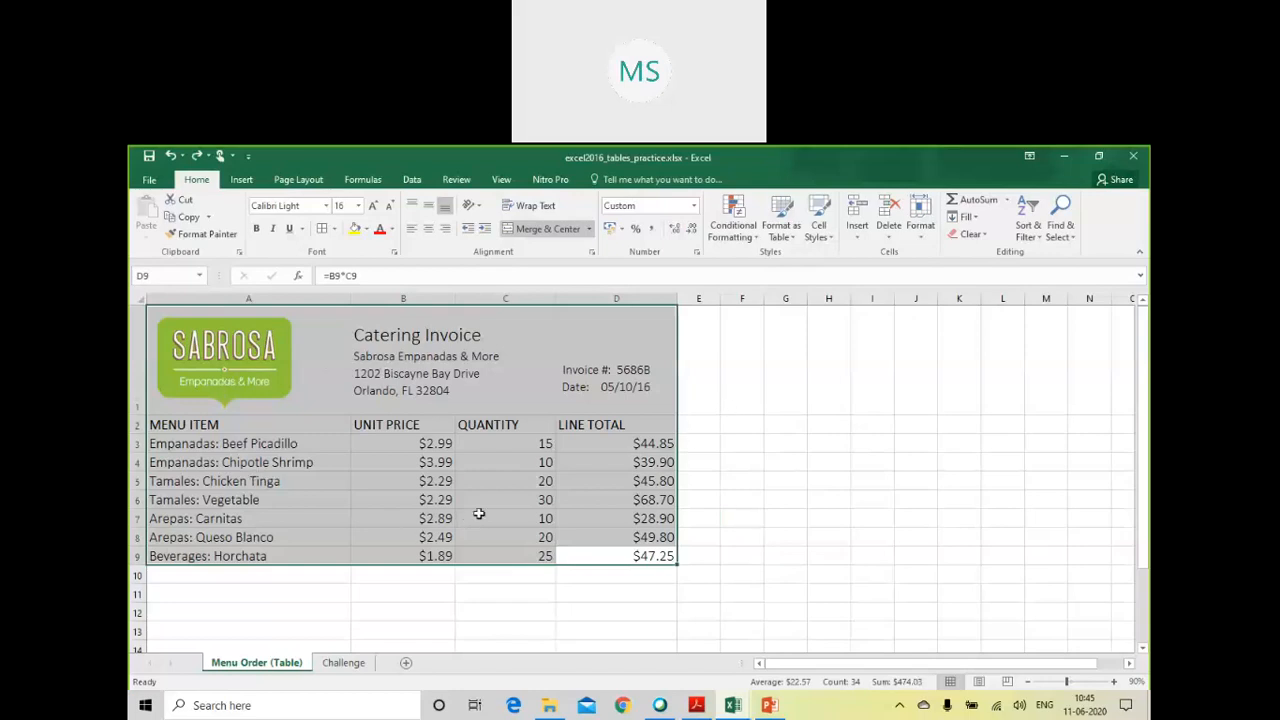
Step: Create a table from A1:D9 without the headers option and undo the conversion
click(244, 179)
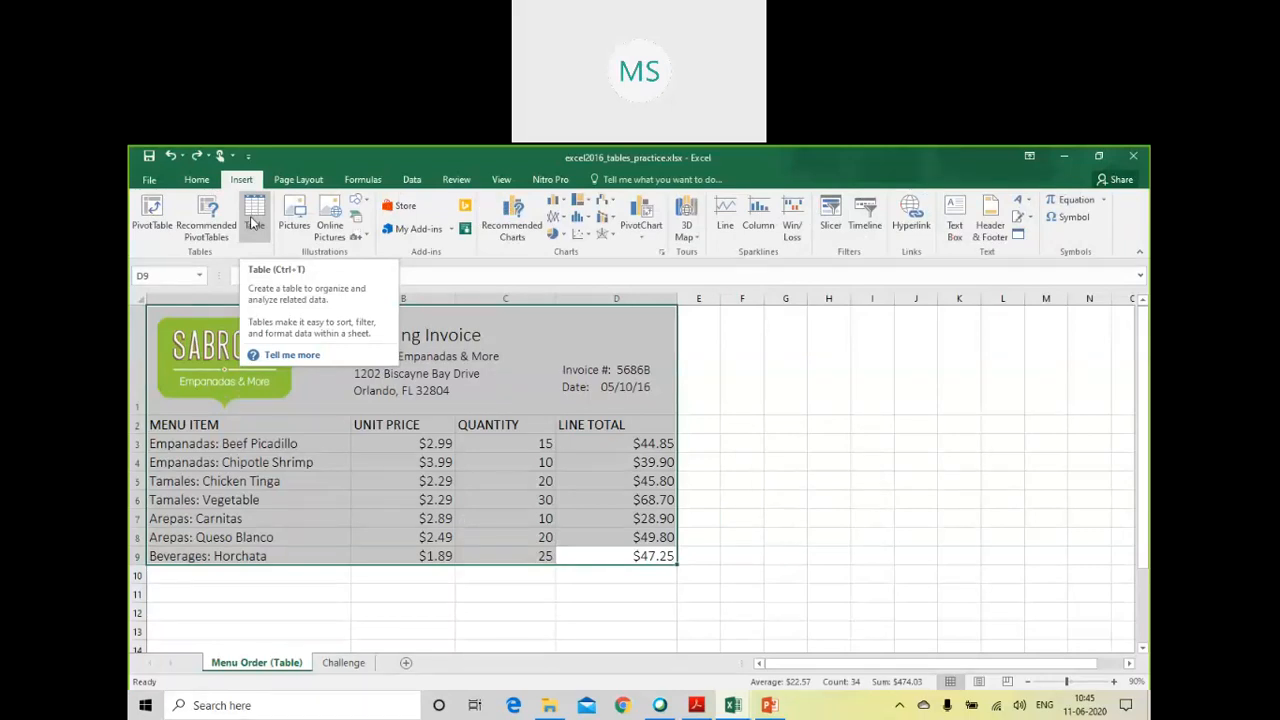
click(254, 215)
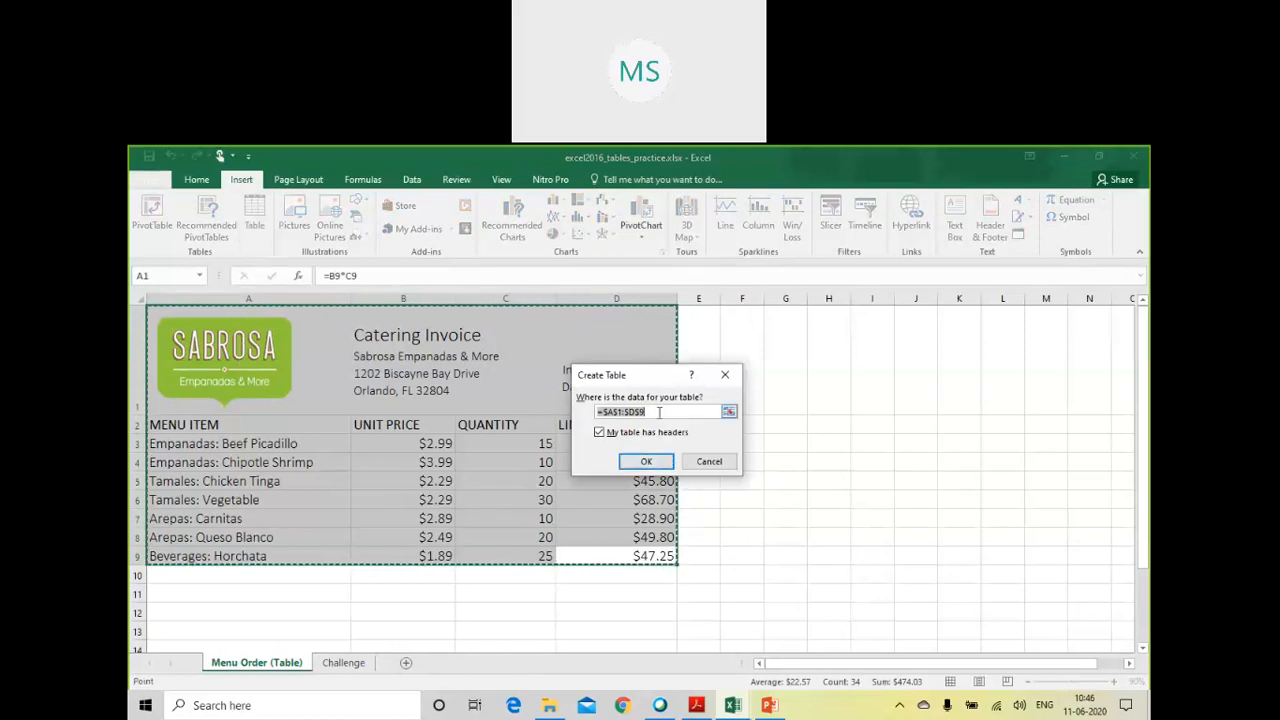
click(599, 433)
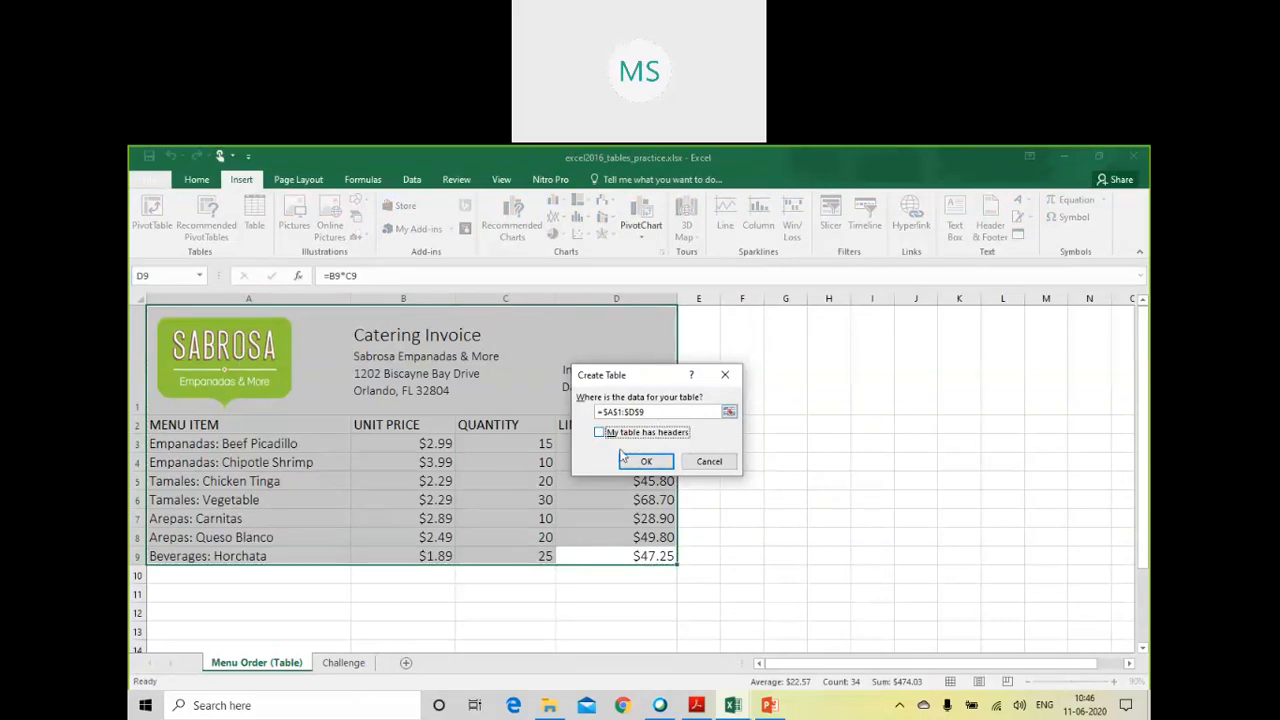
click(645, 462)
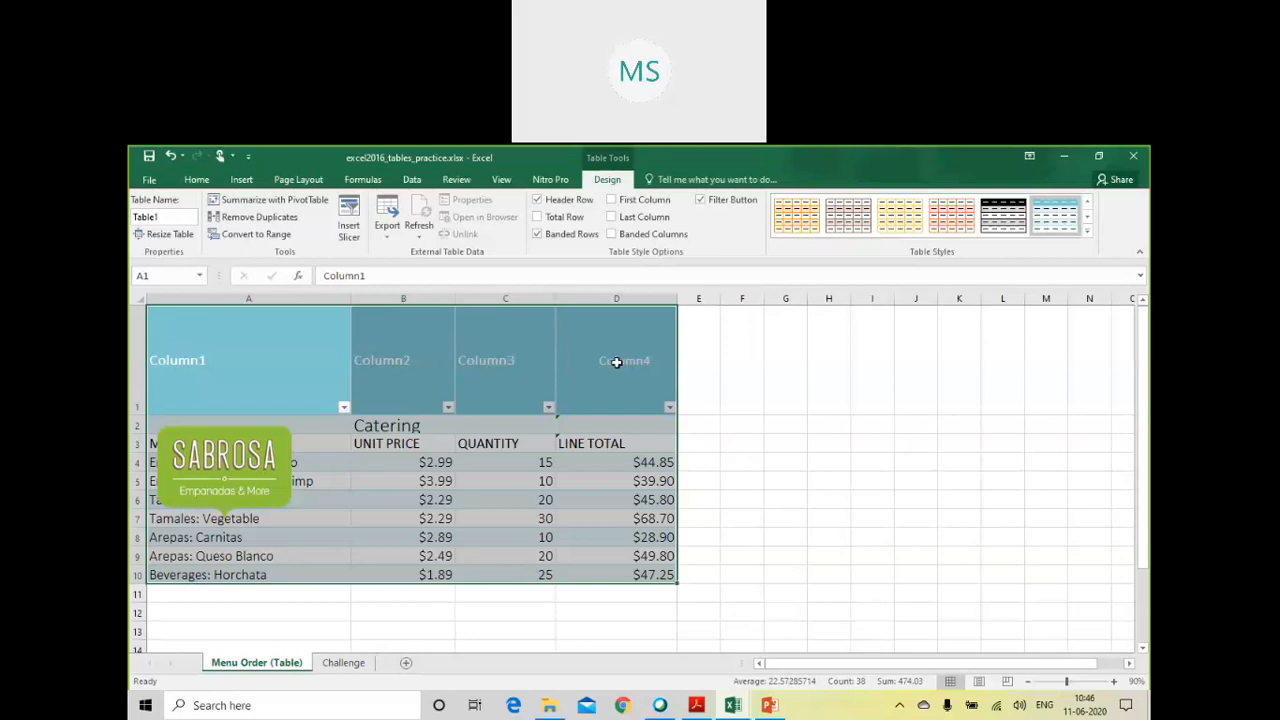
key(ctrl+z)
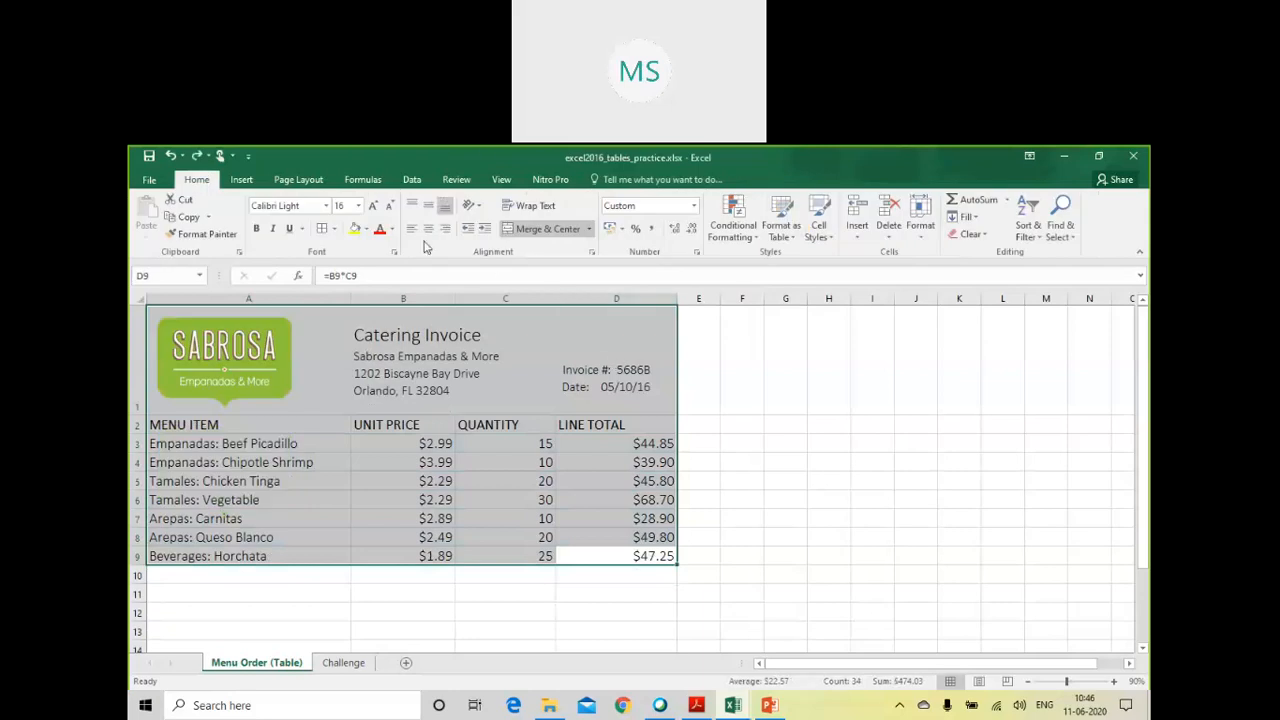
Step: Create a table from A1:D9 with its first row as headers, and select the rows A2:D9 within it
click(248, 180)
click(256, 216)
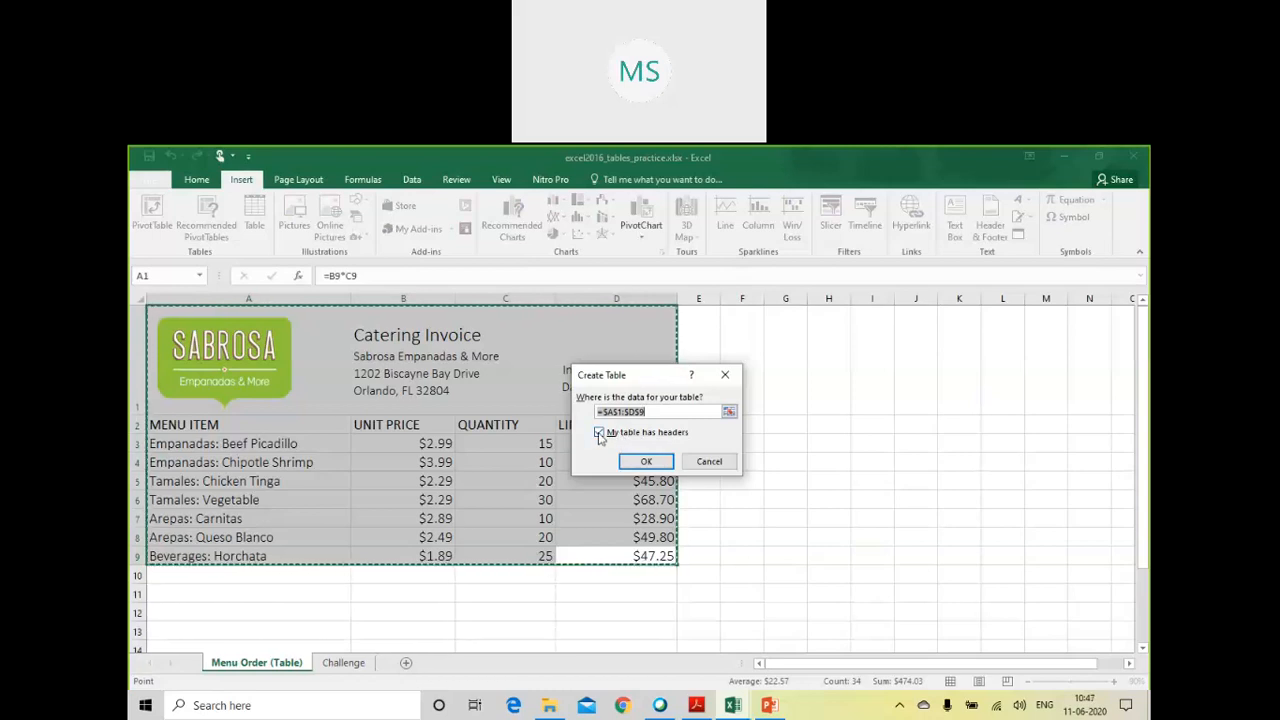
click(600, 434)
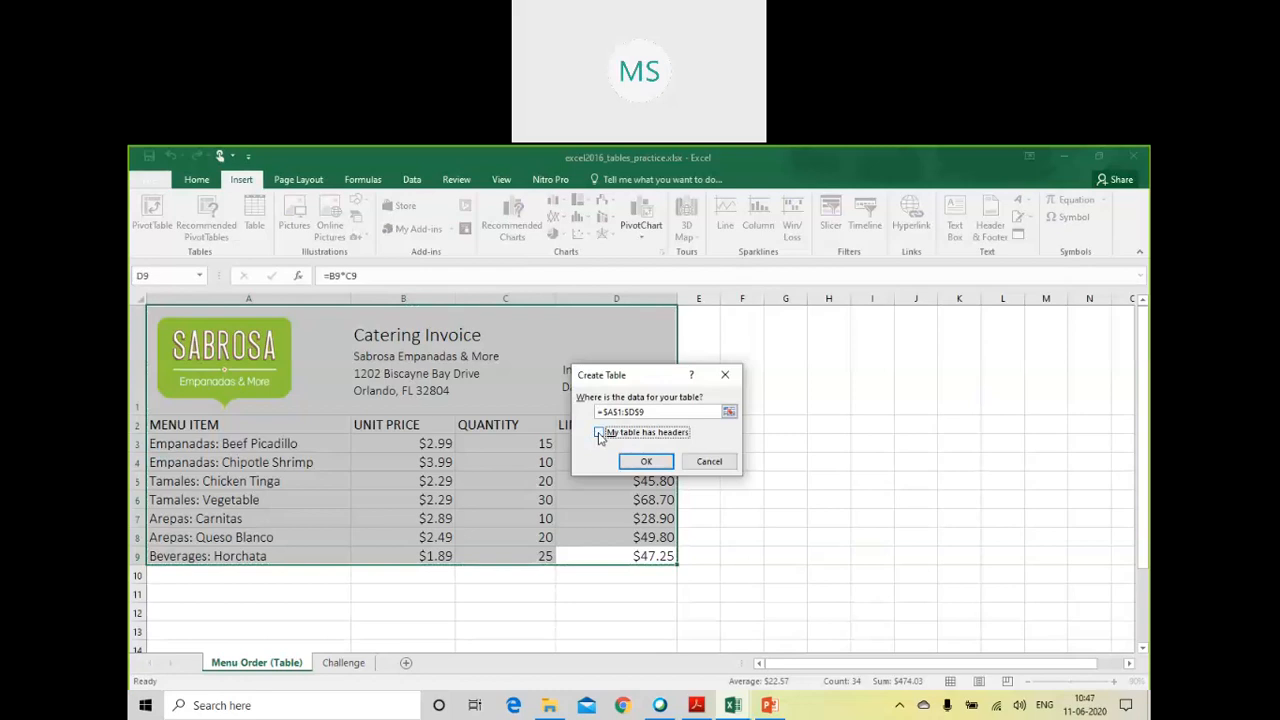
click(599, 434)
click(648, 461)
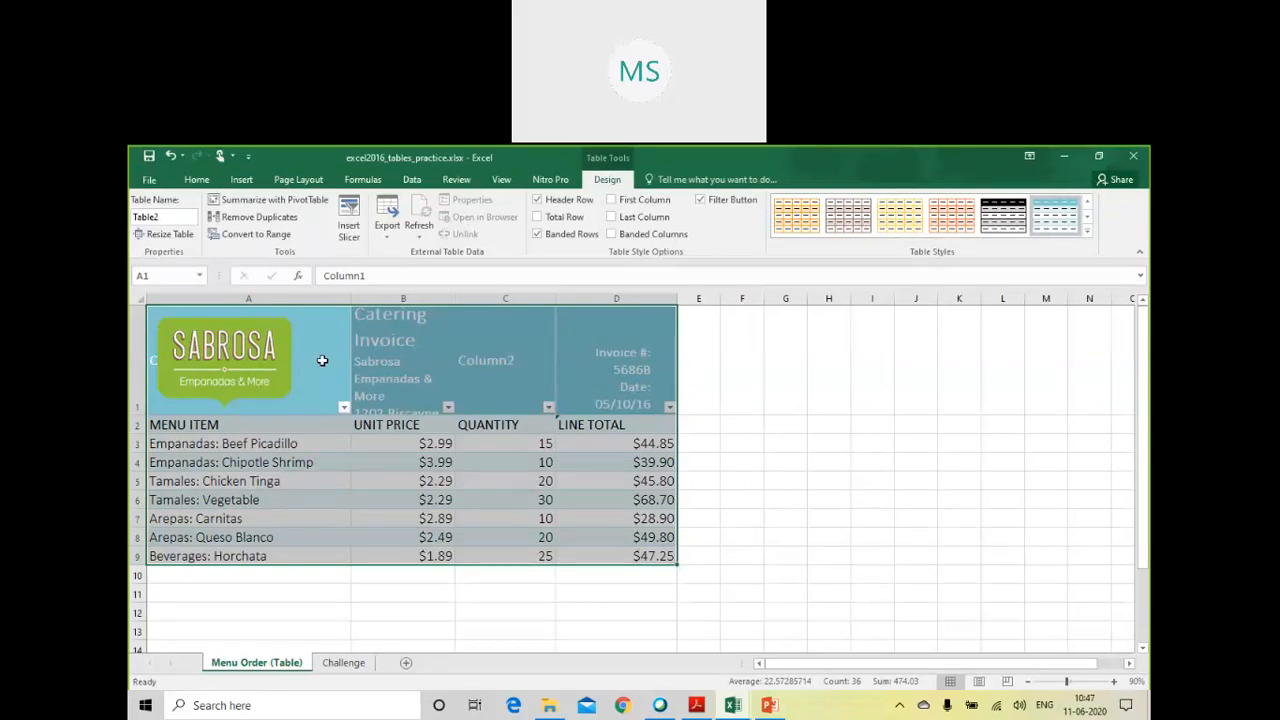
click(307, 478)
drag(256, 428, 601, 555)
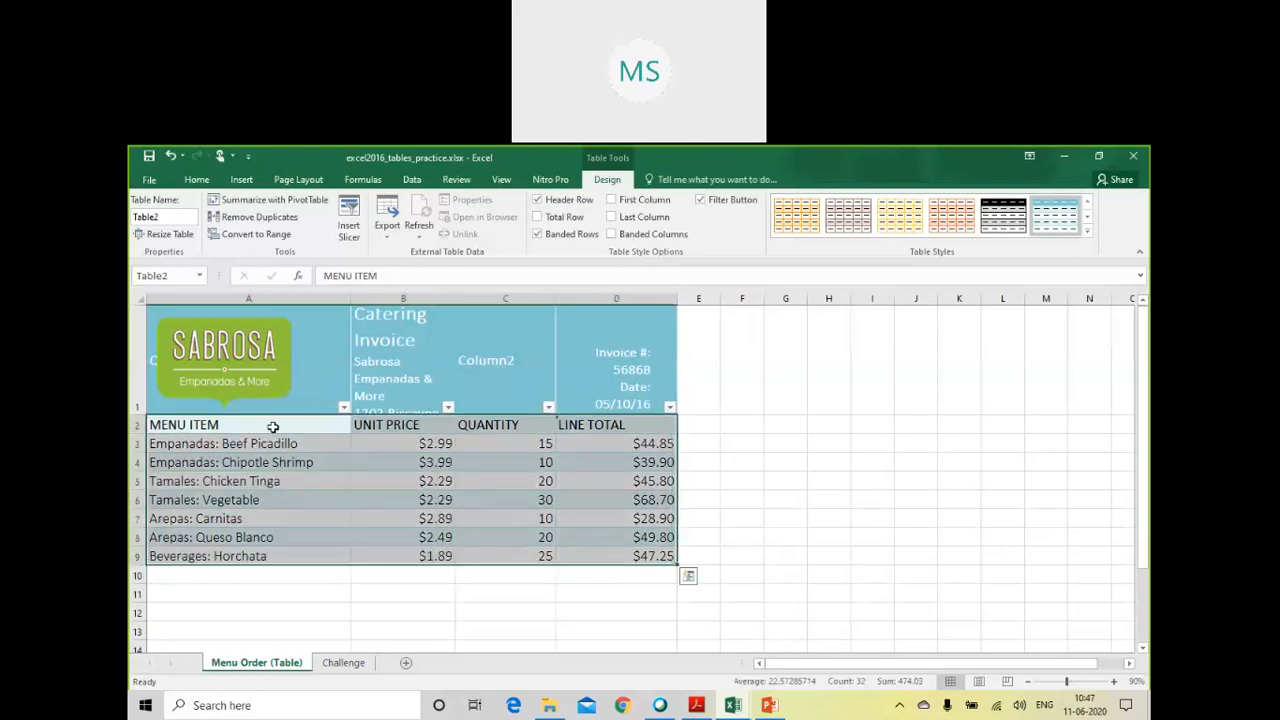
Step: Undo the table conversion of A1:D9 and highlight only the menu item rows A2:D9
key(ctrl+z)
click(449, 524)
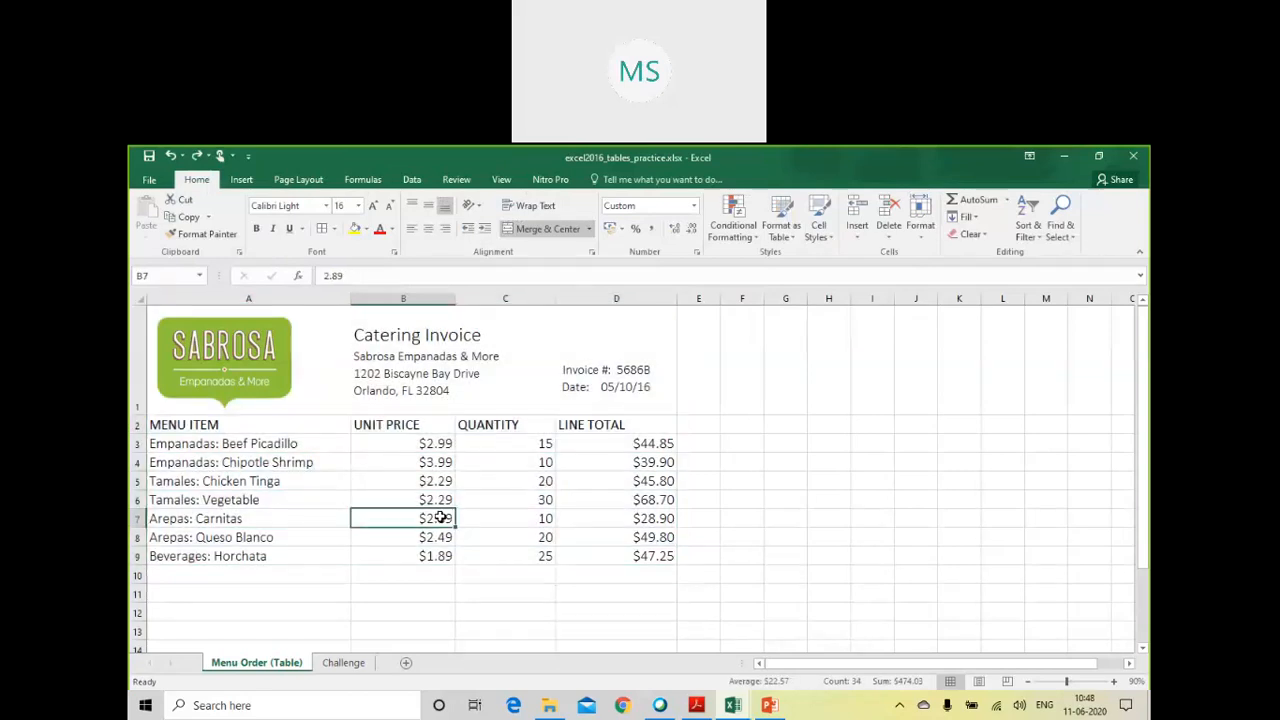
click(192, 430)
drag(195, 440, 645, 555)
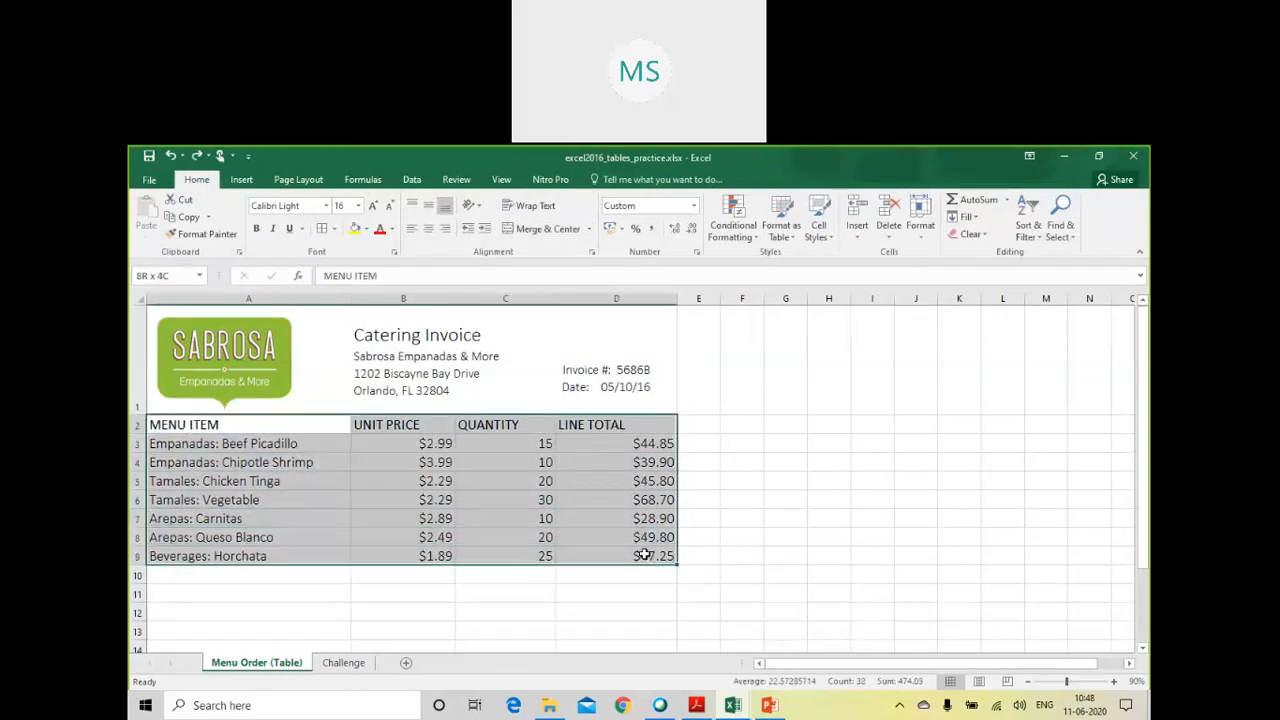
click(623, 500)
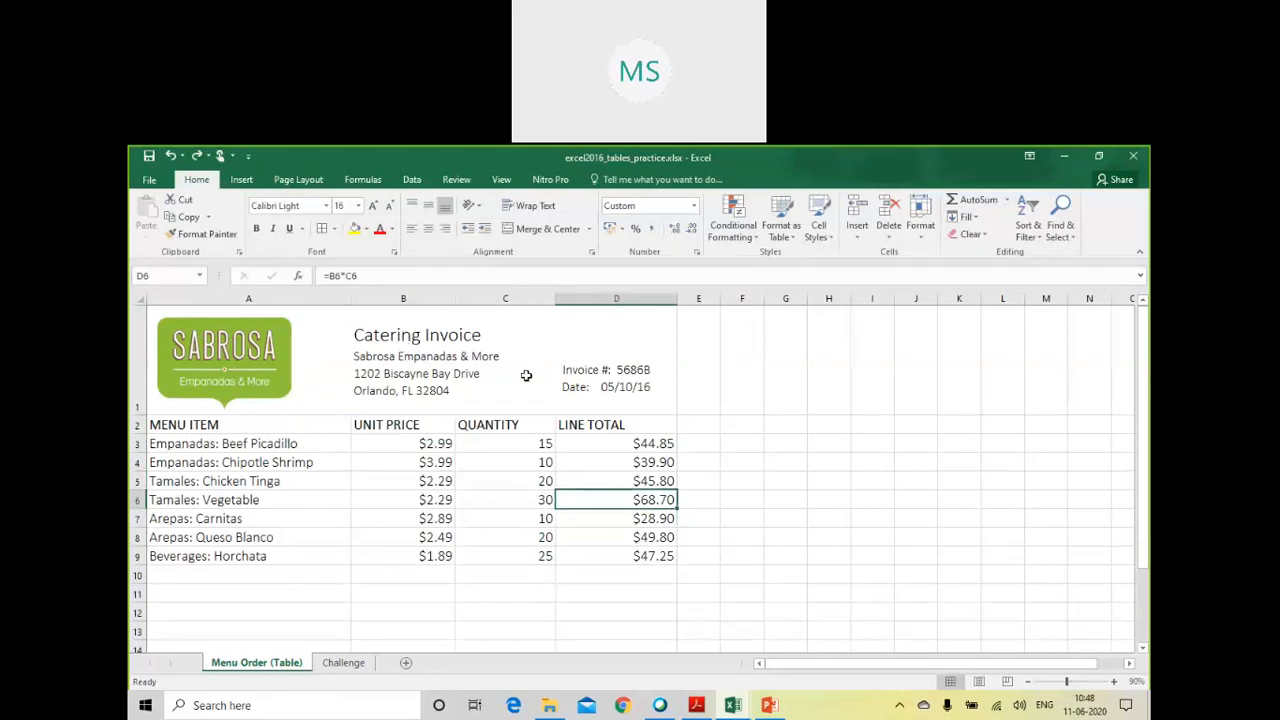
click(410, 503)
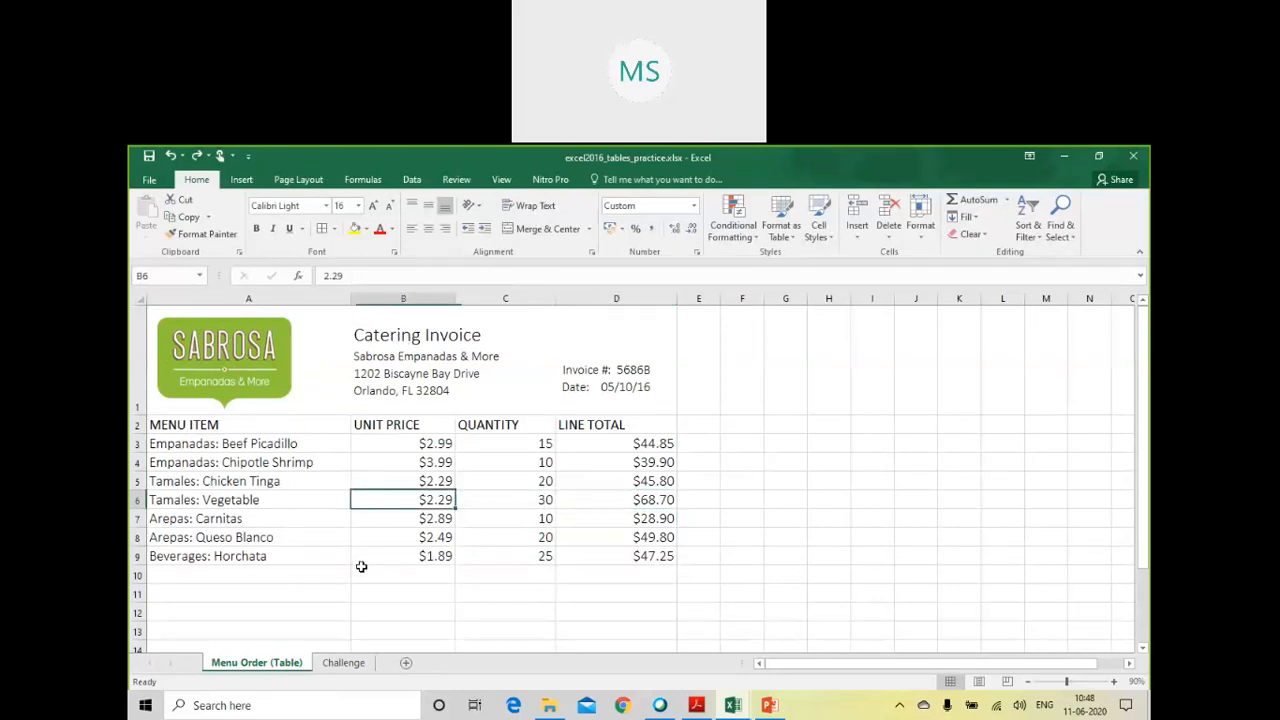
Step: Create a table from A2:D9 with its first row, MENU ITEM to LINE TOTAL, as headers
click(236, 427)
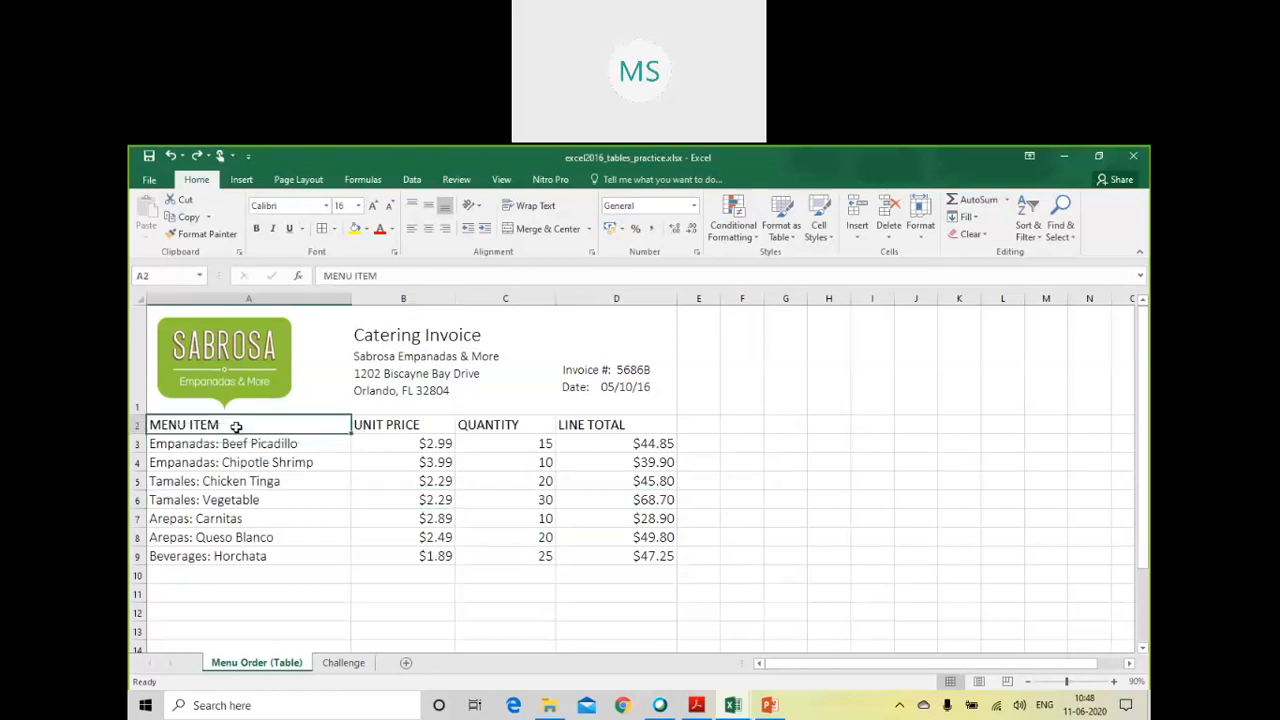
drag(236, 427, 620, 558)
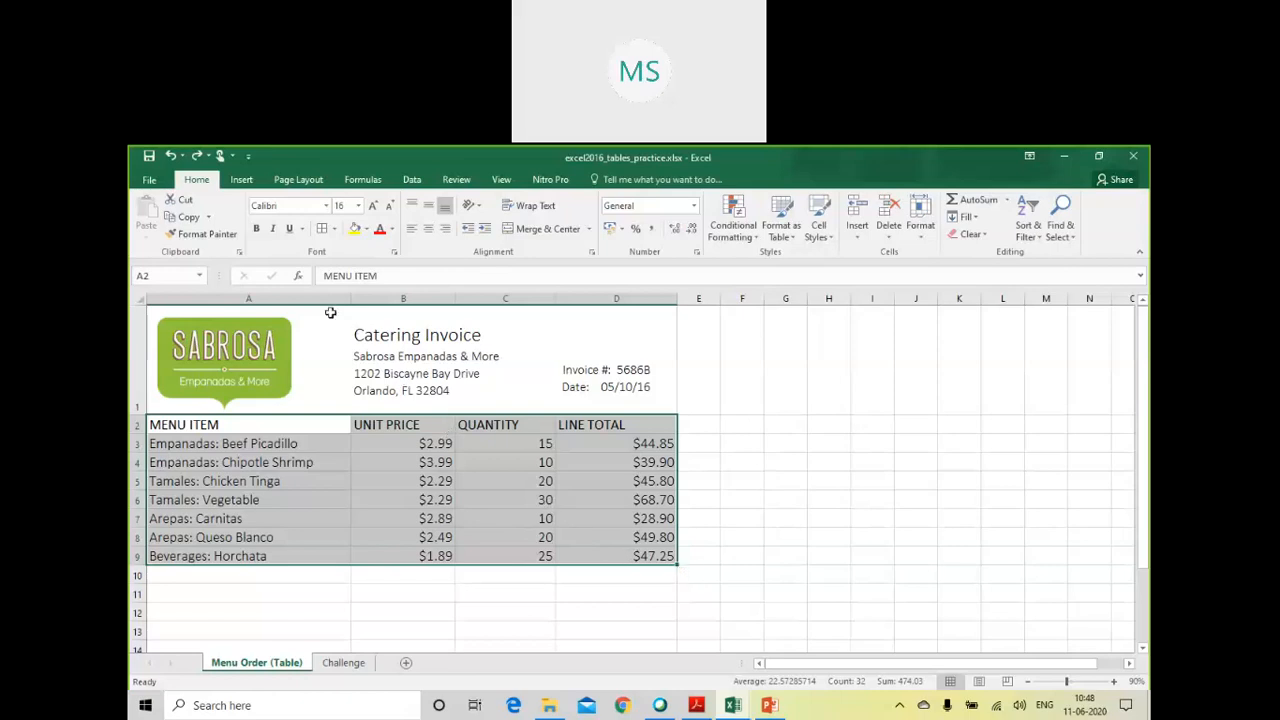
click(243, 181)
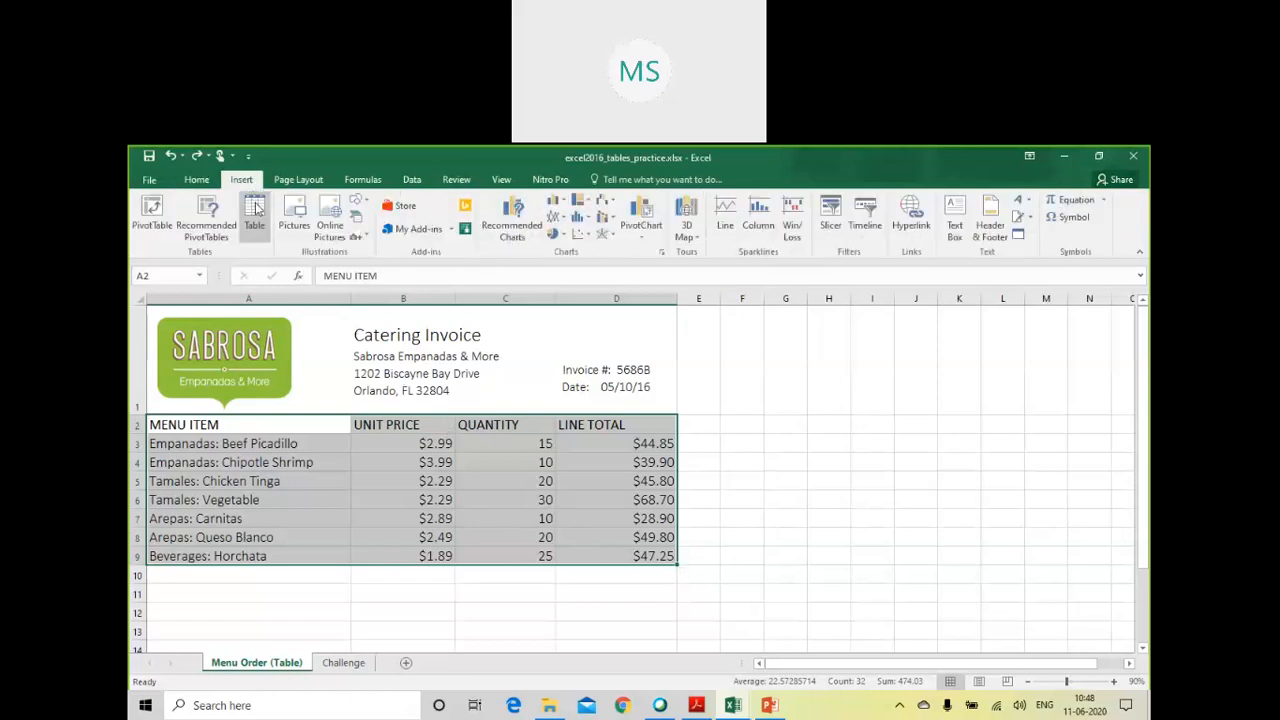
click(256, 210)
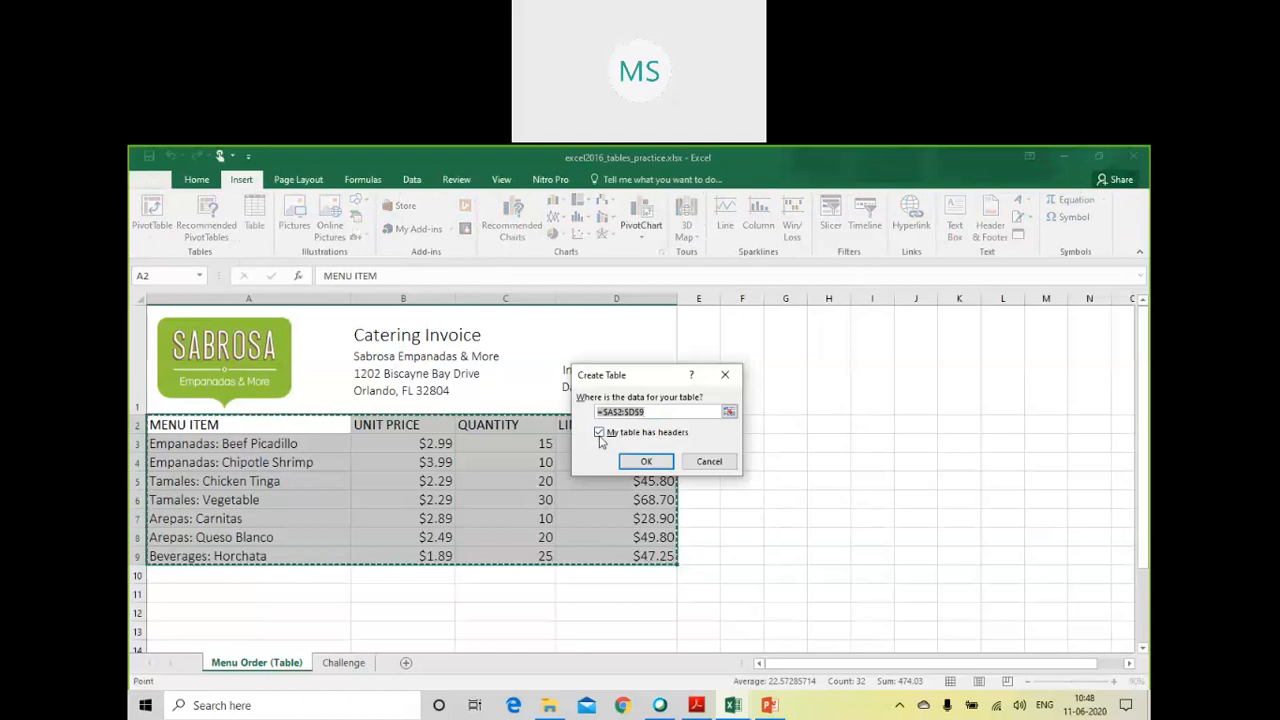
click(656, 463)
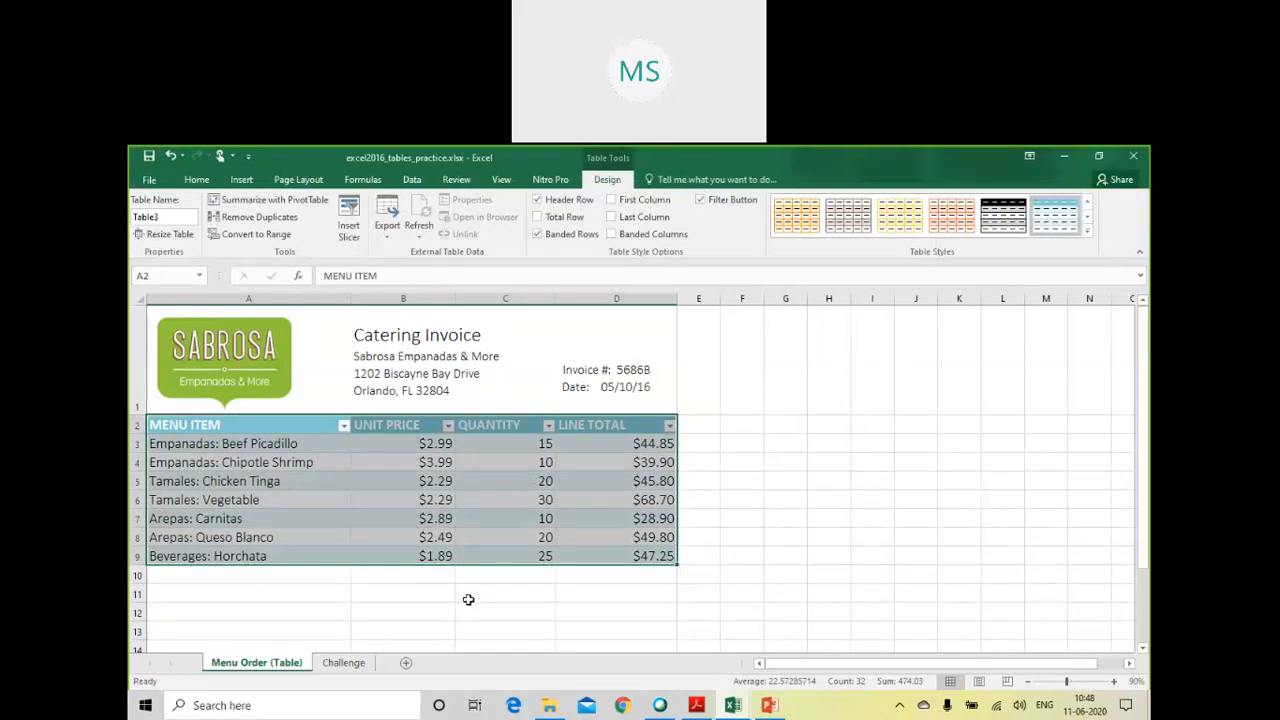
Step: Examine the new table's header cells from MENU ITEM to LINE TOTAL and the filter choices of the MENU ITEM column
click(264, 427)
click(396, 419)
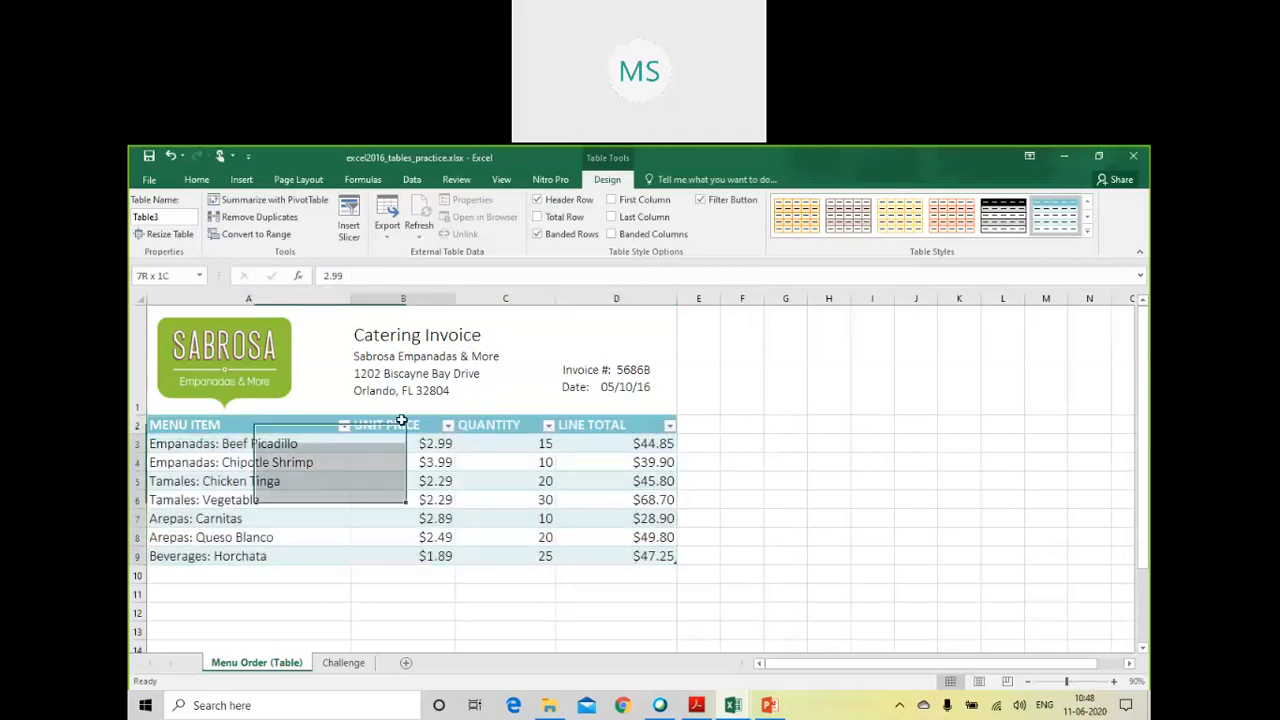
click(503, 427)
click(606, 428)
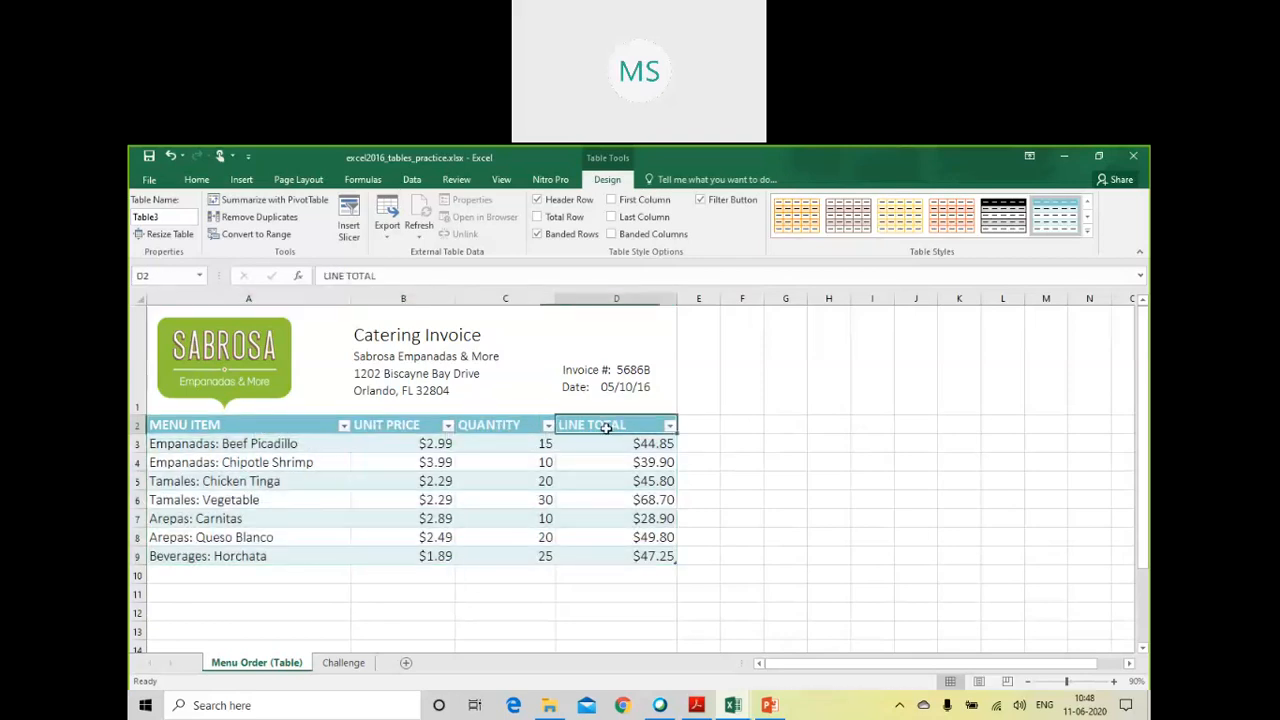
click(210, 425)
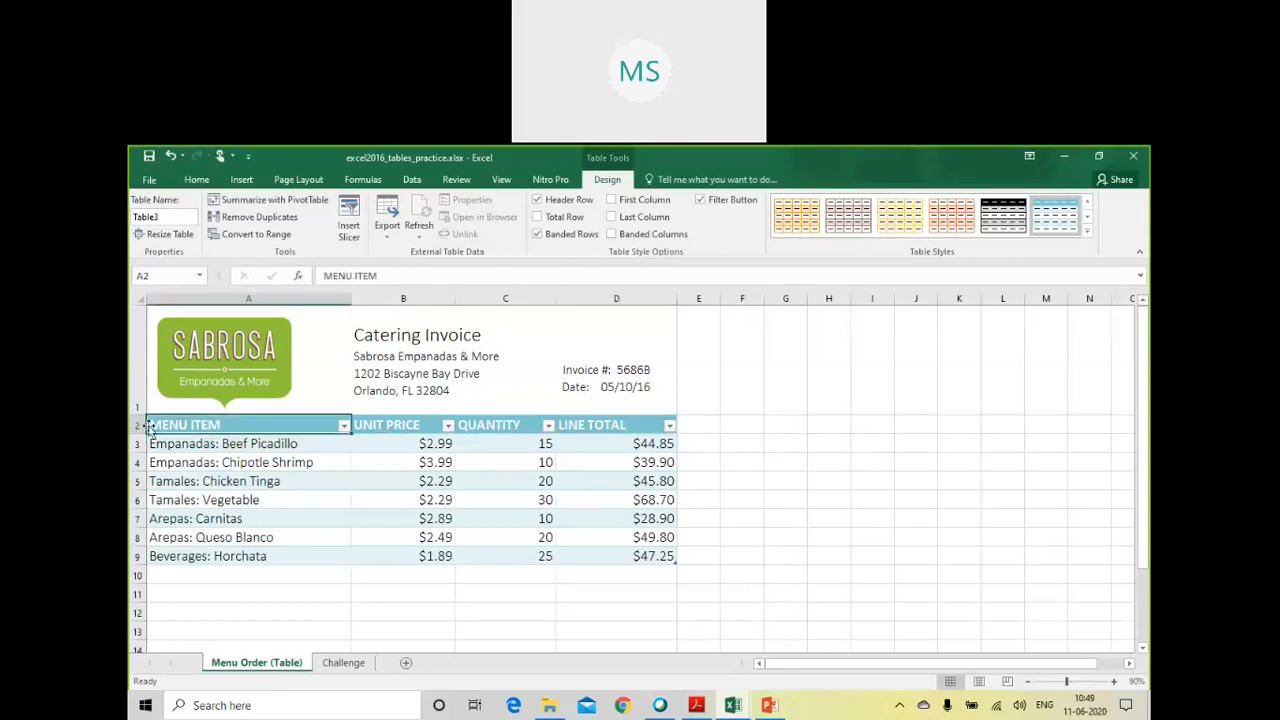
click(145, 426)
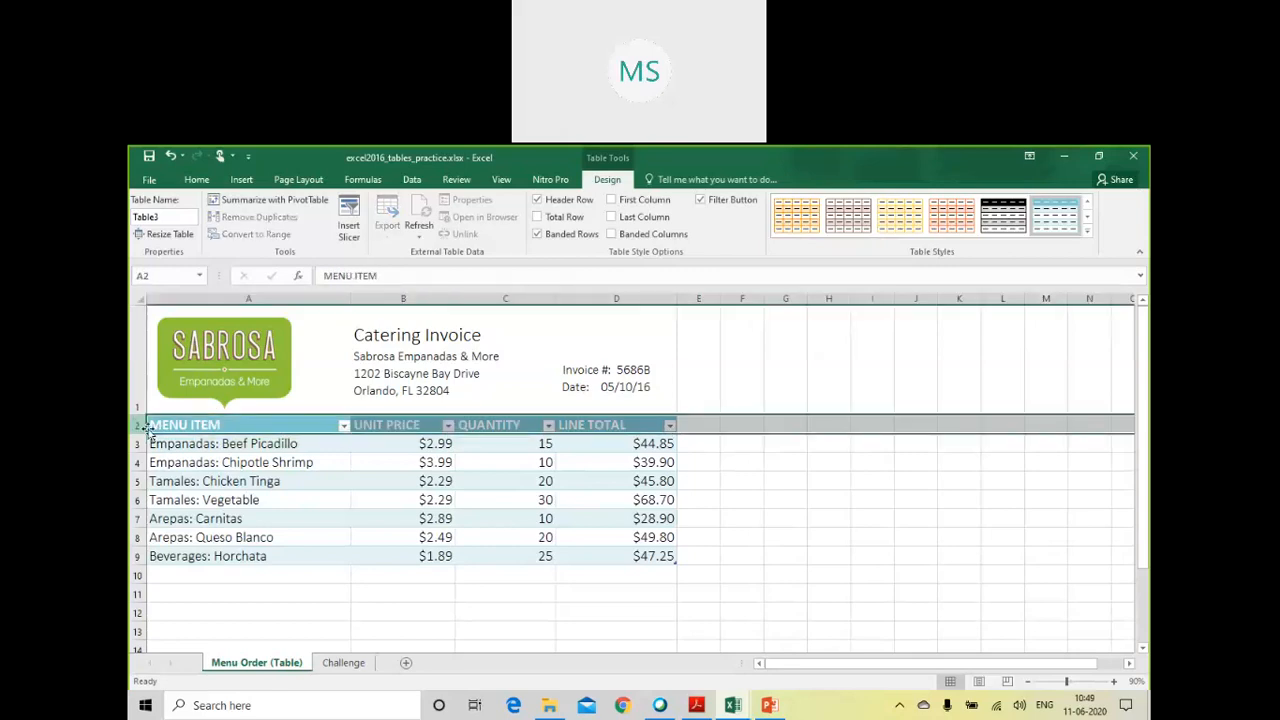
click(208, 483)
click(200, 428)
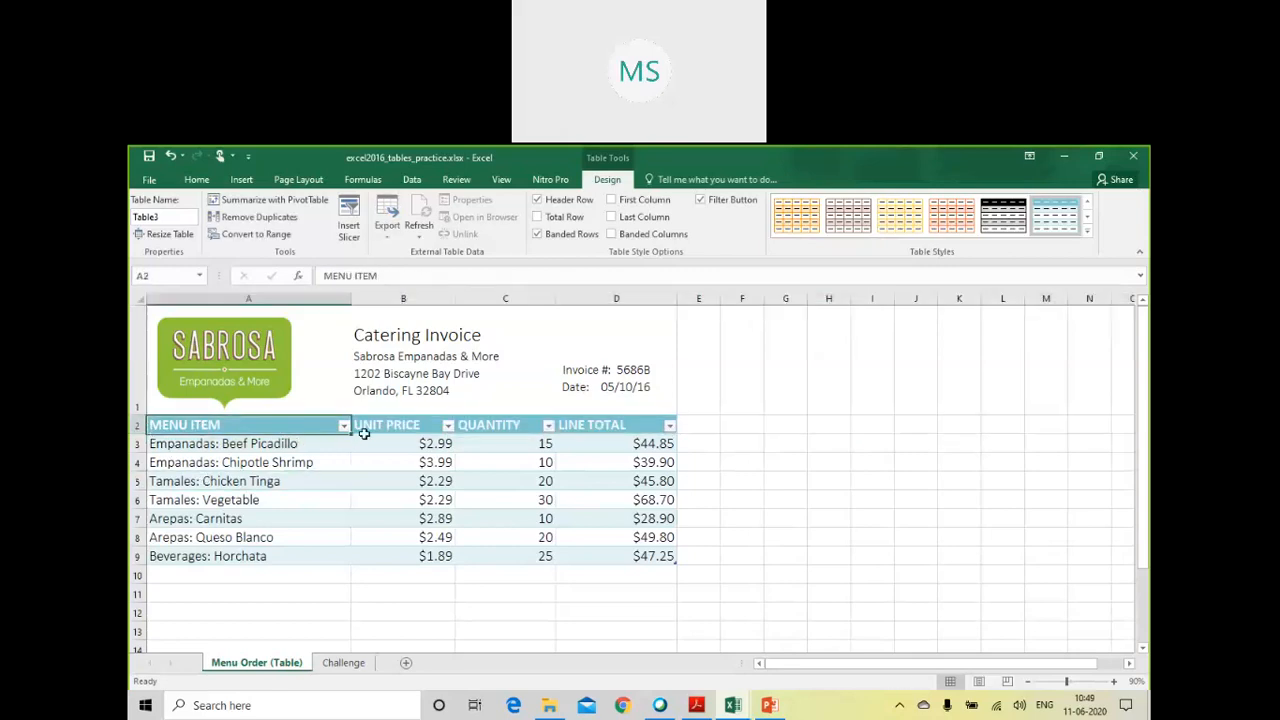
click(515, 430)
click(592, 424)
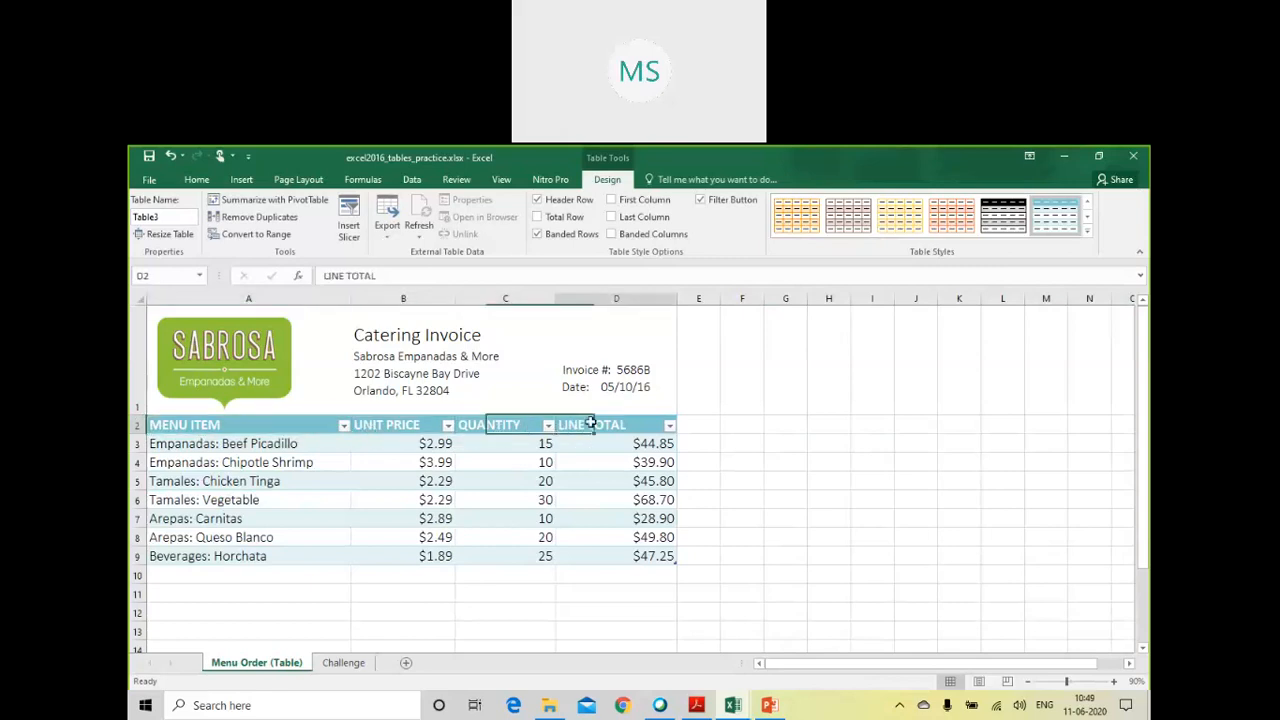
click(343, 426)
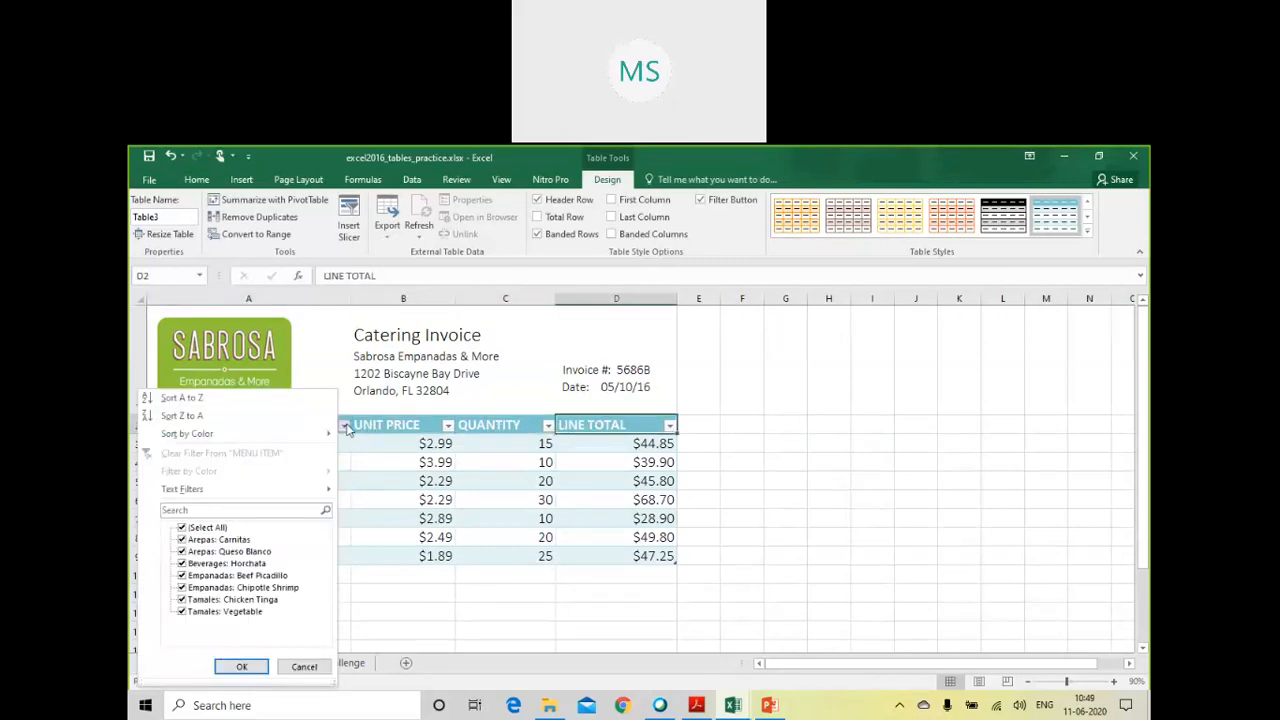
click(368, 500)
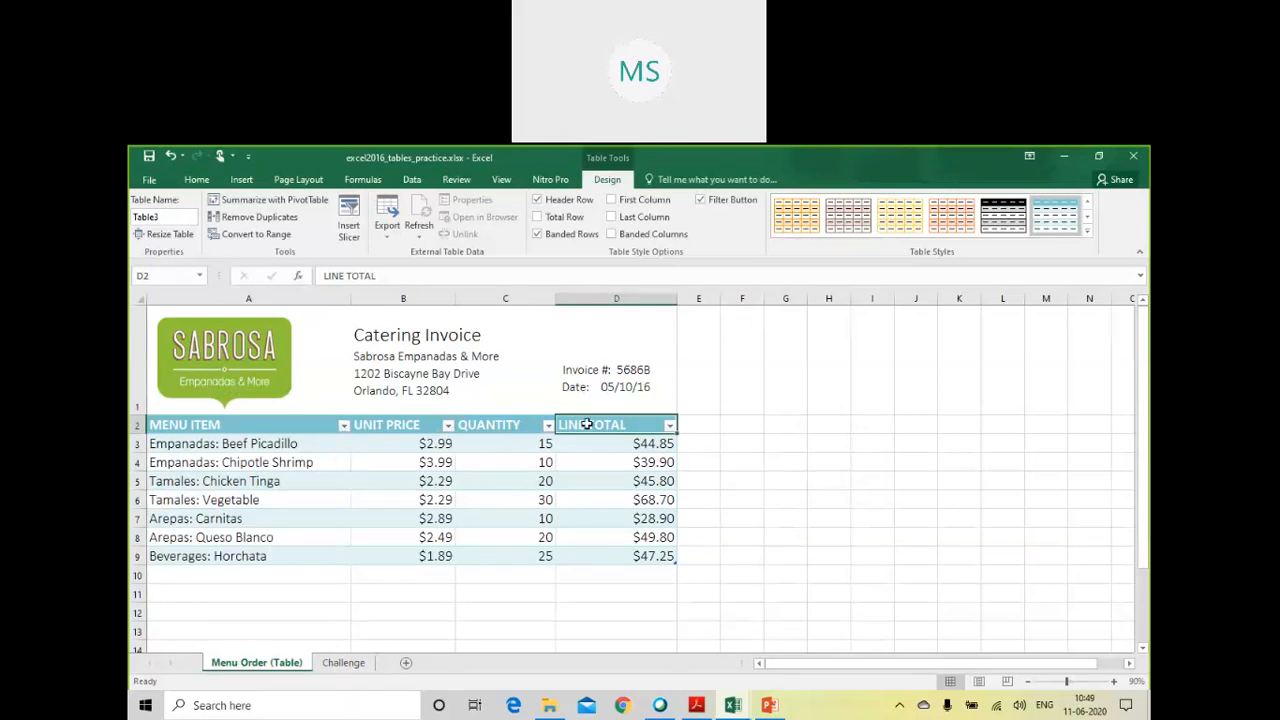
Step: Filter the QUANTITY column to show only the value 15
click(548, 426)
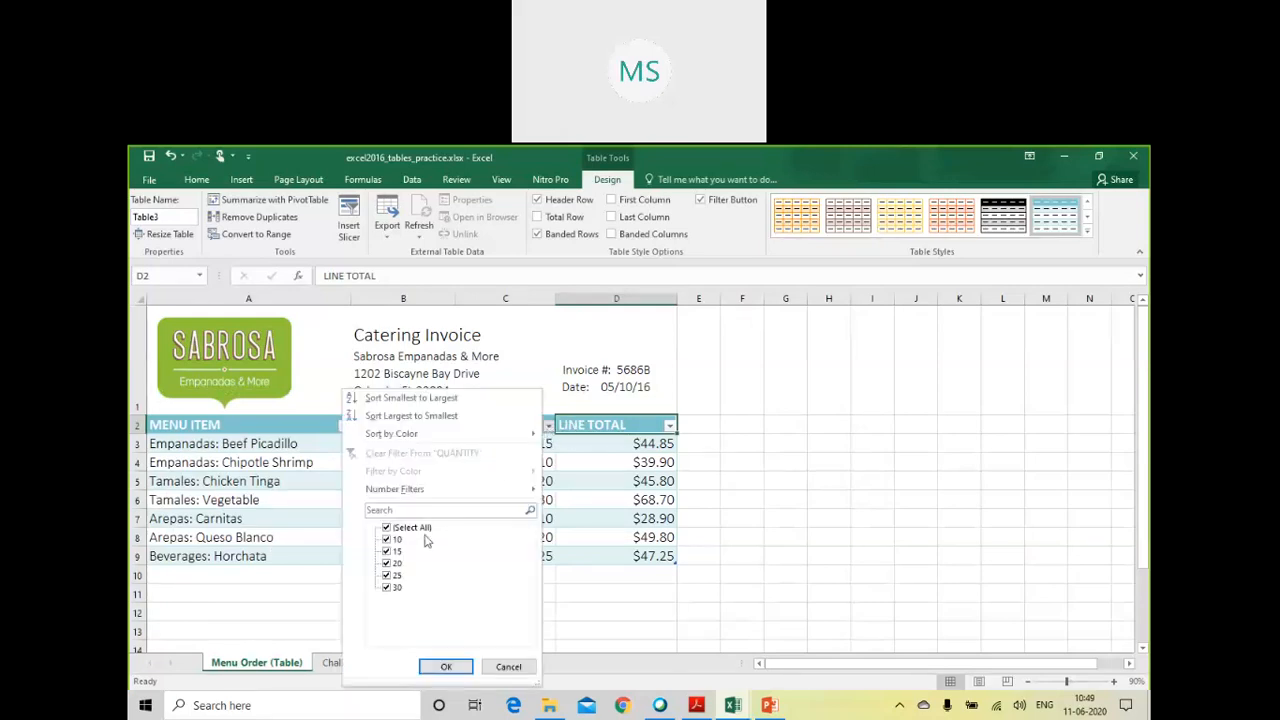
click(388, 588)
click(387, 576)
click(387, 539)
click(387, 564)
click(446, 667)
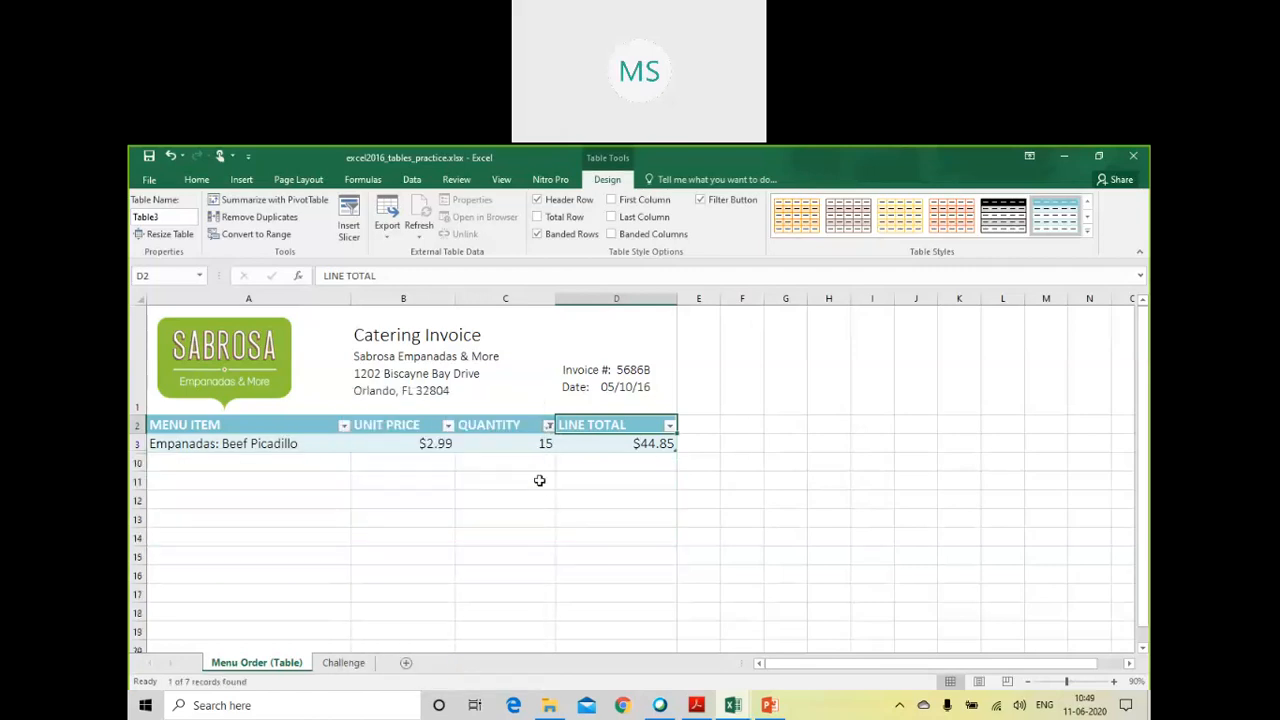
Step: Show all values of the QUANTITY column again
click(548, 426)
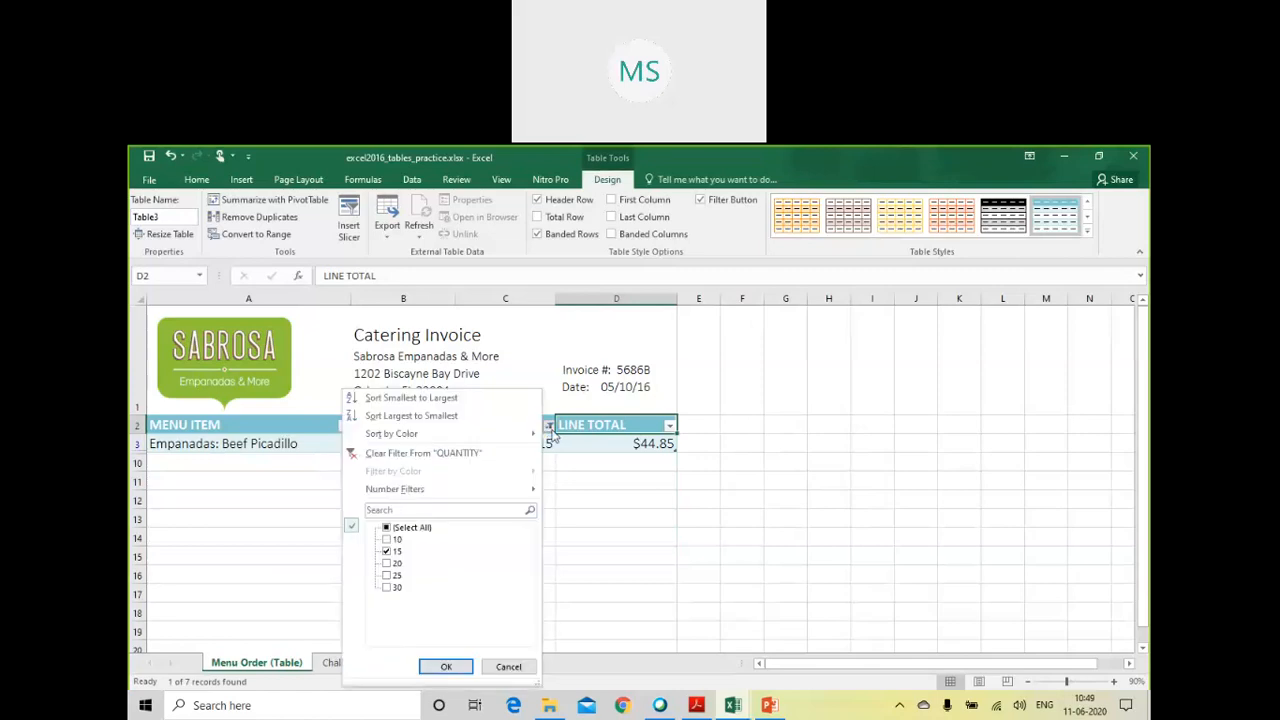
click(388, 527)
click(444, 666)
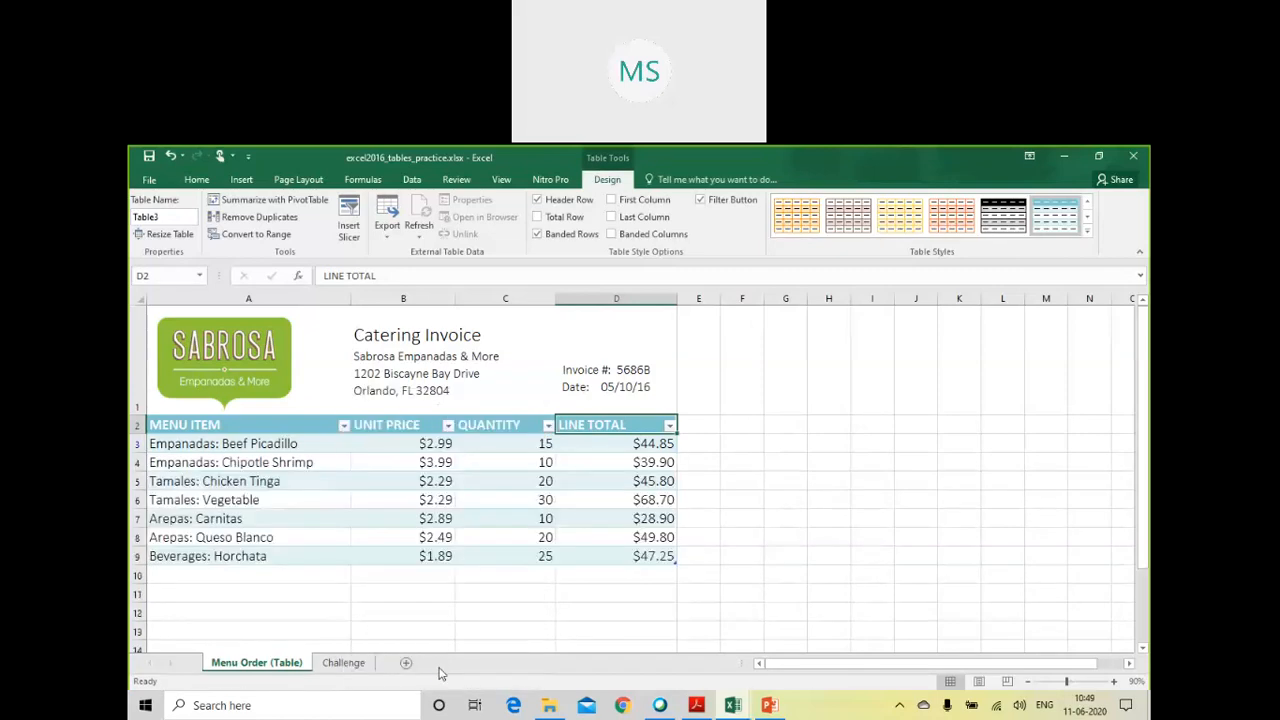
Step: Filter the QUANTITY column to show only the value 10
click(550, 443)
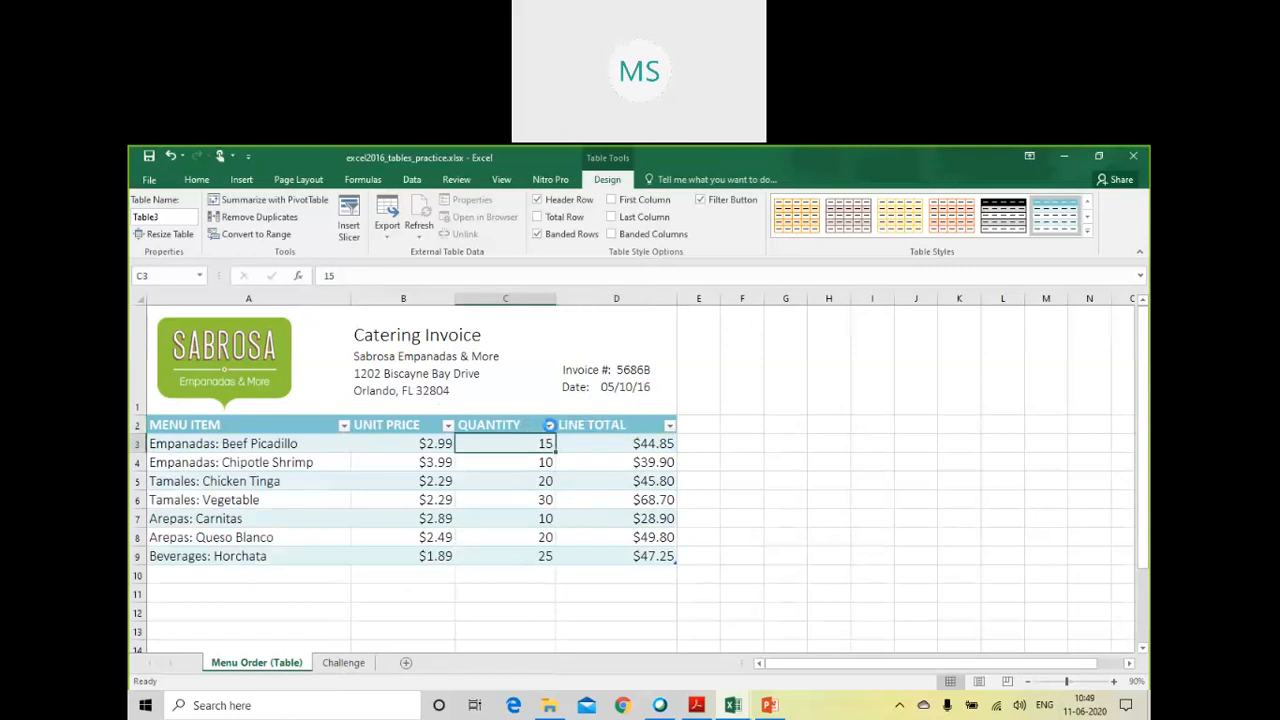
click(548, 425)
click(388, 527)
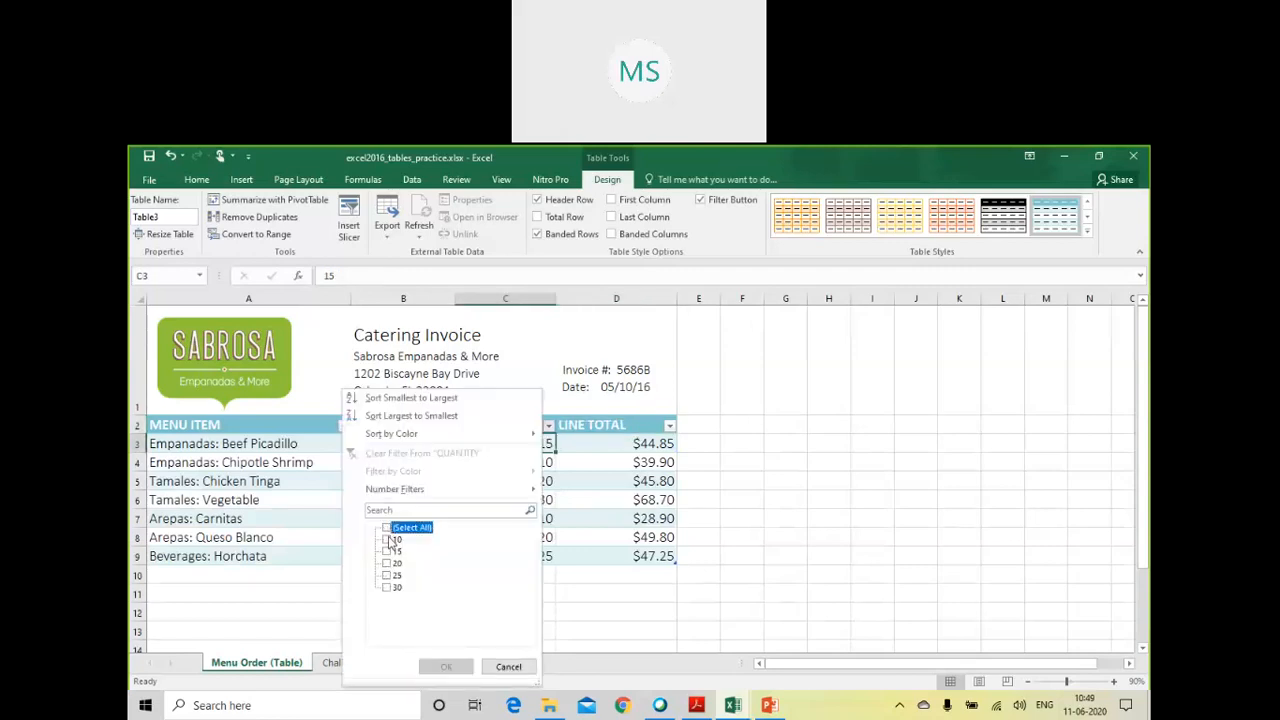
click(387, 539)
click(446, 667)
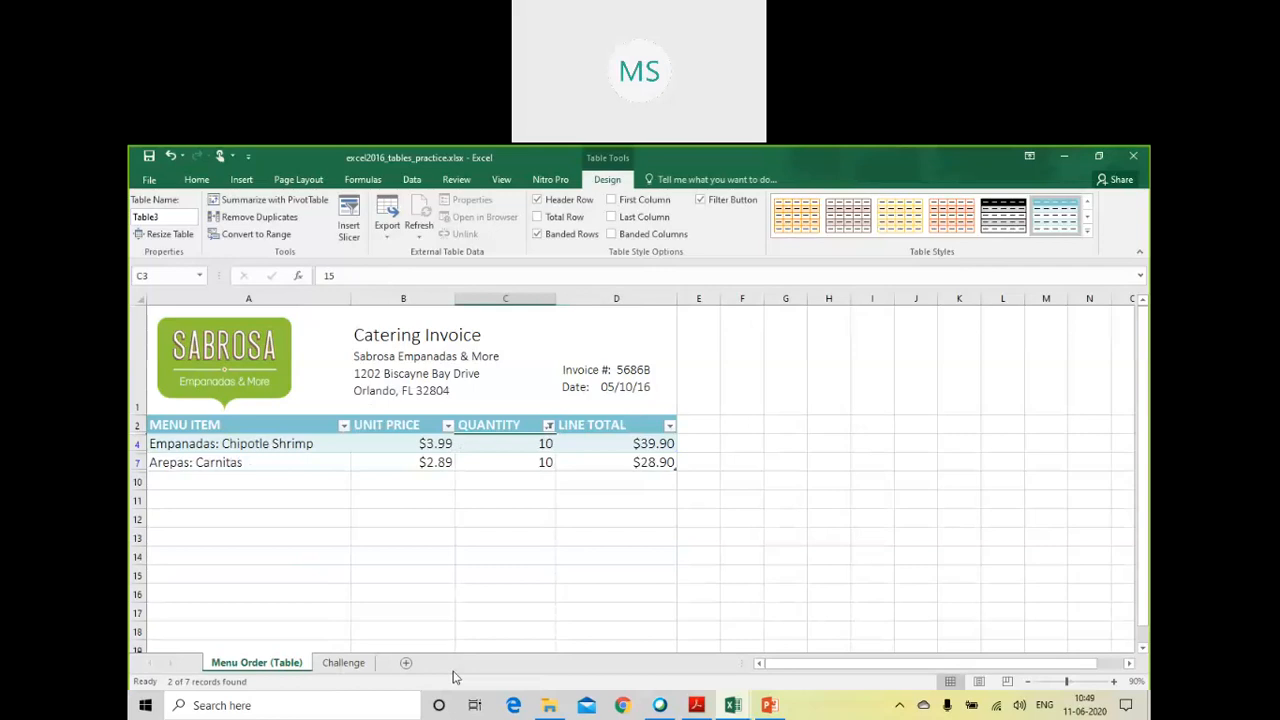
Step: Include the quantities 15, 20, 25 and 30 in the QUANTITY filter again
click(548, 427)
click(387, 587)
click(387, 575)
click(387, 563)
click(387, 551)
click(436, 664)
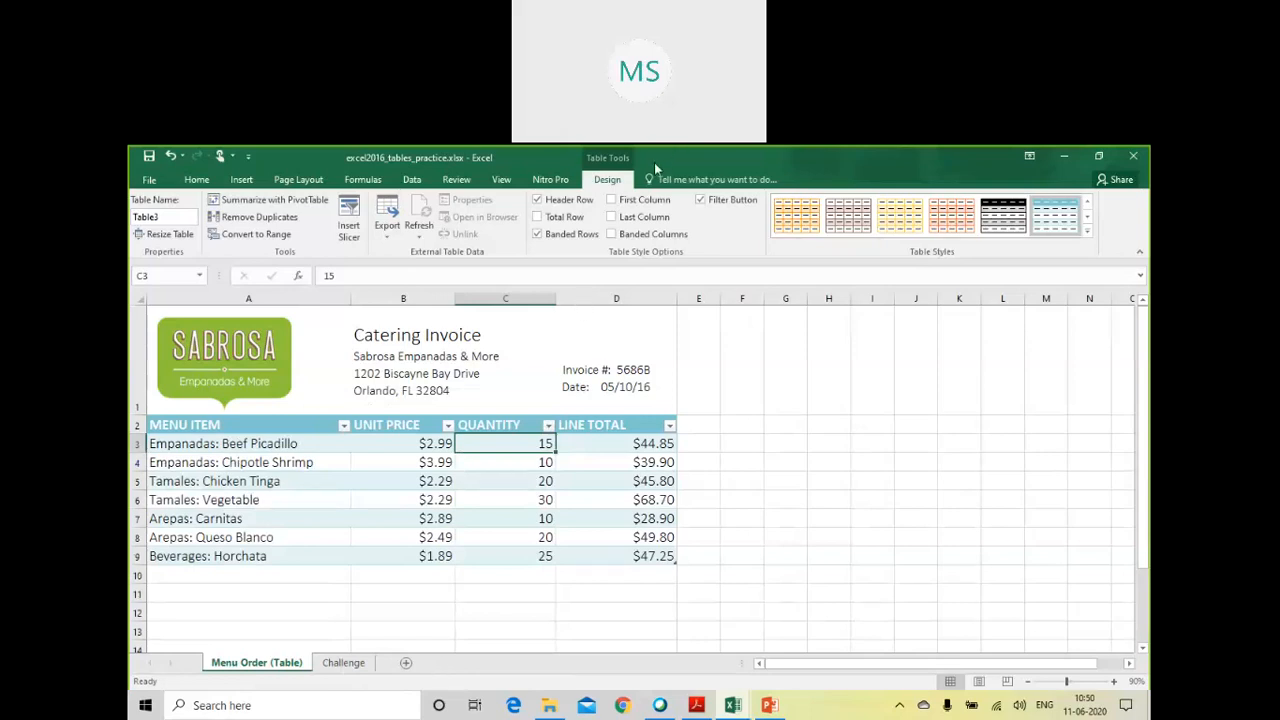
Step: Select the whole table A2:D9, including its header row
click(712, 168)
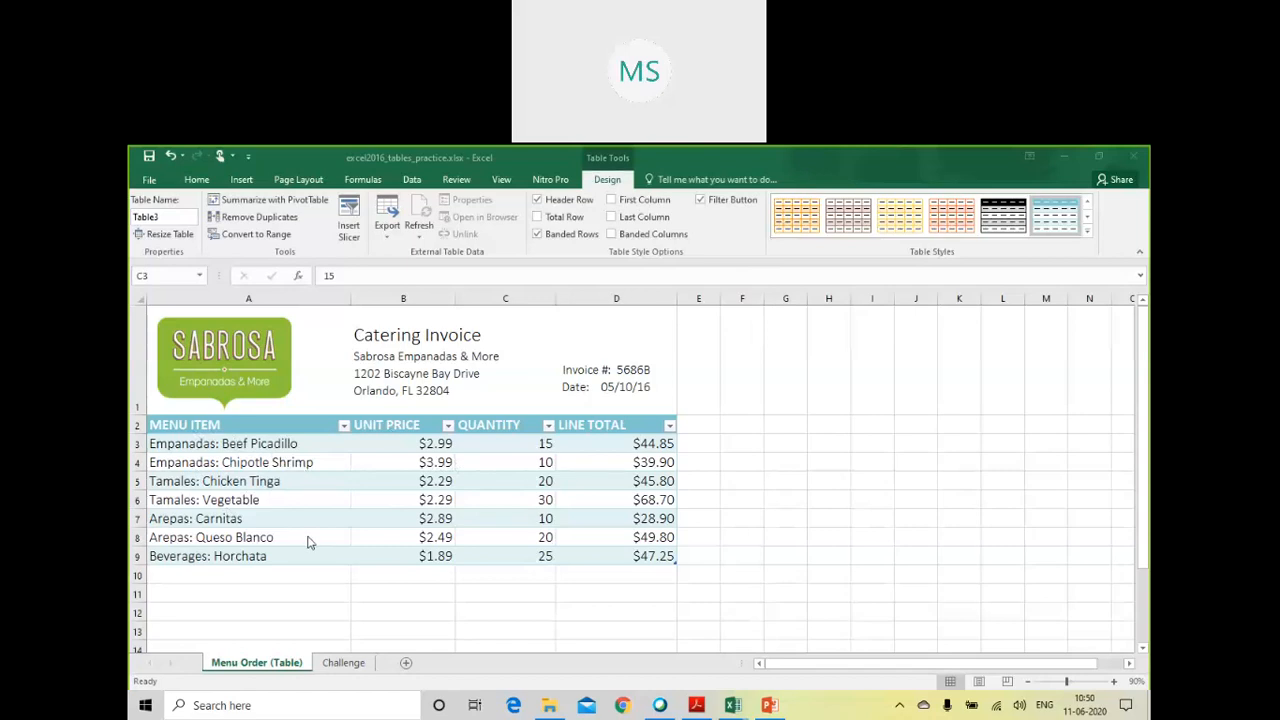
click(191, 424)
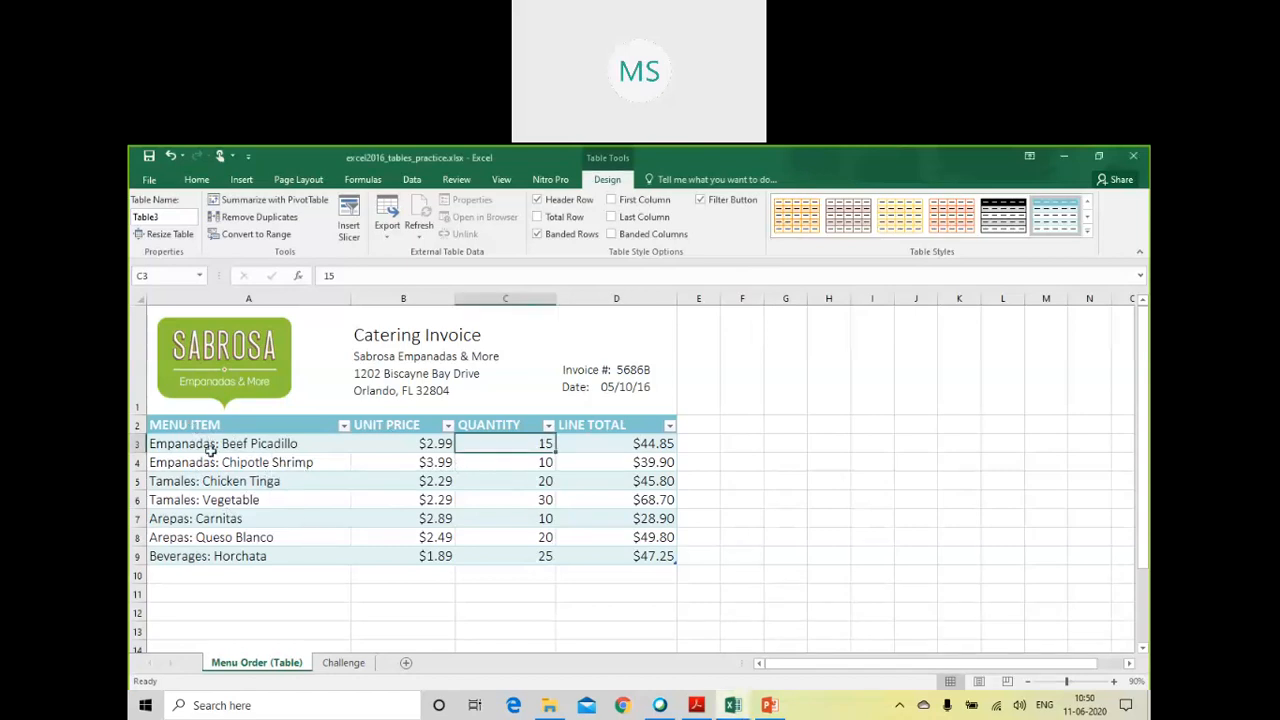
click(219, 476)
click(198, 535)
click(203, 556)
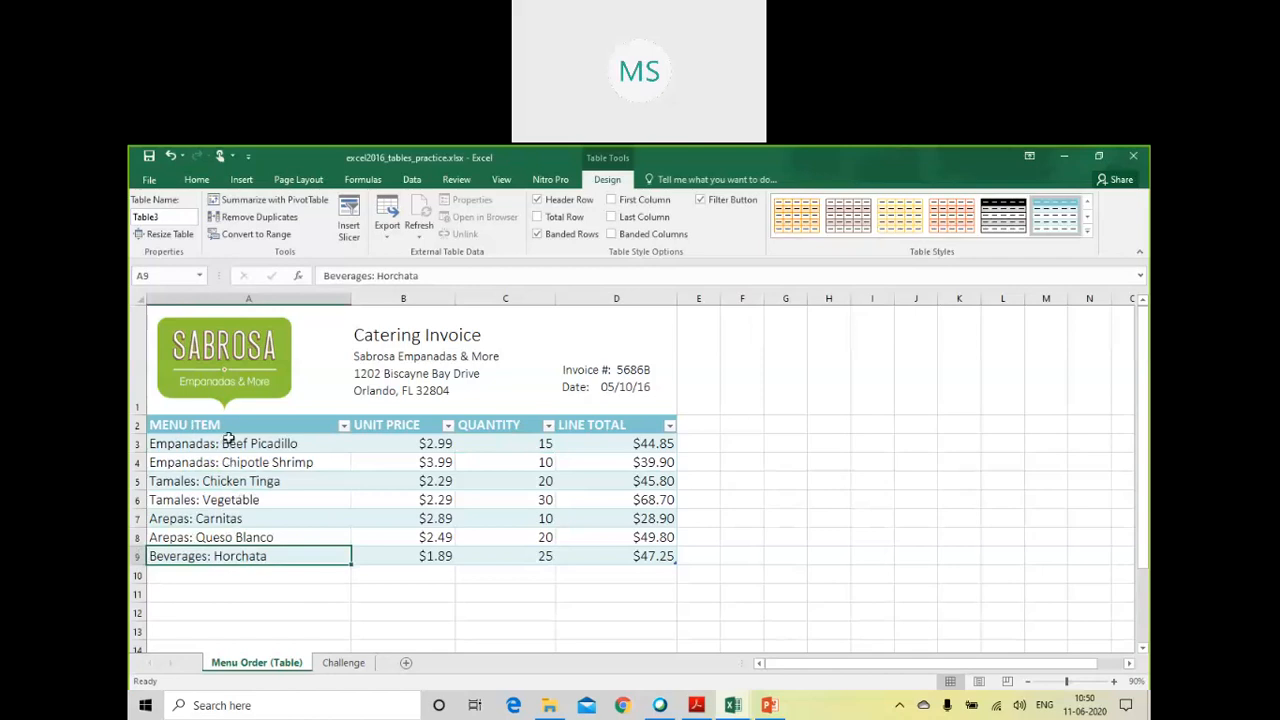
drag(228, 436, 588, 558)
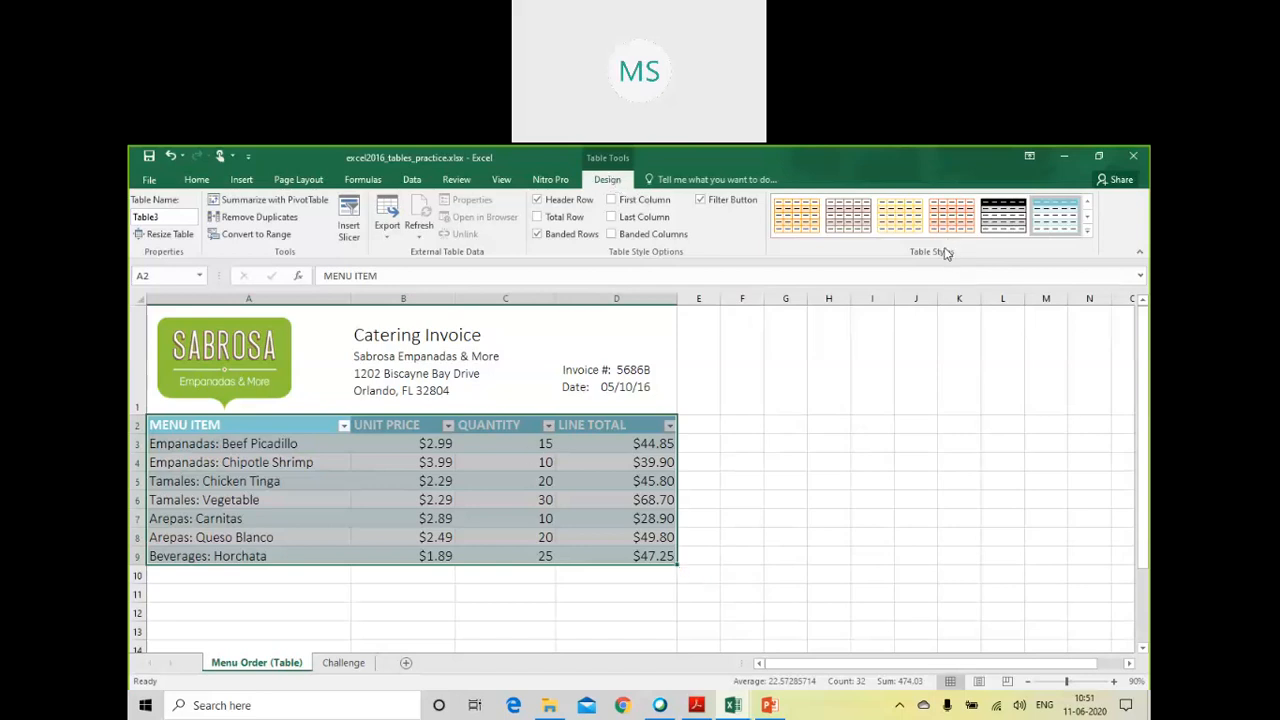
Step: Browse the available table styles and inspect the First Column element of a new table style without creating one
click(1088, 231)
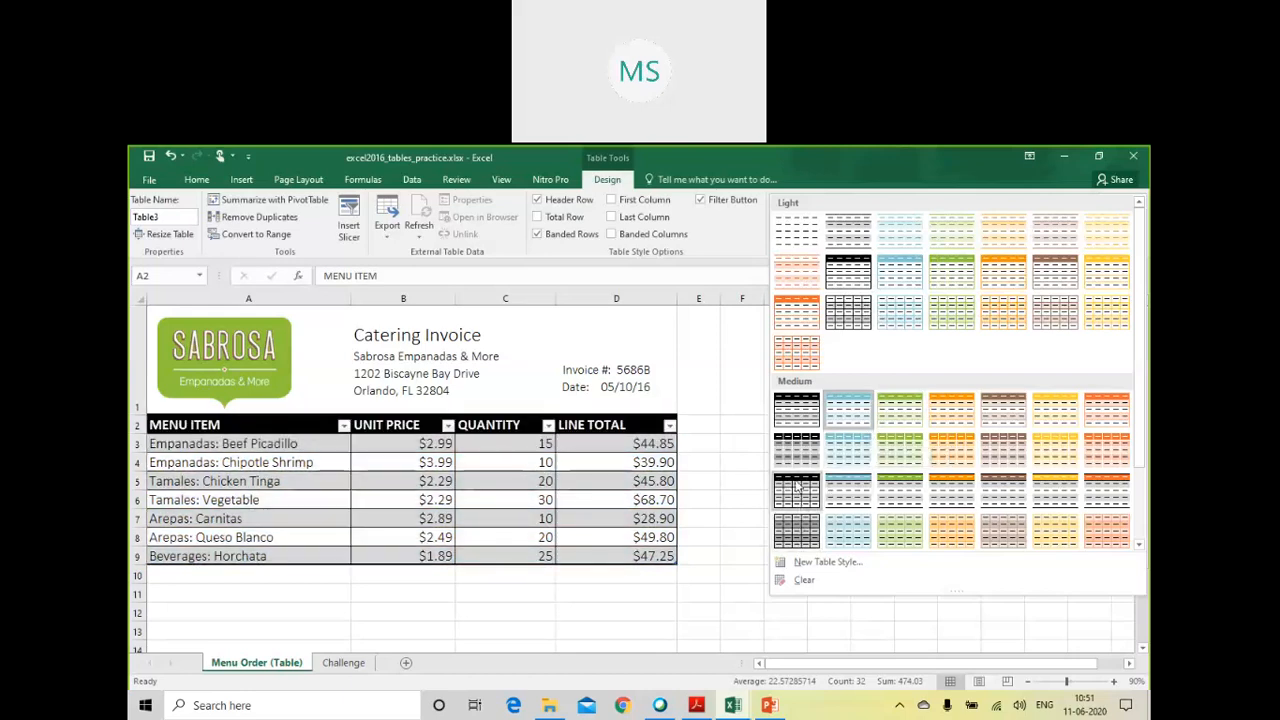
scroll(797, 490, down, 3)
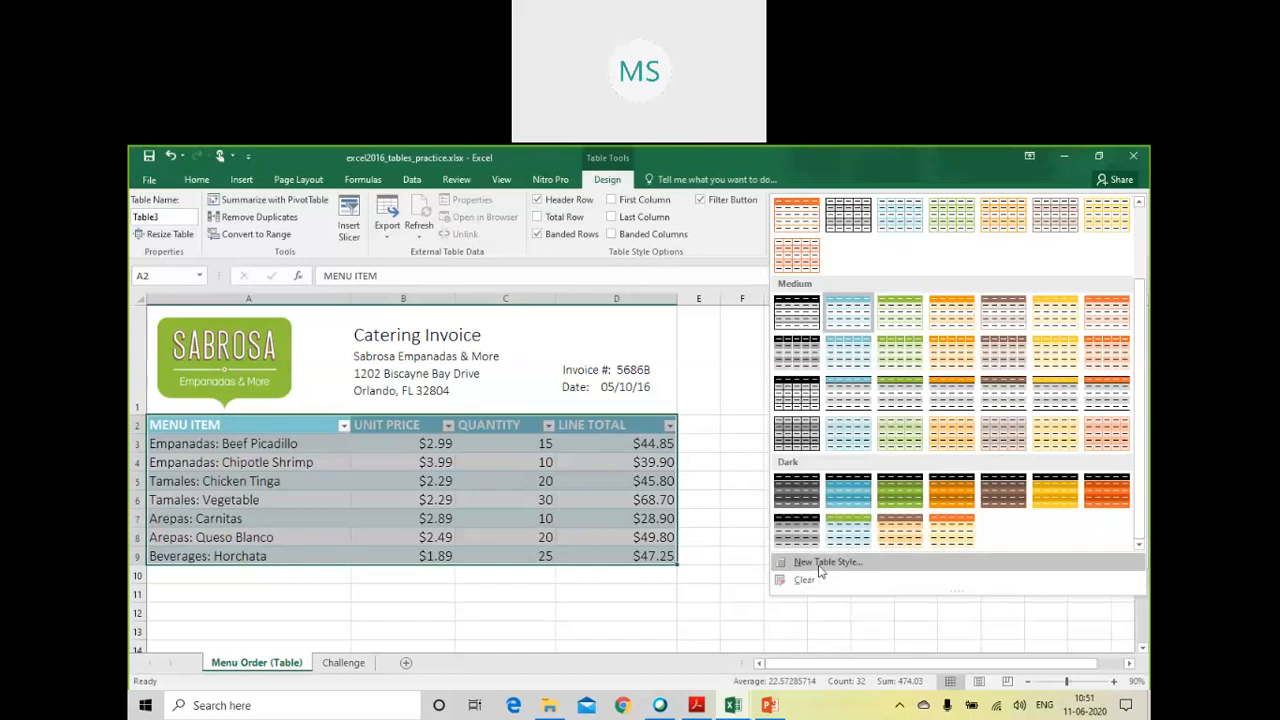
click(822, 563)
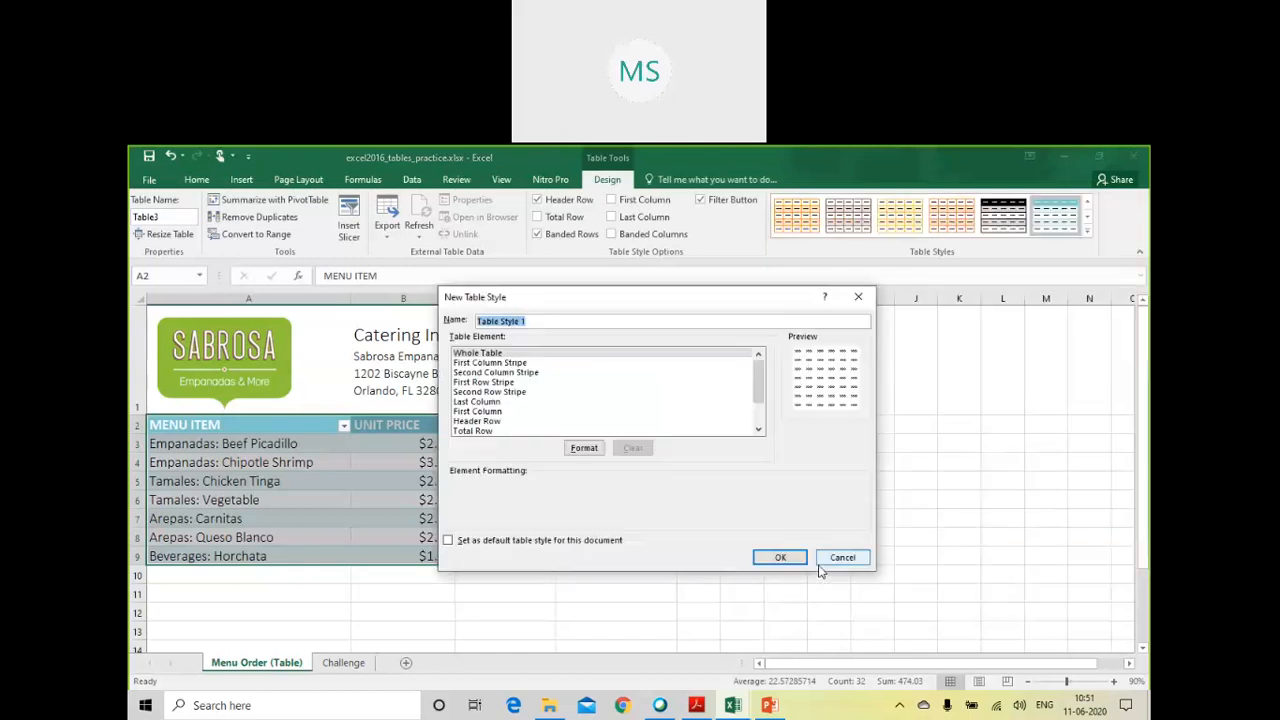
click(498, 413)
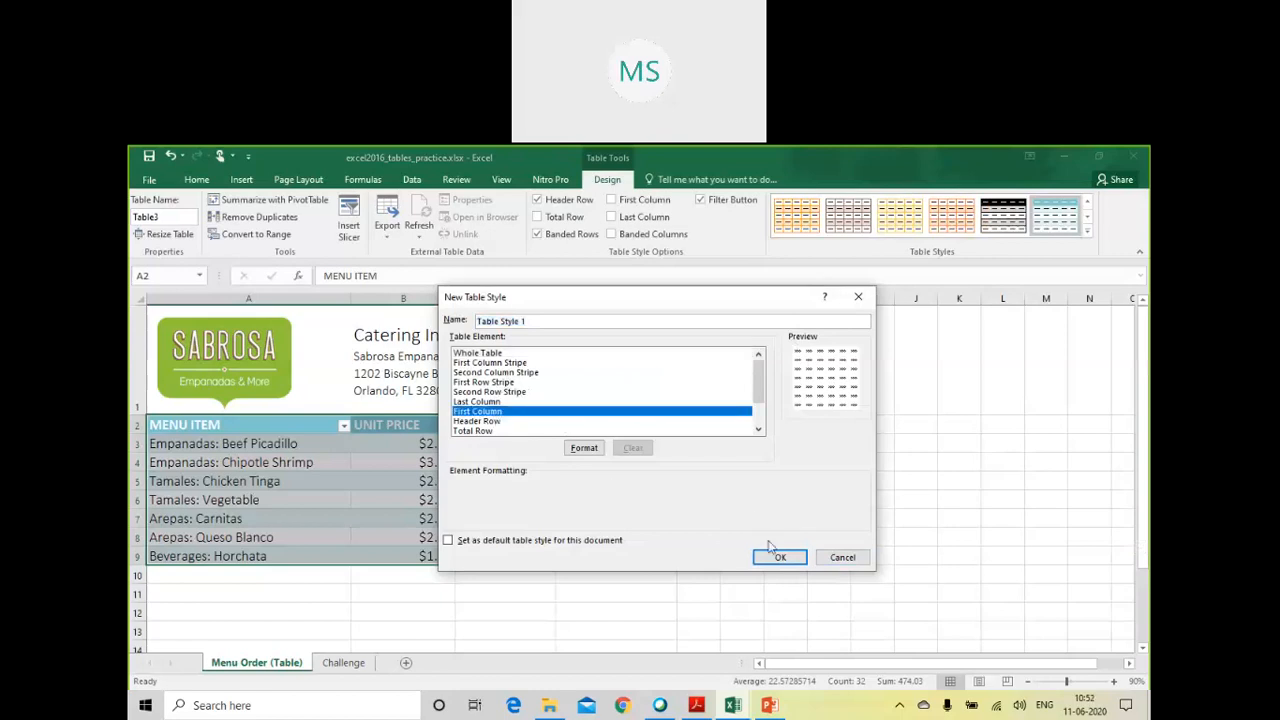
click(836, 558)
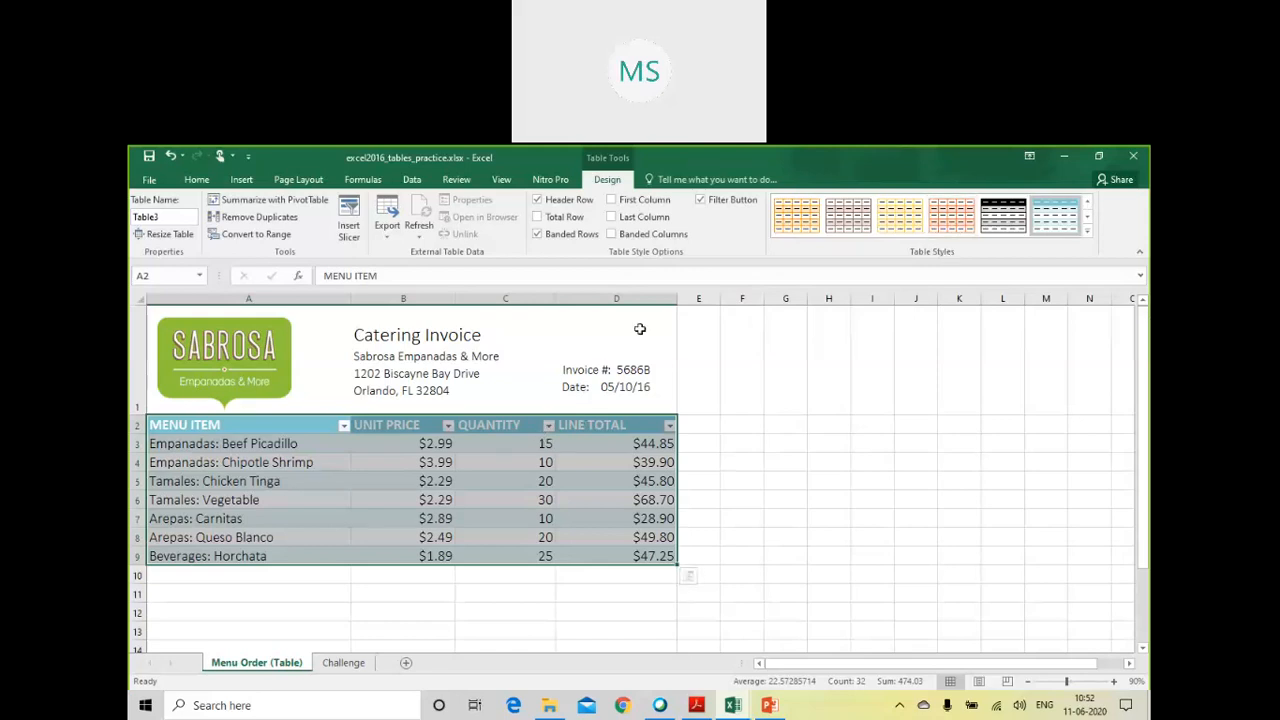
Step: Turn off the filter buttons in the table's header row
click(701, 200)
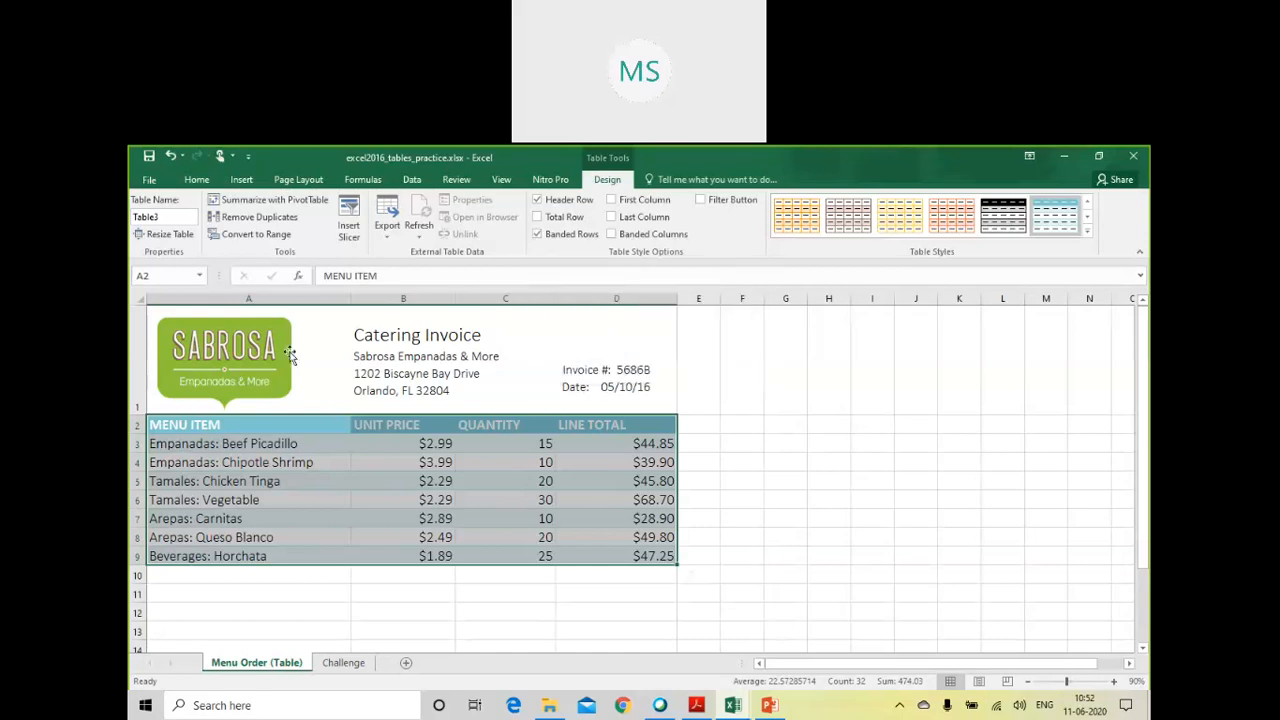
Step: Hide the invoice table's header row and show it again
click(557, 204)
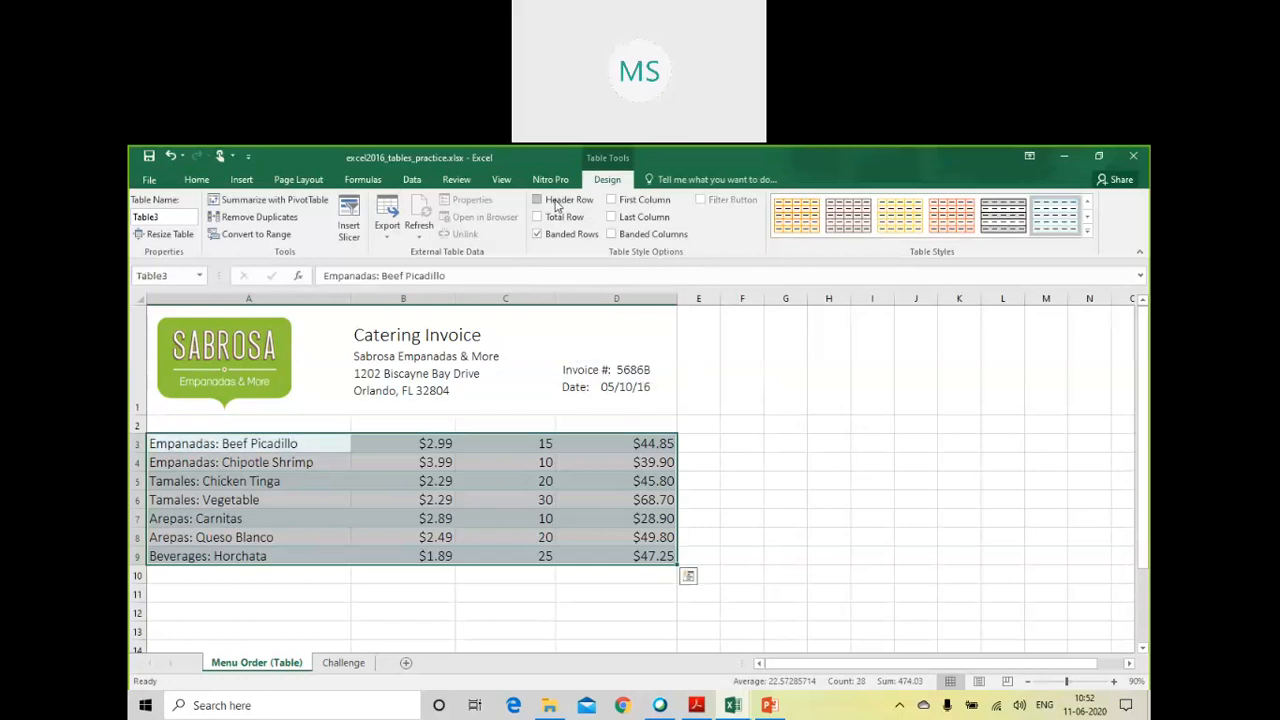
click(557, 204)
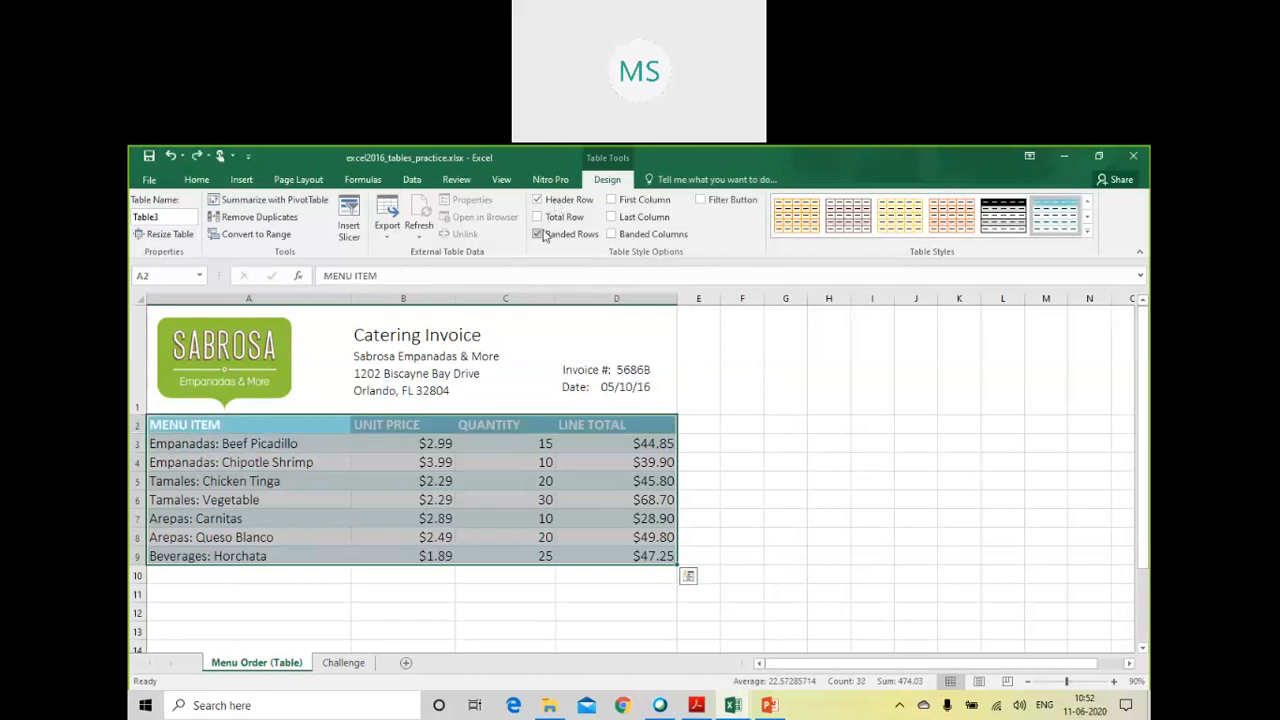
Step: Turn the table's banded rows off and on again, and try banded columns before removing them
click(543, 236)
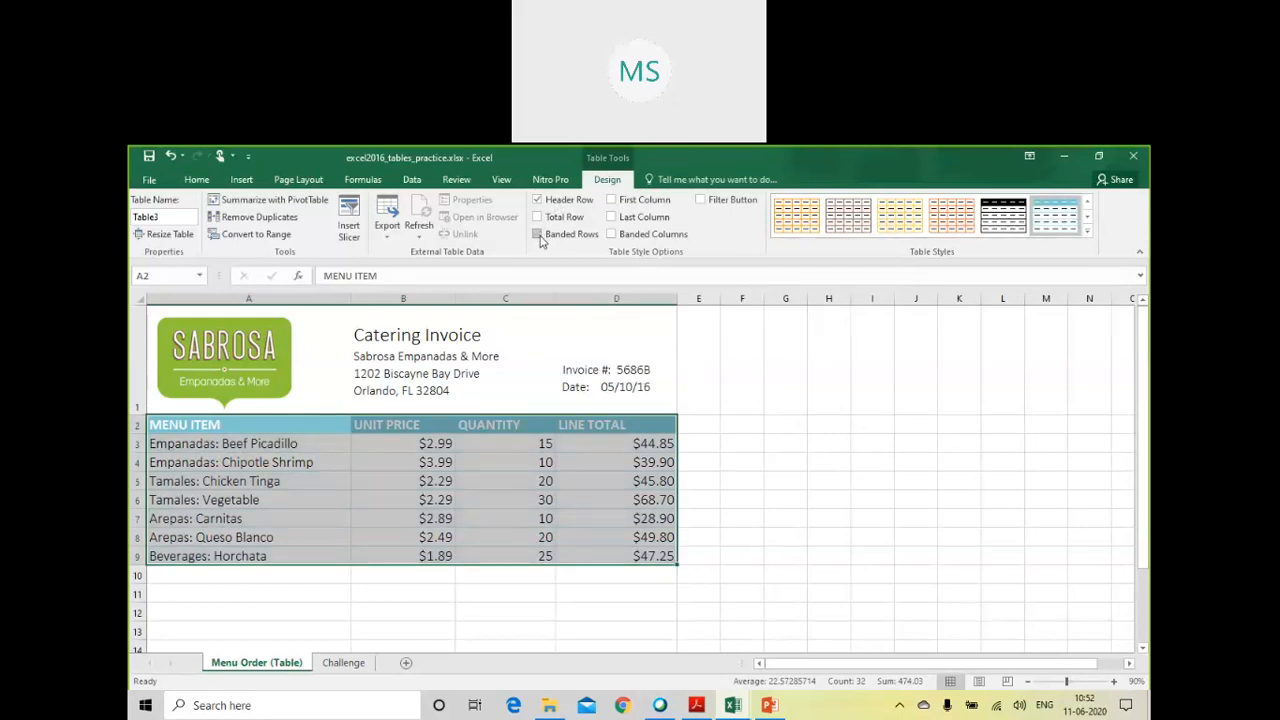
click(475, 472)
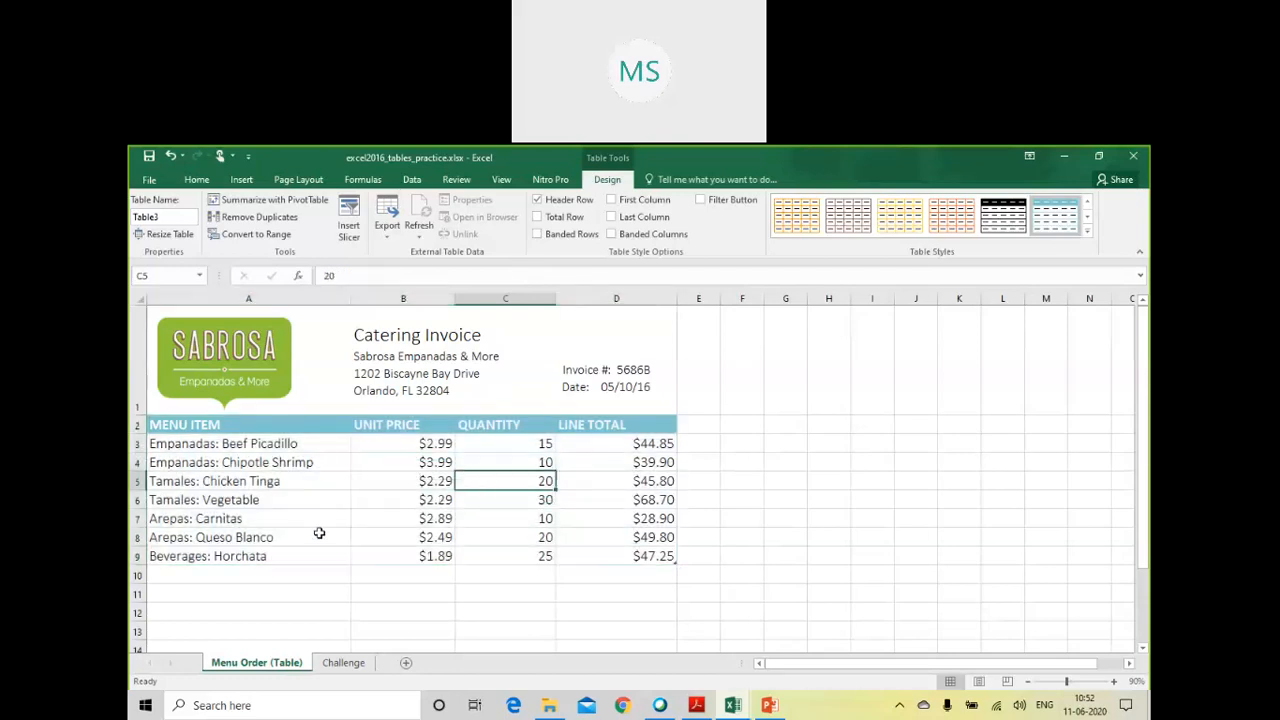
click(535, 236)
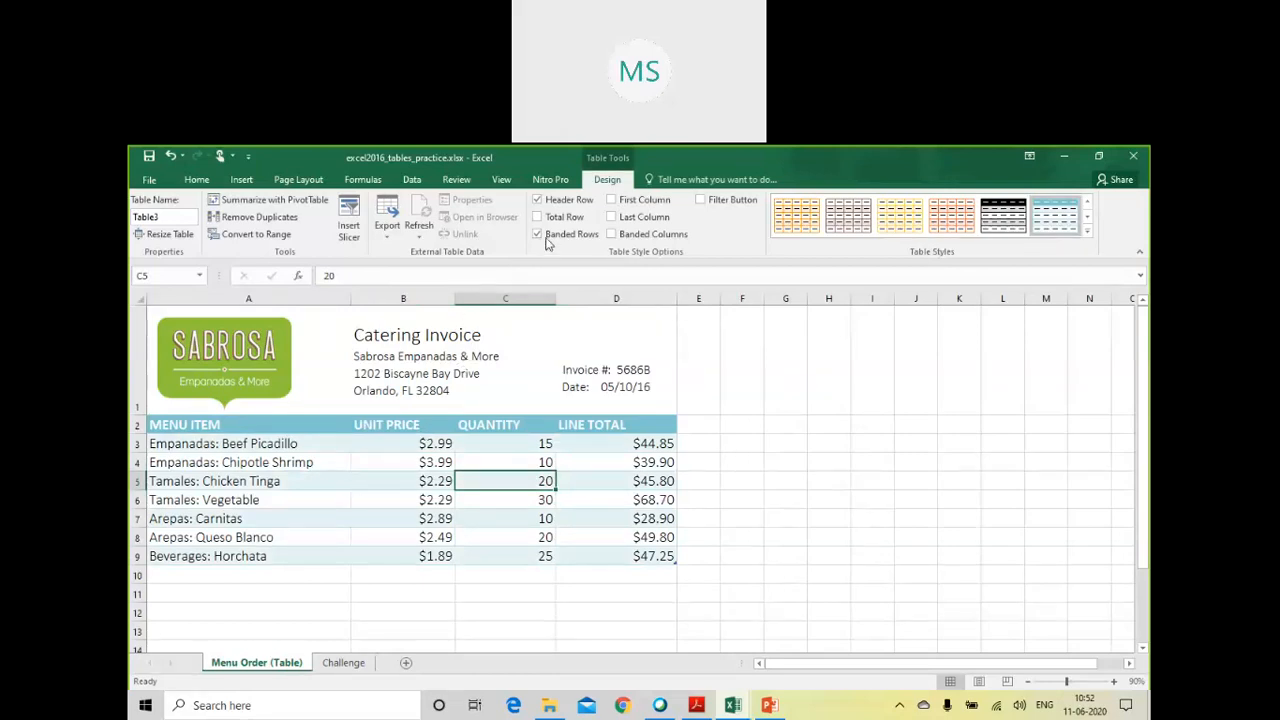
click(626, 238)
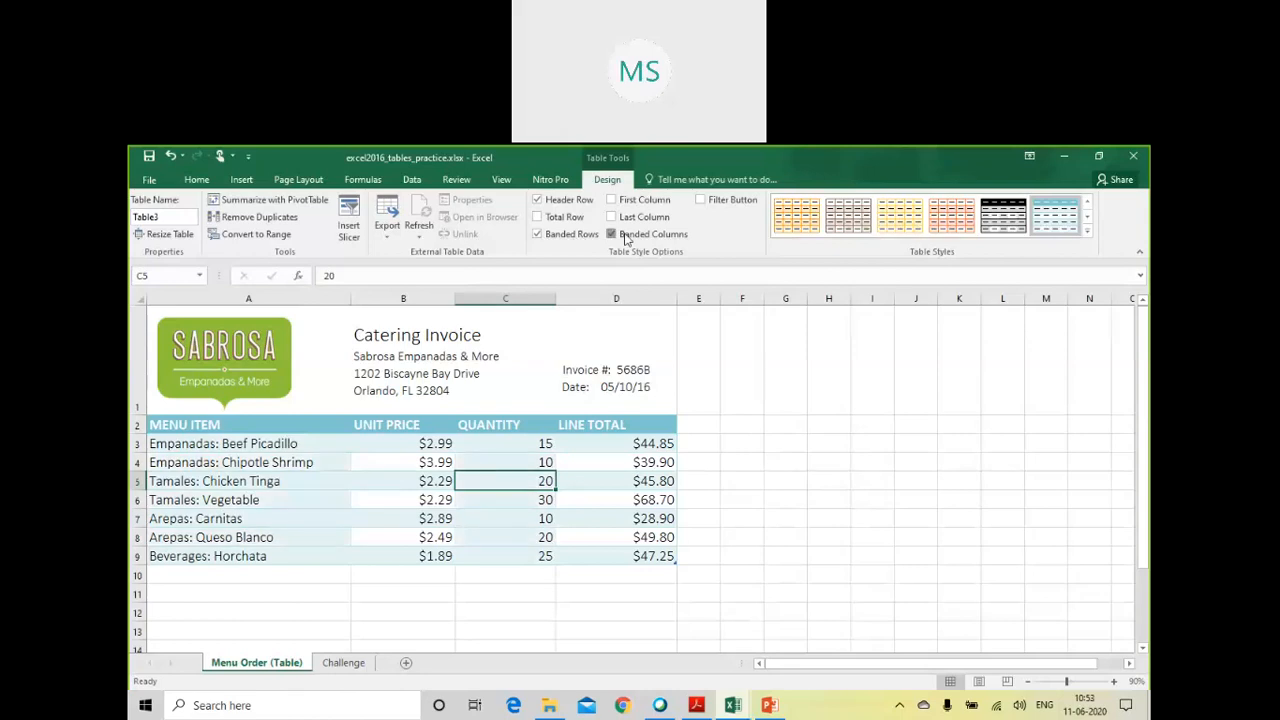
click(626, 238)
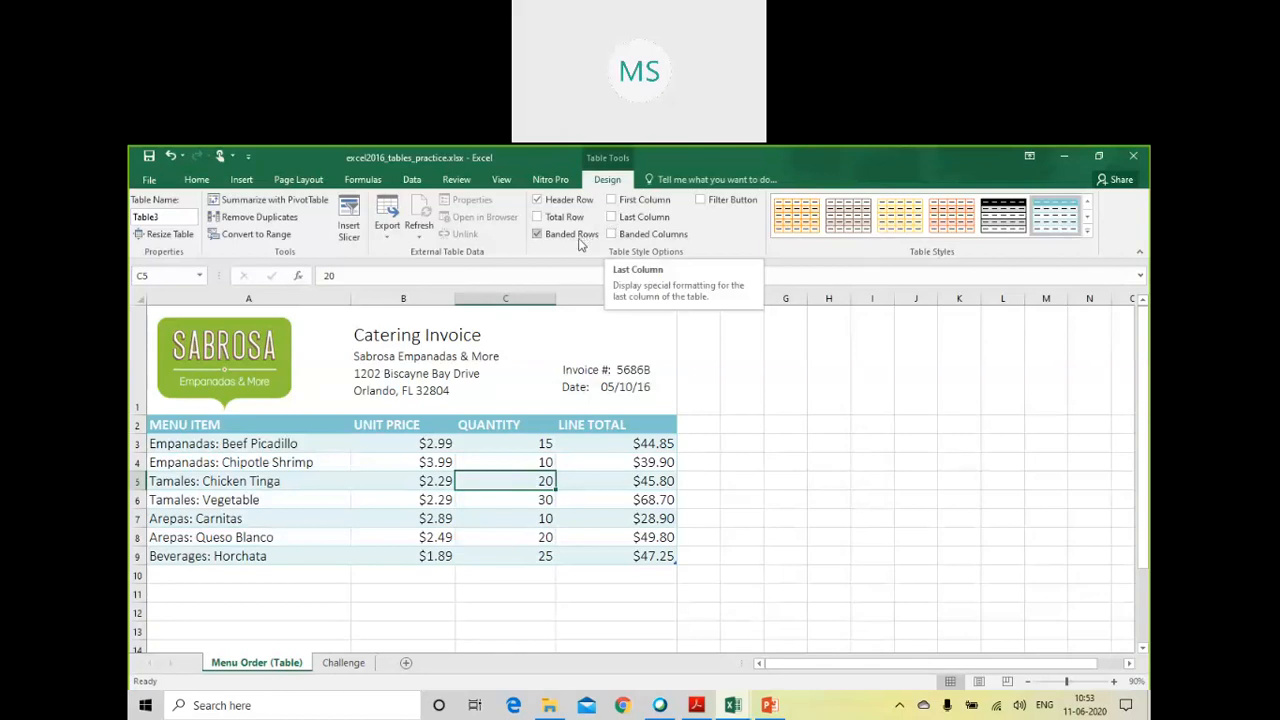
Step: Apply the special last-column formatting to the invoice table and add a total row
click(636, 218)
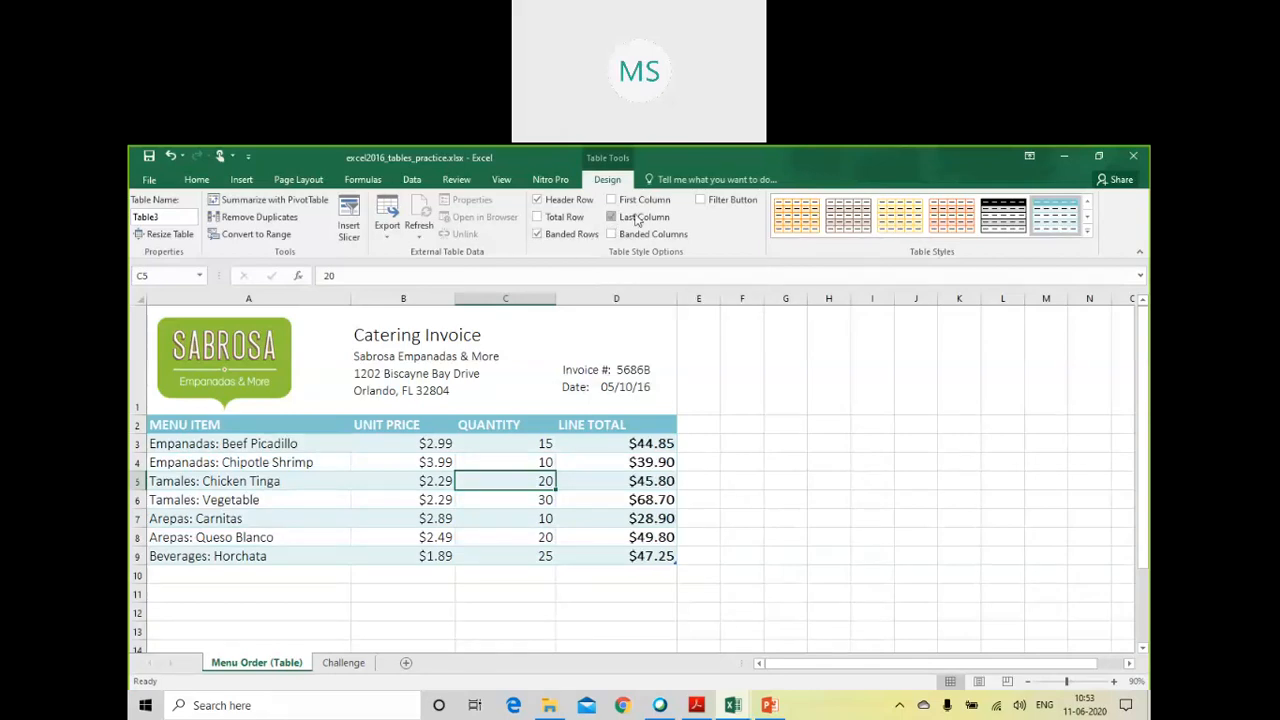
click(565, 218)
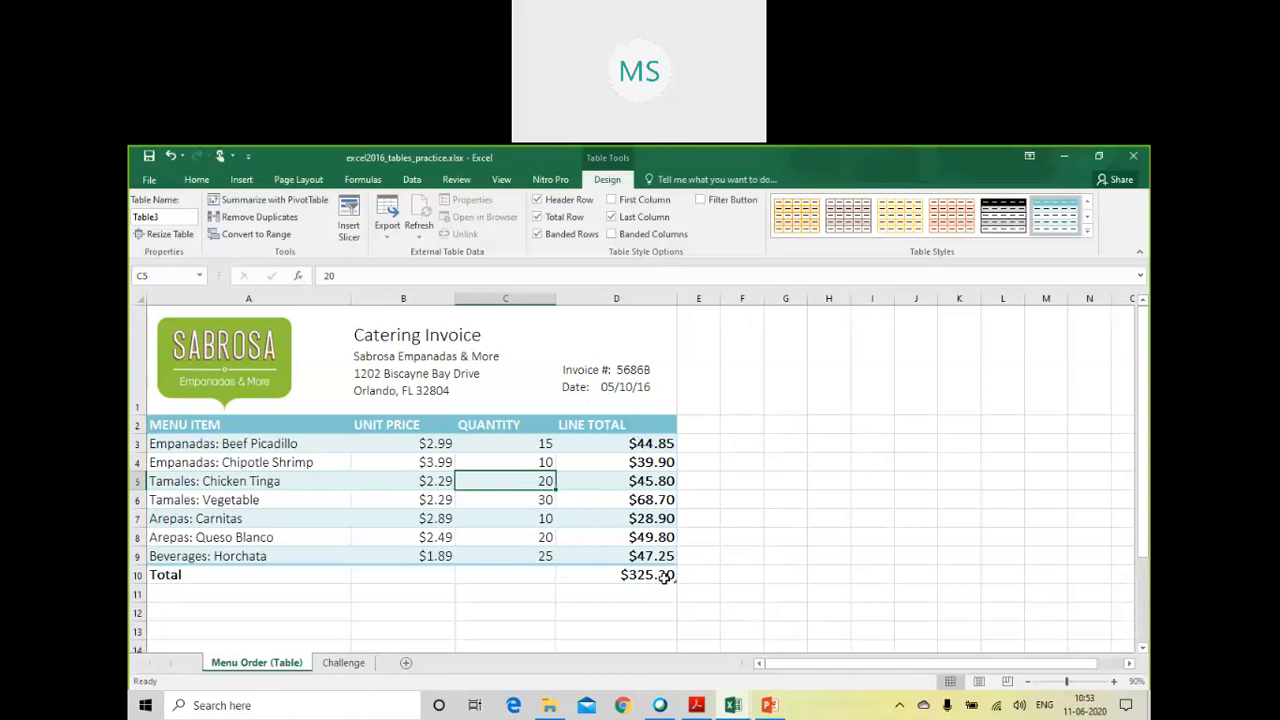
click(632, 422)
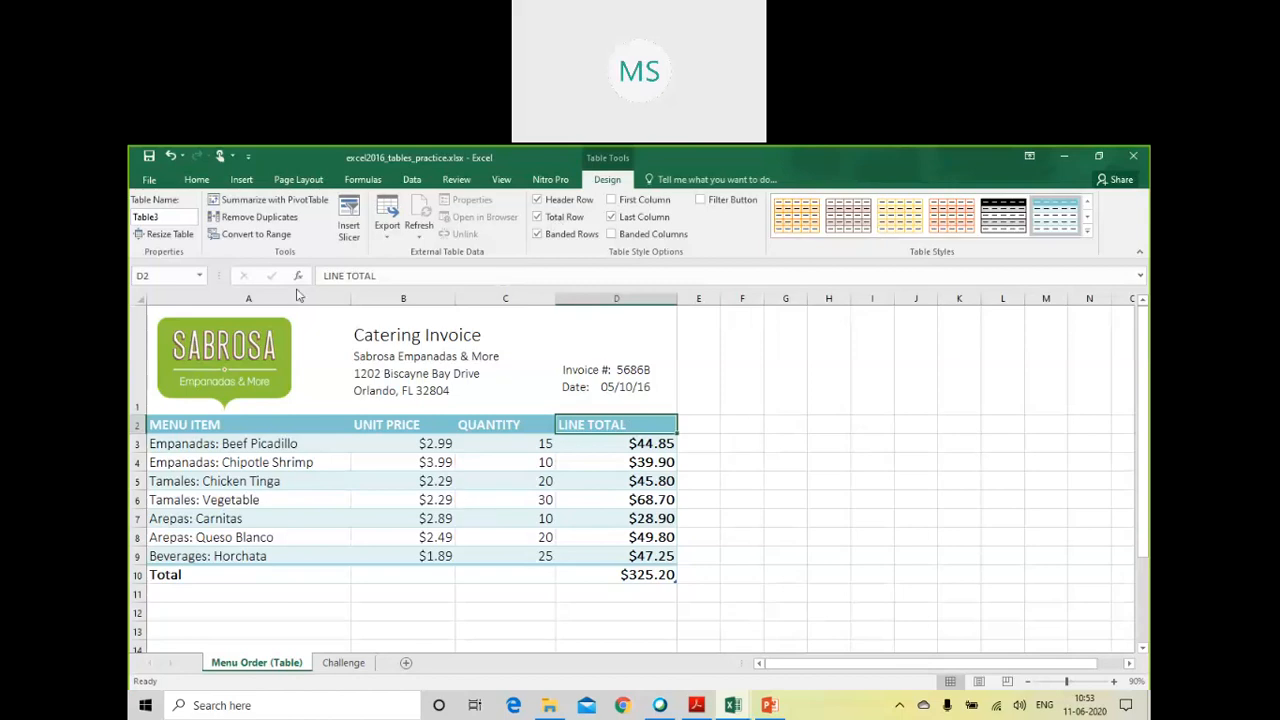
Step: Convert the invoice table to a normal range, check a few of its cells, and undo the conversion
click(257, 235)
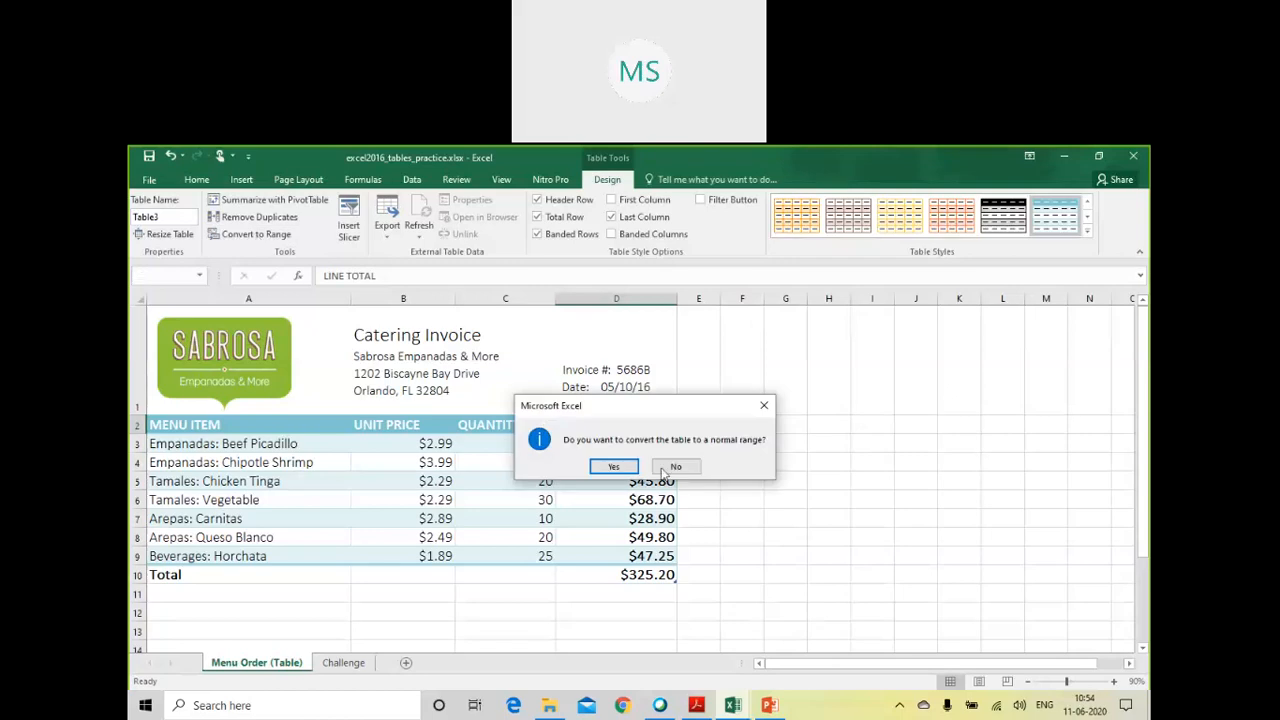
click(612, 466)
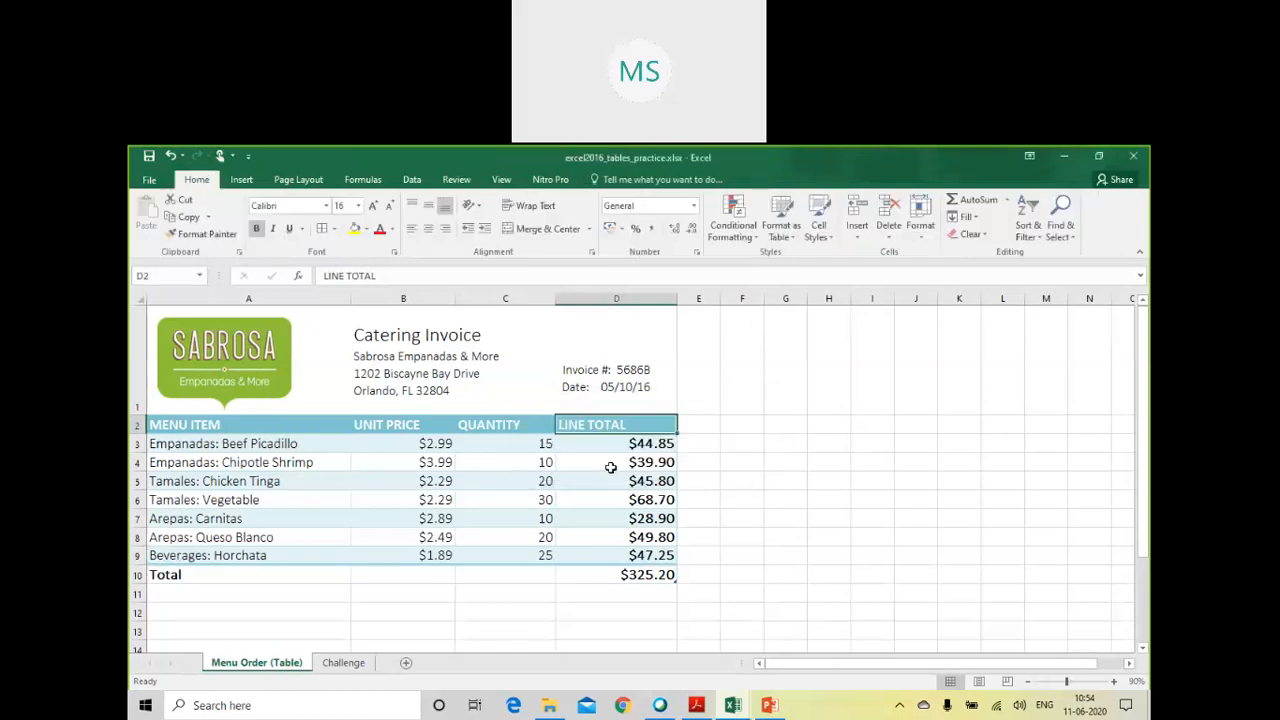
click(399, 517)
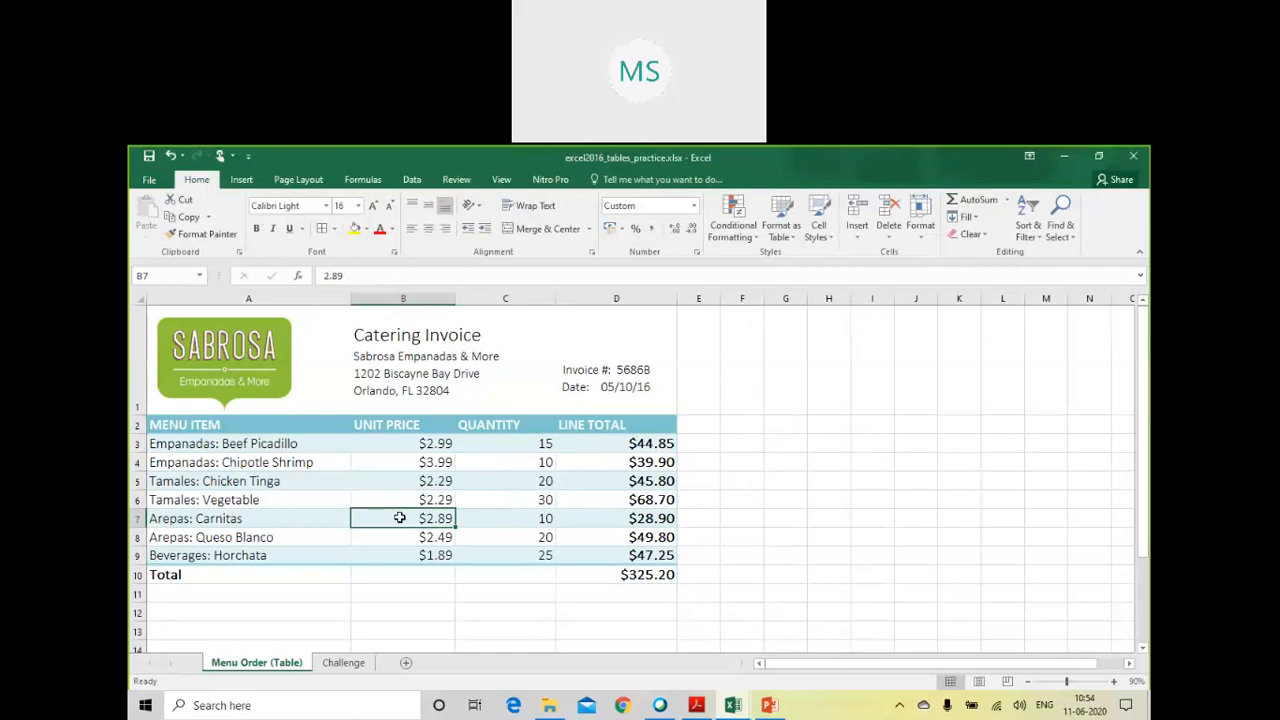
click(255, 423)
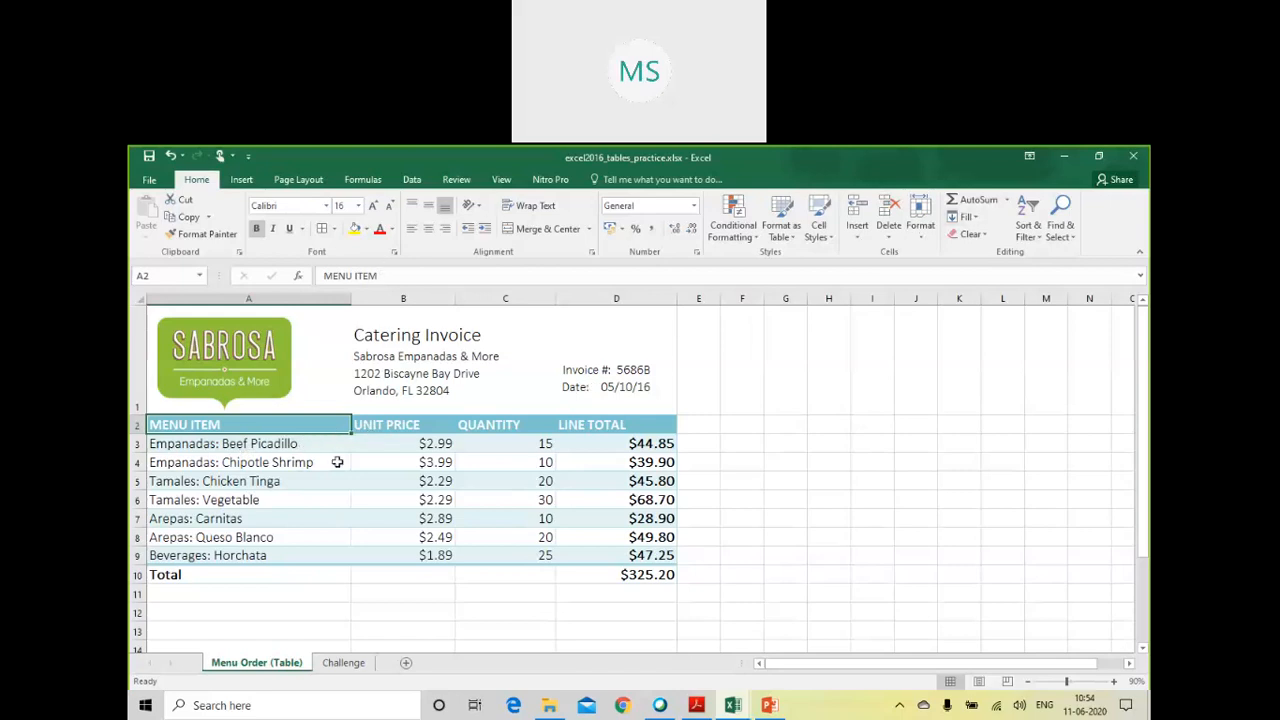
key(ctrl+z)
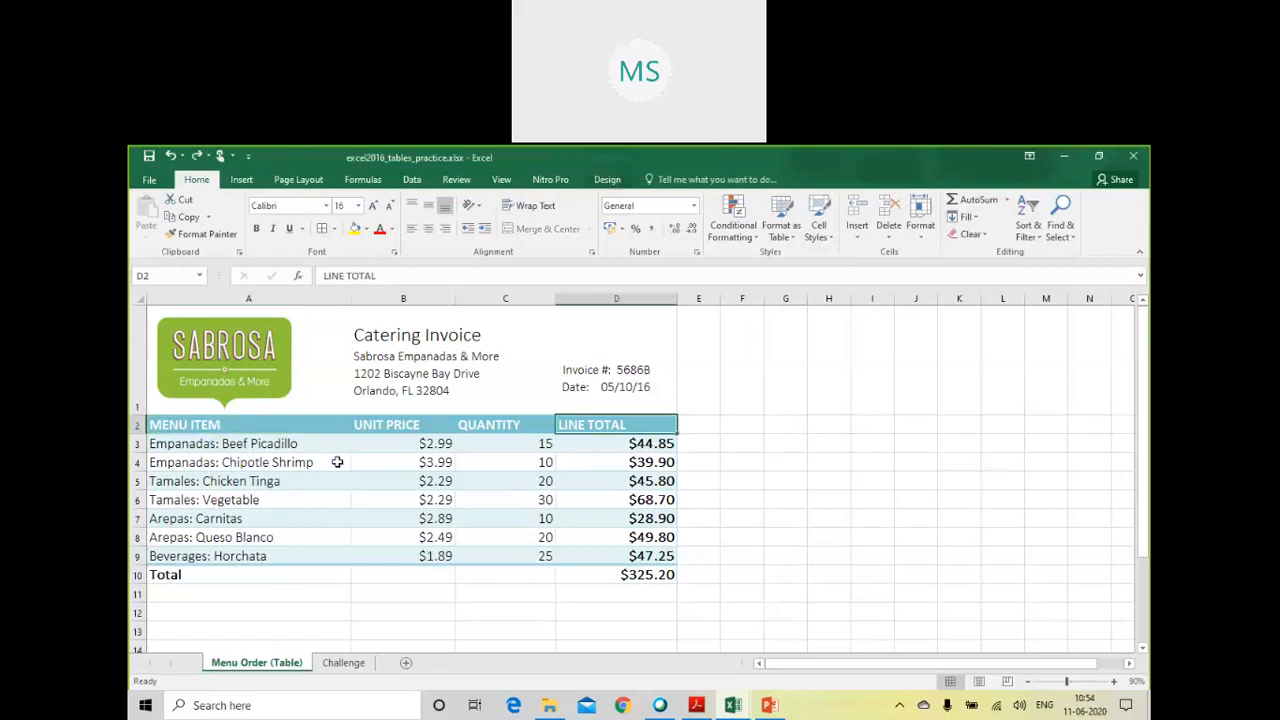
Step: Insert a LINE TOTAL slicer, move it beside the table, and delete it
click(607, 179)
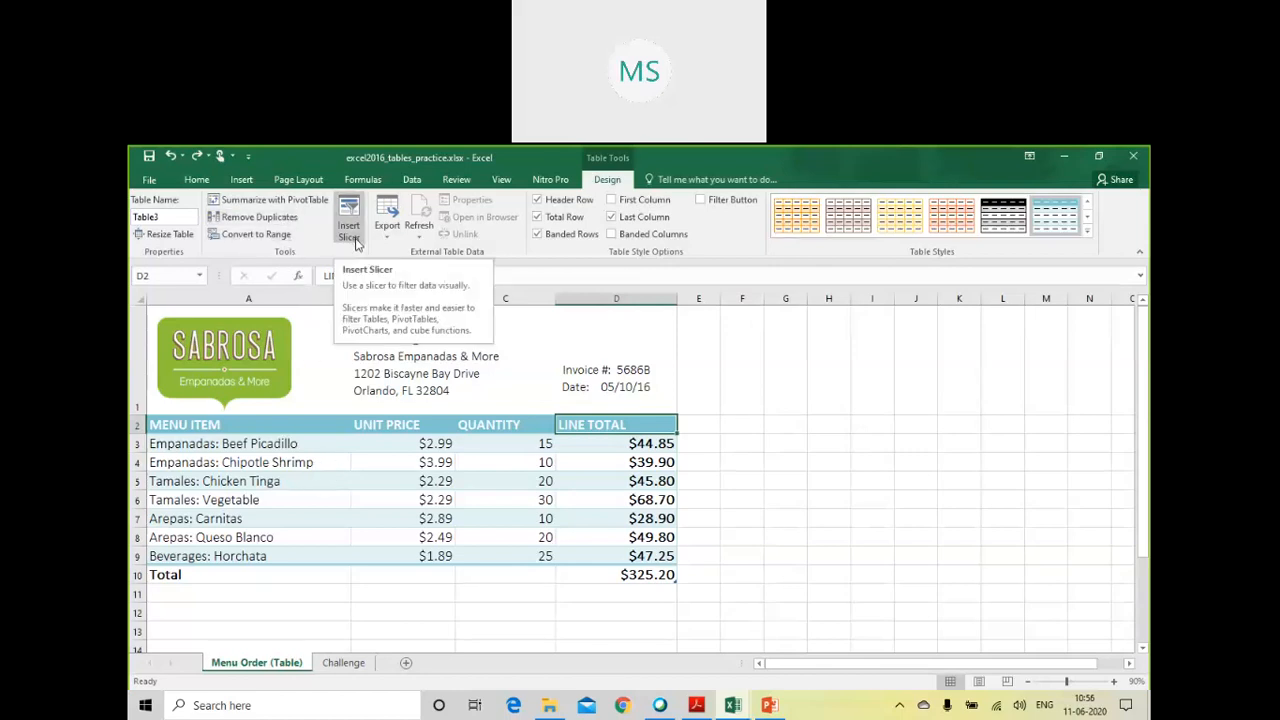
click(358, 240)
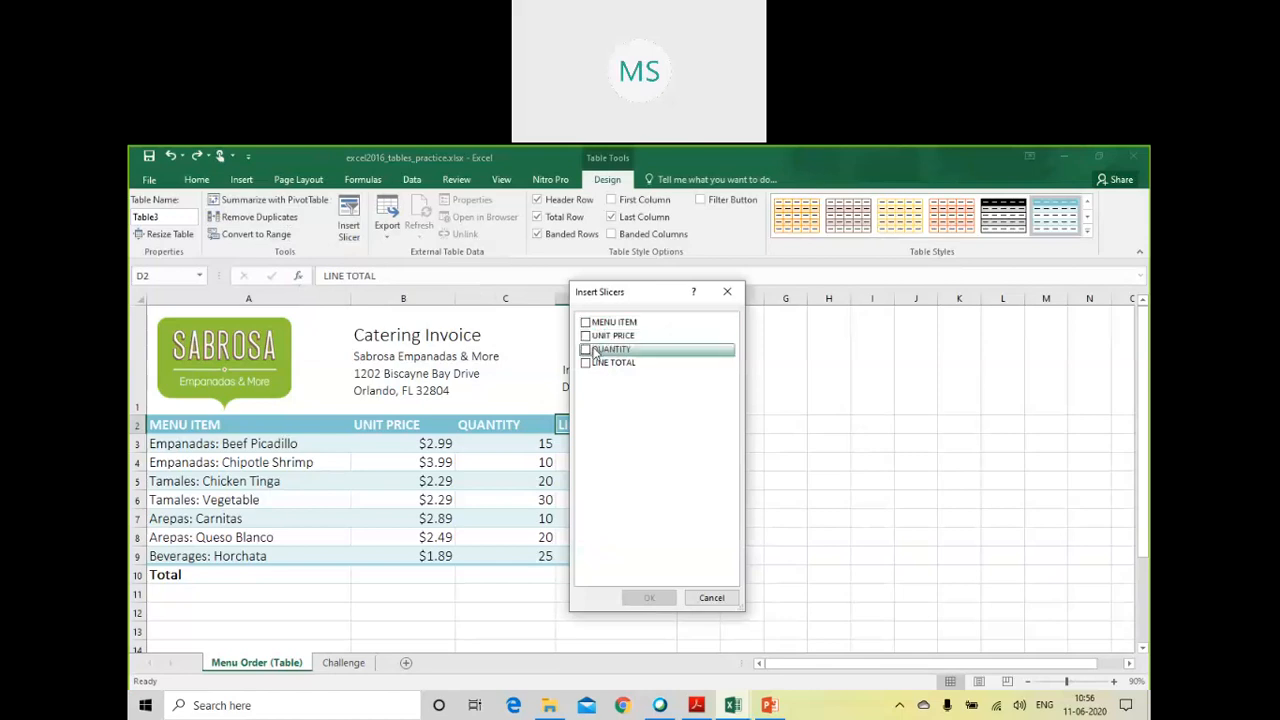
click(587, 365)
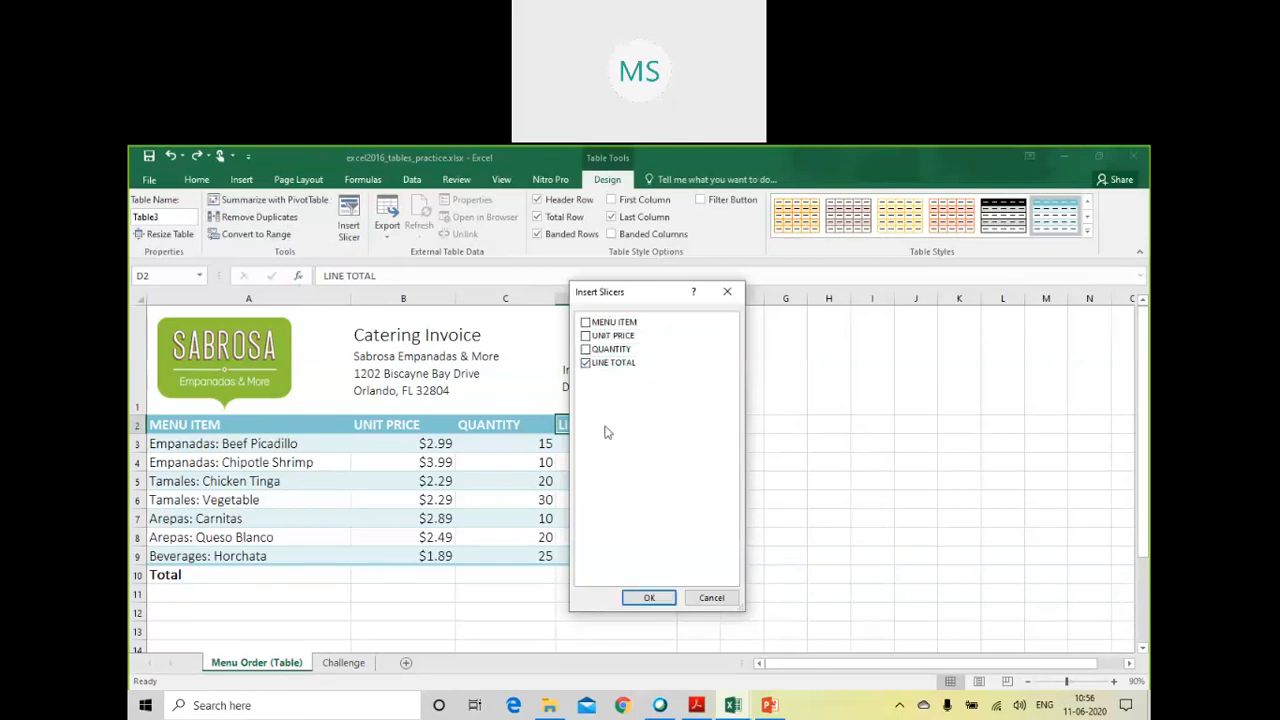
click(648, 600)
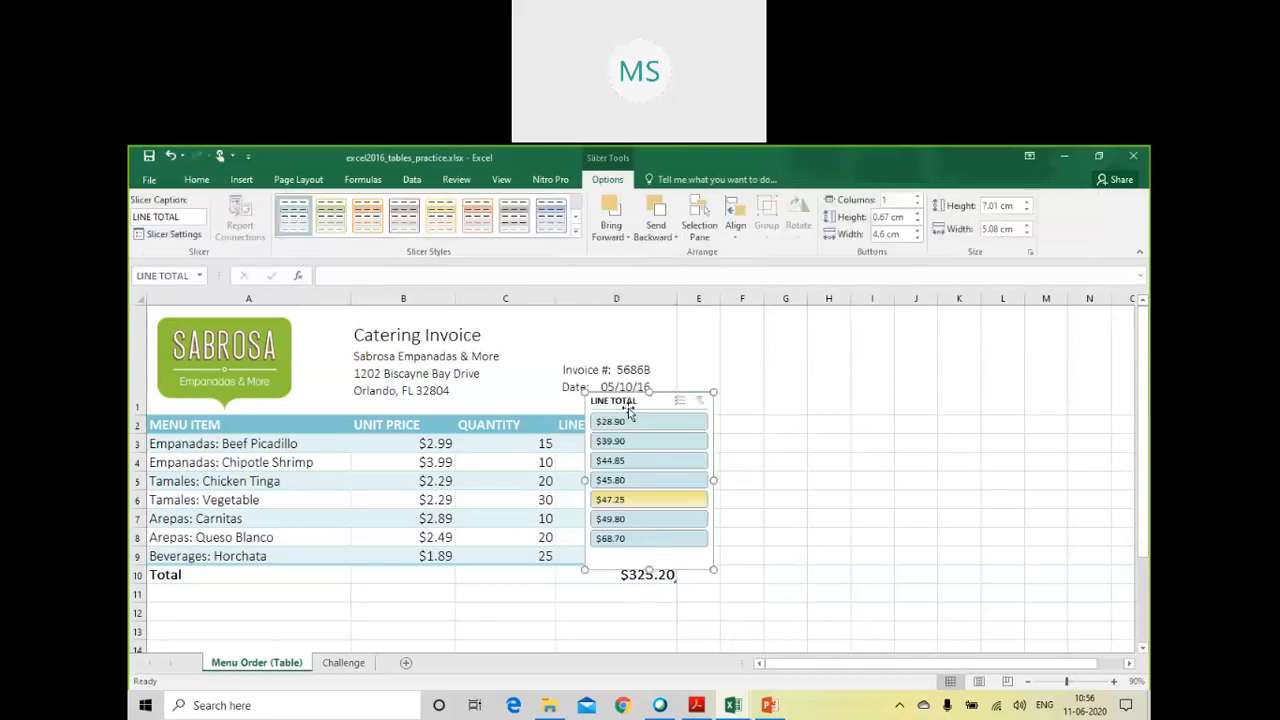
drag(638, 402, 772, 379)
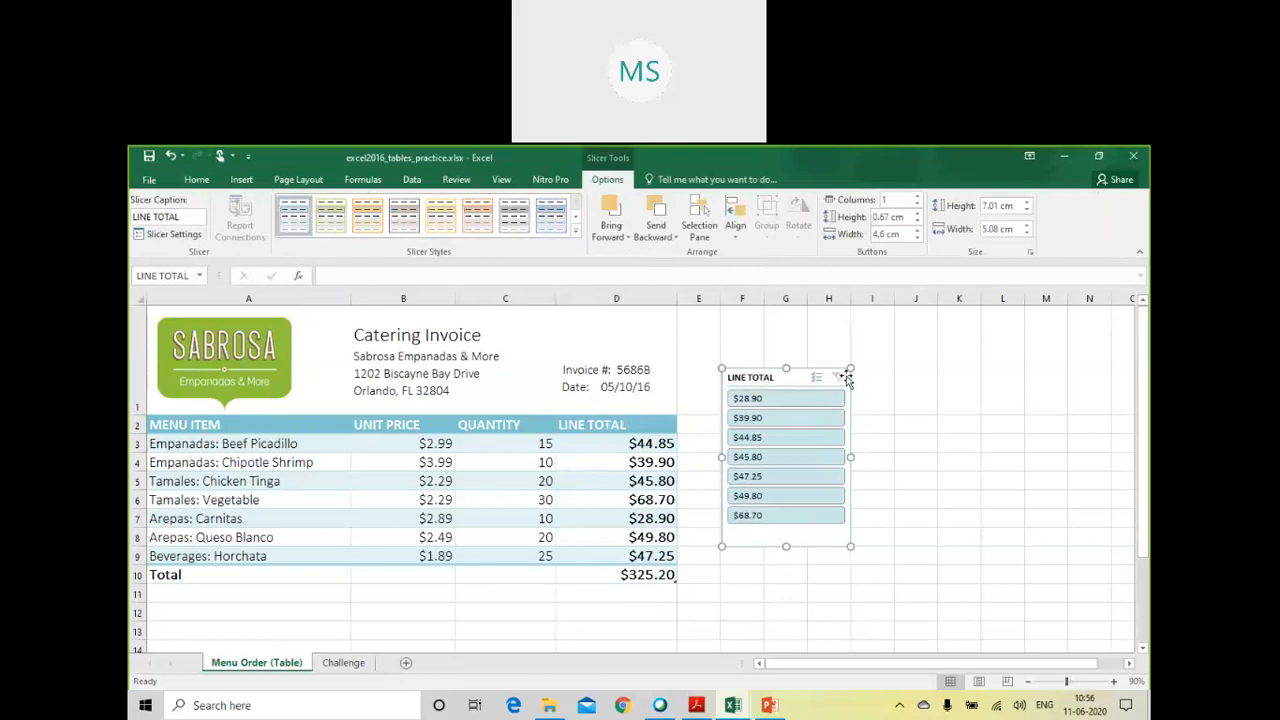
key(Delete)
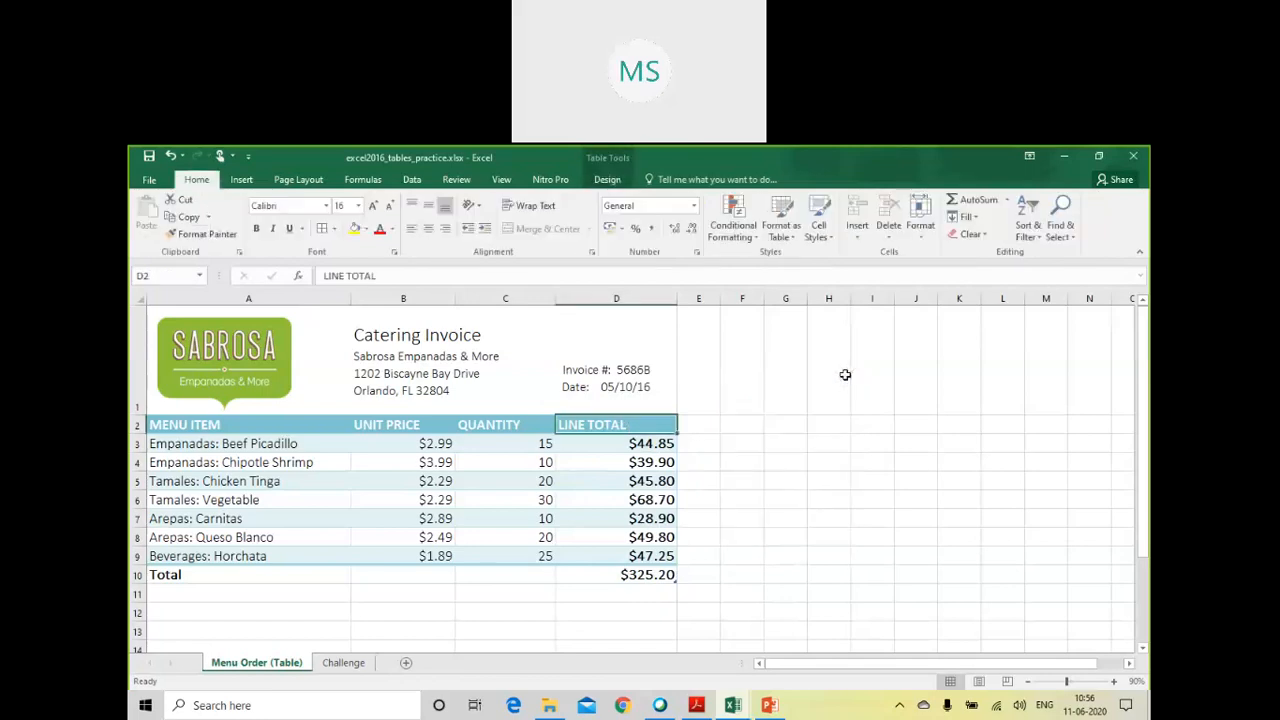
Step: Look through the table's export options and the available table styles without applying any
click(323, 443)
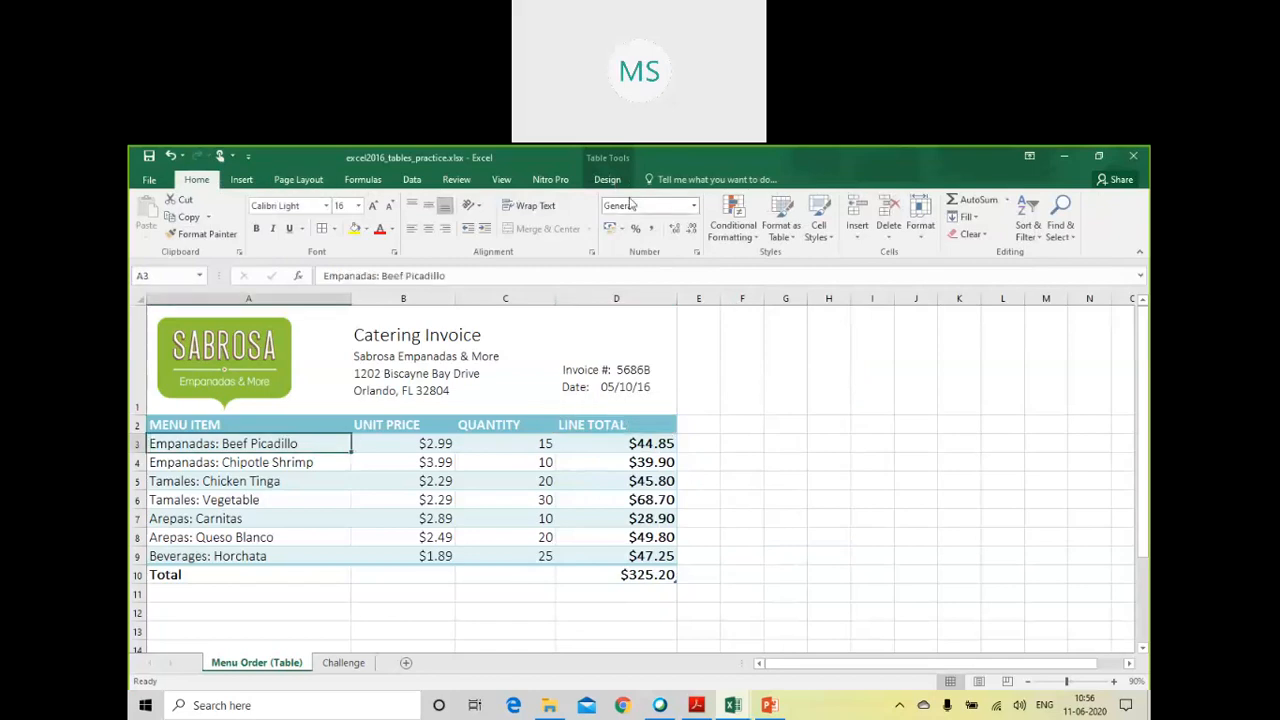
click(612, 179)
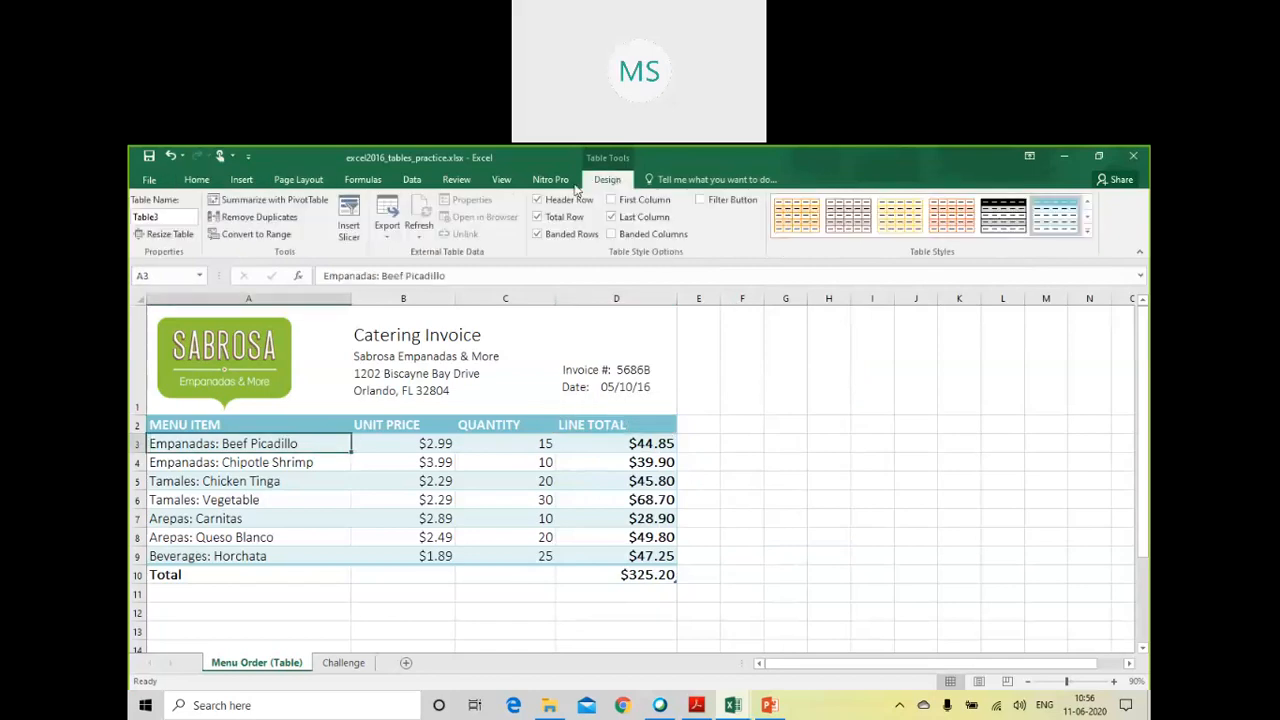
click(390, 240)
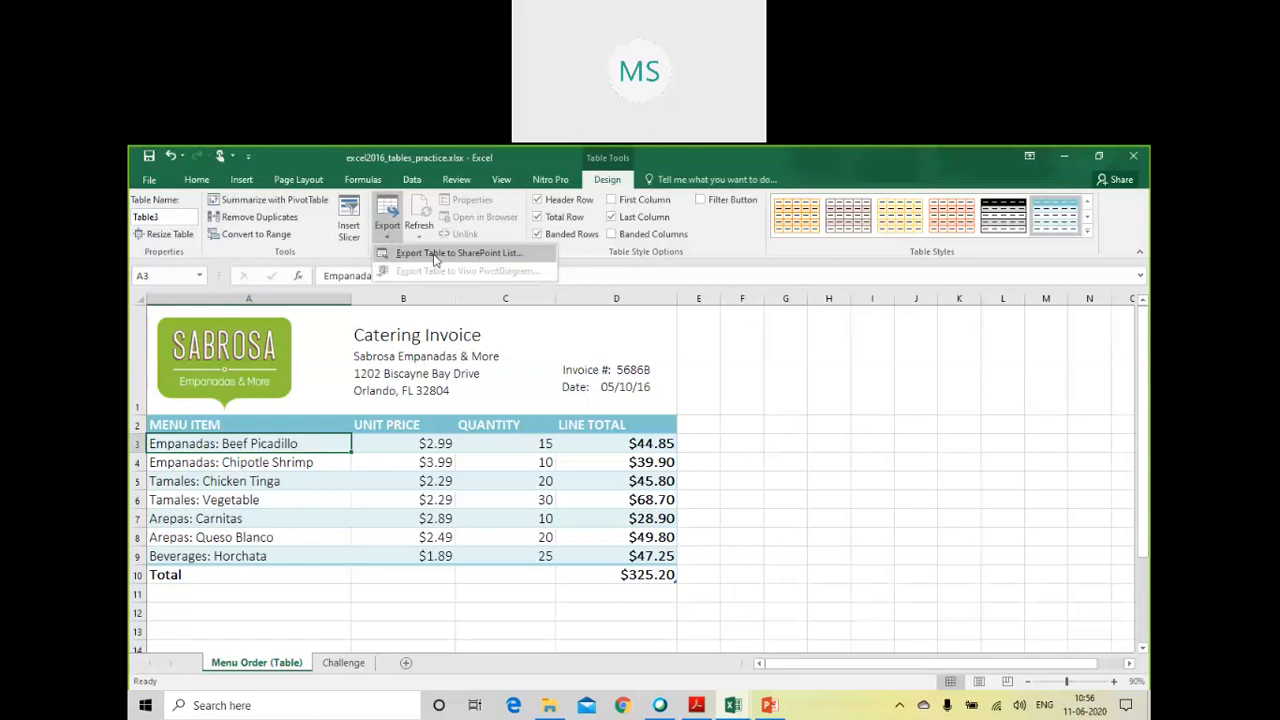
click(352, 249)
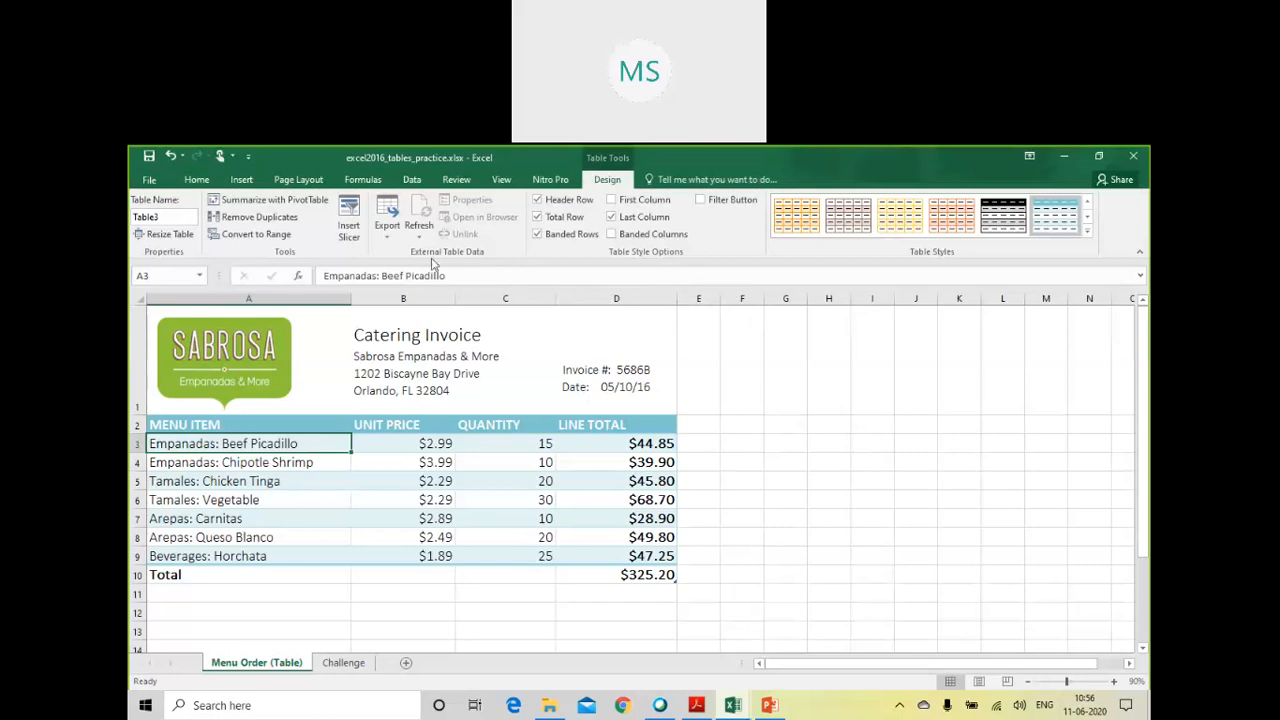
click(1088, 234)
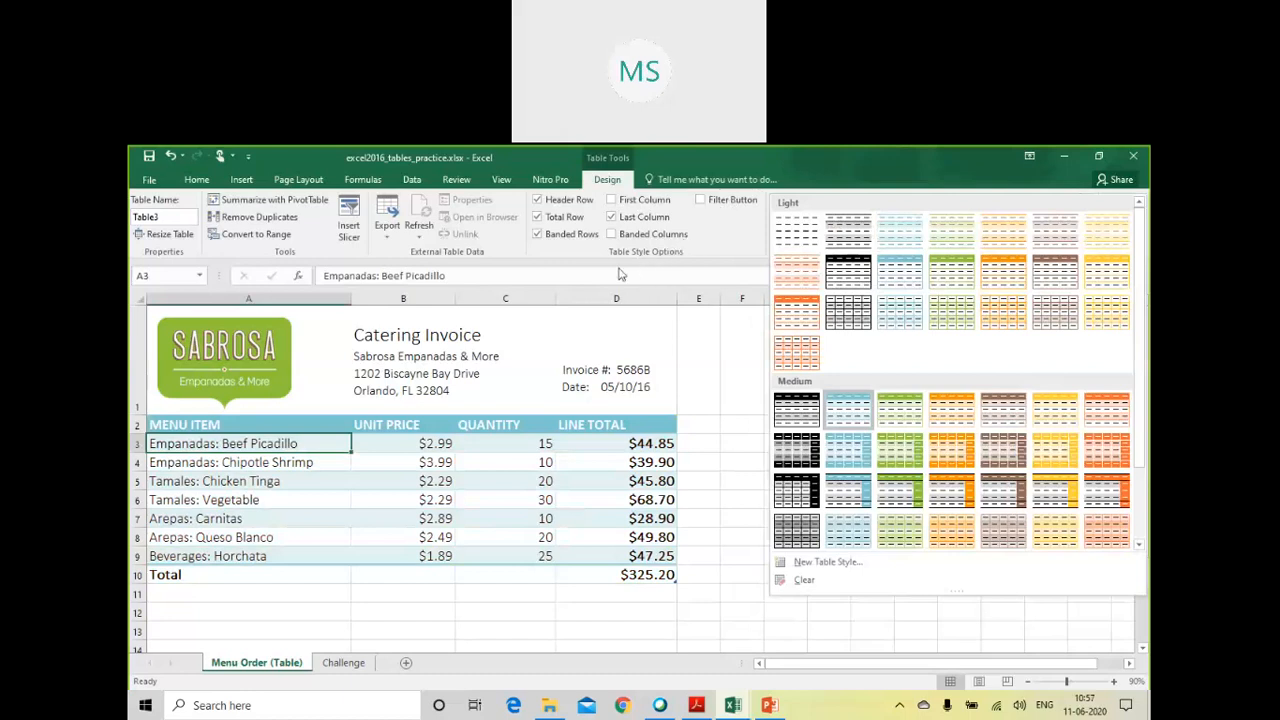
click(635, 356)
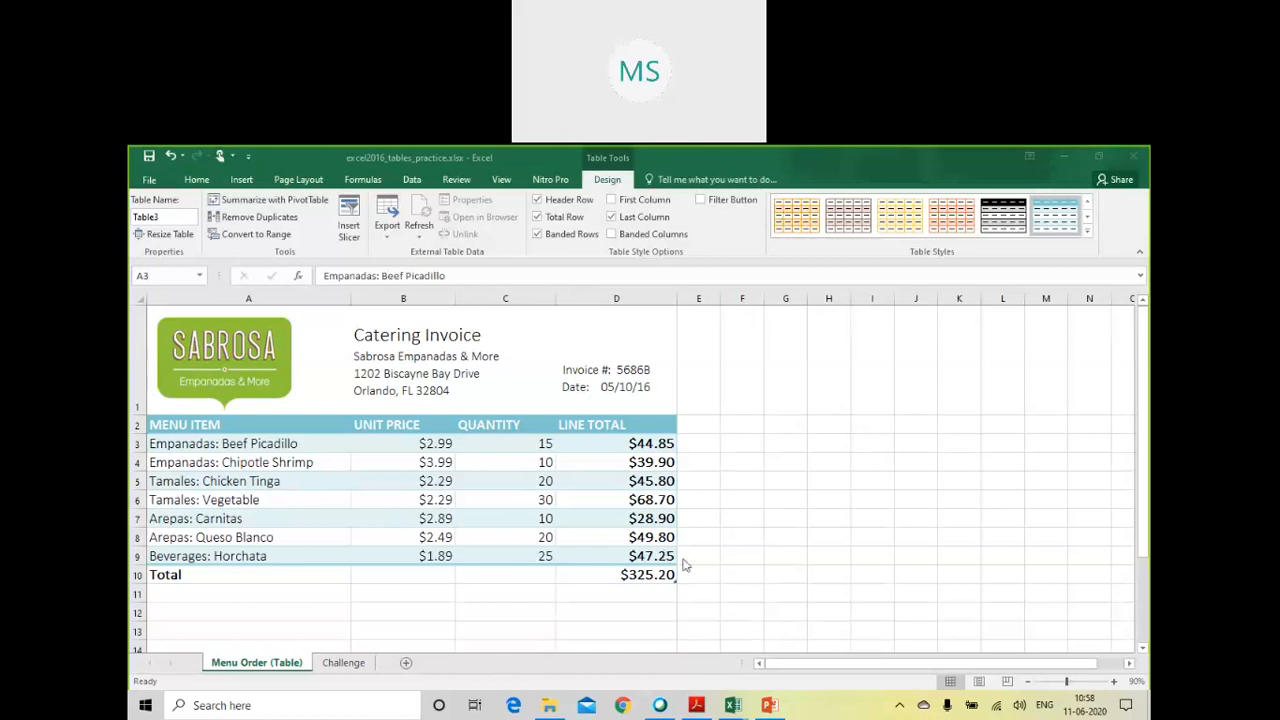
Step: Switch to the excel2016_charts_practice.xlsx workbook and look at its Challenge and Fiction Book Sales sheets
mouse_move(737, 713)
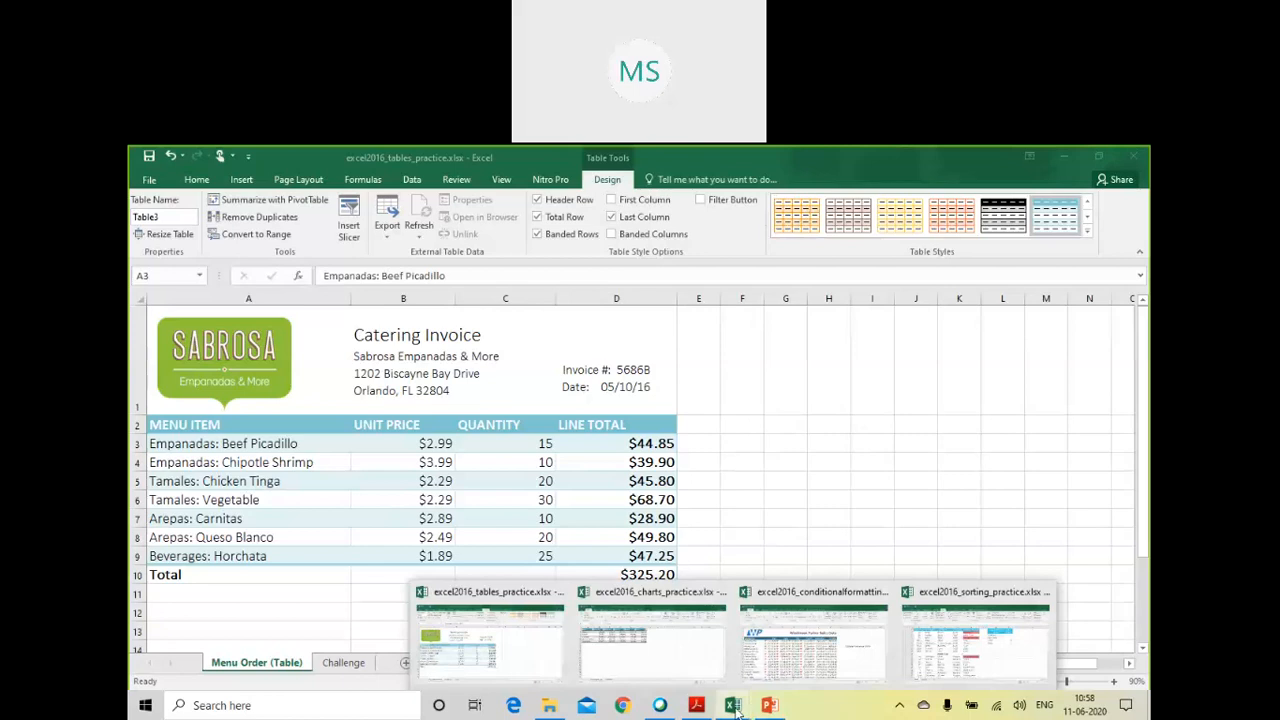
click(686, 643)
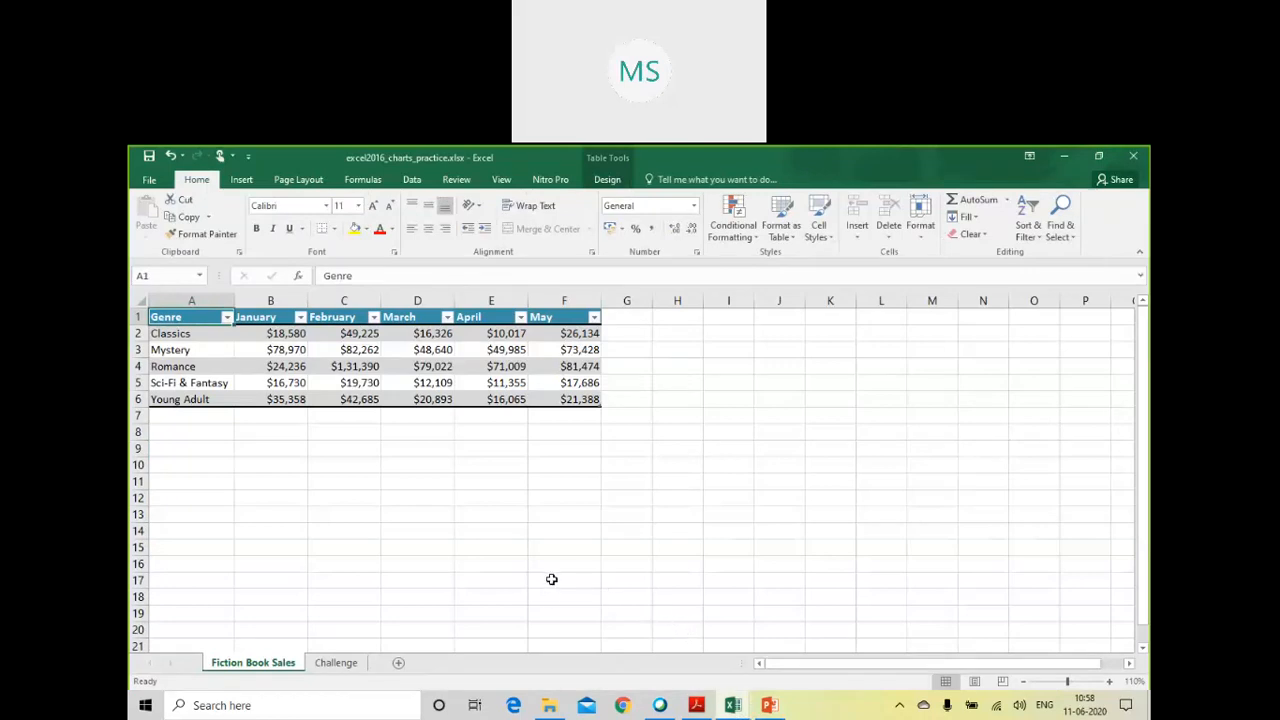
click(338, 663)
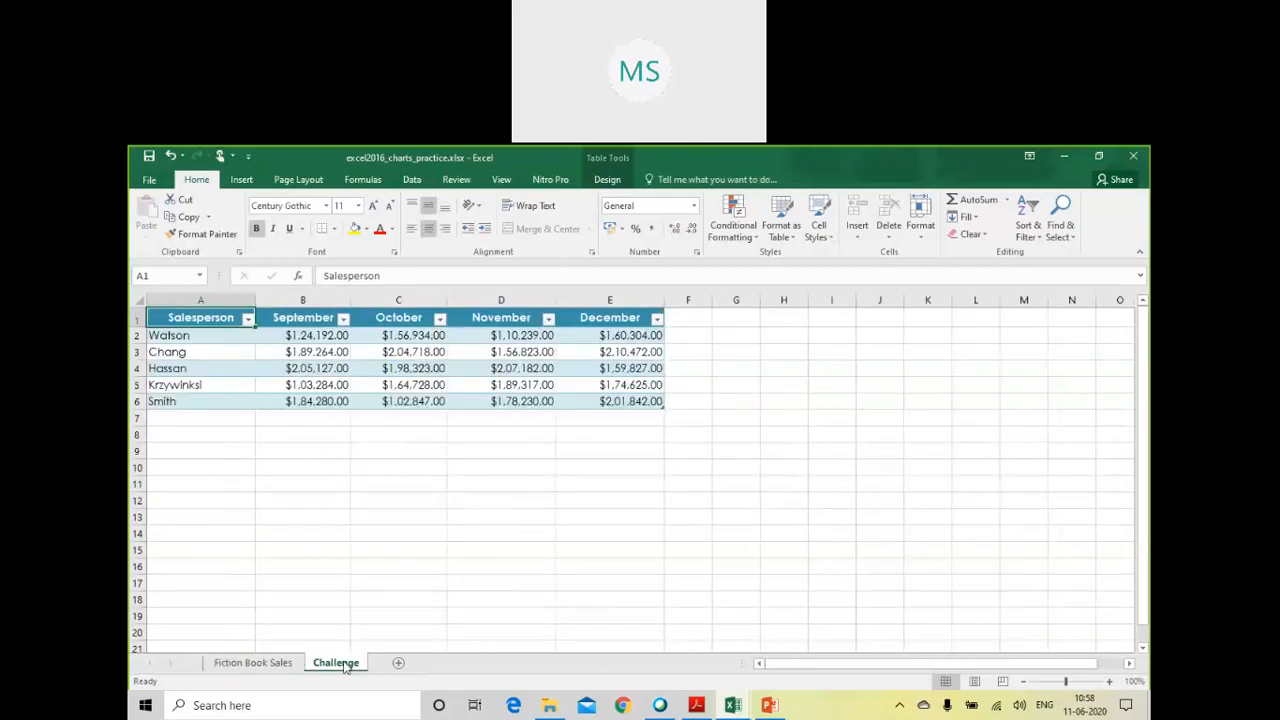
click(276, 667)
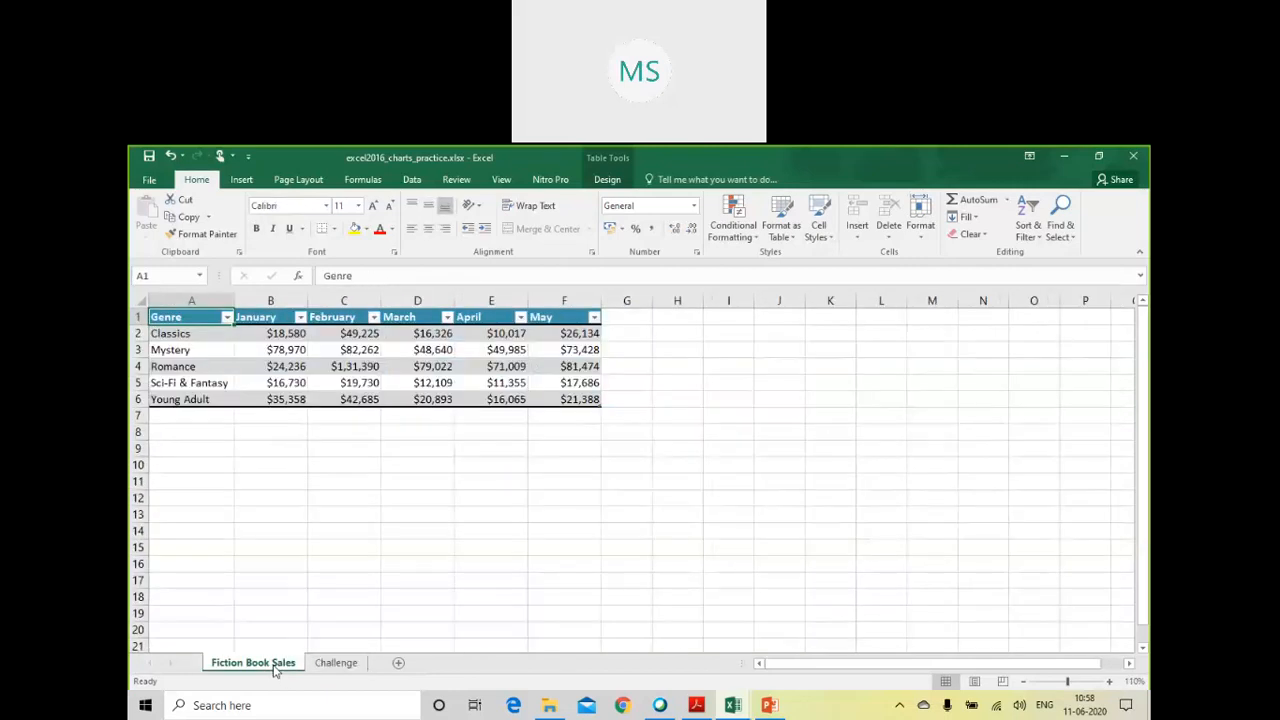
Step: Switch to Chapter 7.pdf in Adobe Acrobat Reader and read on to the section on modifying tables
click(697, 705)
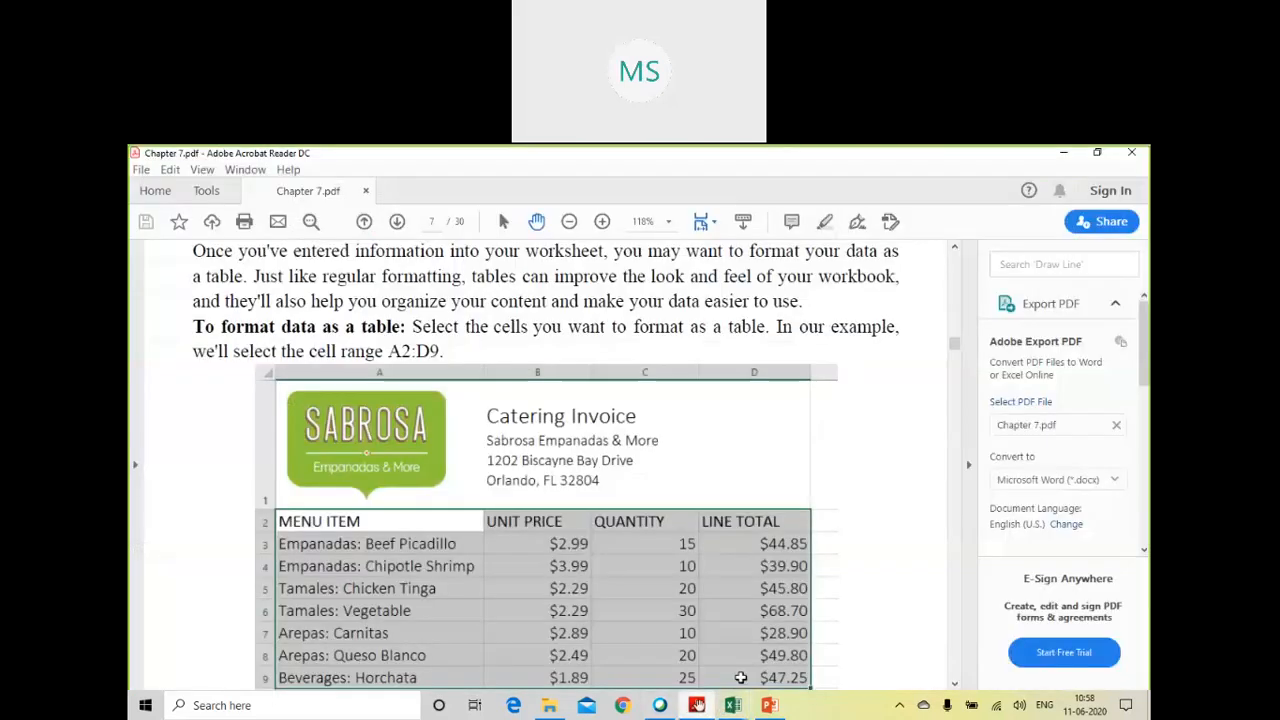
scroll(814, 500, down, 15)
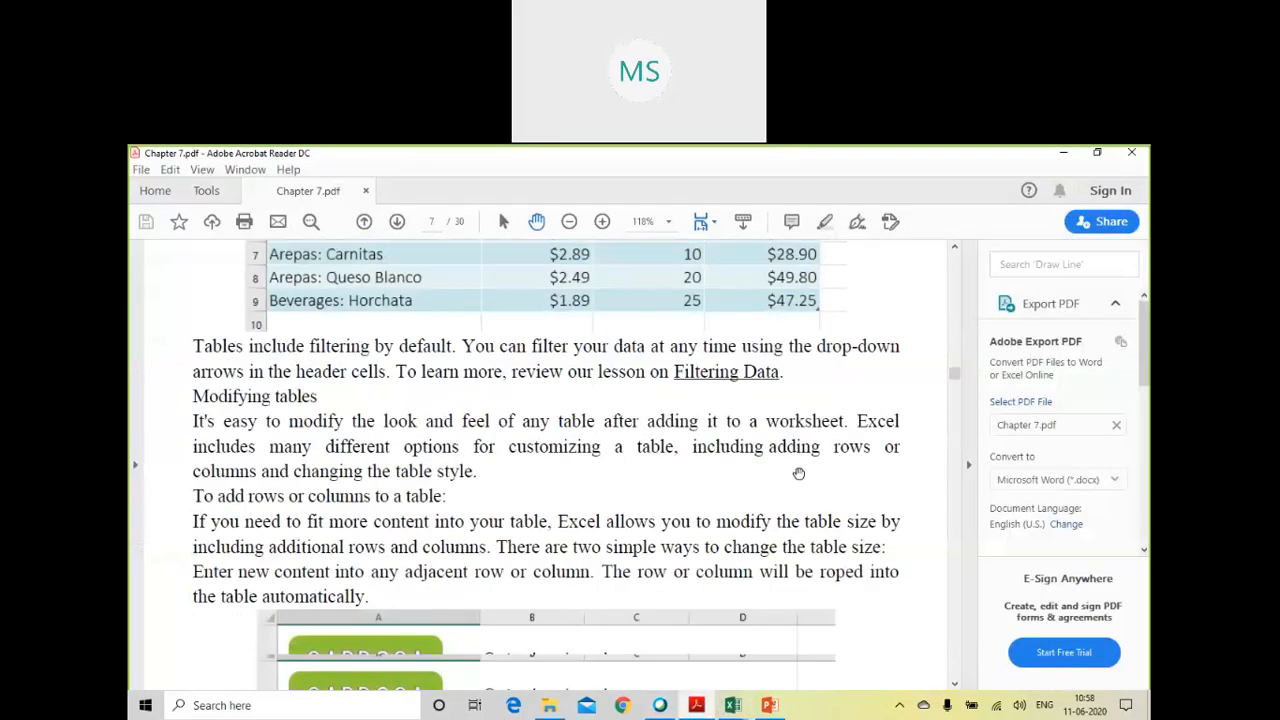
Step: Read the PDF chapter as far as the chart insertion instructions and switch to the excel2016_charts_practice workbook in Excel
scroll(834, 504, down, 5)
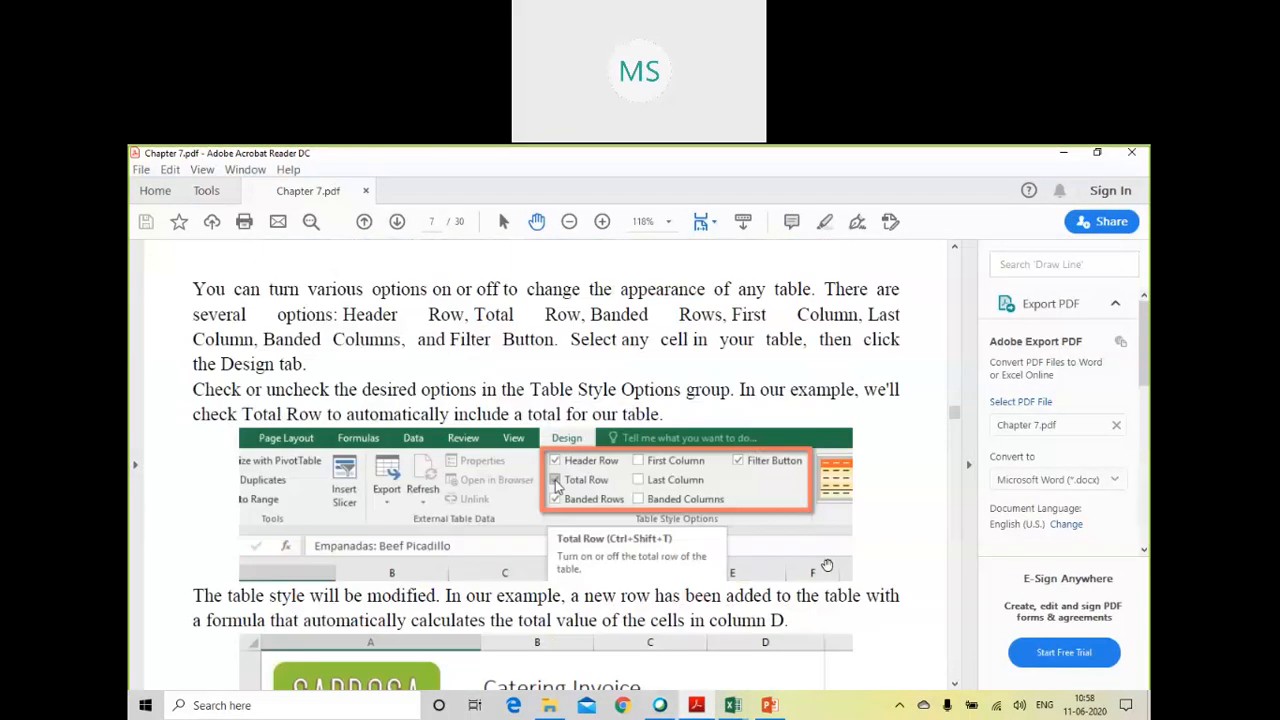
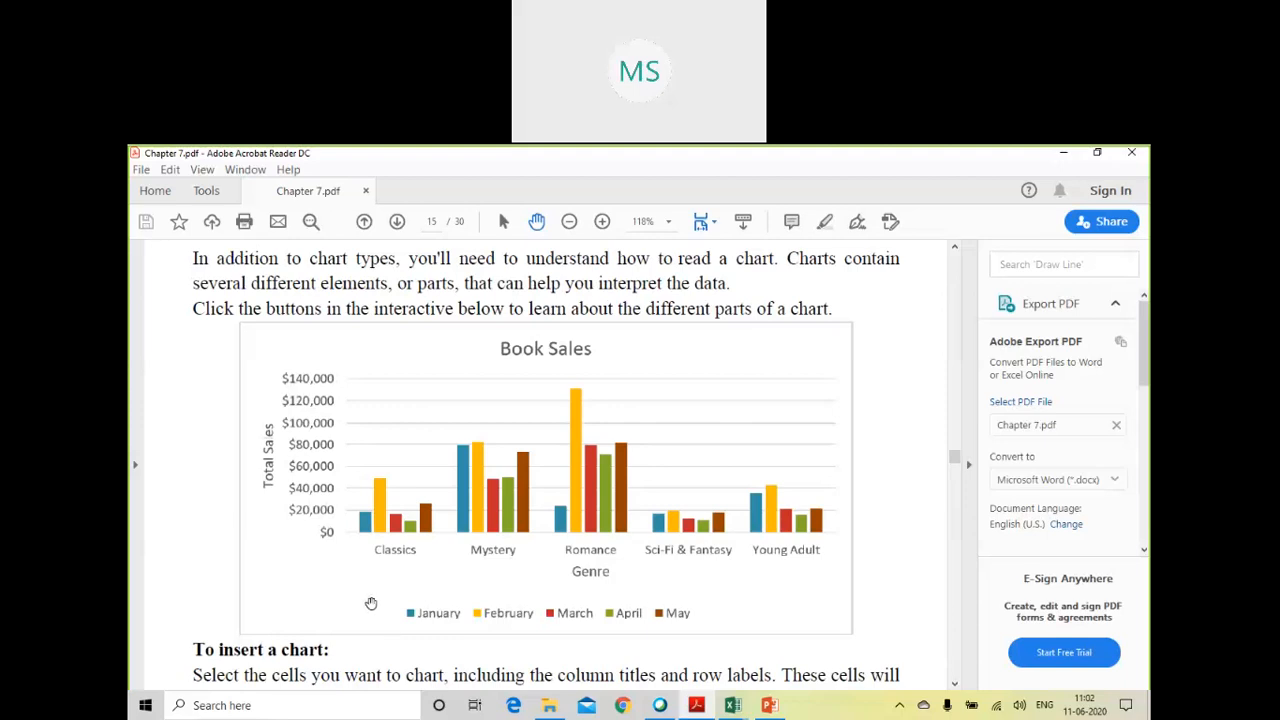
scroll(369, 603, down, 2)
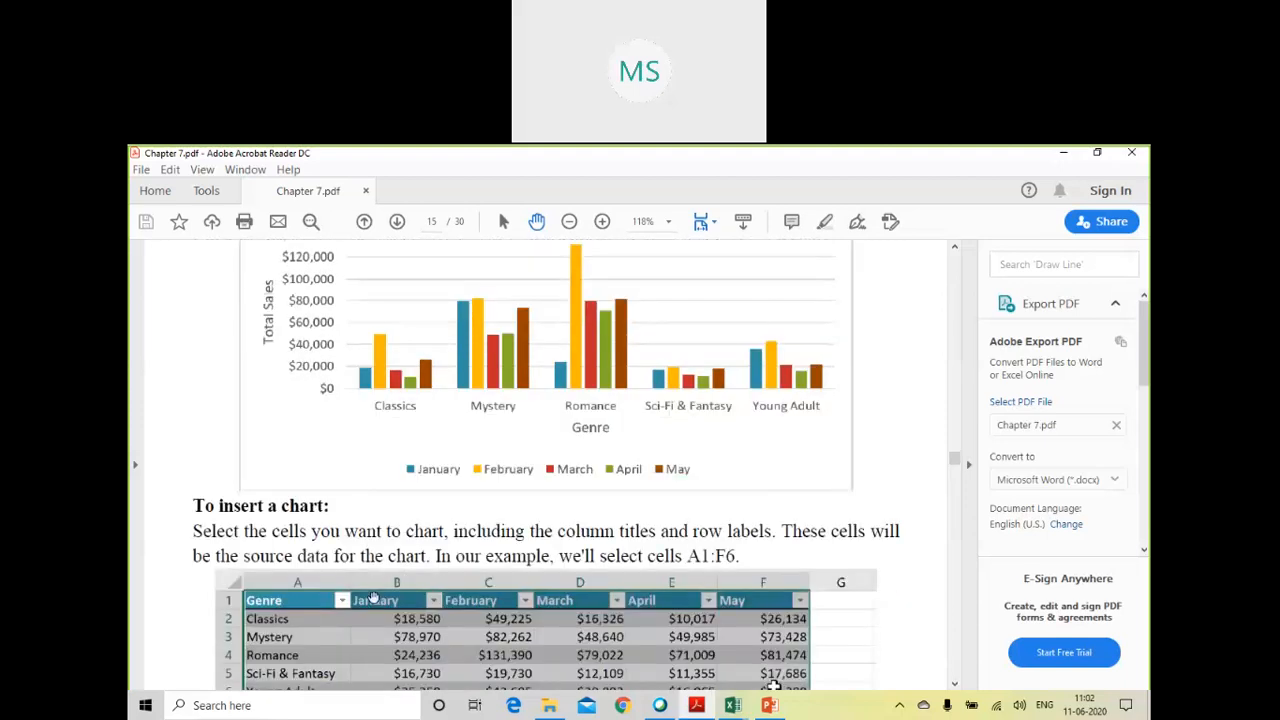
scroll(369, 597, down, 1)
mouse_move(733, 705)
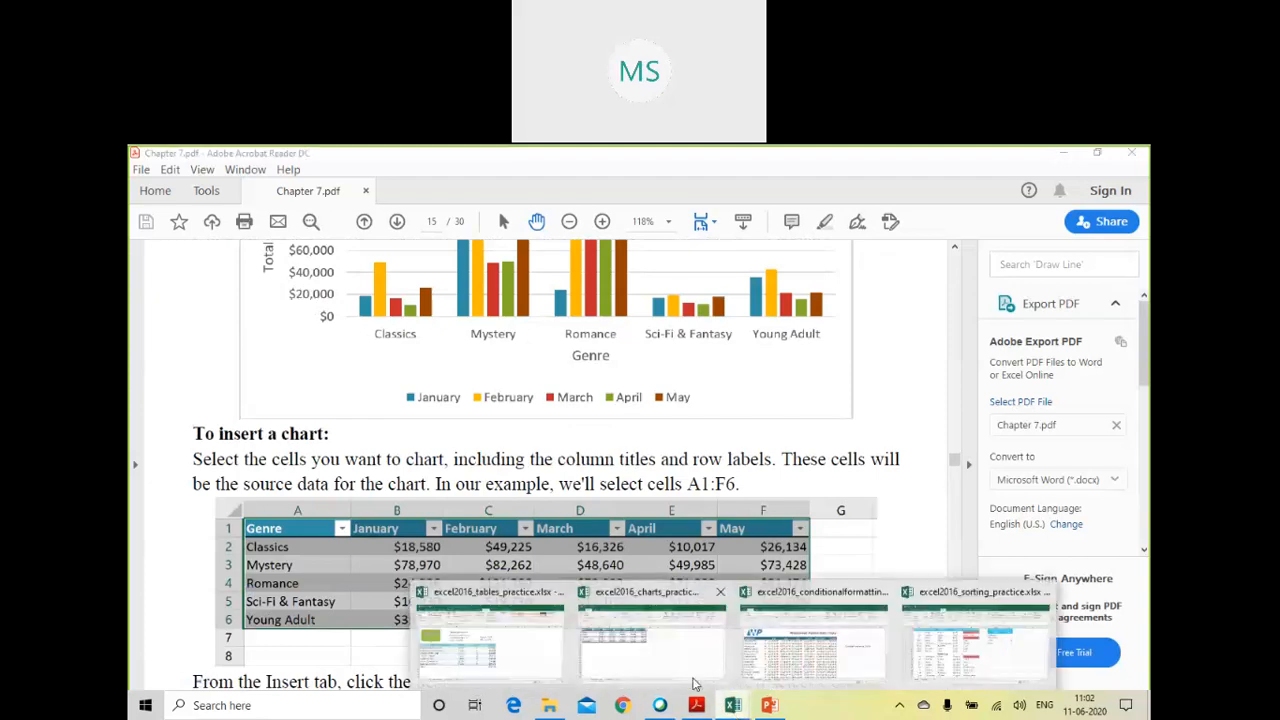
click(694, 676)
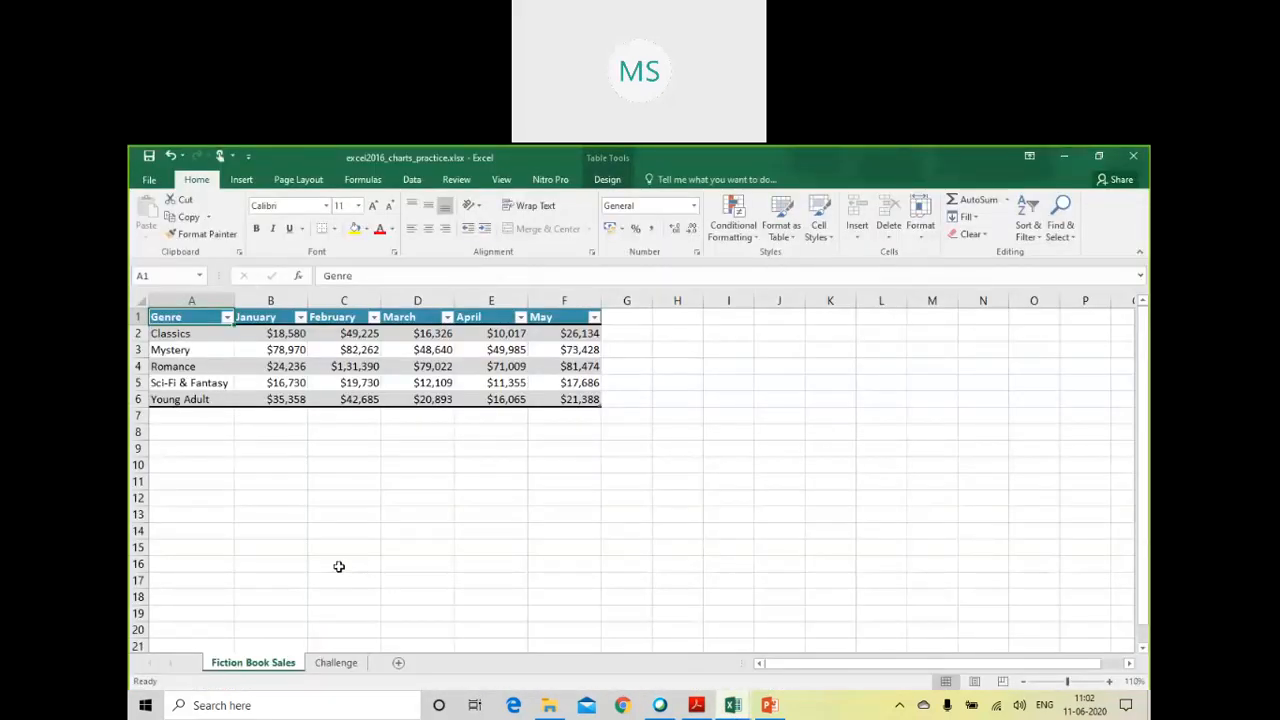
Step: Review the source data by highlighting the whole sales table, the January values and the B2:F6 sales figures in turn
click(329, 531)
drag(185, 317, 545, 398)
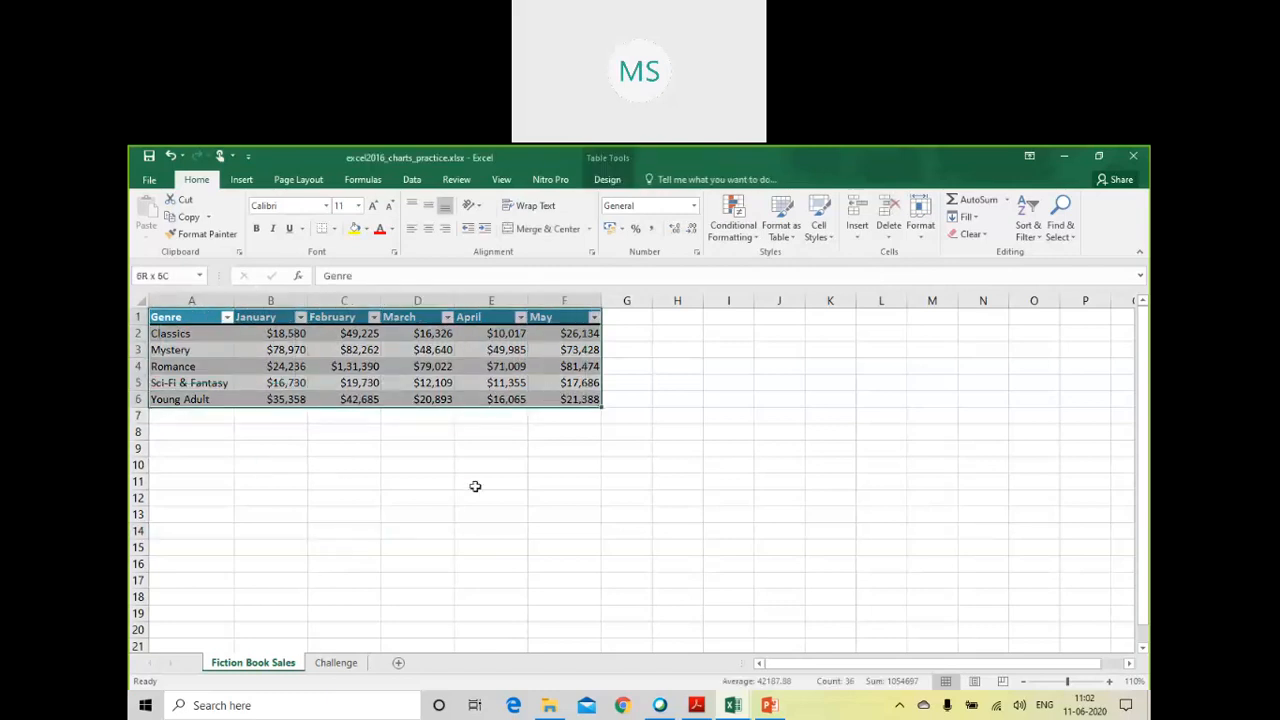
click(490, 481)
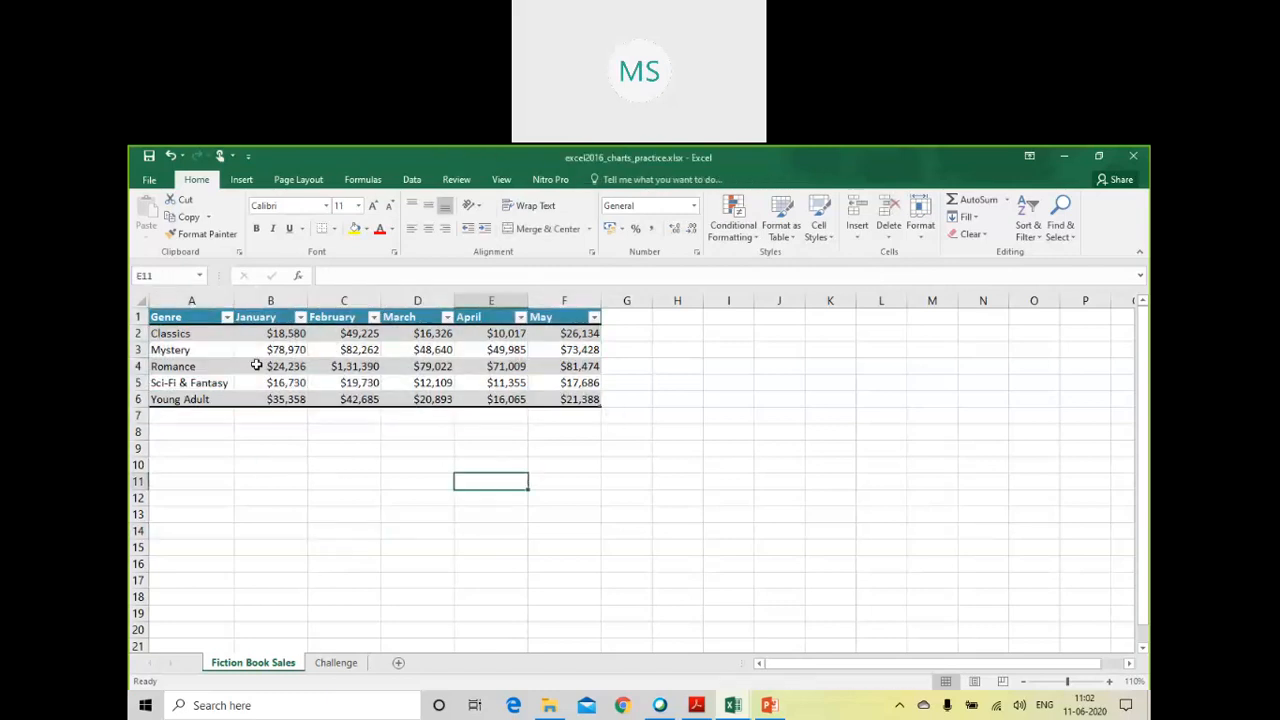
click(270, 310)
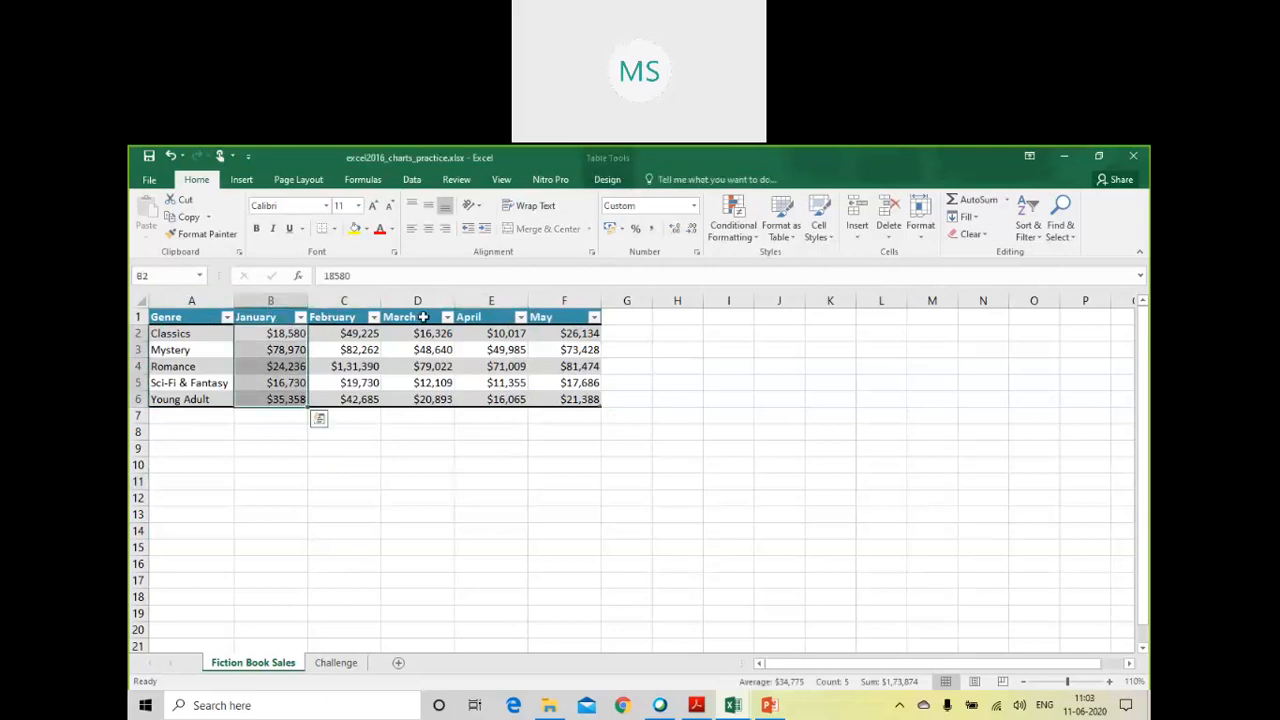
click(500, 478)
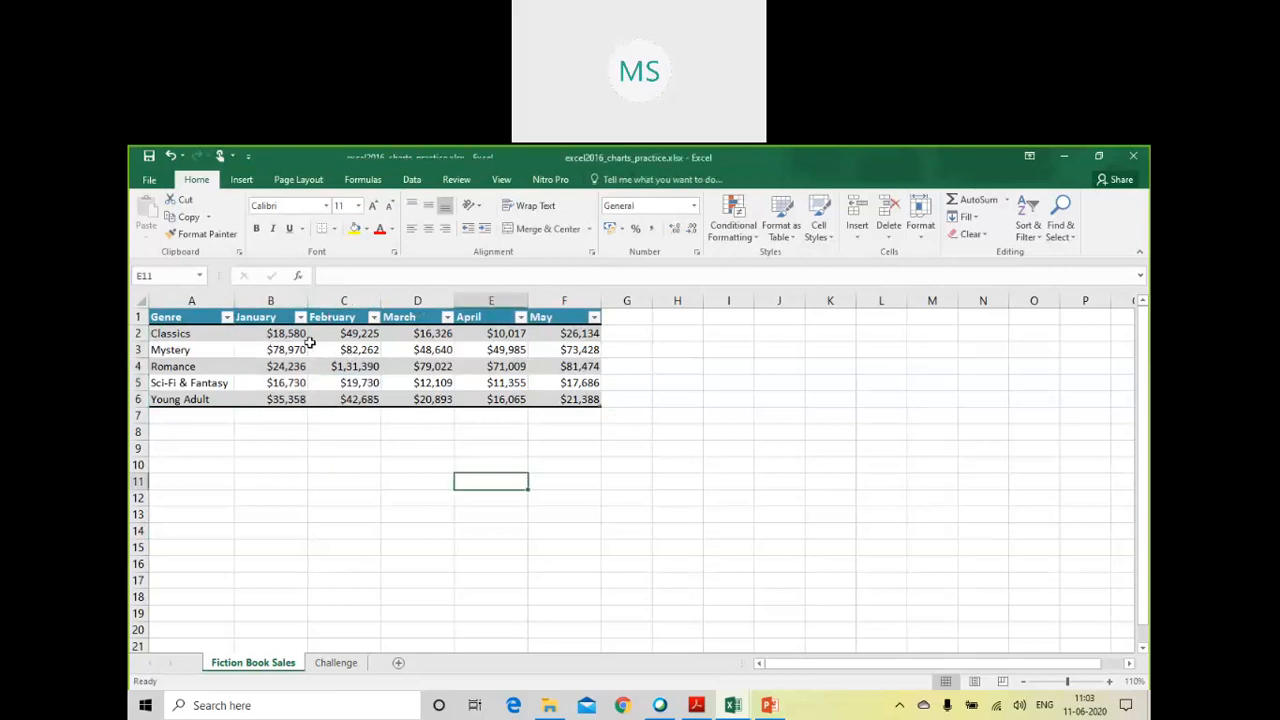
drag(297, 333, 595, 402)
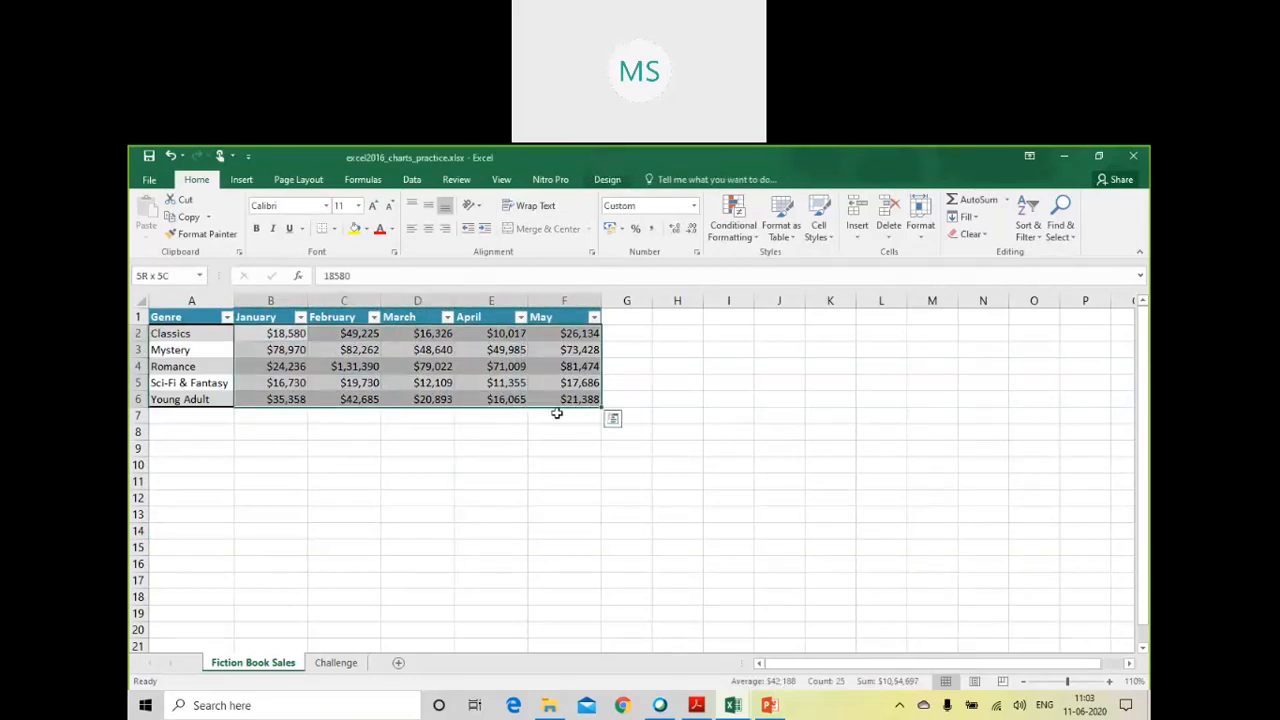
click(385, 542)
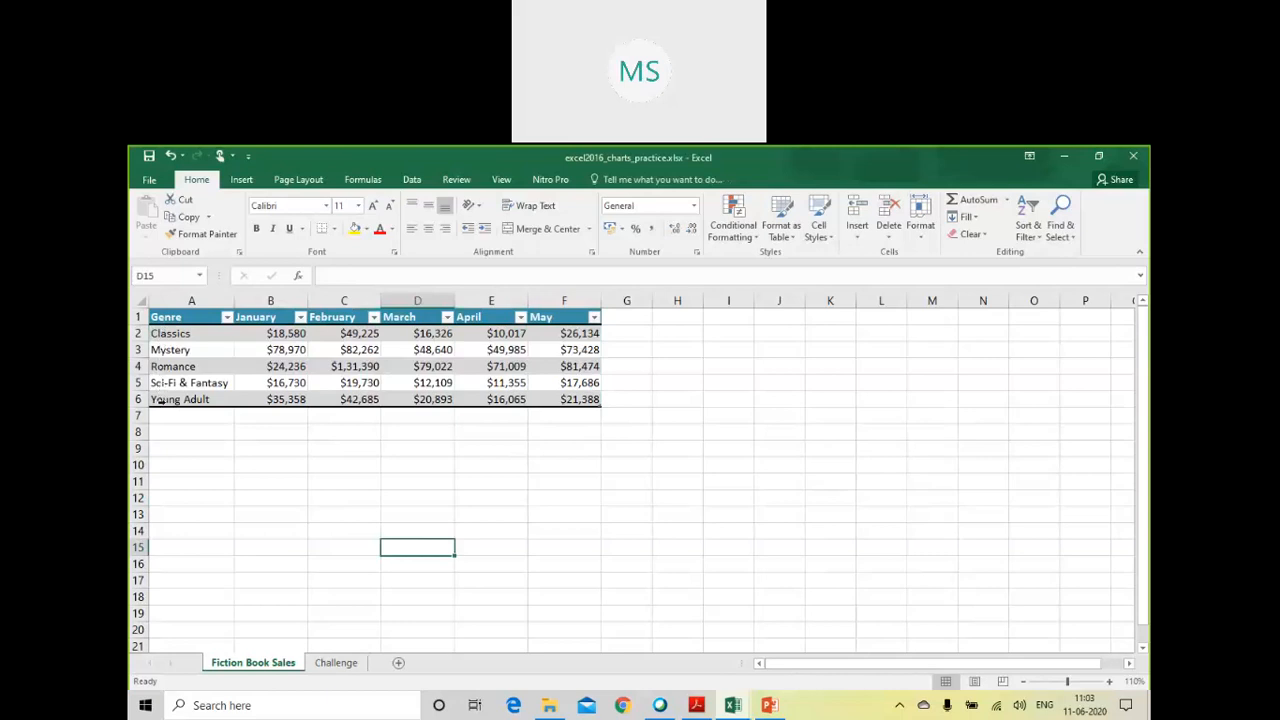
click(254, 480)
Step: Select the sales table A1:F6, including the column titles and genre labels, as the source data for a chart
drag(180, 318, 571, 400)
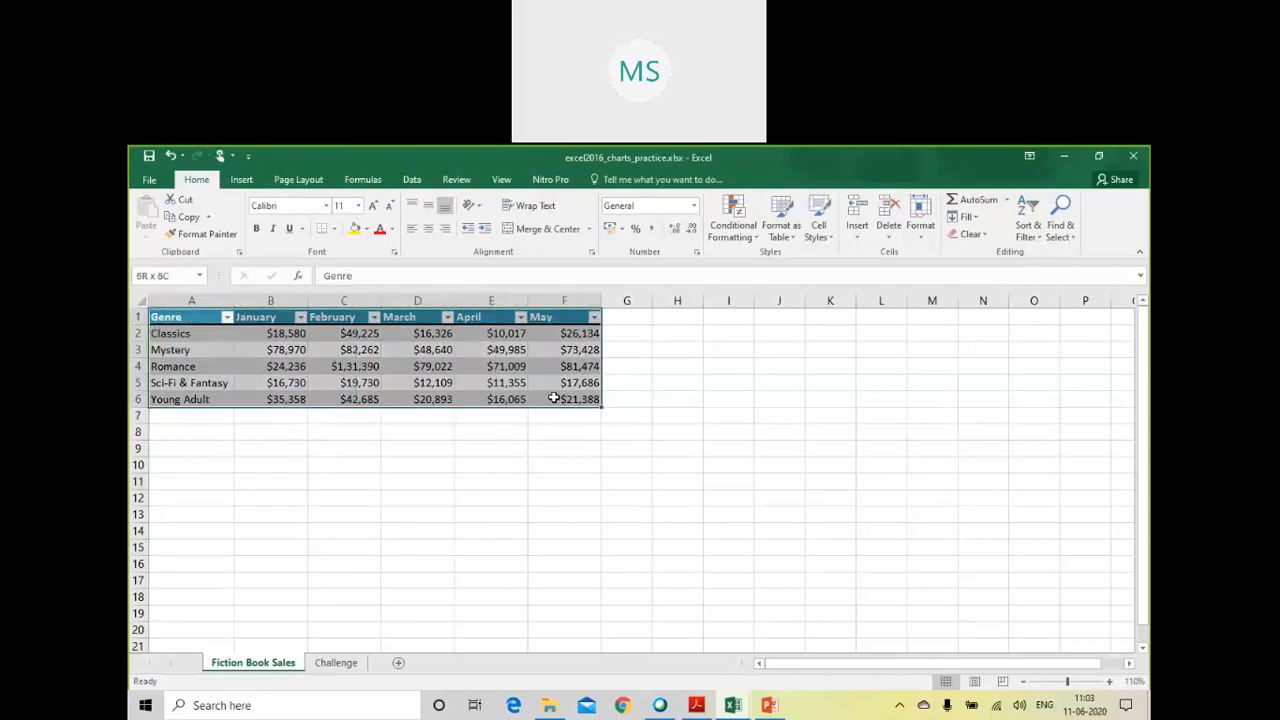
drag(494, 473, 494, 473)
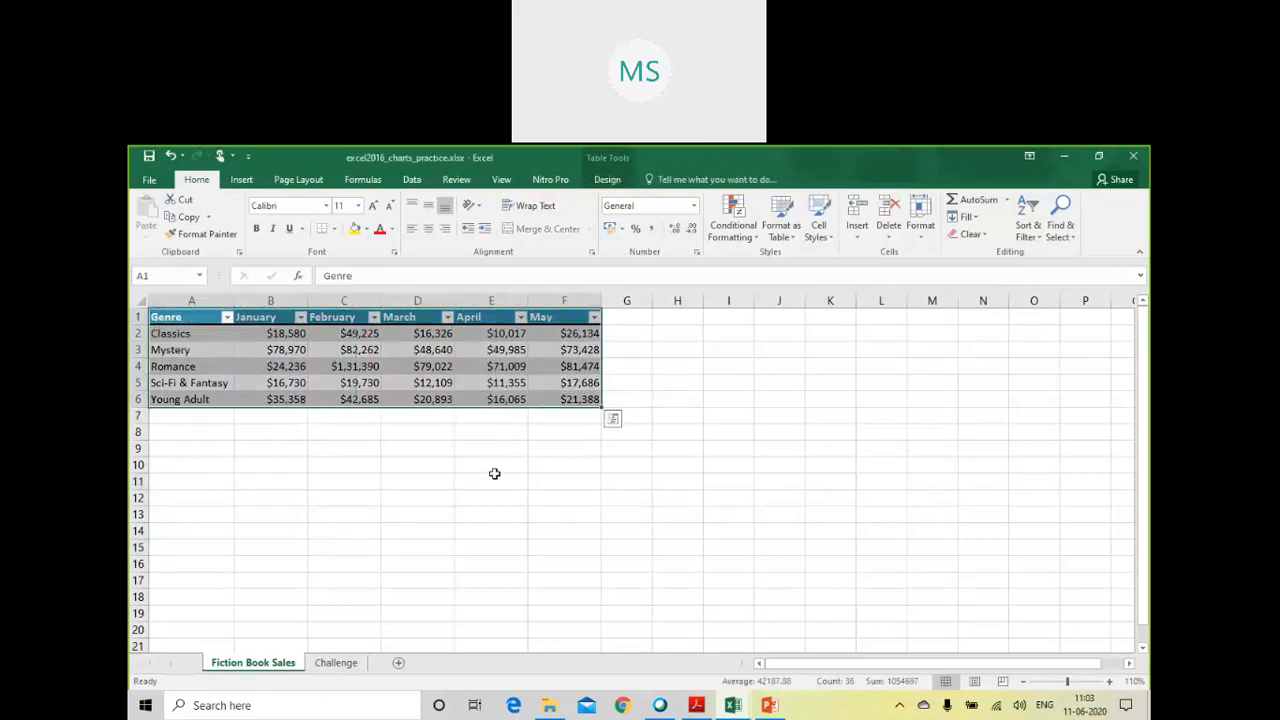
click(243, 181)
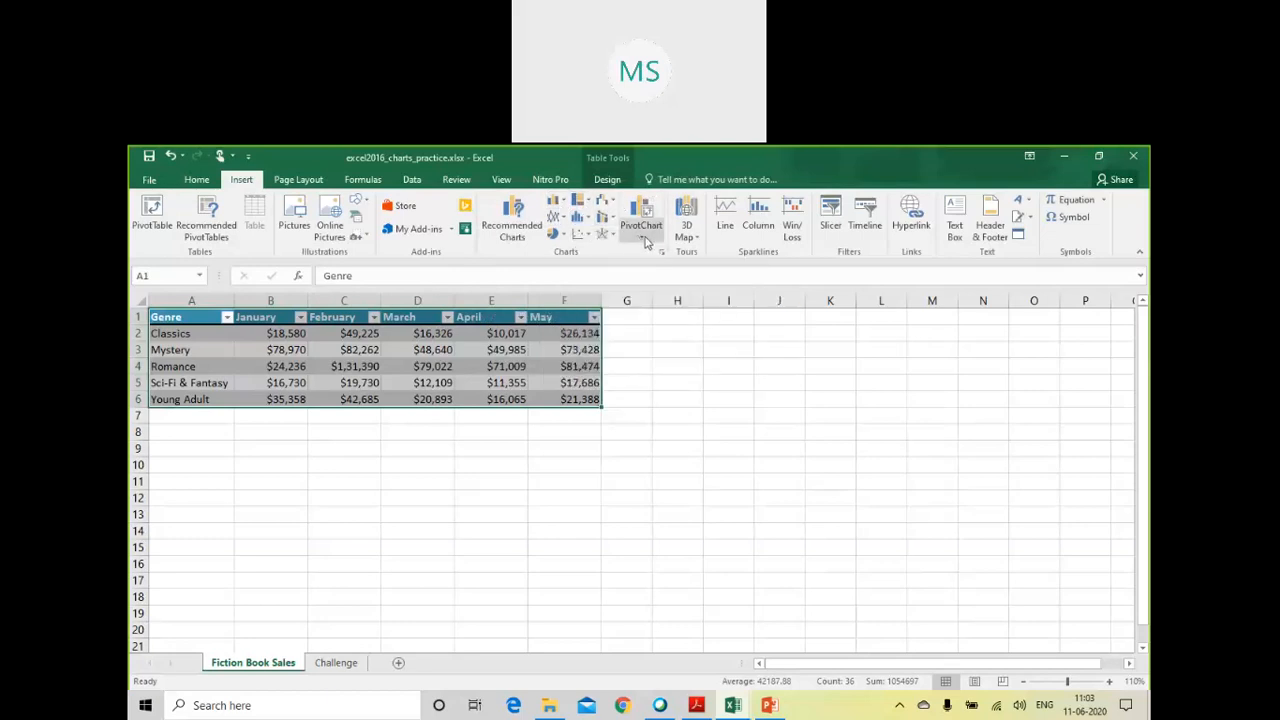
Step: Examine the available column and bar chart types and the recommended charts, without inserting any of them
click(517, 238)
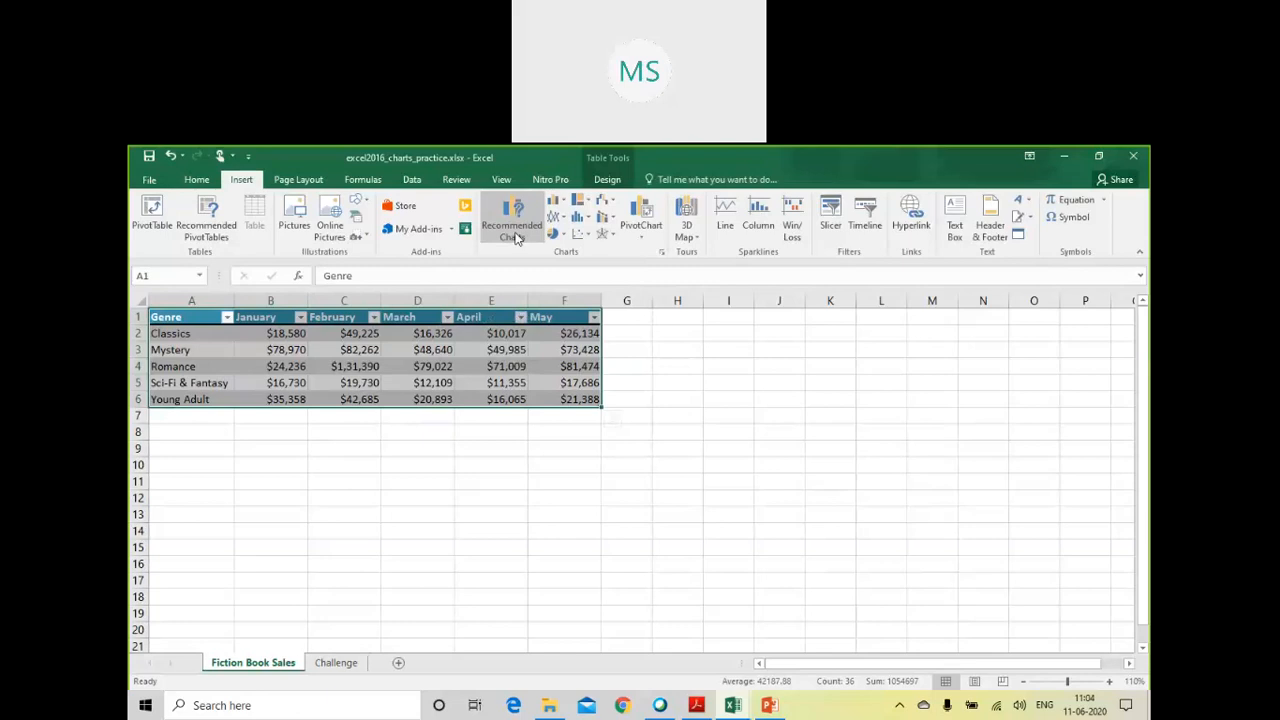
click(566, 204)
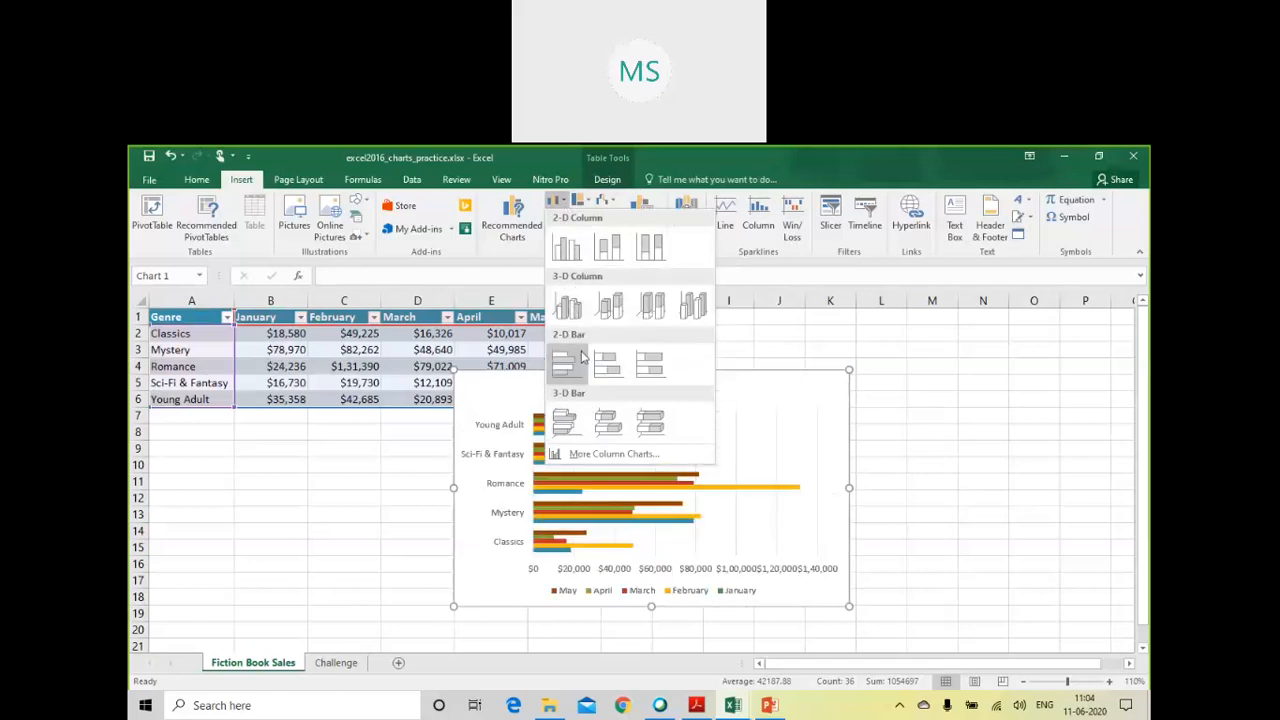
click(581, 456)
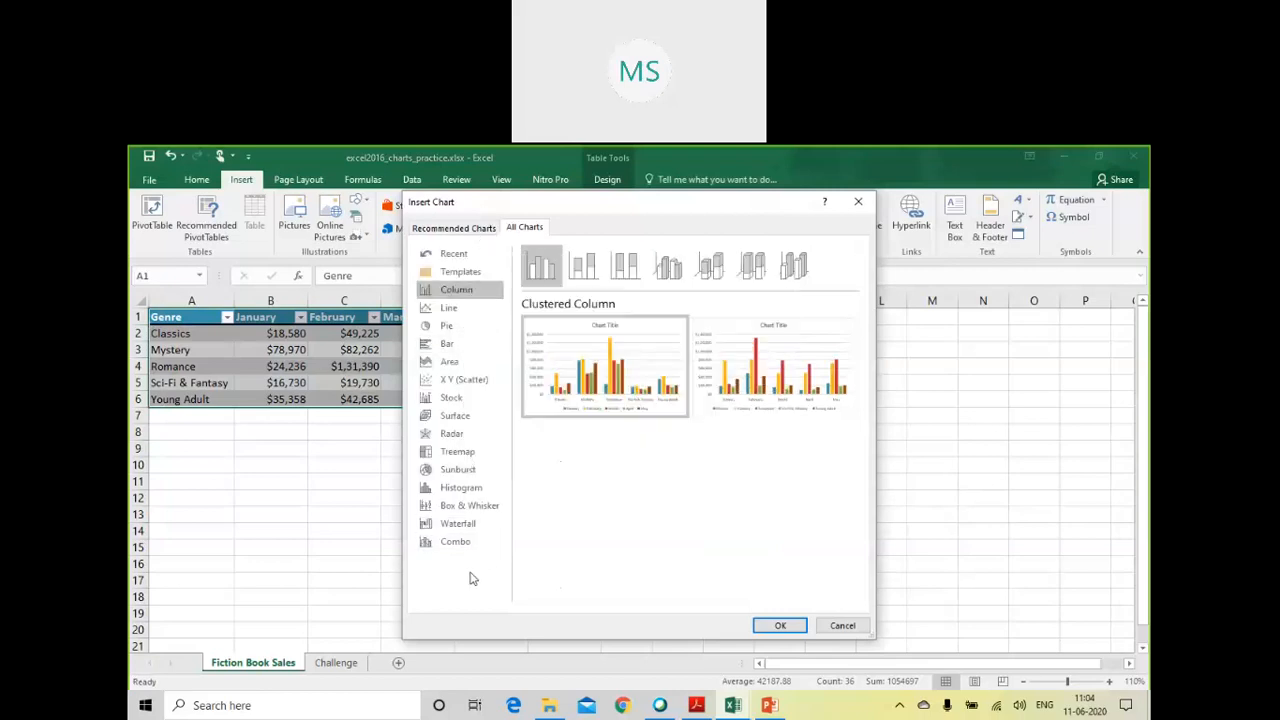
mouse_move(506, 322)
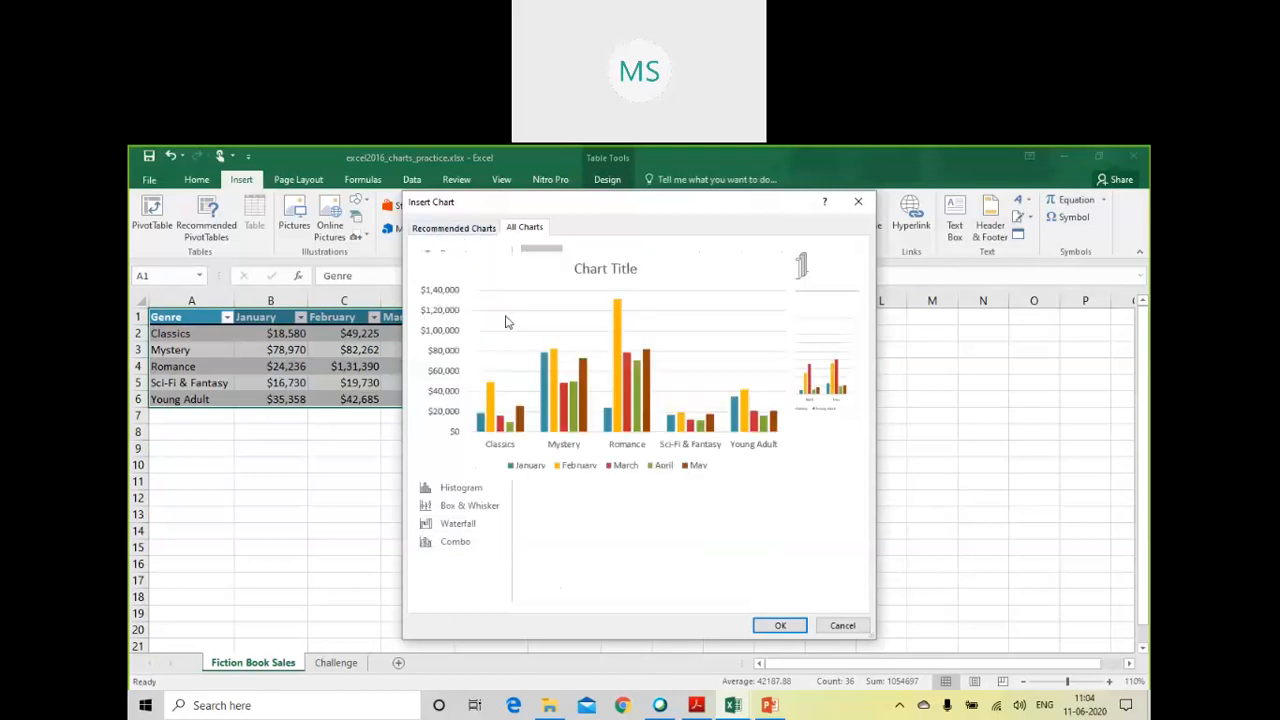
click(445, 228)
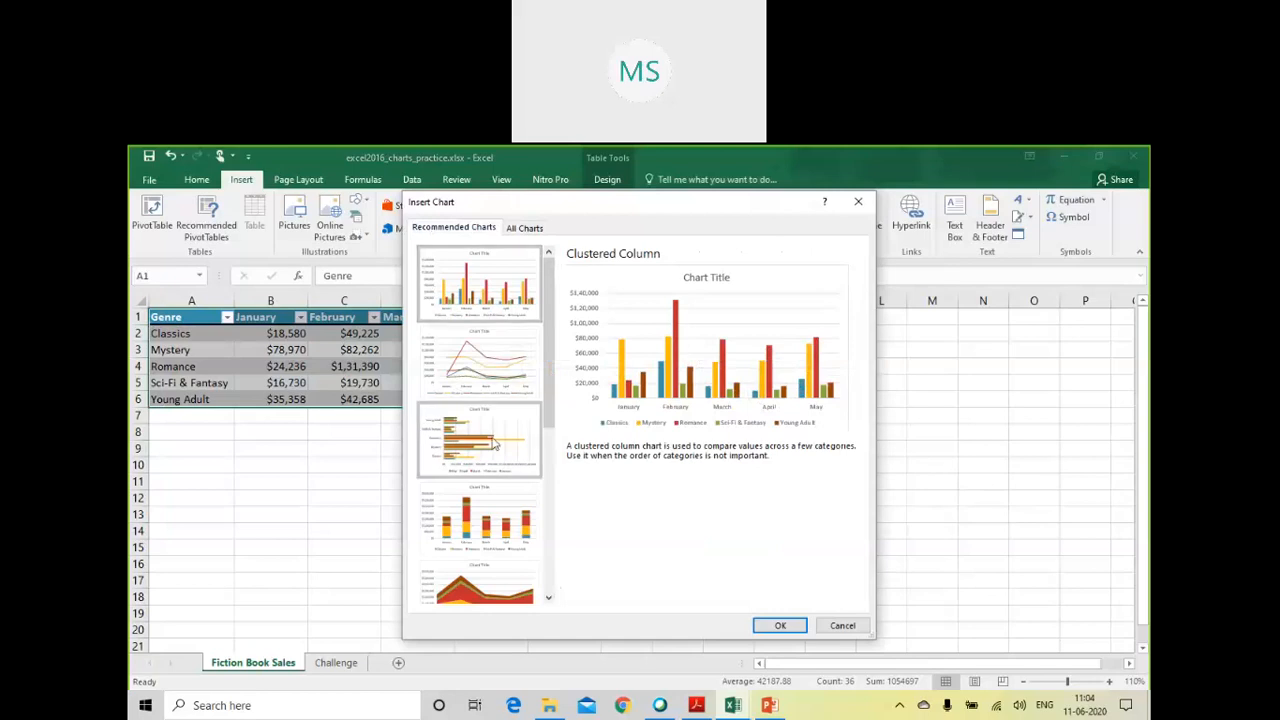
scroll(493, 444, down, 5)
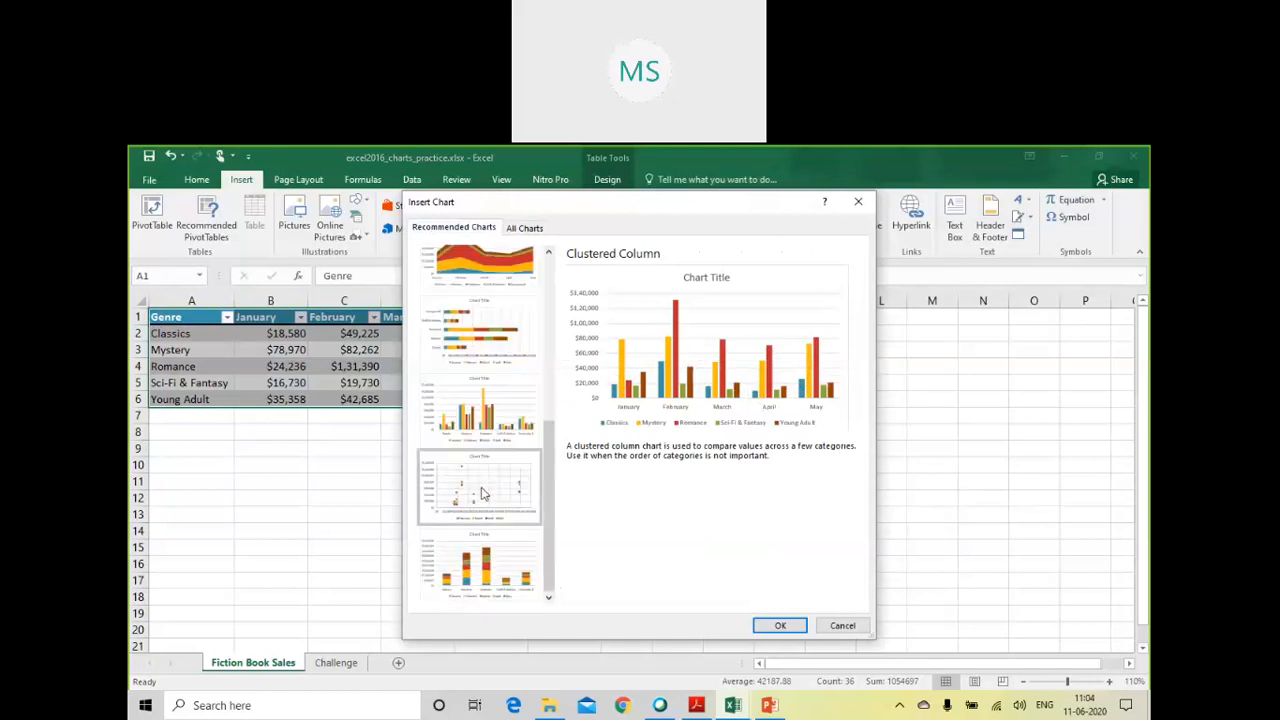
click(840, 625)
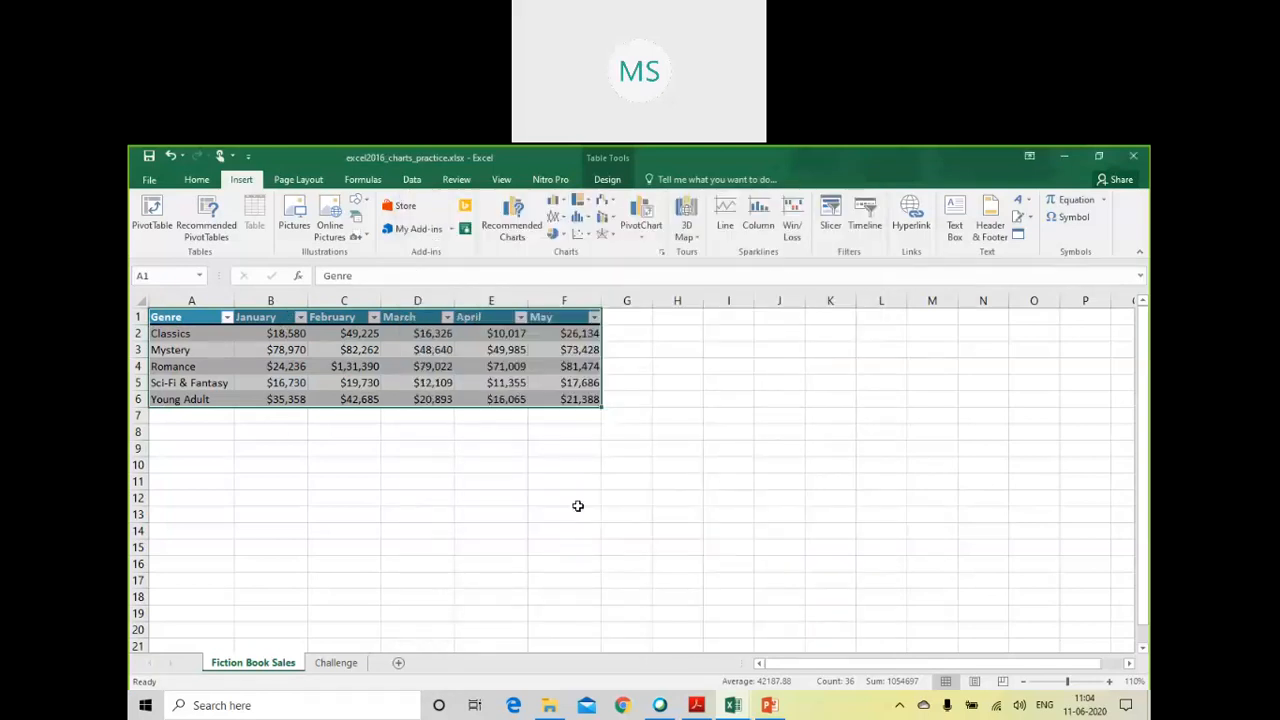
Step: Insert a 2-D Clustered Column chart from the selected sales data and shift it slightly on the sheet
click(557, 203)
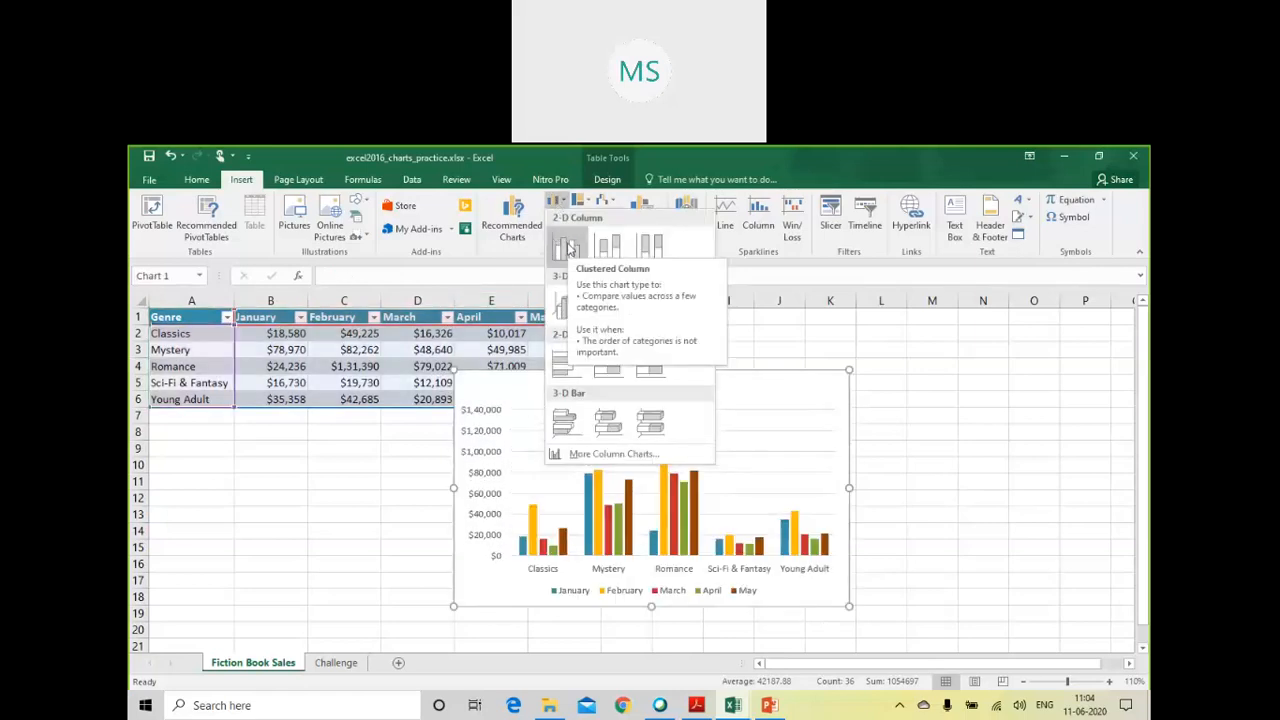
click(567, 247)
click(620, 417)
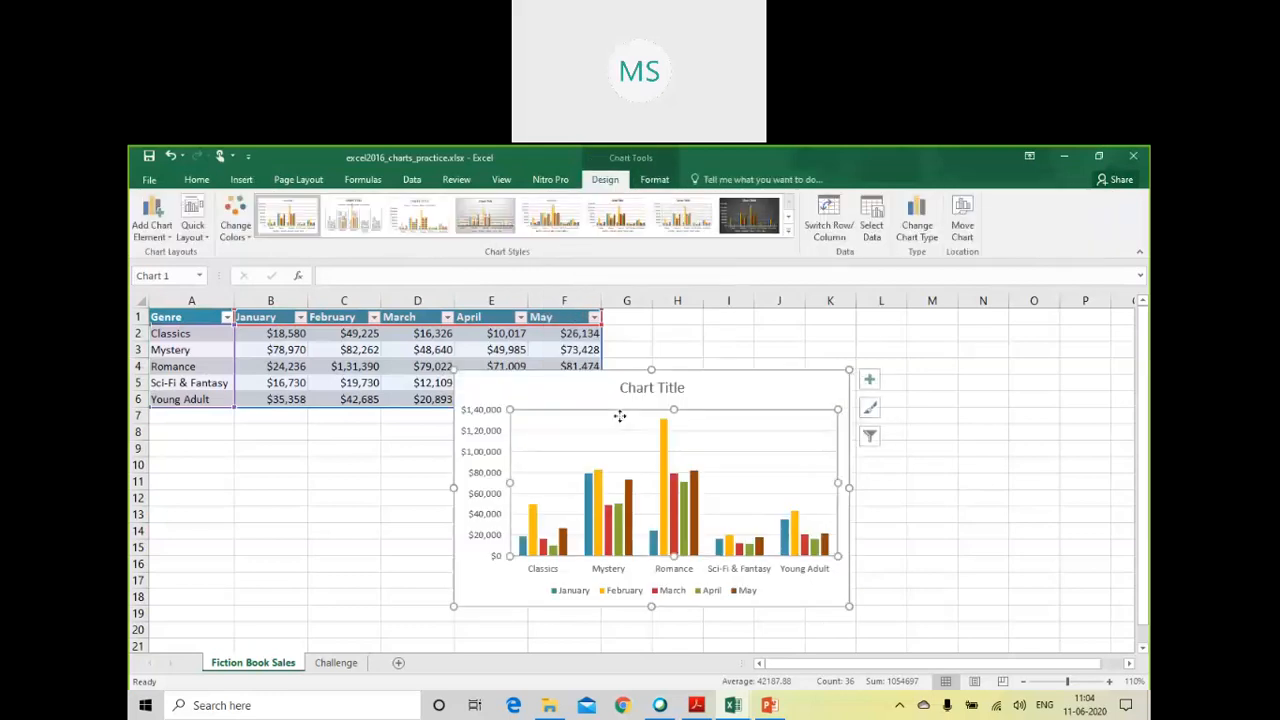
drag(676, 418, 705, 395)
click(698, 385)
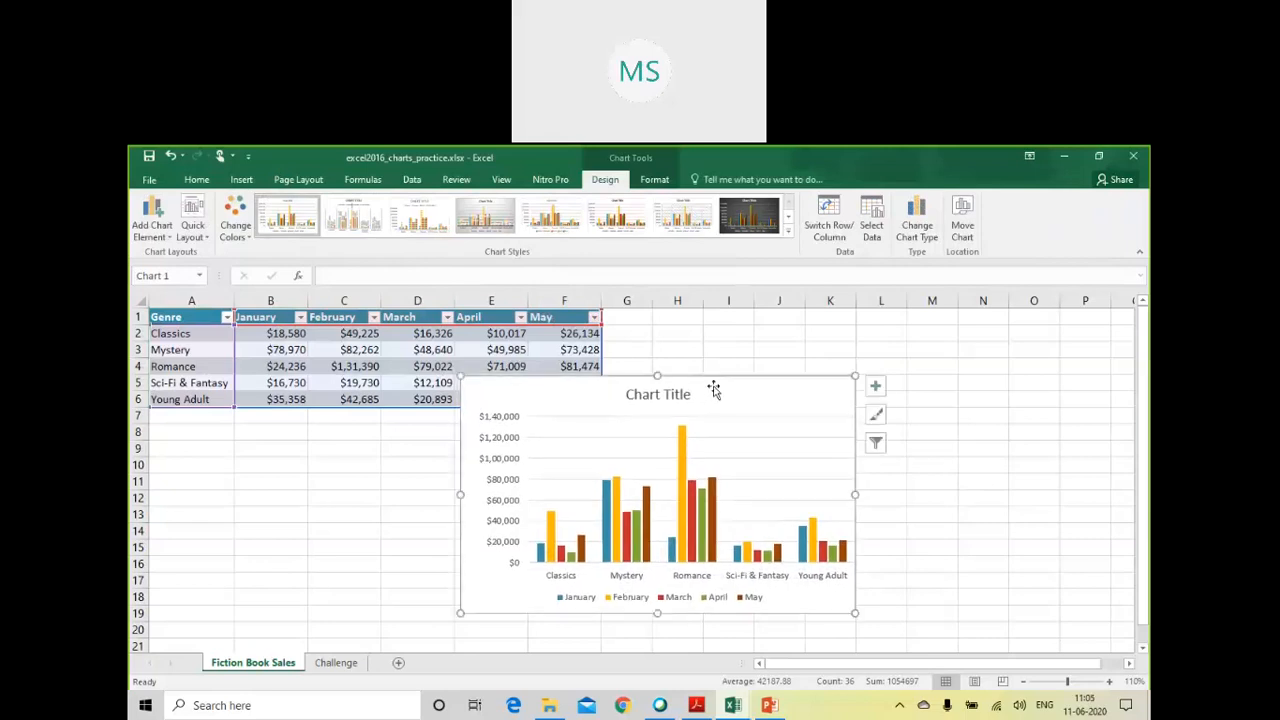
Step: Compare the inserted chart with the Book Sales example in the PDF chapter and return to the Excel workbook
key(alt+Tab)
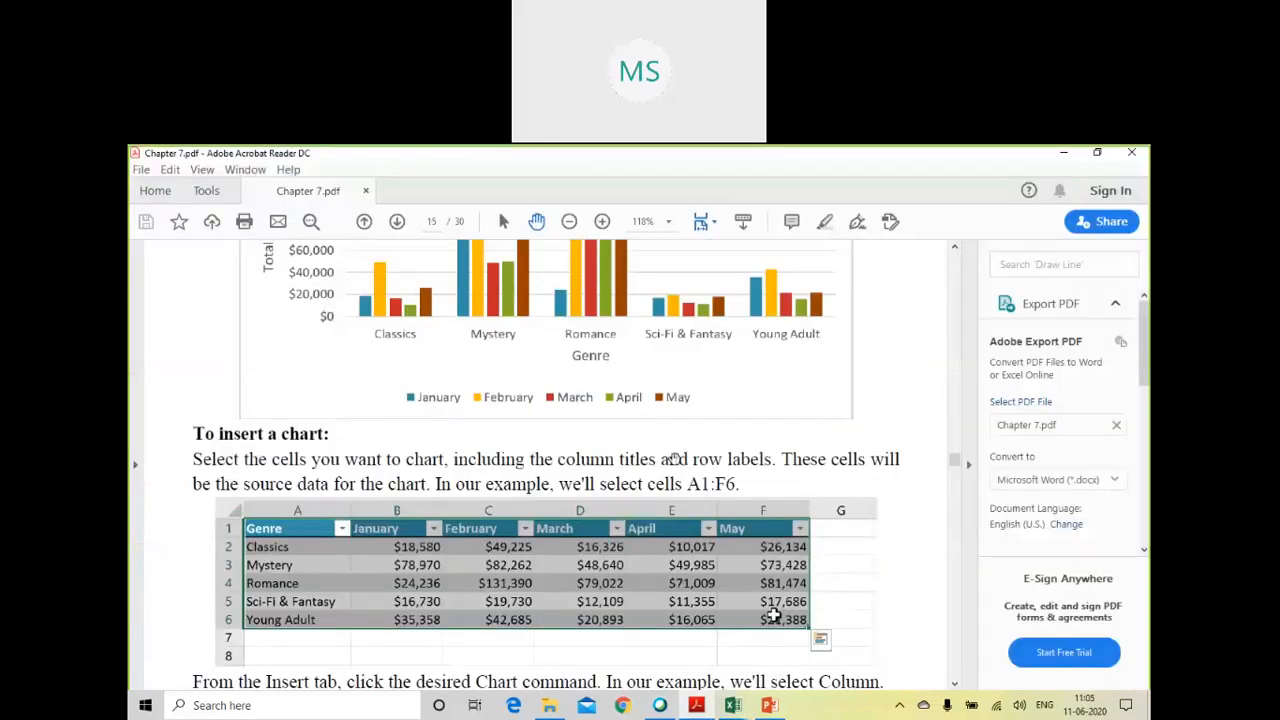
scroll(674, 459, up, 3)
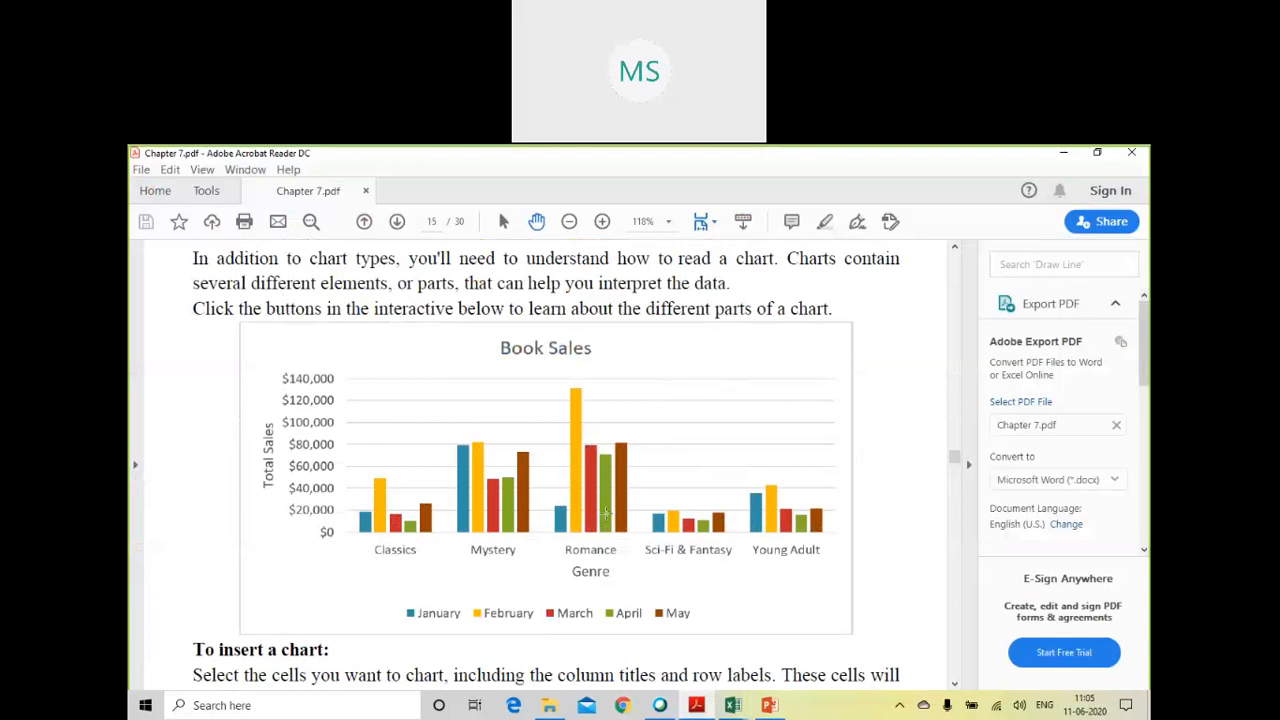
key(alt+Tab)
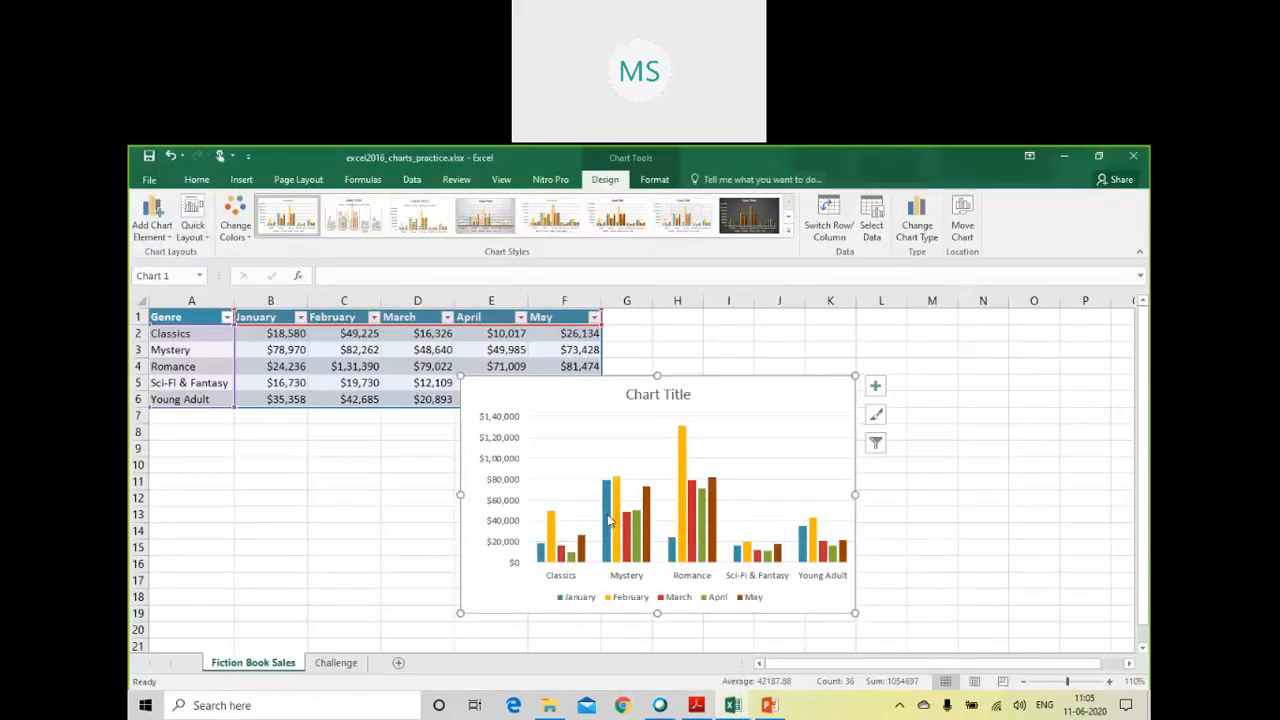
mouse_move(607, 518)
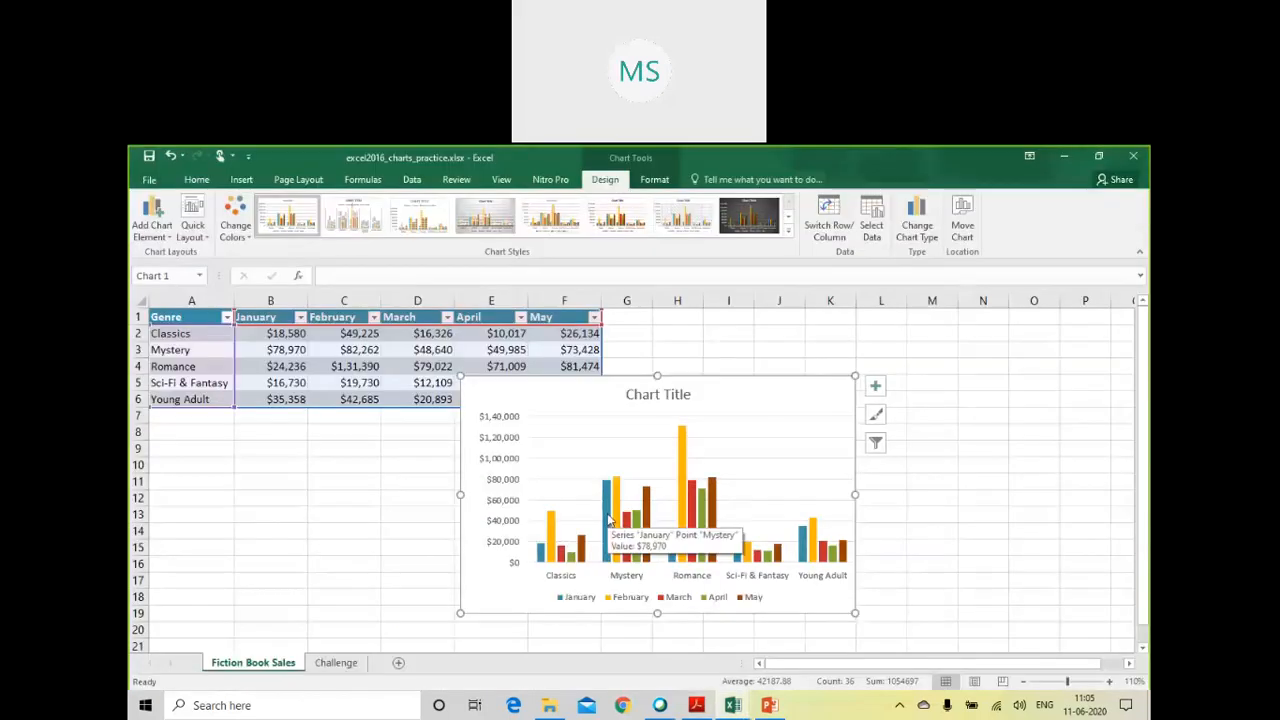
Step: Move the chart clear of the sales table so it sits beside it from column G at row 2, and deselect it
click(694, 399)
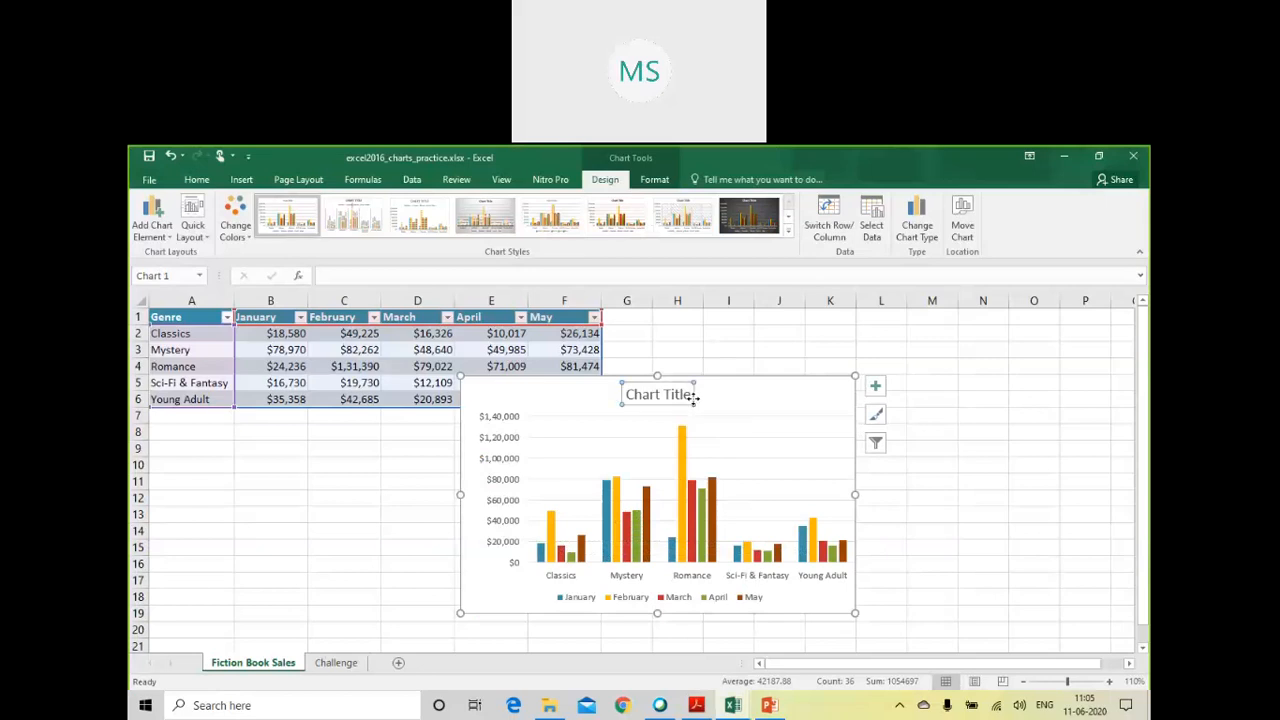
drag(737, 391, 896, 346)
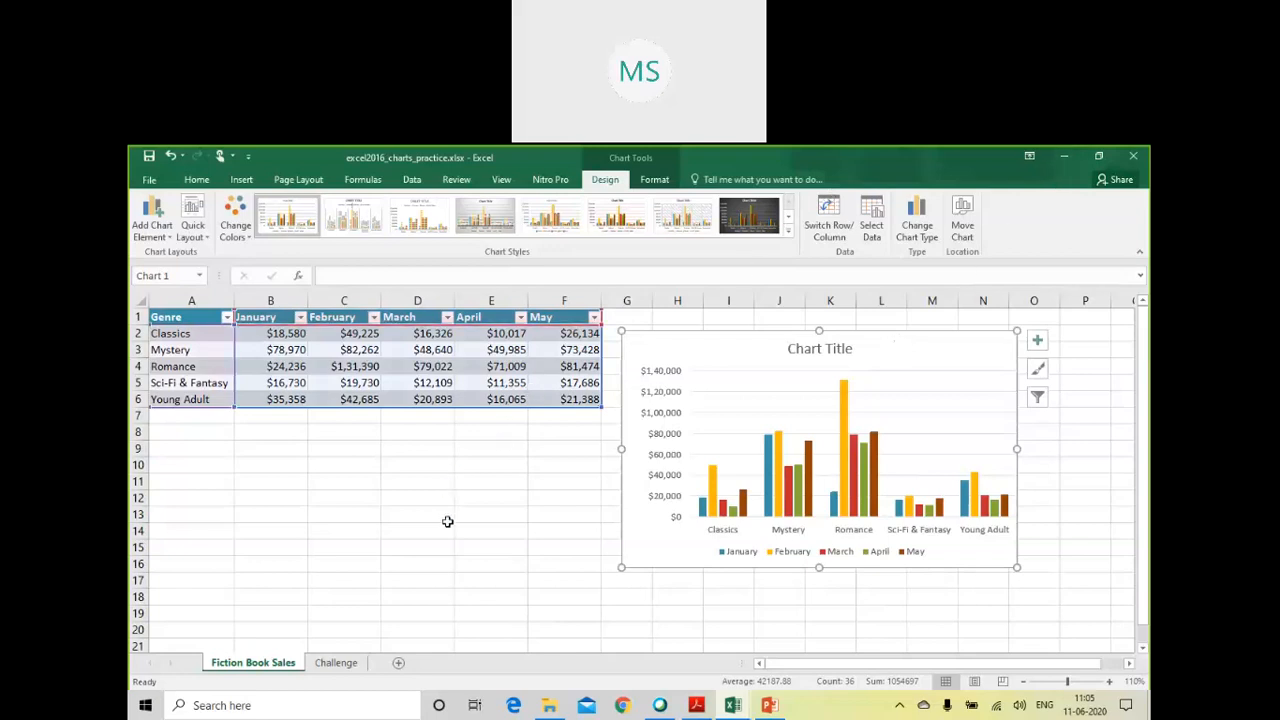
click(312, 561)
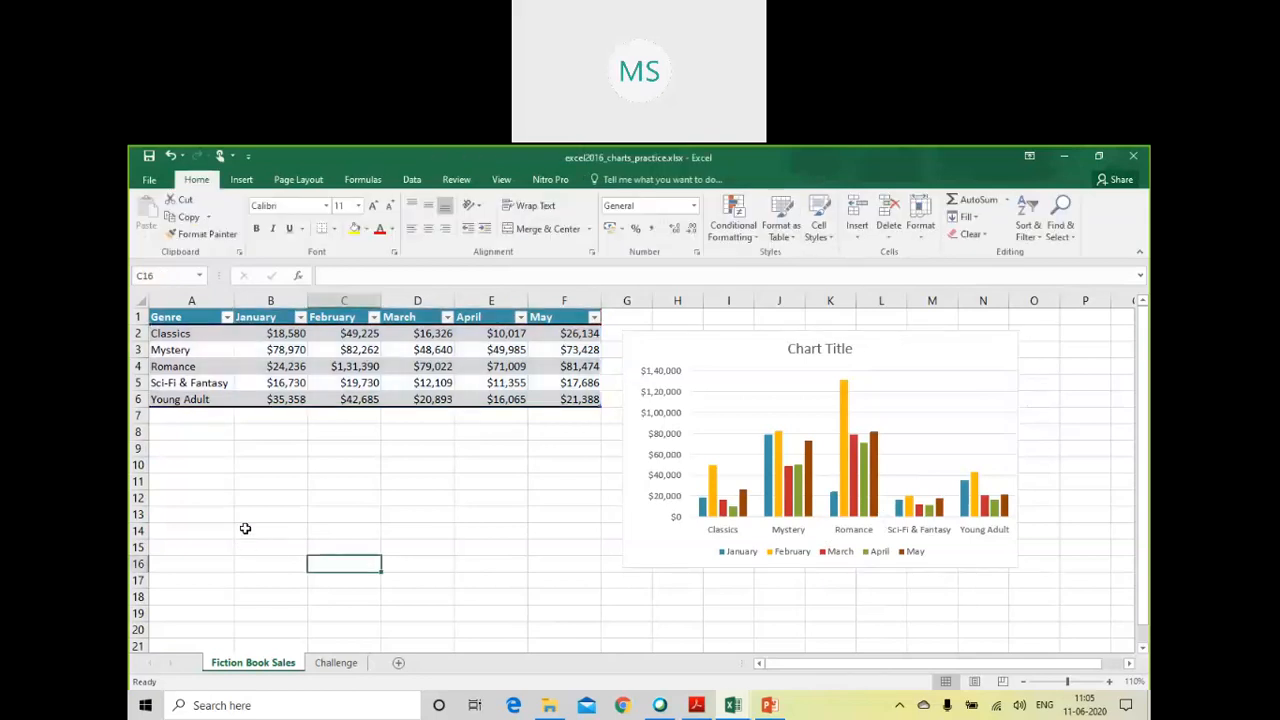
Step: Review the sales table by highlighting the Genre column and each month's figures from January to May against the chart
click(186, 320)
drag(185, 332, 186, 399)
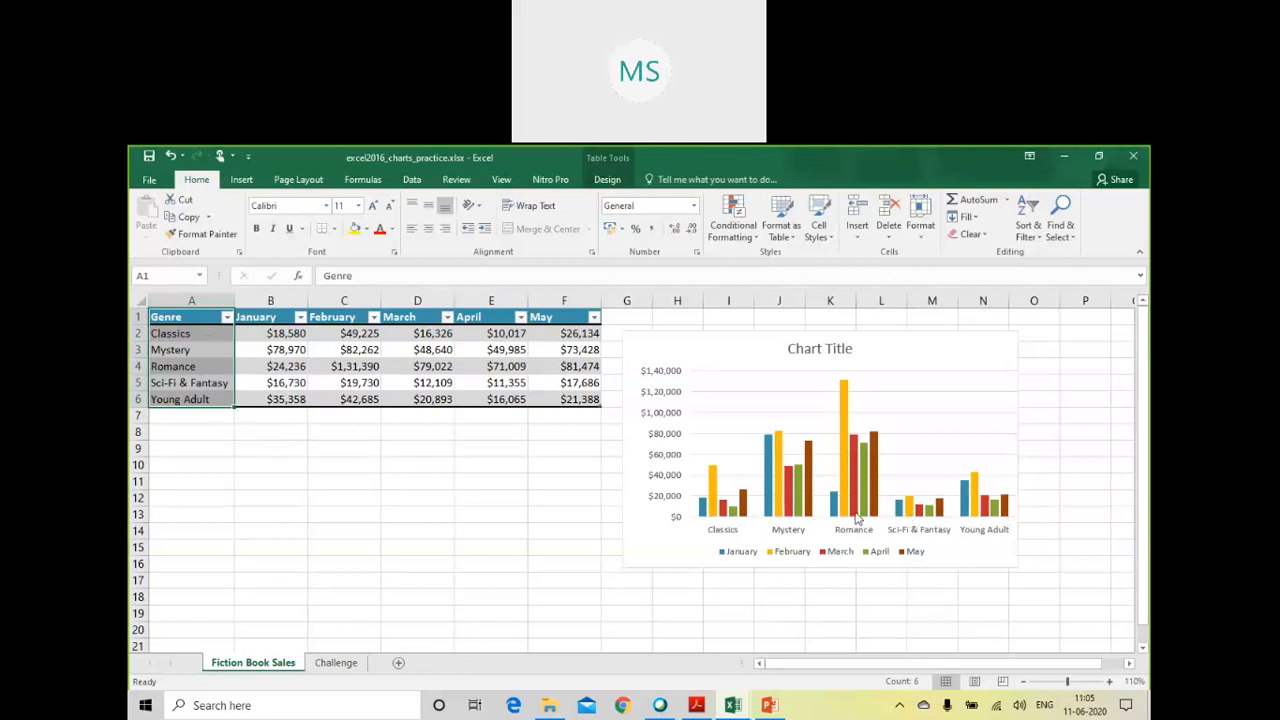
drag(291, 348, 287, 400)
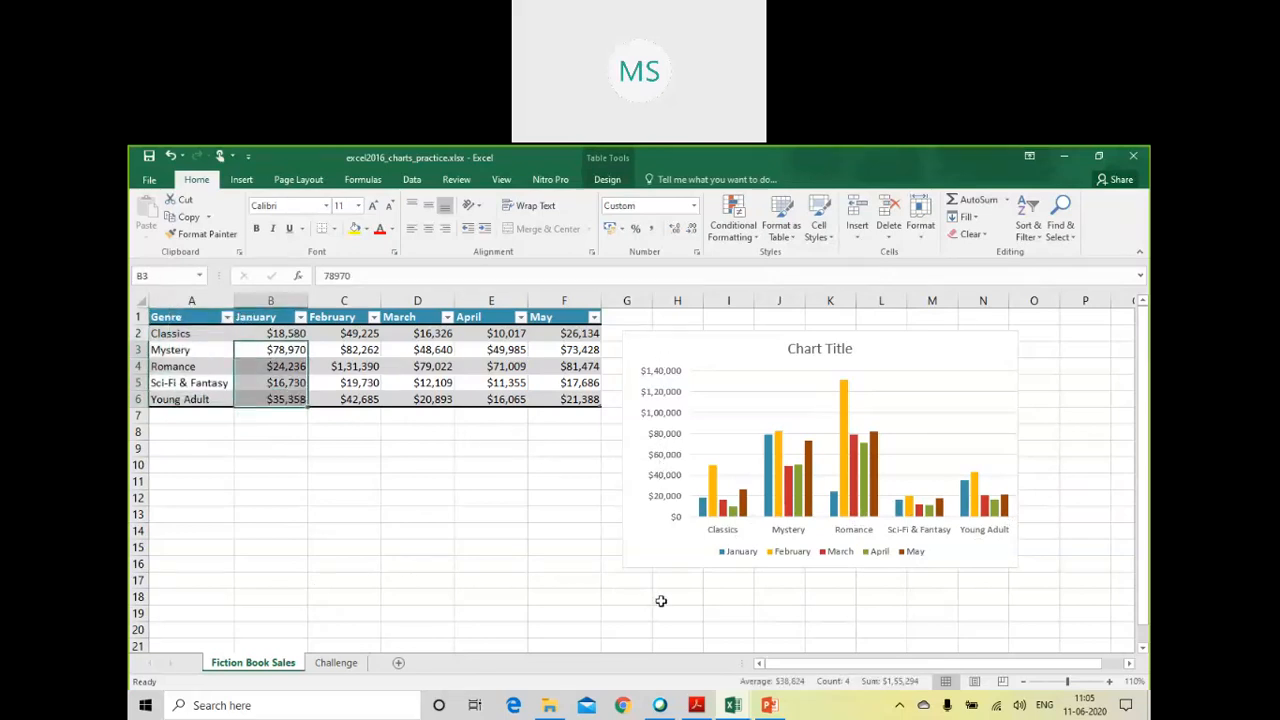
click(945, 556)
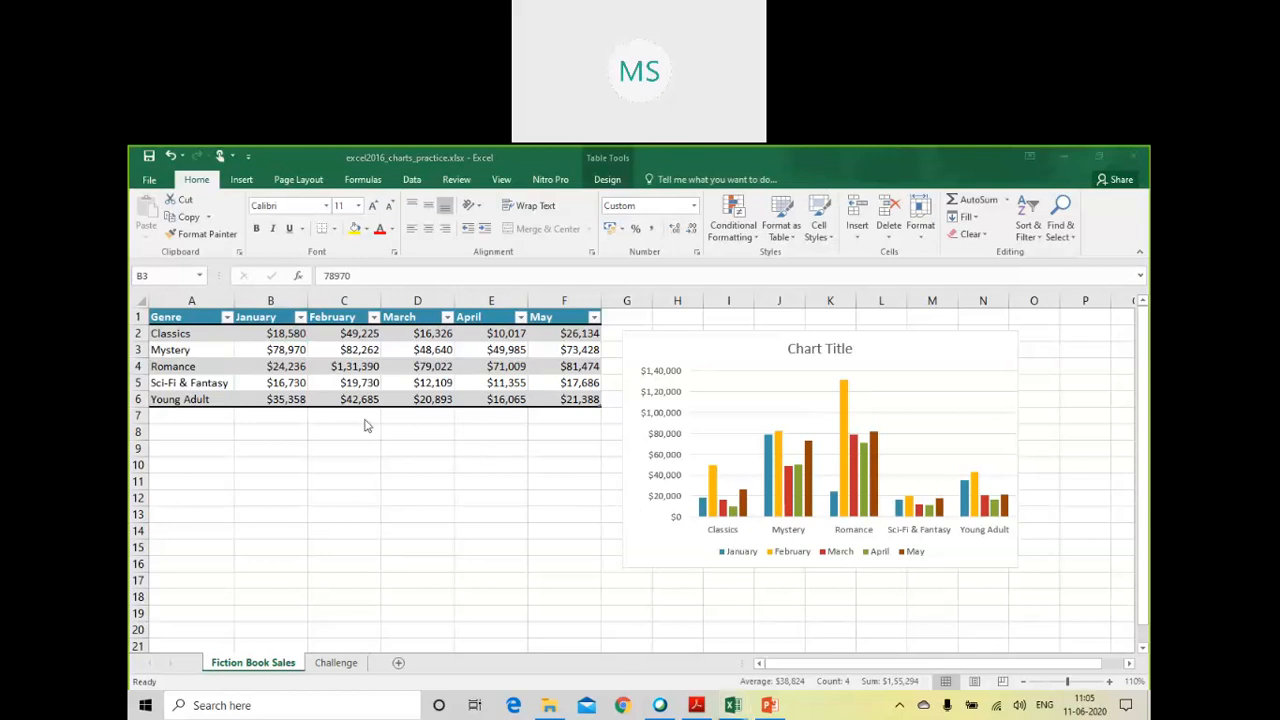
click(284, 318)
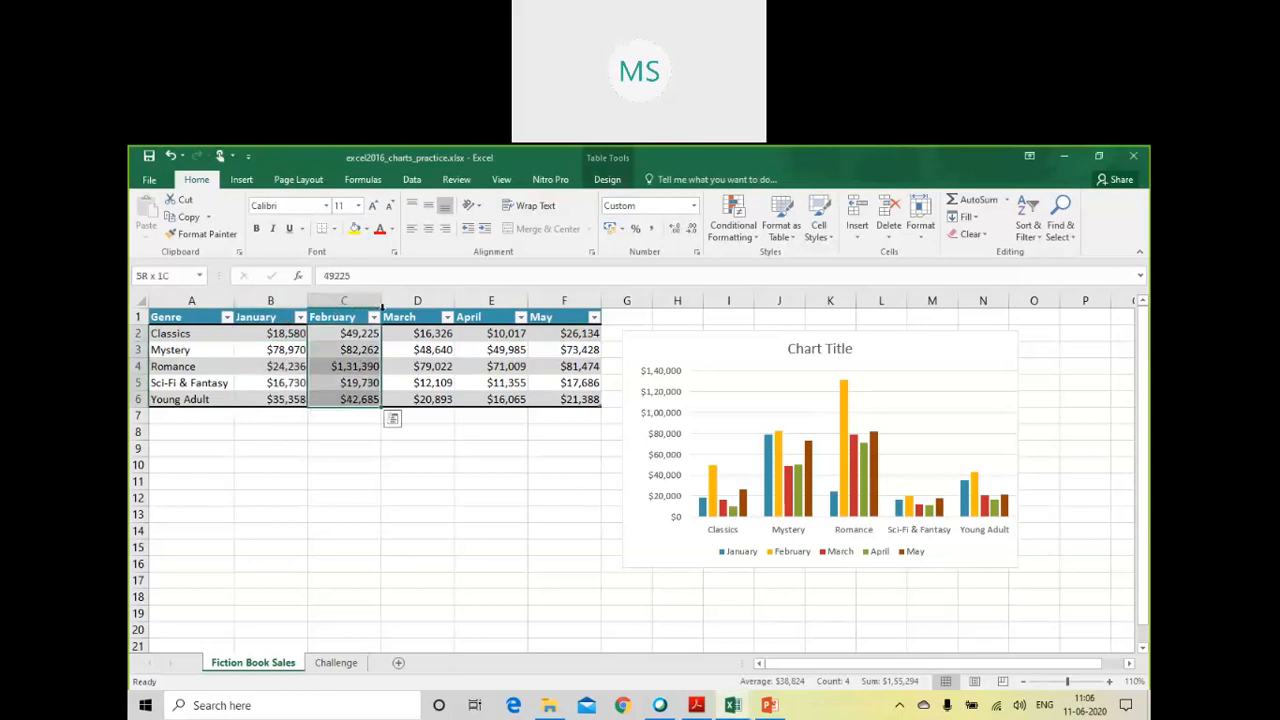
click(417, 300)
click(502, 308)
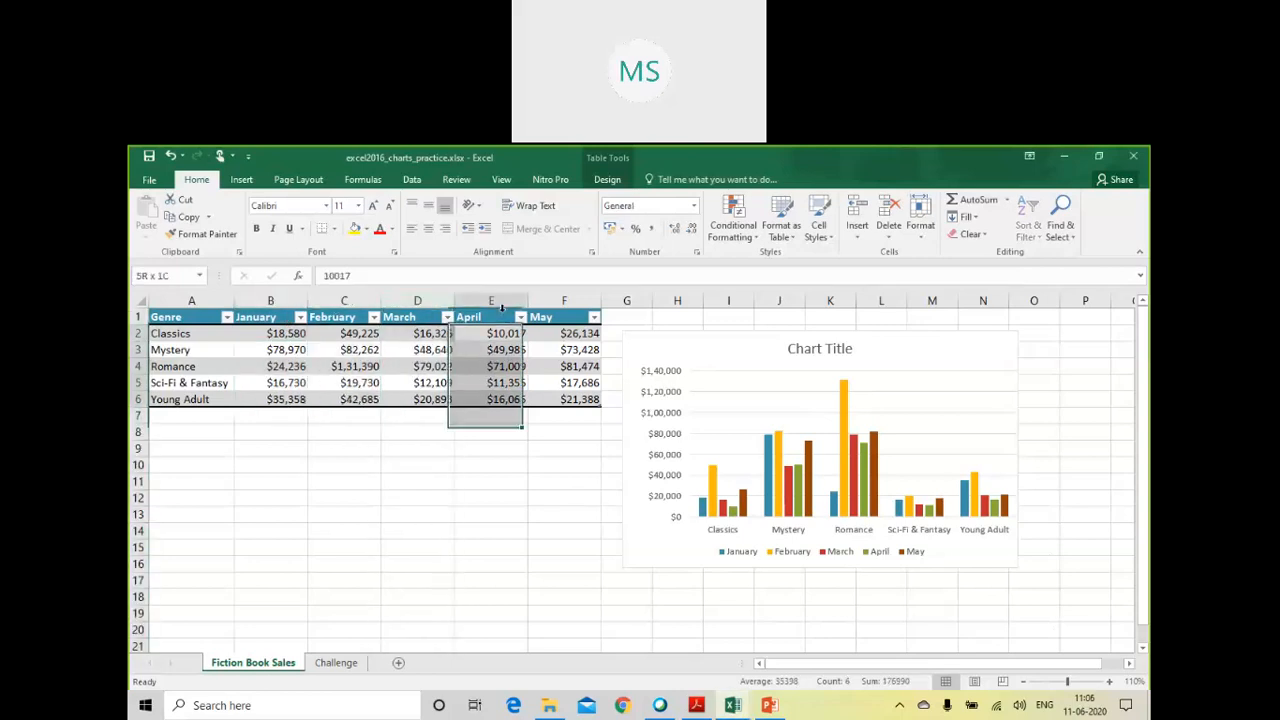
click(560, 308)
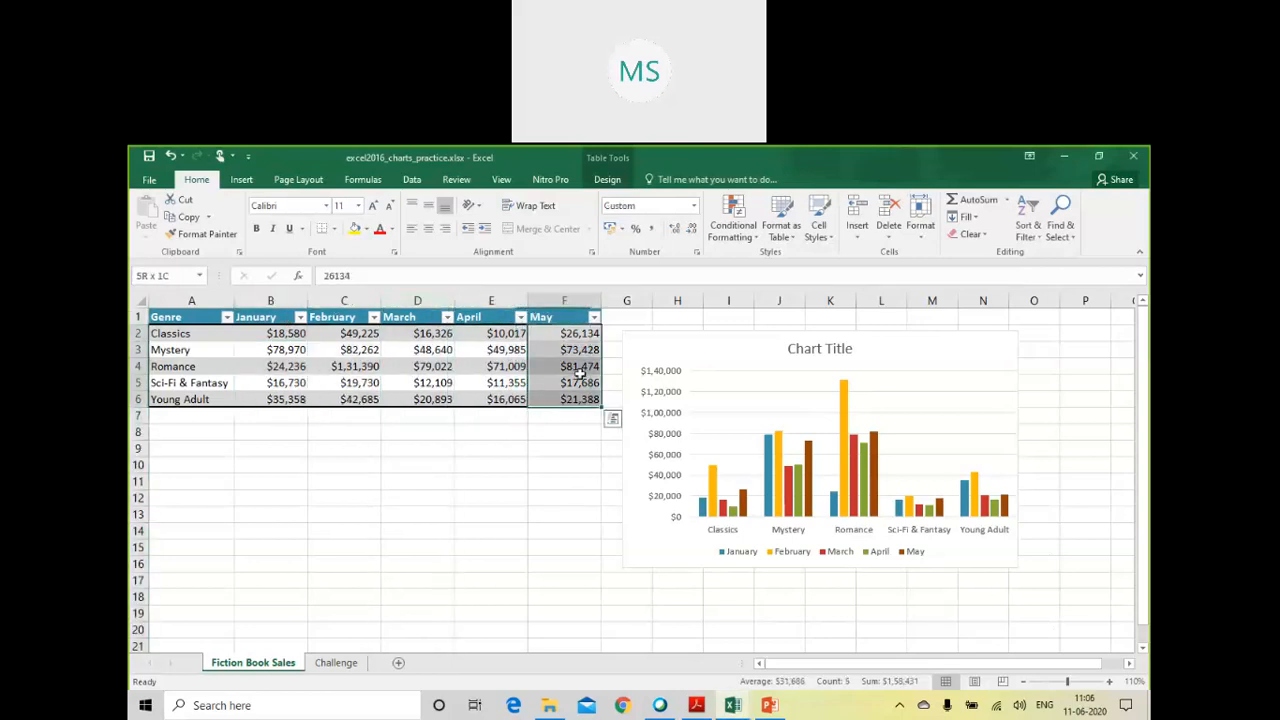
Step: Select the chart's monthly series one by one, through May, to match each column colour to its table data
click(704, 512)
click(712, 515)
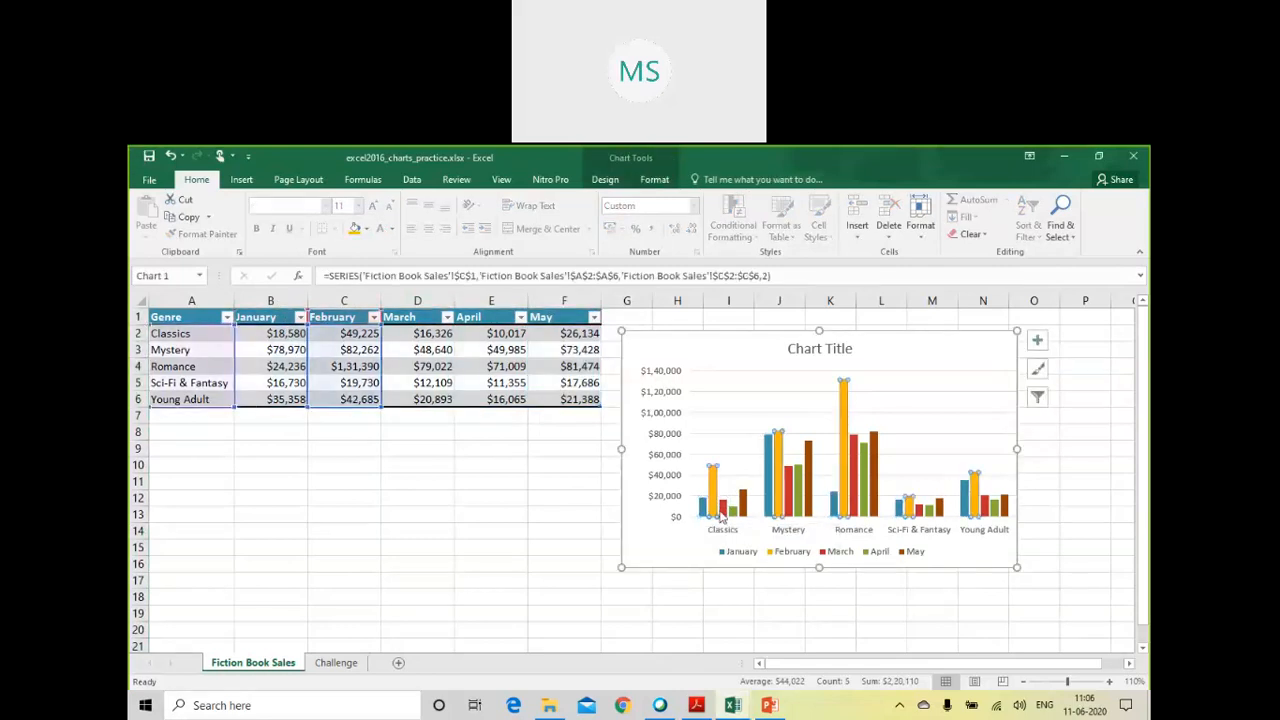
click(724, 512)
click(733, 512)
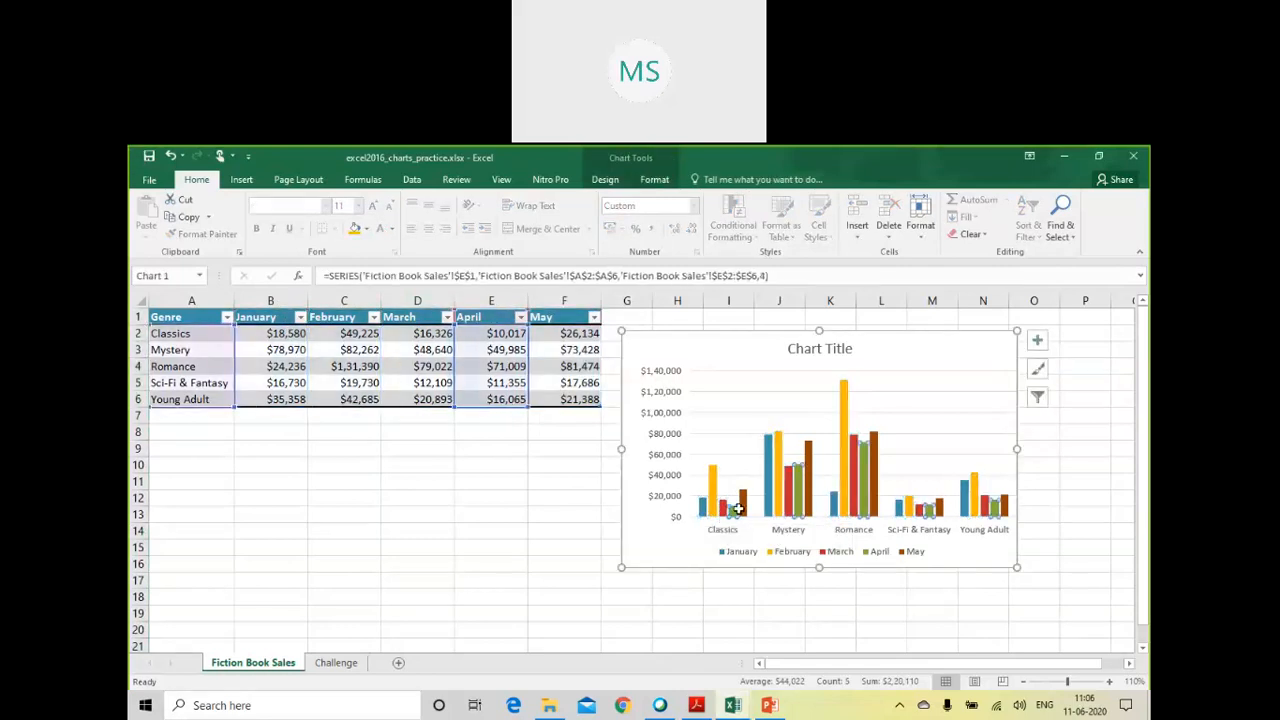
click(743, 510)
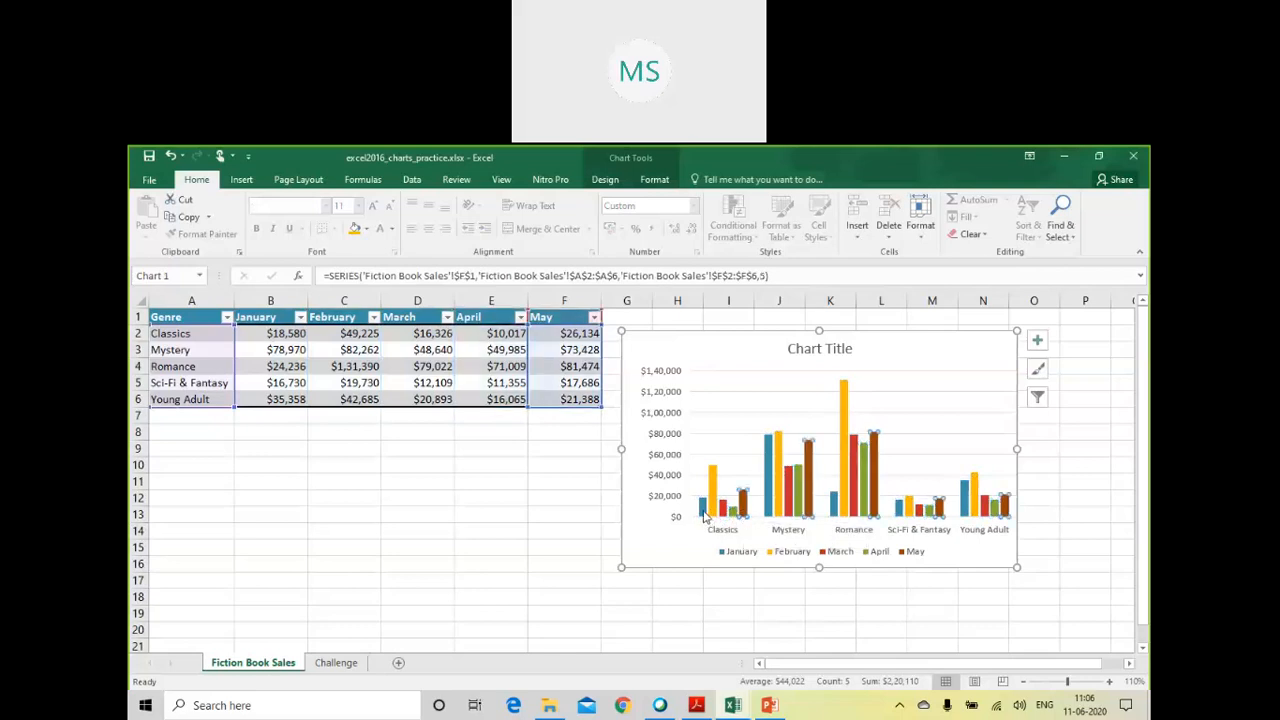
Step: Examine the January and February series across the genres, along with the chart's horizontal category axis
mouse_move(704, 516)
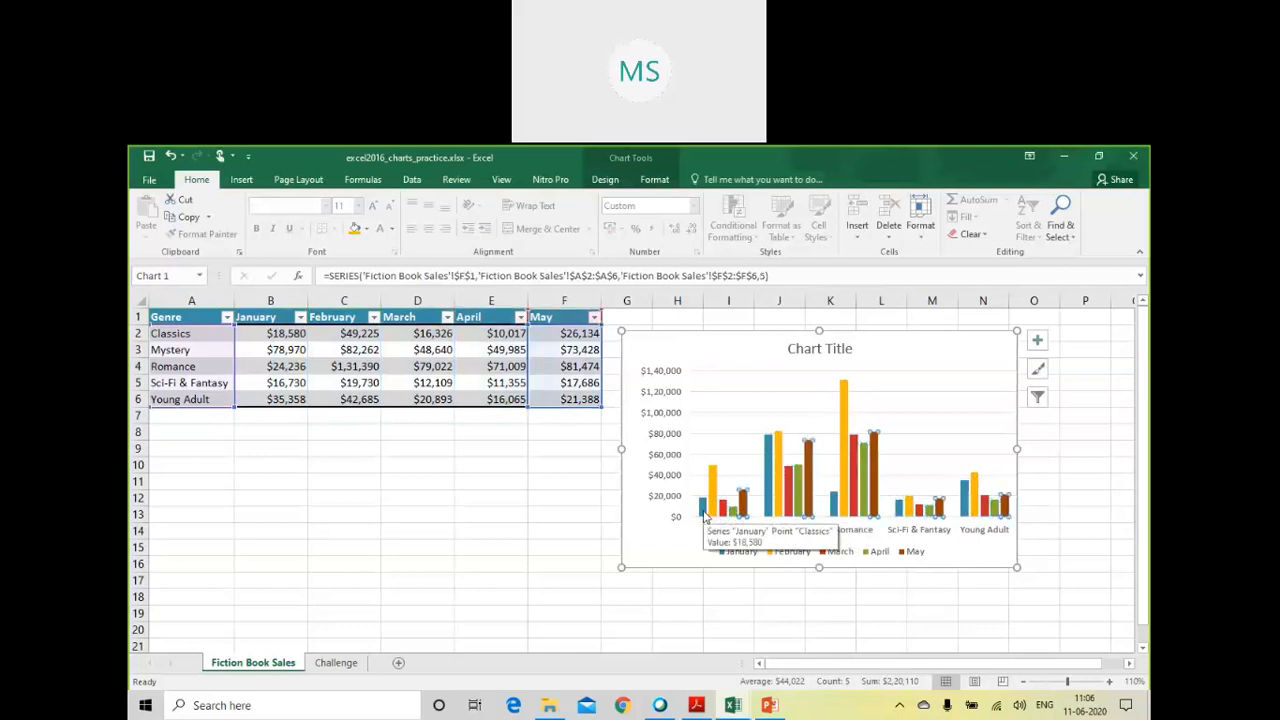
click(704, 514)
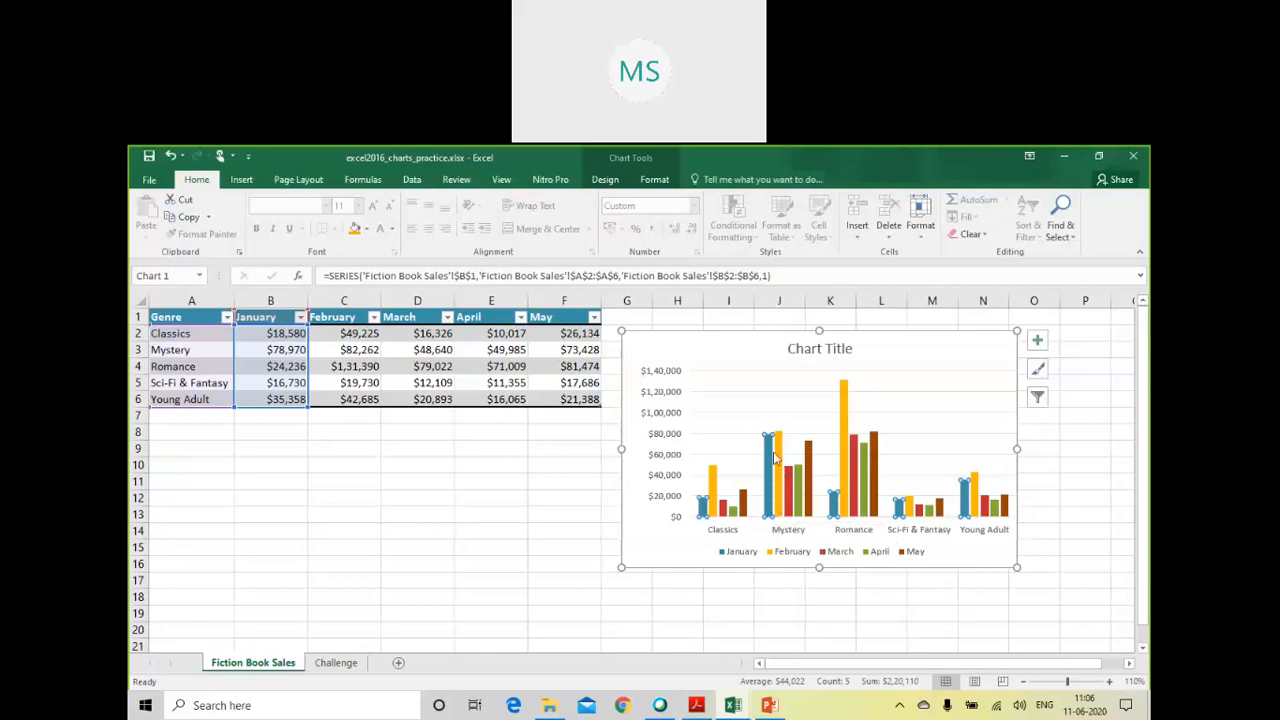
mouse_move(773, 435)
mouse_move(906, 515)
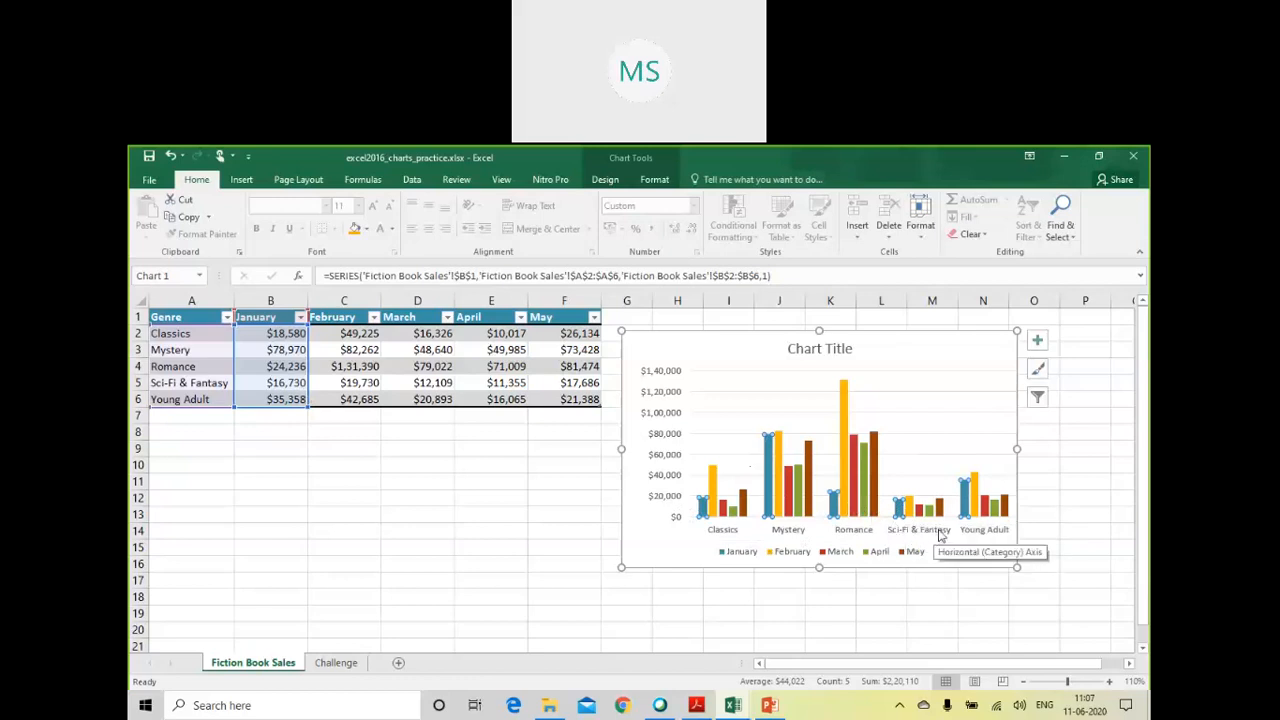
click(779, 512)
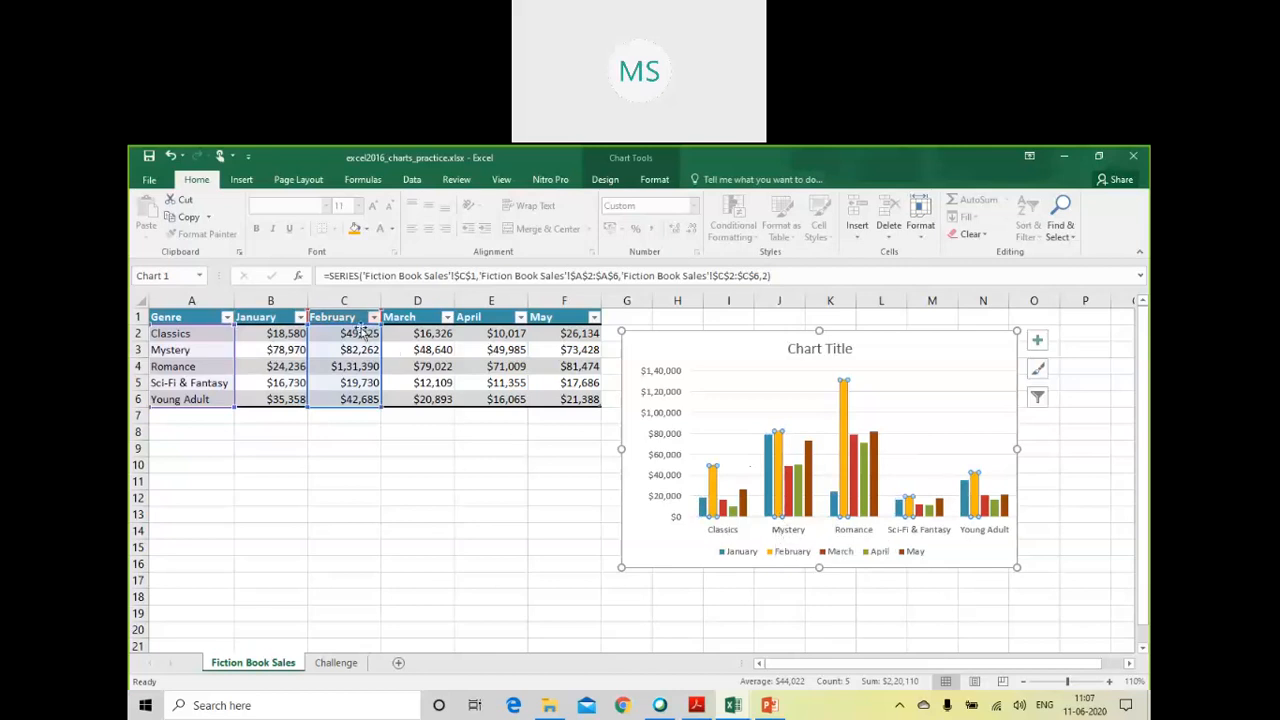
mouse_move(777, 513)
click(698, 555)
click(722, 531)
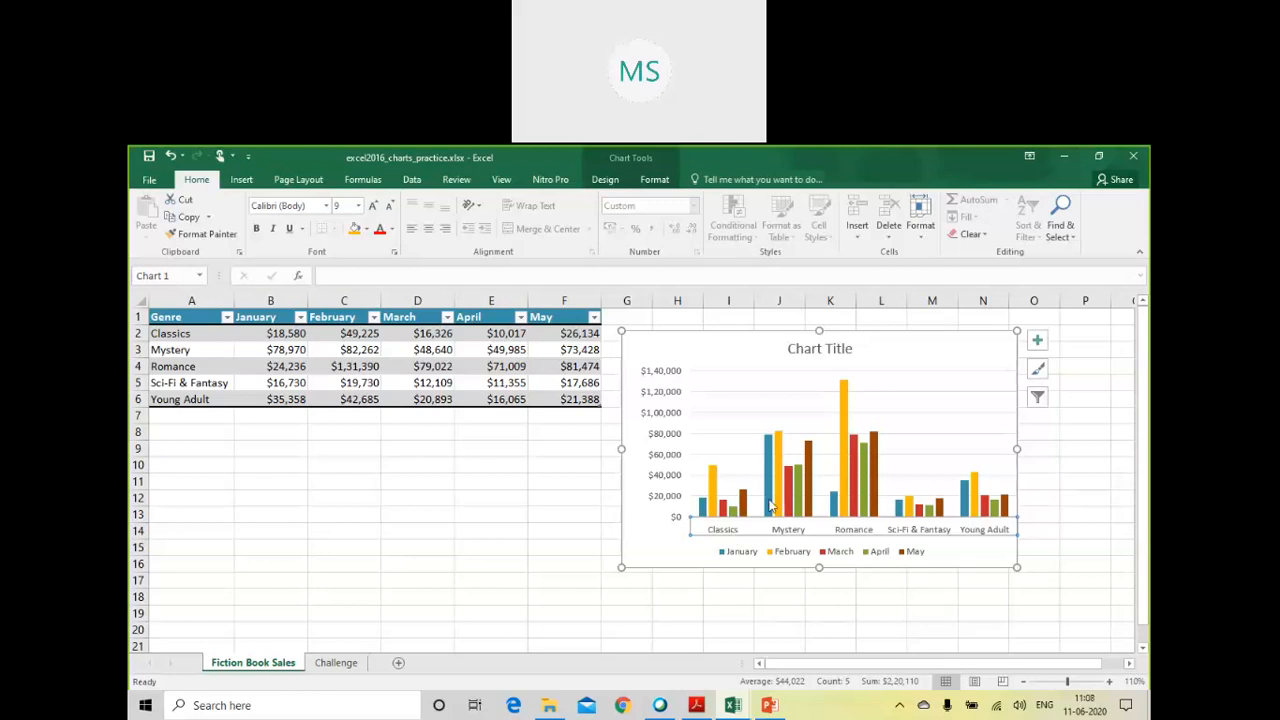
Step: Replace the placeholder chart title with "Book Sales"
click(838, 352)
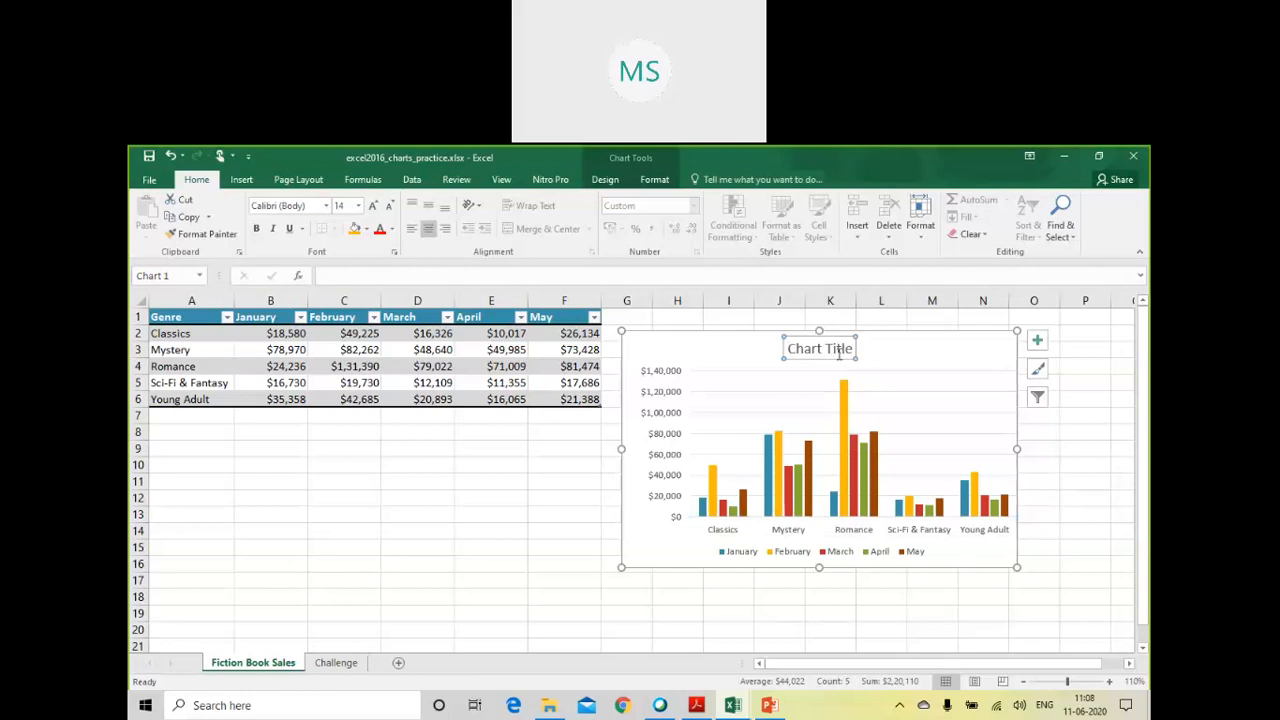
click(838, 352)
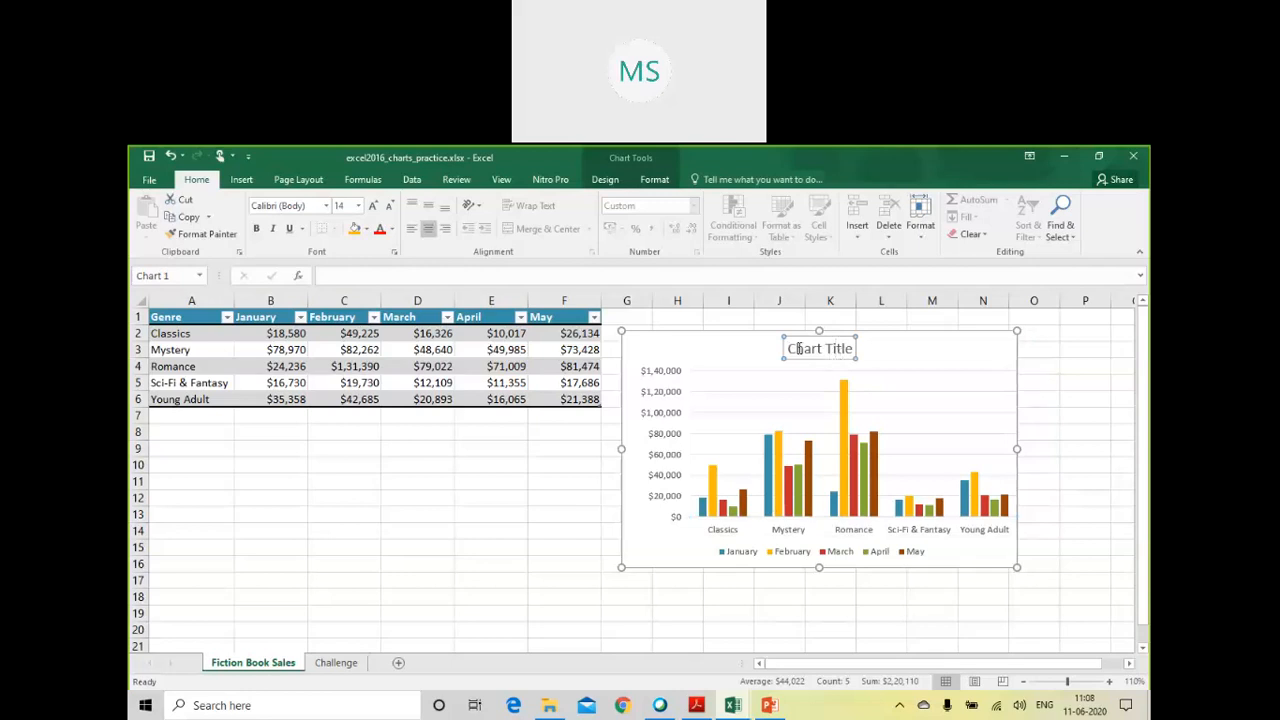
drag(789, 347, 853, 354)
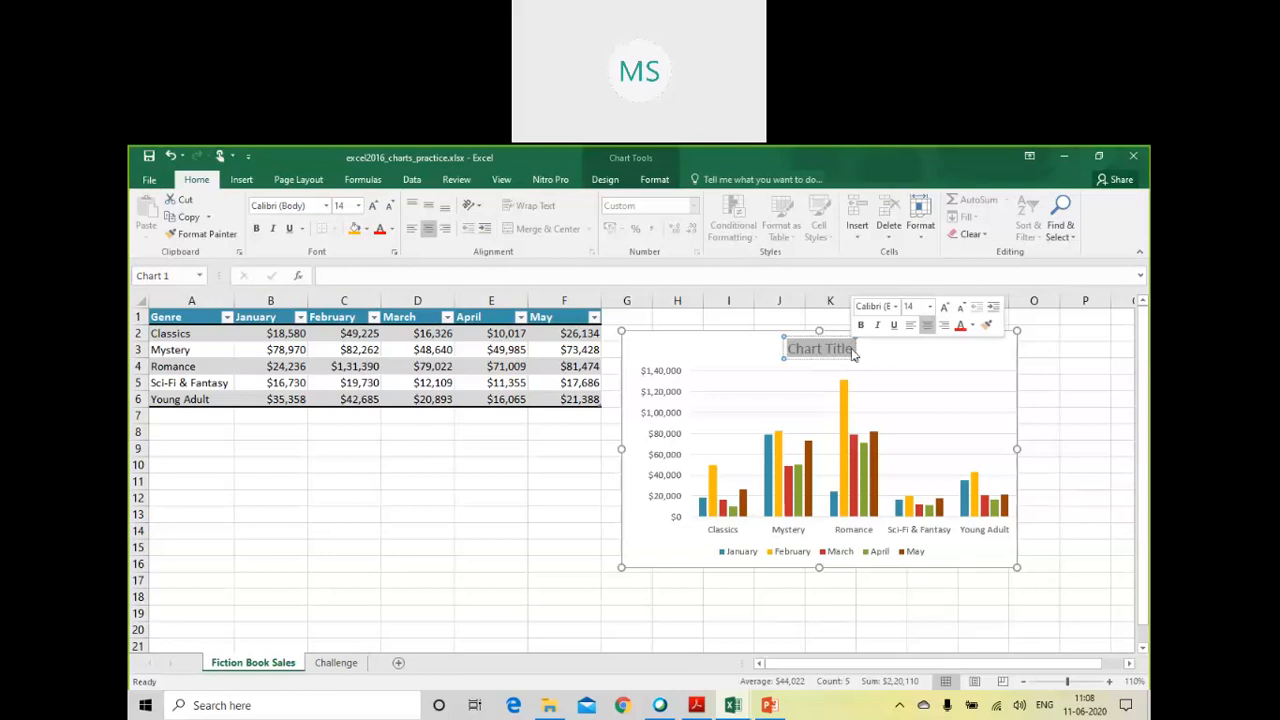
text(B)
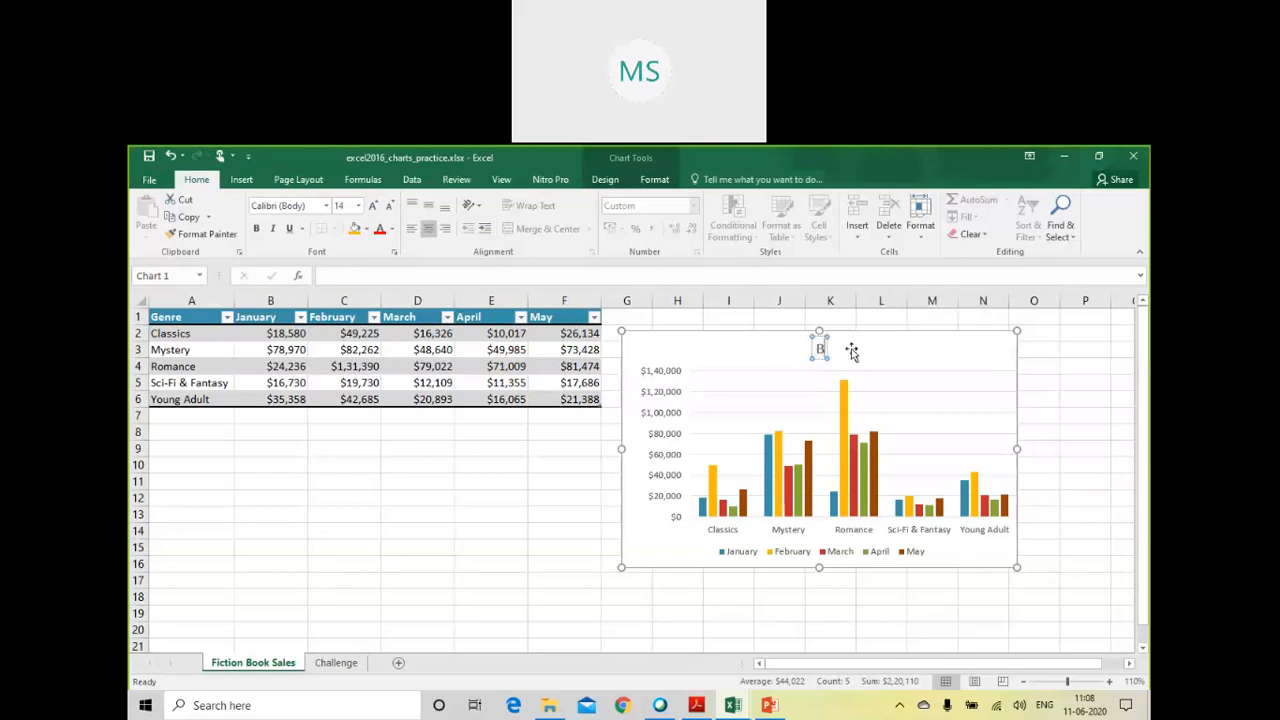
text(ook Sales)
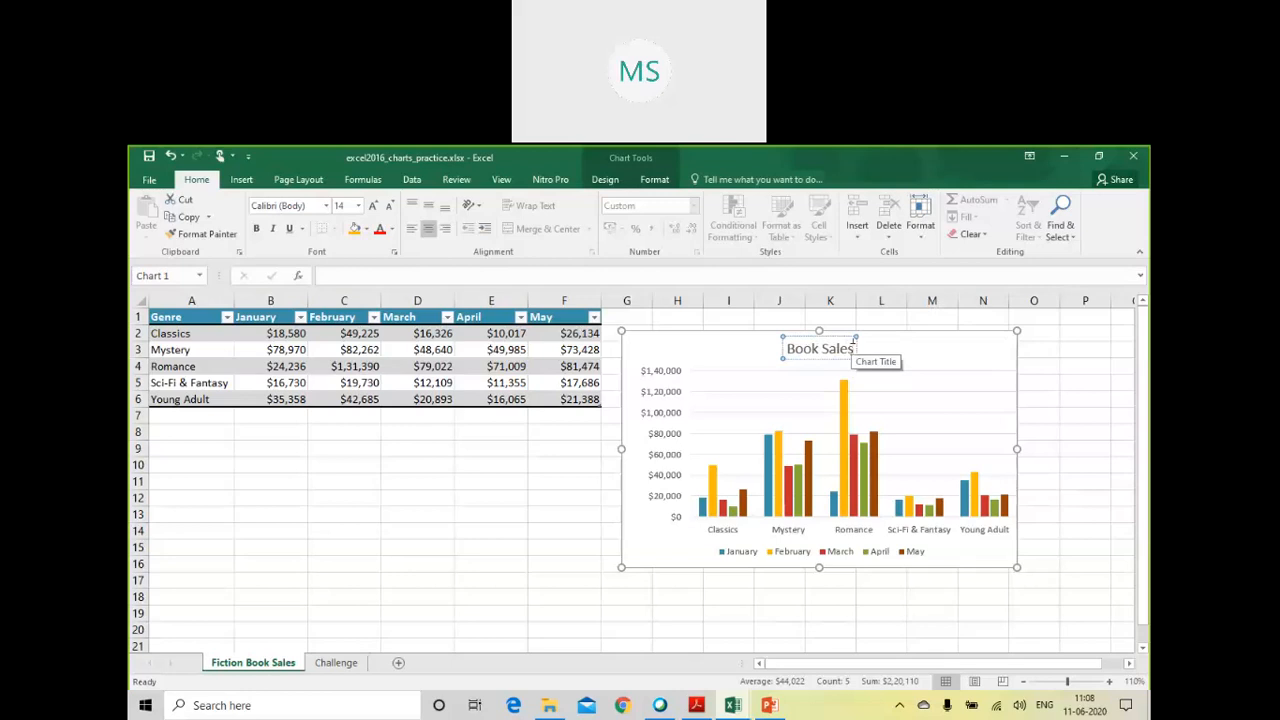
key(Return)
key(BackSpace)
click(931, 348)
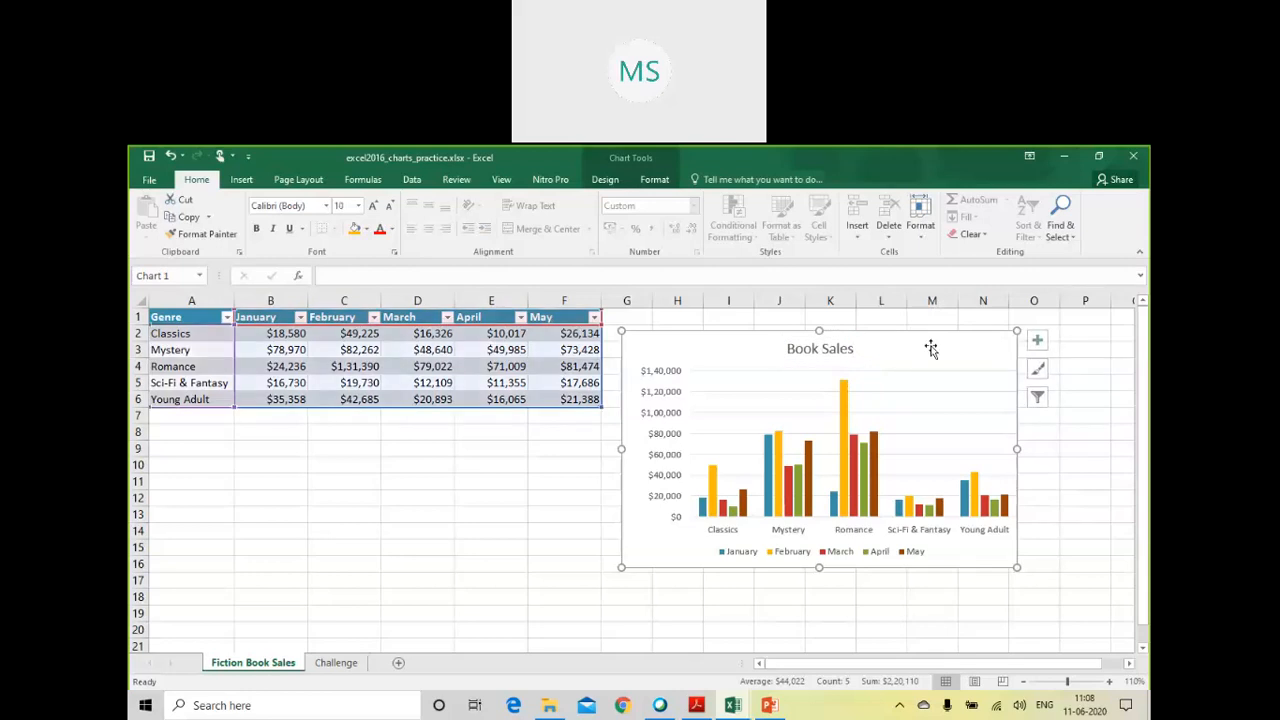
click(852, 348)
click(881, 360)
Step: Hide and redisplay the chart's legend, and turn off its gridlines
click(1037, 343)
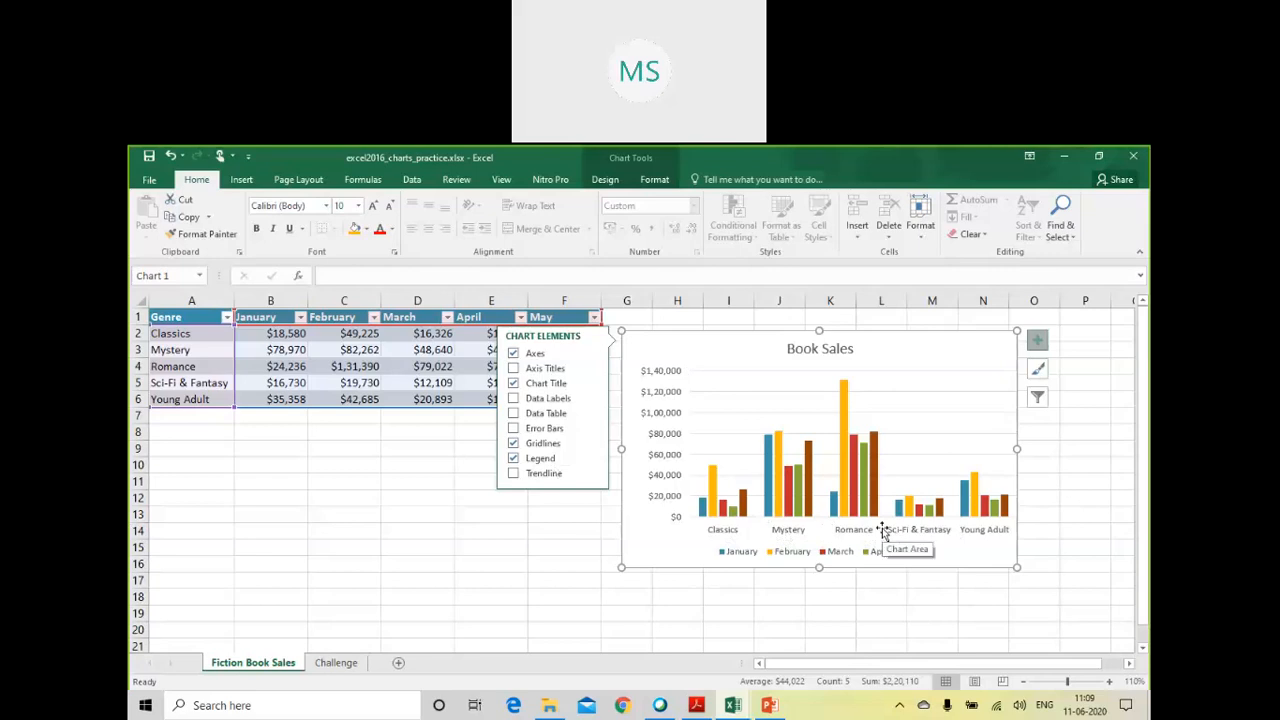
click(514, 460)
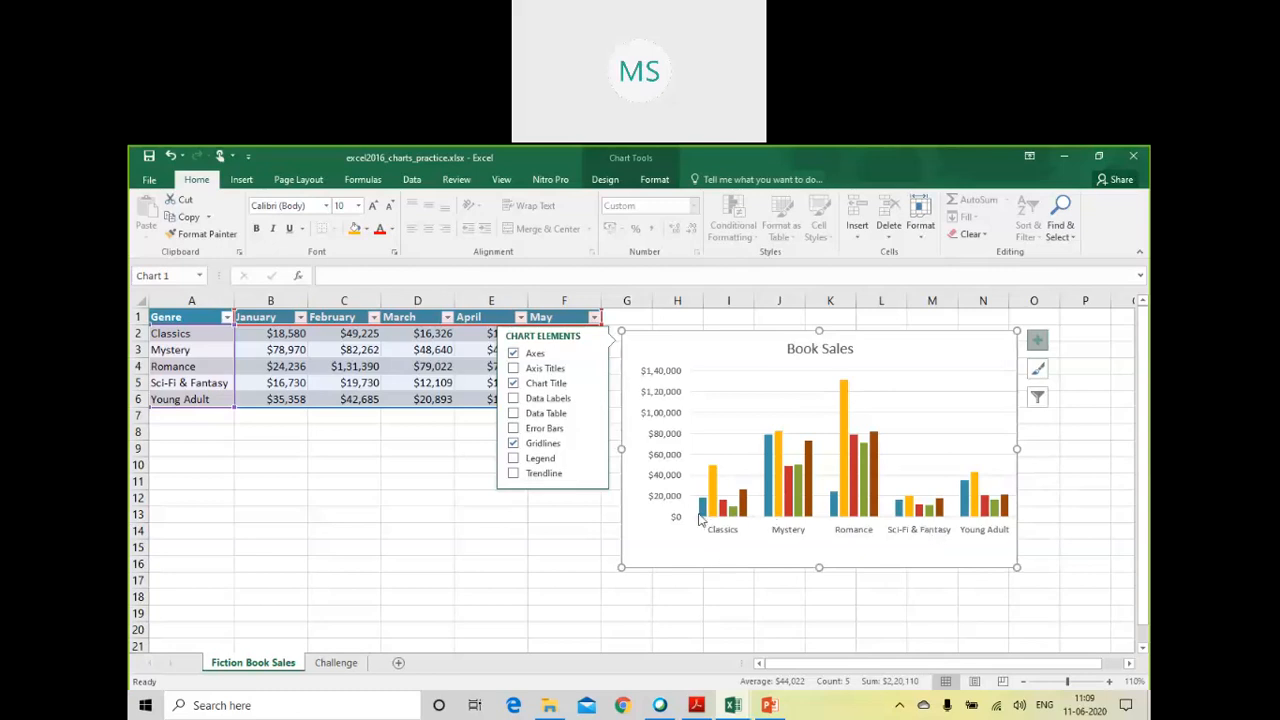
click(514, 460)
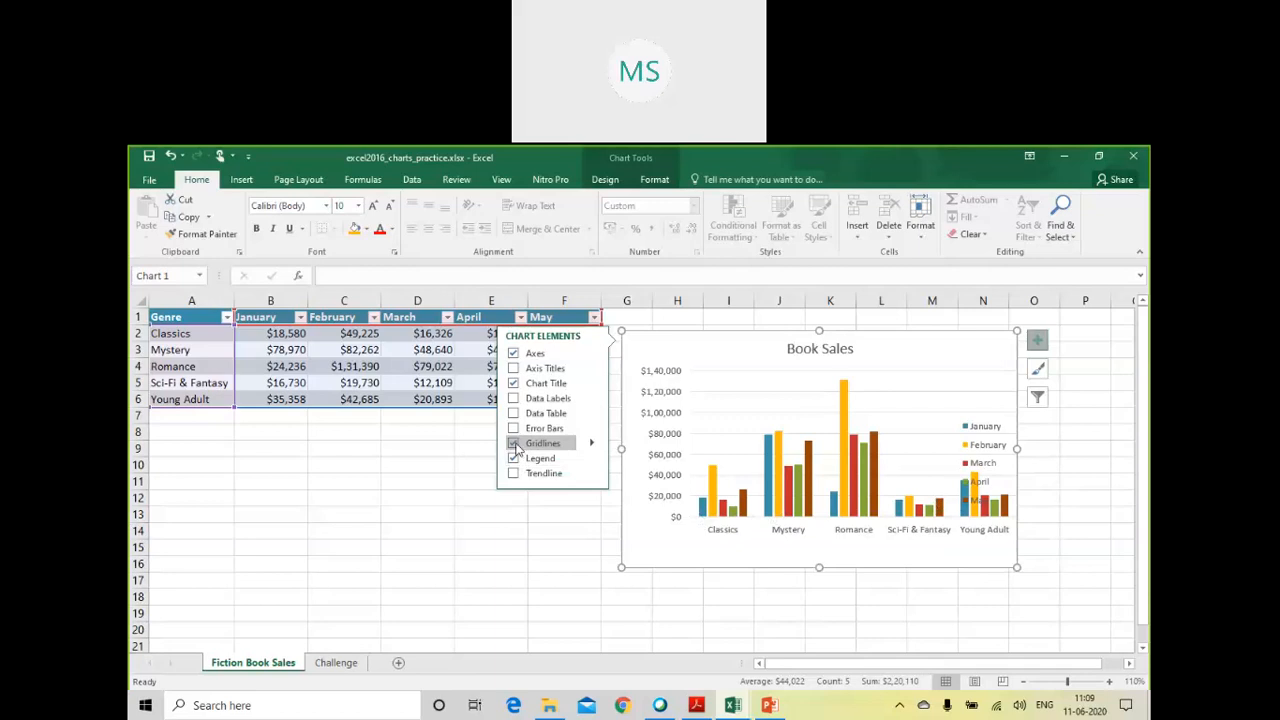
click(514, 444)
click(515, 445)
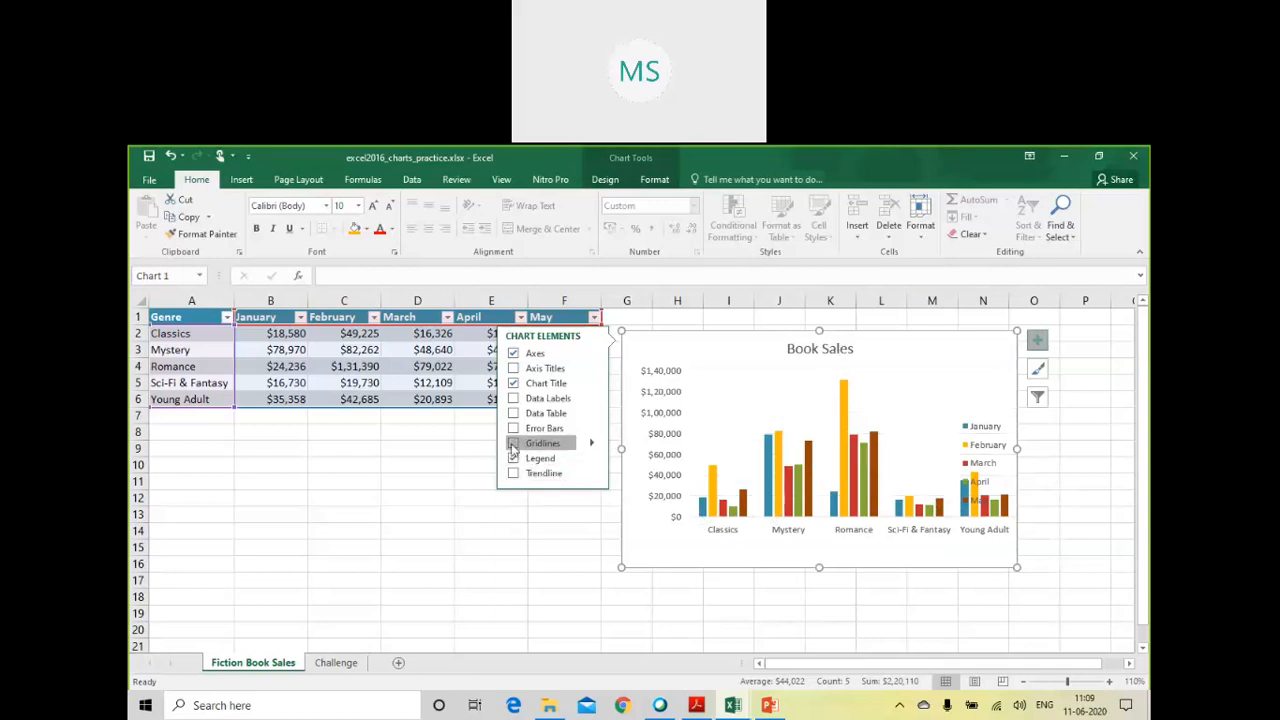
Step: Try removing and re-adding the chart title and adding a trendline, and undo these trial changes
click(514, 384)
click(514, 384)
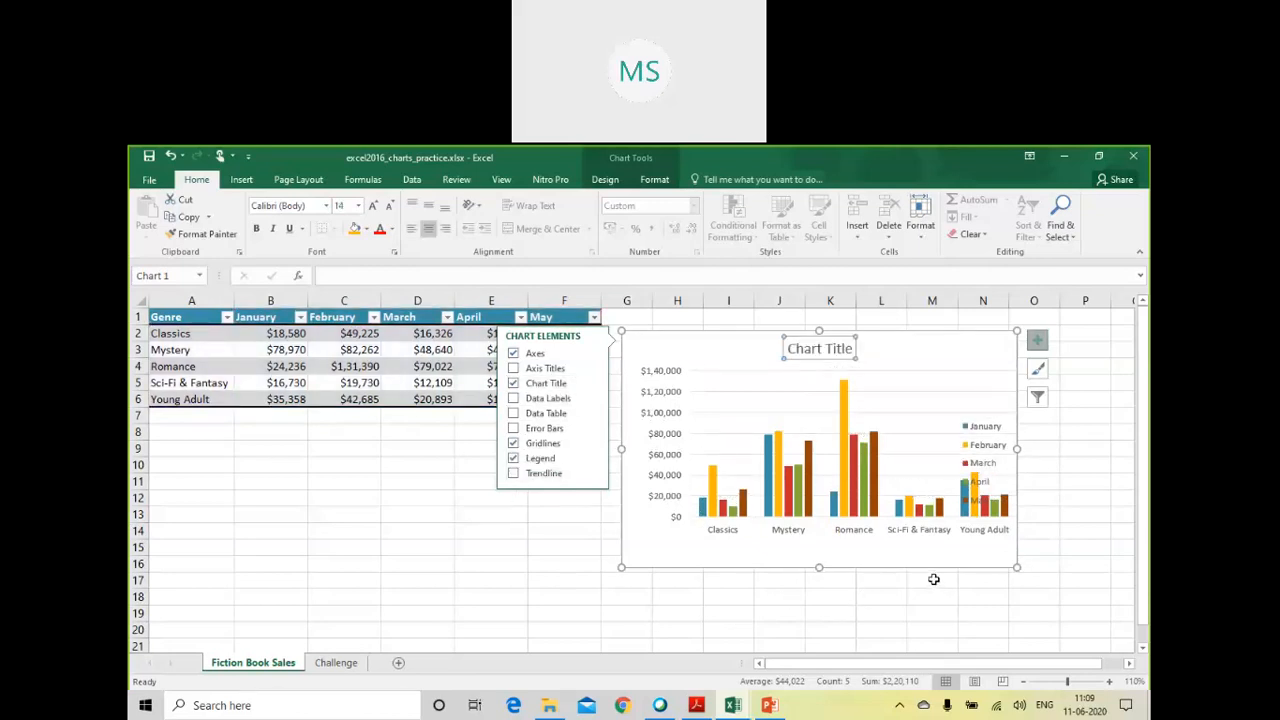
click(516, 479)
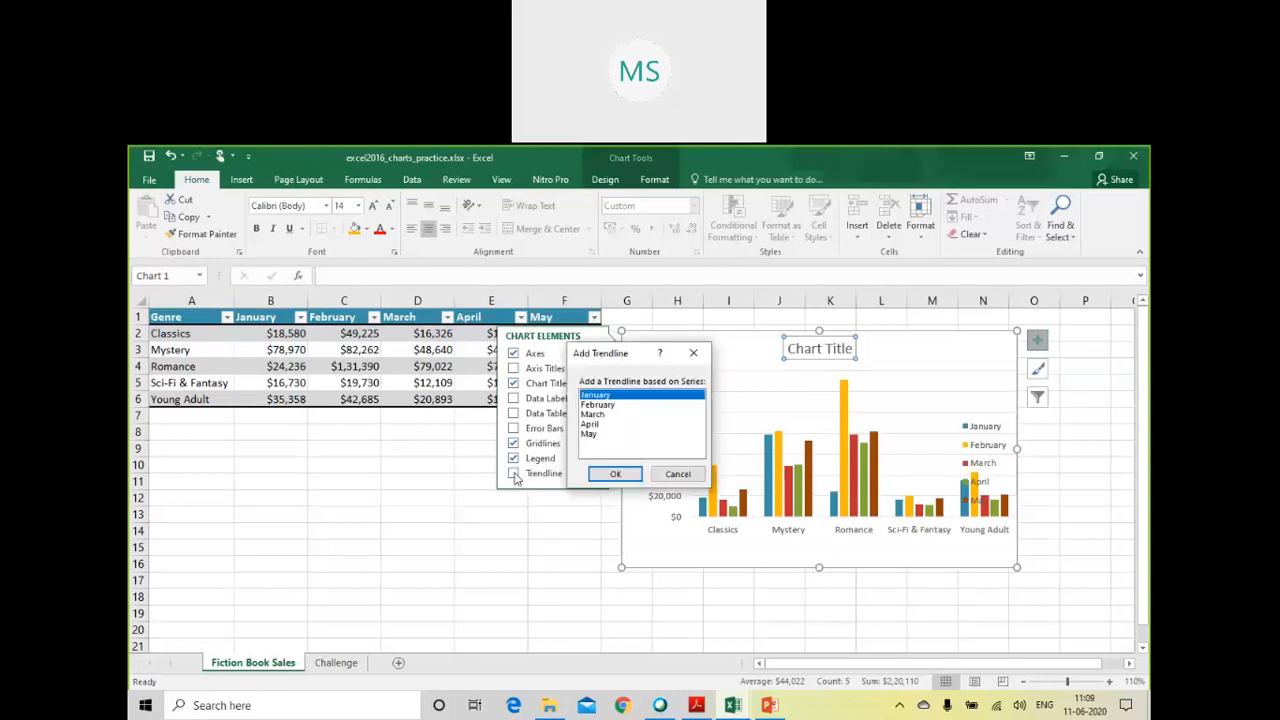
click(668, 476)
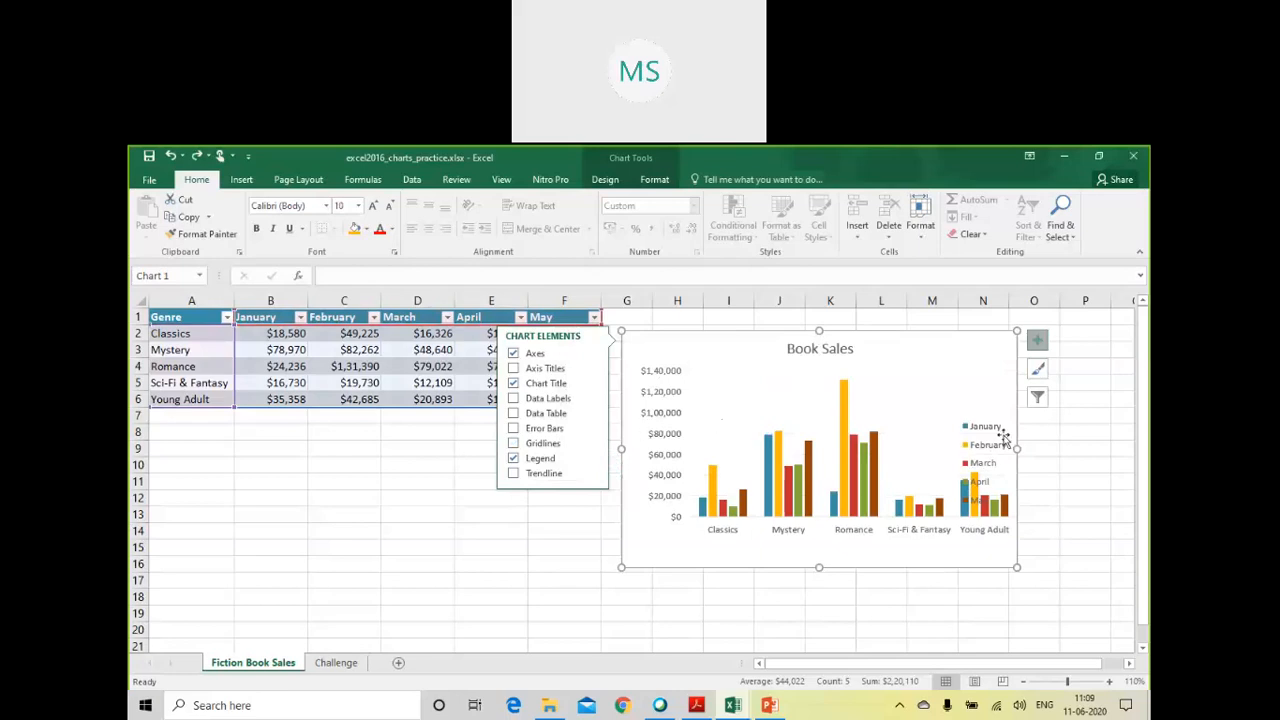
Step: Move the legend beneath the genre labels and reshape it into a single horizontal row
click(977, 452)
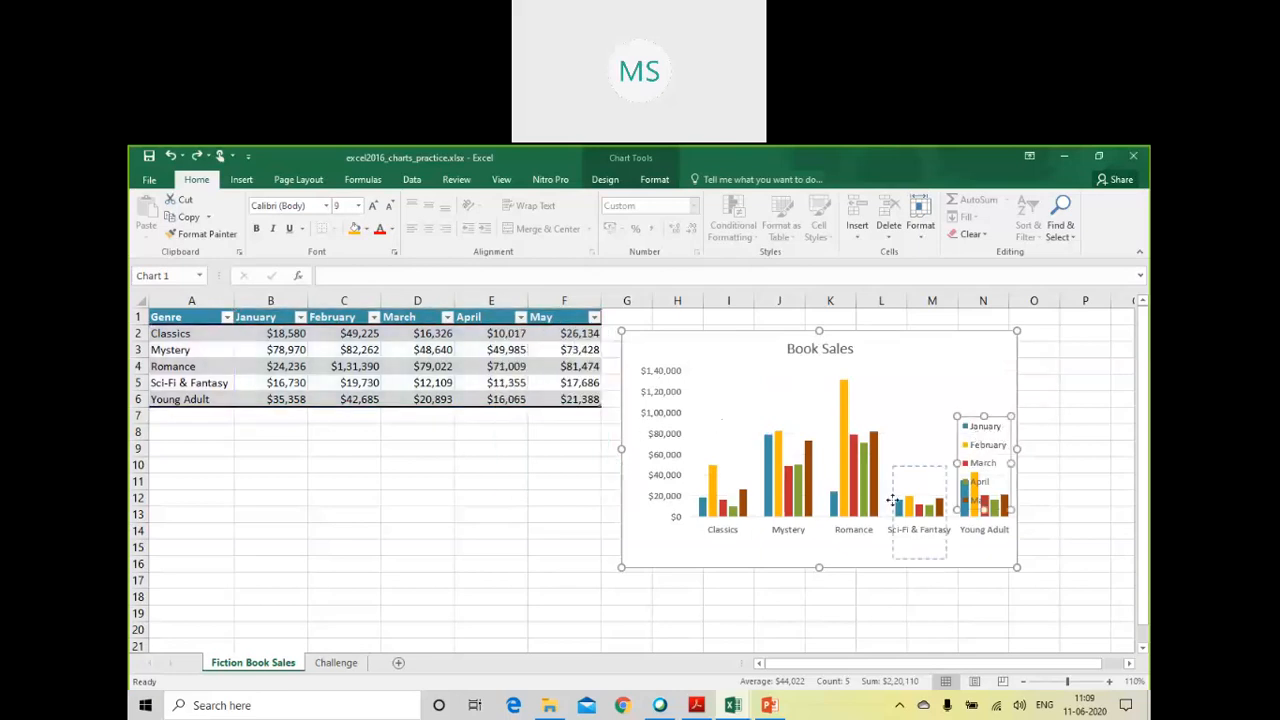
drag(822, 550, 760, 557)
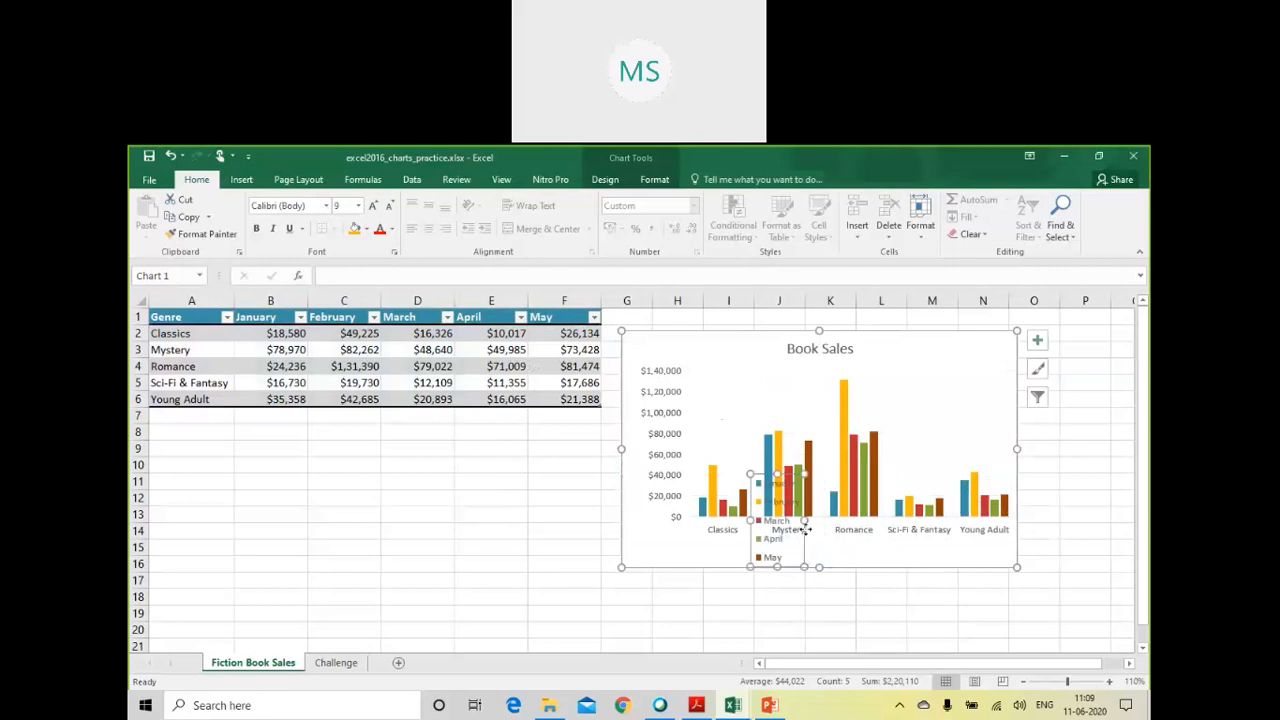
drag(803, 521, 950, 528)
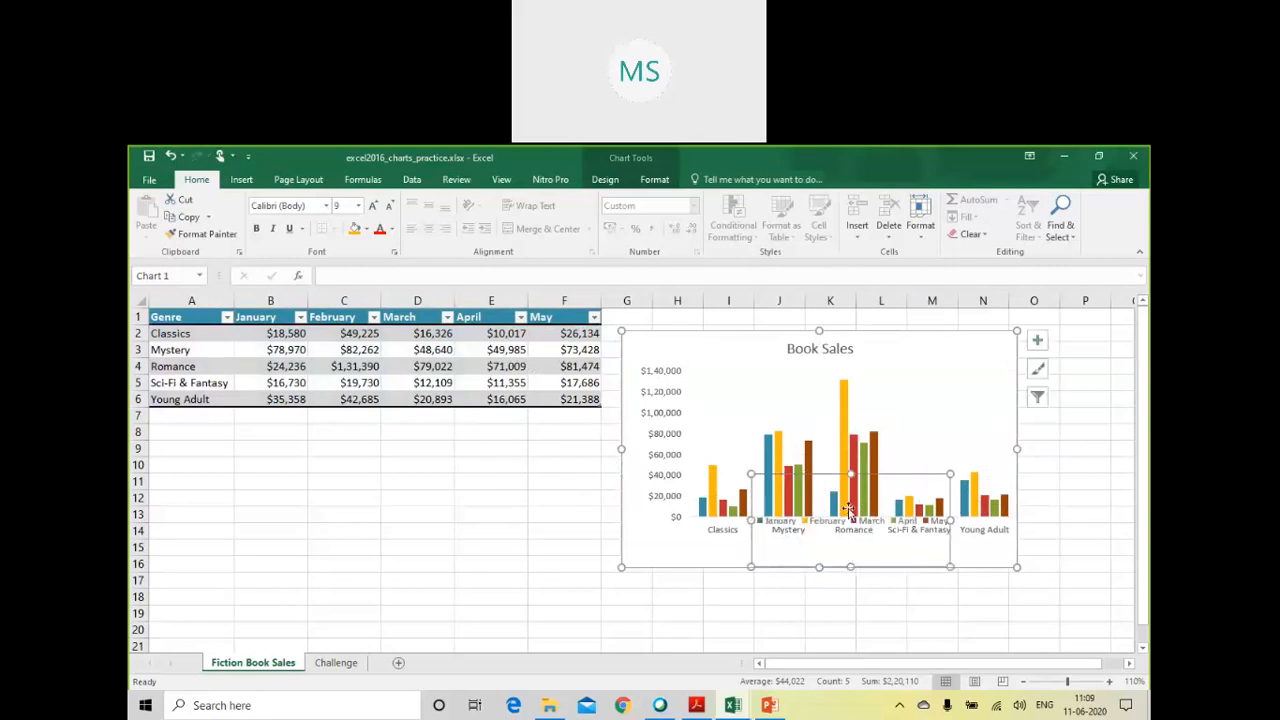
drag(849, 474, 846, 541)
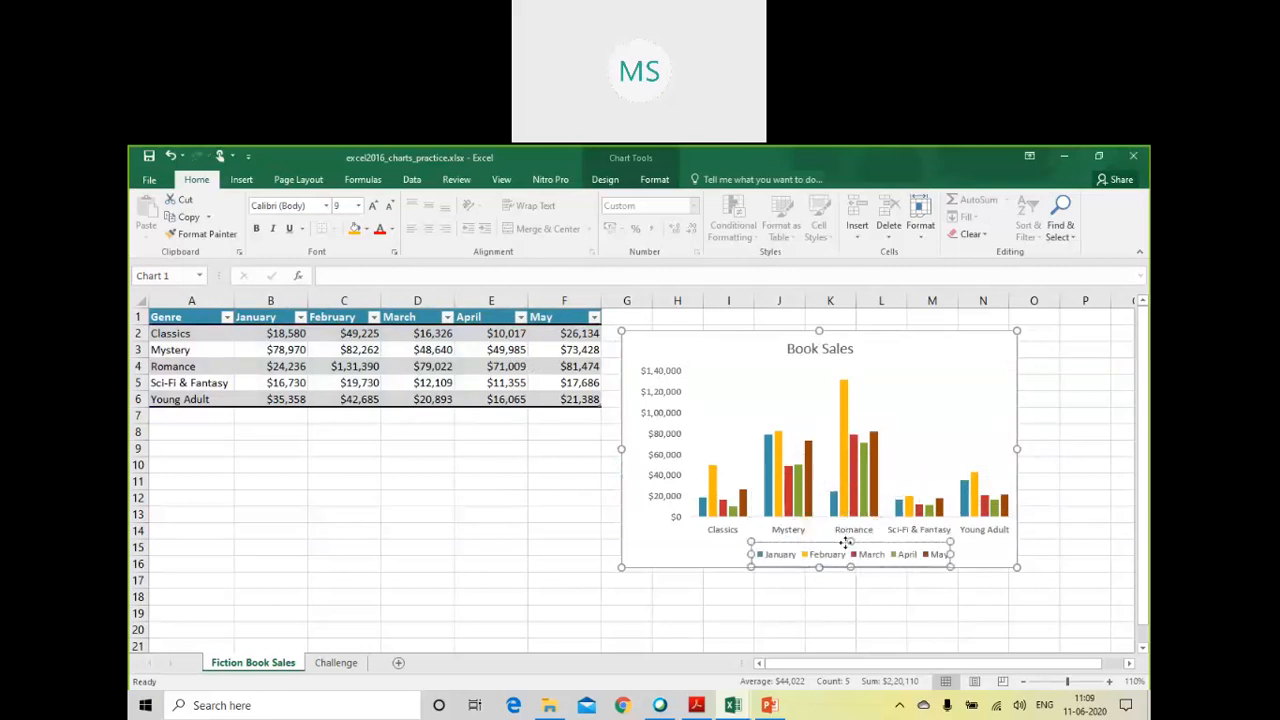
click(972, 553)
click(925, 563)
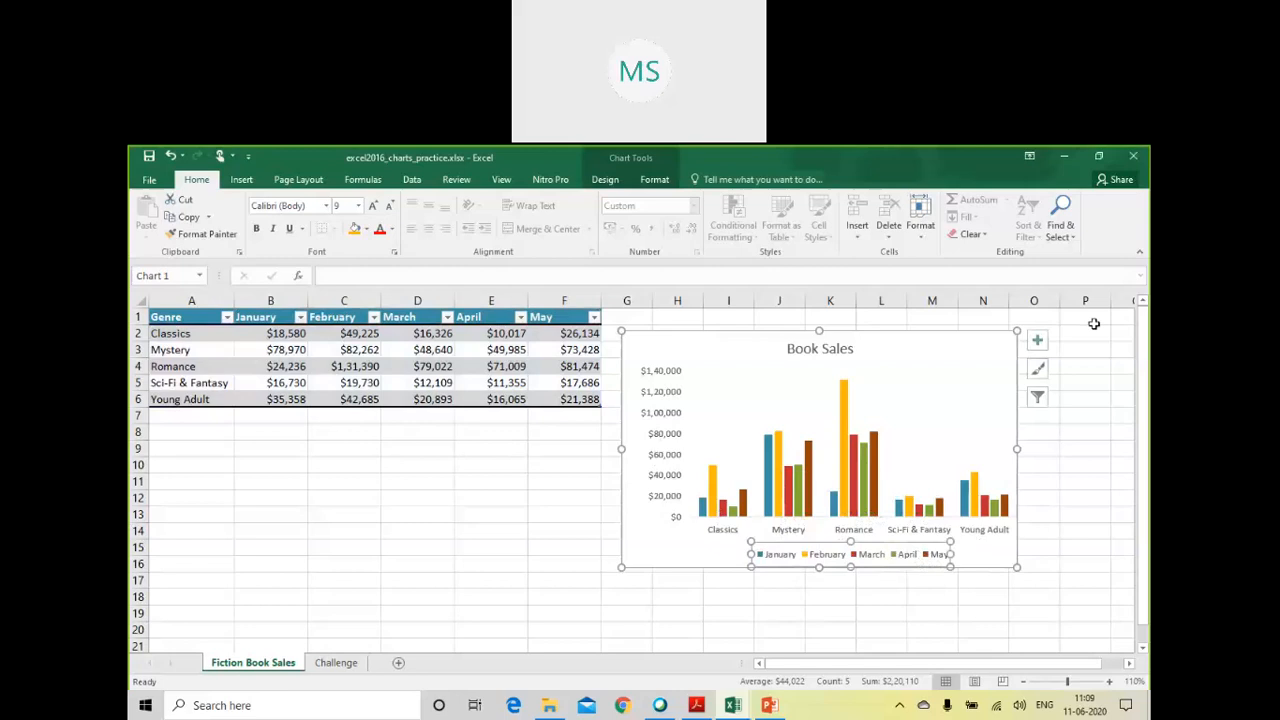
Step: Add axis titles to the chart and name the vertical one "Sales"
click(1037, 341)
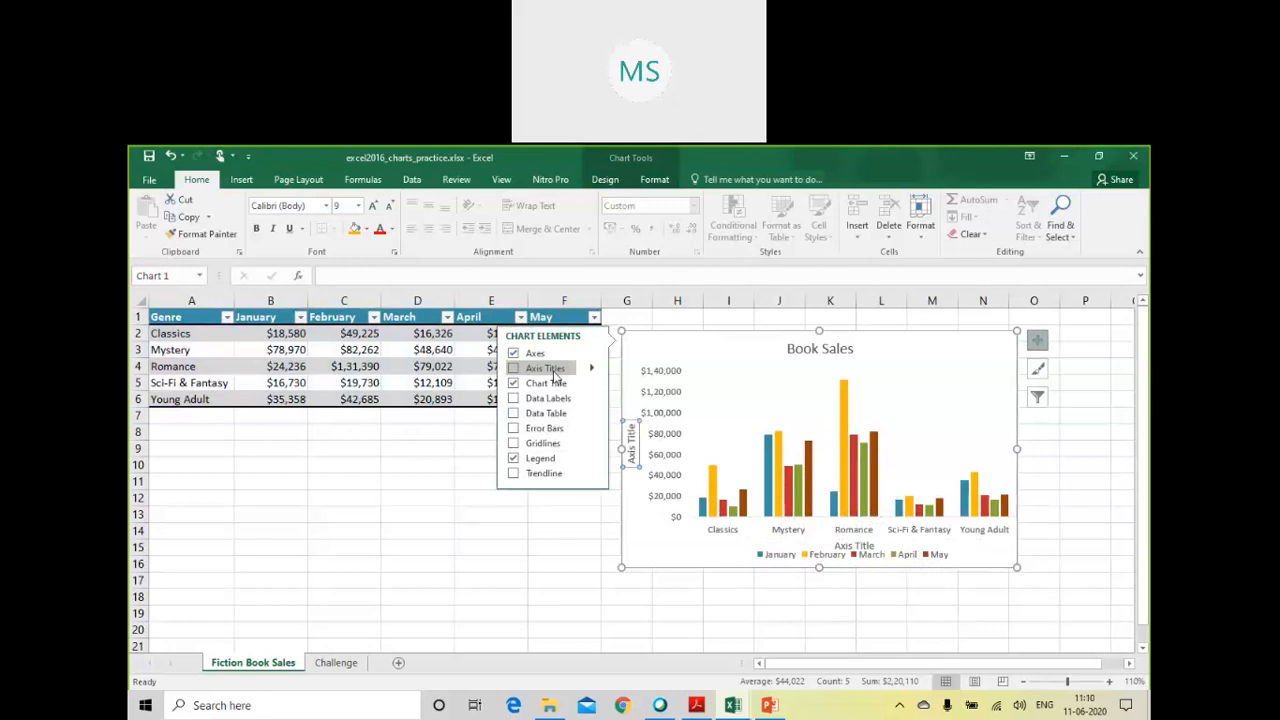
click(552, 370)
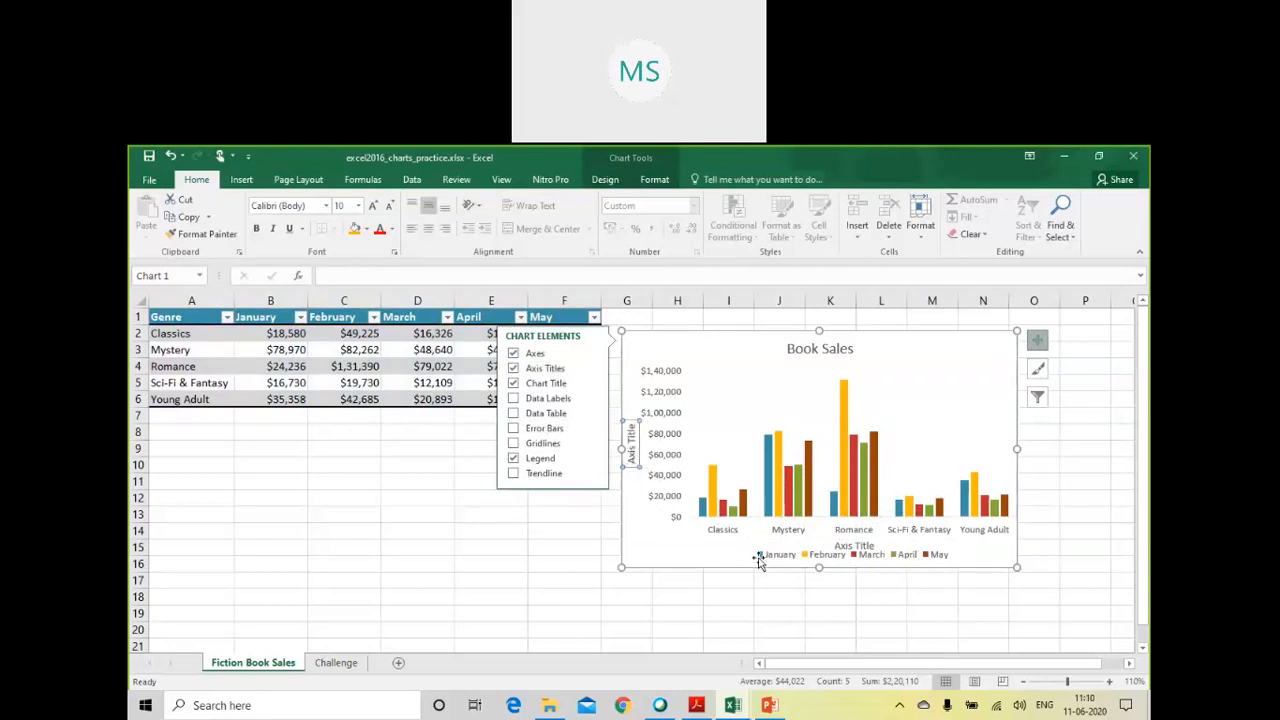
click(630, 445)
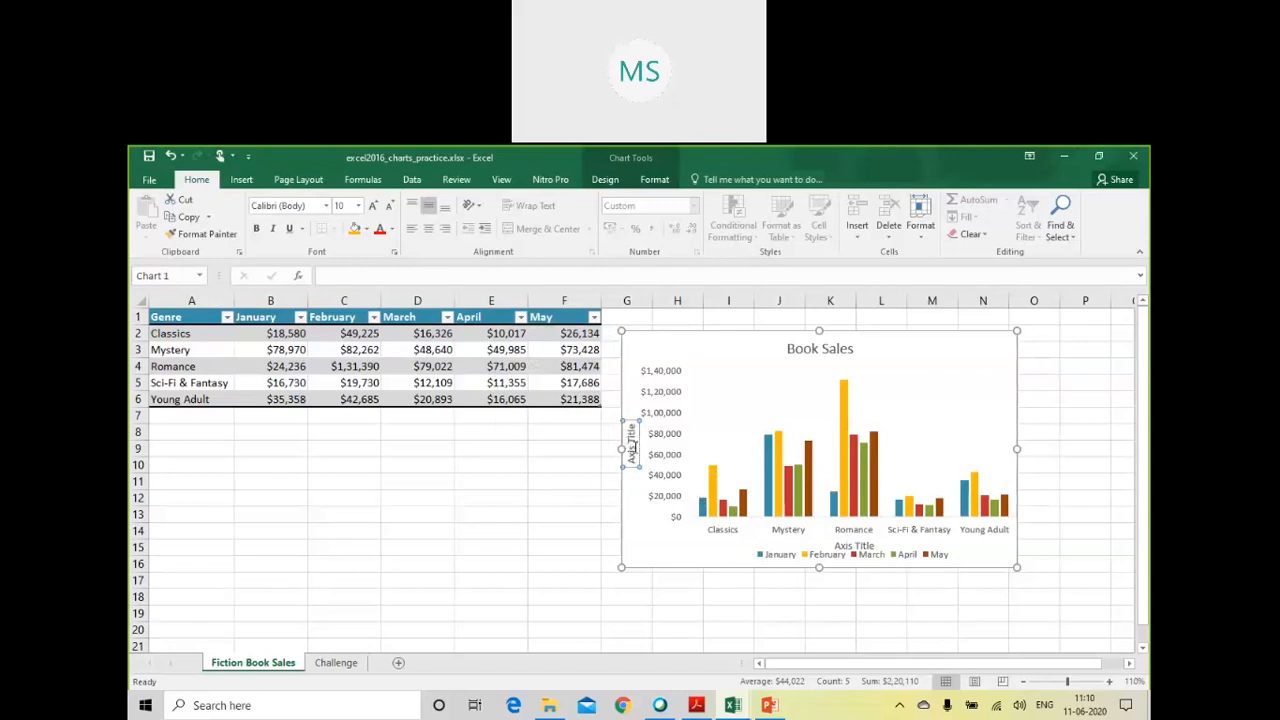
text(Sales)
key(BackSpace)
key(BackSpace)
key(BackSpace)
key(BackSpace)
key(BackSpace)
key(BackSpace)
key(BackSpace)
key(BackSpace)
key(BackSpace)
key(BackSpace)
key(Delete)
key(Delete)
key(Delete)
key(Delete)
key(Delete)
Step: Shift the legend to the chart's lower-left corner, clear of the horizontal axis title
click(852, 545)
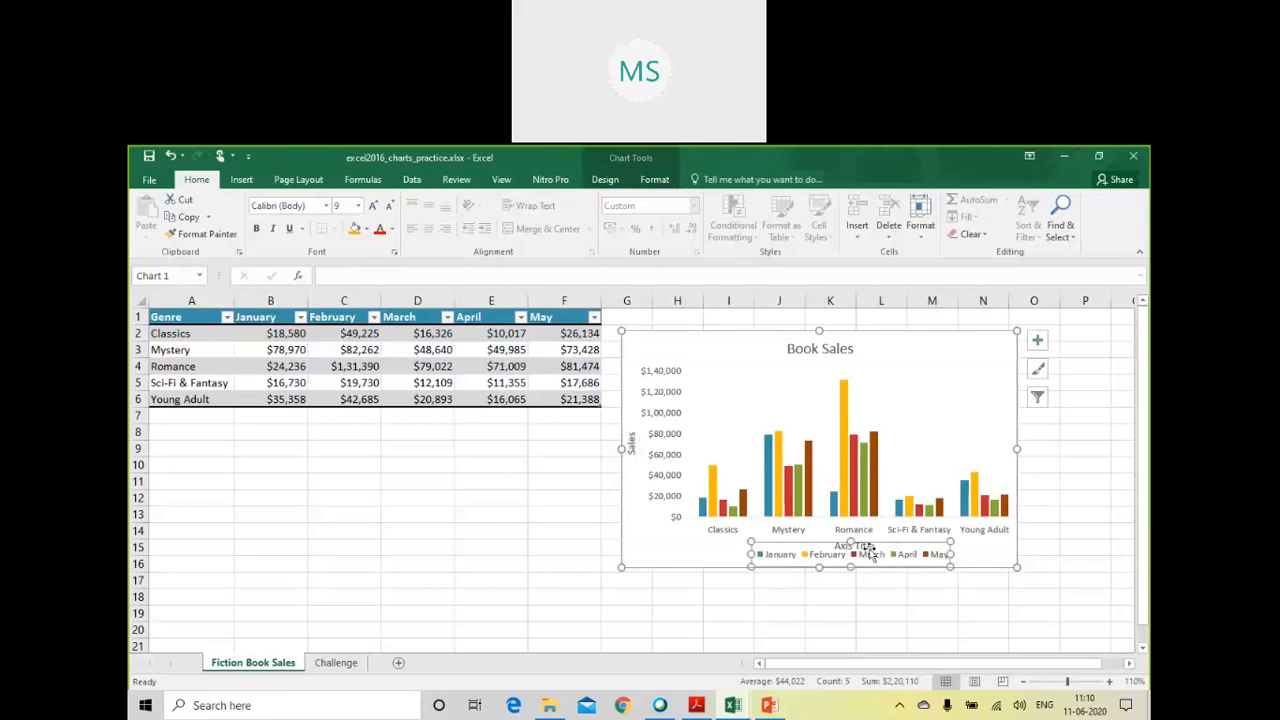
double_click(868, 553)
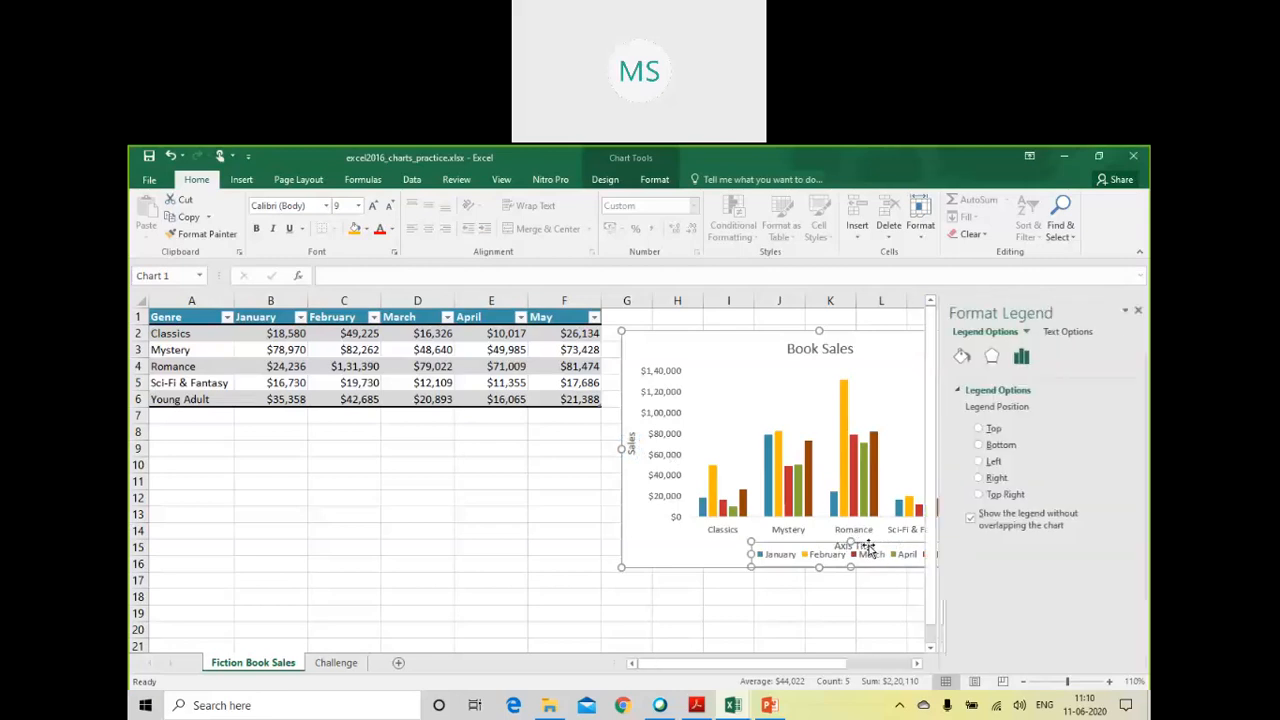
click(651, 548)
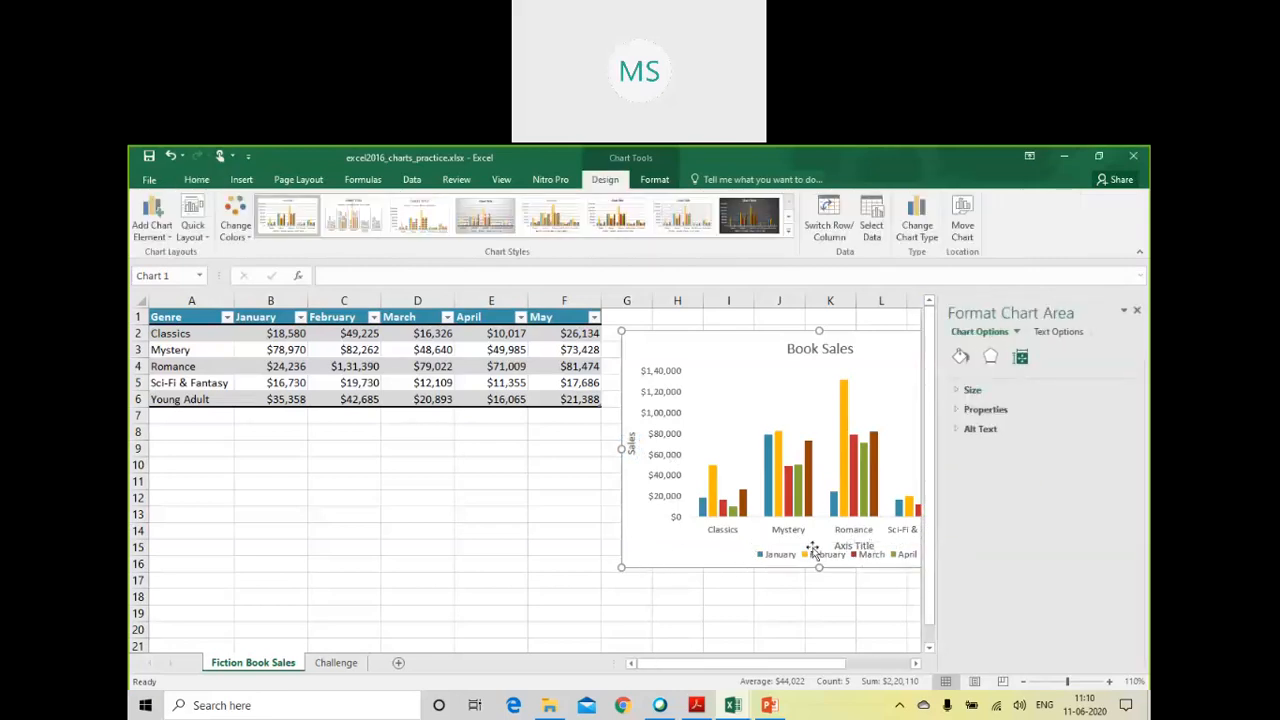
click(858, 546)
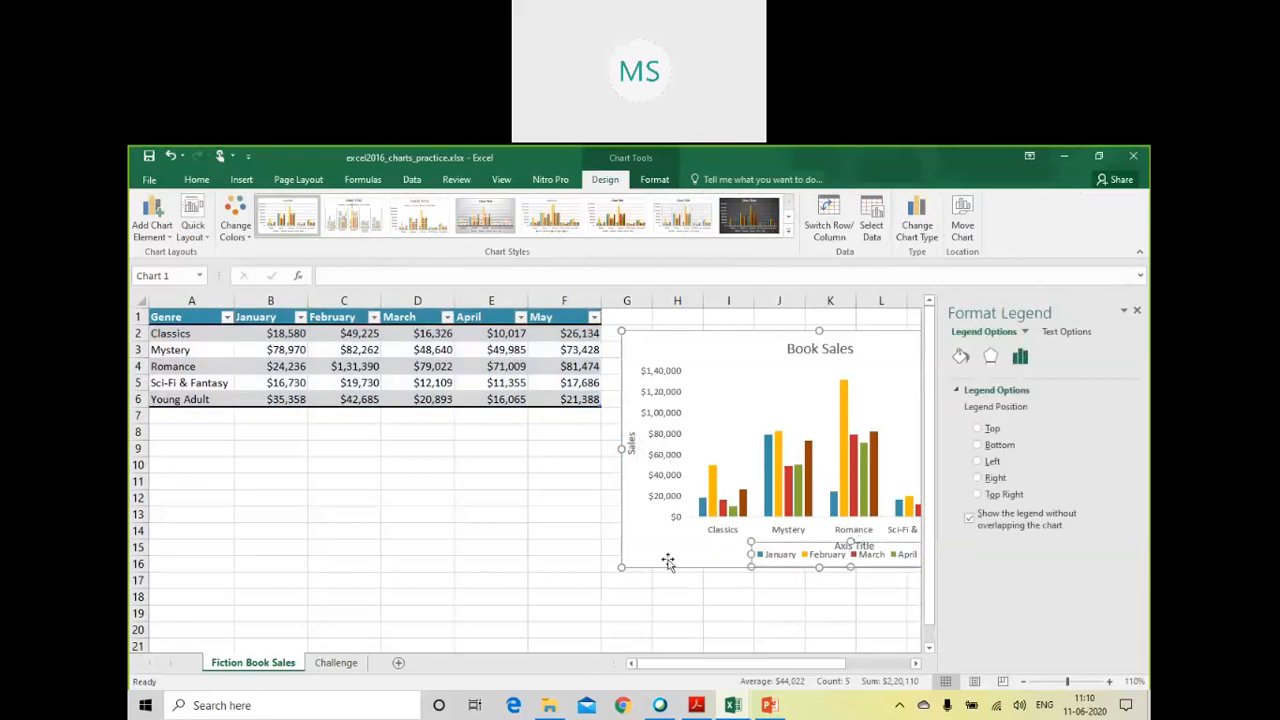
click(1137, 311)
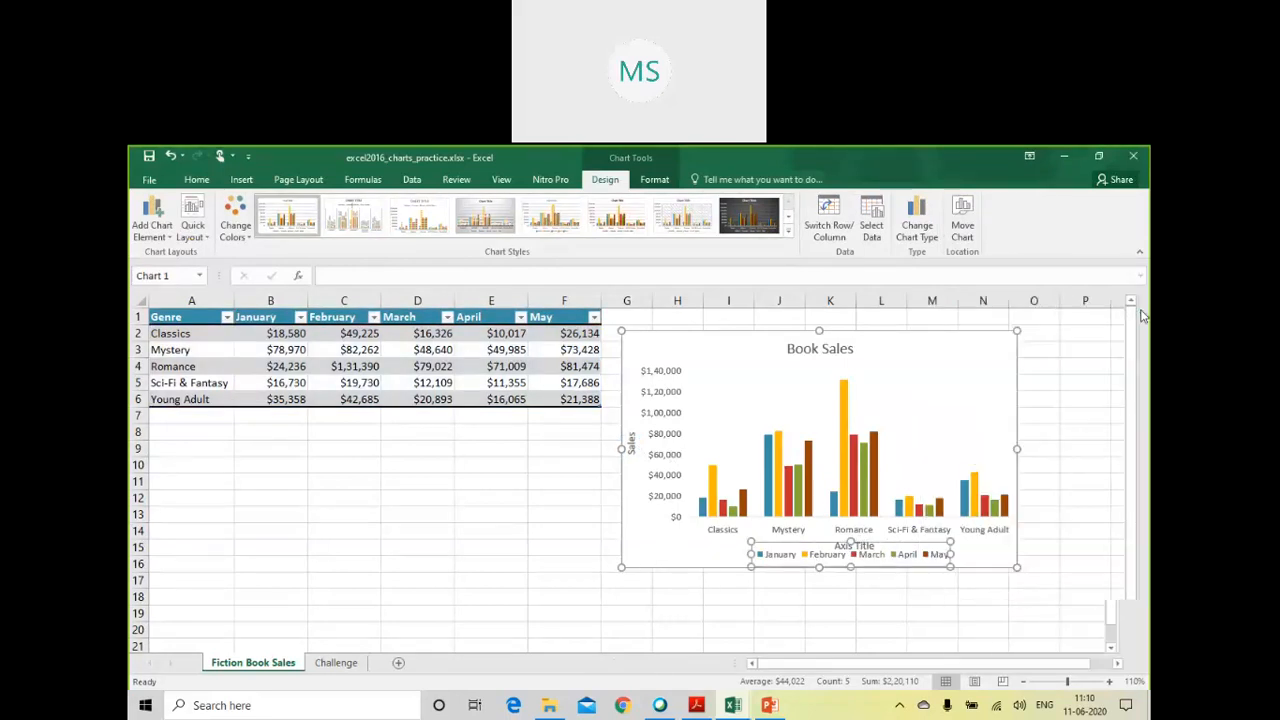
drag(766, 537, 711, 555)
Step: Replace the horizontal axis title's placeholder text with "Genre"
click(845, 546)
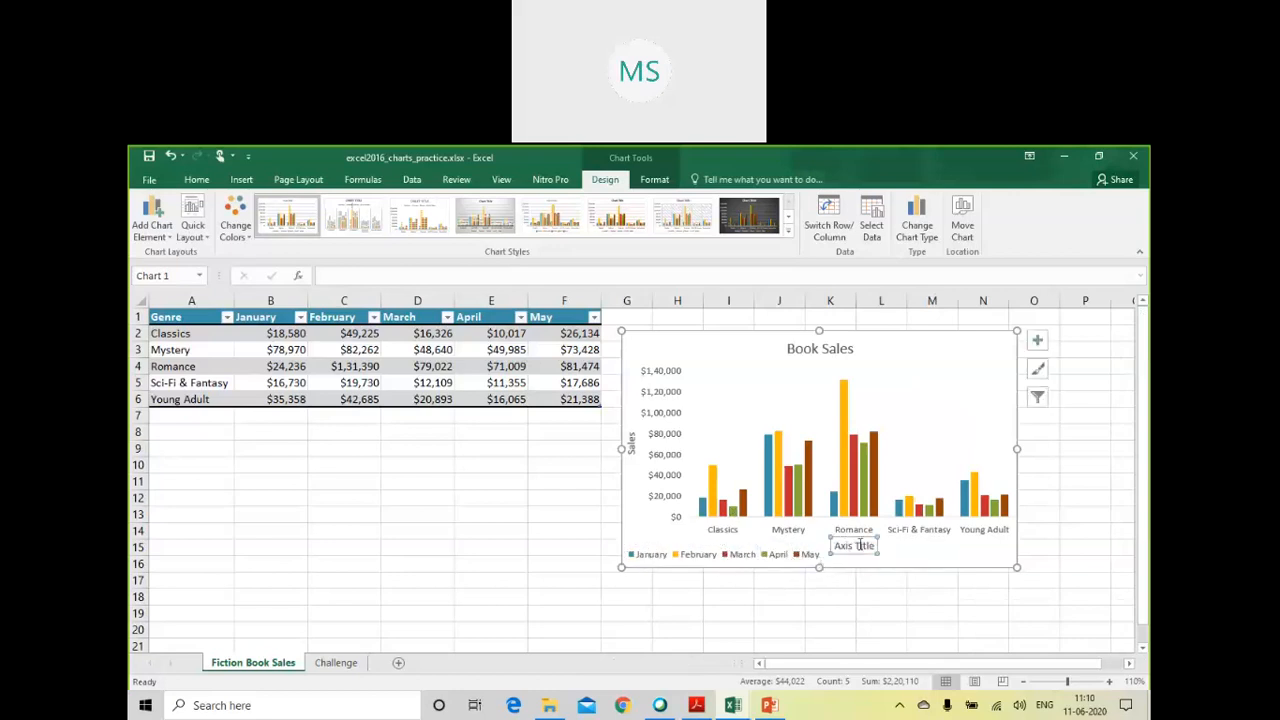
double_click(864, 546)
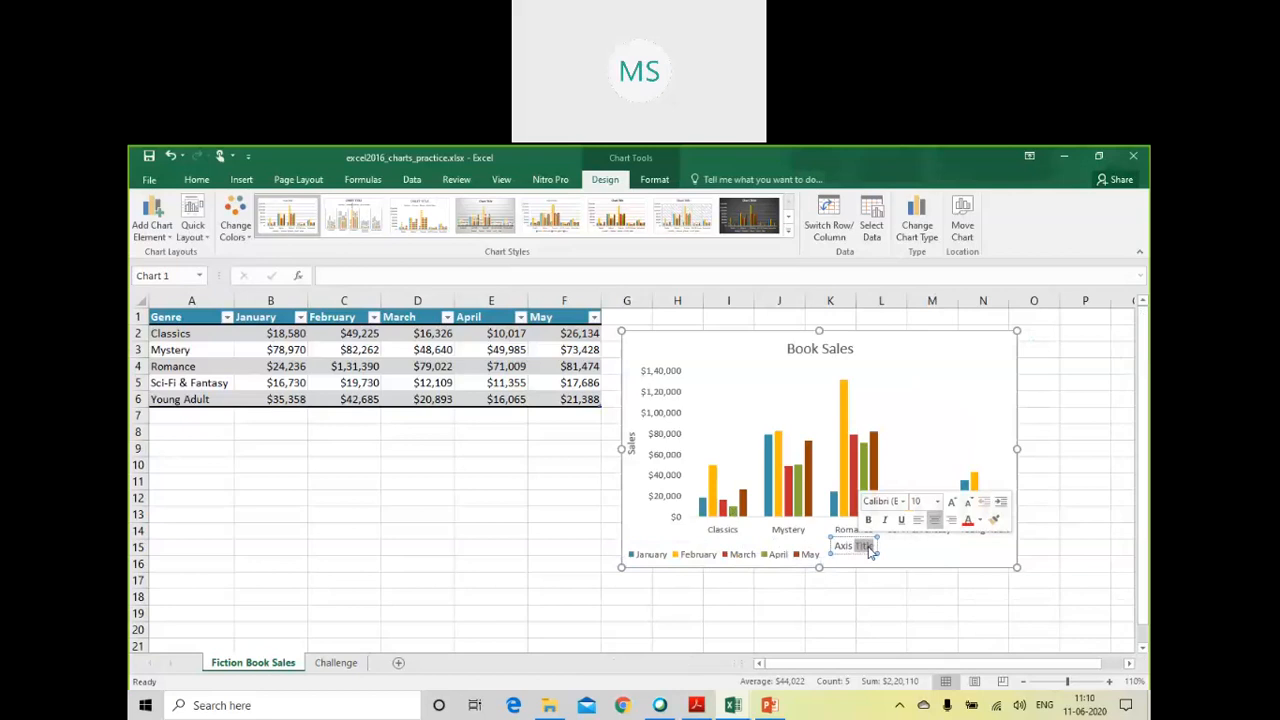
key(BackSpace)
key(BackSpace)
key(BackSpace)
key(BackSpace)
key(BackSpace)
key(BackSpace)
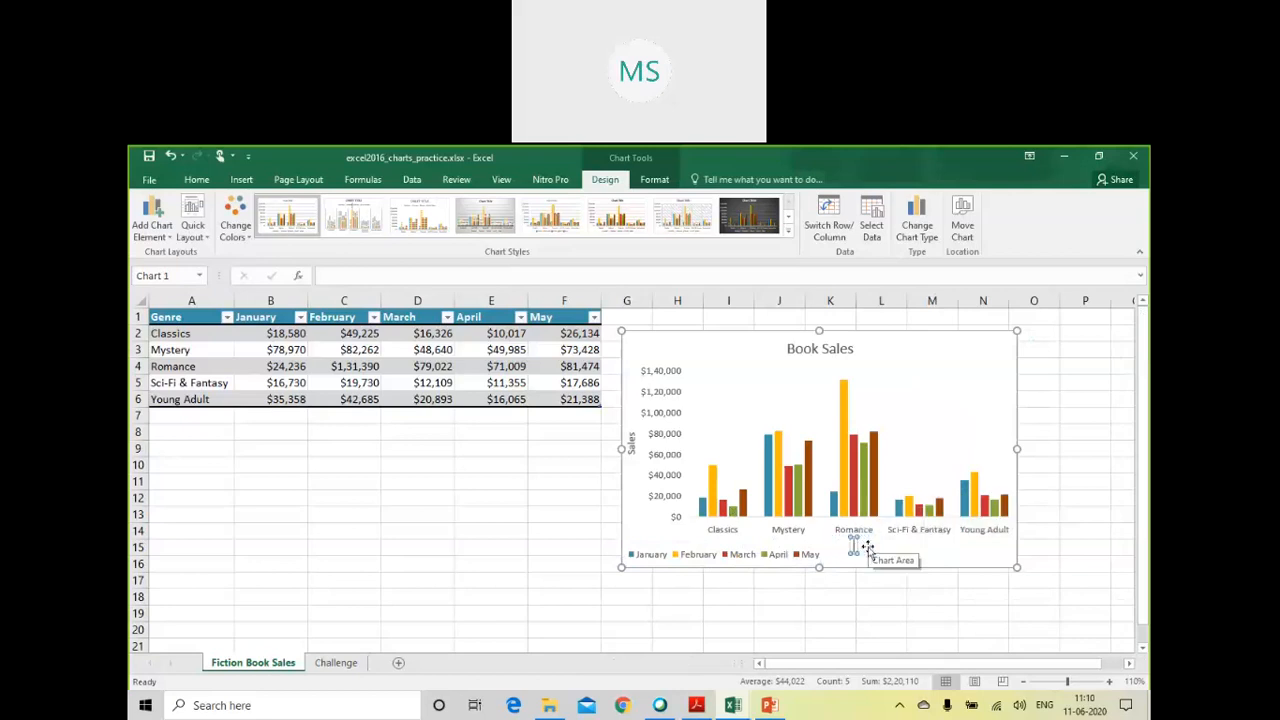
text(Genre)
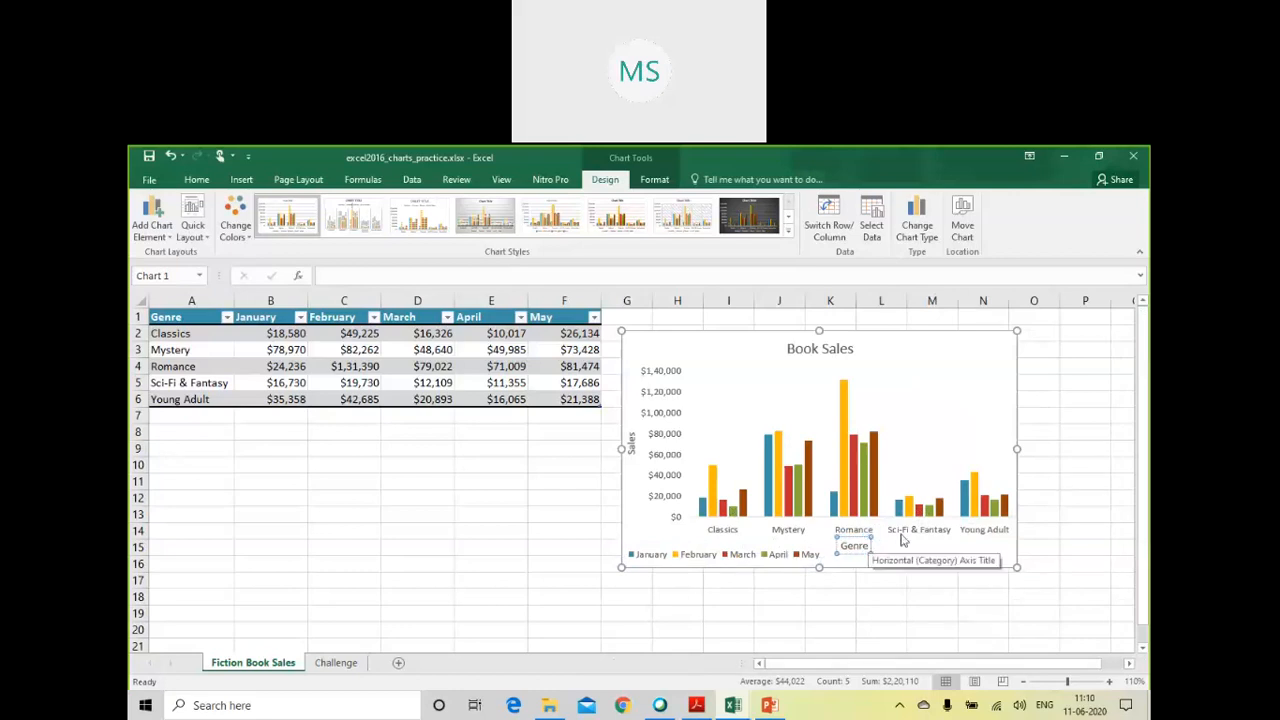
click(904, 548)
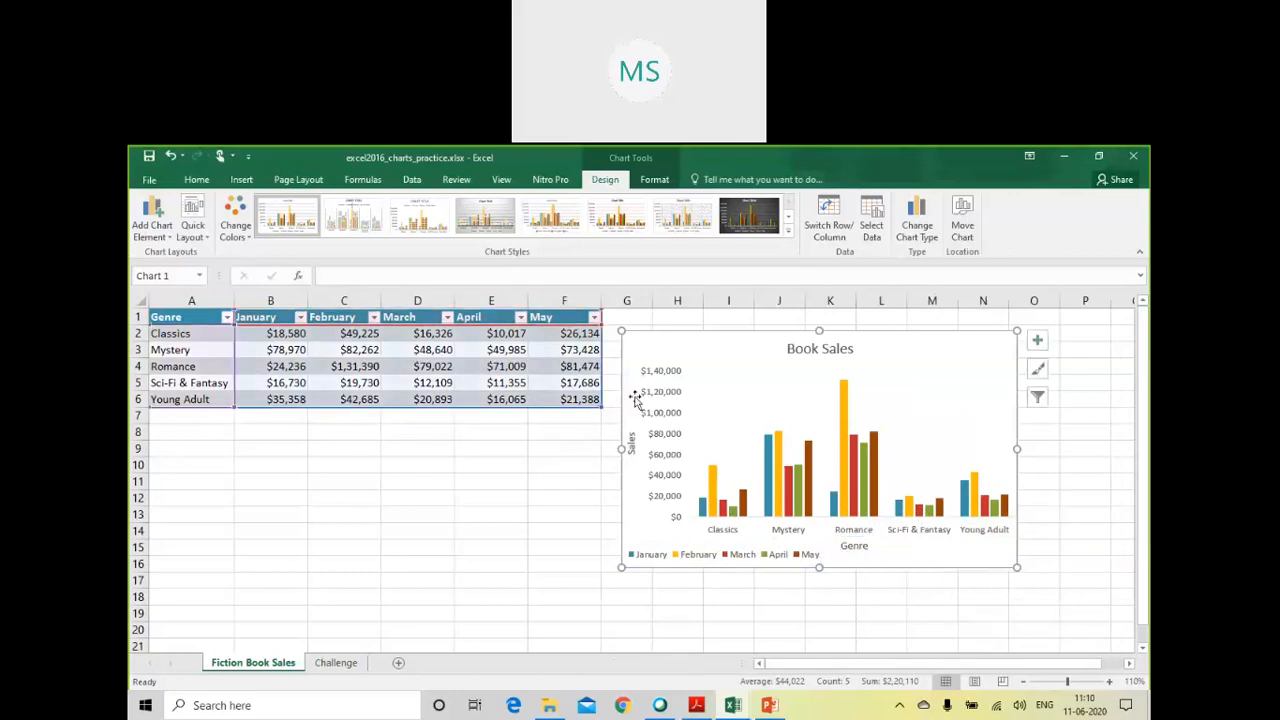
Step: Turn the chart's gridlines back on and deselect the chart
click(1037, 340)
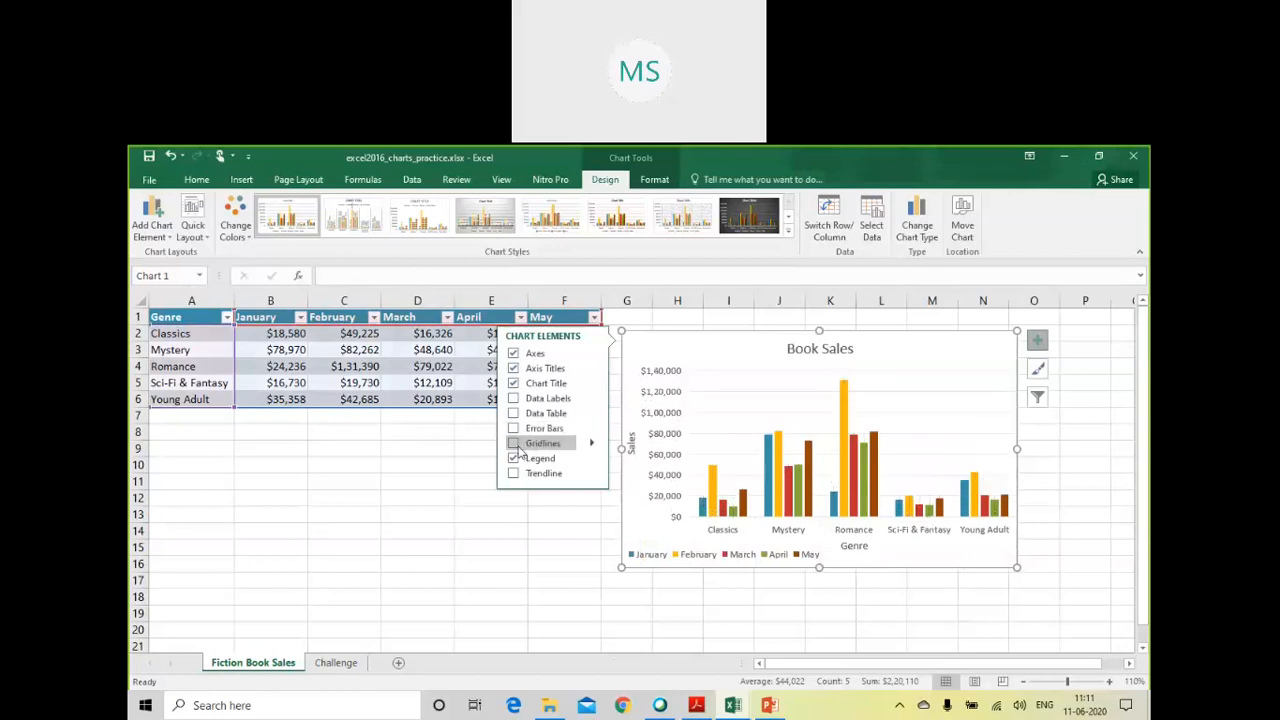
click(532, 445)
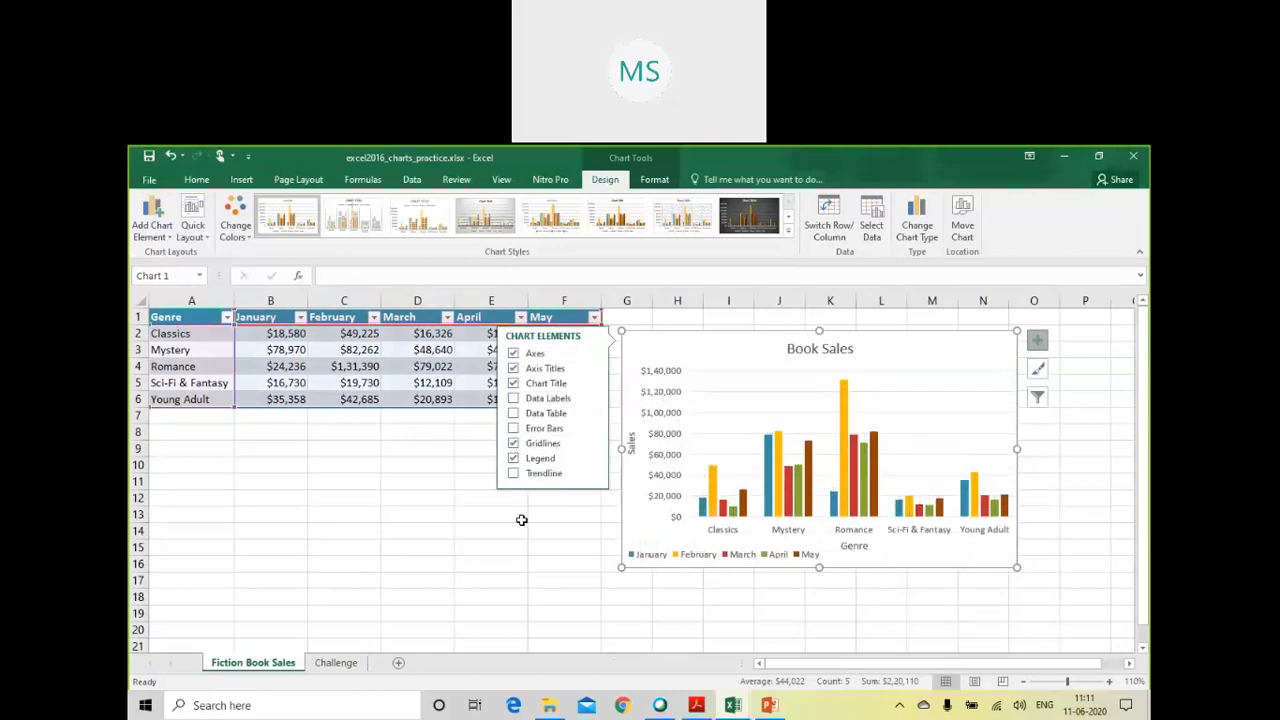
click(540, 546)
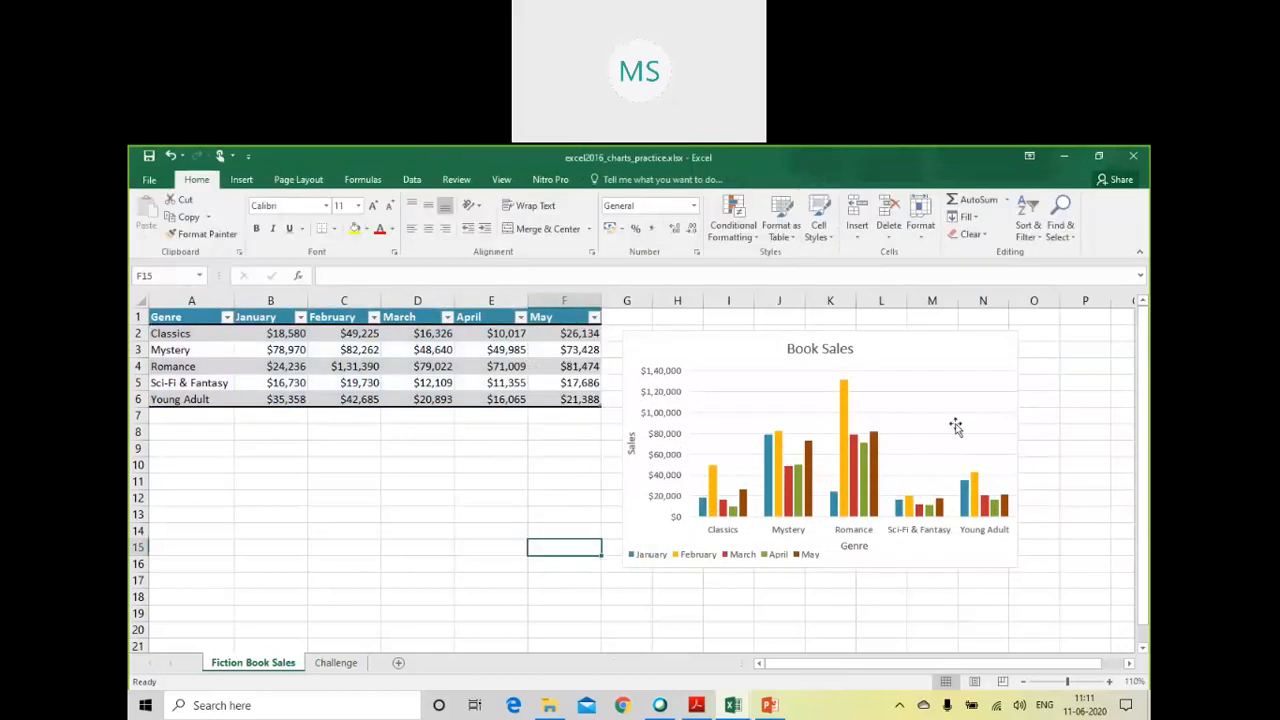
Step: Preview the available chart styles on the Book Sales chart and look at the color palettes
click(1013, 343)
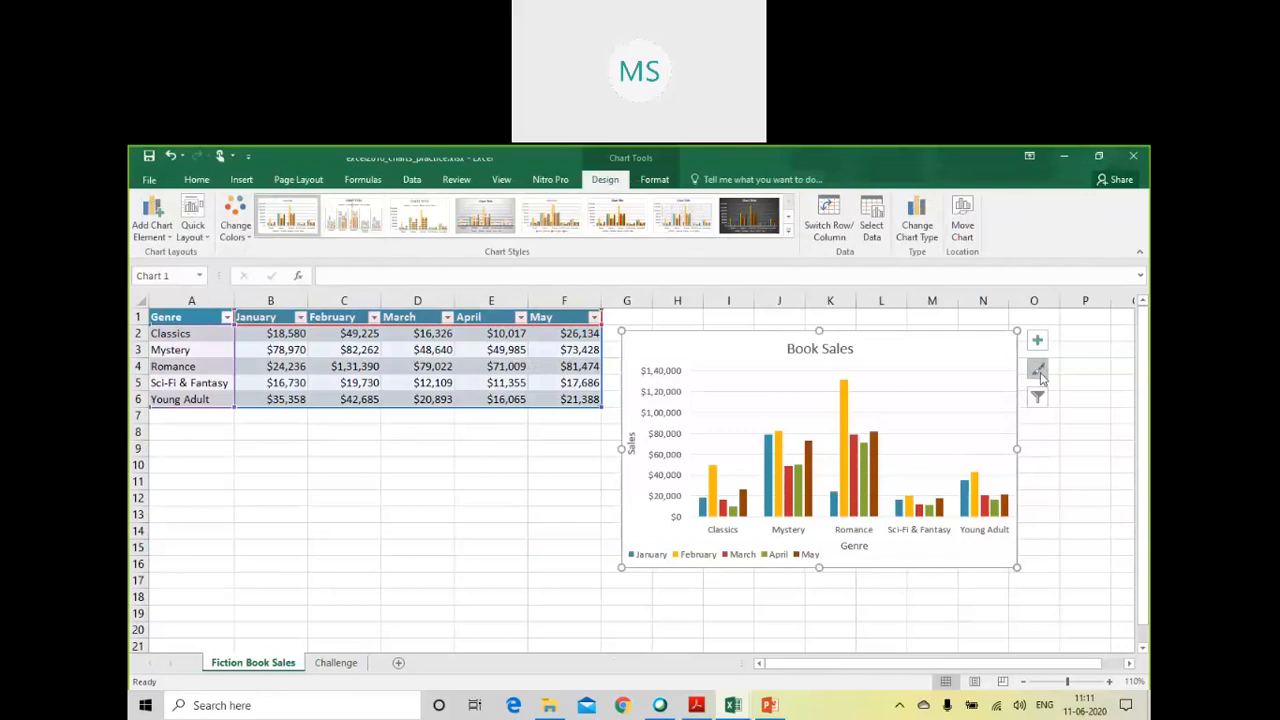
click(1038, 370)
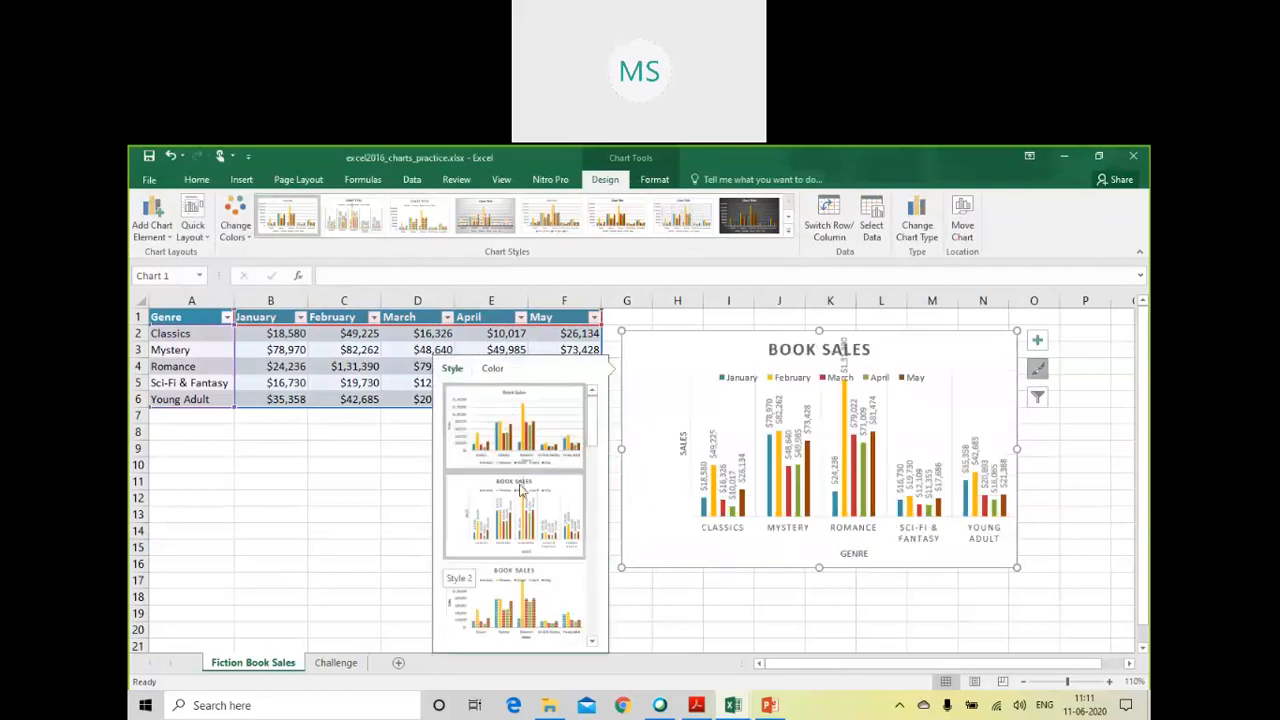
scroll(520, 490, down, 3)
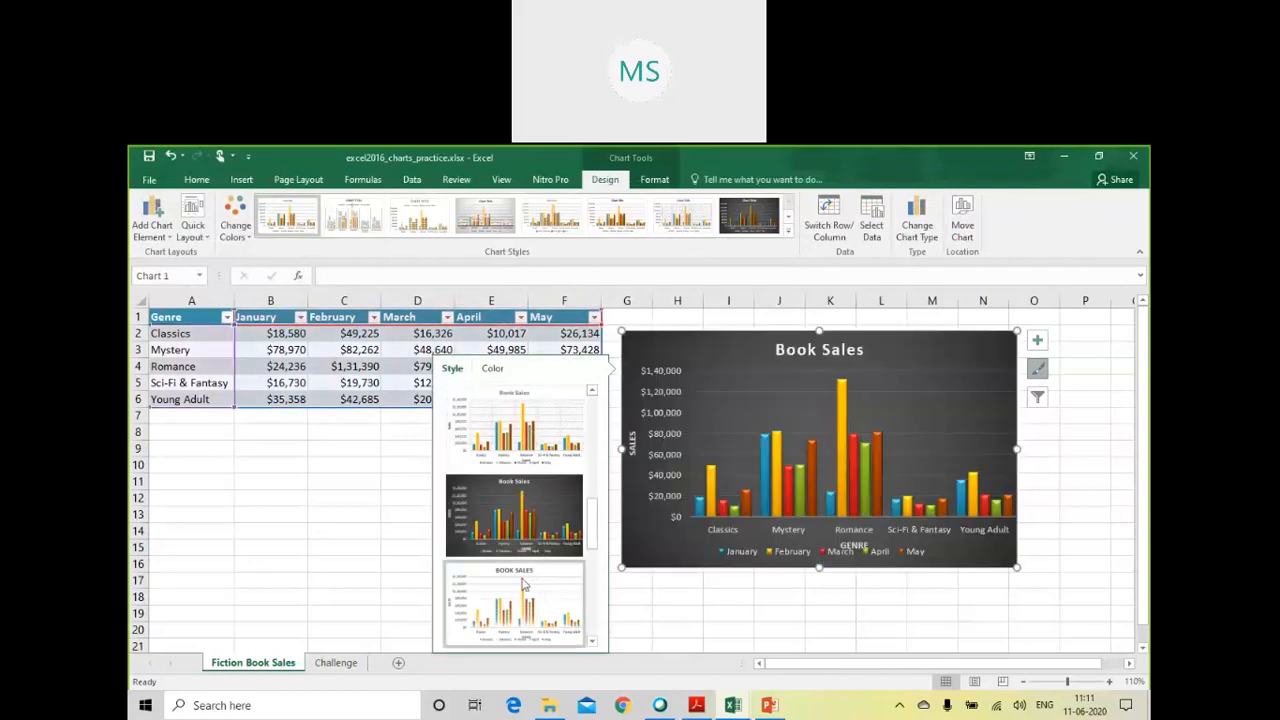
scroll(527, 610, down, 3)
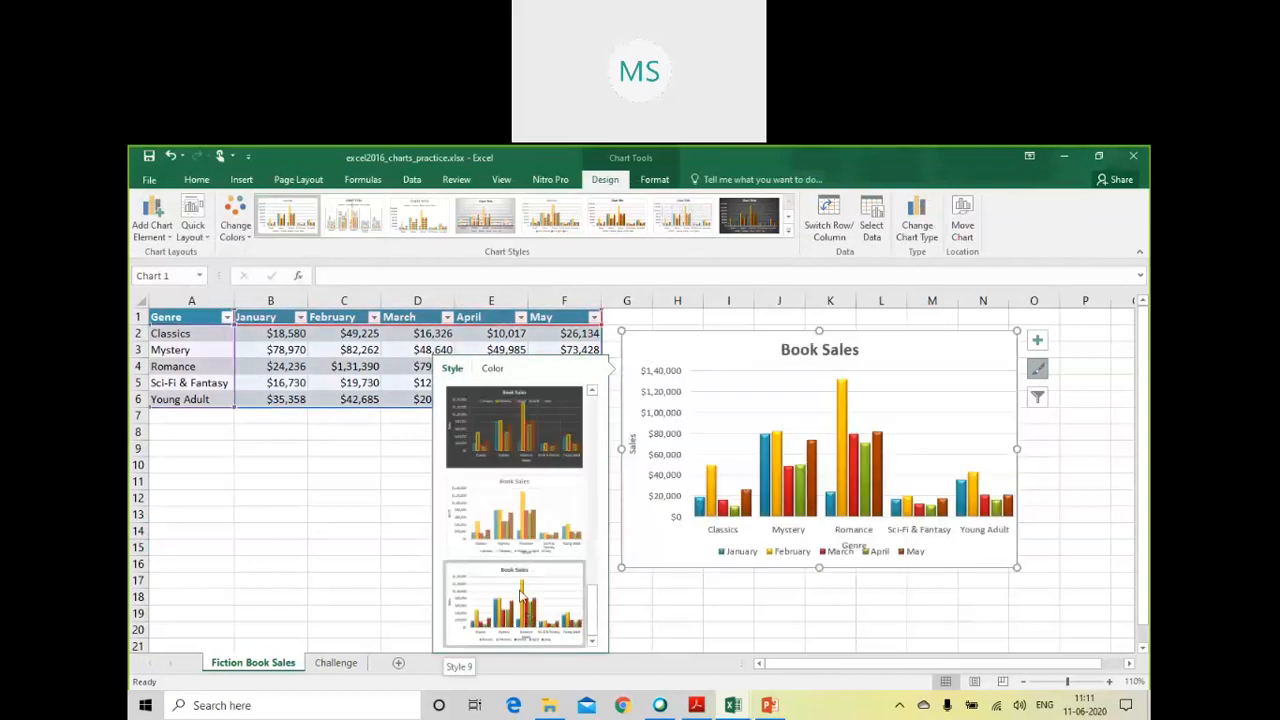
scroll(520, 595, up, 6)
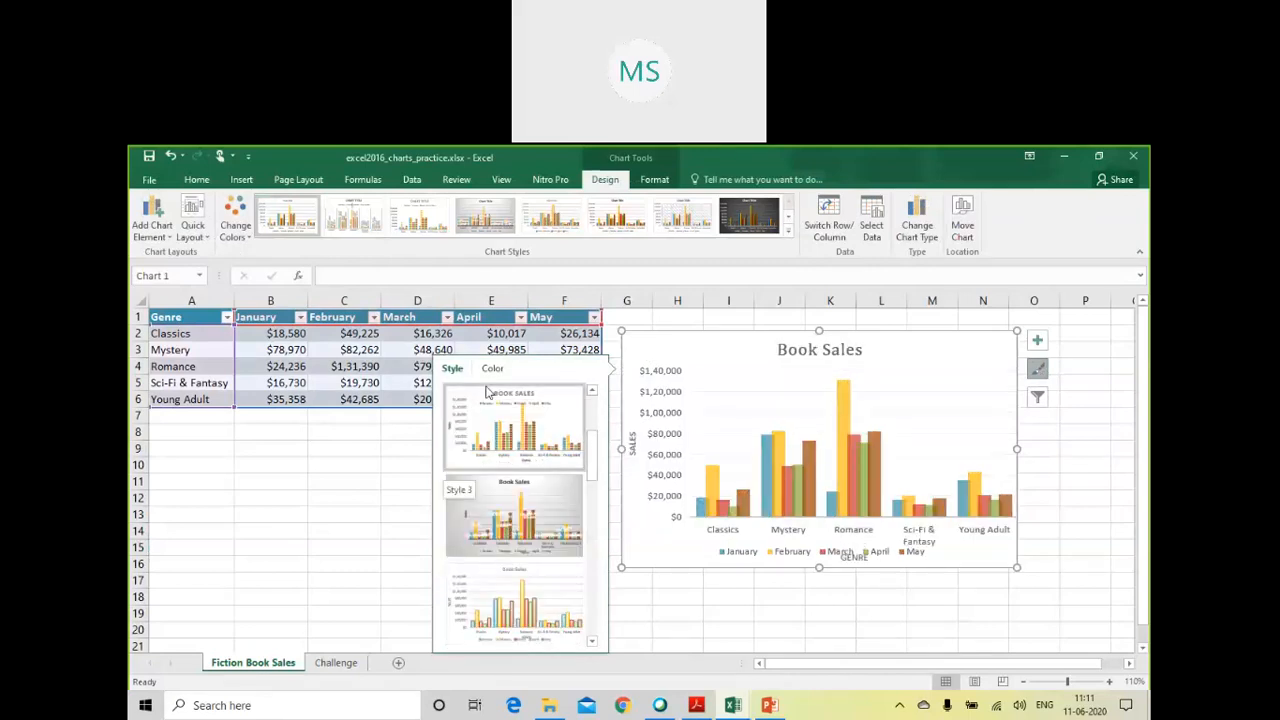
click(491, 369)
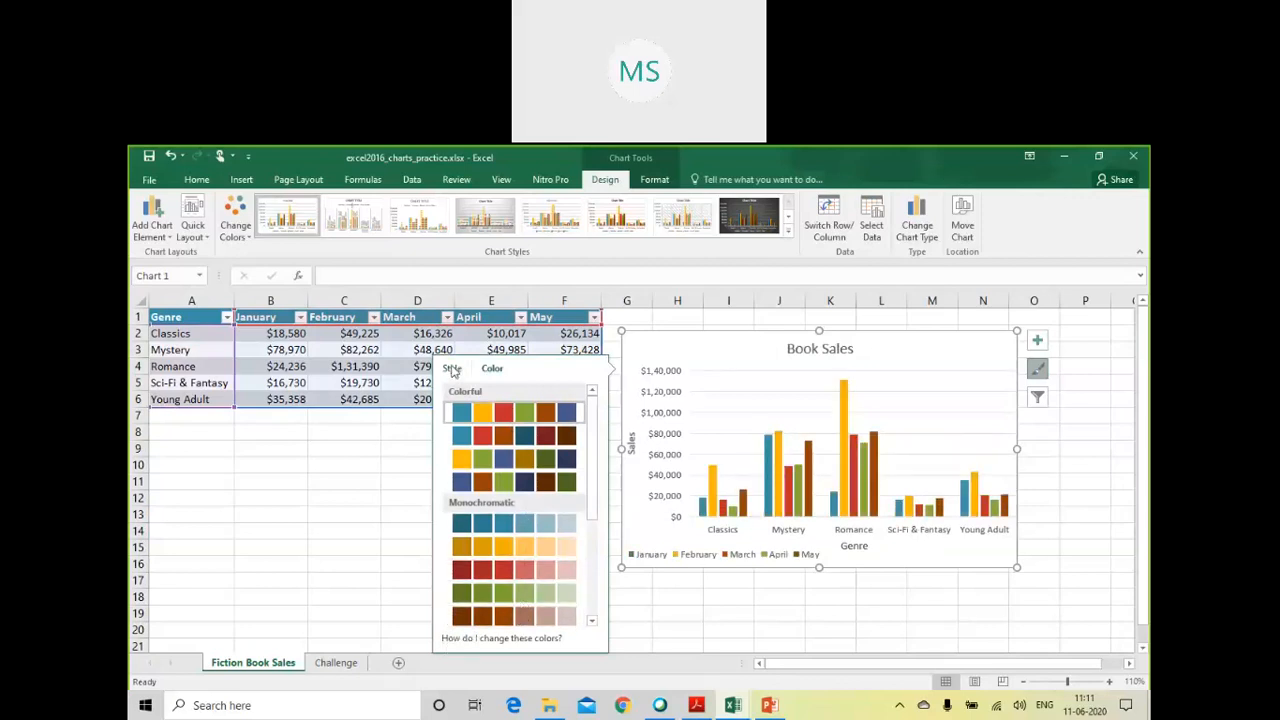
Step: Try a different chart style and reapply the first style in the gallery
click(451, 368)
click(504, 589)
click(505, 437)
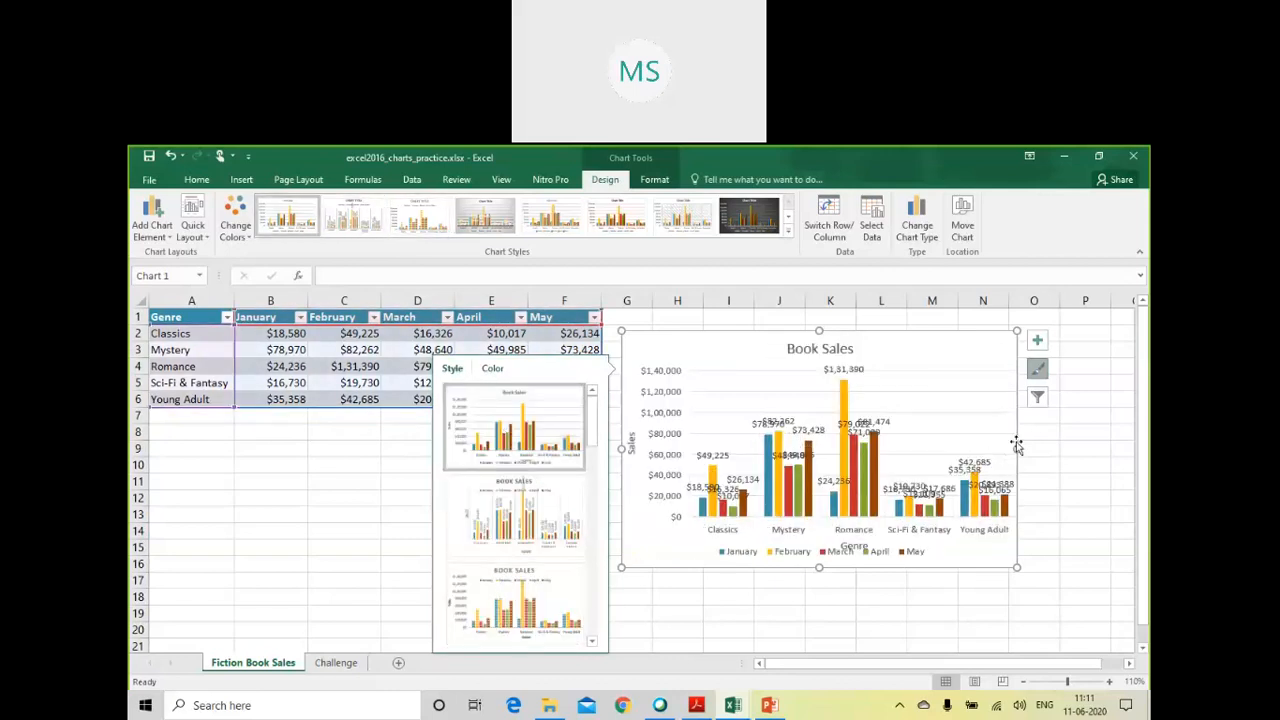
Step: Add a trendline for the January series, inspect the legend entries, and remove the trendline
click(1037, 345)
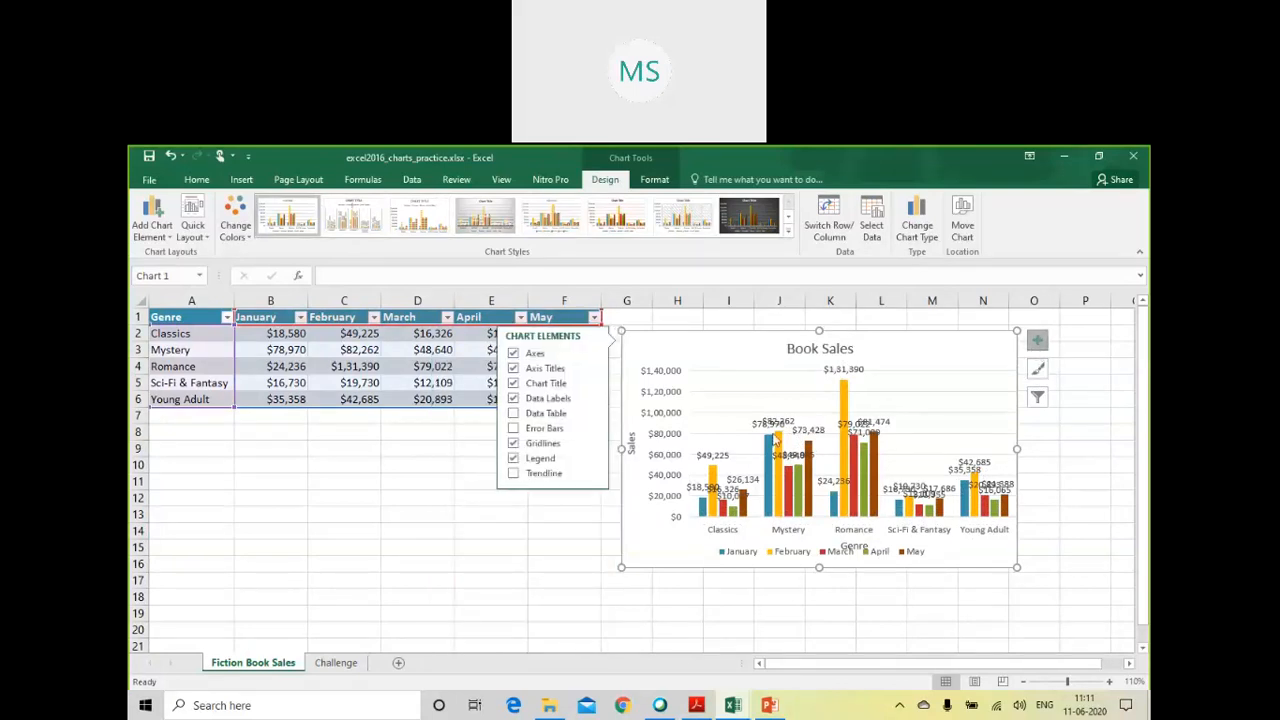
click(515, 476)
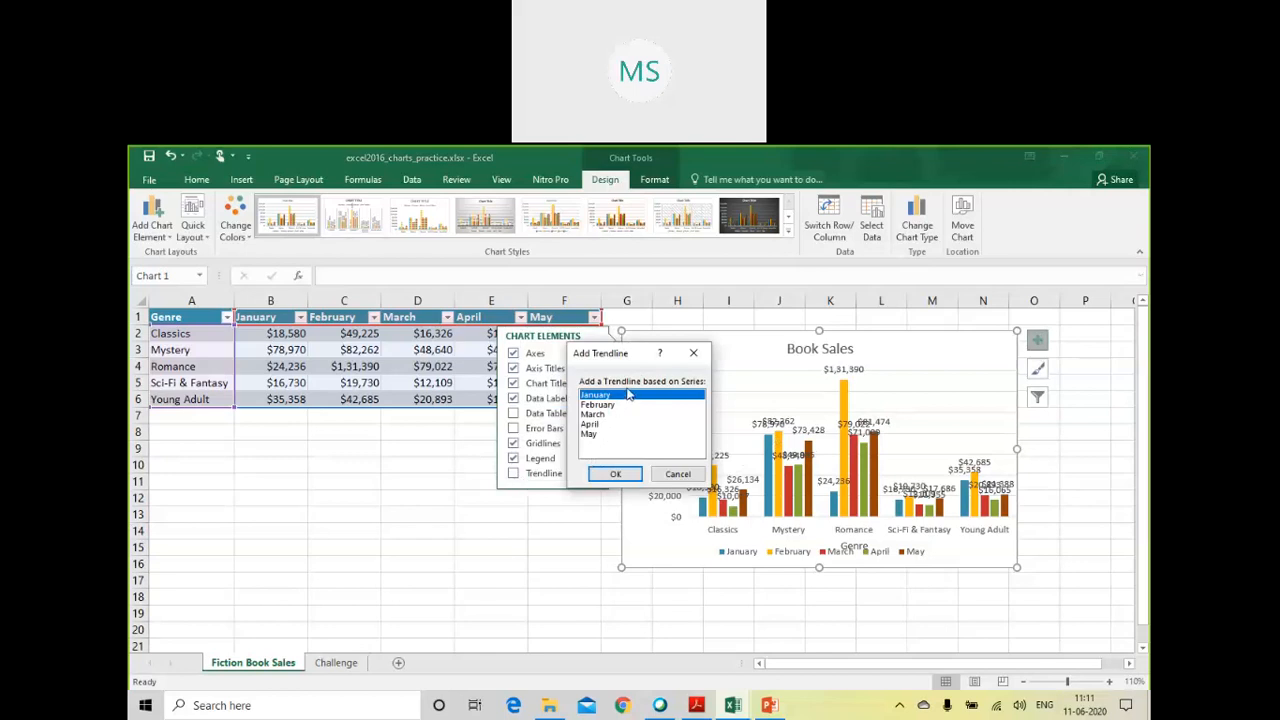
click(612, 476)
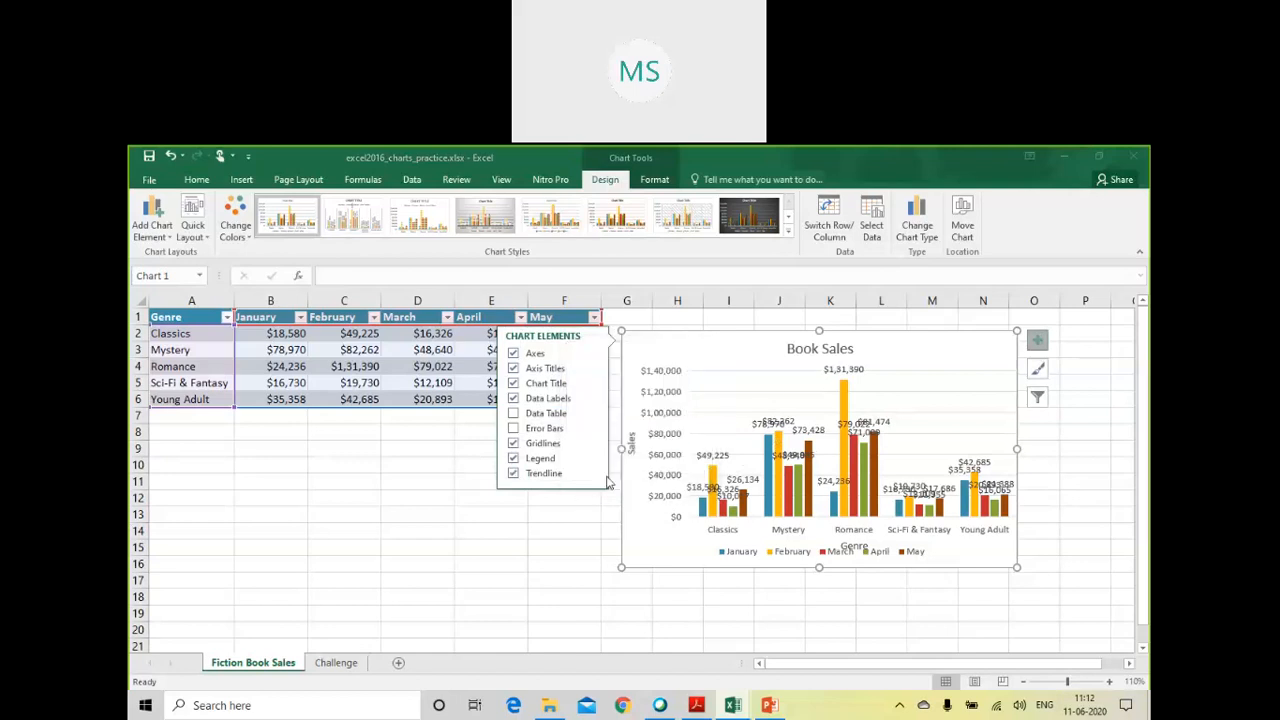
click(708, 560)
click(704, 558)
click(700, 560)
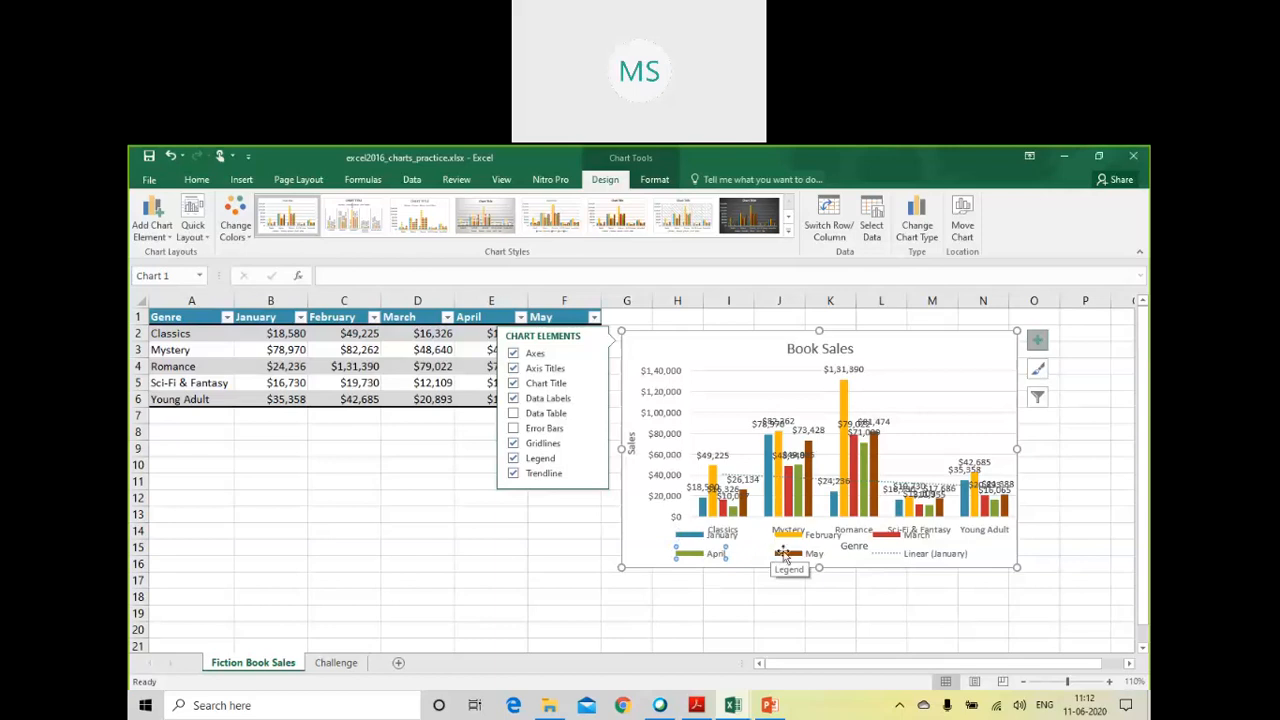
click(514, 474)
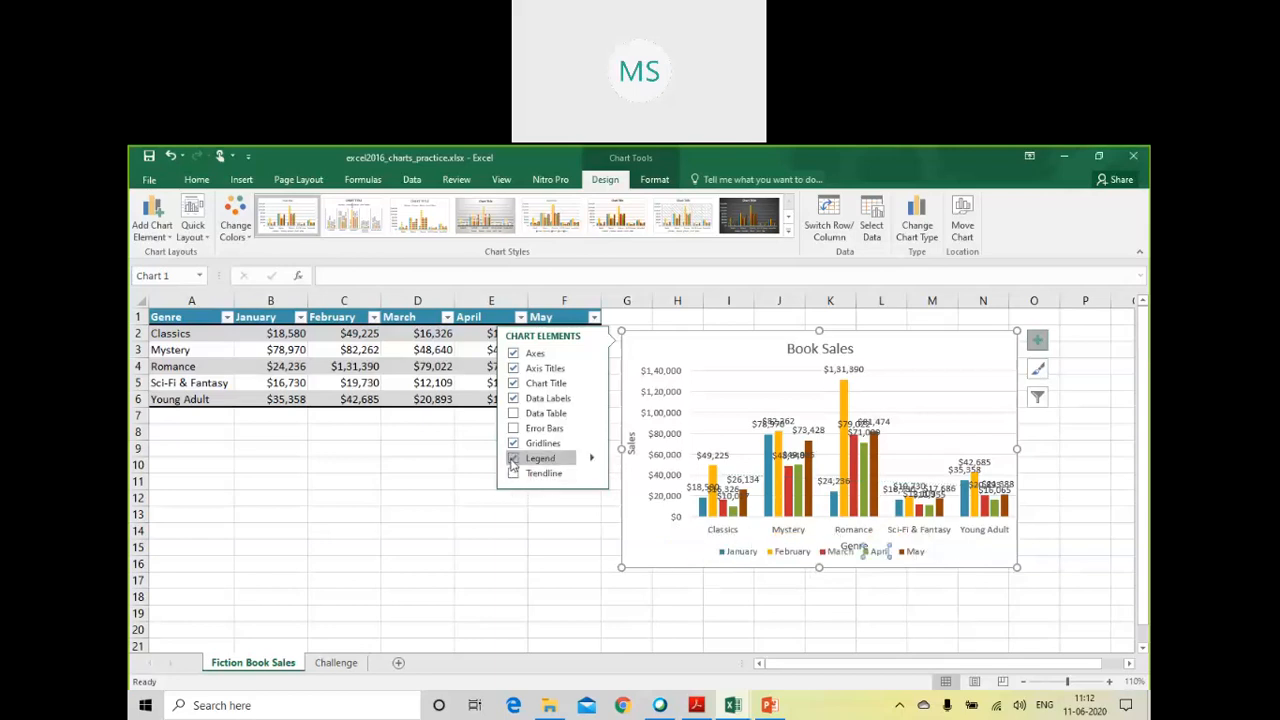
Step: Hide and redisplay the legend to reset its position, and remove the chart's axis titles and data labels
click(512, 459)
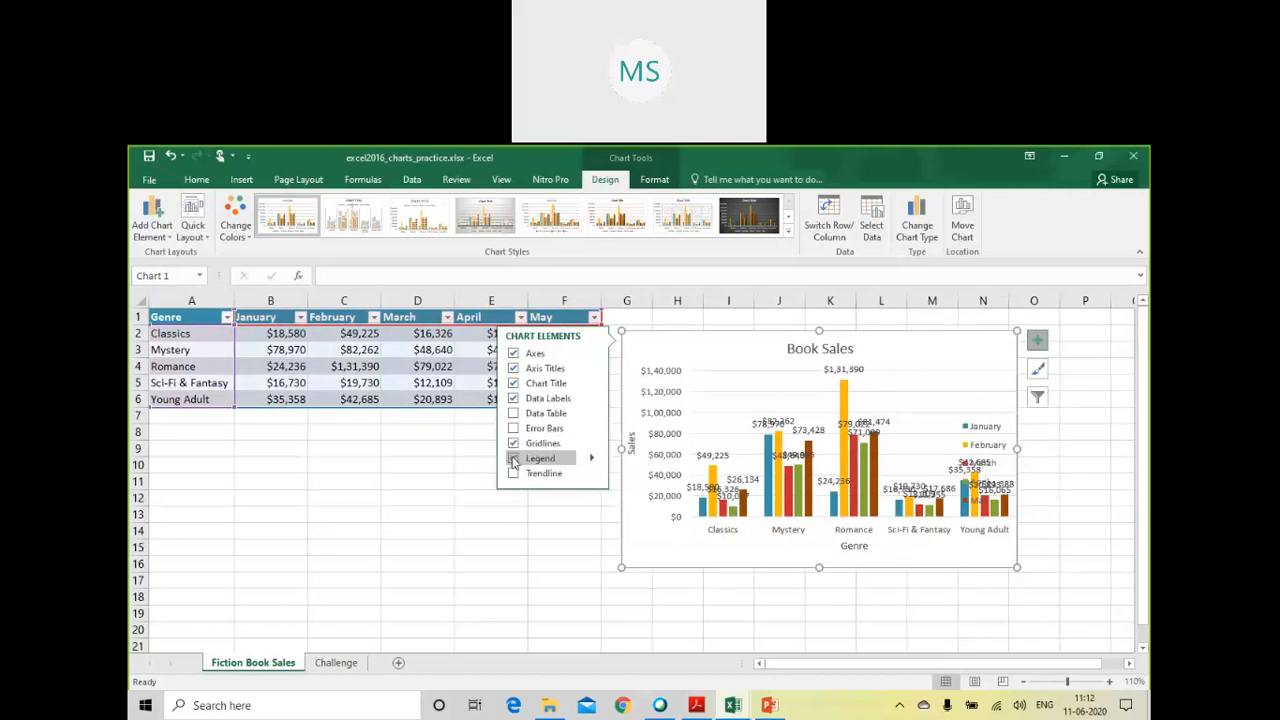
click(514, 413)
click(516, 405)
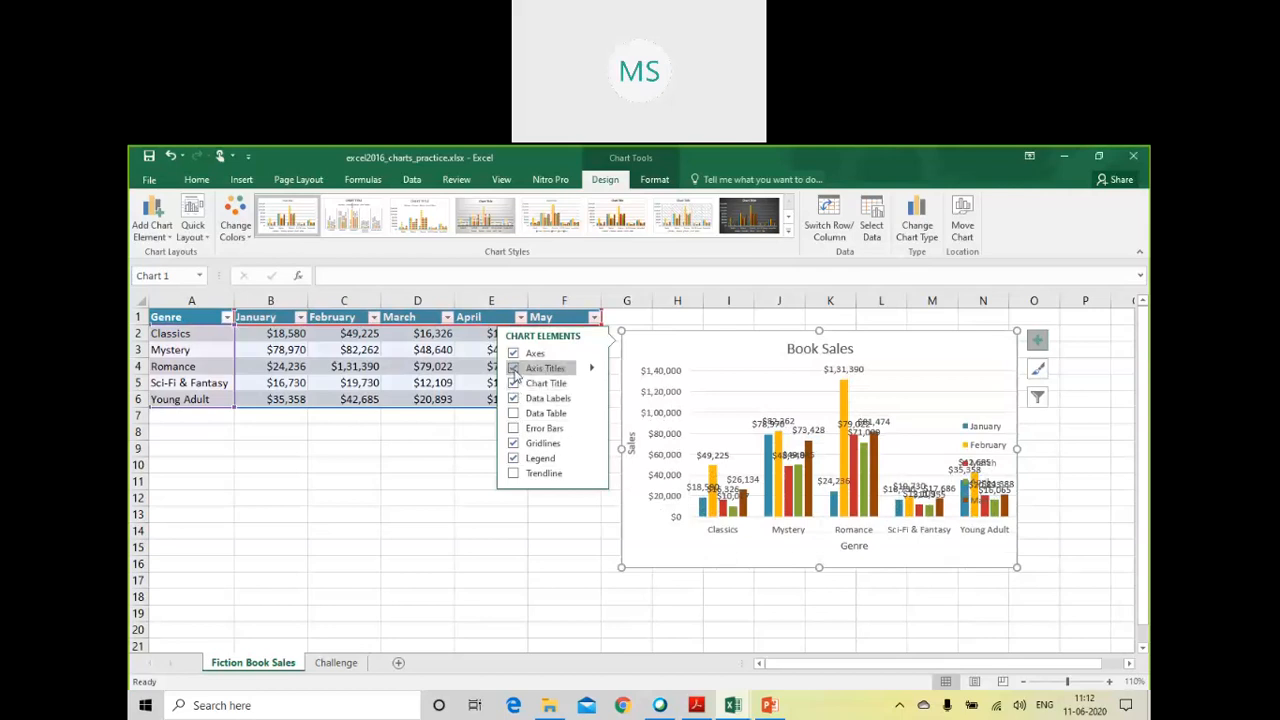
click(513, 368)
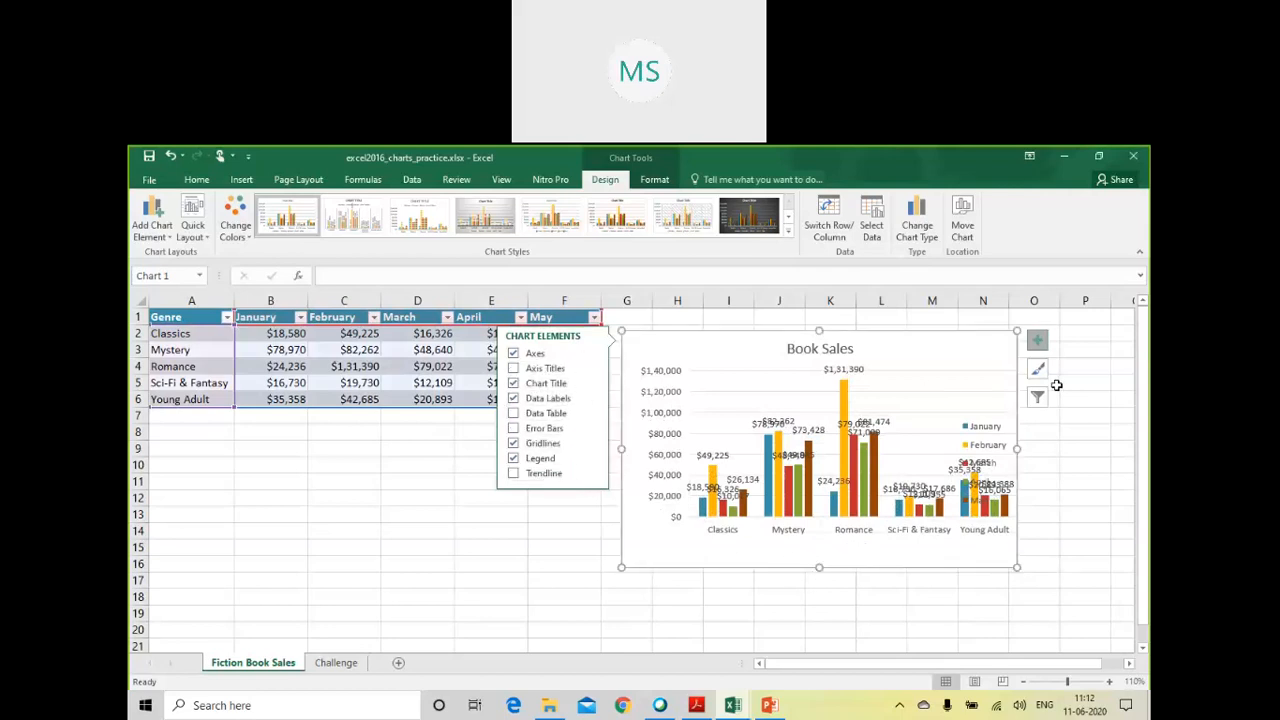
click(1040, 342)
click(1045, 343)
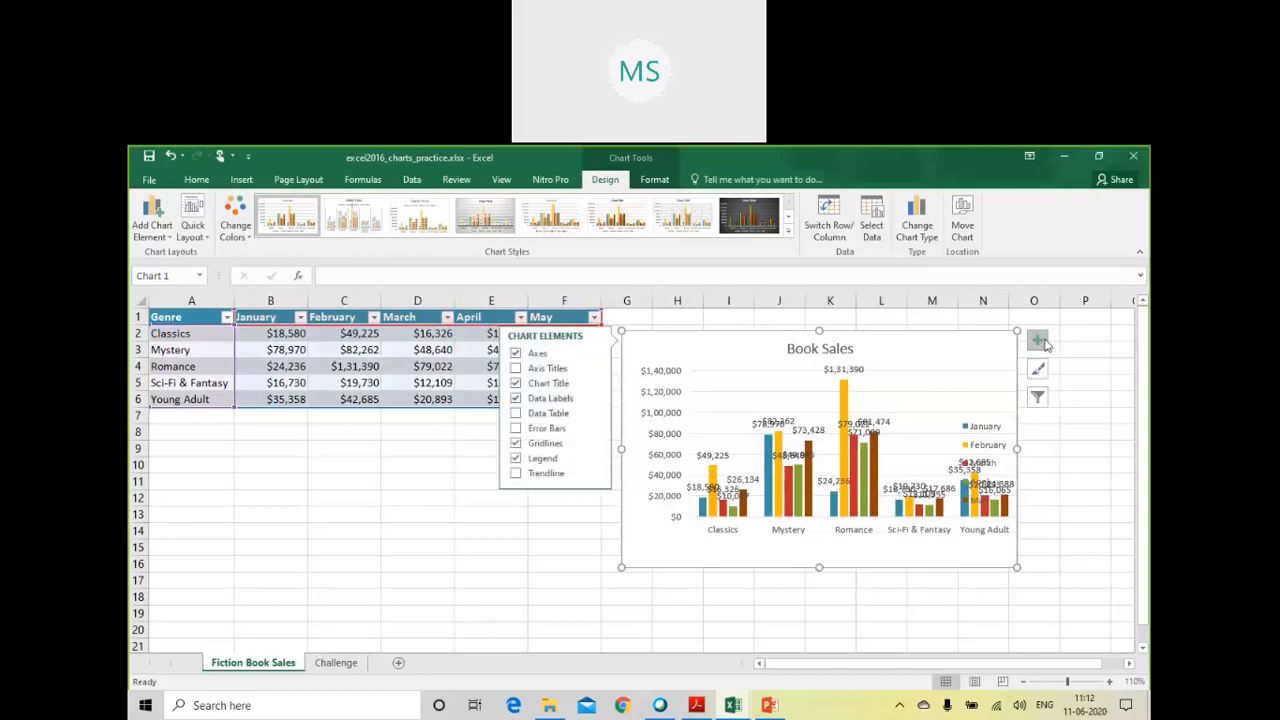
click(514, 398)
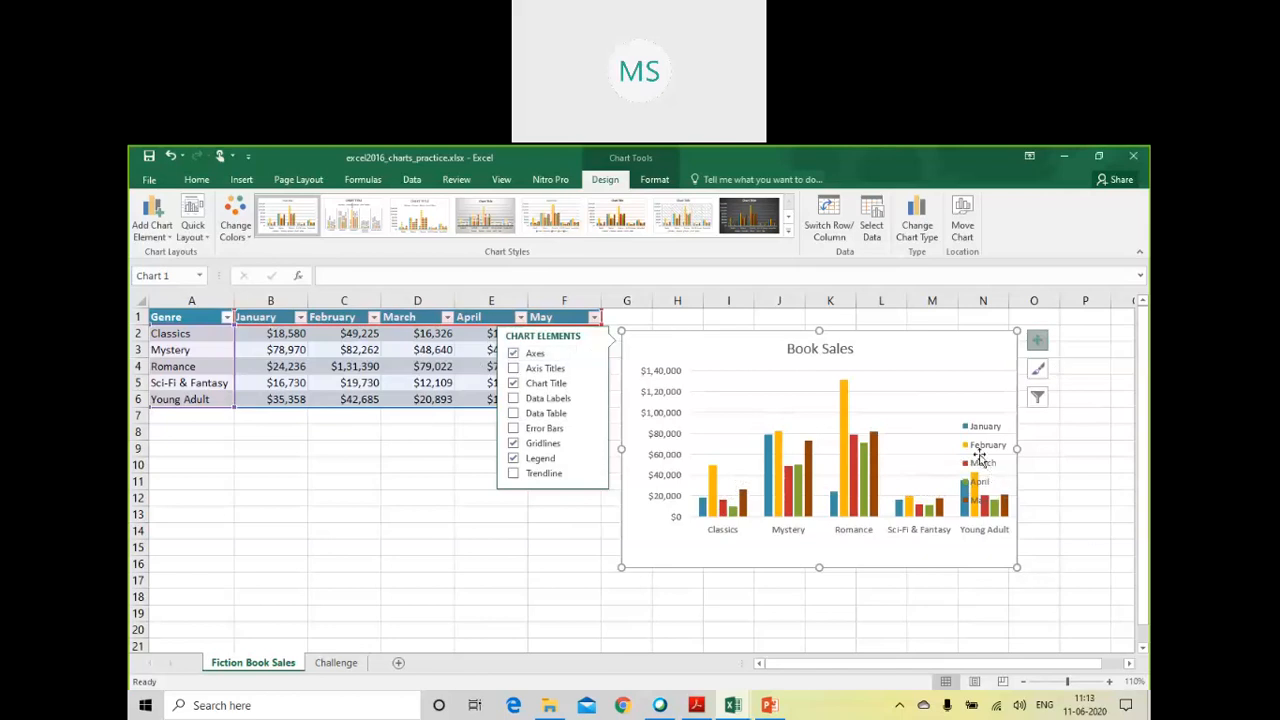
click(980, 457)
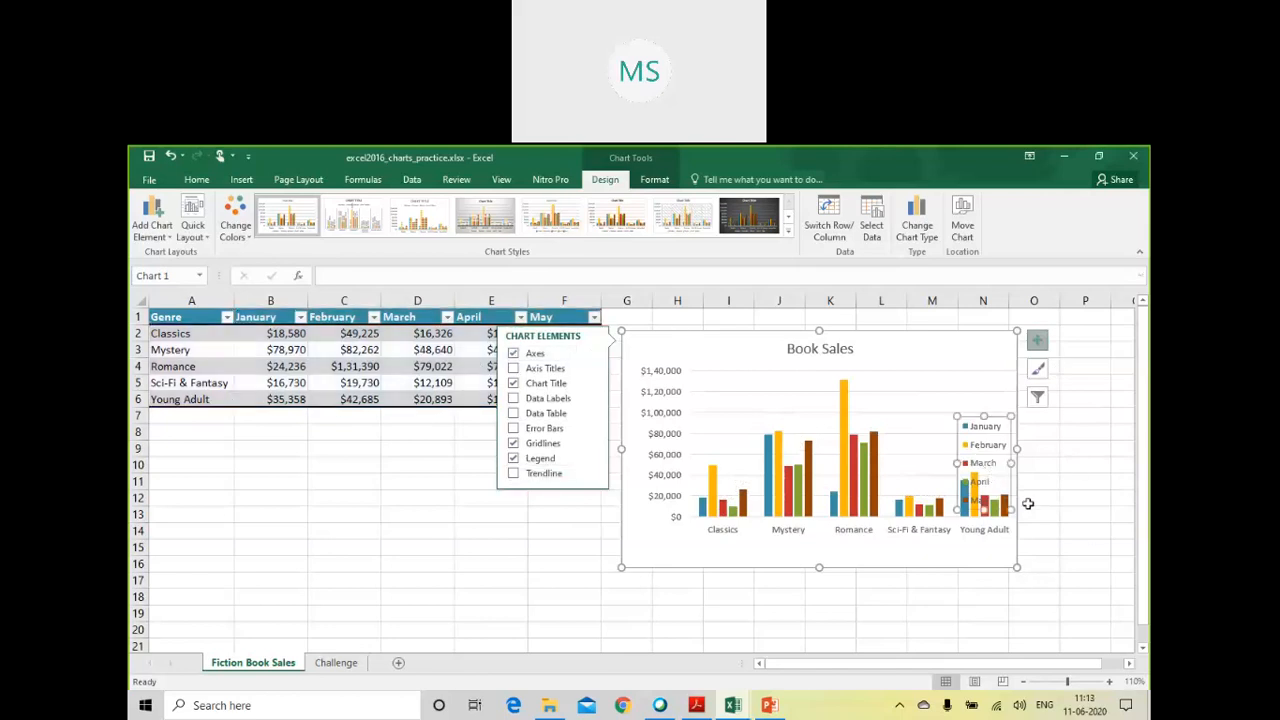
click(1047, 501)
click(943, 356)
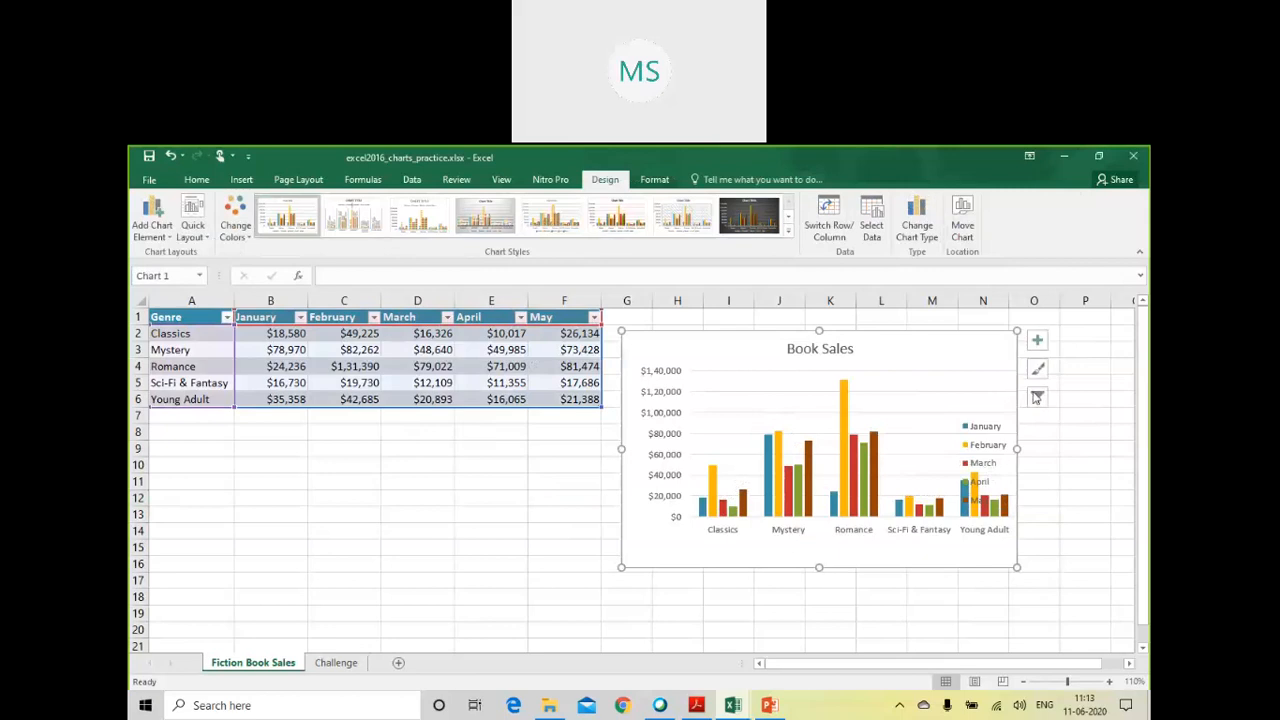
Step: Try filtering the month series of the Book Sales chart and check the January series' name and value references
click(1037, 398)
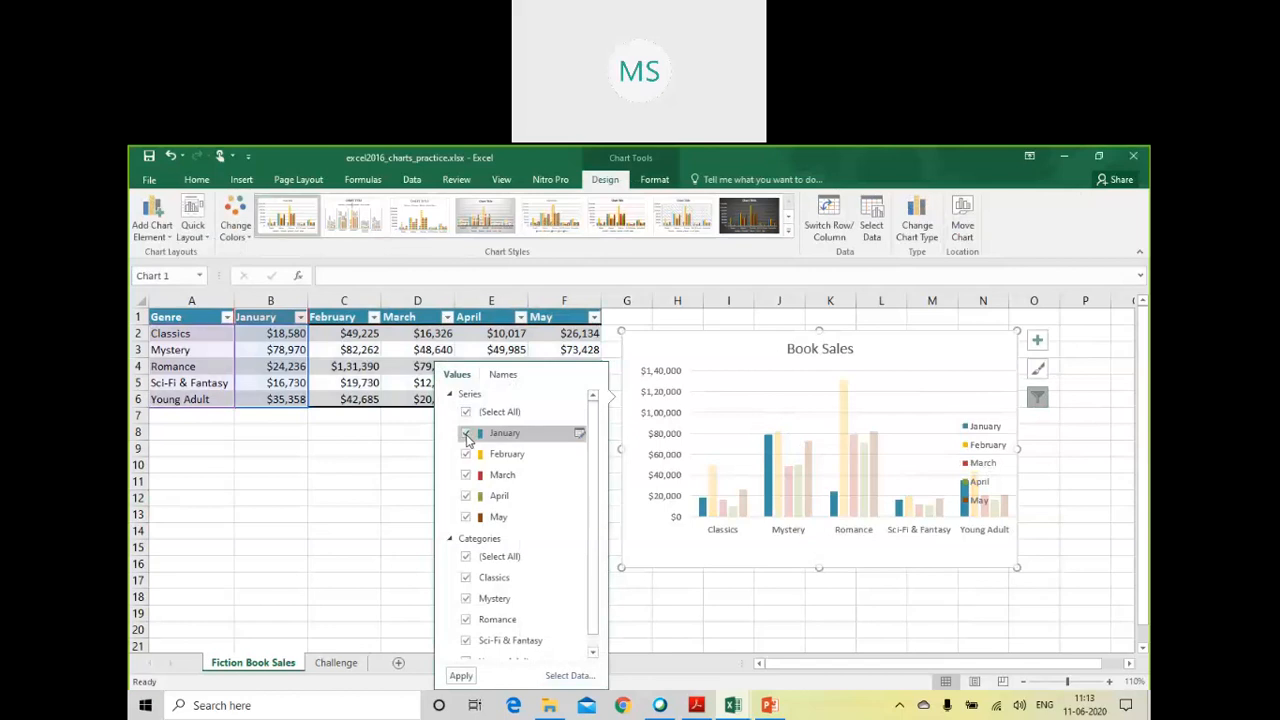
click(466, 438)
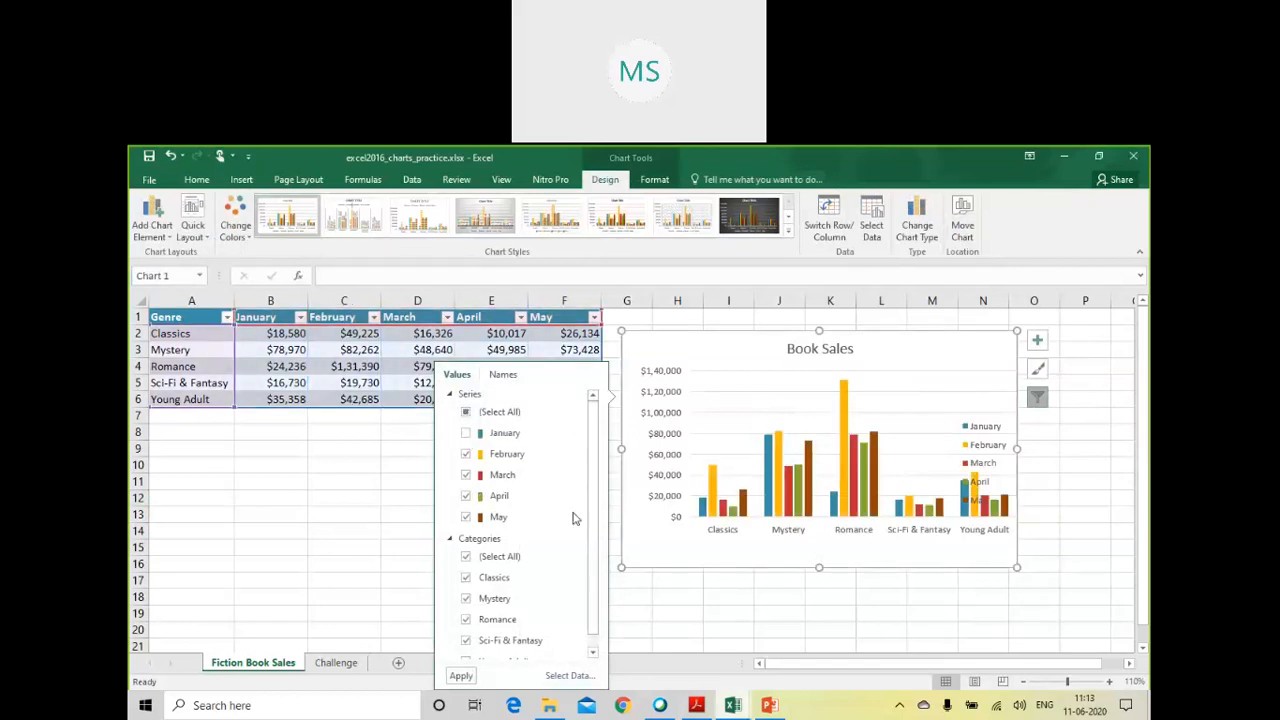
click(466, 454)
click(466, 475)
click(466, 496)
click(466, 517)
click(461, 675)
click(579, 436)
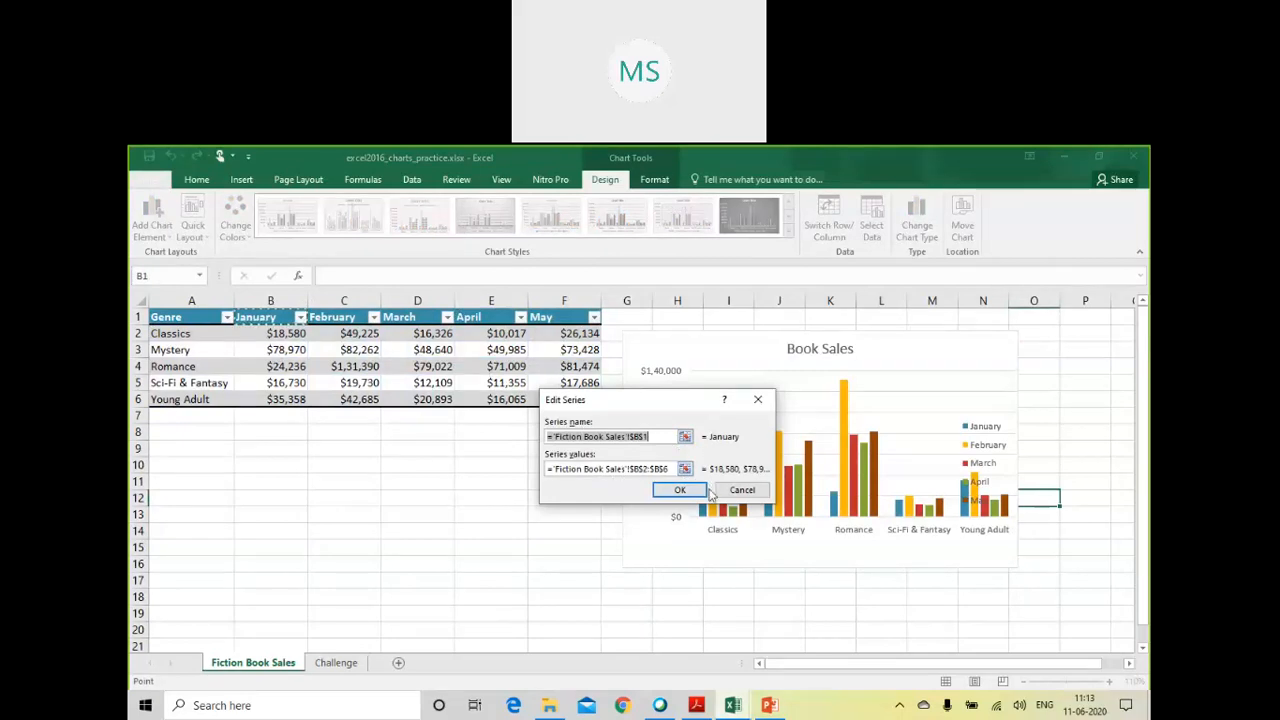
click(679, 489)
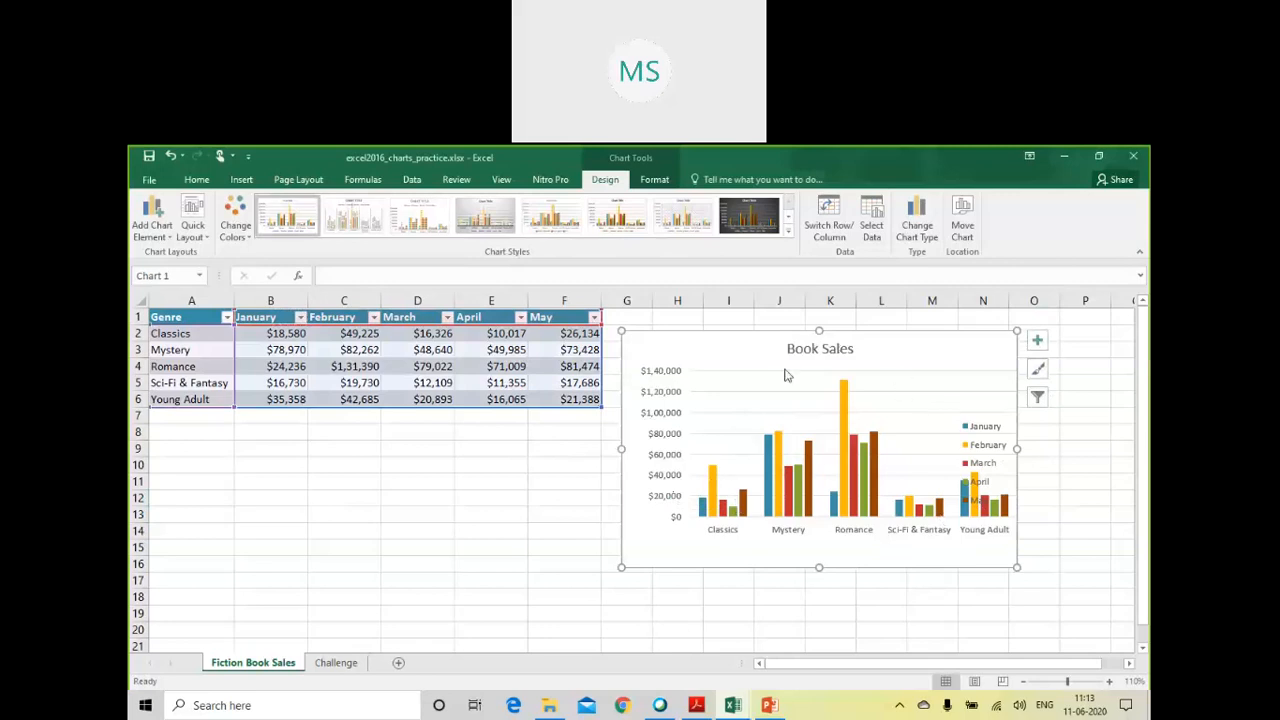
Step: Move the chart to a new sheet named Book Sales
drag(728, 351, 727, 359)
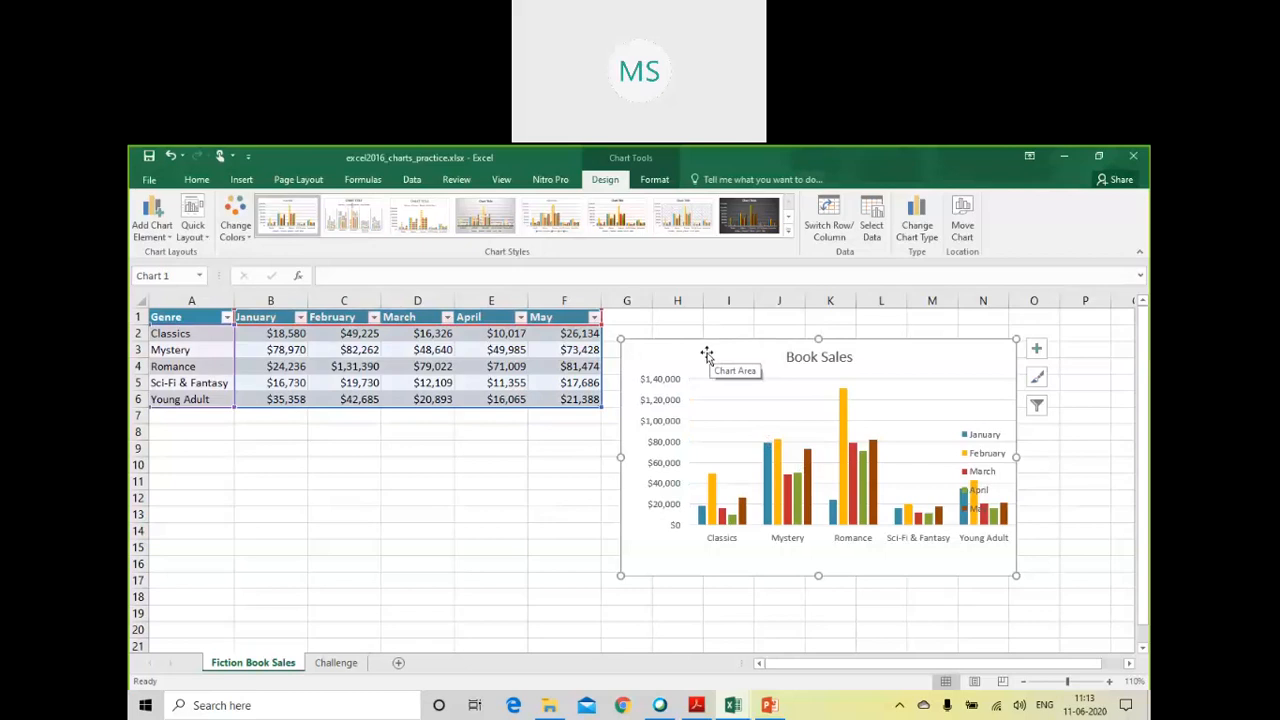
click(965, 225)
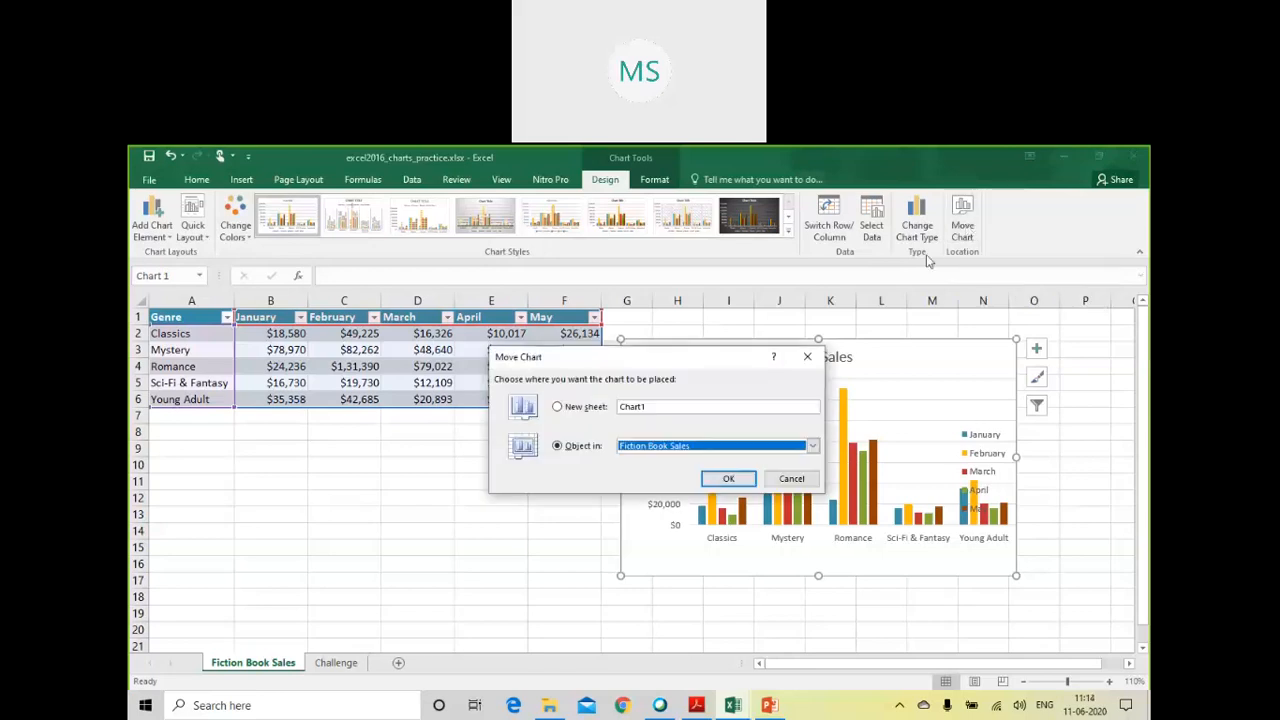
click(576, 418)
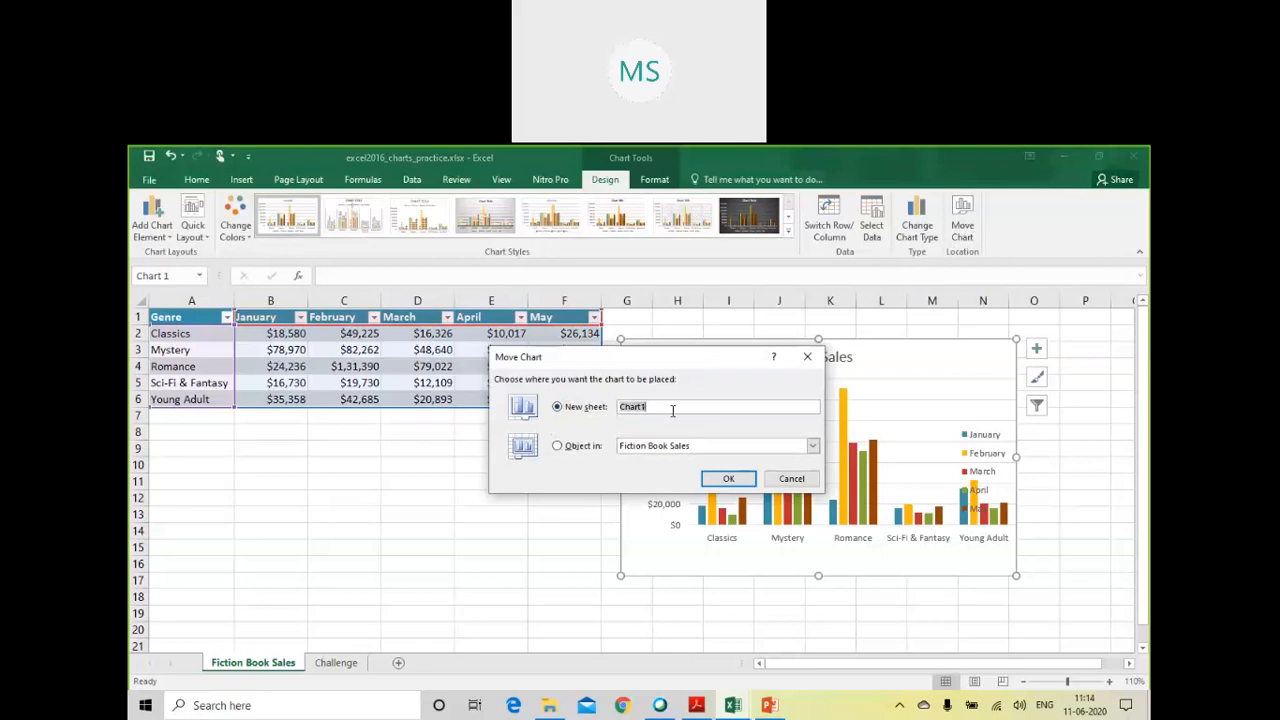
text(Book Sales)
click(710, 478)
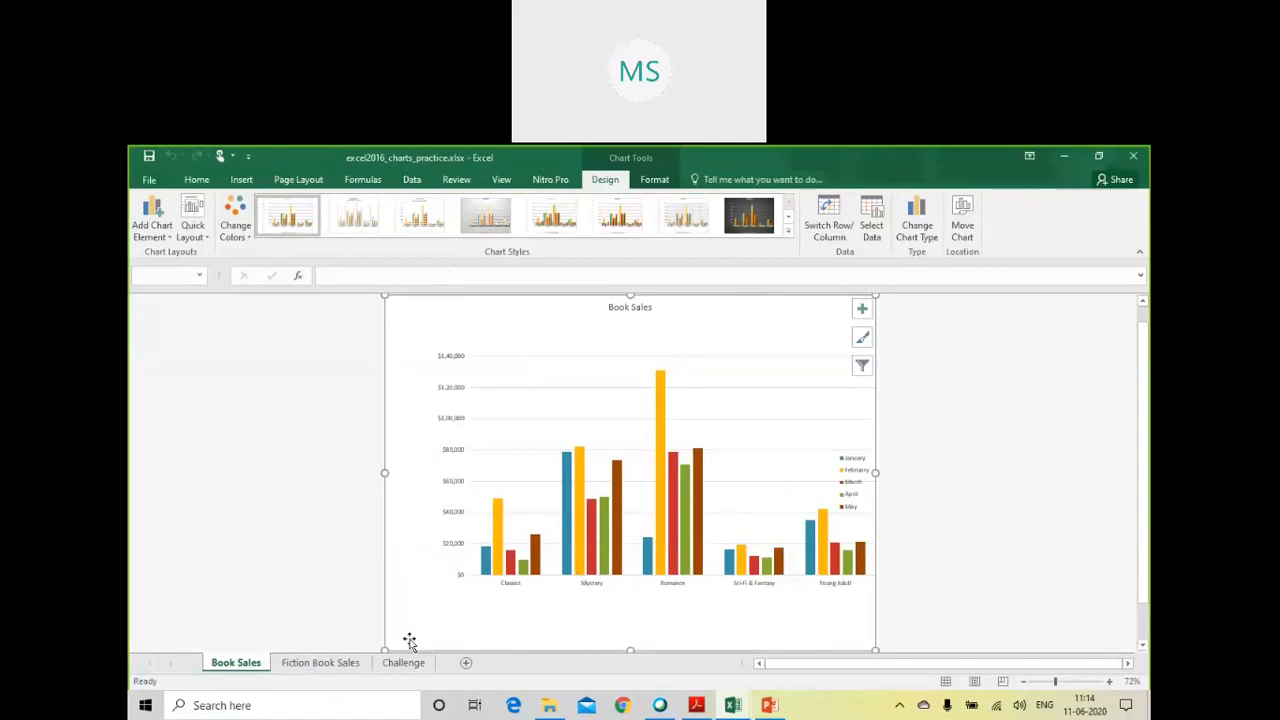
Step: Check the table on the Fiction Book Sales sheet, and review the data source of the chart on the Book Sales sheet
click(340, 663)
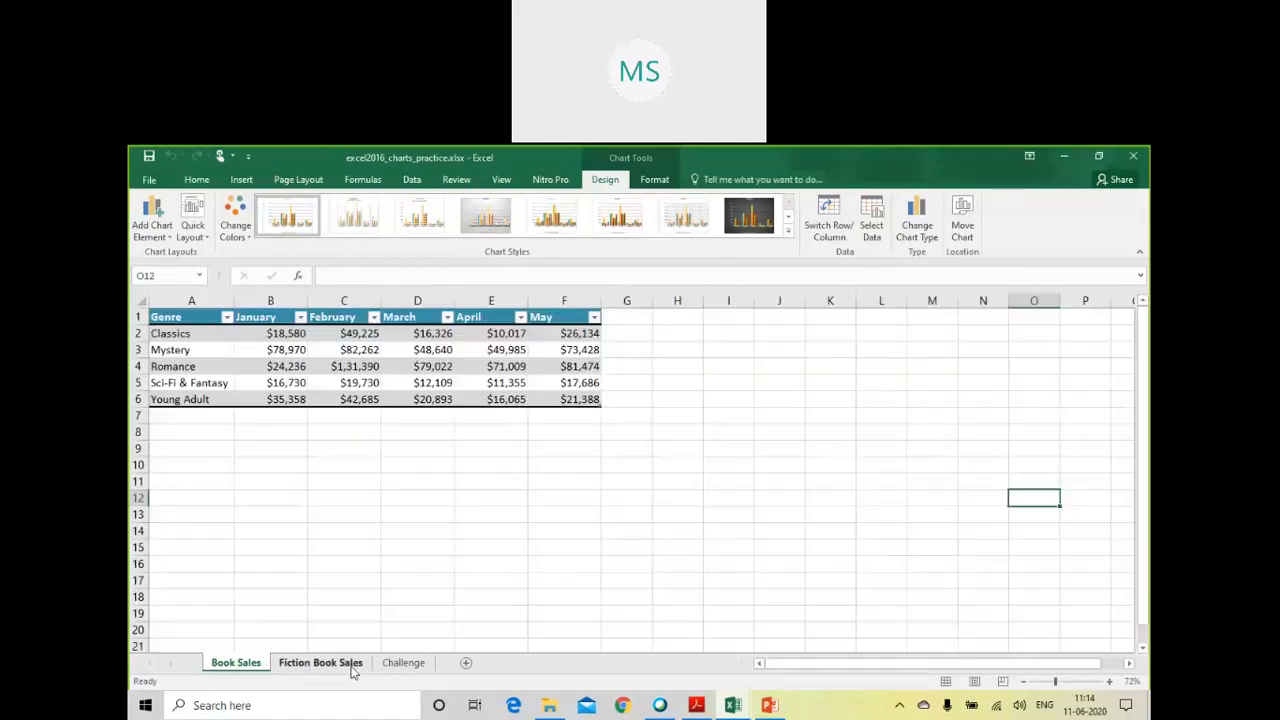
click(489, 382)
click(236, 663)
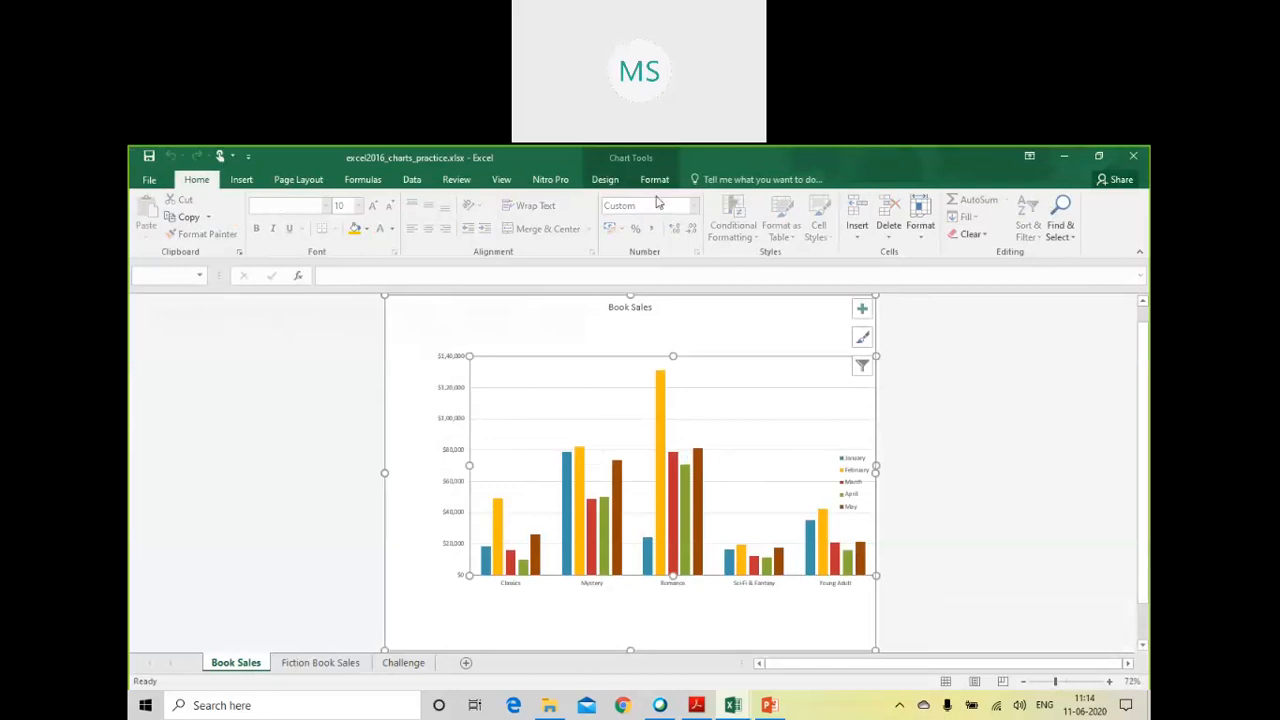
click(605, 179)
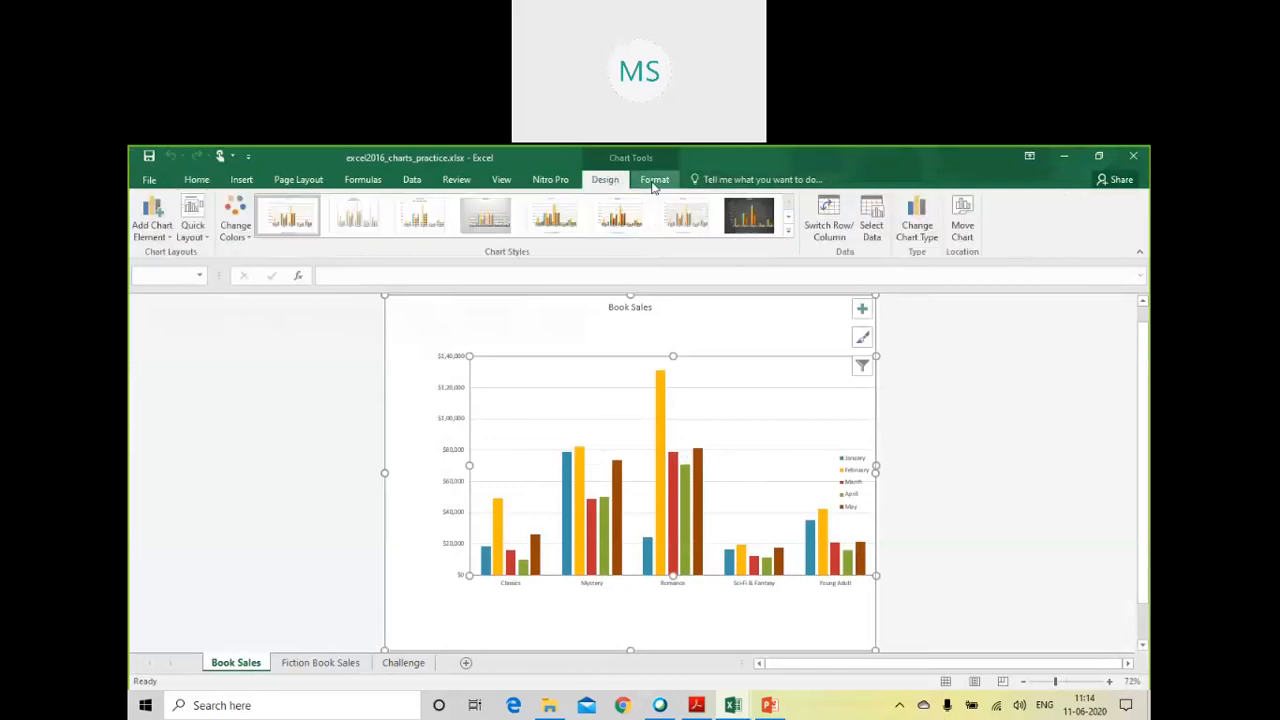
click(872, 240)
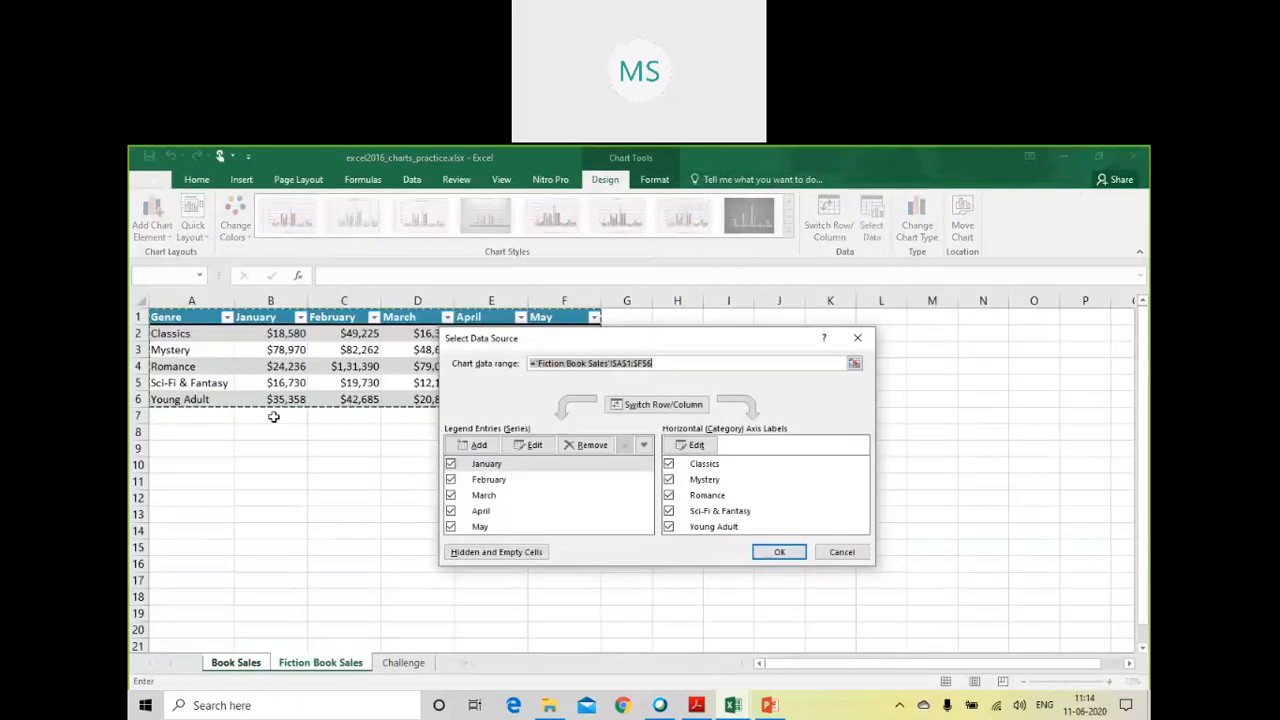
click(857, 339)
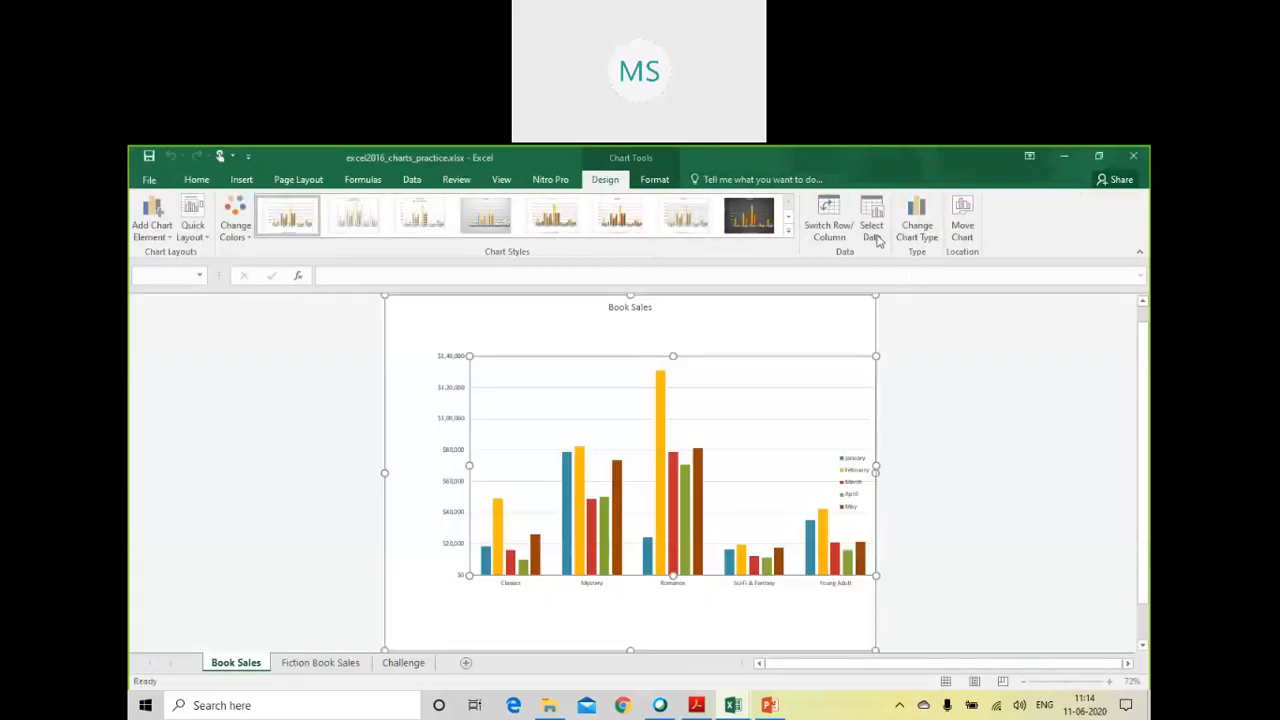
Step: Switch the chart's rows and columns back and forth to compare month and genre groupings, and preview the quick layouts
click(827, 232)
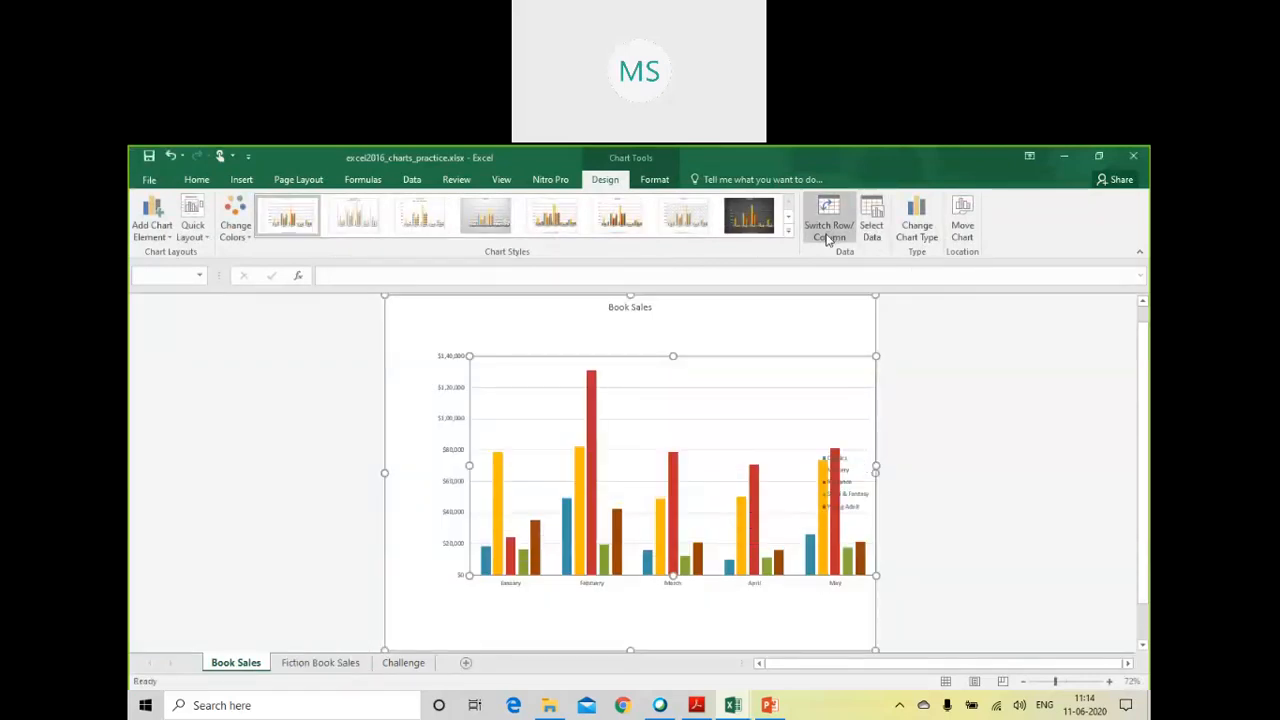
click(827, 232)
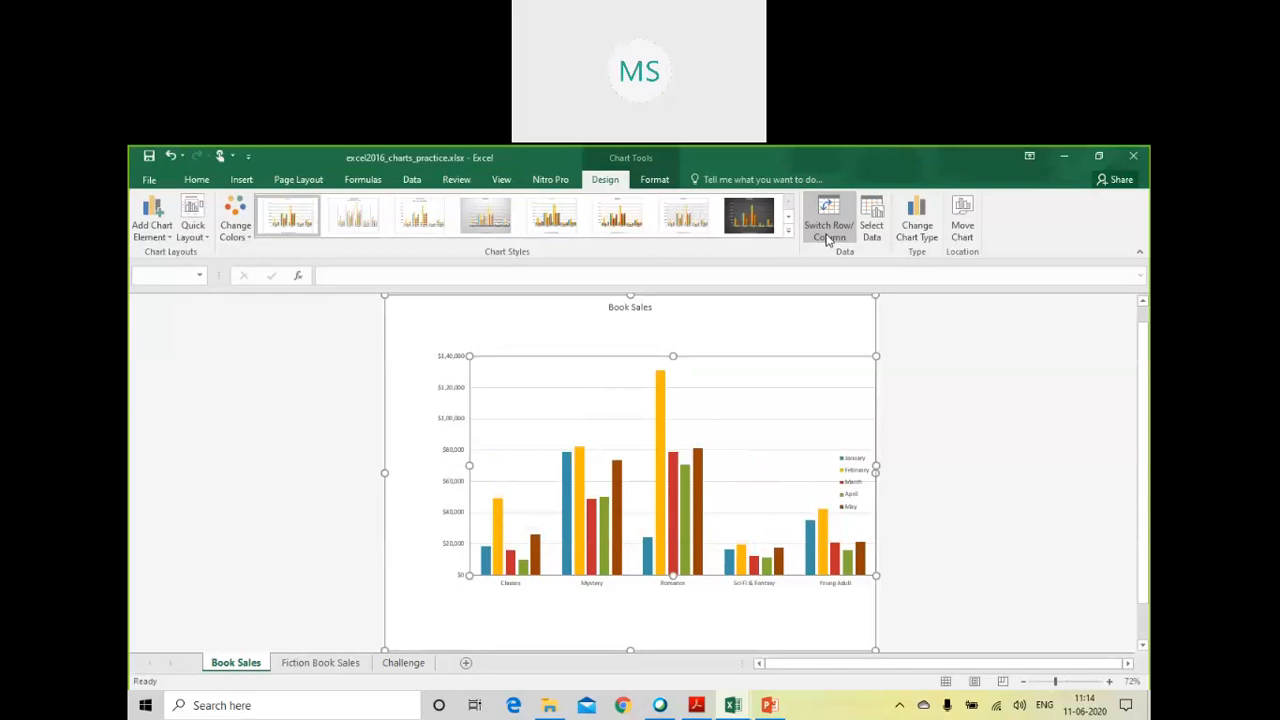
click(827, 236)
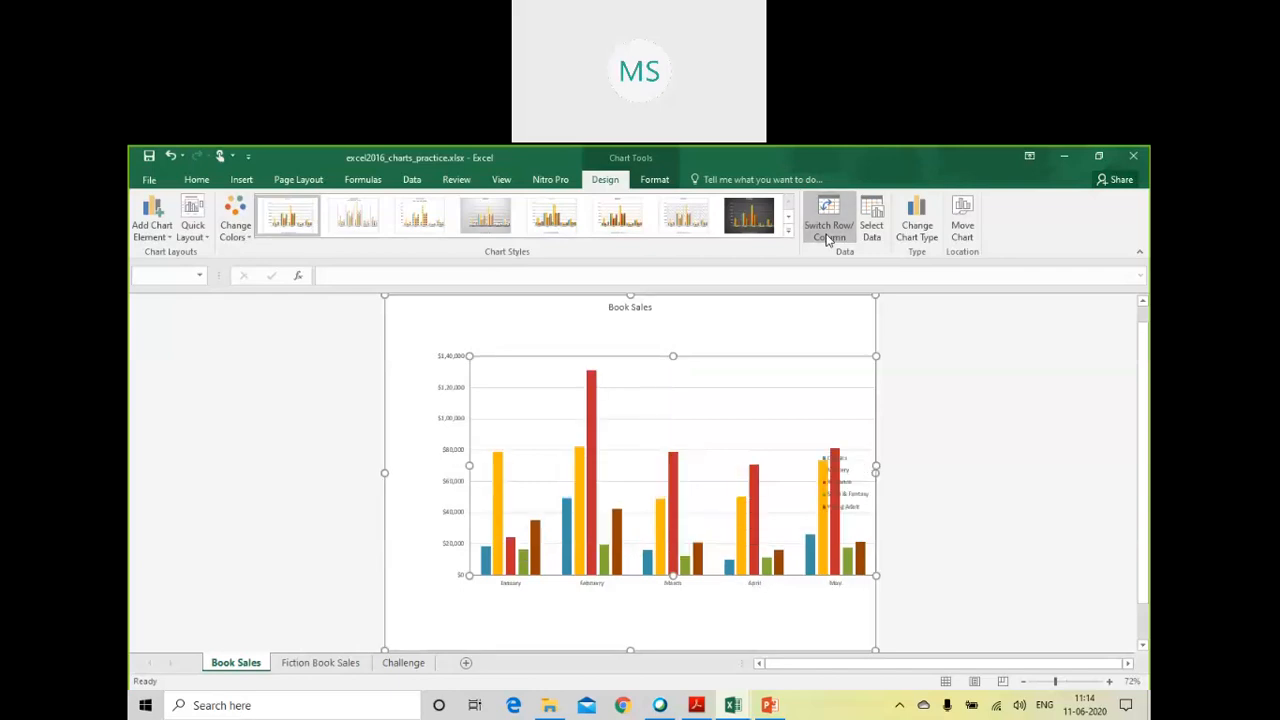
click(827, 236)
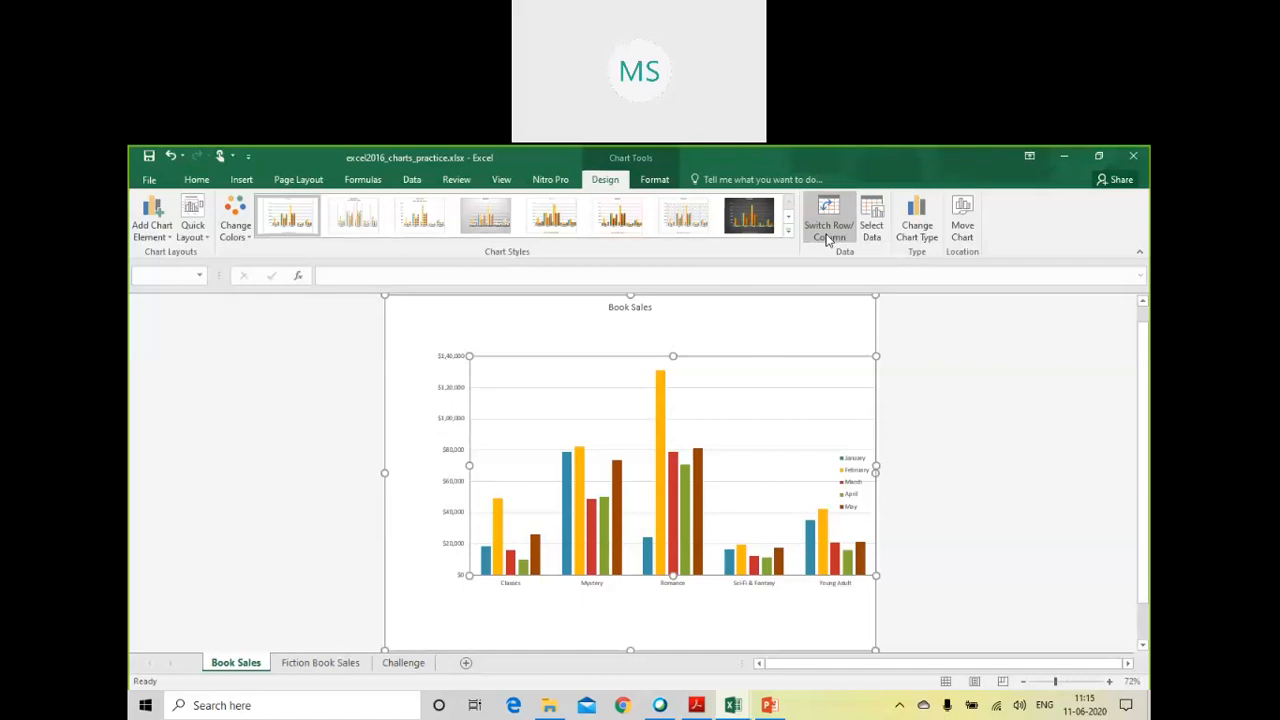
click(827, 232)
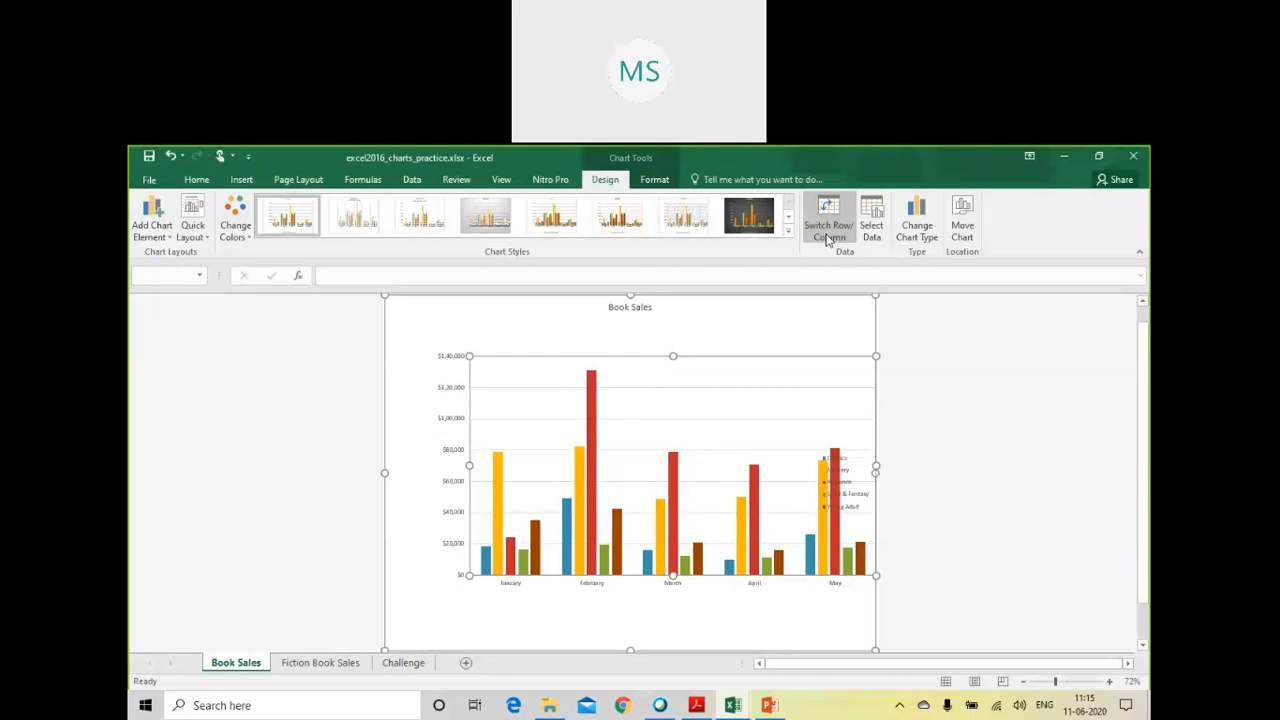
click(827, 236)
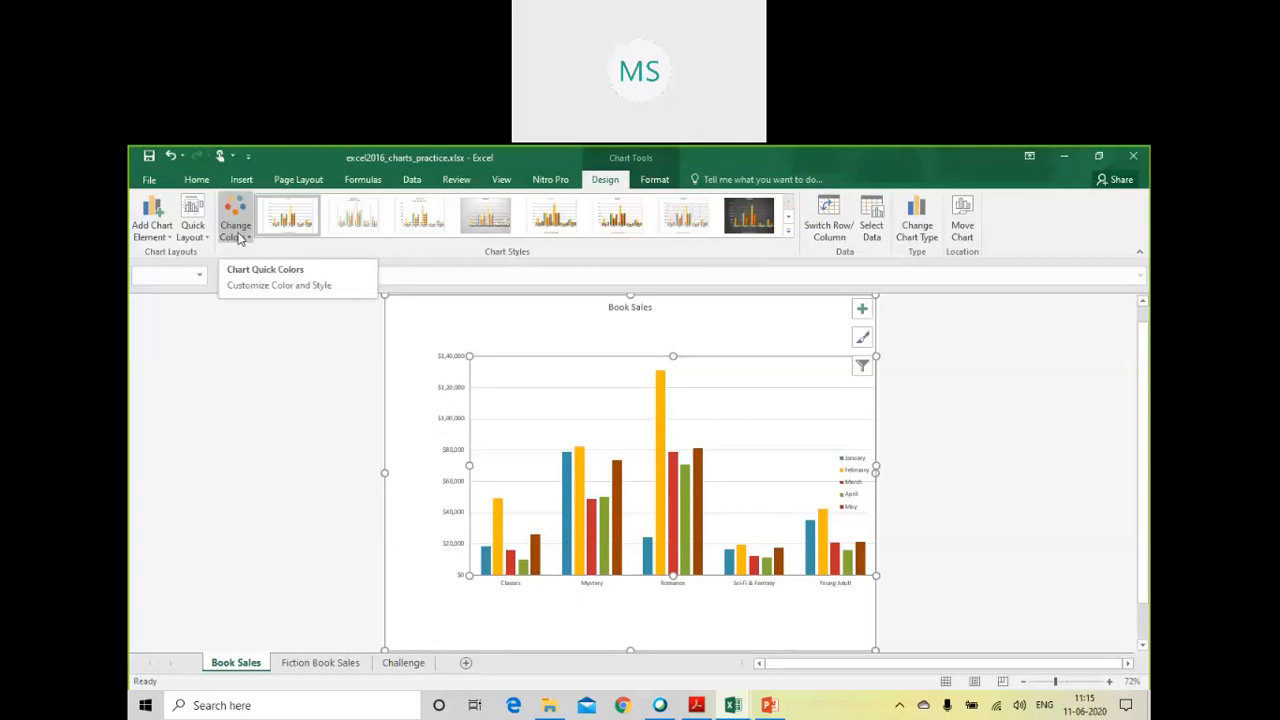
click(199, 238)
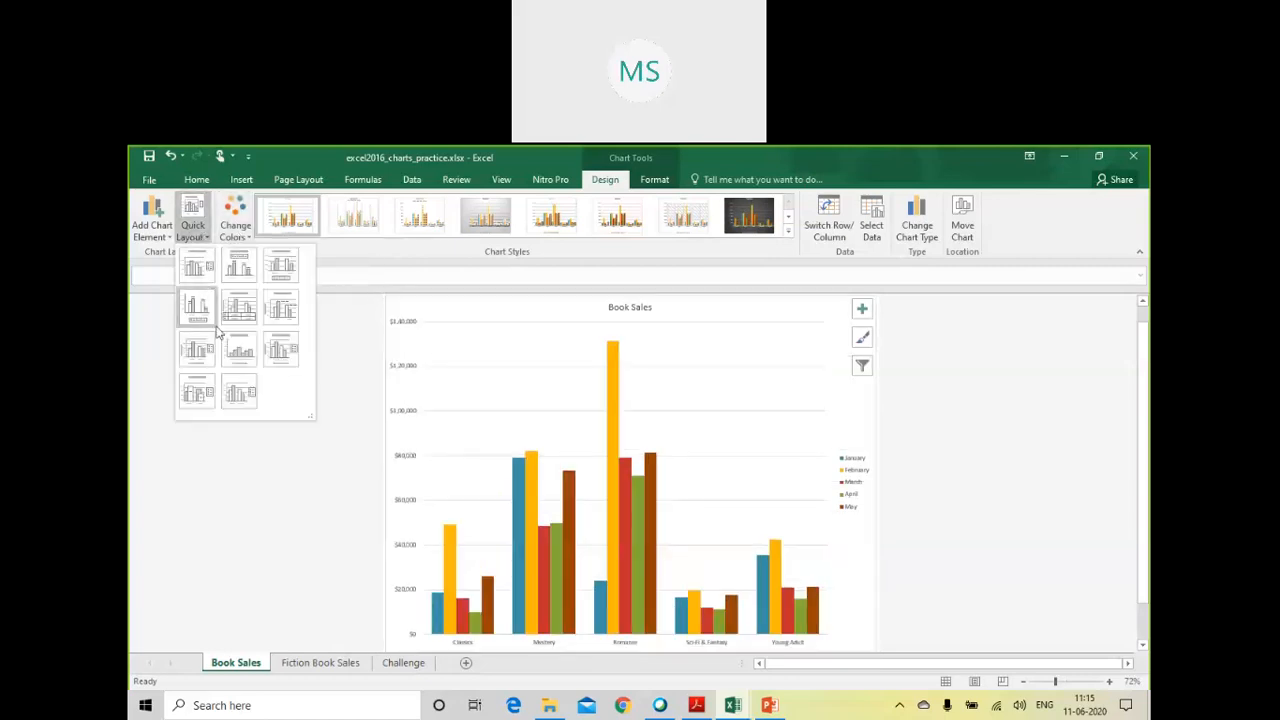
click(186, 501)
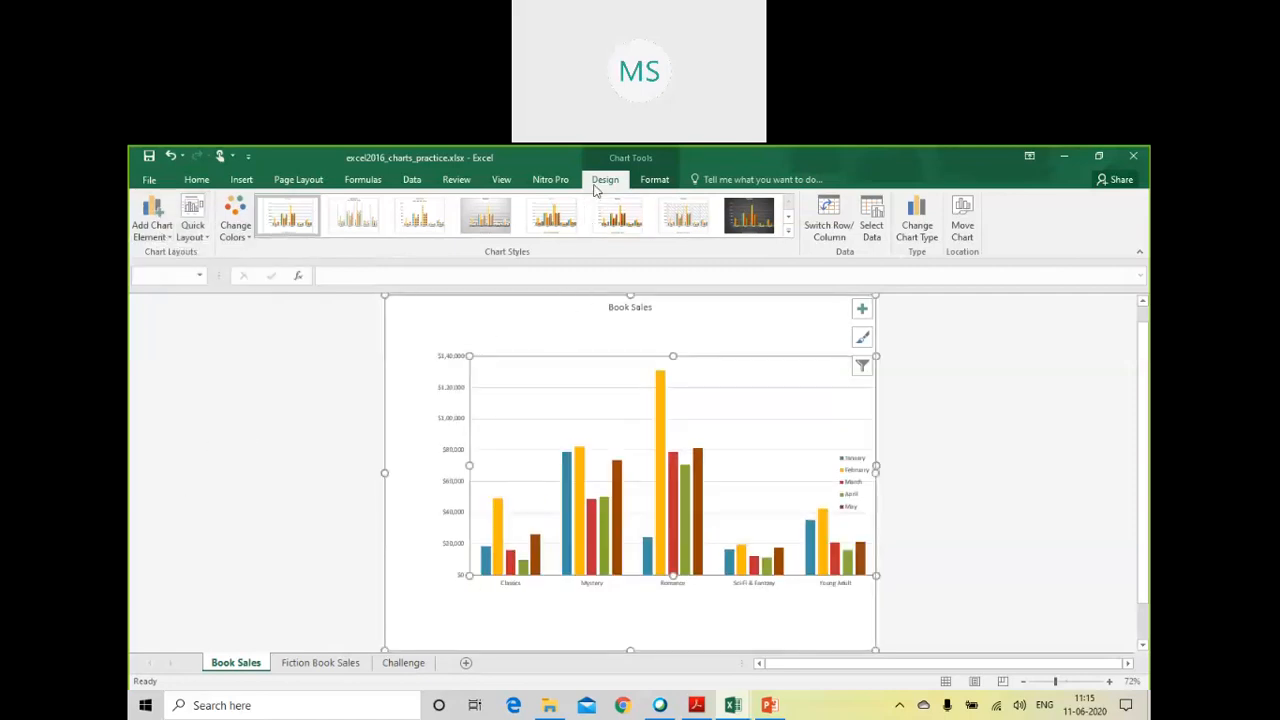
Step: Apply the gold outline shape style to the chart's plot area and fill it with standard yellow
click(654, 180)
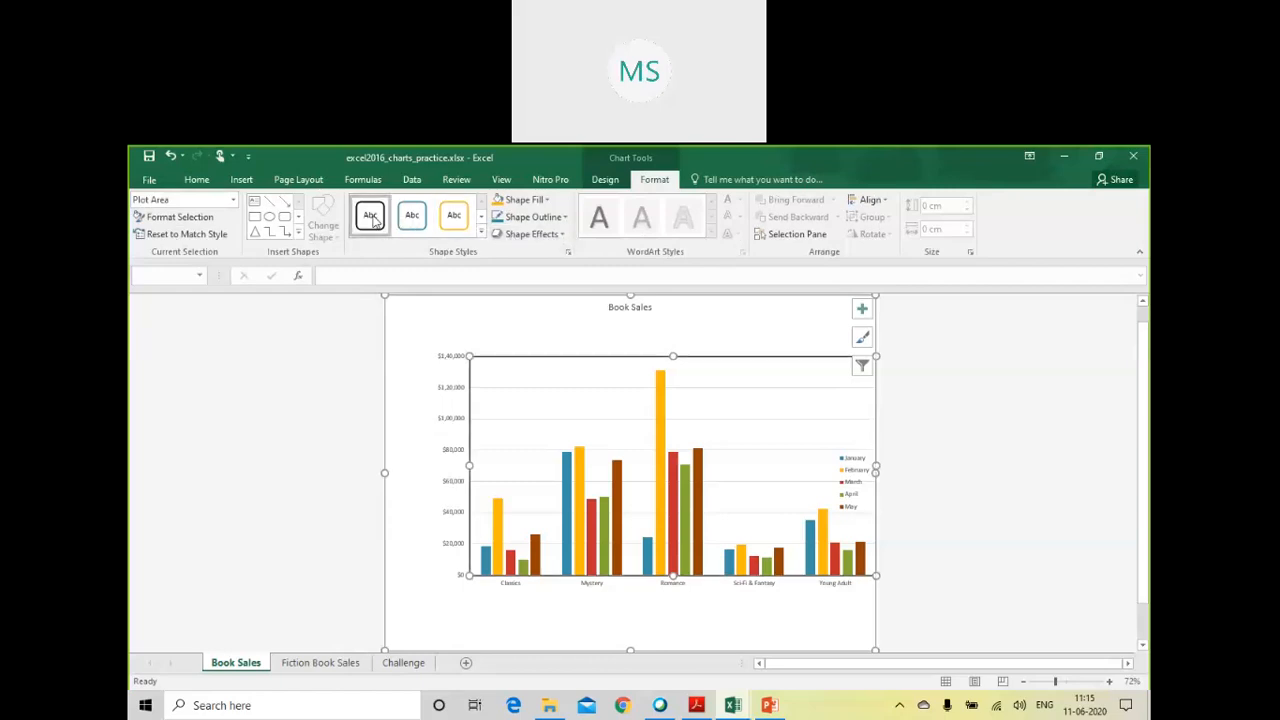
click(467, 227)
click(548, 201)
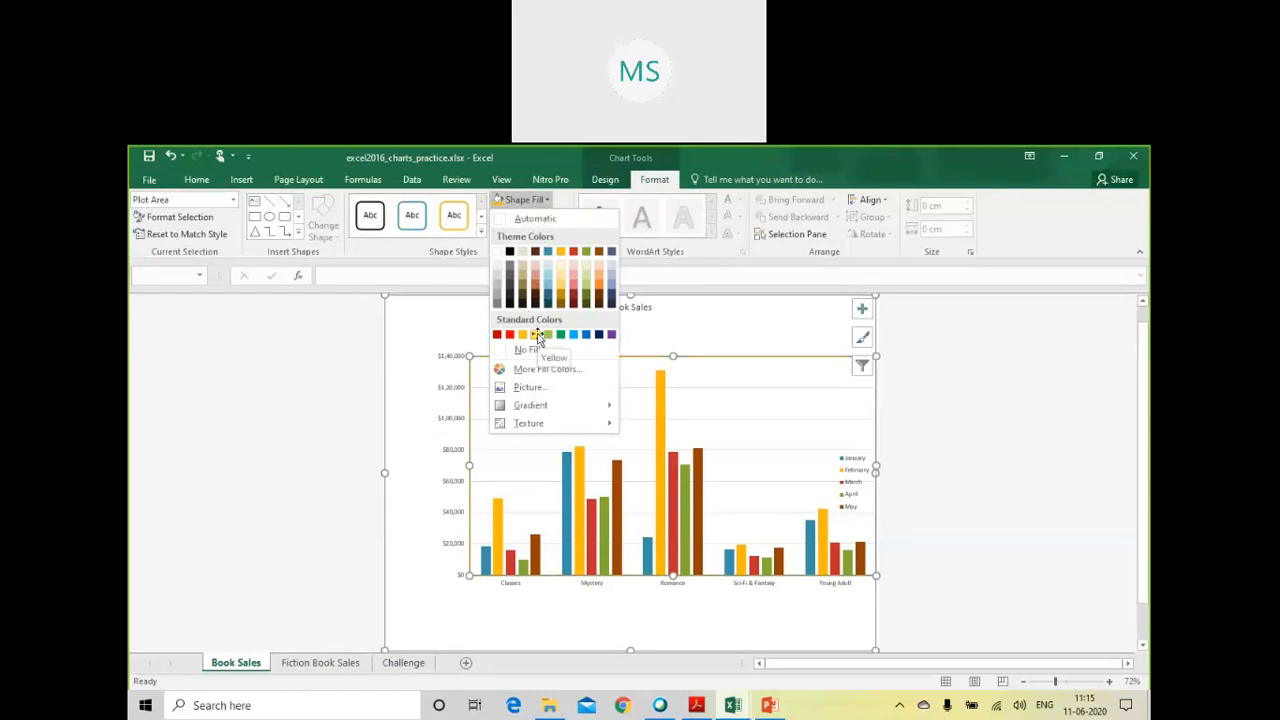
click(535, 335)
click(548, 201)
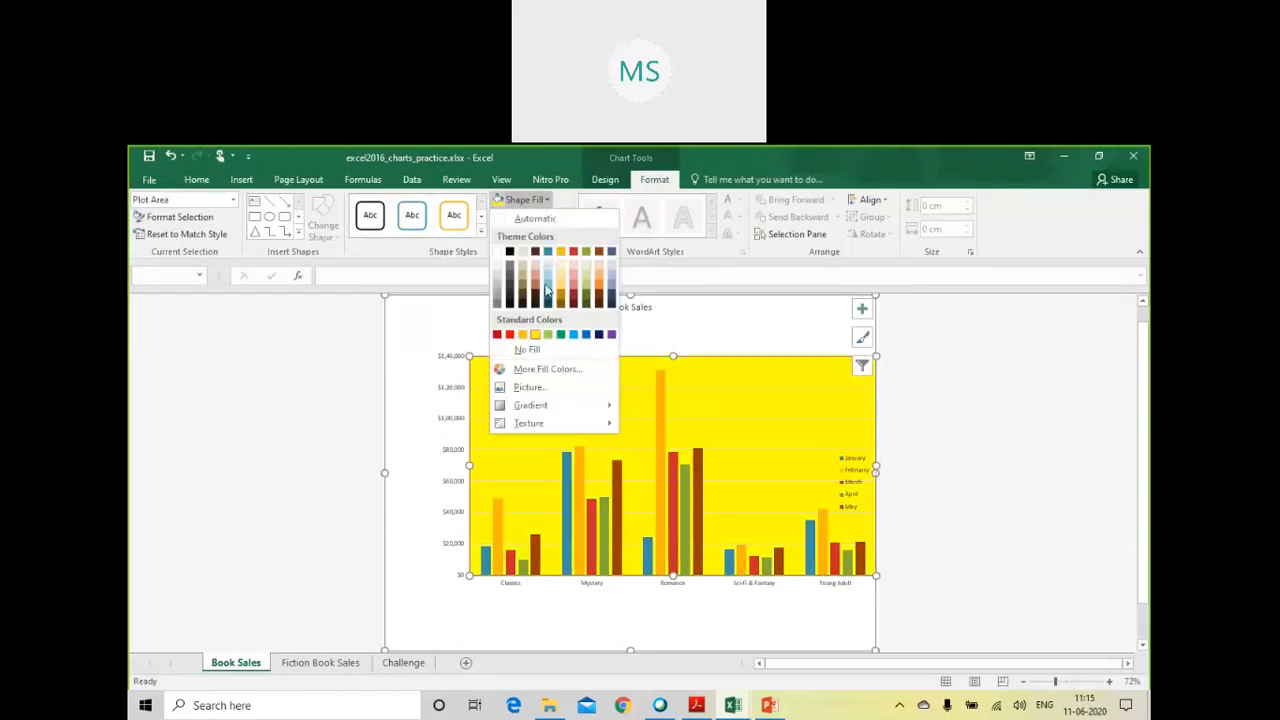
click(555, 388)
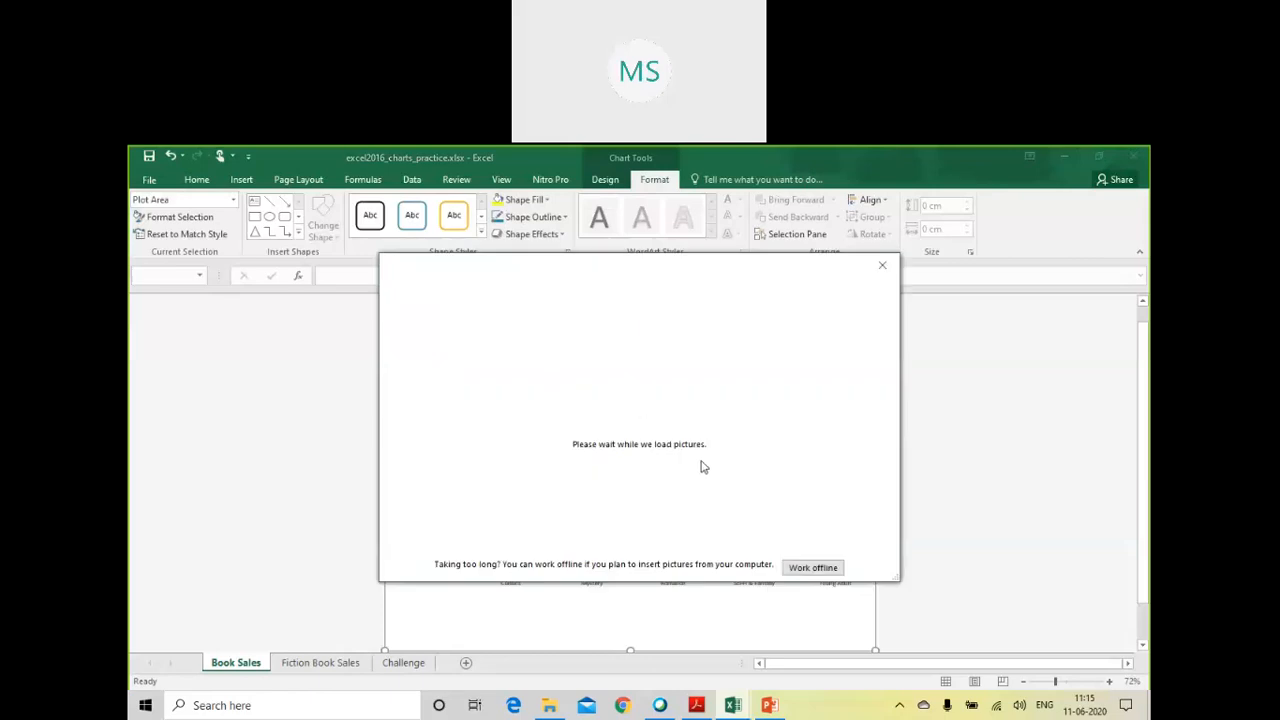
click(882, 268)
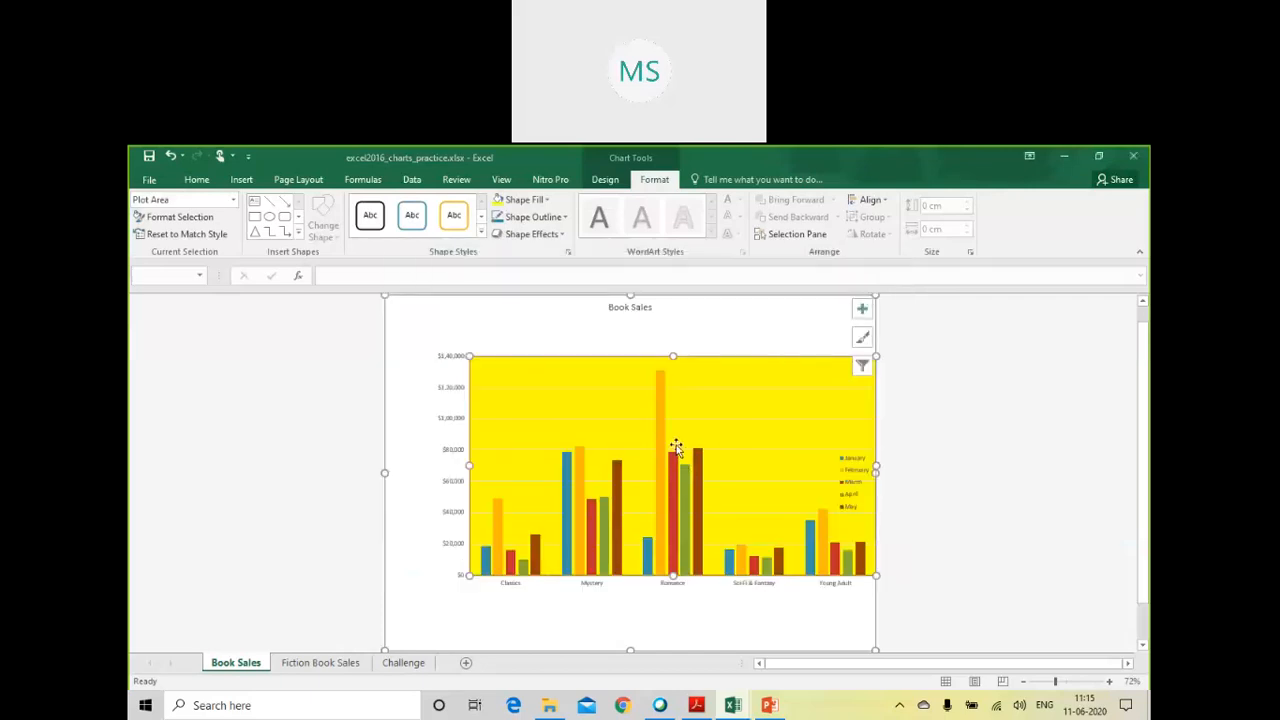
Step: Apply the first outer shadow preset to the plot area and try the first parallel 3-D rotation preset
click(561, 238)
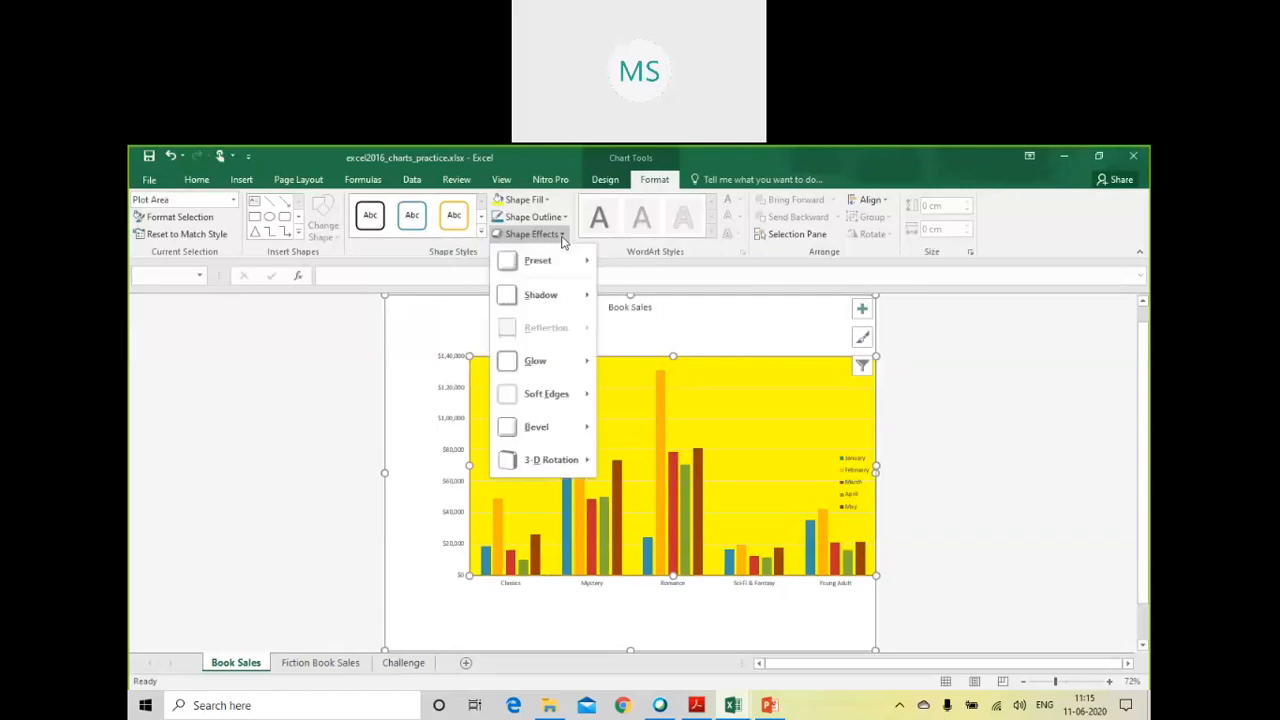
mouse_move(557, 310)
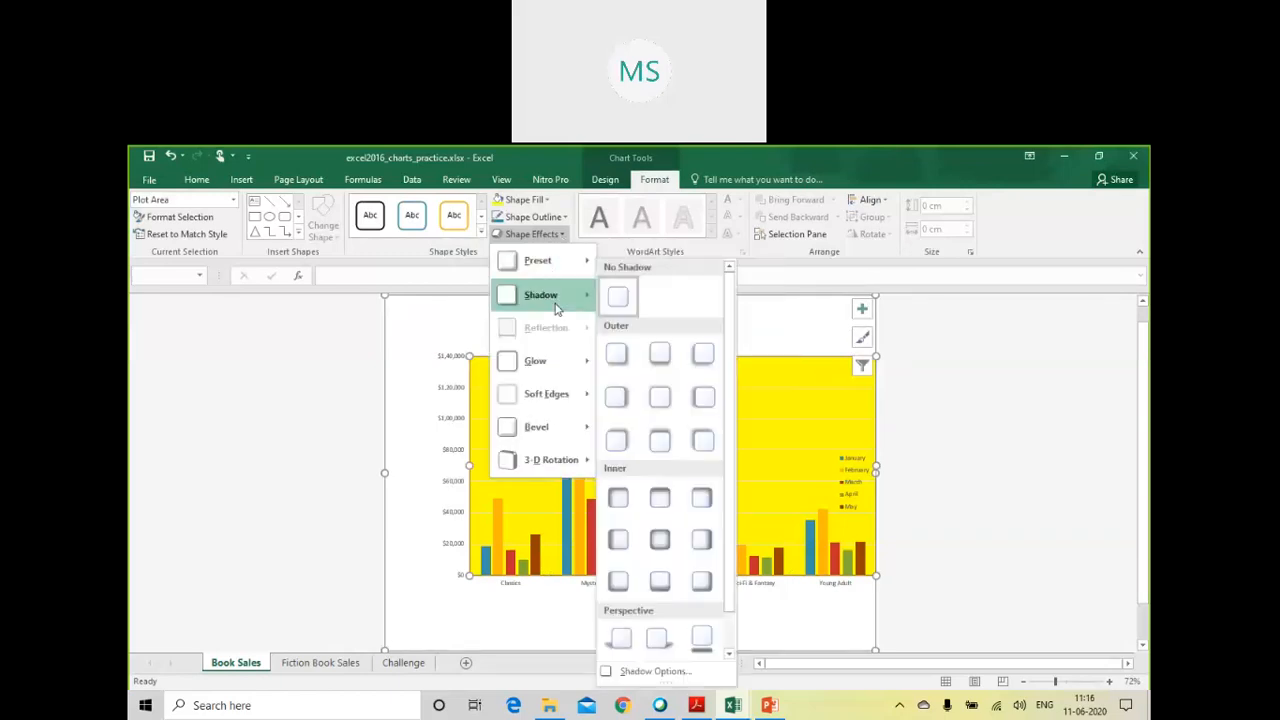
click(617, 358)
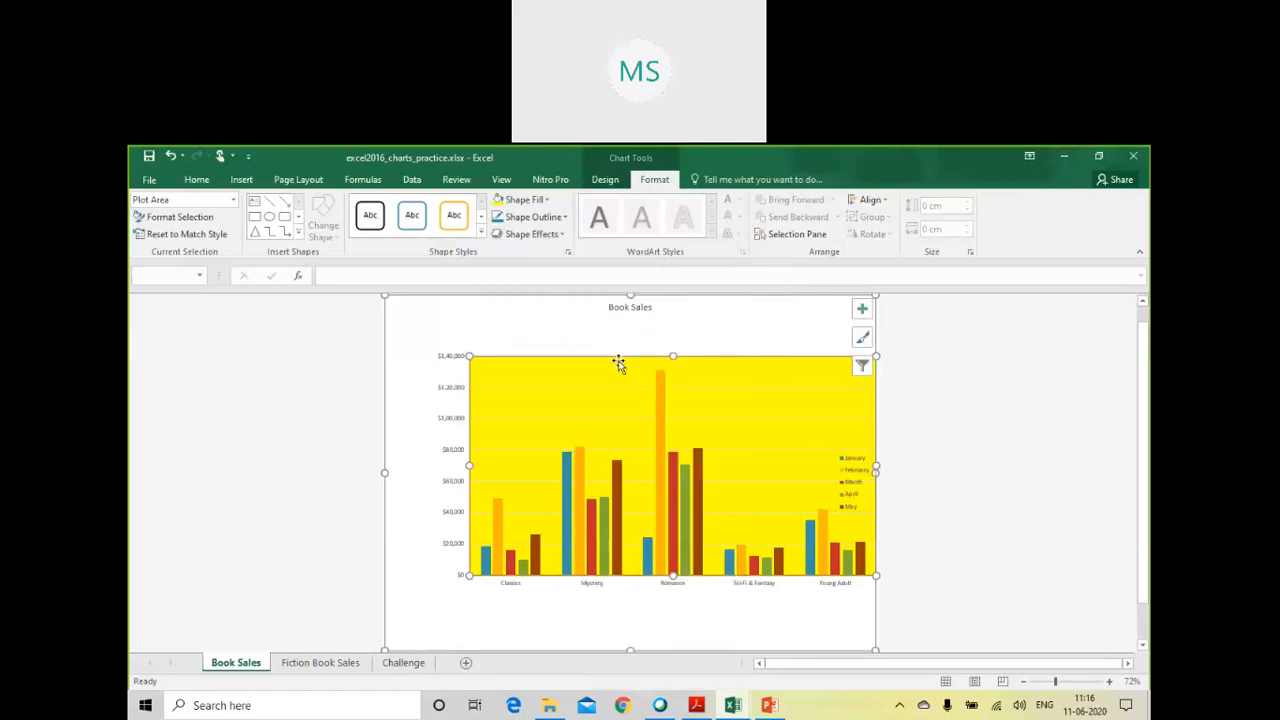
click(531, 234)
mouse_move(578, 463)
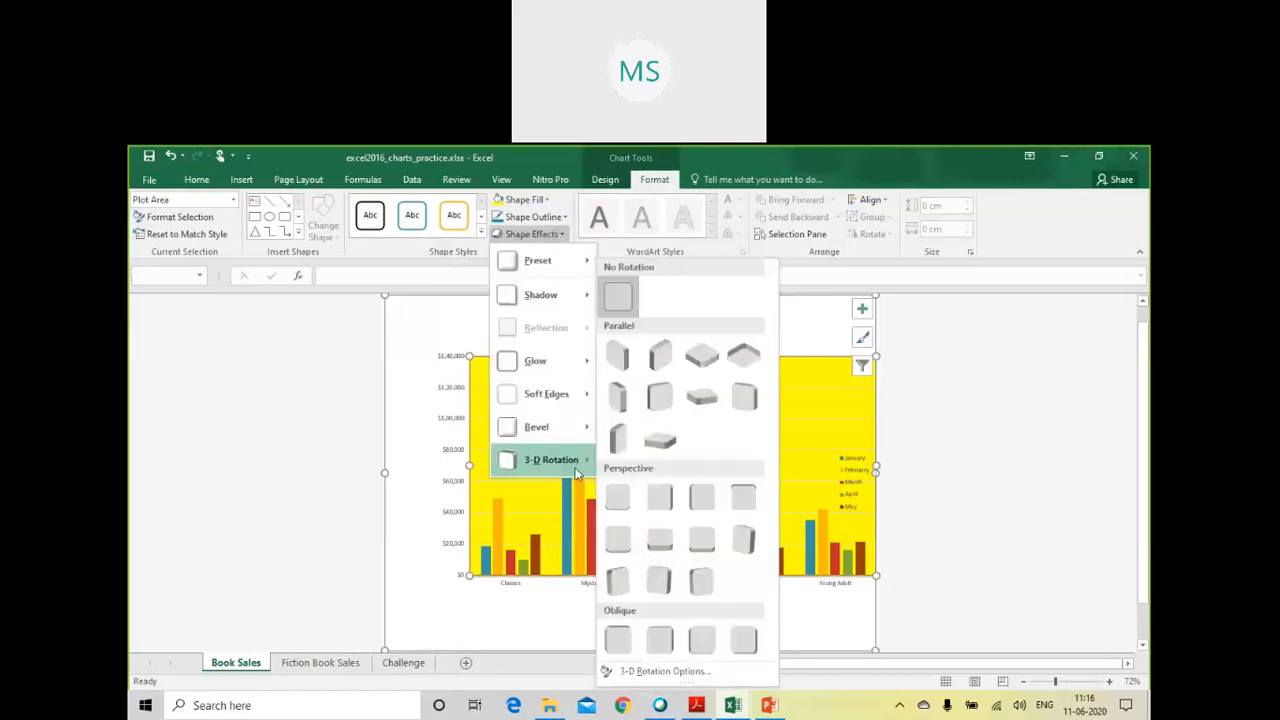
click(628, 369)
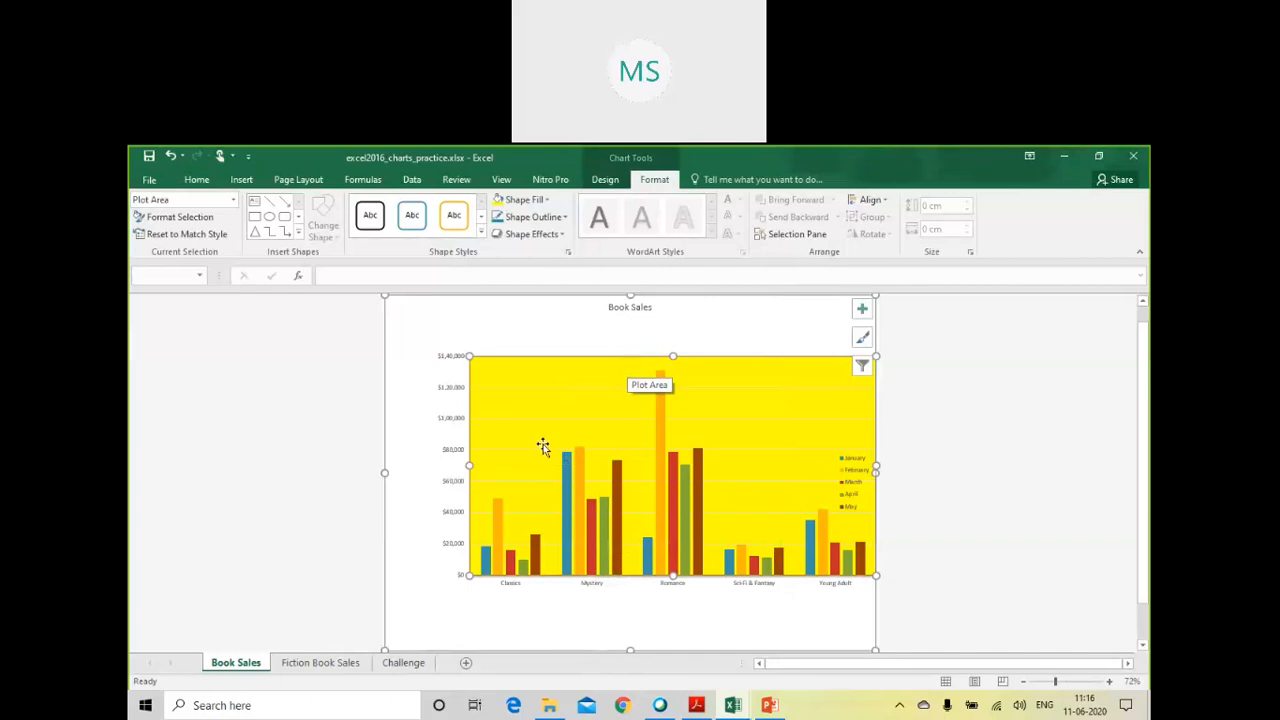
Step: Look at the shape effects offered for the chart area, and return to the chart design options with the plot area selected
click(533, 348)
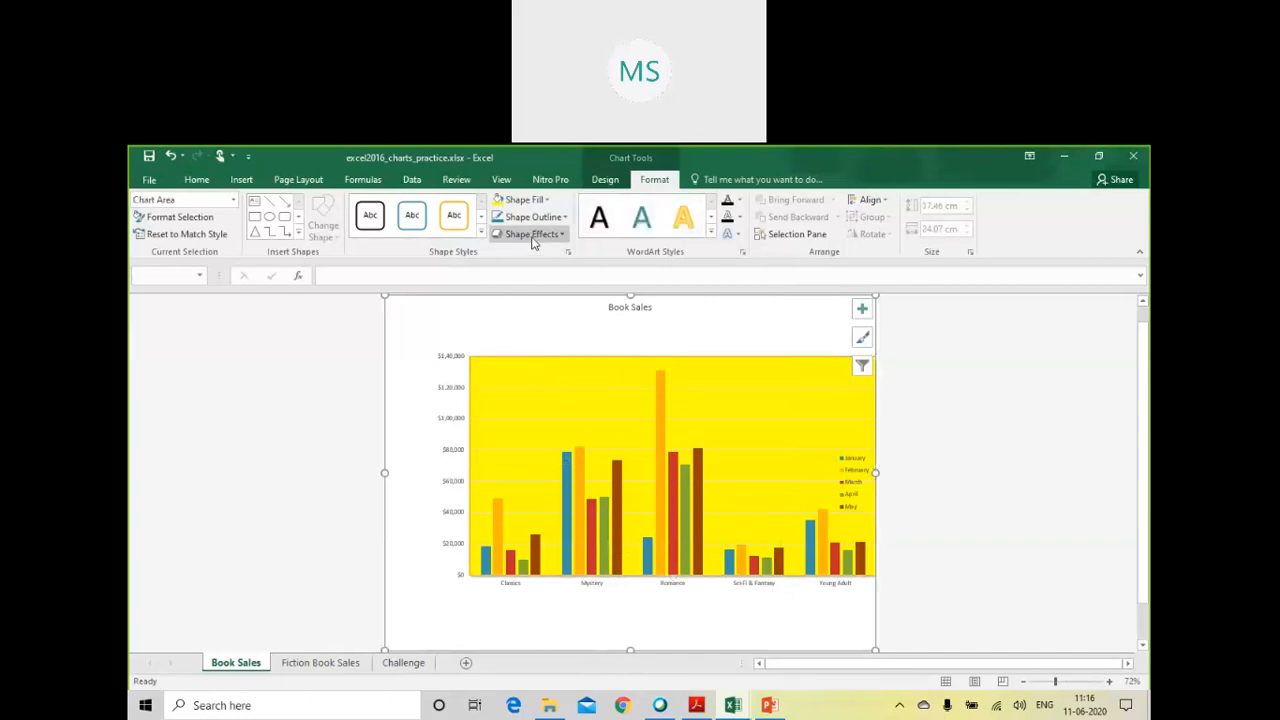
click(531, 234)
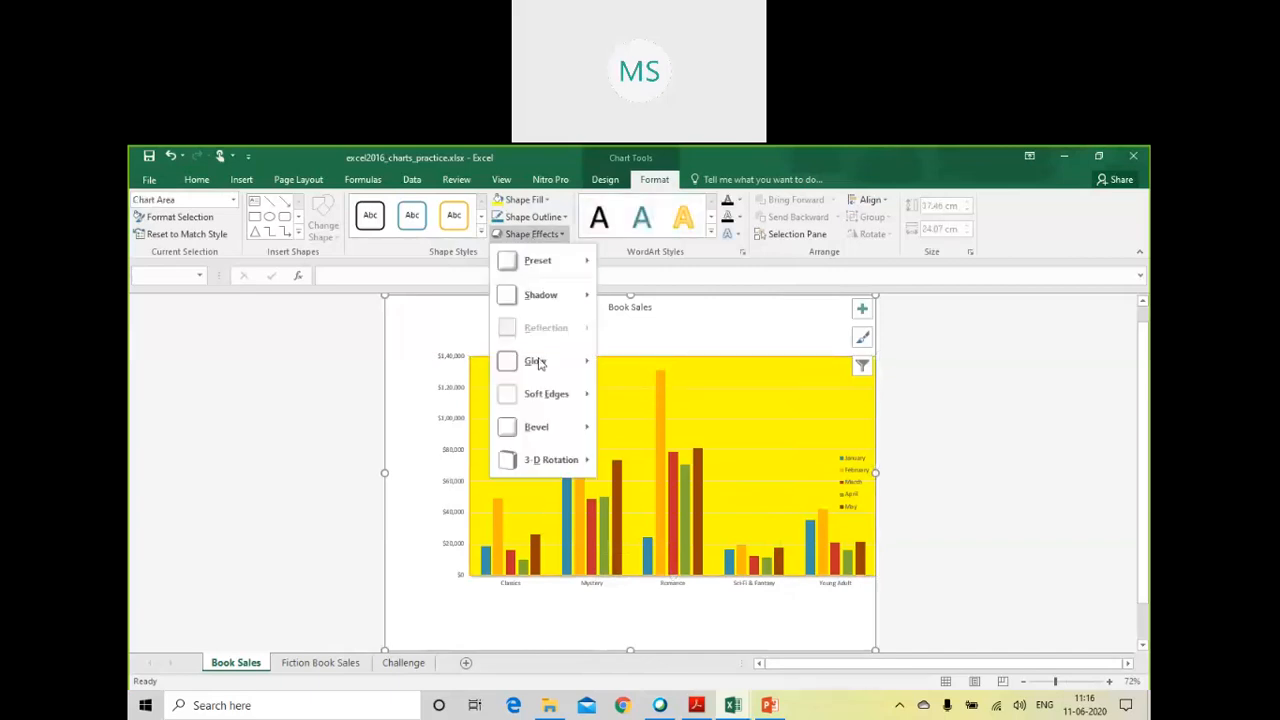
click(563, 572)
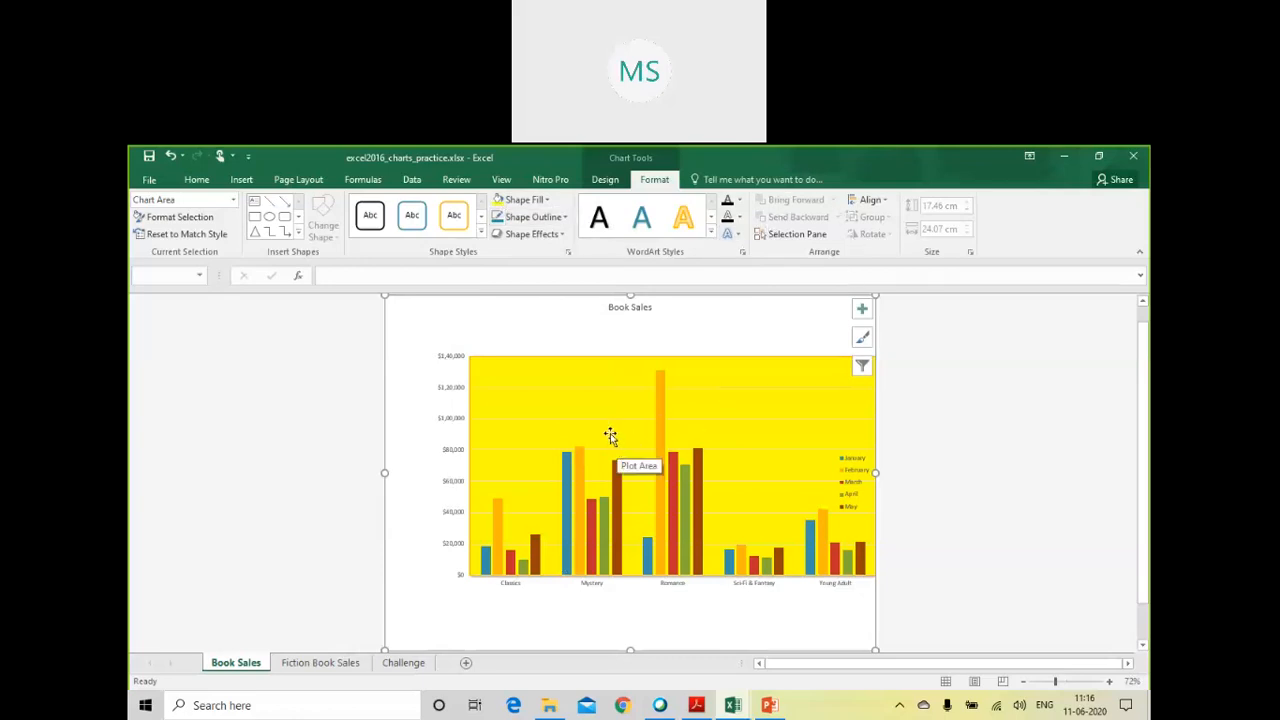
click(610, 436)
click(604, 180)
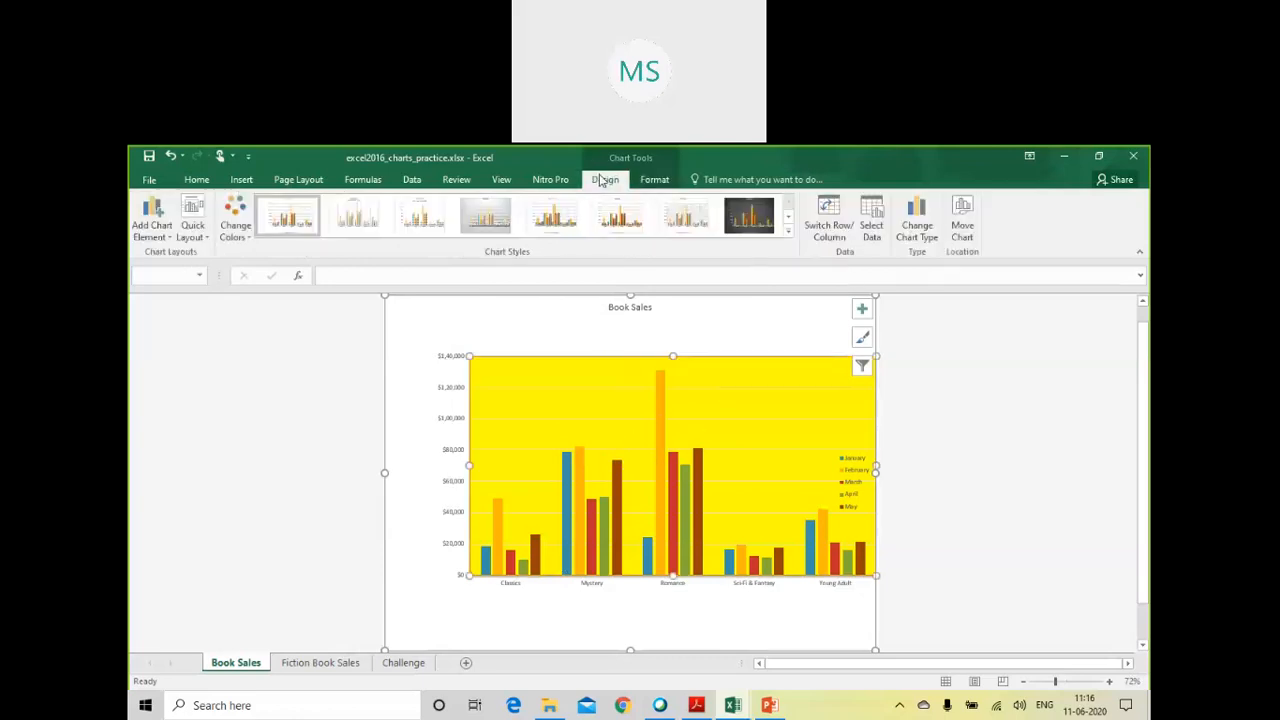
Step: Change the Book Sales chart from clustered columns to the basic Line chart type
click(788, 232)
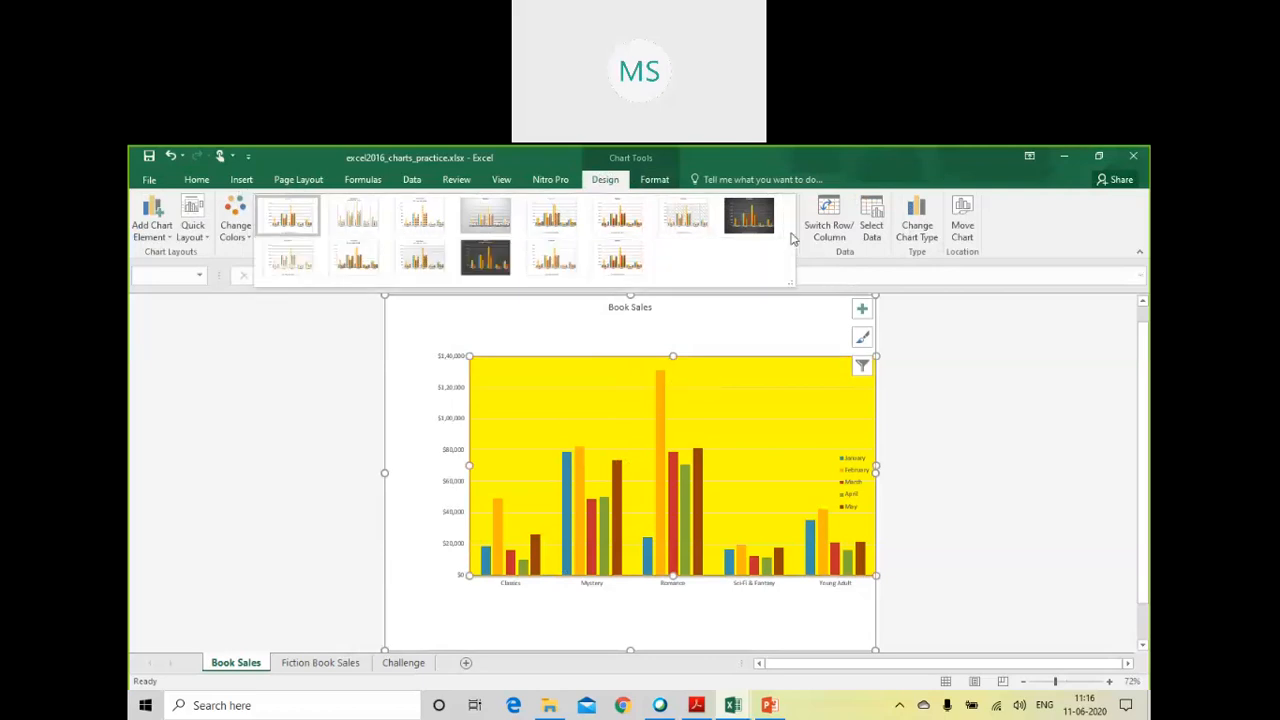
click(918, 235)
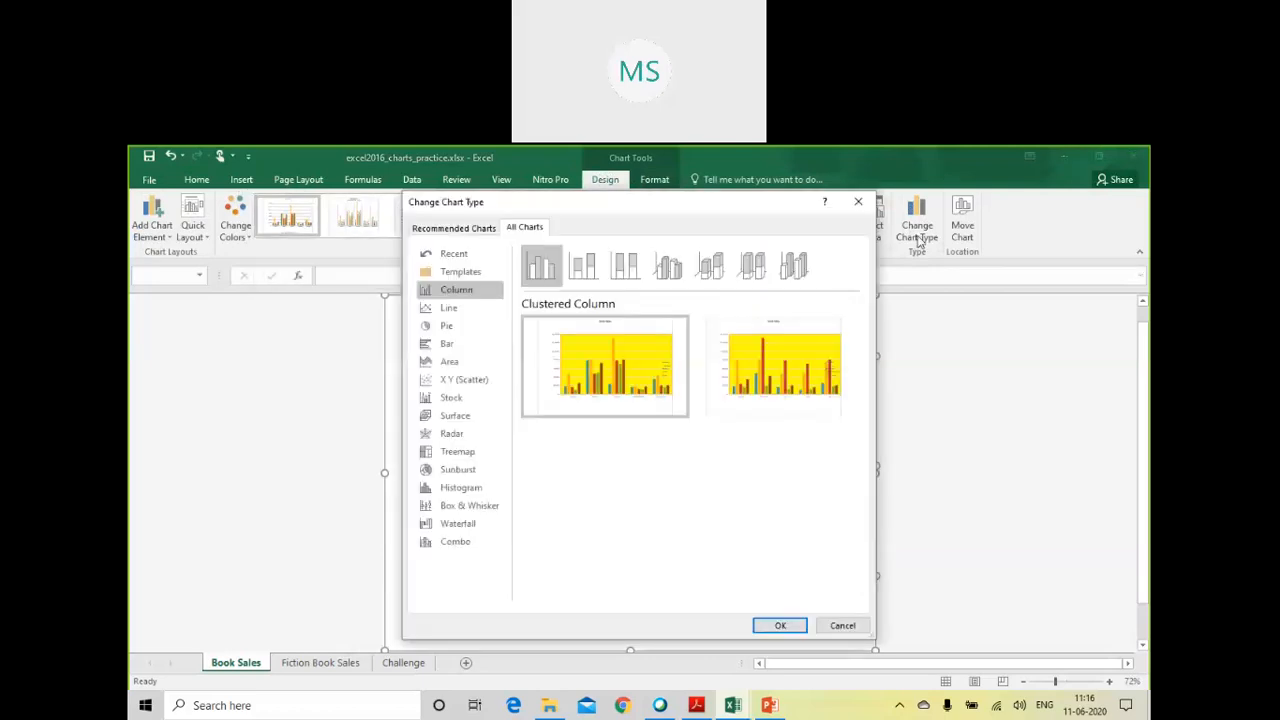
click(451, 310)
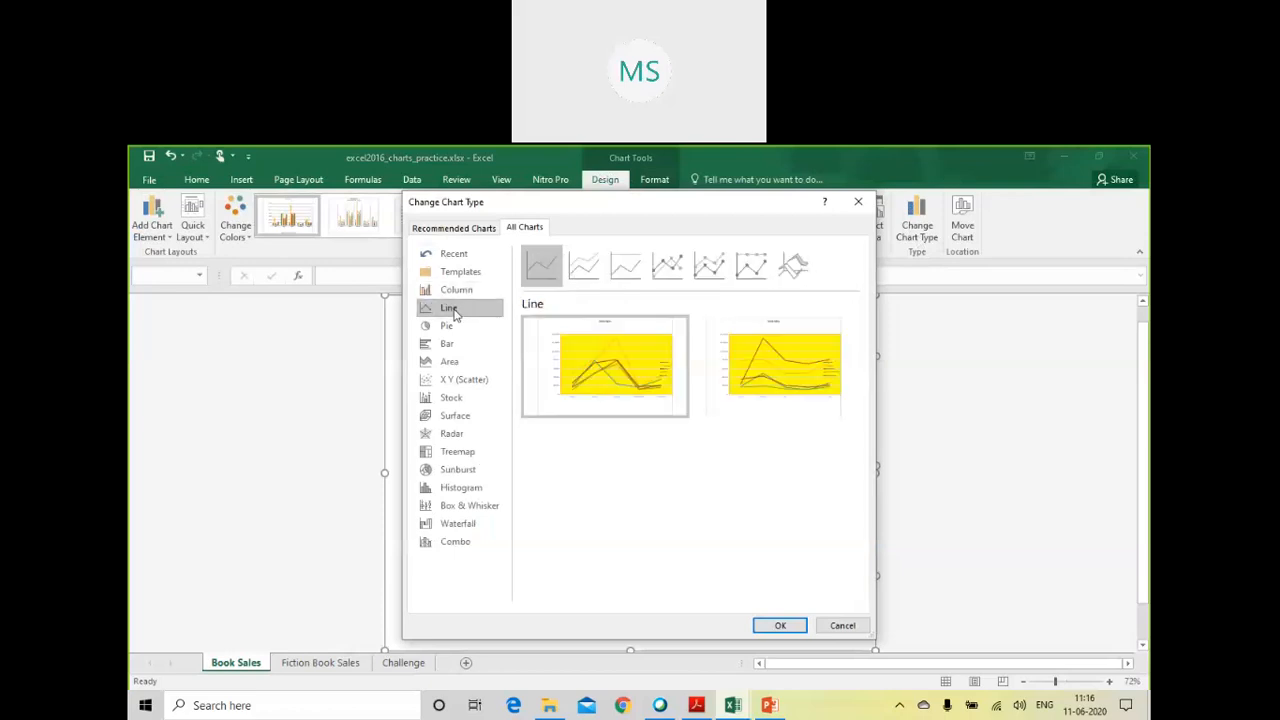
click(764, 628)
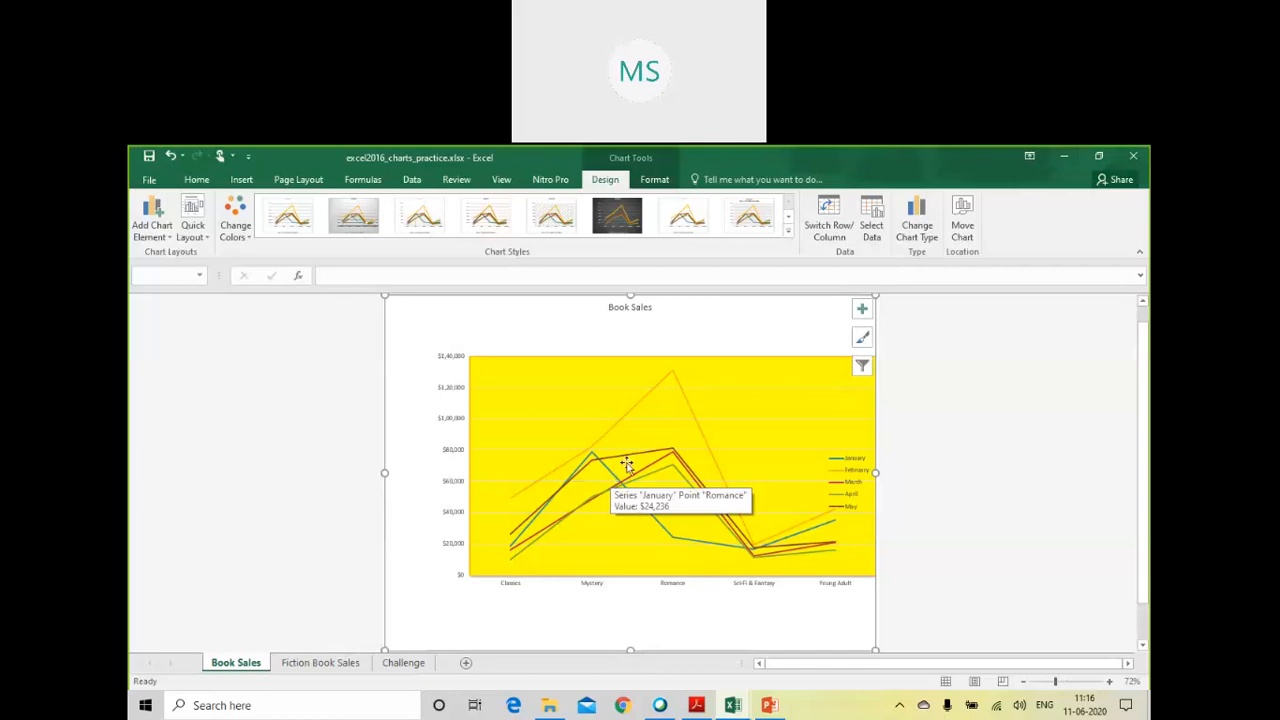
Step: Browse the other chart types offered for the Book Sales chart, including area, stock, radar, treemap and pie
click(790, 237)
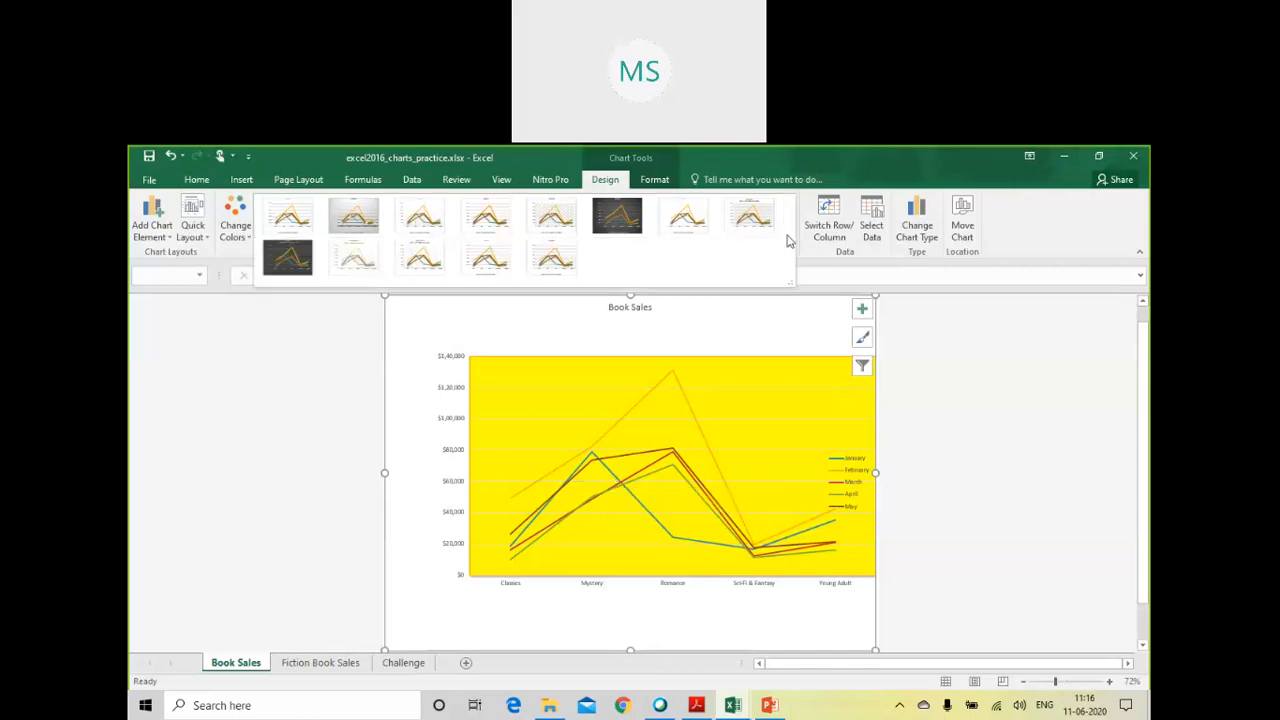
click(922, 237)
click(922, 237)
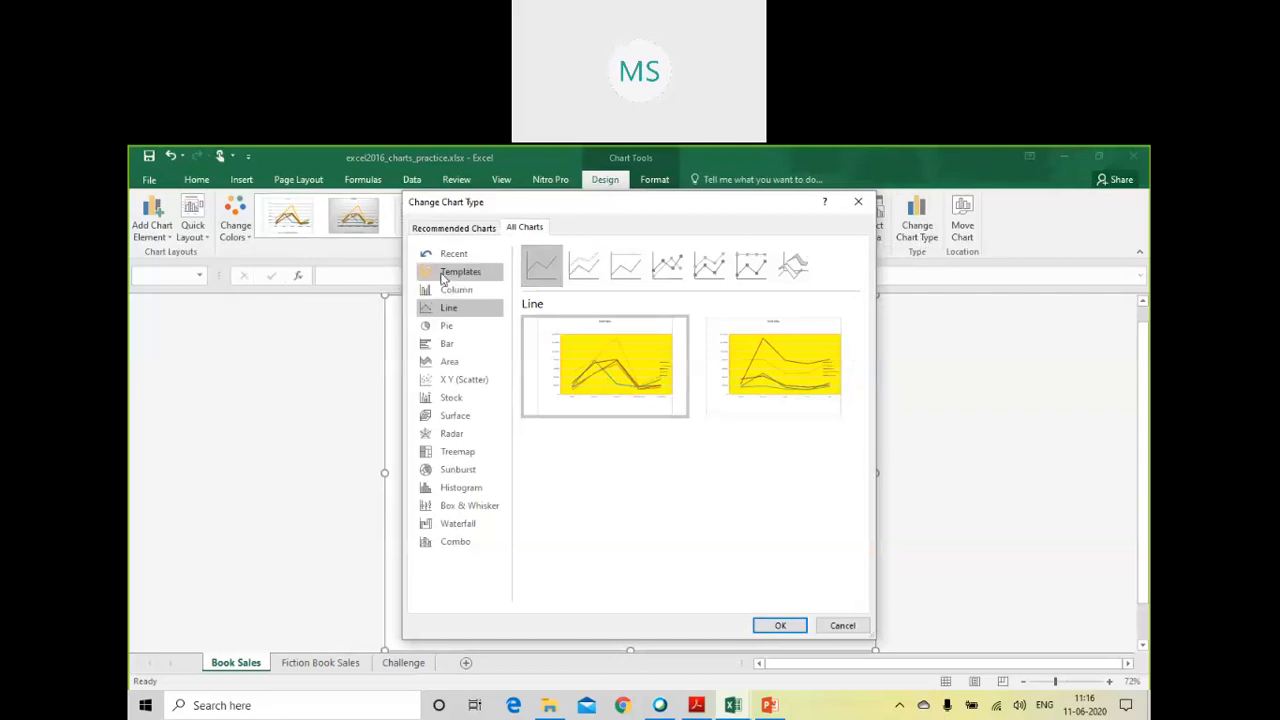
click(445, 363)
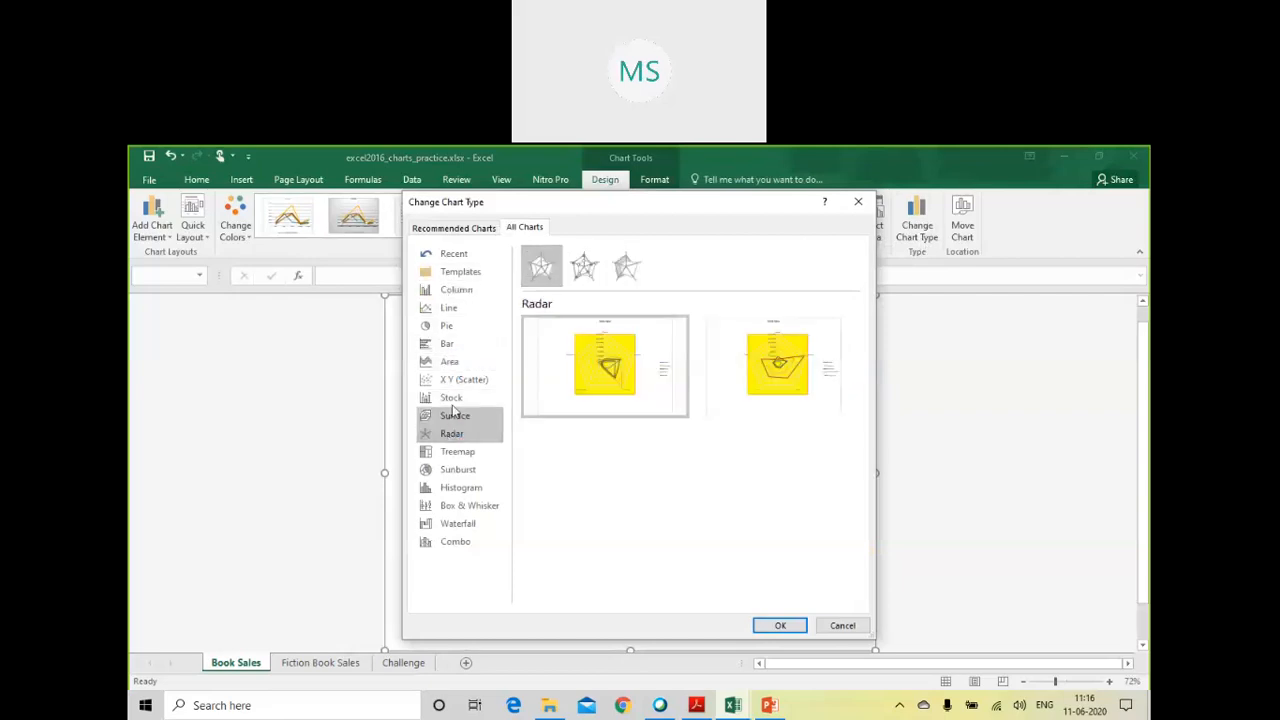
click(451, 399)
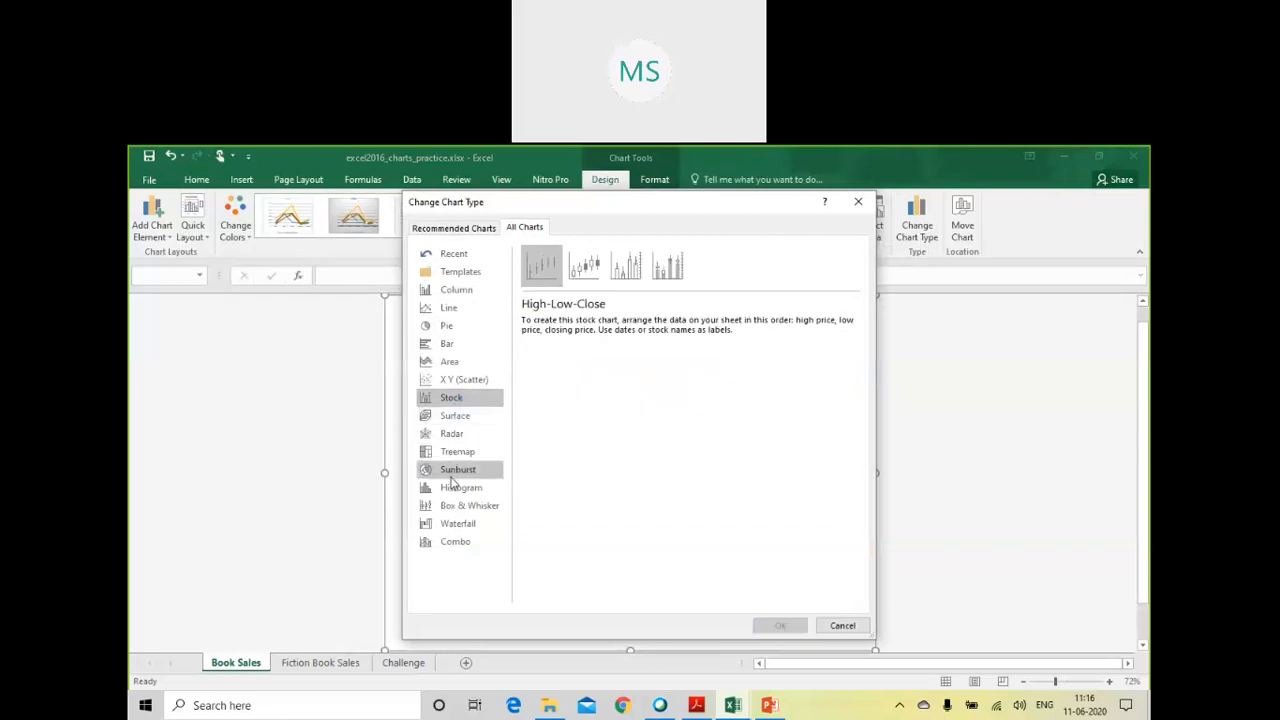
click(452, 452)
click(451, 435)
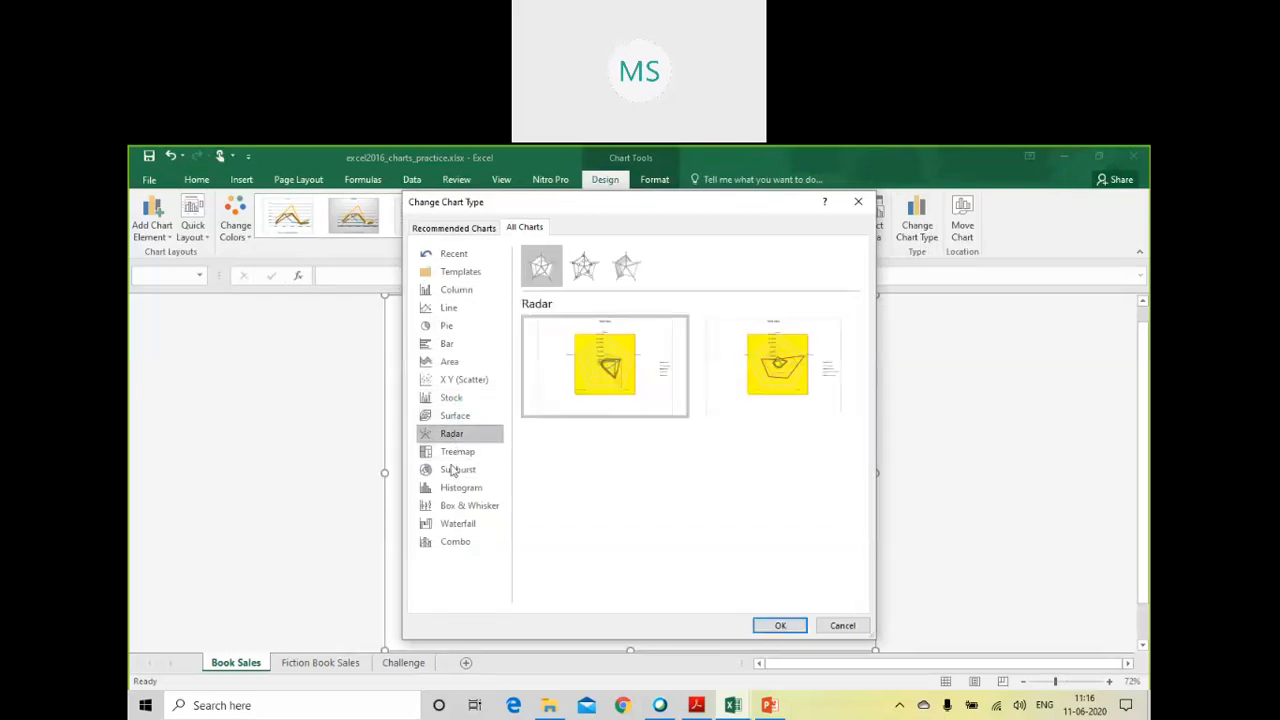
click(457, 523)
click(452, 452)
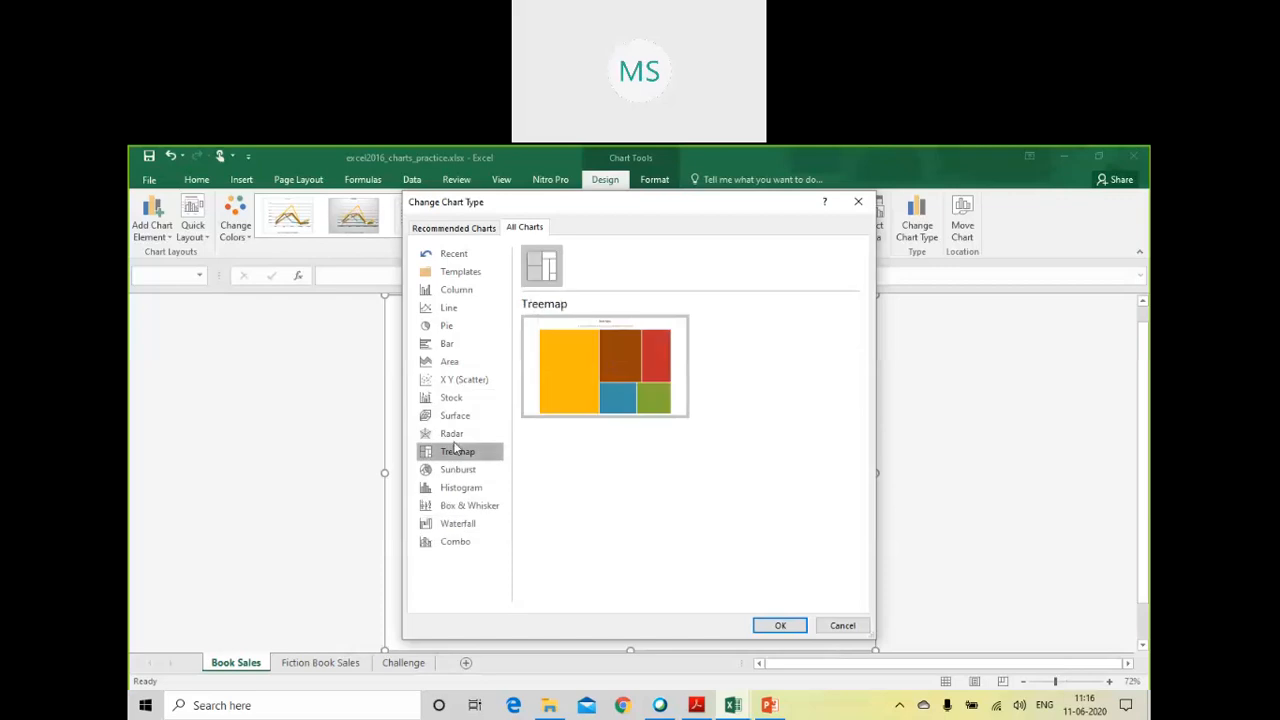
click(445, 331)
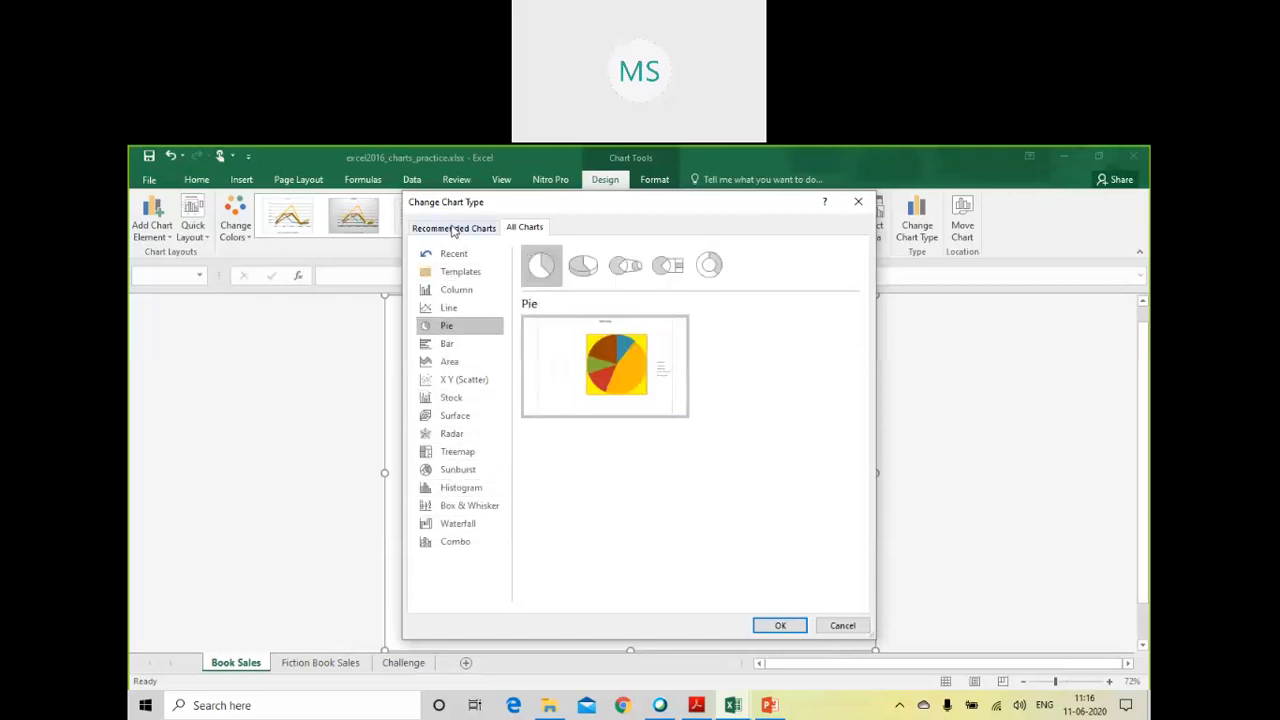
Step: Look through the recommended charts for the Book Sales data and preview the Stacked Area suggestion
click(453, 229)
scroll(490, 500, down, 5)
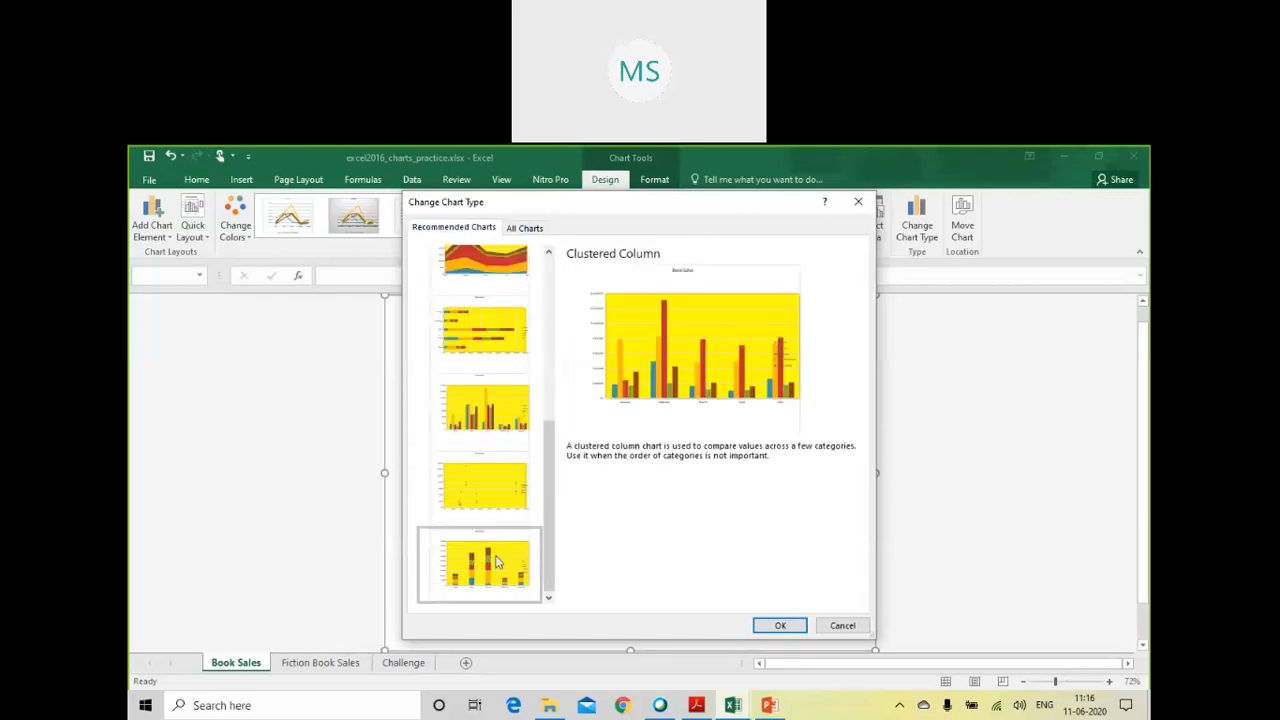
scroll(494, 563, up, 2)
click(477, 347)
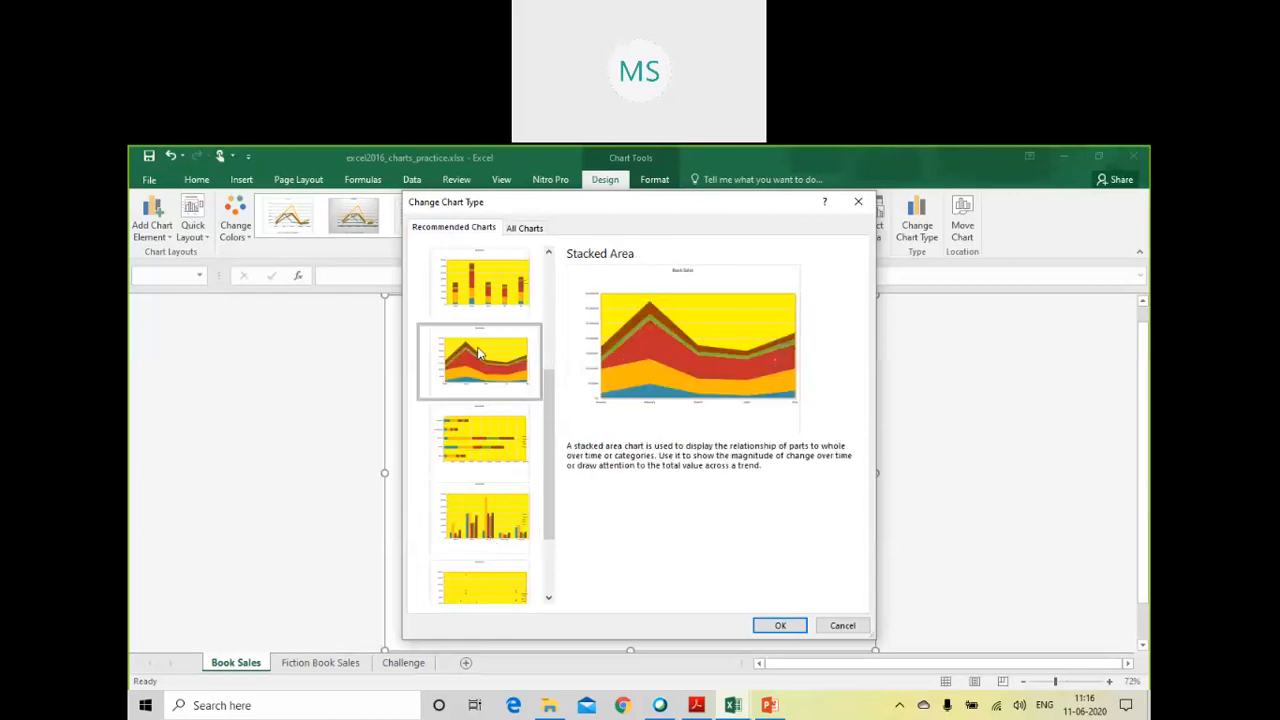
click(779, 625)
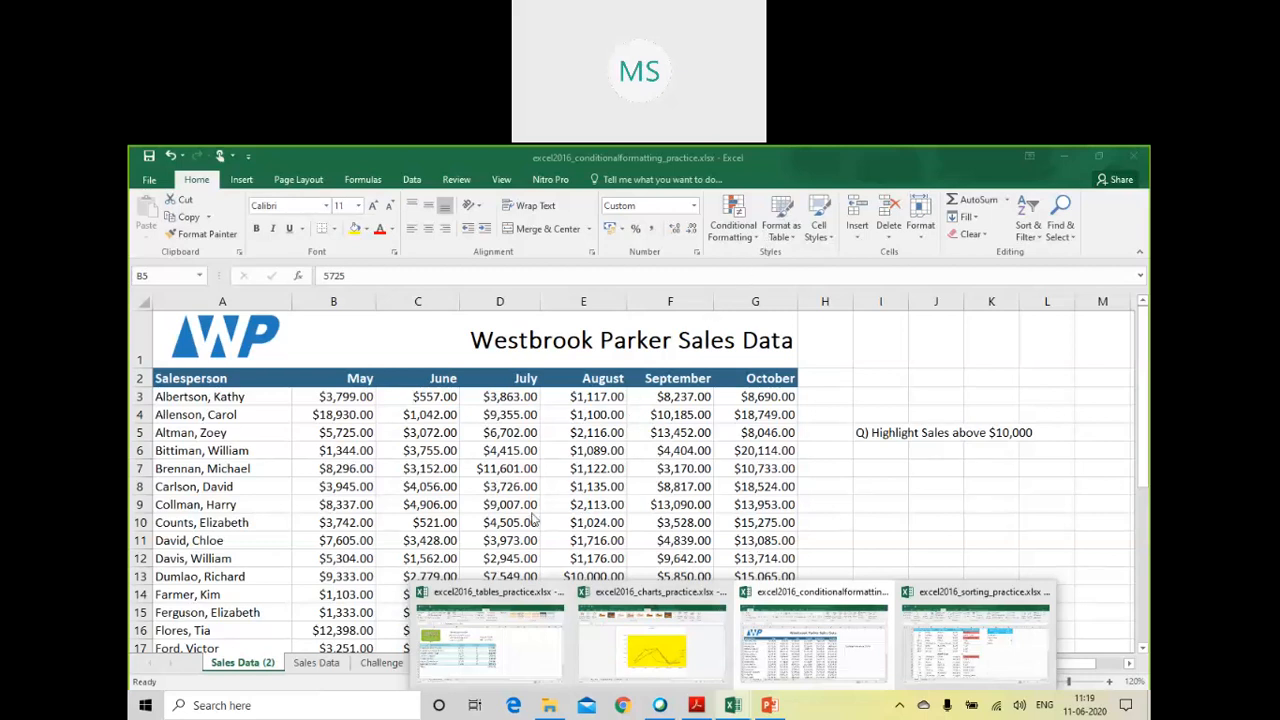
Step: Switch to Chapter 7.pdf in Adobe Acrobat Reader and read how to create a conditional formatting rule
click(697, 710)
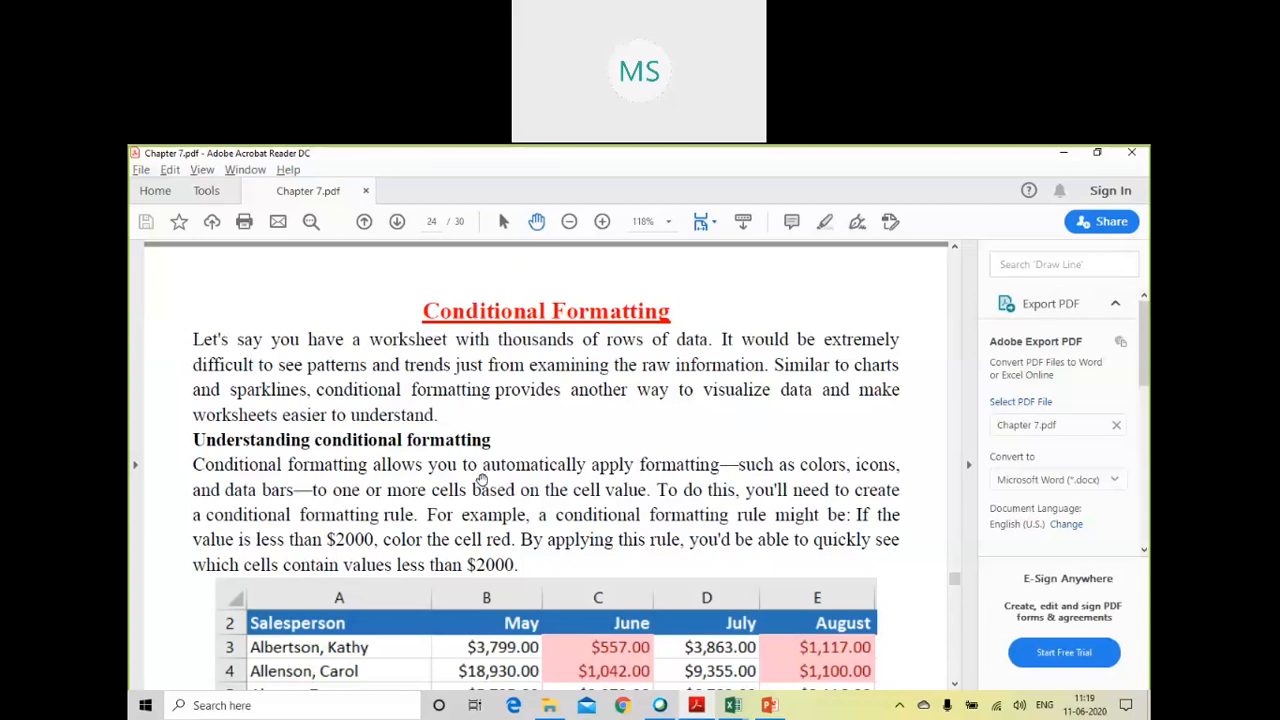
scroll(485, 480, down, 3)
scroll(500, 474, down, 1)
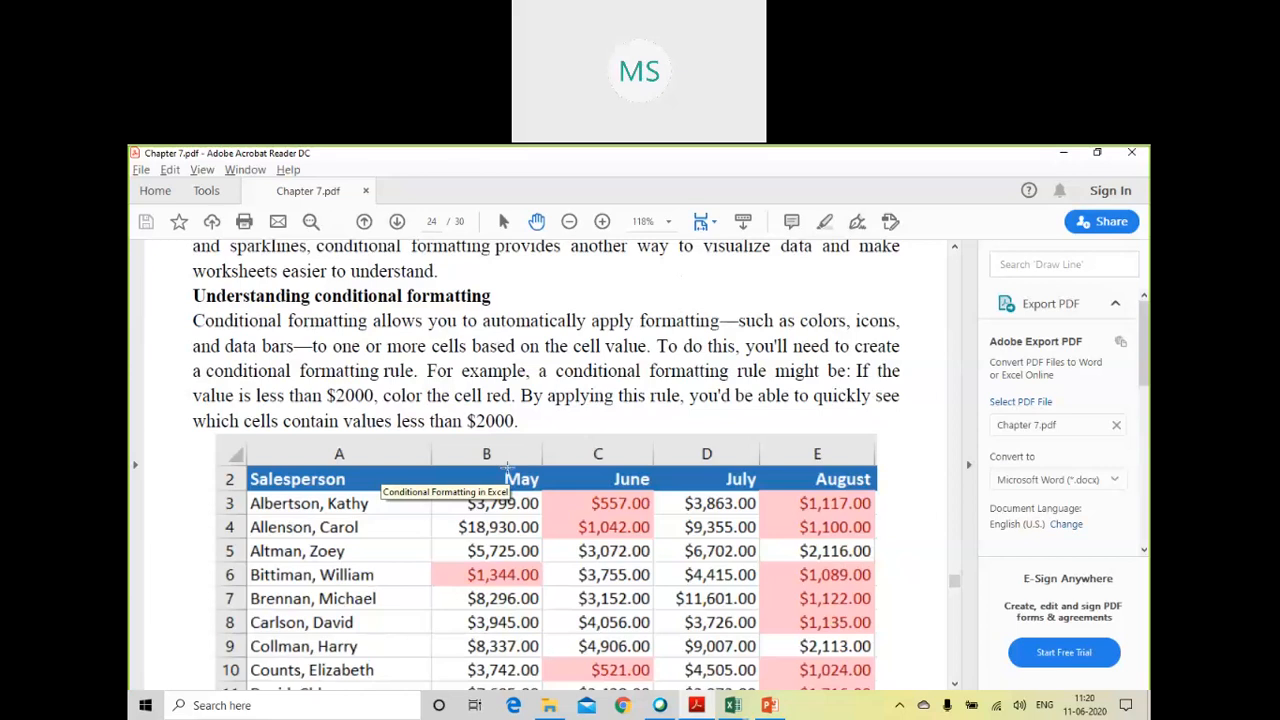
scroll(548, 515, down, 5)
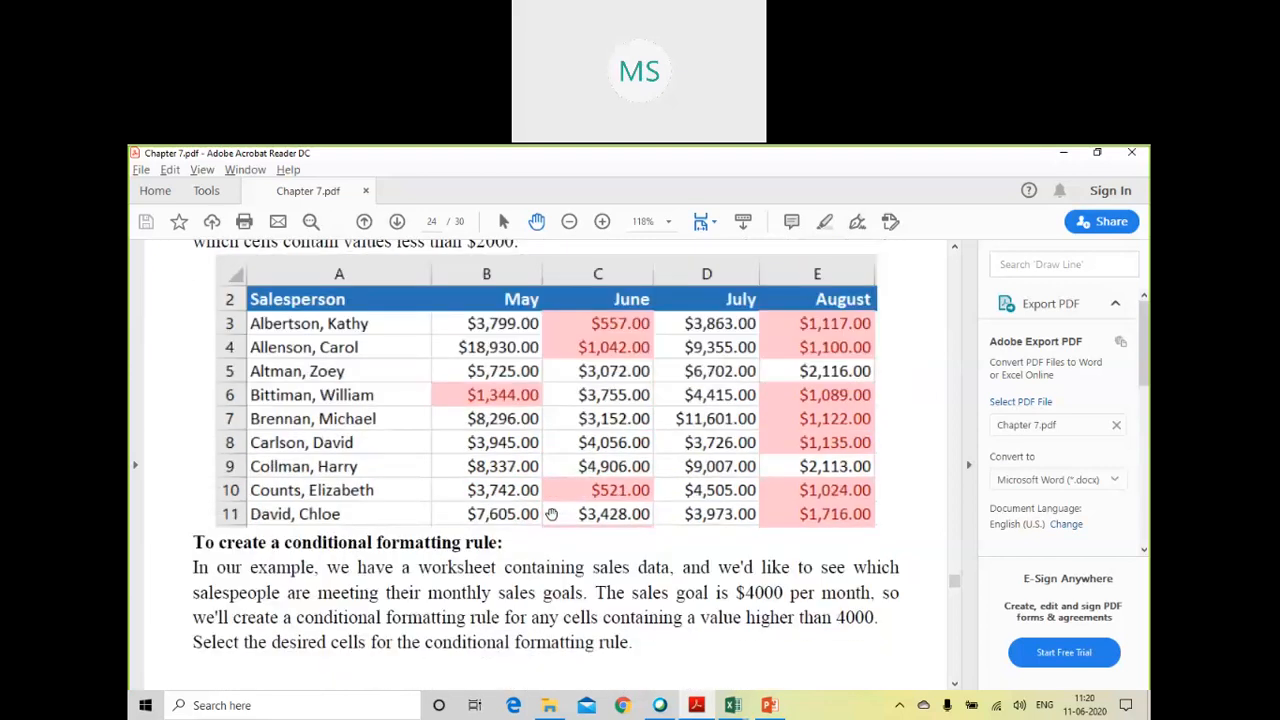
scroll(551, 515, down, 10)
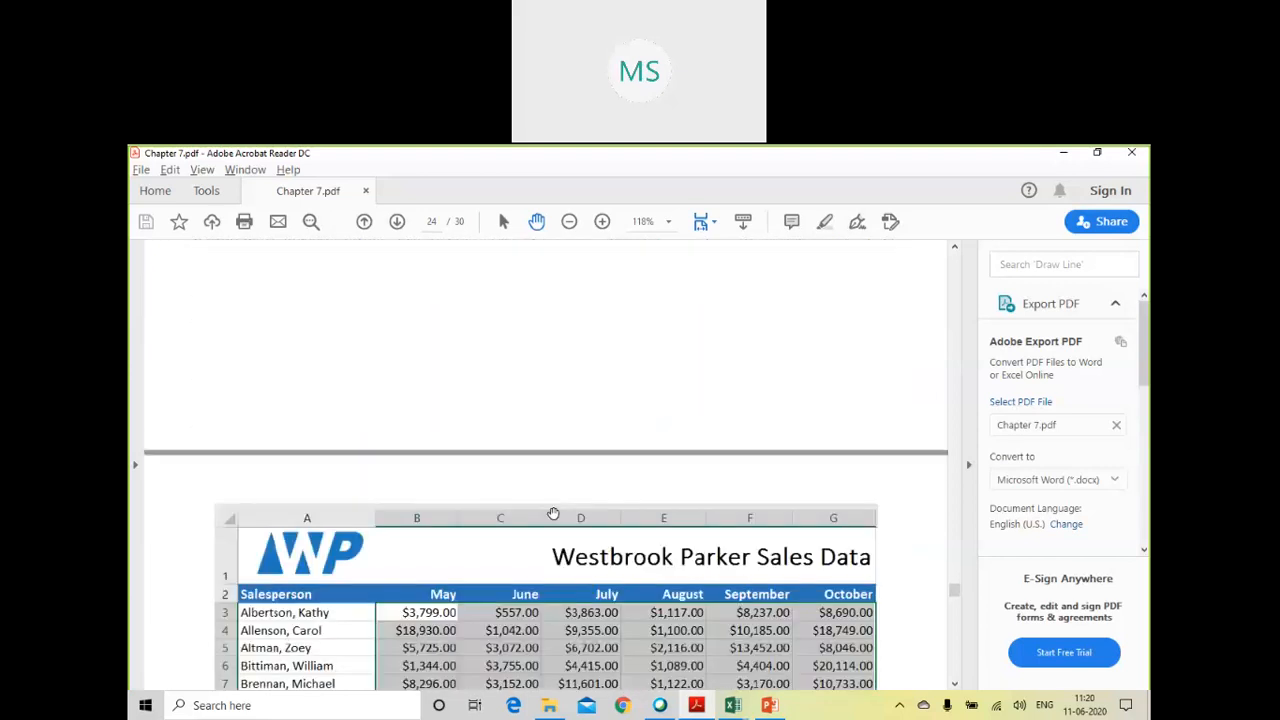
scroll(557, 517, down, 1)
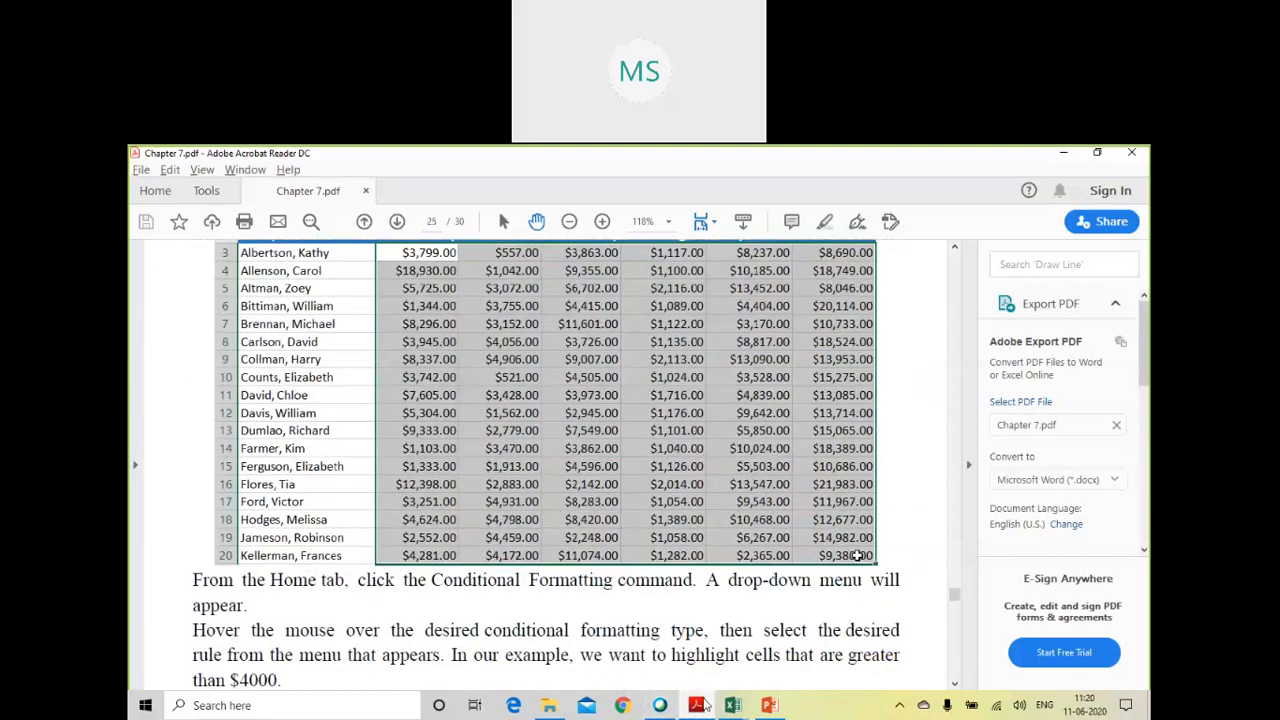
scroll(512, 476, down, 10)
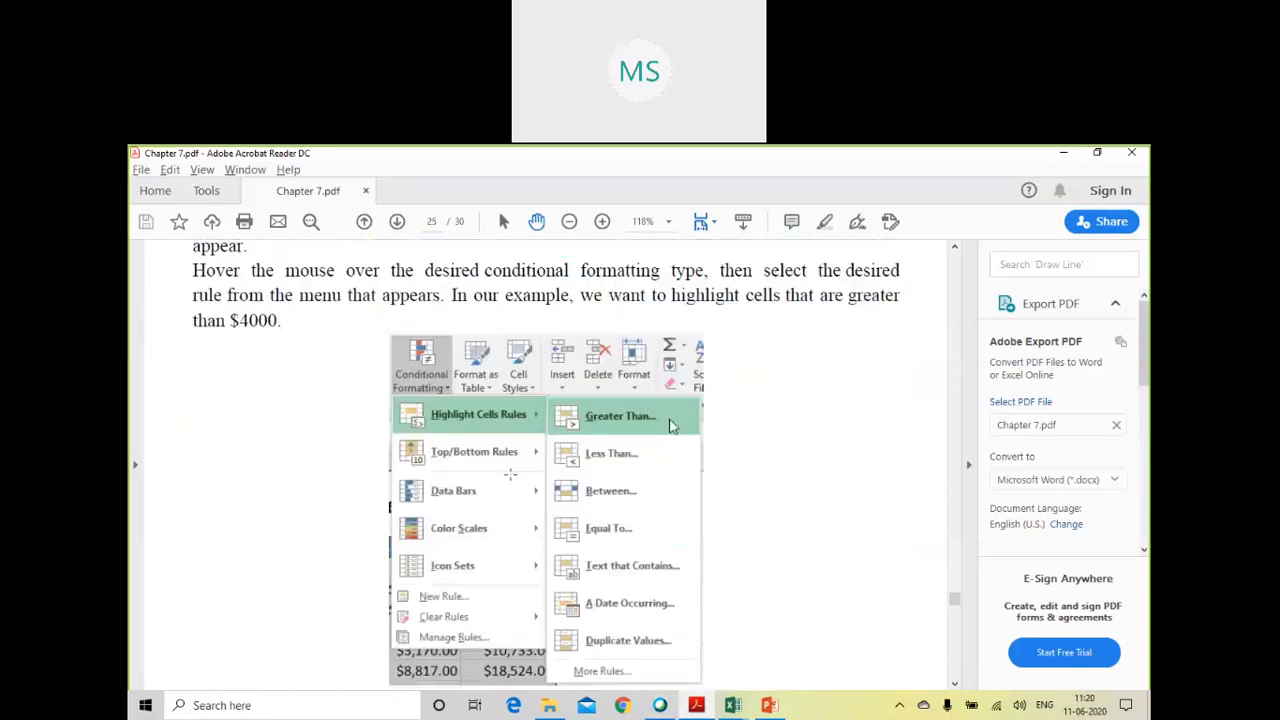
scroll(511, 476, down, 6)
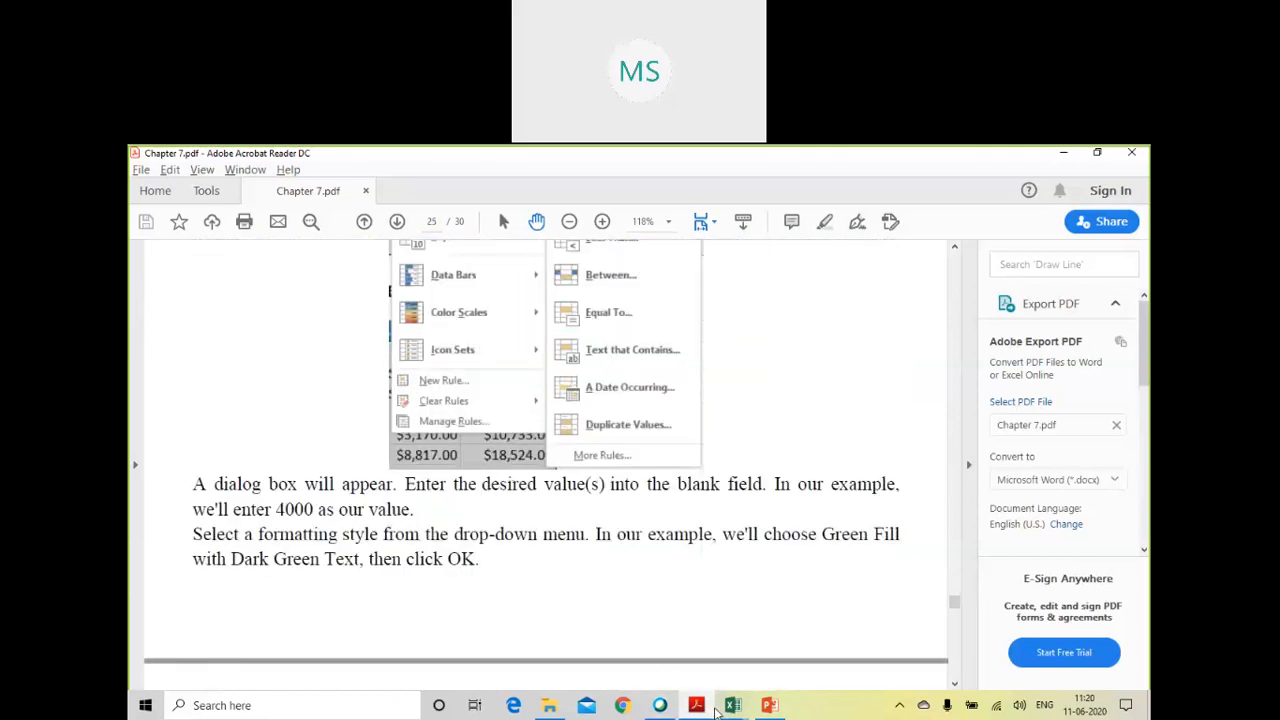
Step: Switch to the conditional formatting practice workbook in Excel and examine the Salesperson column and the May to October sales columns
mouse_move(734, 709)
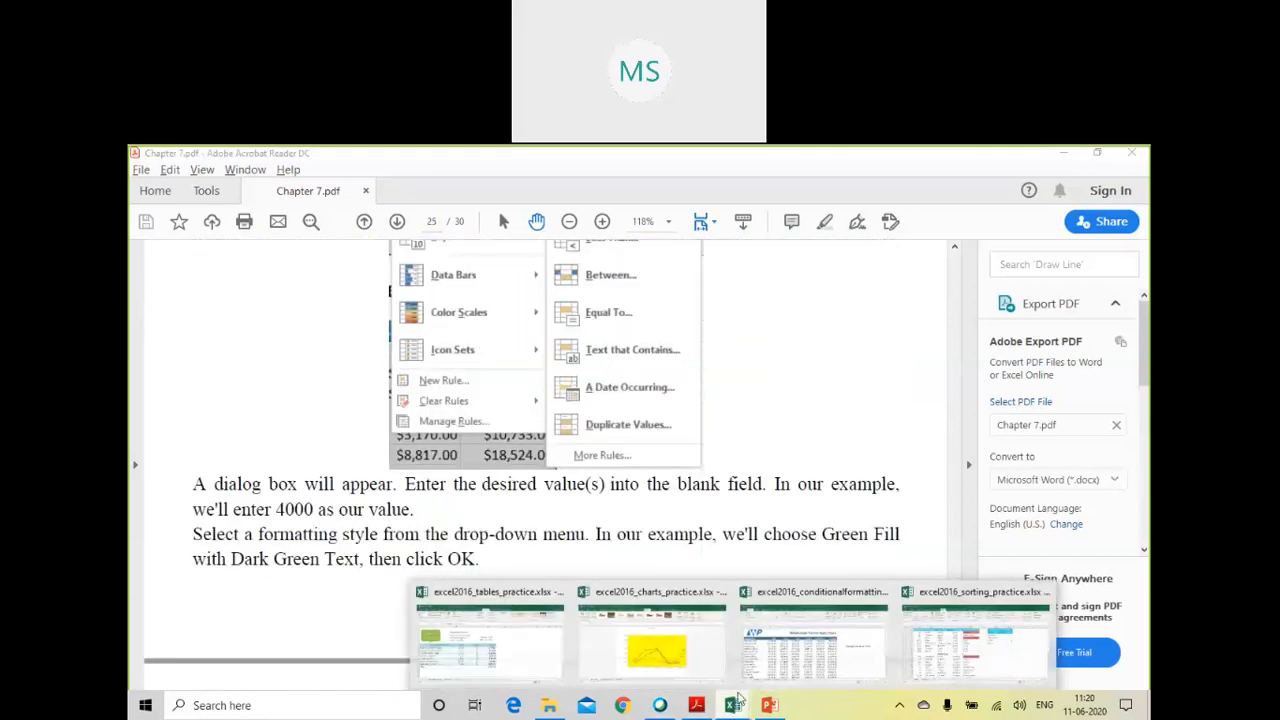
click(763, 652)
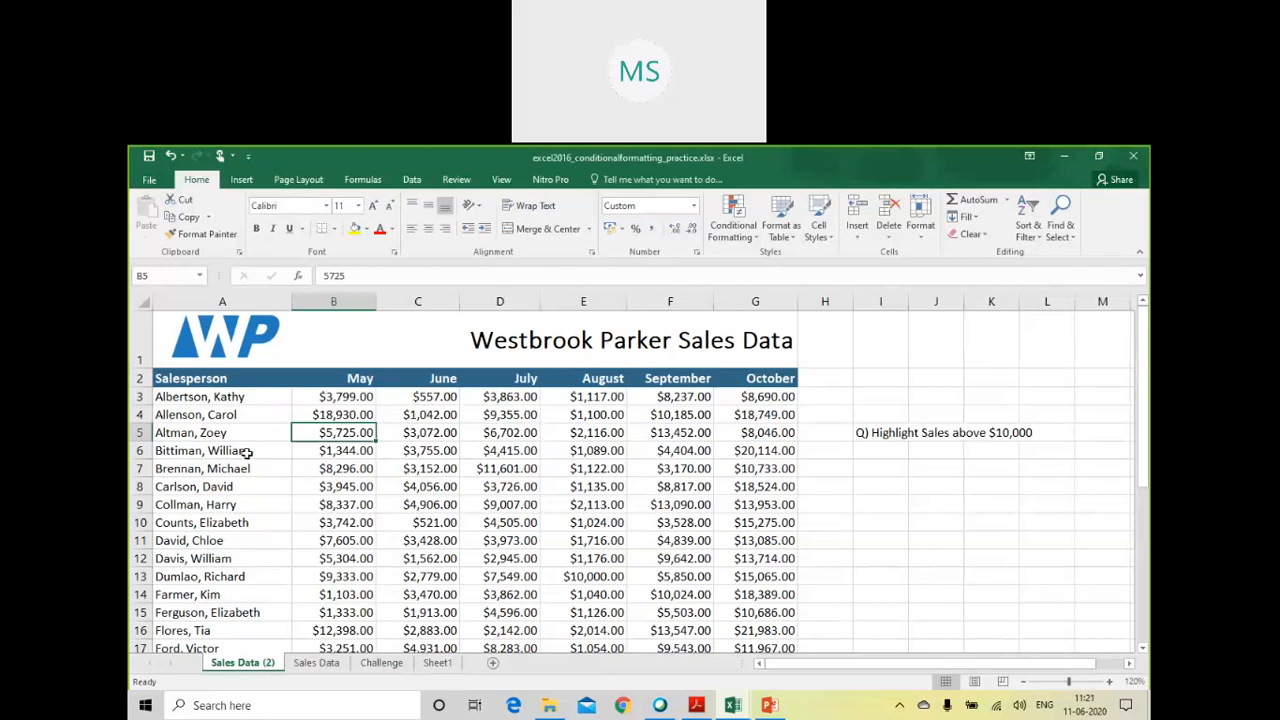
click(199, 303)
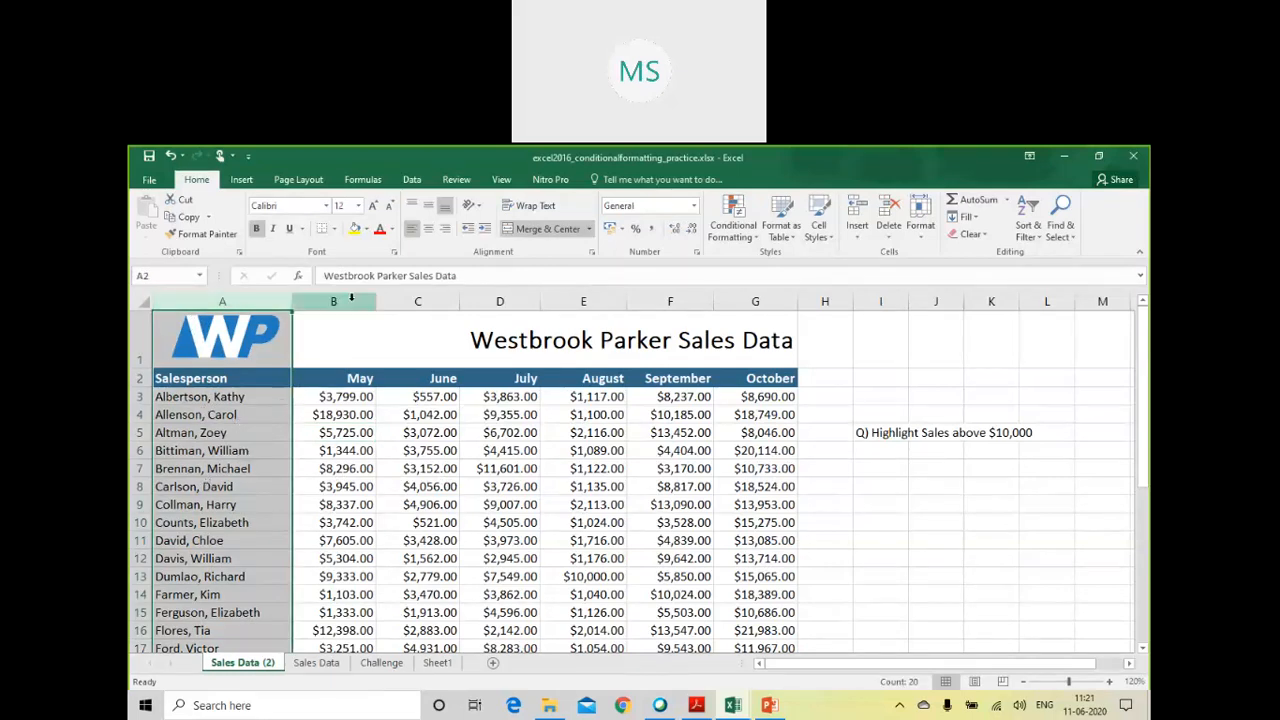
drag(352, 297, 760, 301)
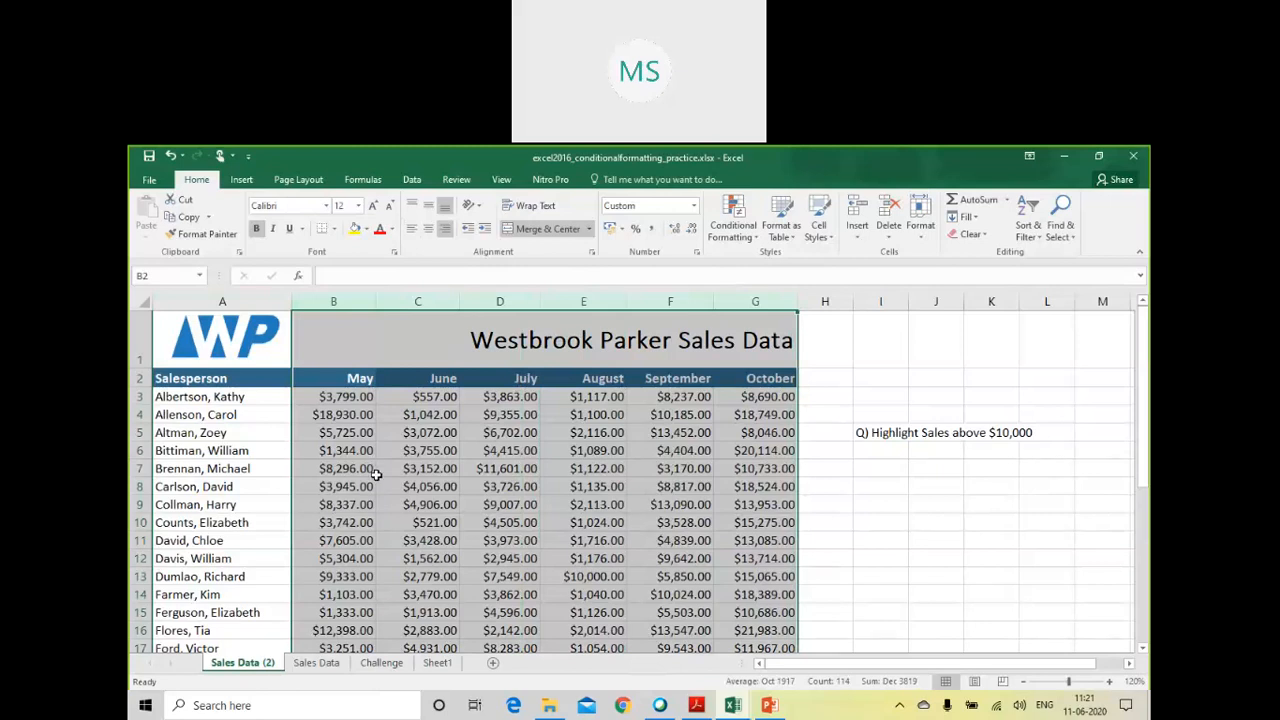
click(378, 470)
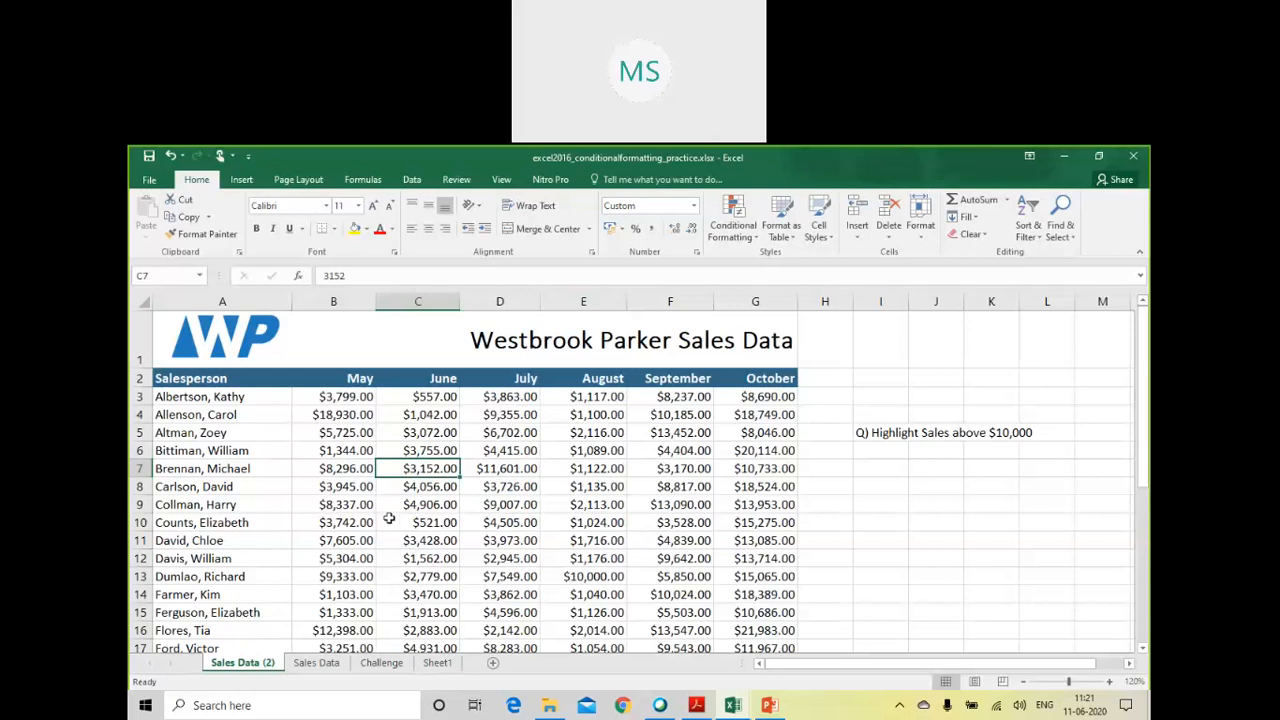
click(389, 518)
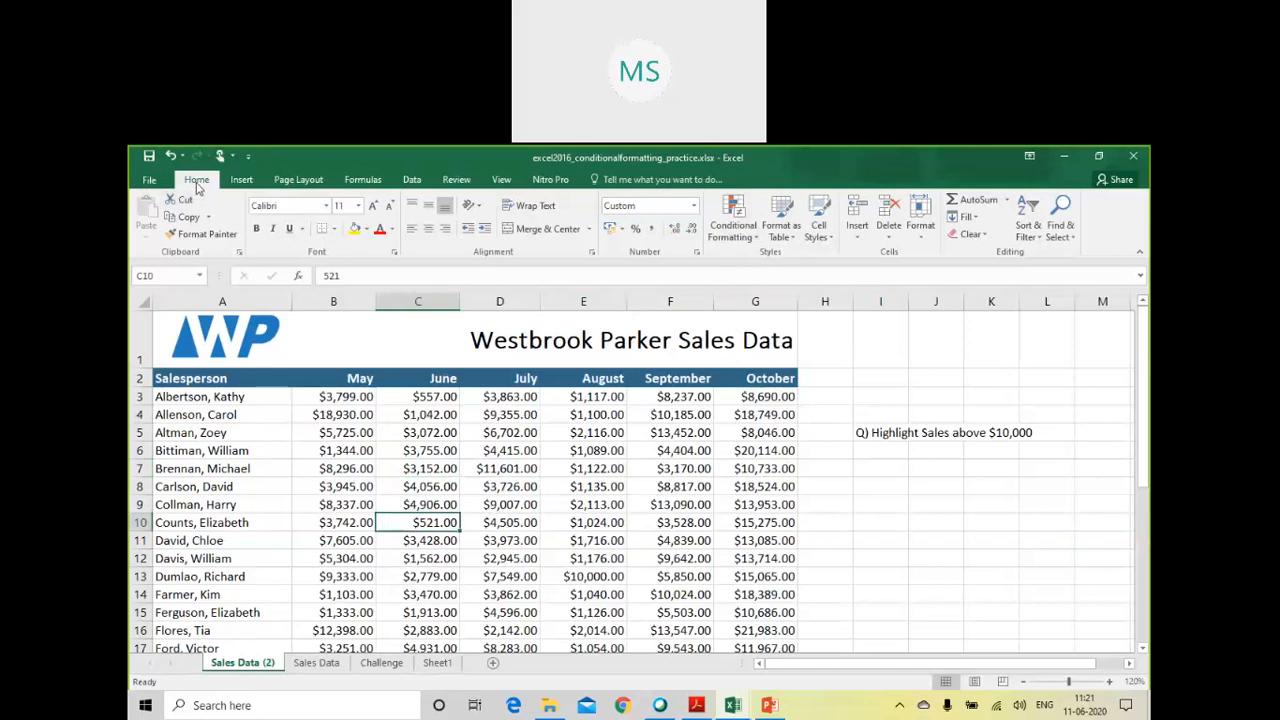
Step: Look through the conditional formatting rule categories and view the New Formatting Rule dialog without creating a rule
click(758, 238)
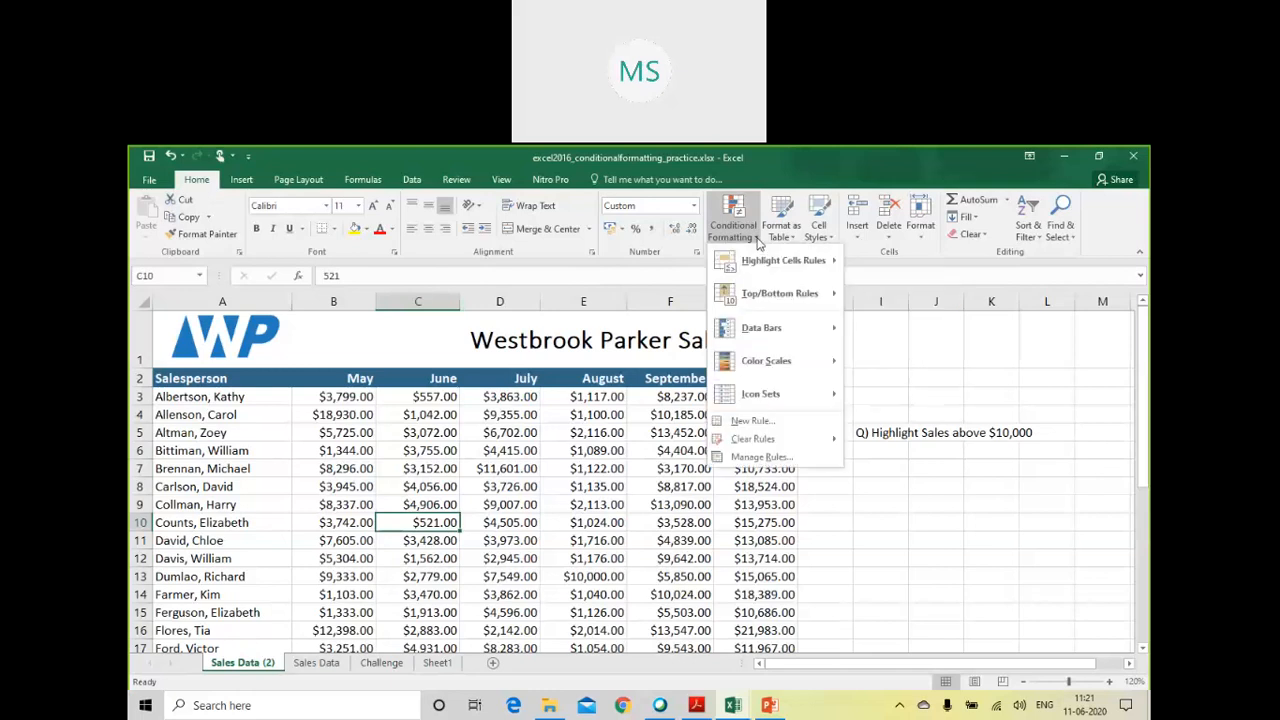
mouse_move(763, 268)
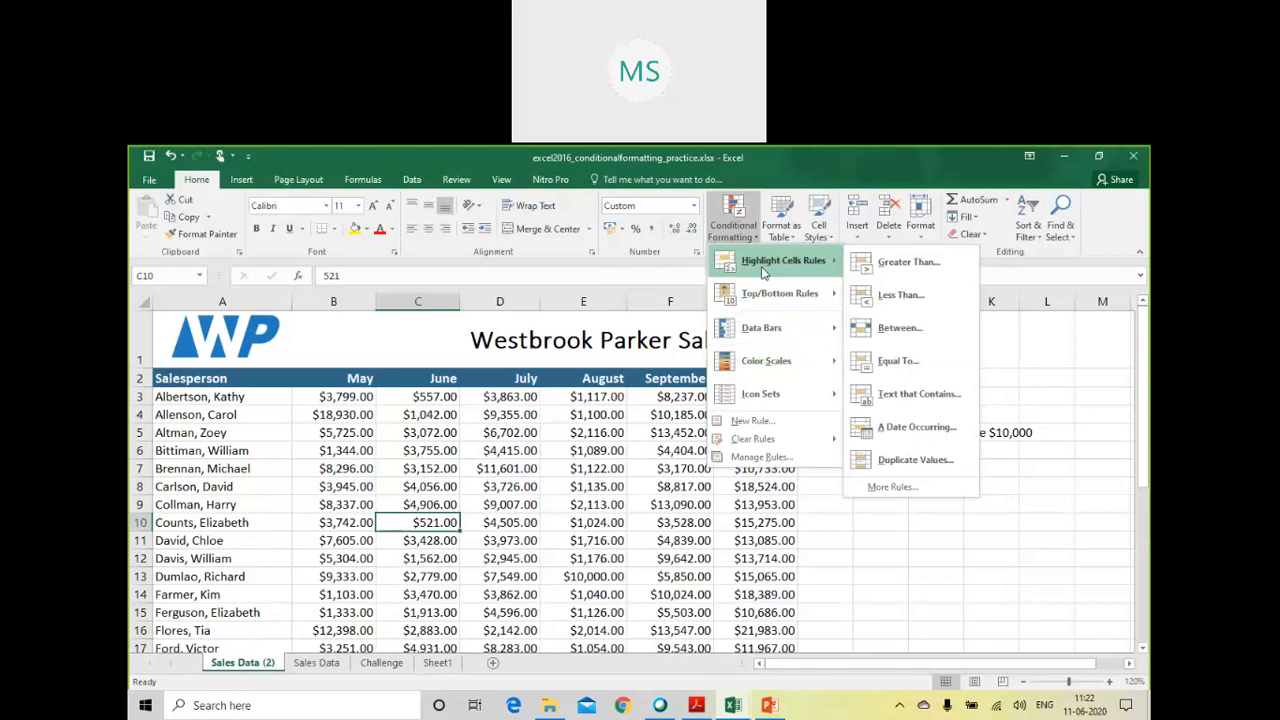
mouse_move(754, 293)
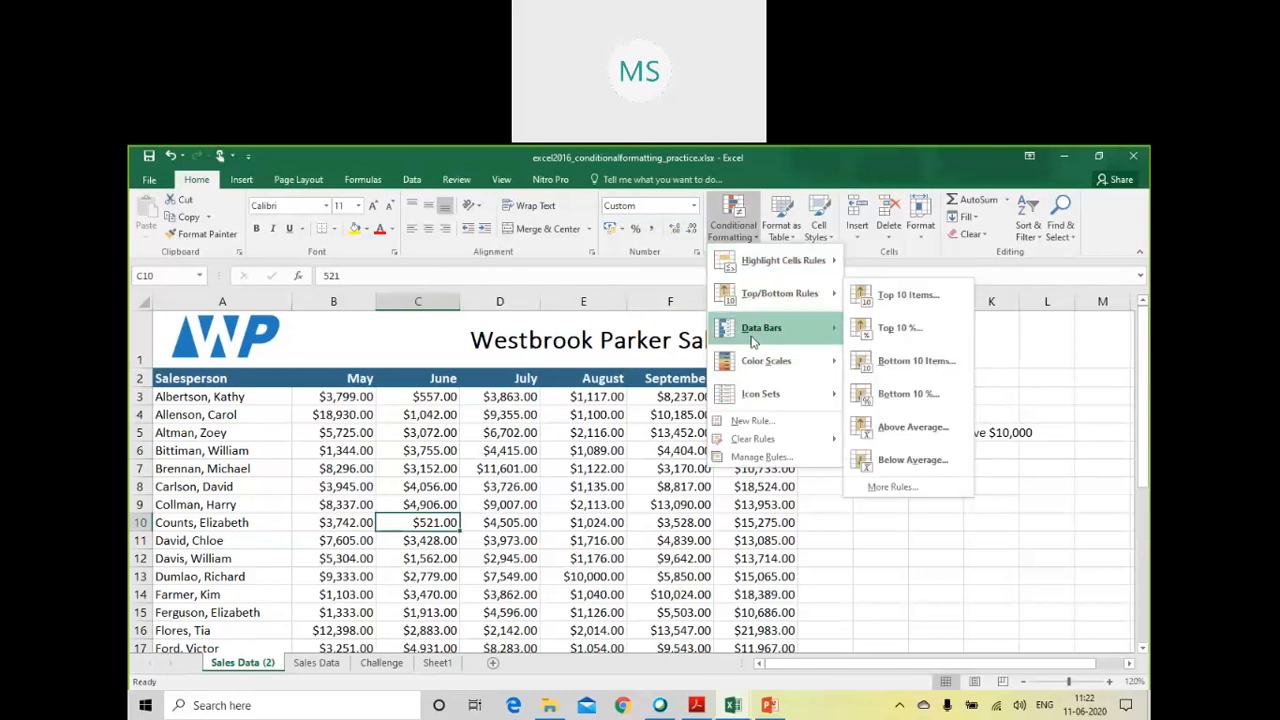
mouse_move(752, 400)
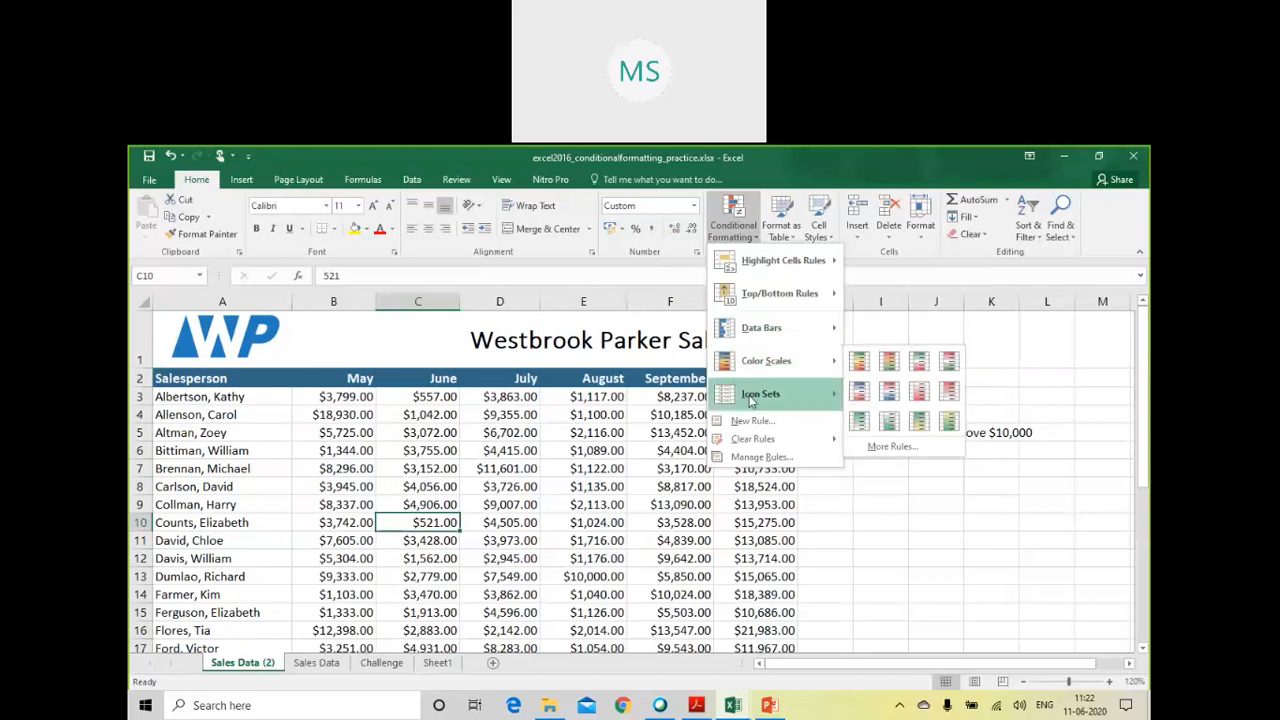
mouse_move(772, 318)
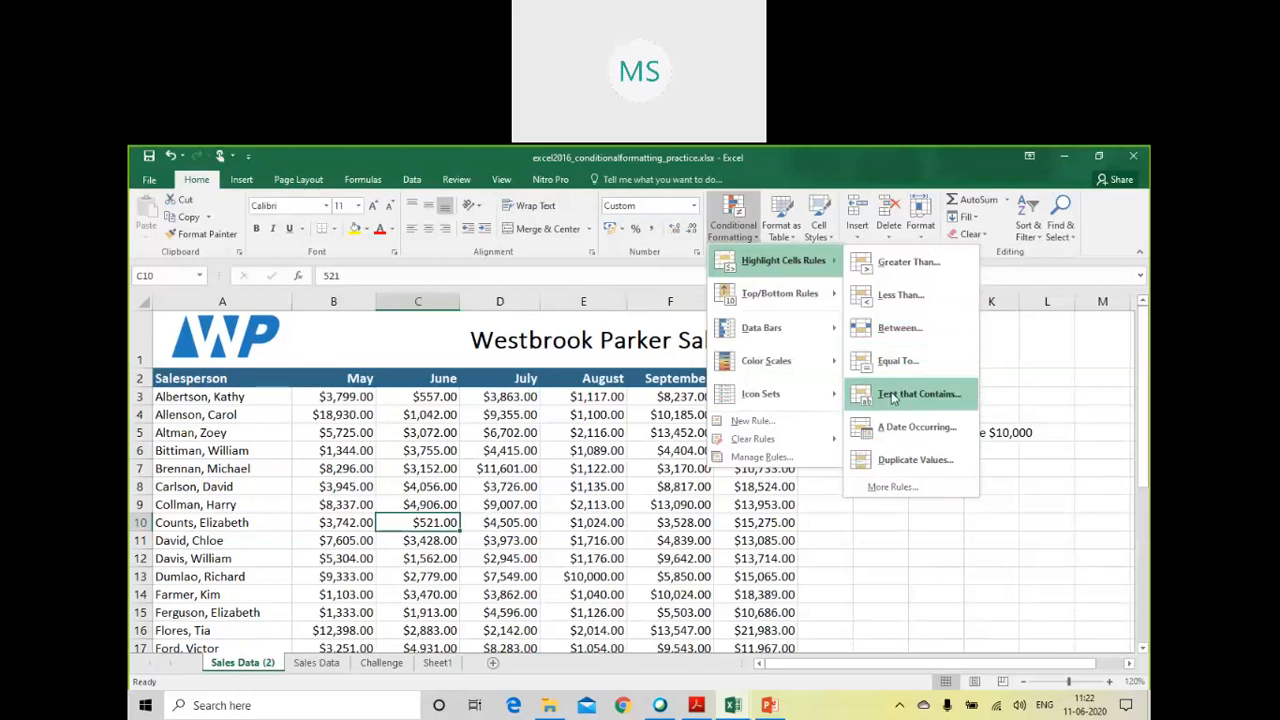
click(891, 488)
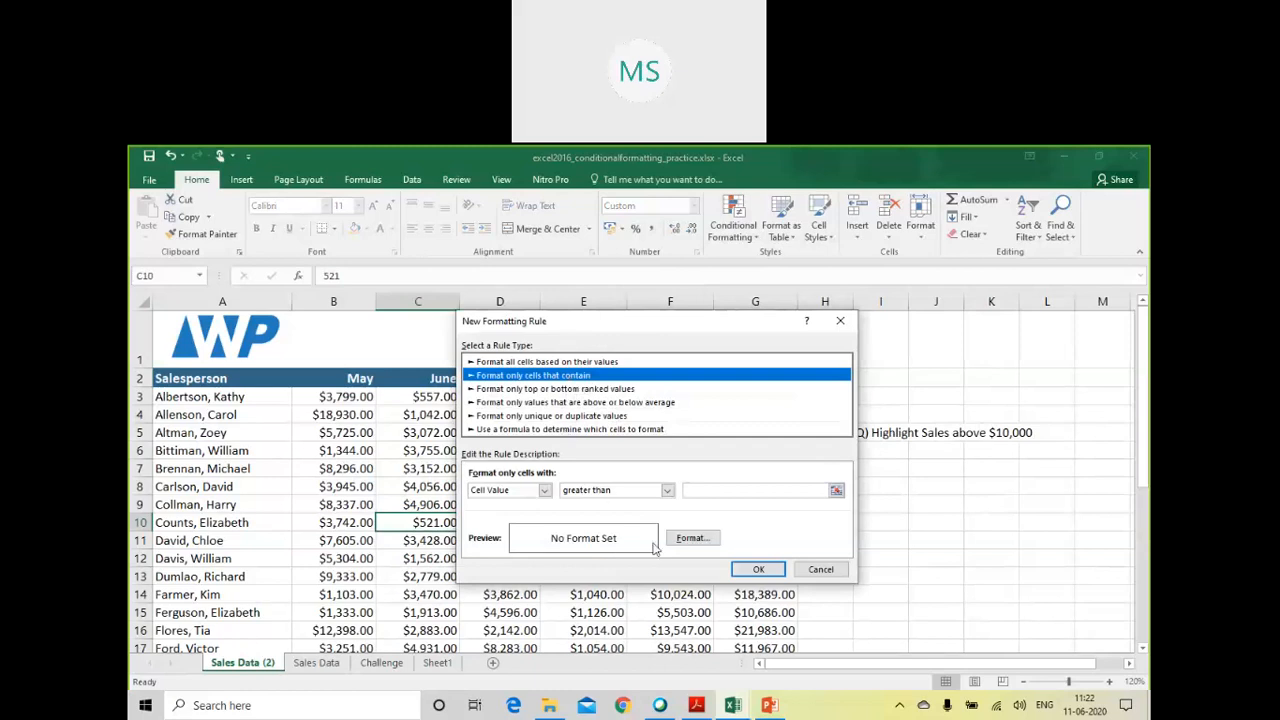
click(820, 569)
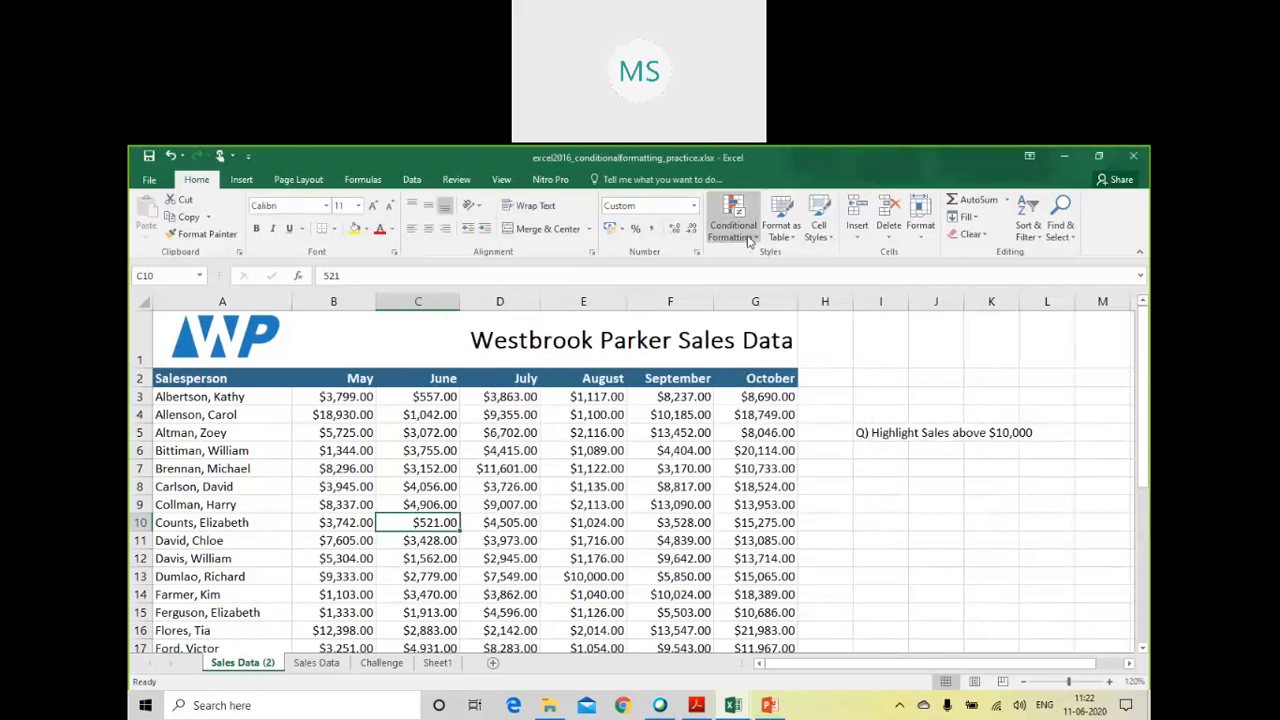
Step: Start a Less Than highlight rule for June cell C10 with 2000 as the limit
click(733, 220)
mouse_move(848, 265)
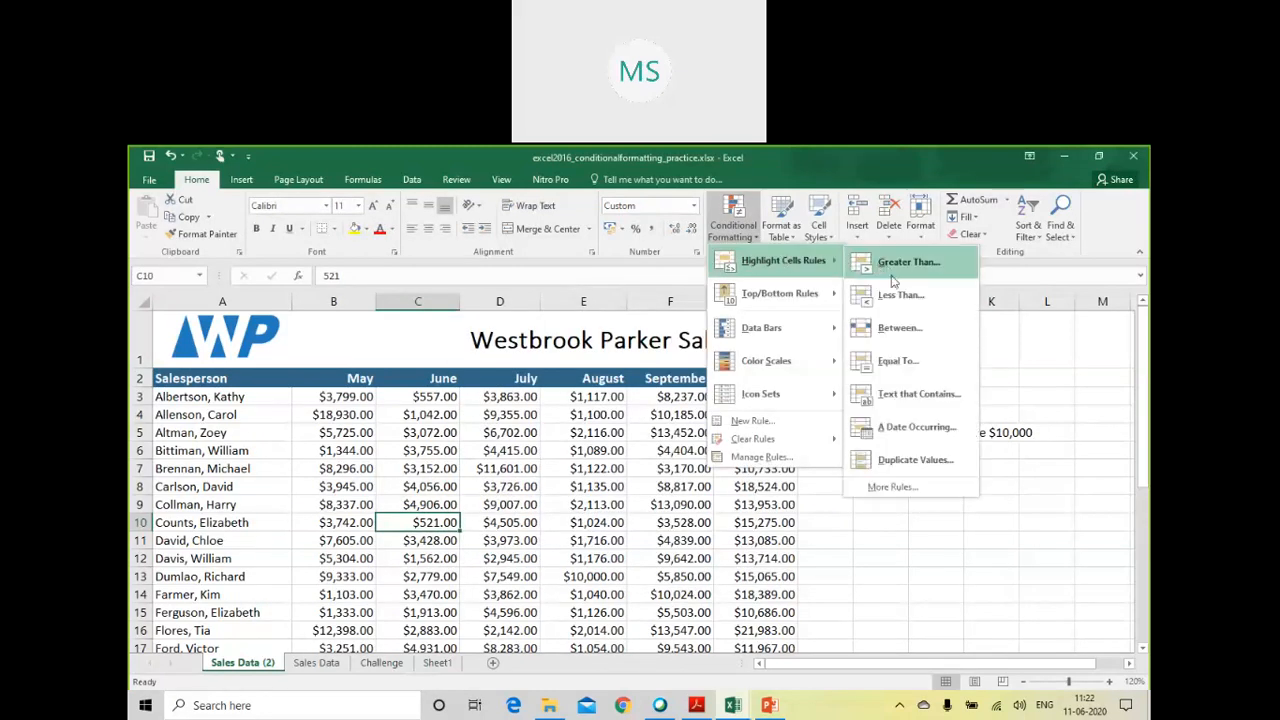
click(897, 296)
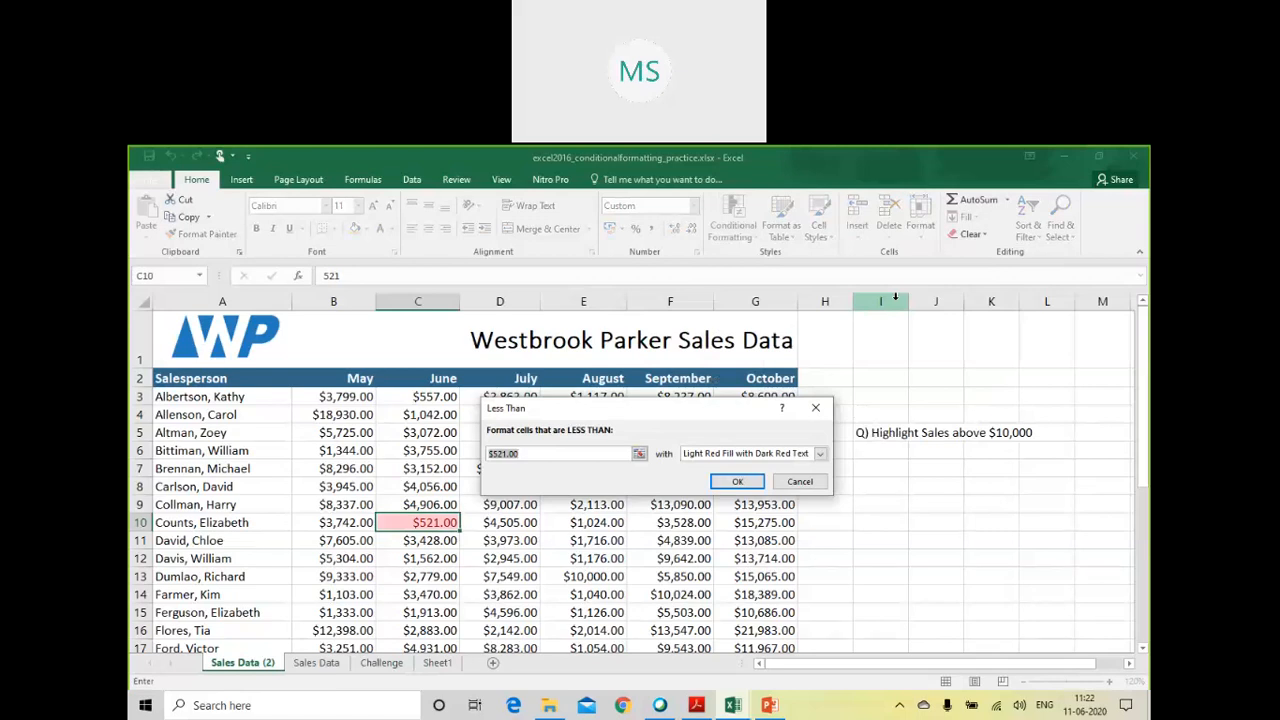
text(2000)
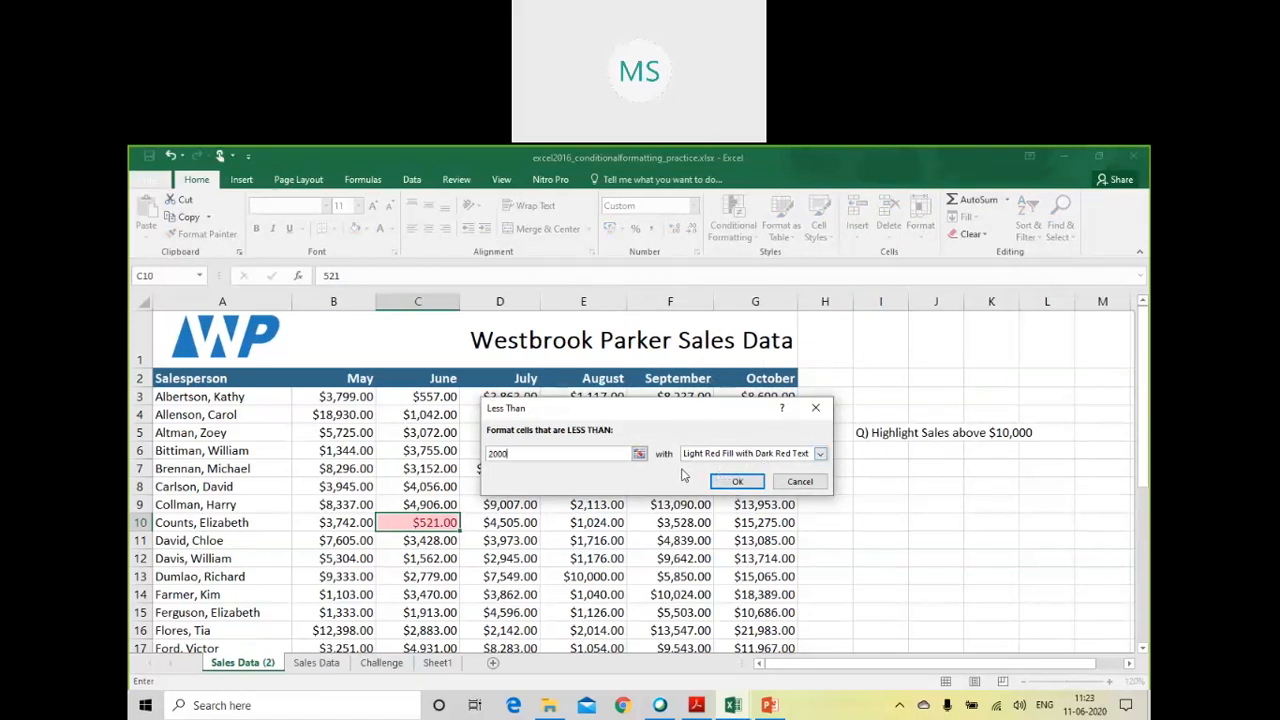
Step: Look through the Border, Fill, Font and Number options of the rule's custom format, then leave them without choosing any
click(756, 456)
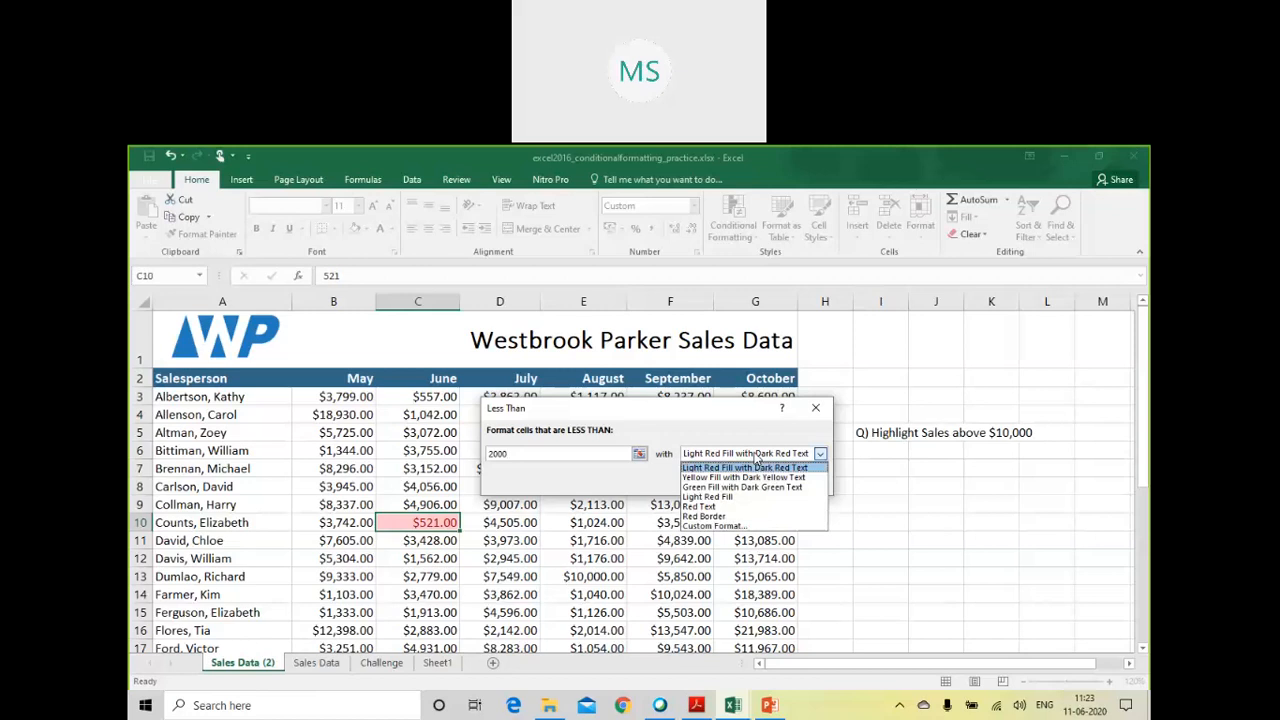
click(737, 526)
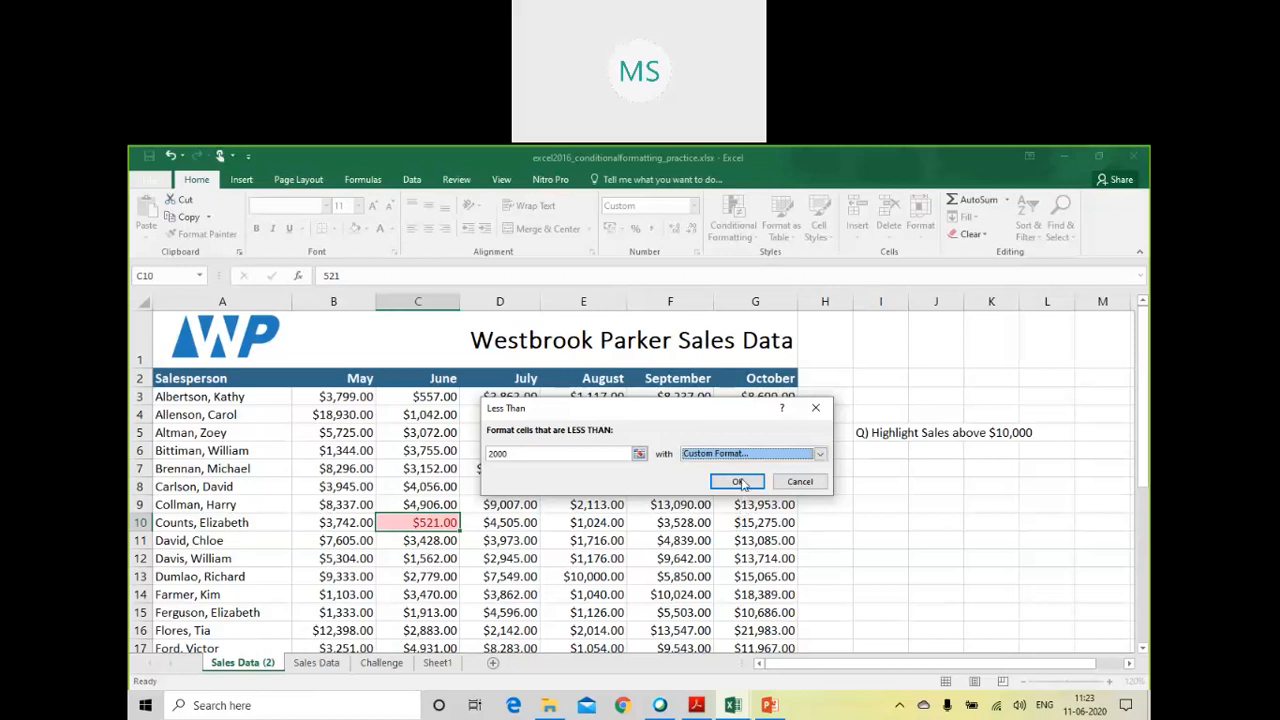
click(740, 482)
click(568, 270)
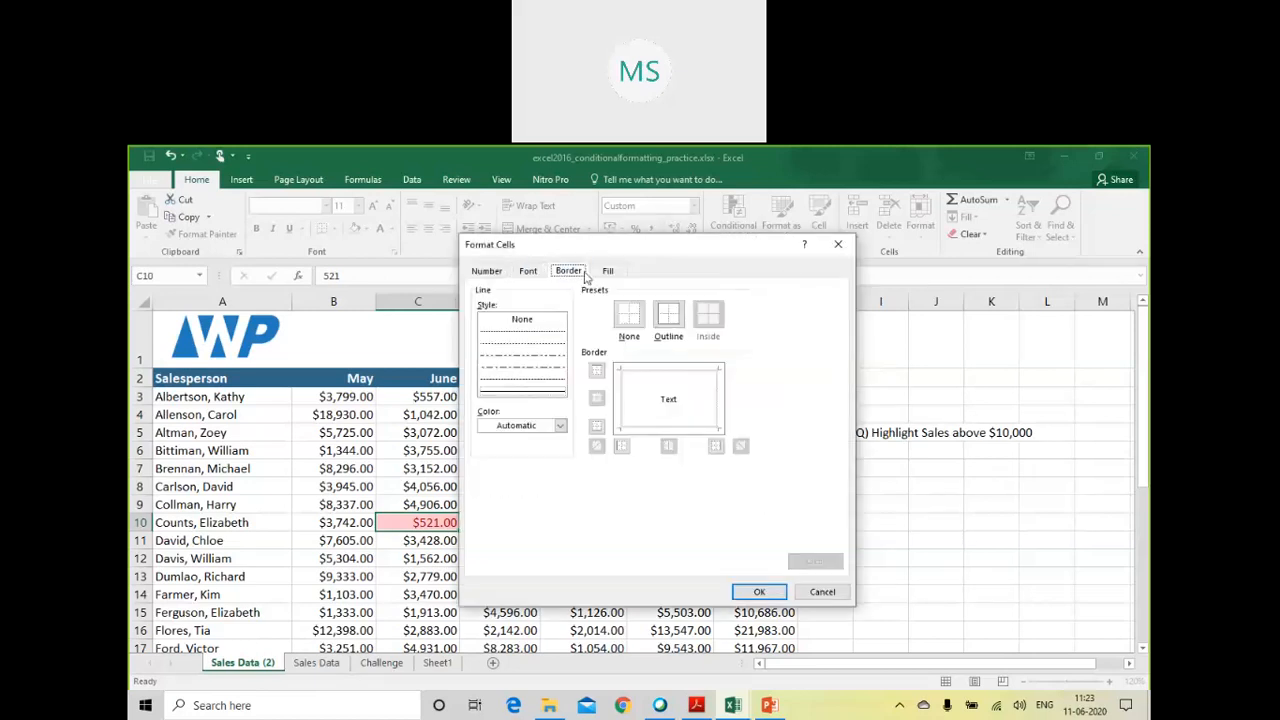
click(608, 270)
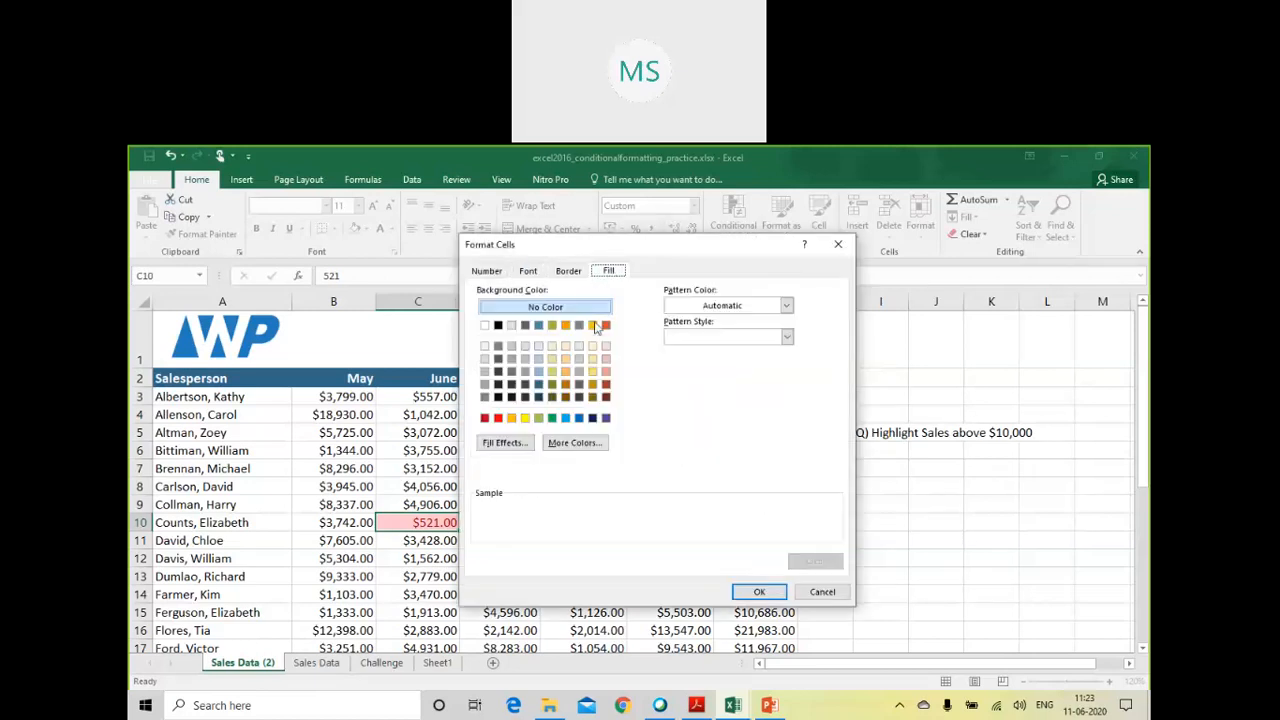
click(567, 272)
click(526, 272)
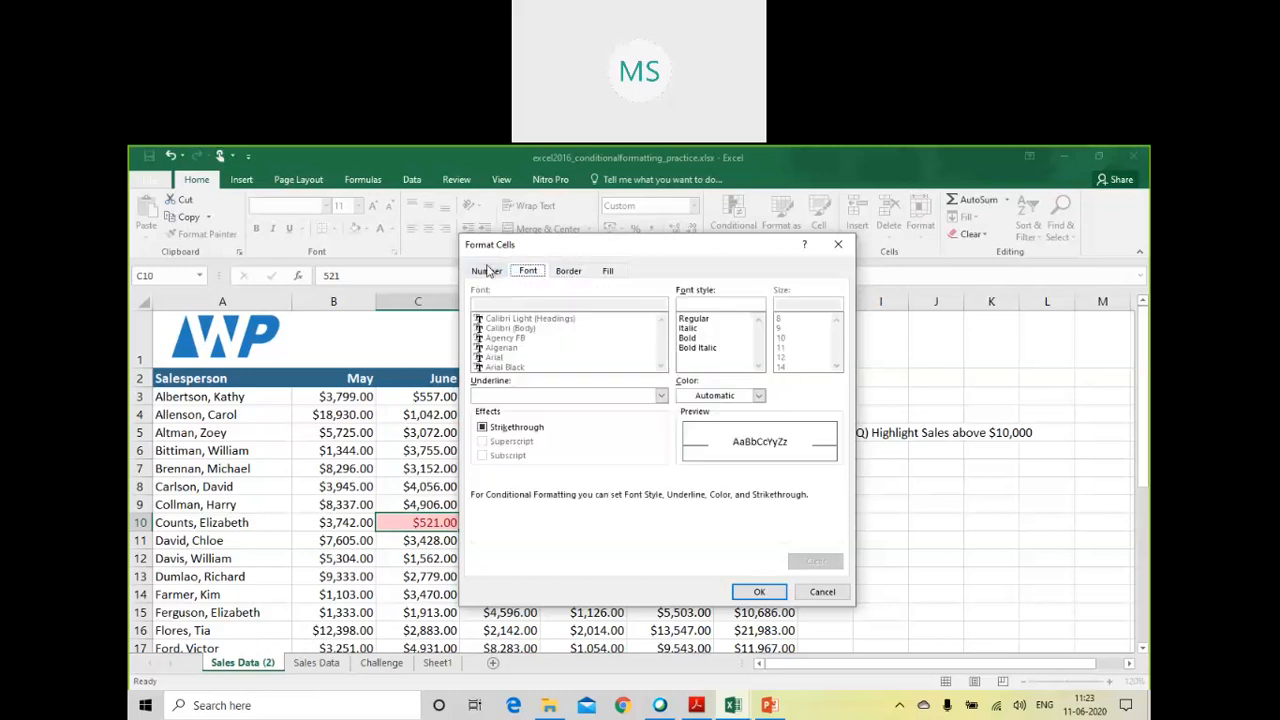
click(487, 271)
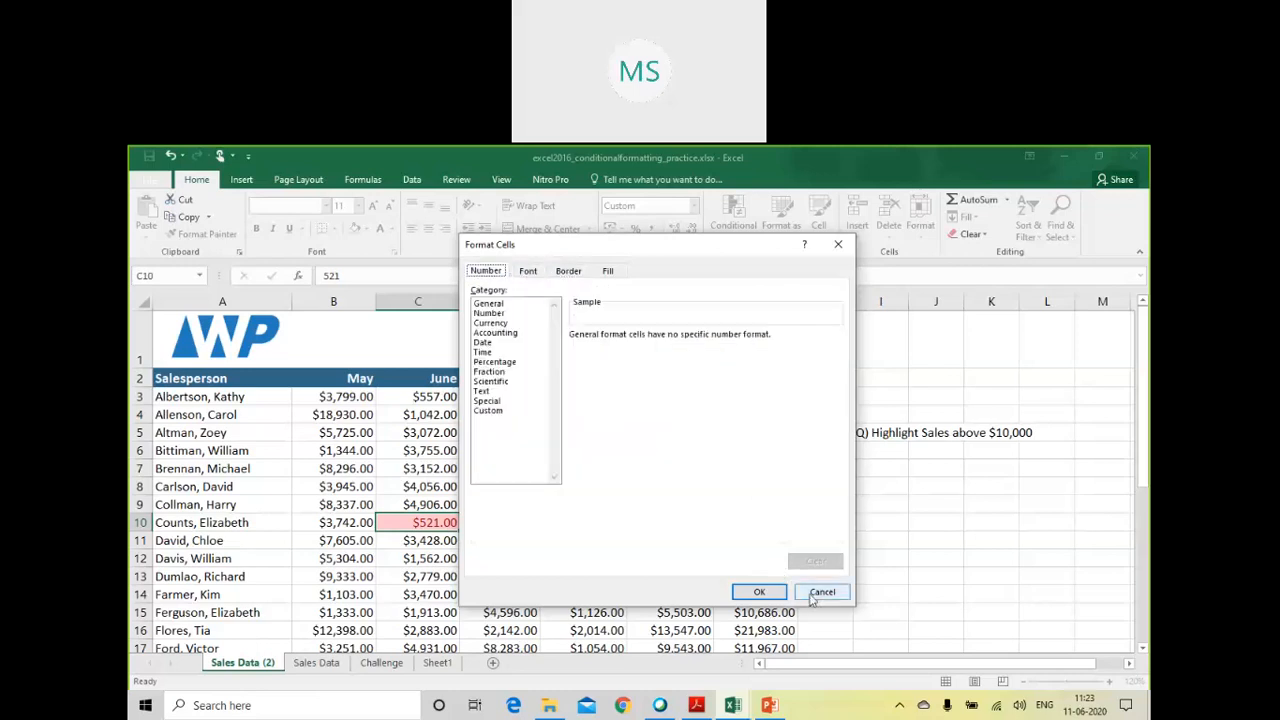
click(820, 592)
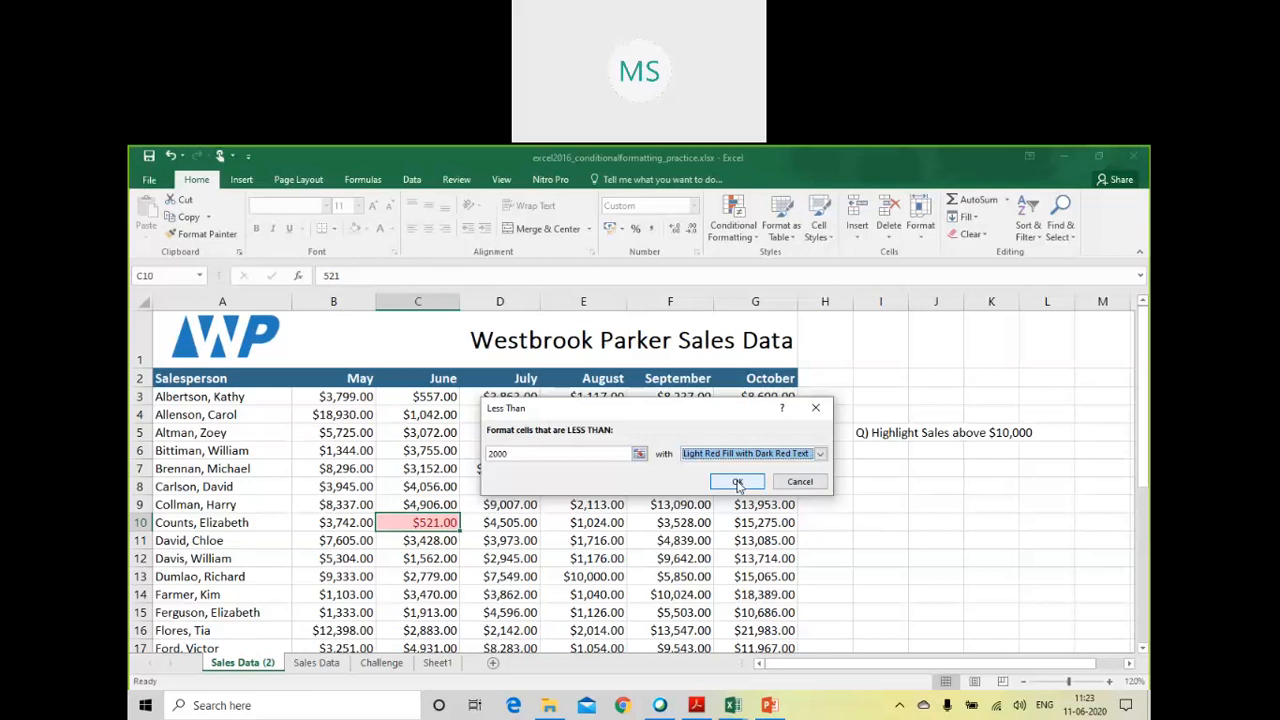
Step: Apply the less-than-2000 rule to cell C10 using Light Red Fill with Dark Red Text
click(738, 483)
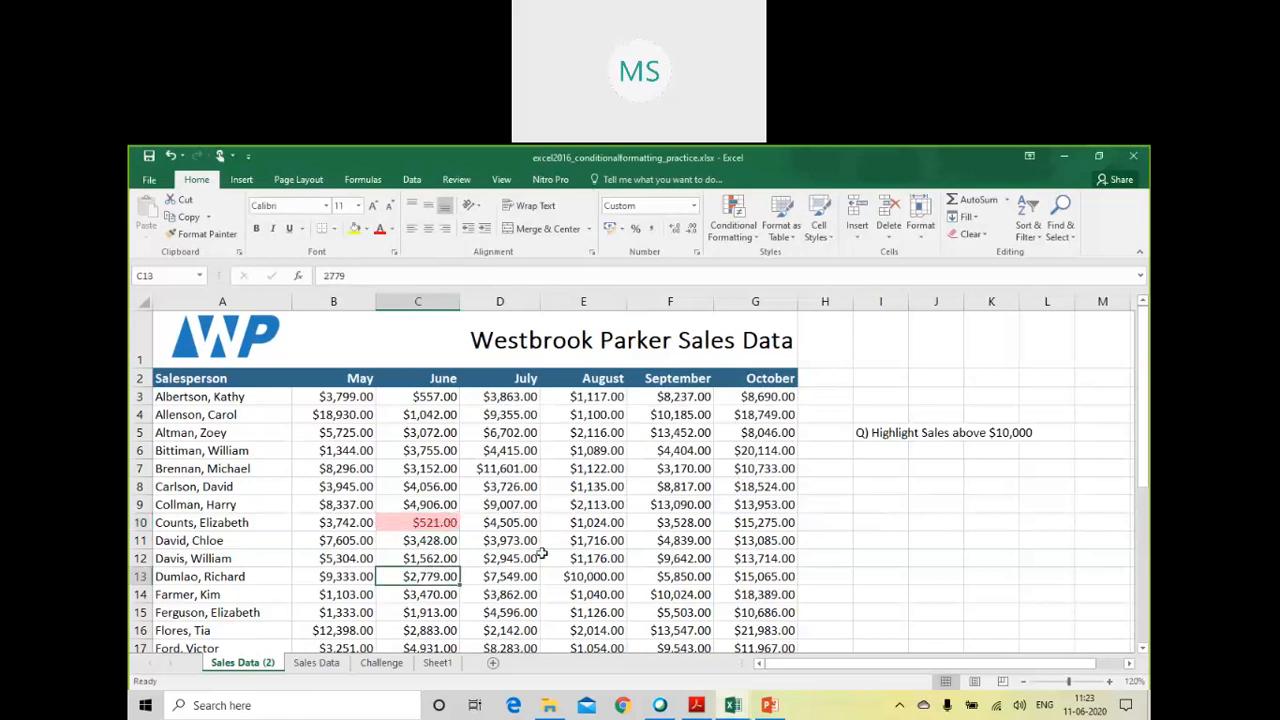
click(545, 541)
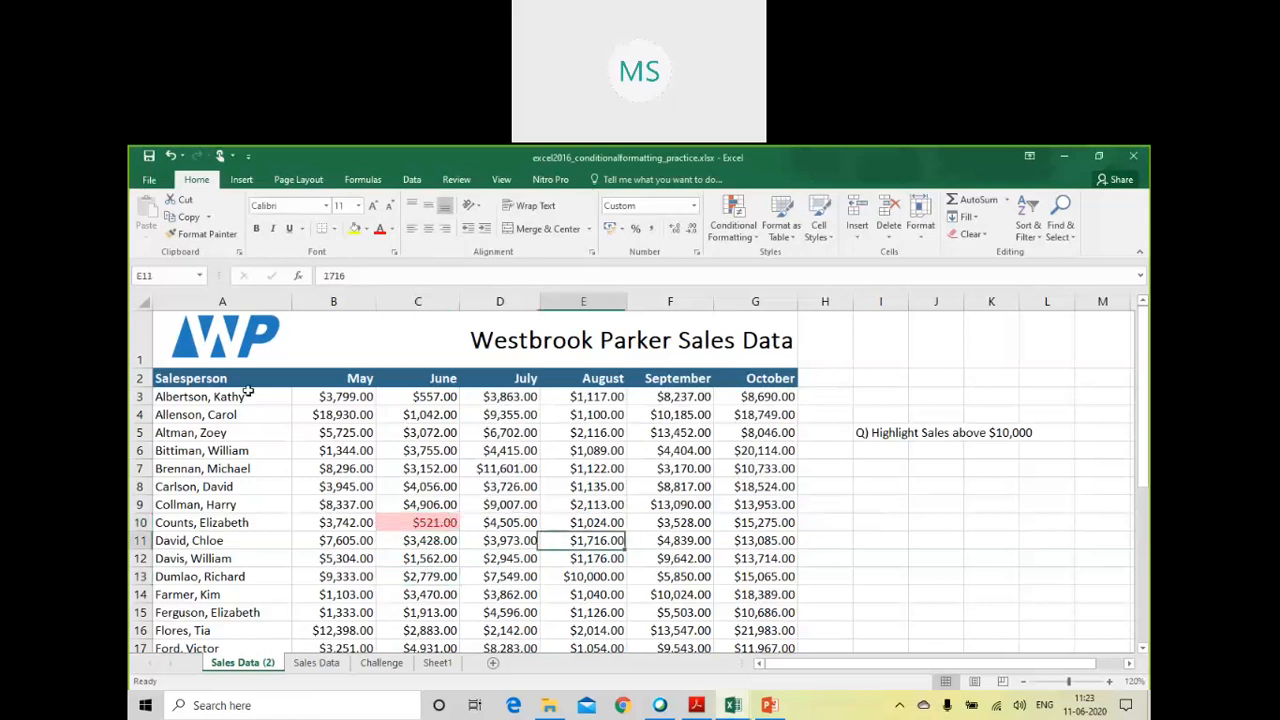
Step: Highlight values less than 2000 in the range A3:G20 using Light Red Fill with Dark Red Text
click(159, 377)
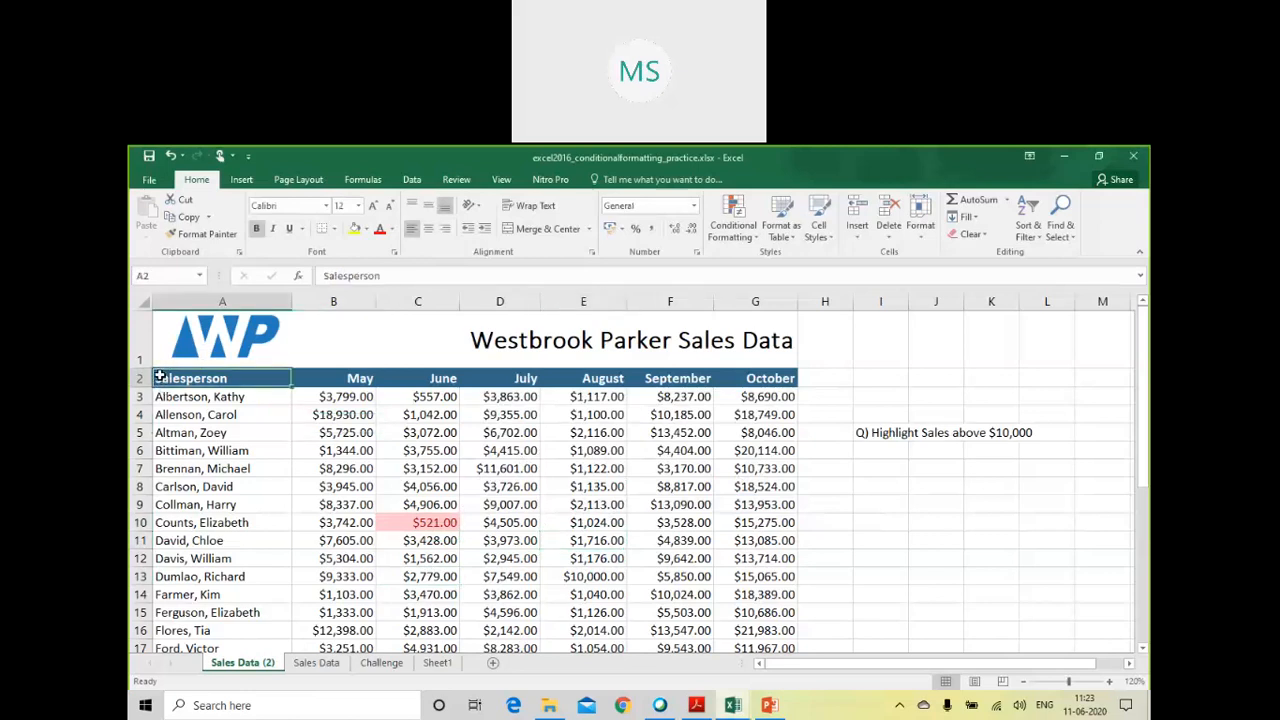
click(175, 397)
drag(300, 450, 740, 560)
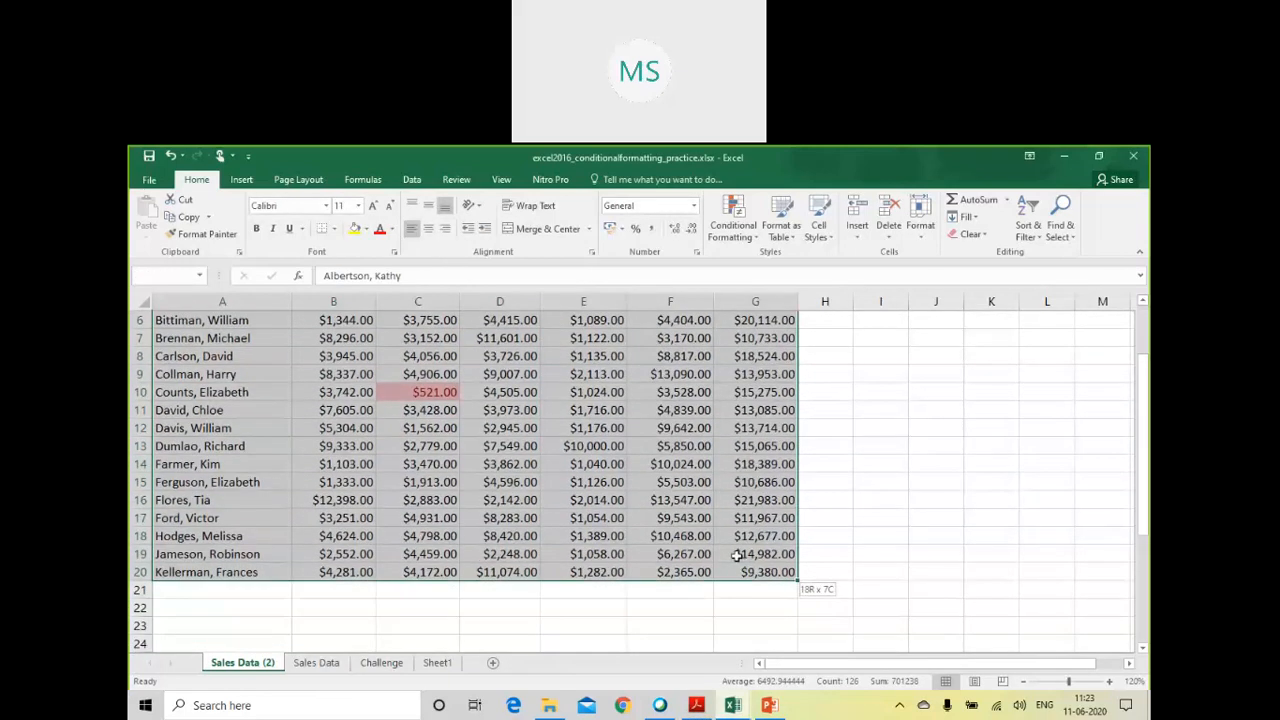
scroll(598, 464, up, 2)
scroll(598, 464, down, 2)
scroll(598, 464, up, 2)
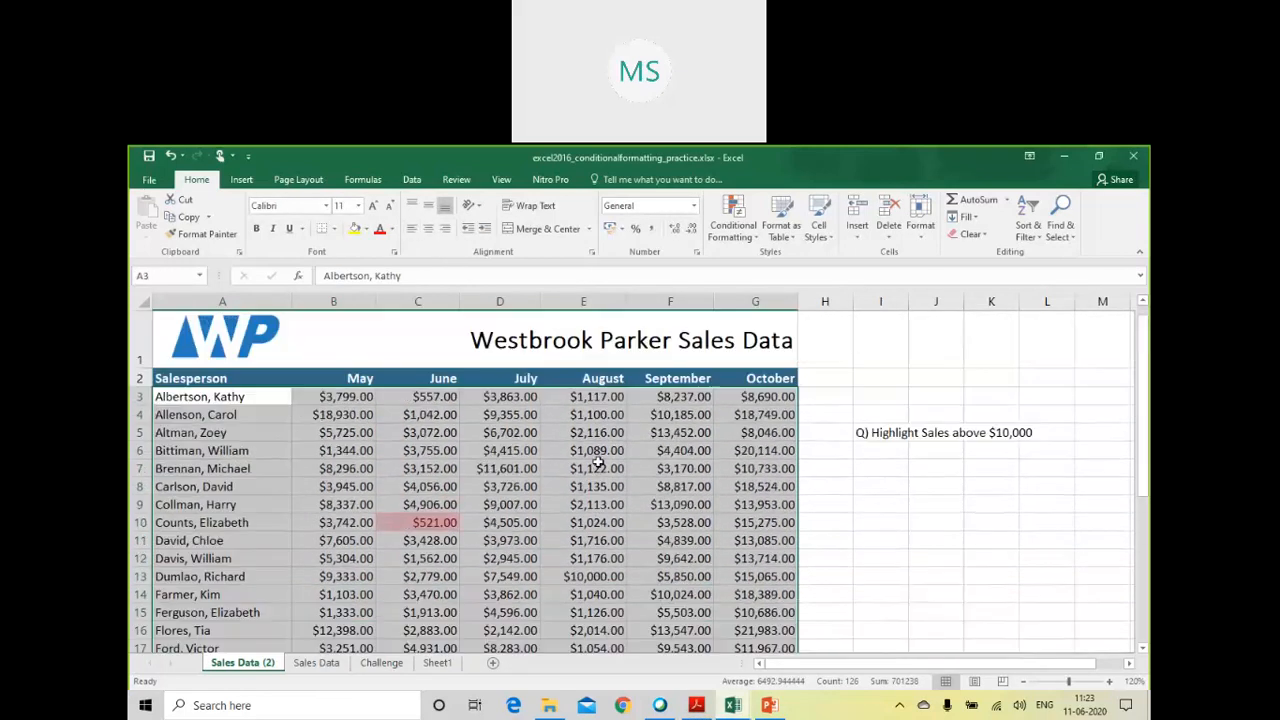
click(756, 250)
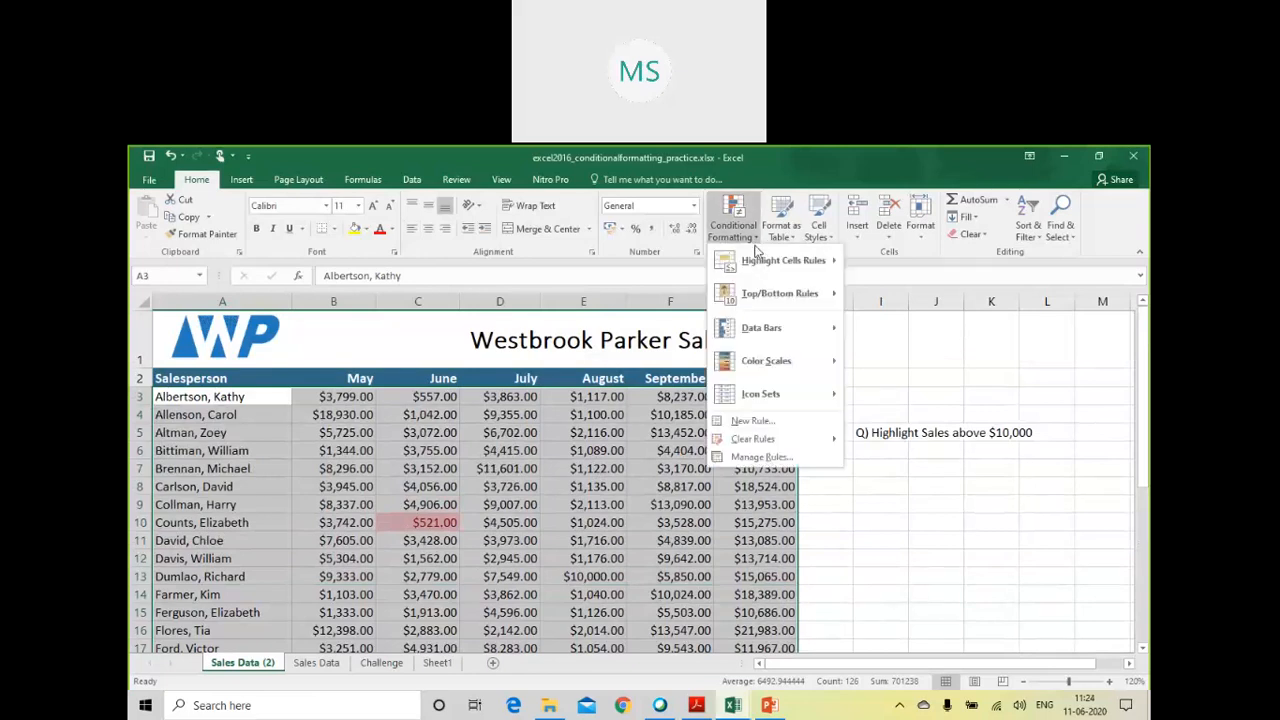
mouse_move(880, 258)
click(912, 298)
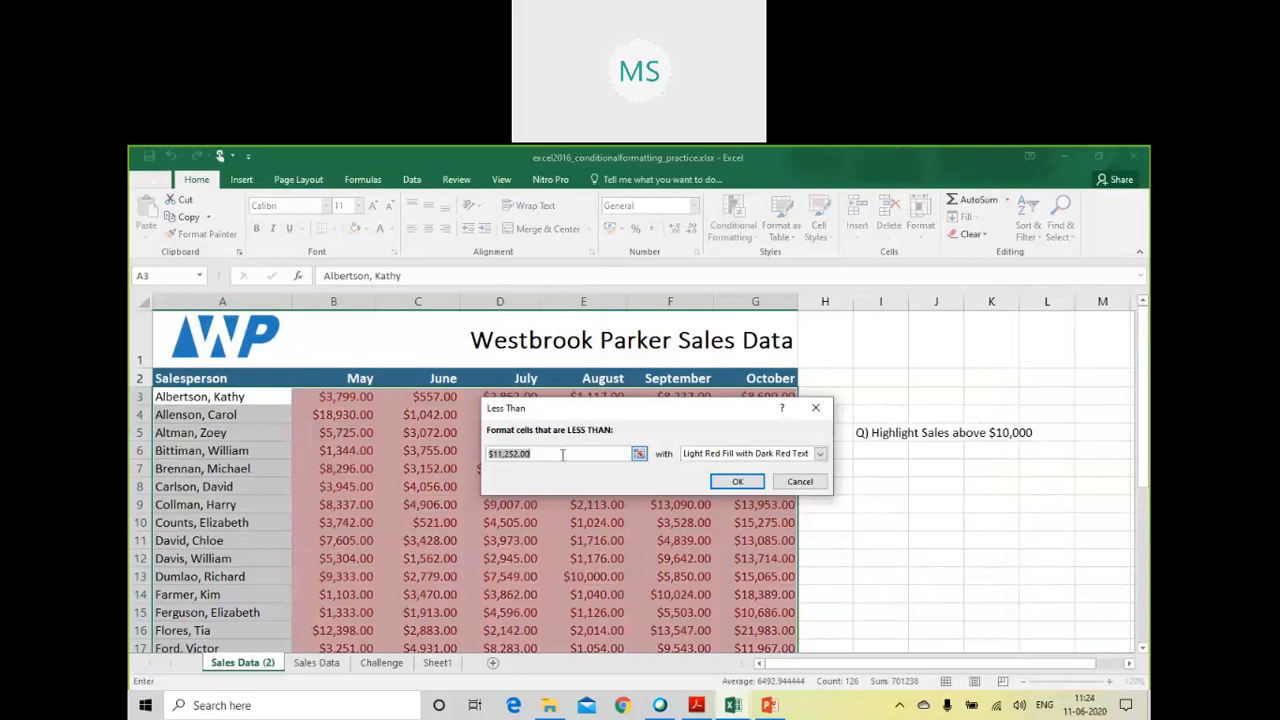
text(2000)
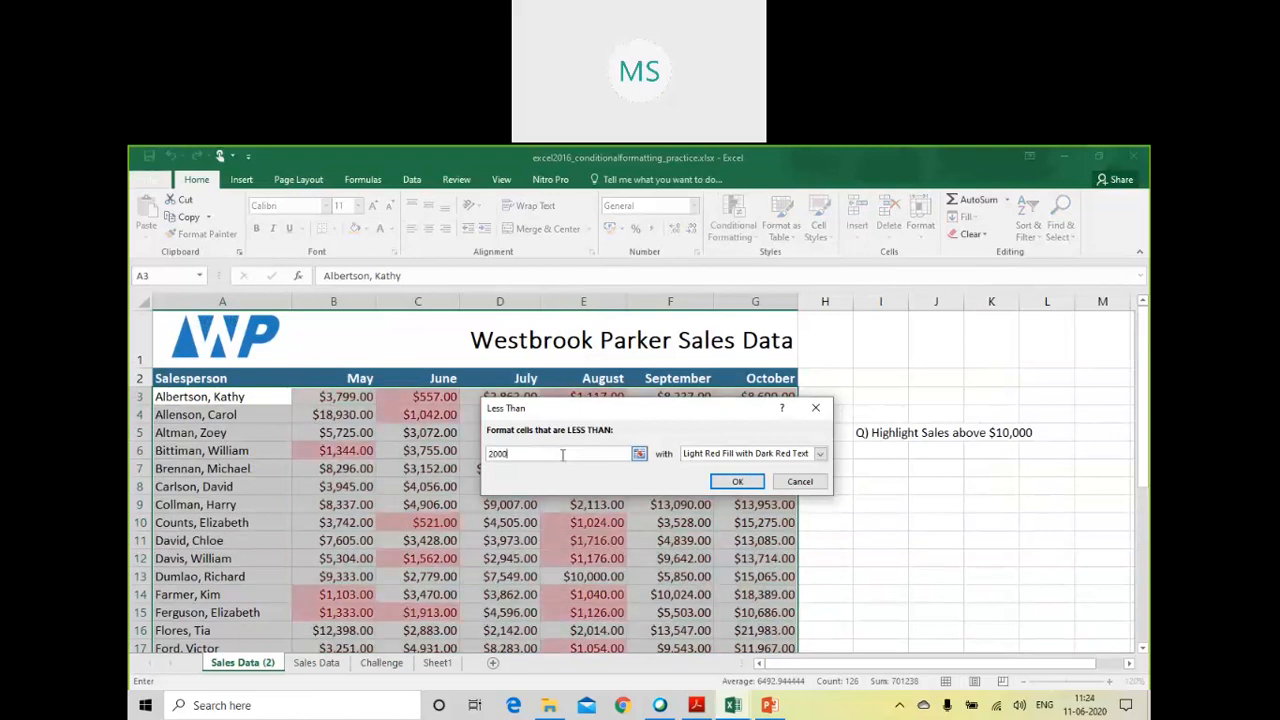
click(737, 481)
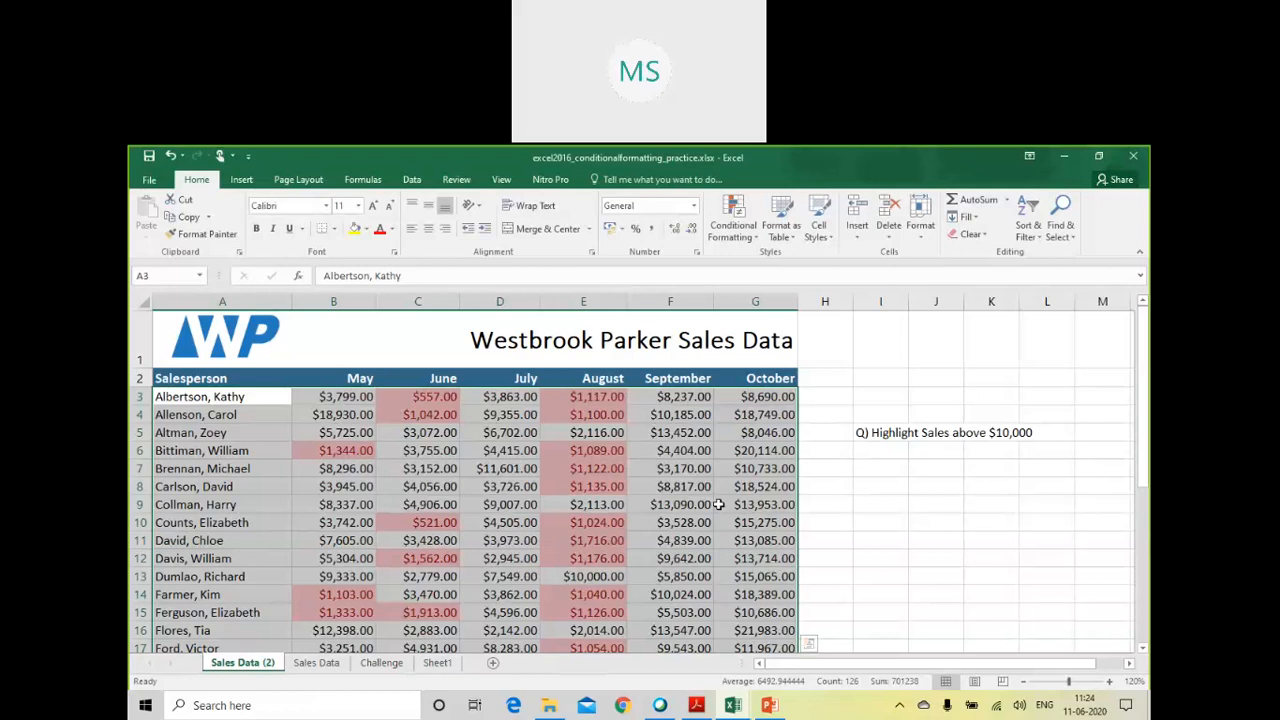
Step: Add a Greater Than 10000 highlight rule to A3:G20 using Green Fill with Dark Green Text
scroll(718, 504, down, 1)
scroll(718, 504, up, 1)
click(735, 230)
mouse_move(767, 265)
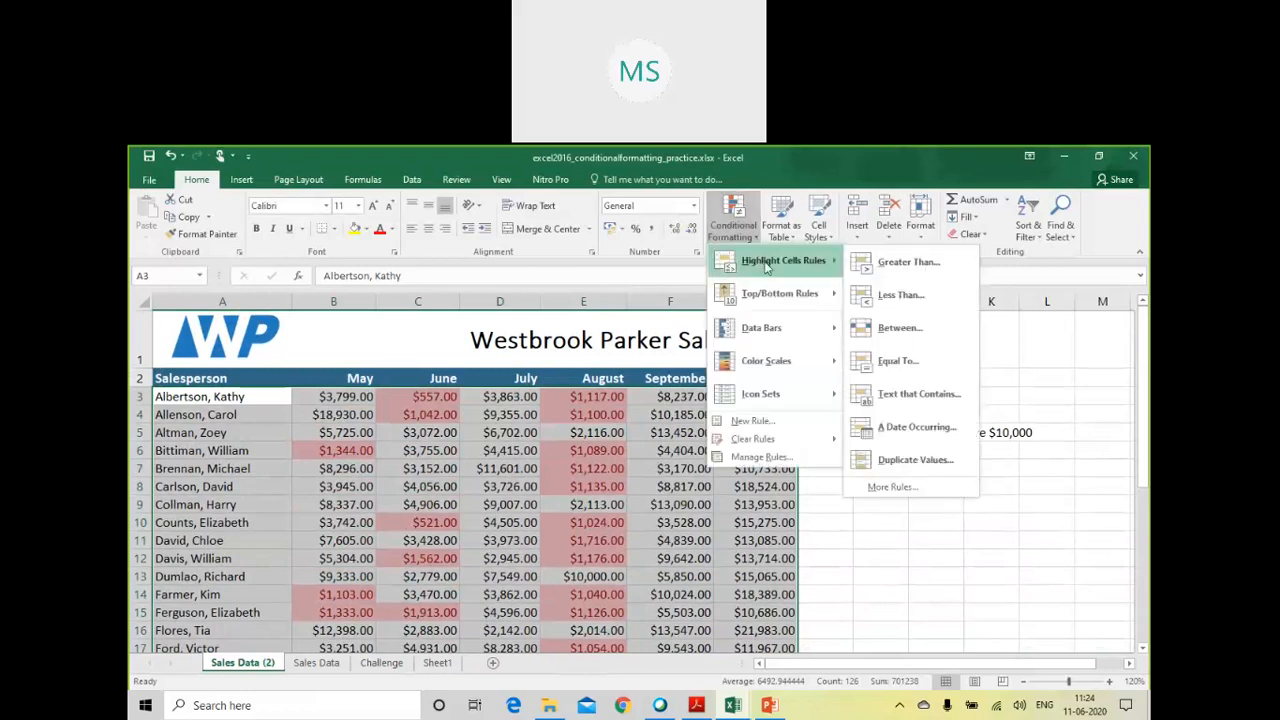
click(894, 262)
text(10)
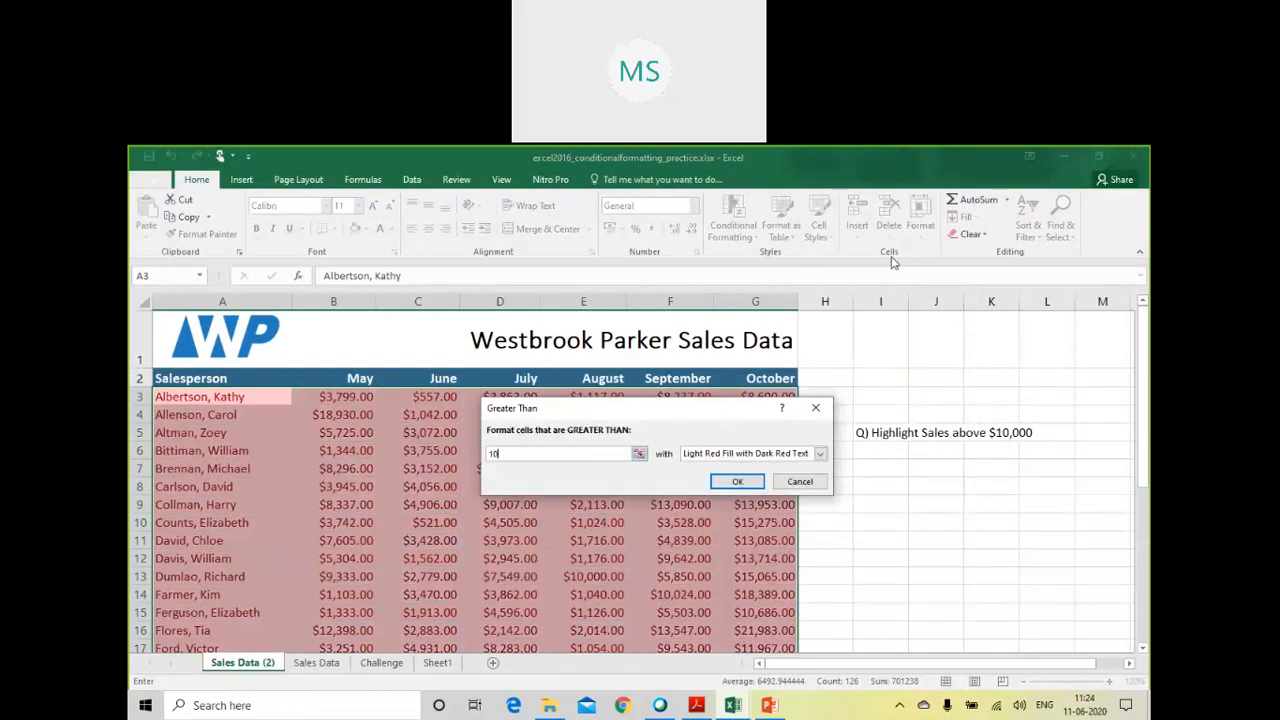
text(000)
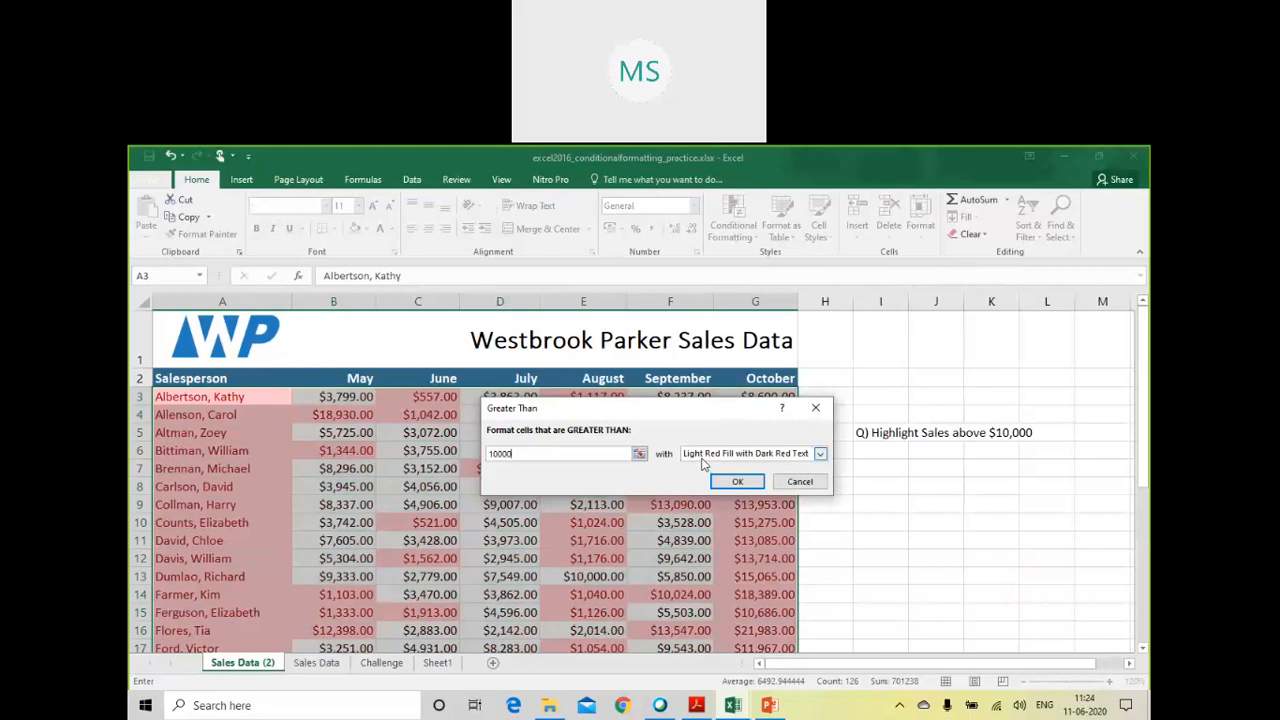
click(820, 454)
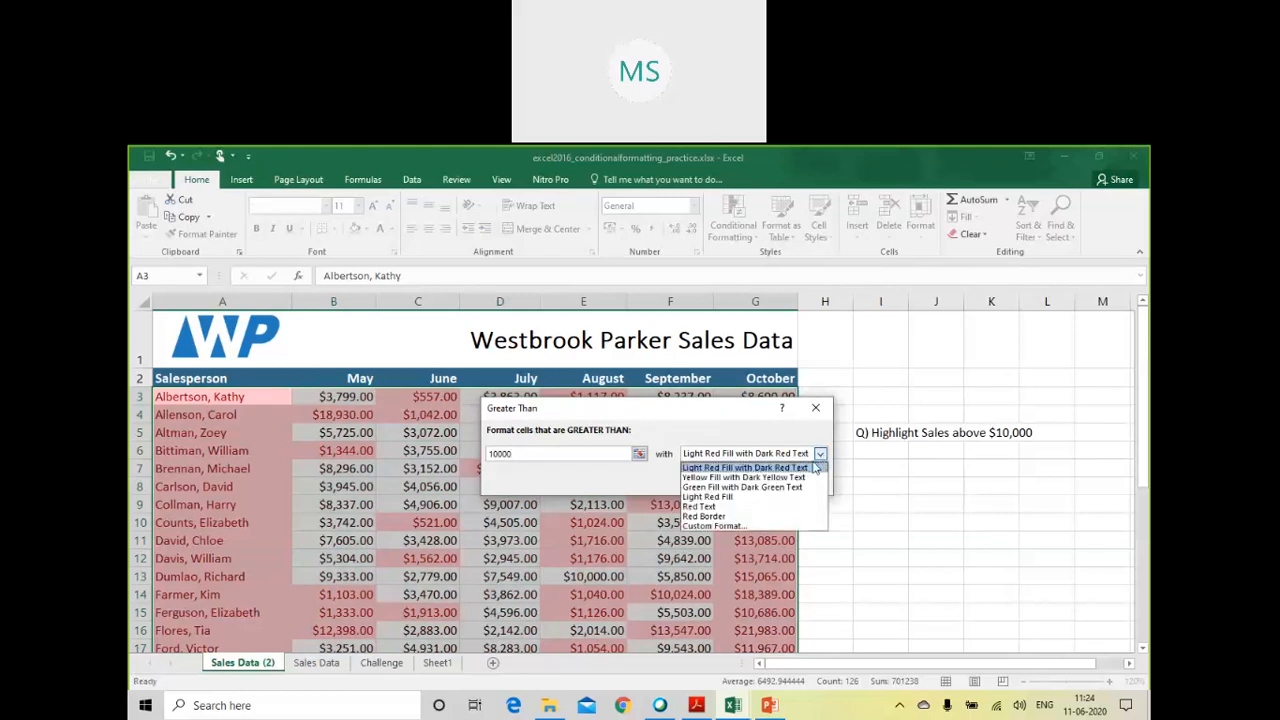
click(737, 487)
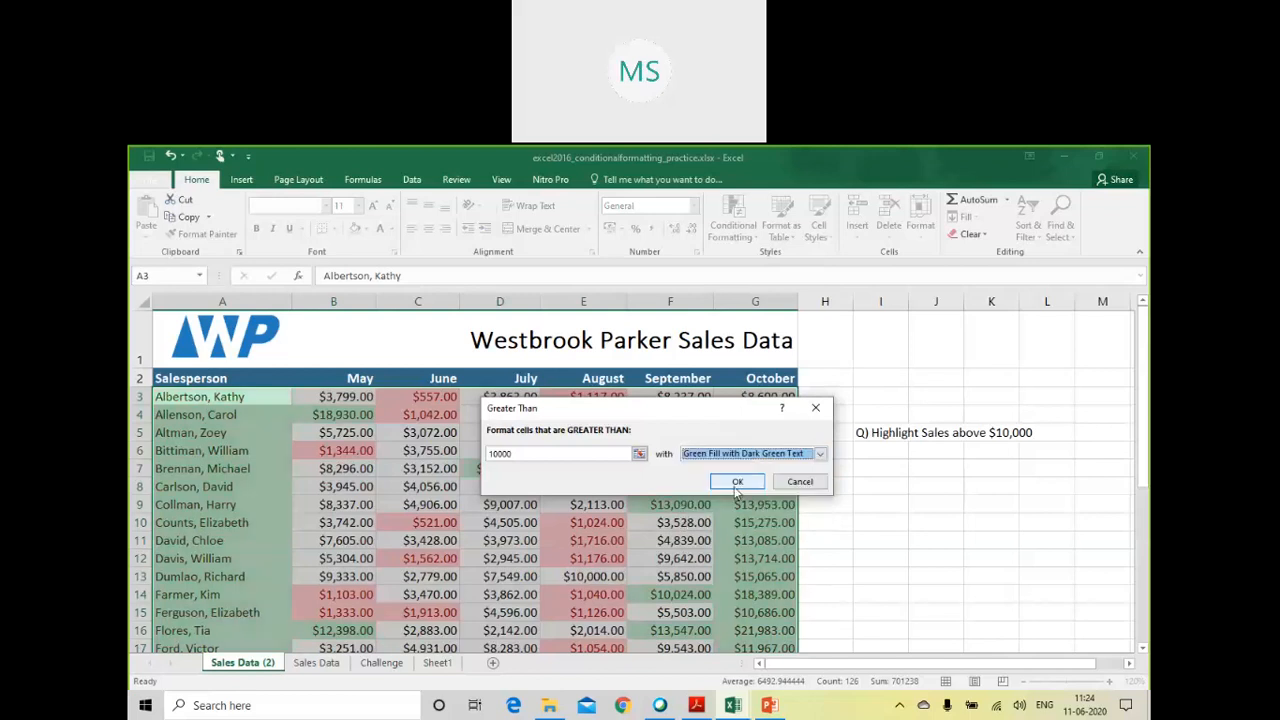
click(736, 482)
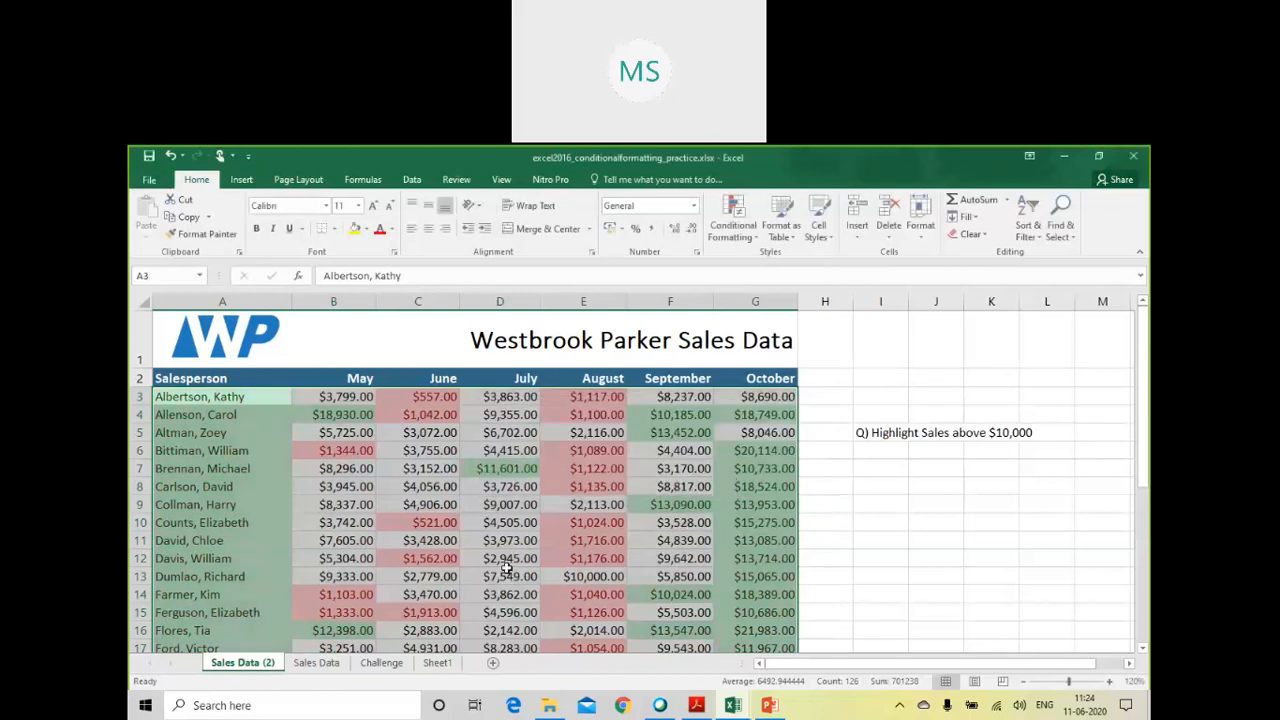
click(505, 574)
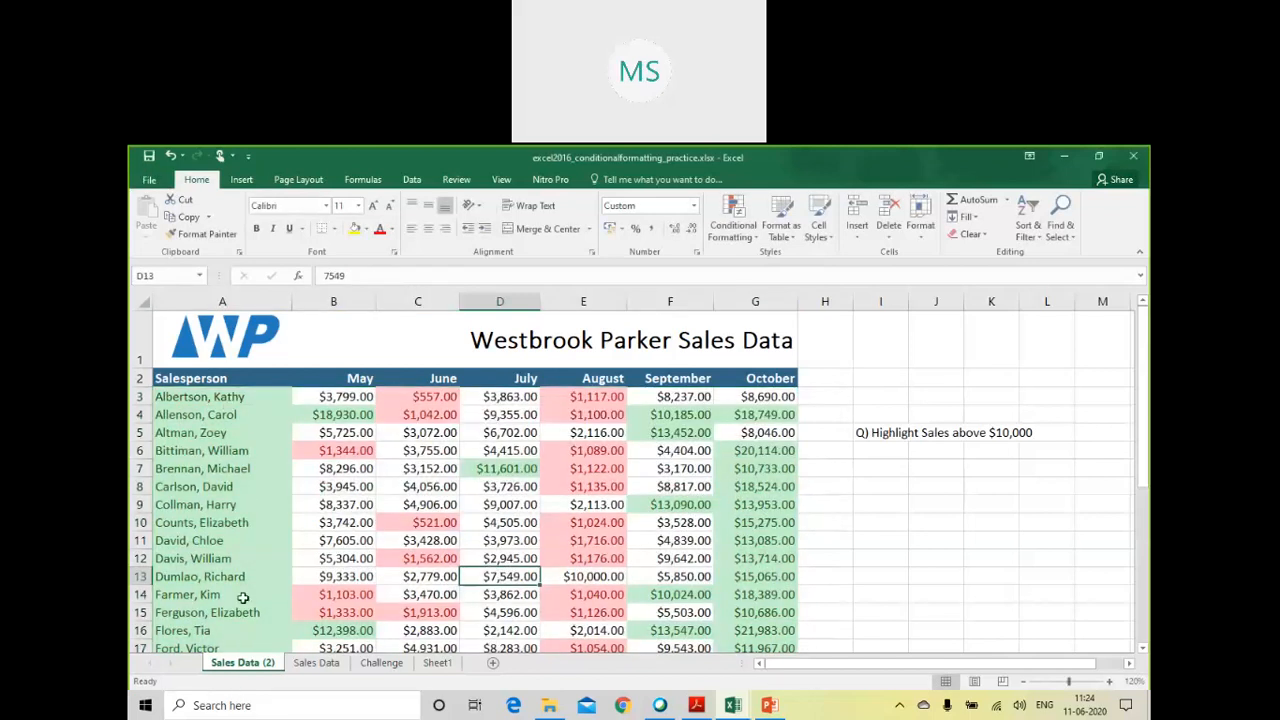
Step: Apply a Between highlight rule to July cell D11 for values from 2000 to 10000, using Yellow Fill with Dark Yellow Text
scroll(241, 581, down, 5)
scroll(241, 581, up, 2)
scroll(241, 581, up, 2)
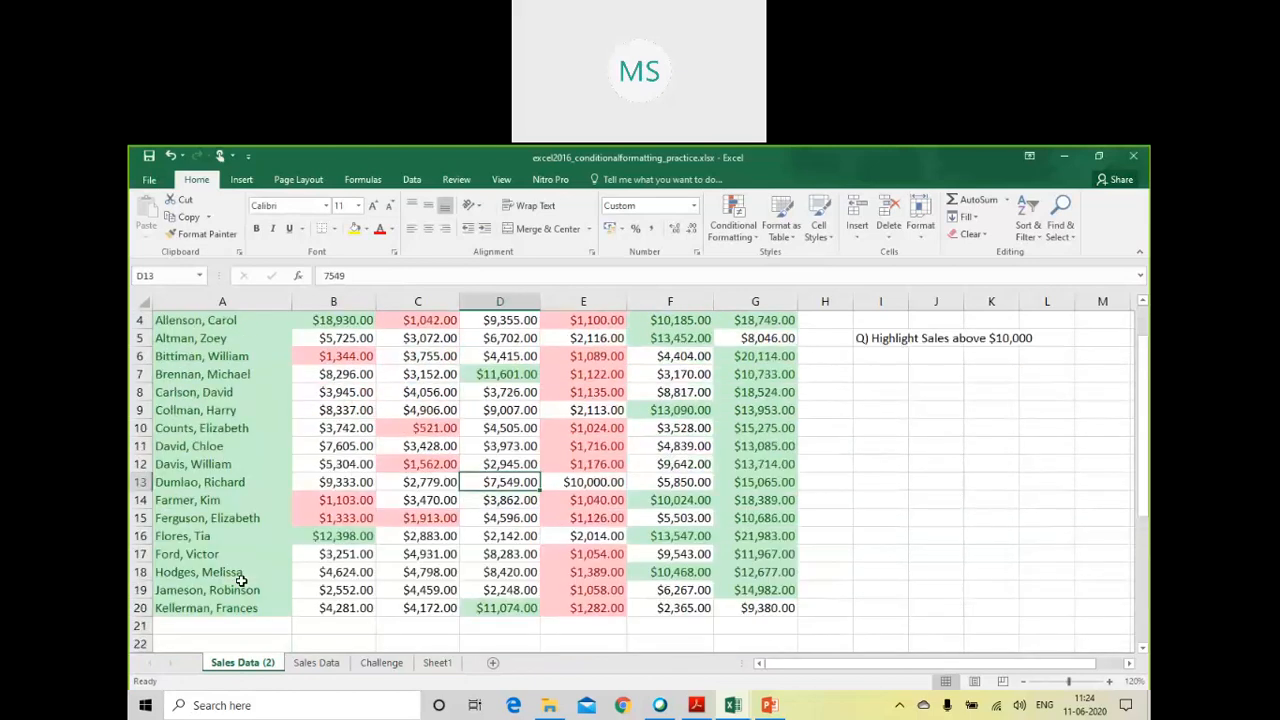
scroll(370, 527, up, 1)
click(509, 537)
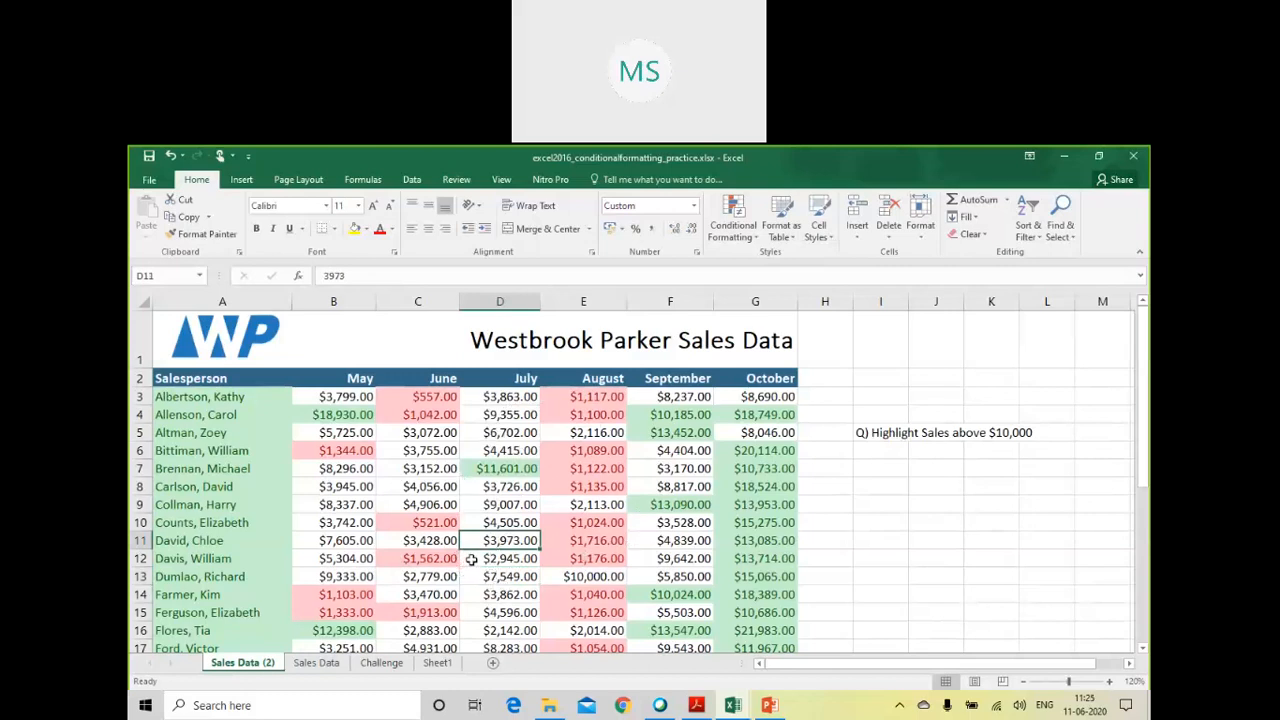
click(759, 243)
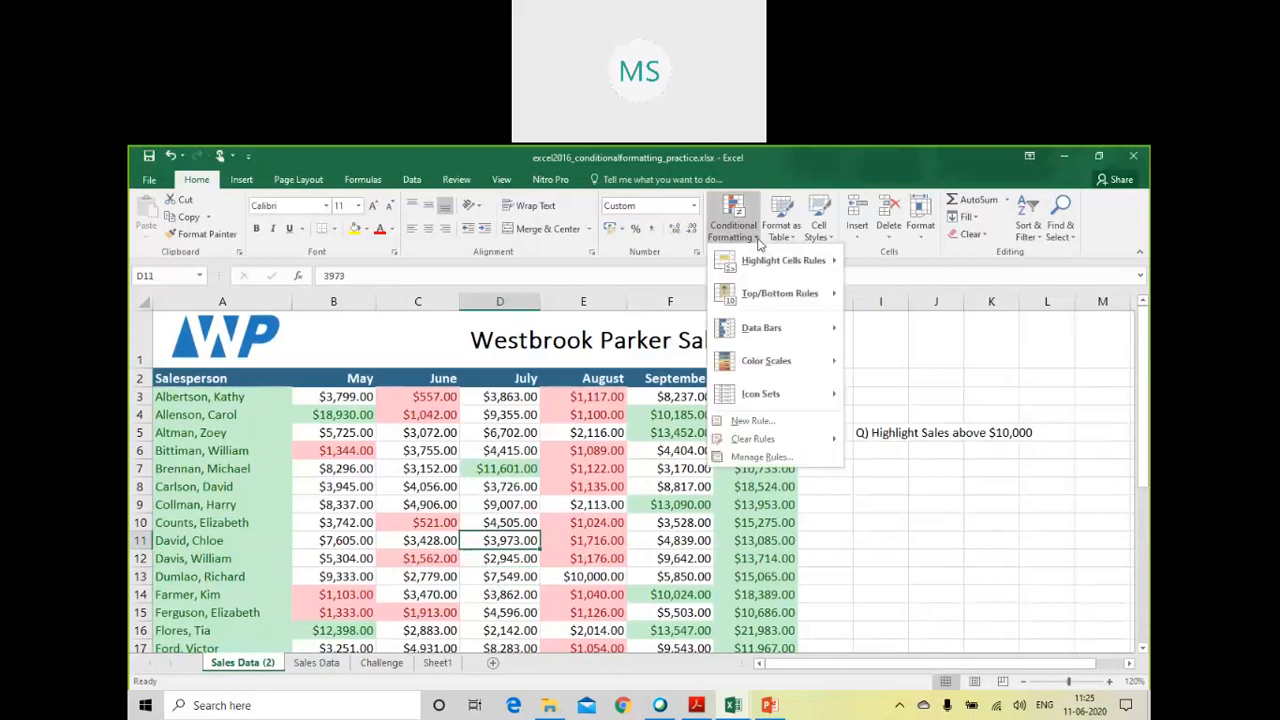
mouse_move(766, 262)
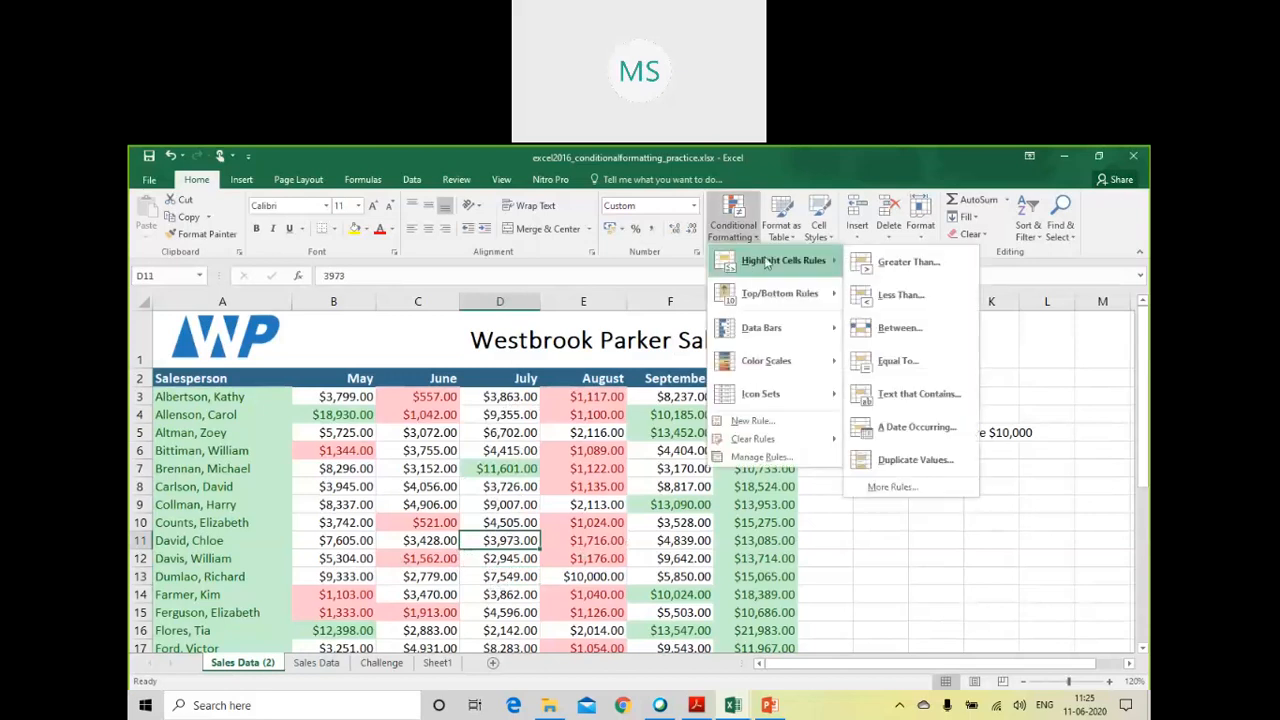
click(886, 330)
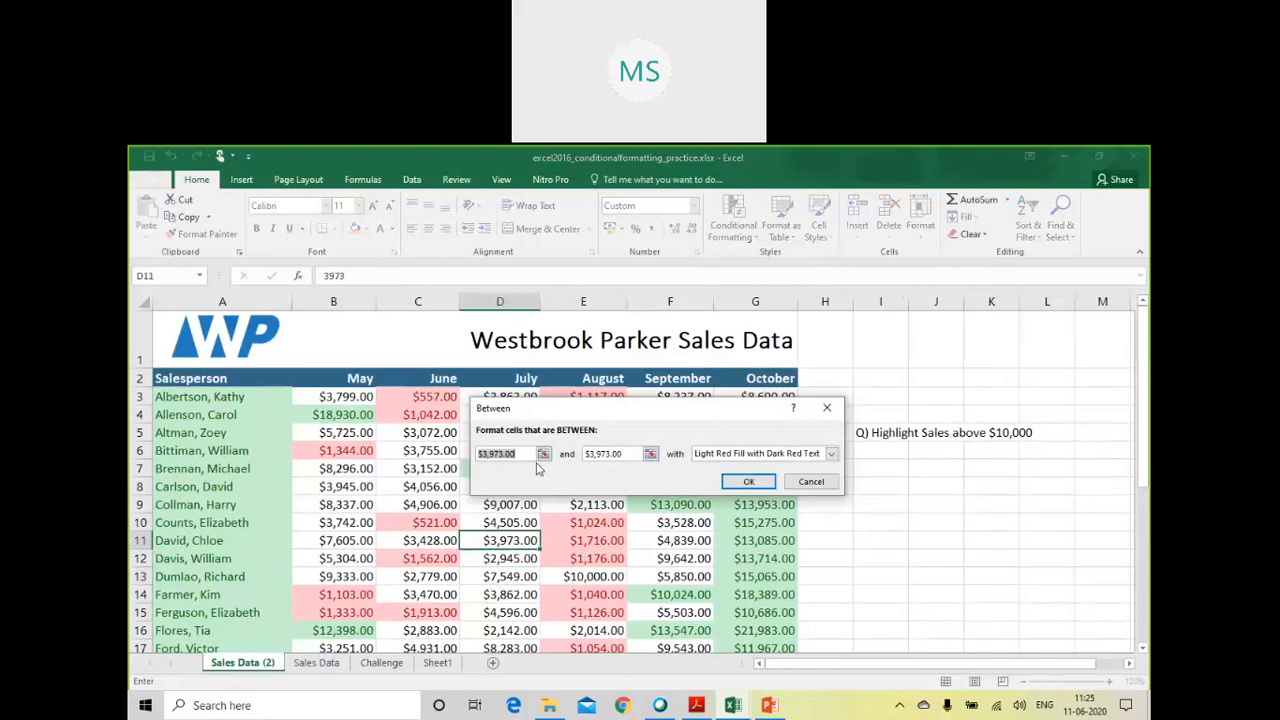
text(2000)
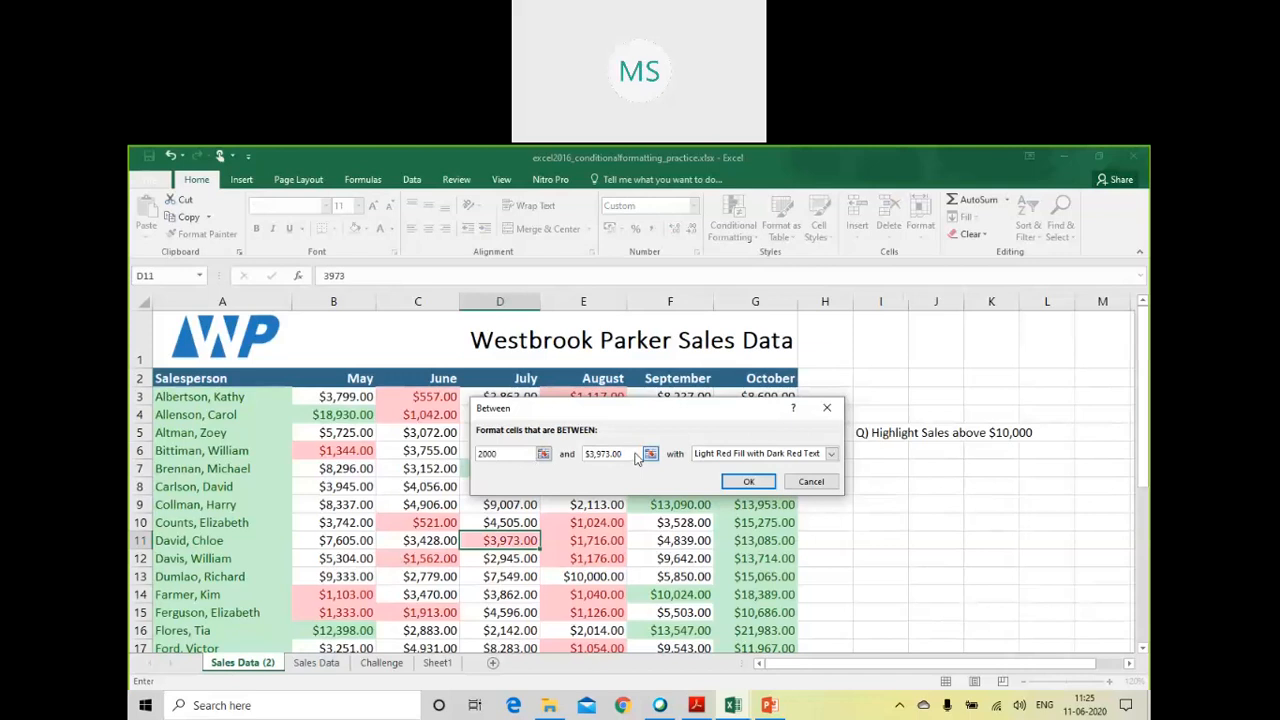
double_click(620, 452)
text(10000)
click(738, 455)
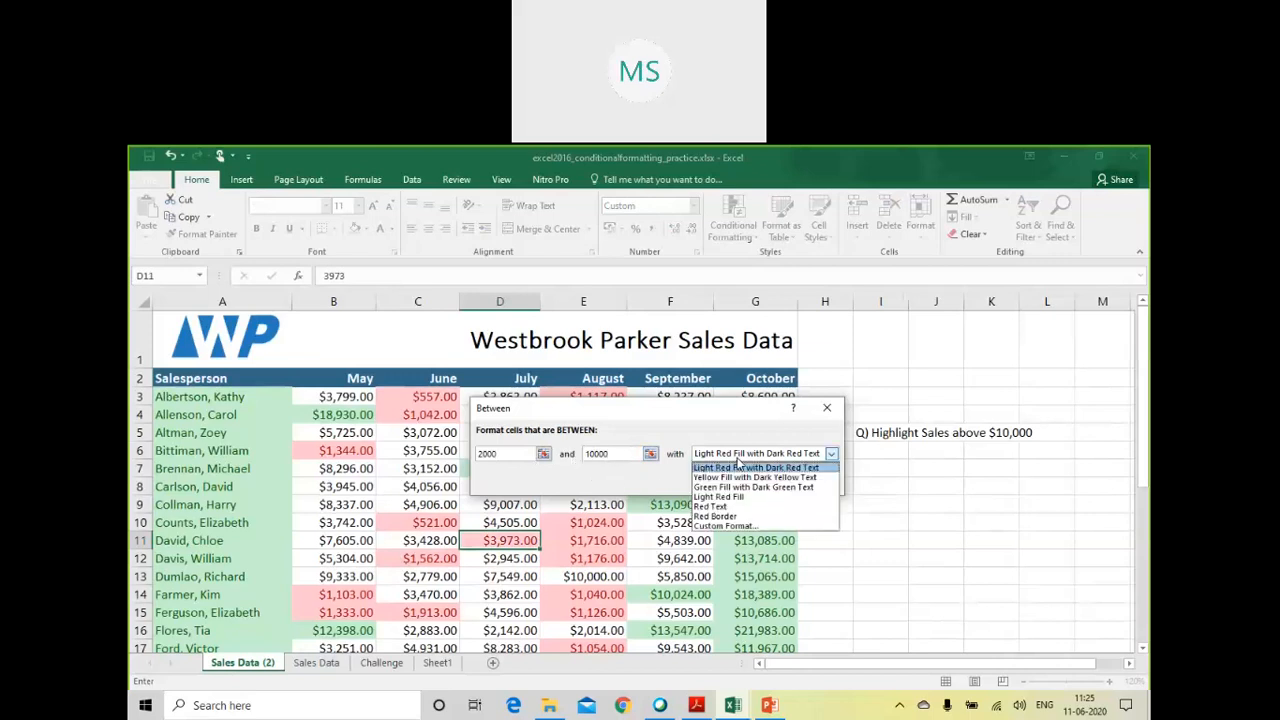
click(741, 477)
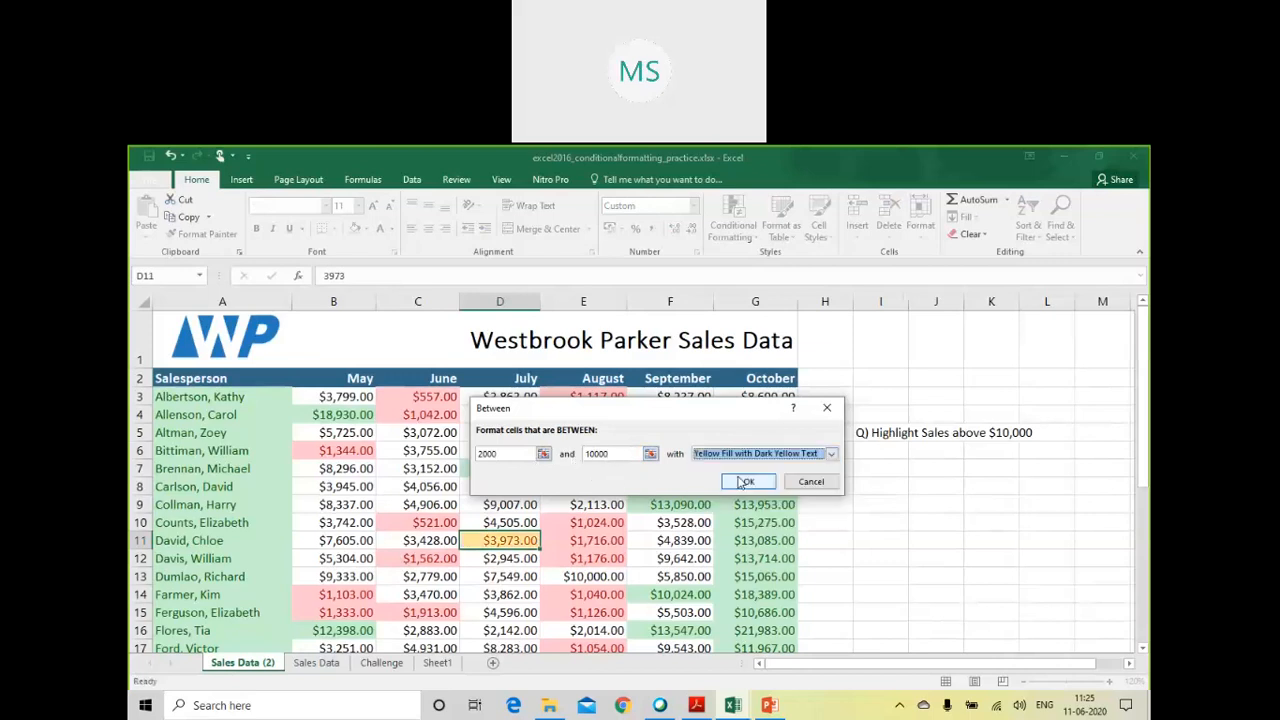
click(741, 481)
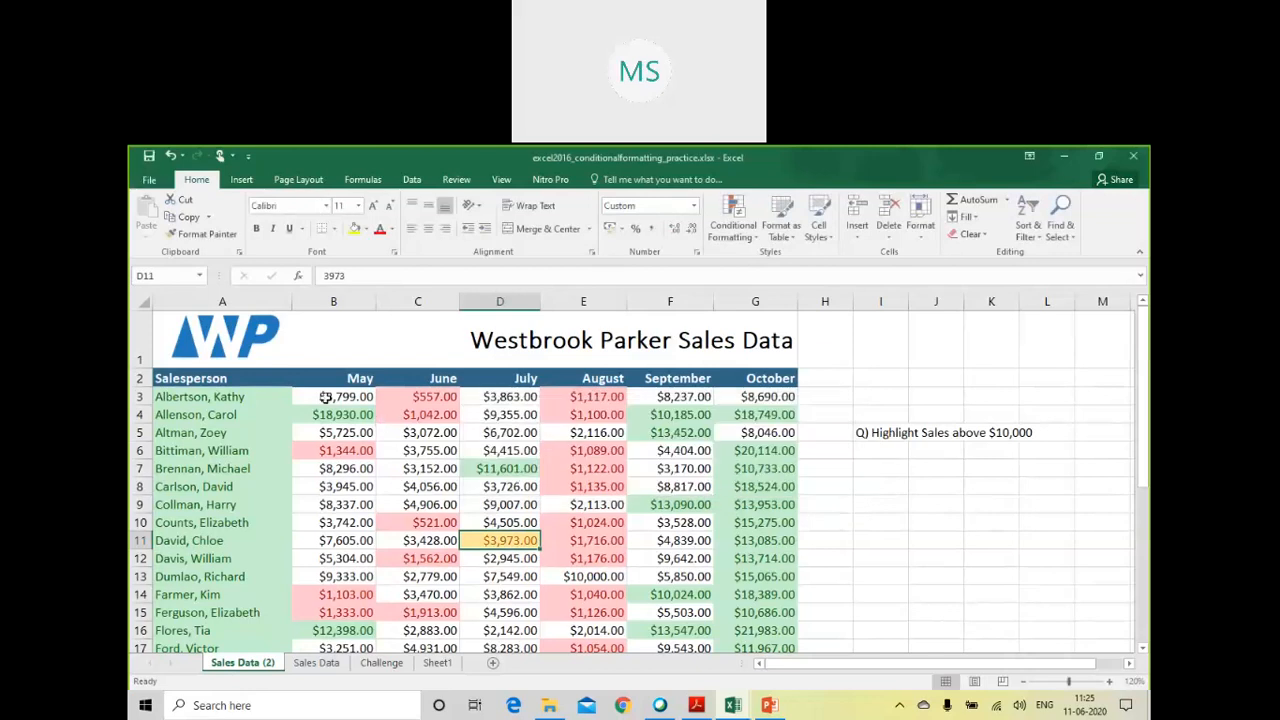
Step: Apply a Between highlight rule to B3:G20 for values from 2000 to 10000, using Yellow Fill with Dark Yellow Text
click(329, 399)
drag(337, 461, 791, 590)
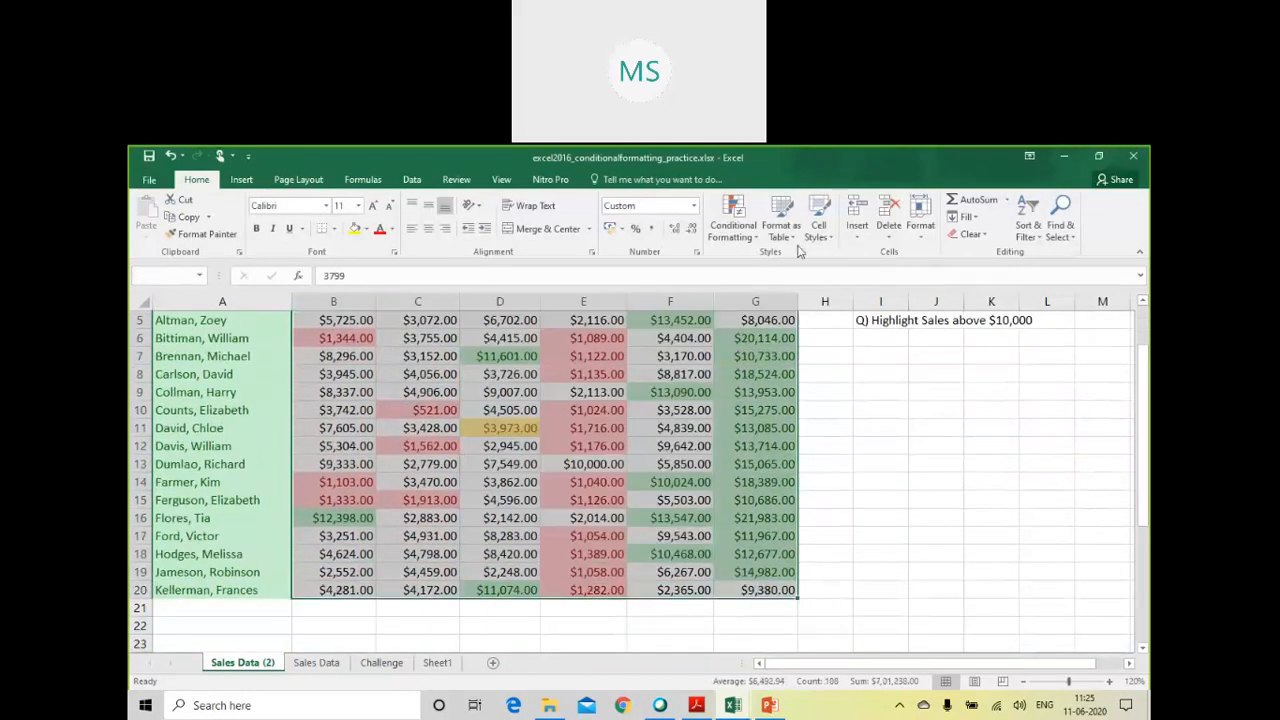
click(745, 246)
mouse_move(785, 260)
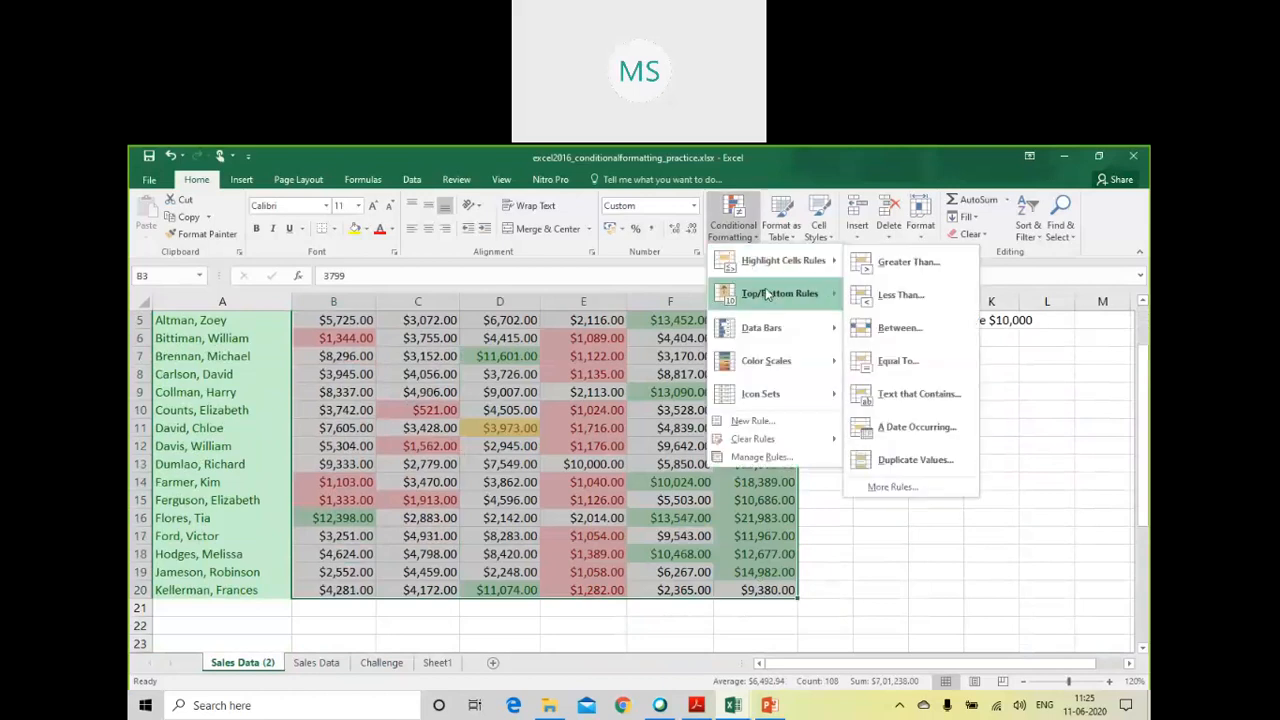
click(897, 328)
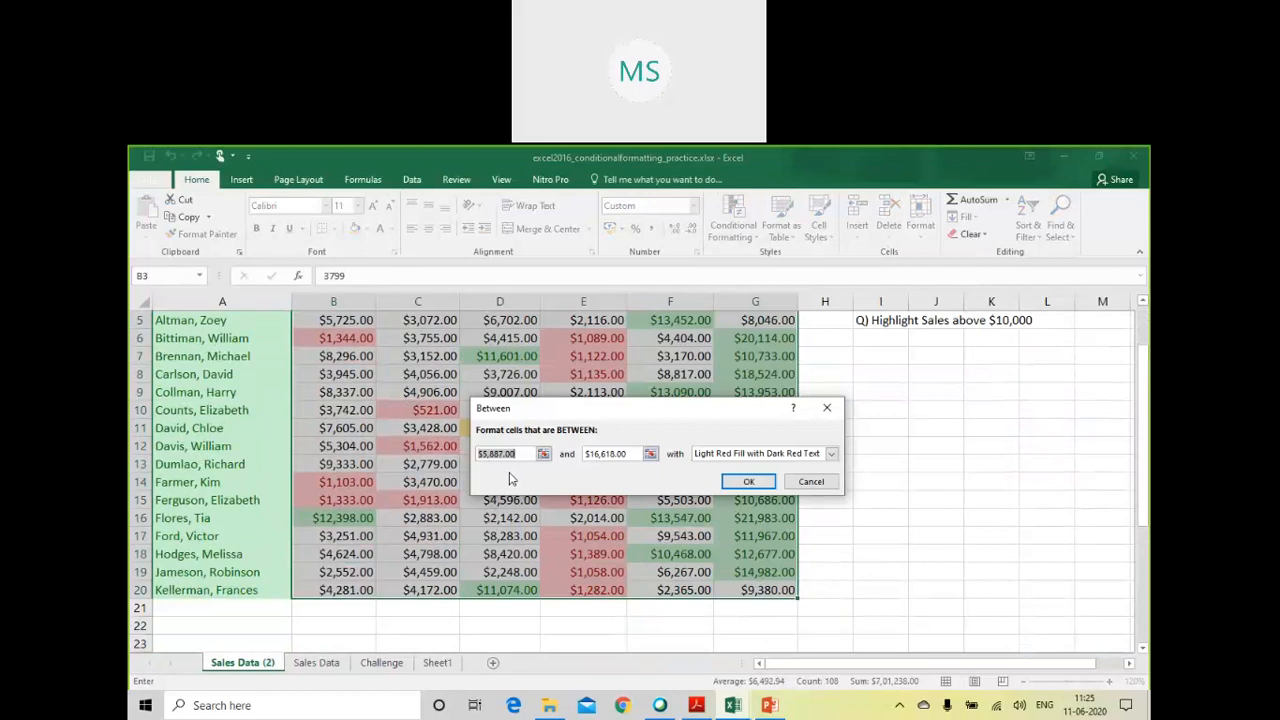
text(2000)
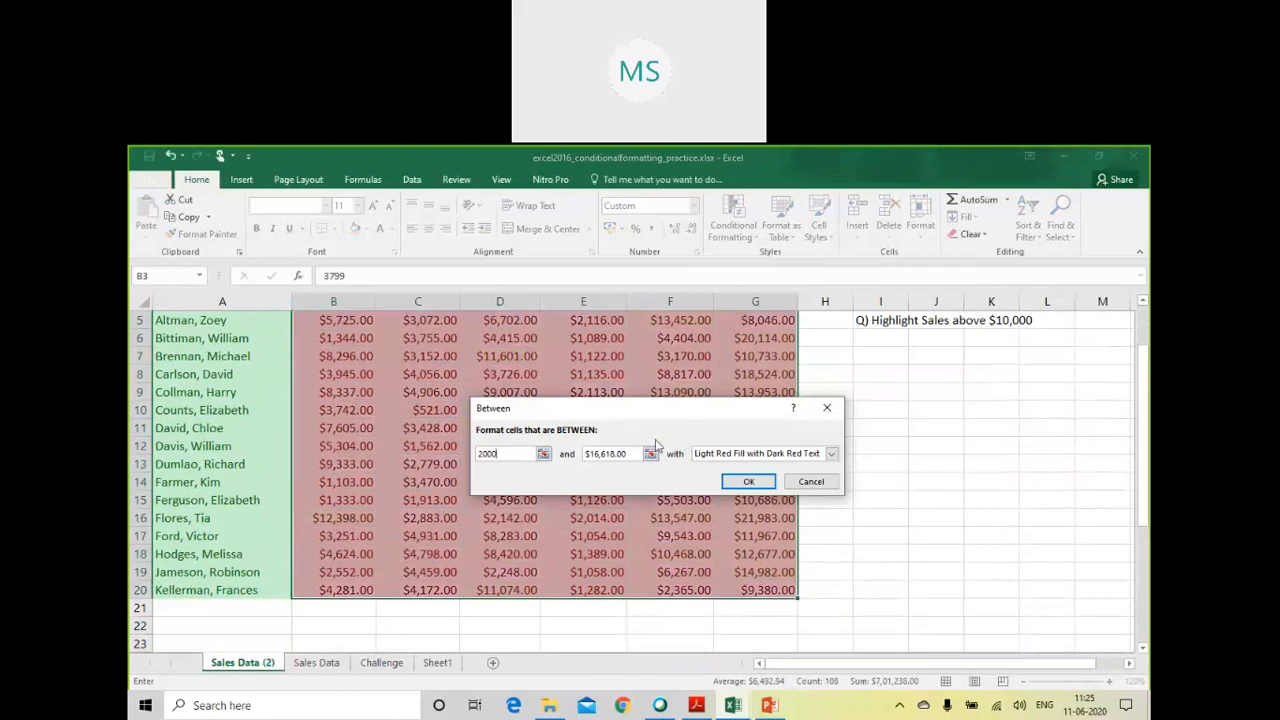
drag(628, 455, 585, 462)
text(10000)
click(735, 453)
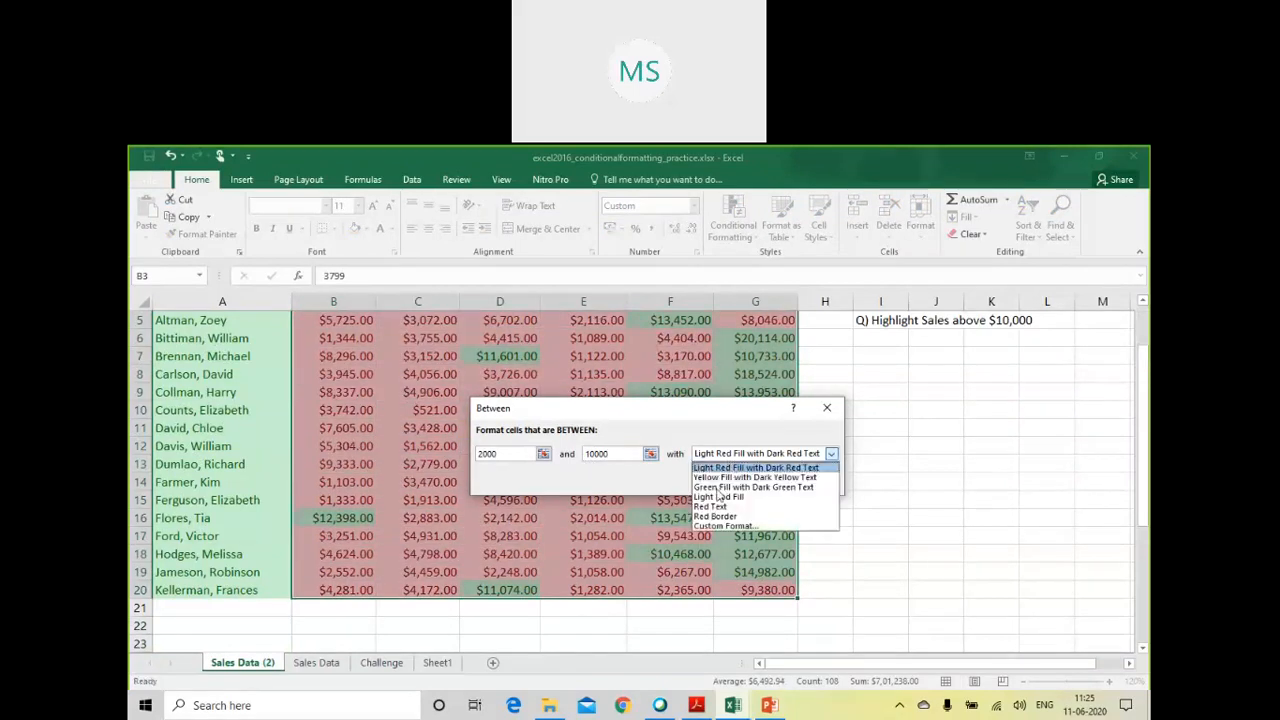
click(725, 477)
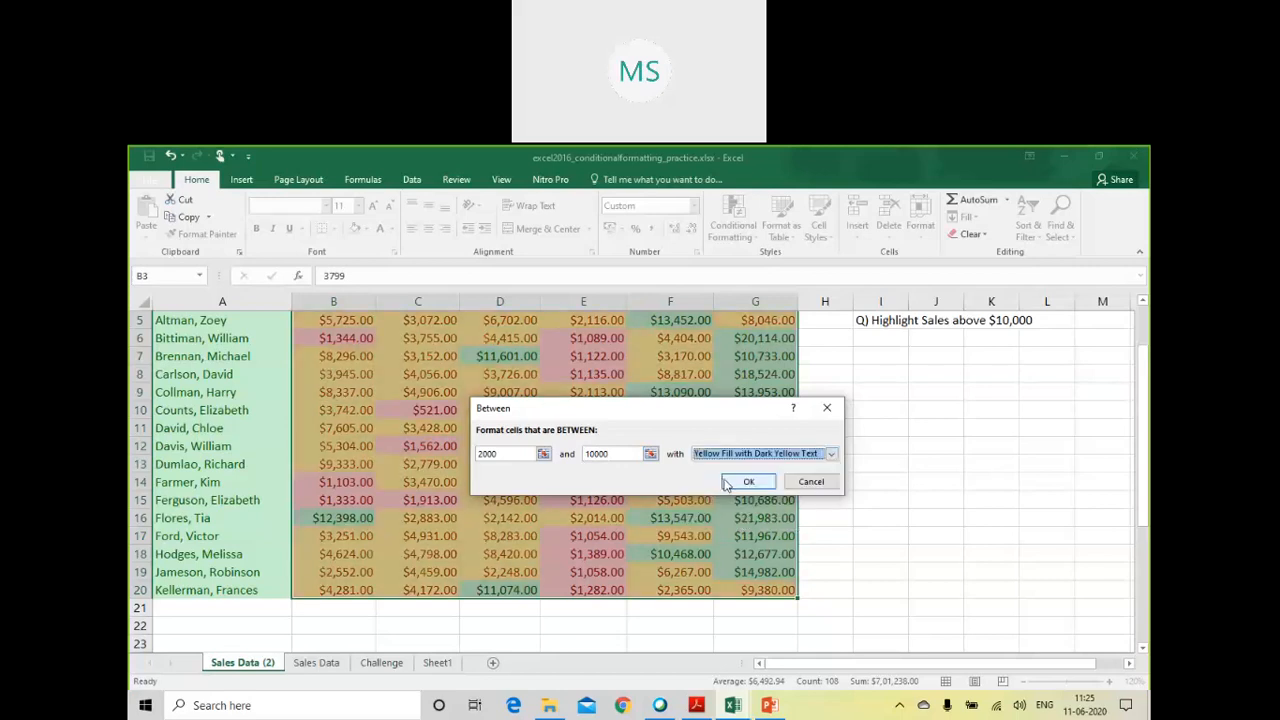
click(733, 484)
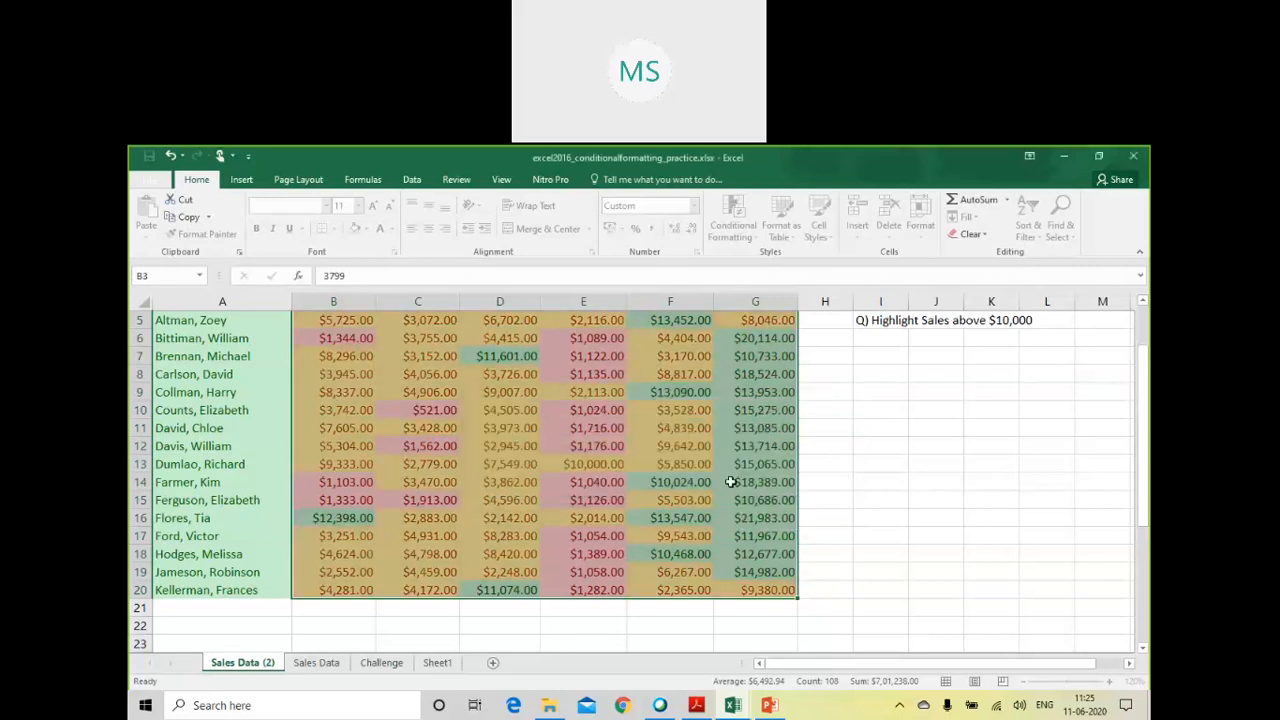
Step: Add an Equal To highlight rule to B3:G20 for the value 4906.00, using Red Text
scroll(297, 538, up, 2)
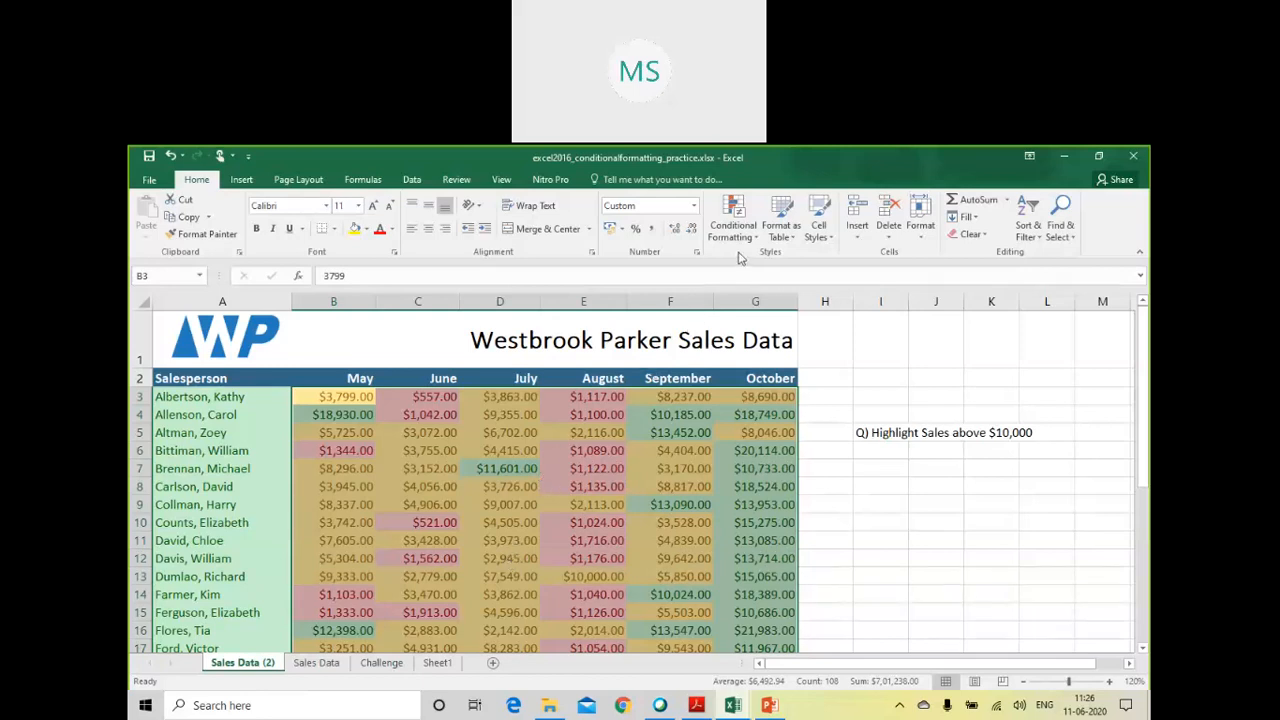
click(328, 396)
drag(328, 396, 760, 592)
click(733, 215)
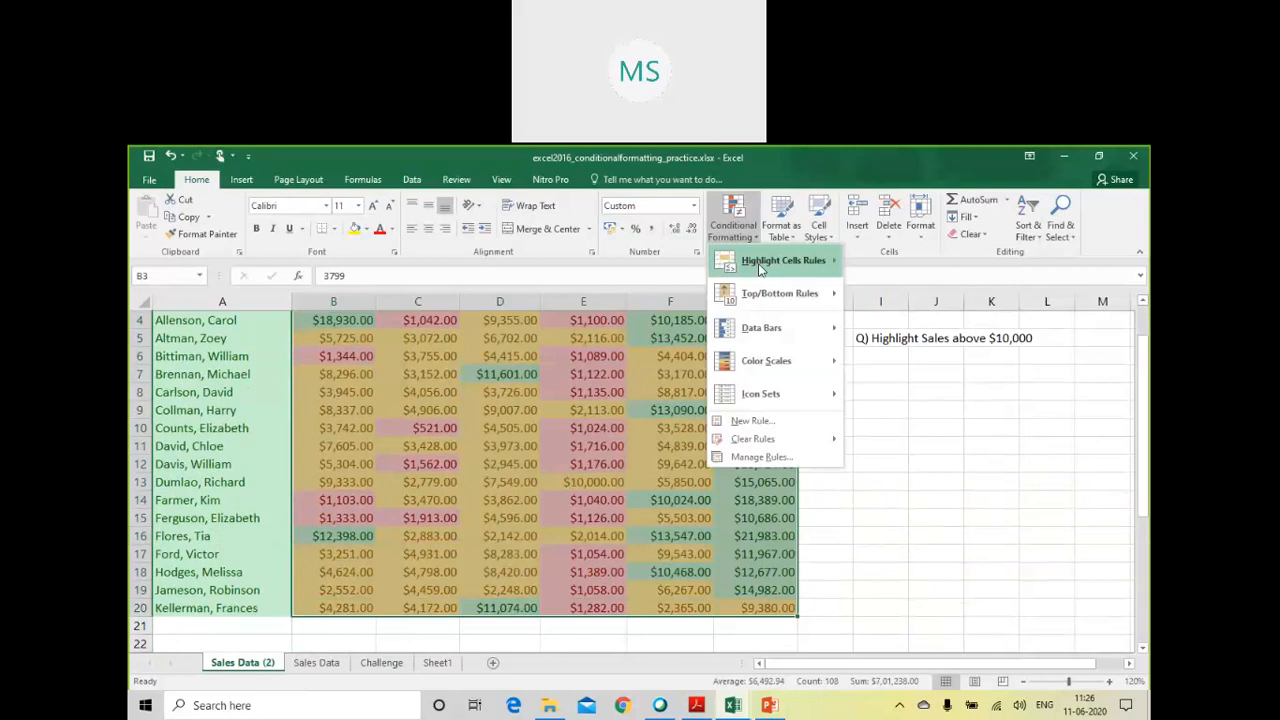
mouse_move(760, 268)
click(897, 362)
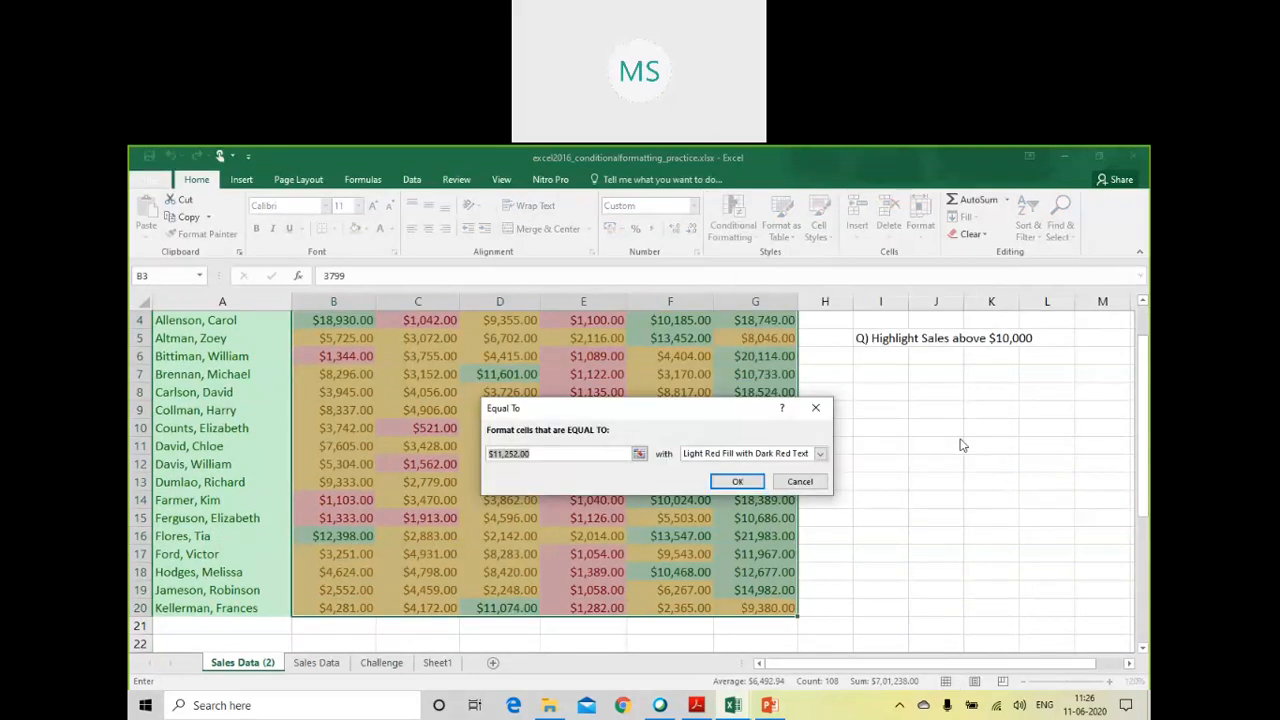
drag(733, 412, 983, 444)
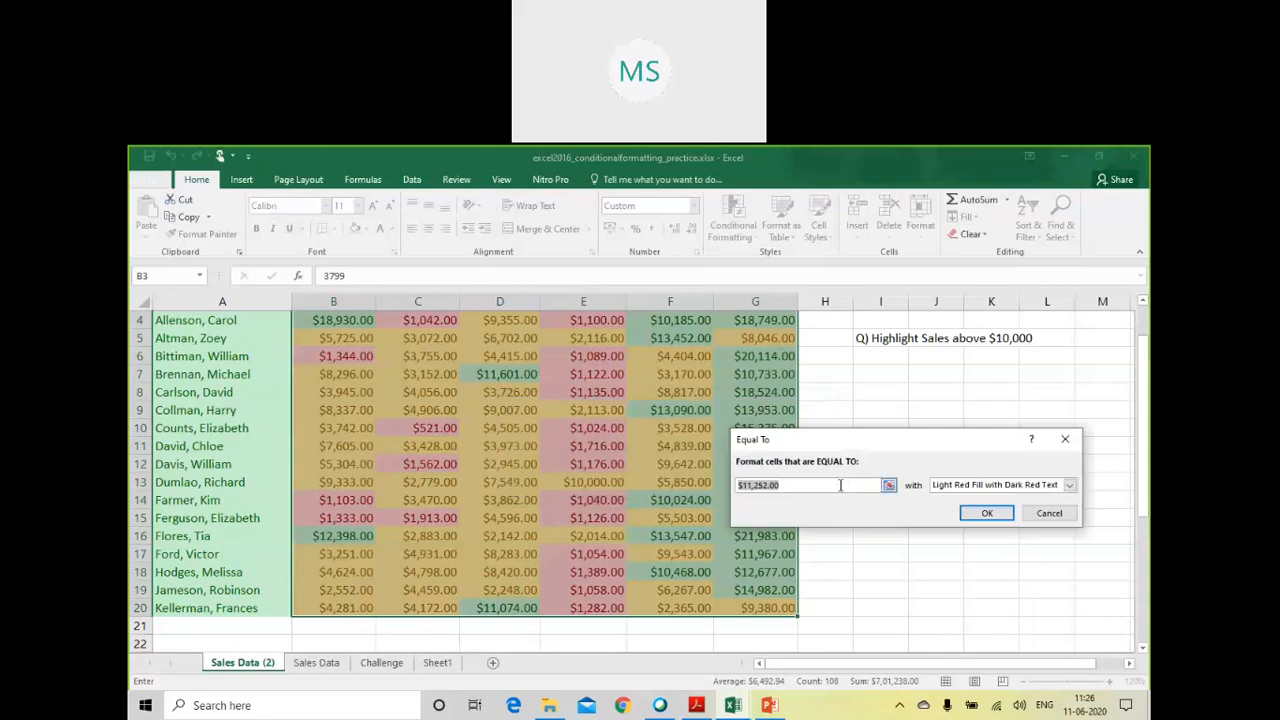
click(800, 485)
key(BackSpace)
key(BackSpace)
key(BackSpace)
key(BackSpace)
key(BackSpace)
key(BackSpace)
key(BackSpace)
key(BackSpace)
key(BackSpace)
key(BackSpace)
text(4906.00)
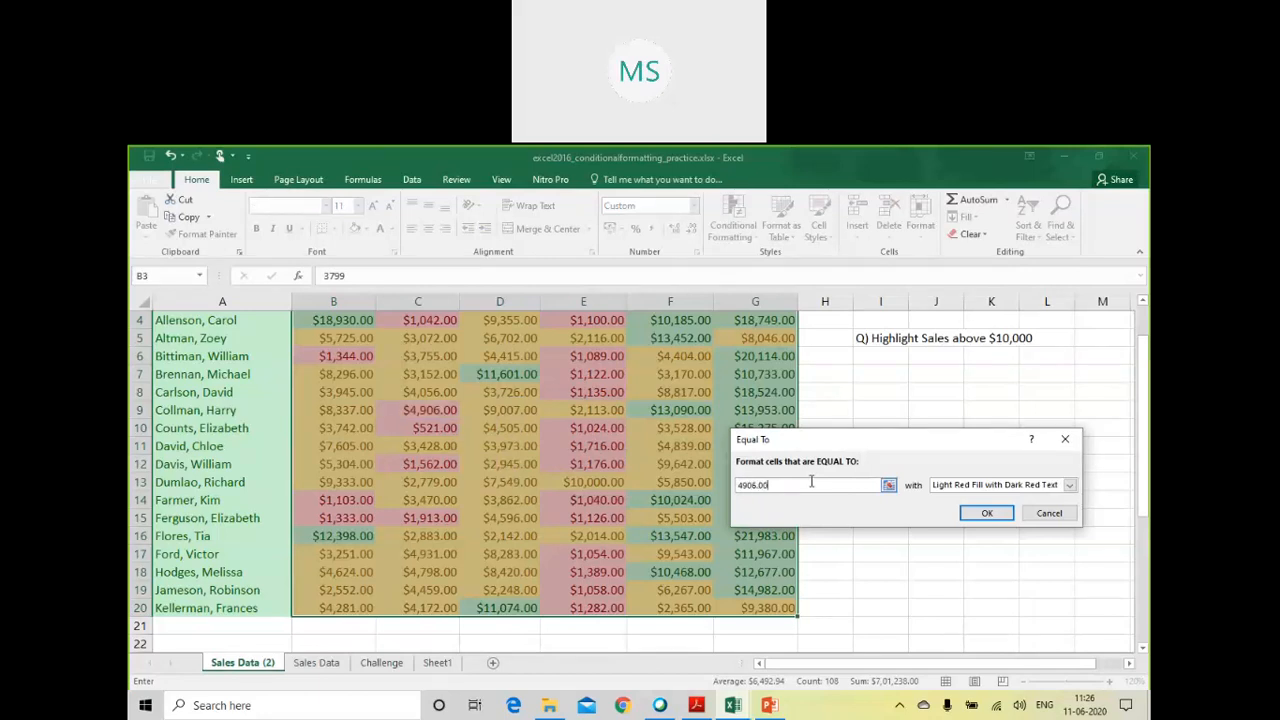
click(1017, 486)
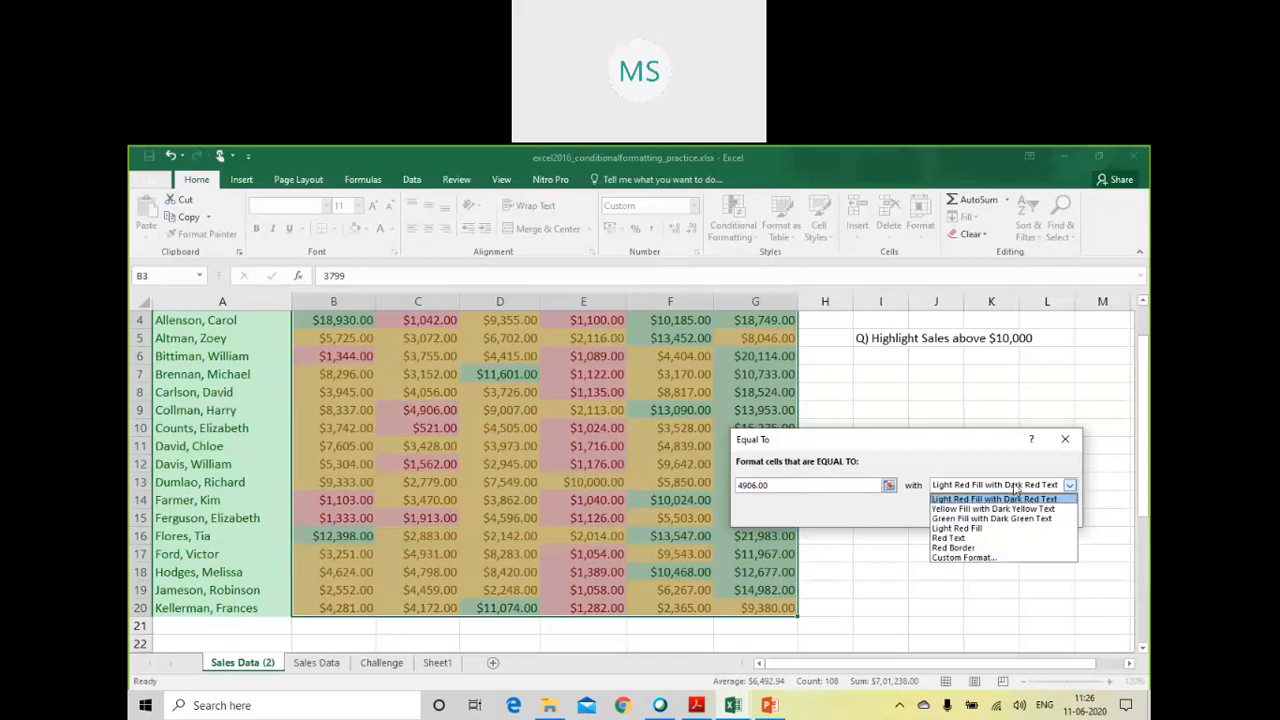
click(979, 540)
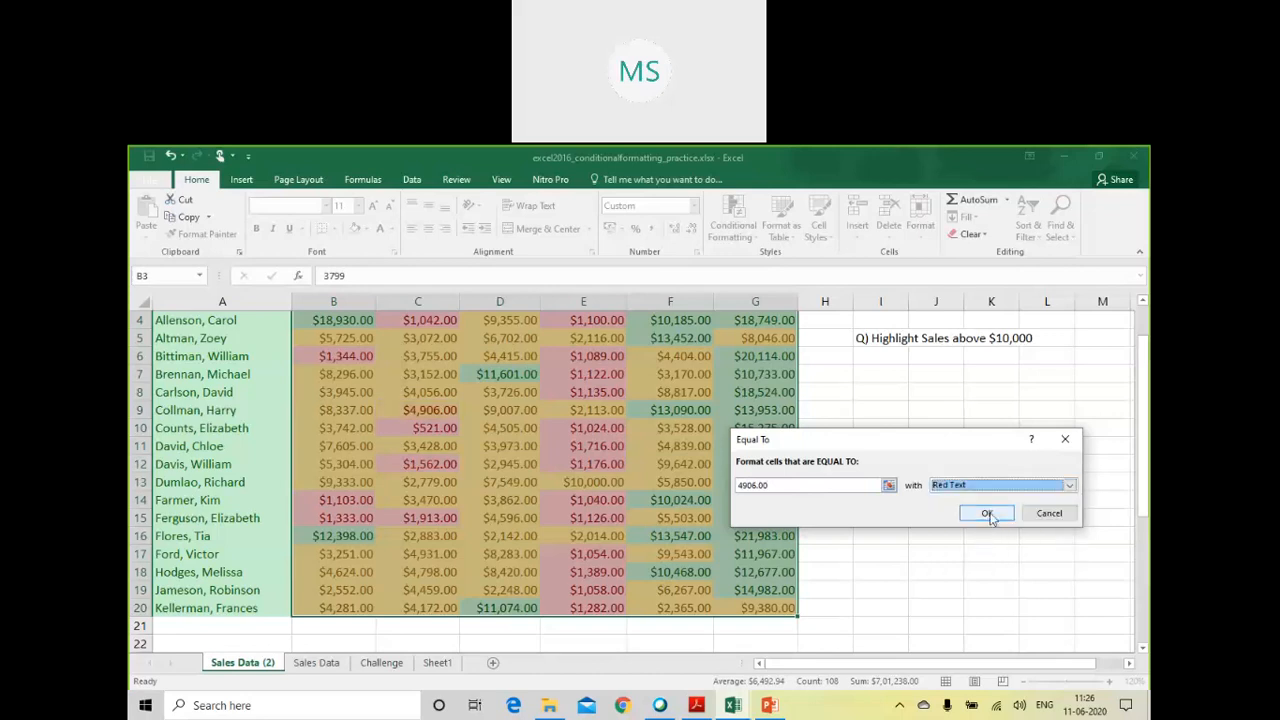
click(987, 514)
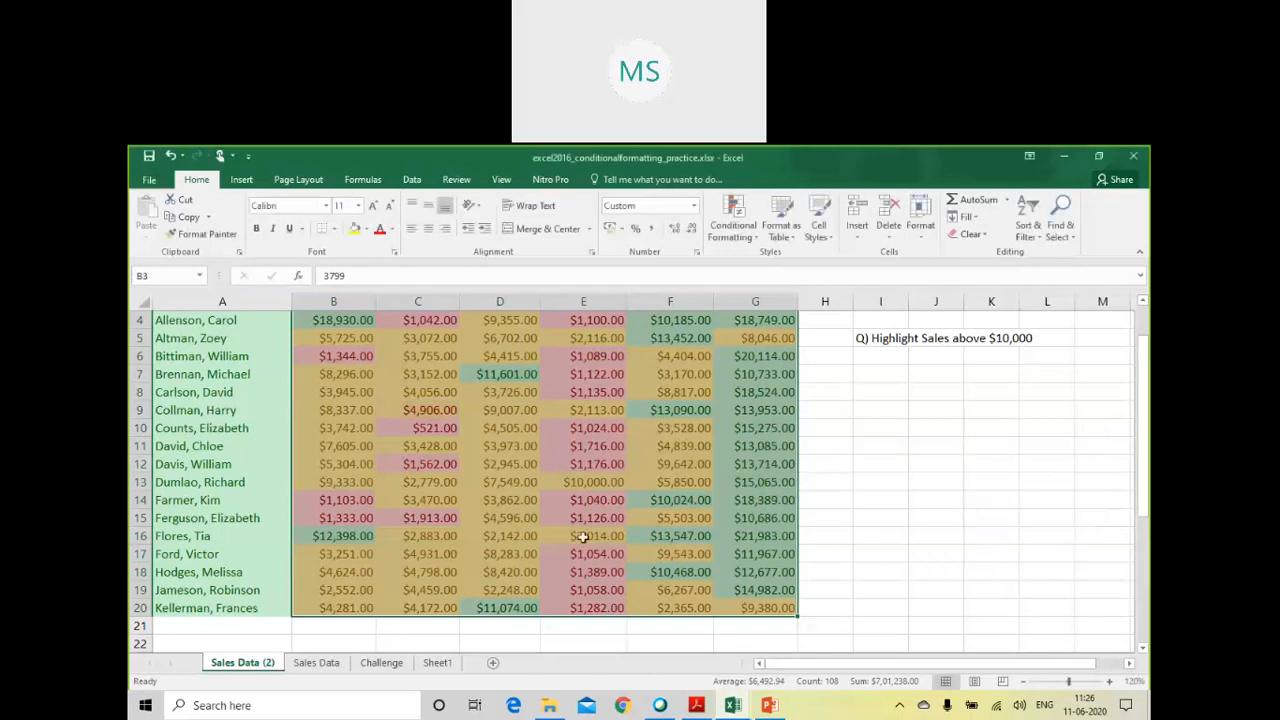
Step: Add a gradient-fill Blue Data Bar to the June sales value in cell C9
click(445, 413)
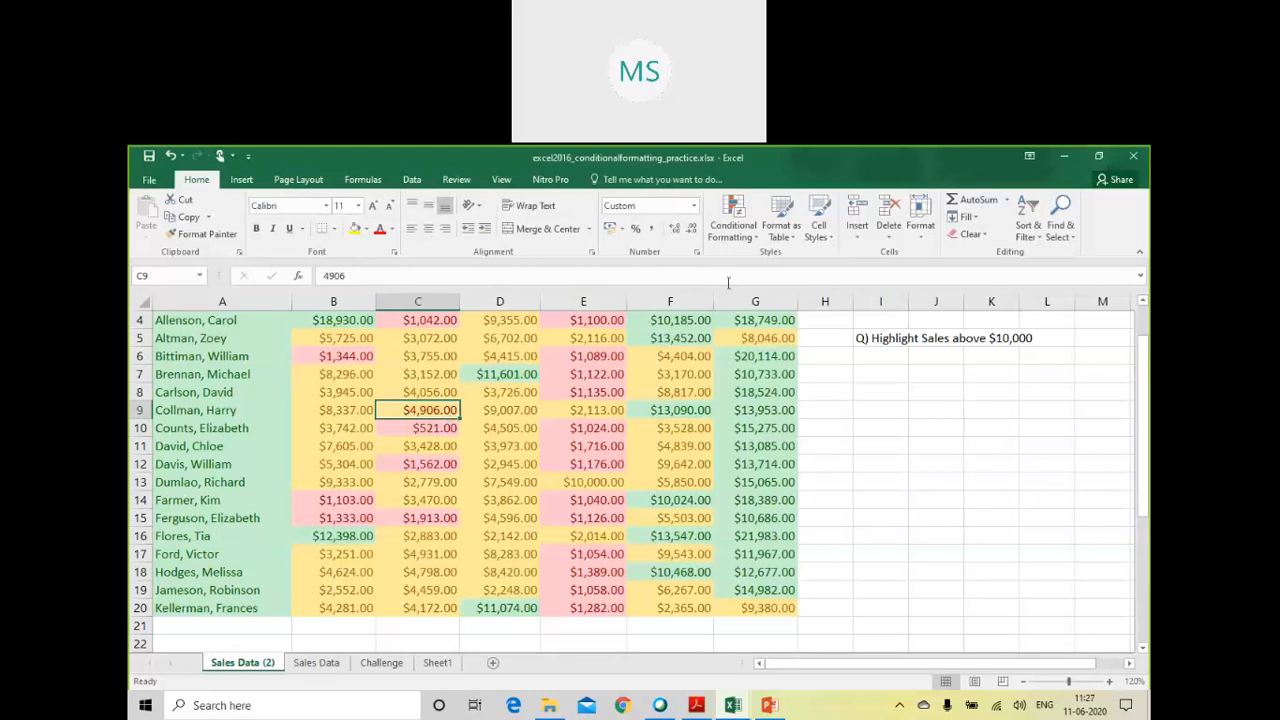
click(757, 238)
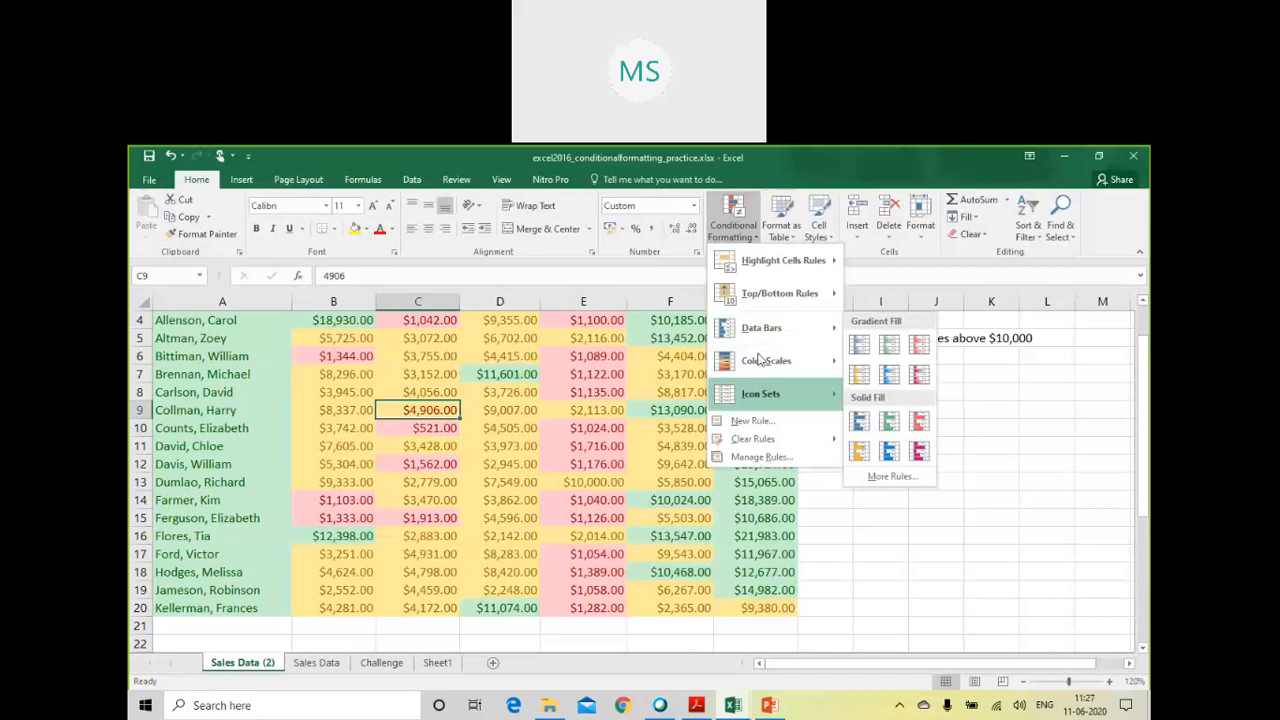
mouse_move(756, 334)
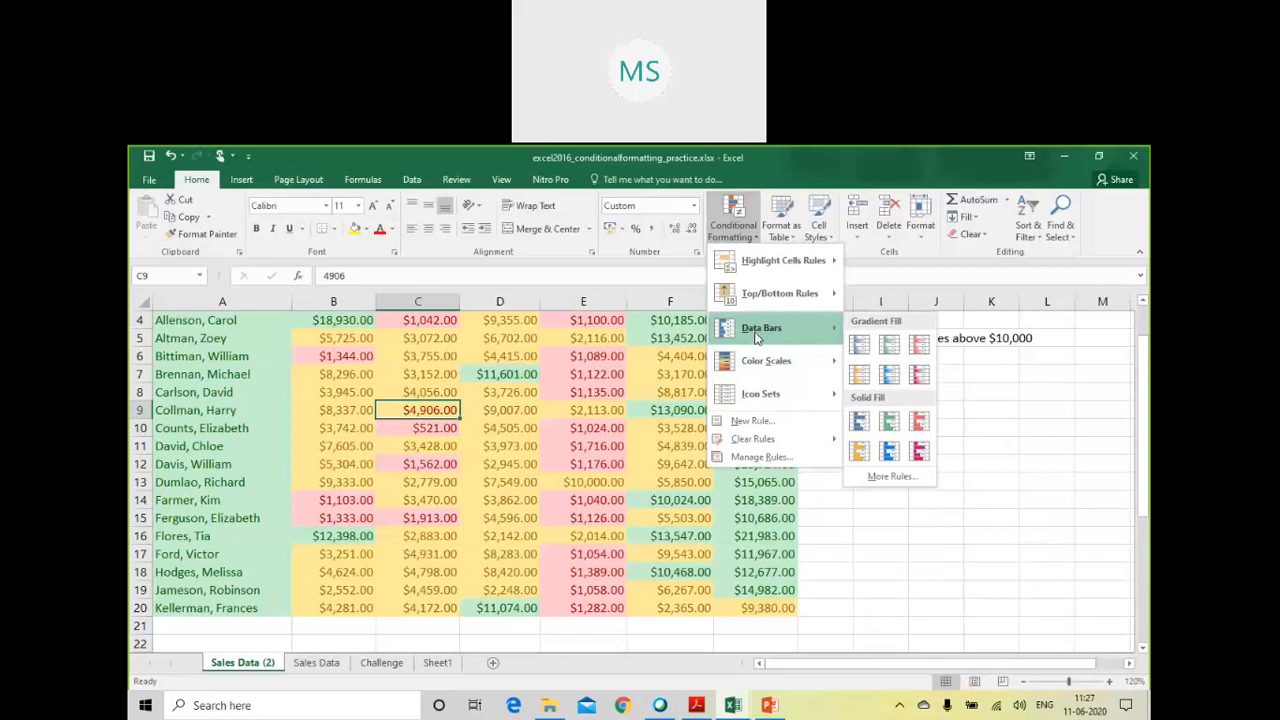
mouse_move(765, 408)
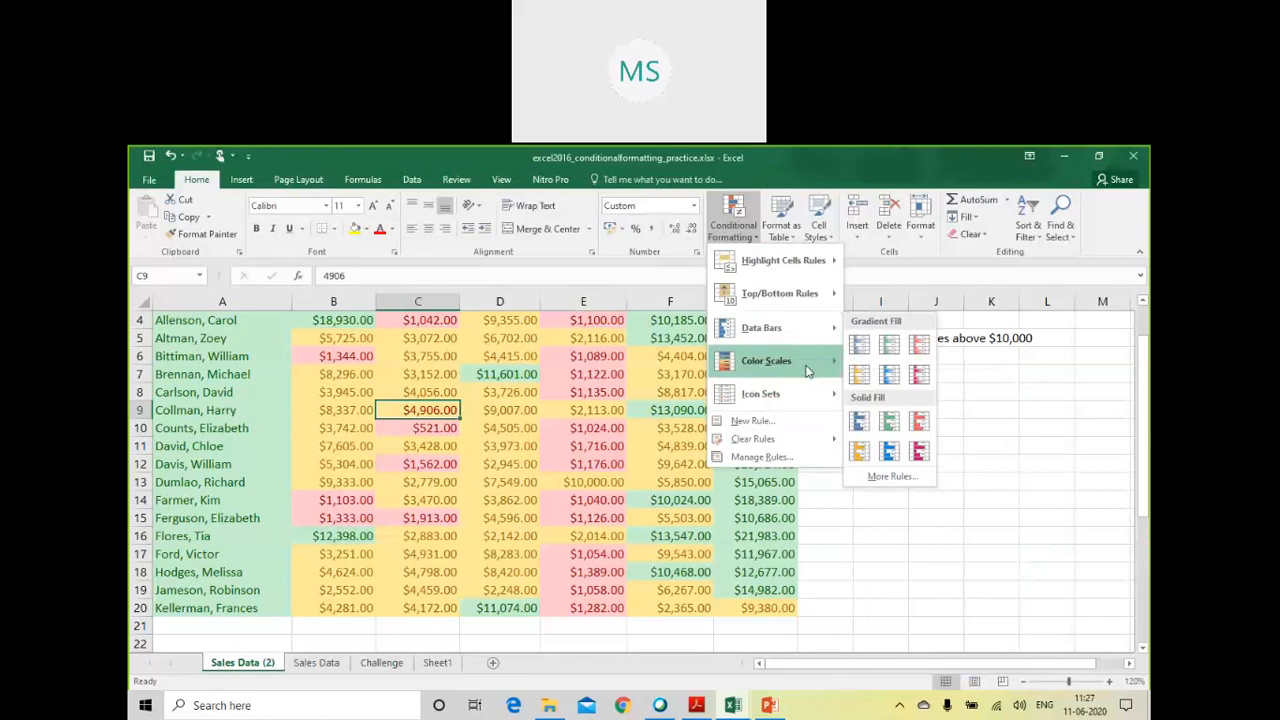
mouse_move(808, 370)
mouse_move(808, 408)
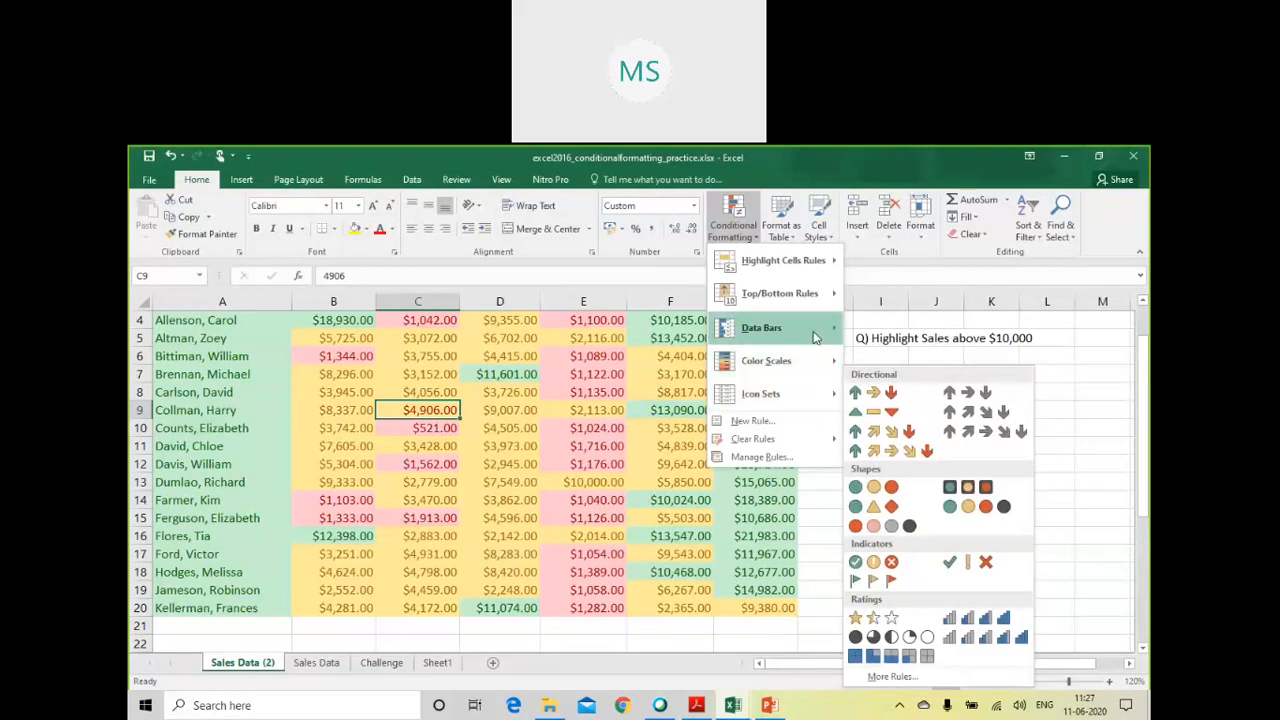
mouse_move(812, 327)
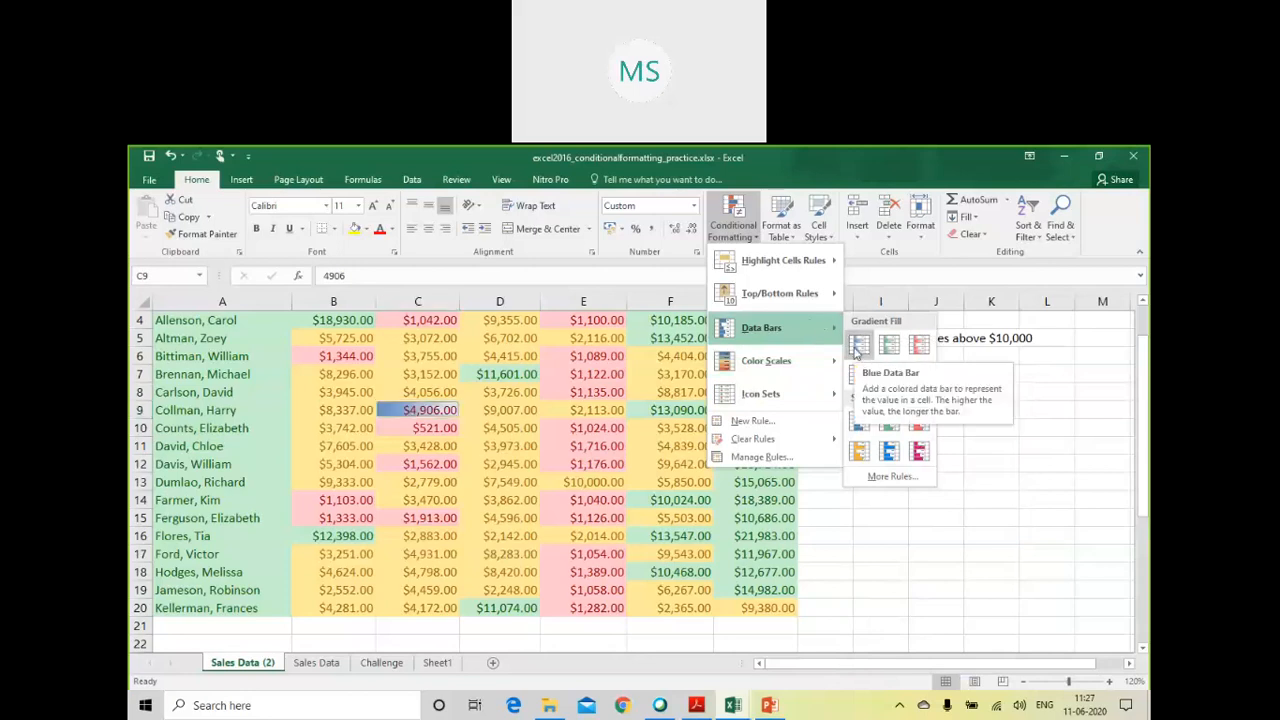
click(855, 350)
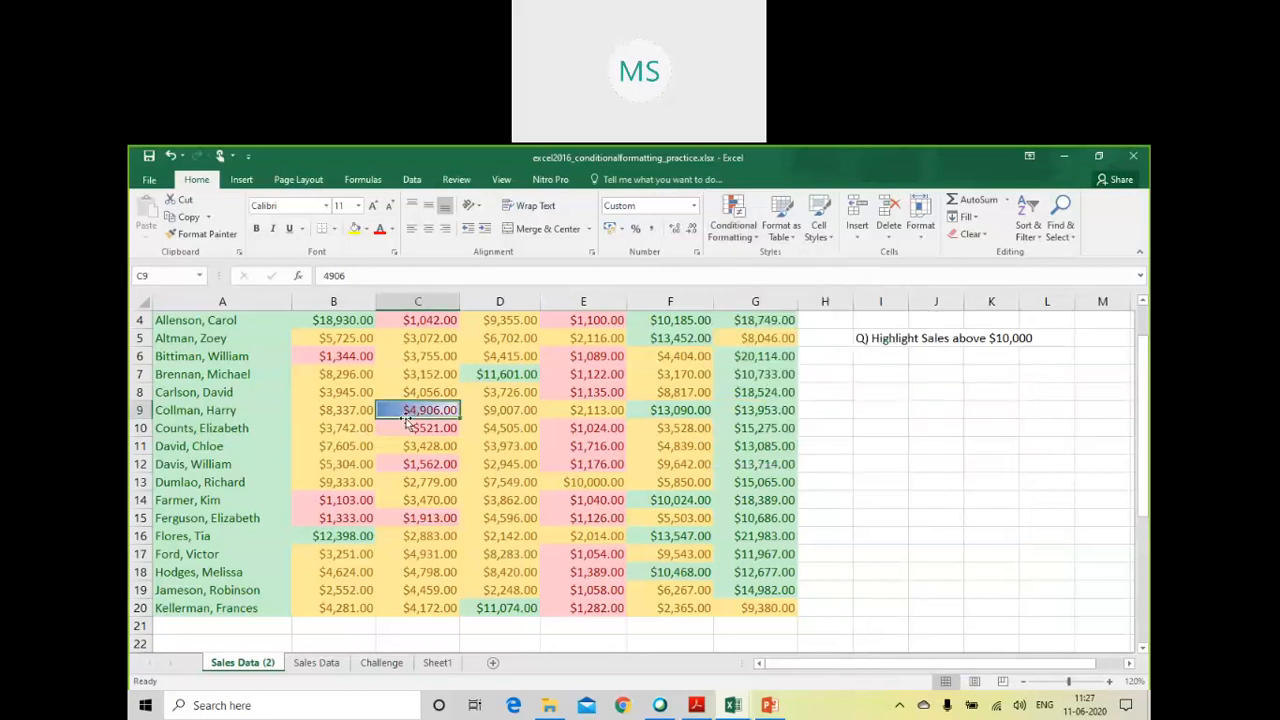
scroll(435, 422, up, 1)
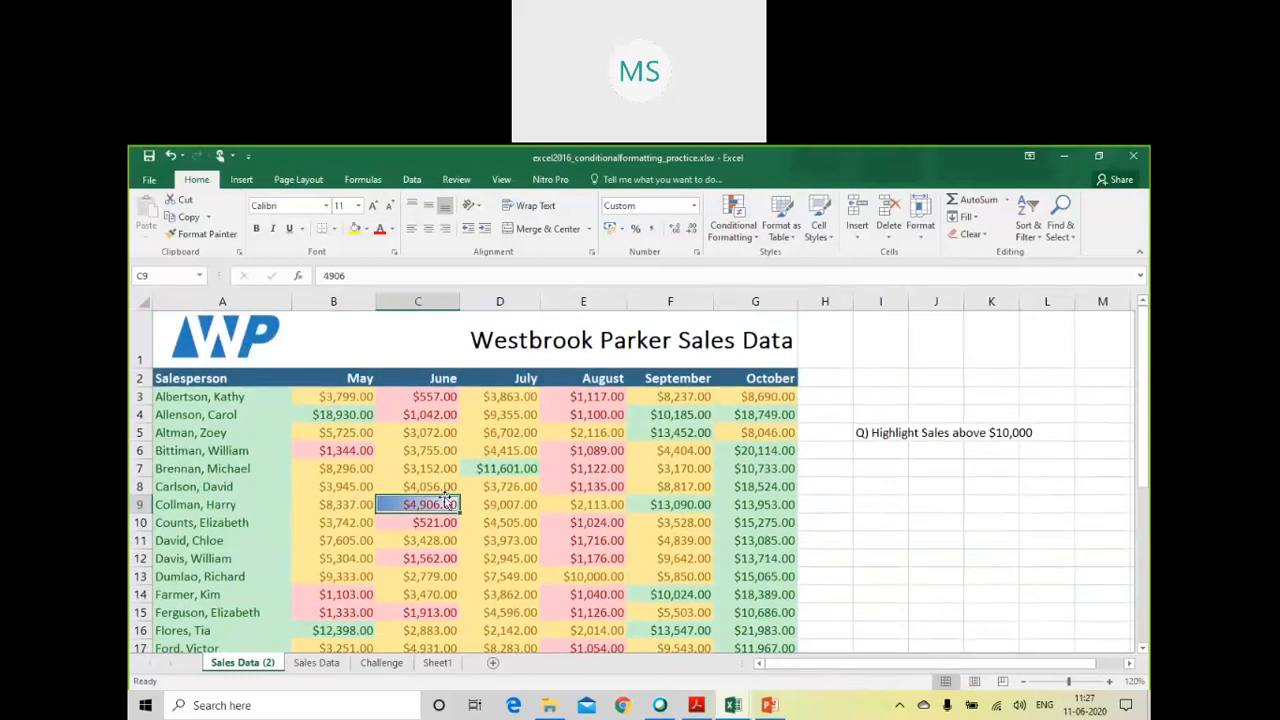
Step: Undo the data bar and all the highlight rules so the sales table has no conditional formatting
key(ctrl+z)
key(ctrl+z)
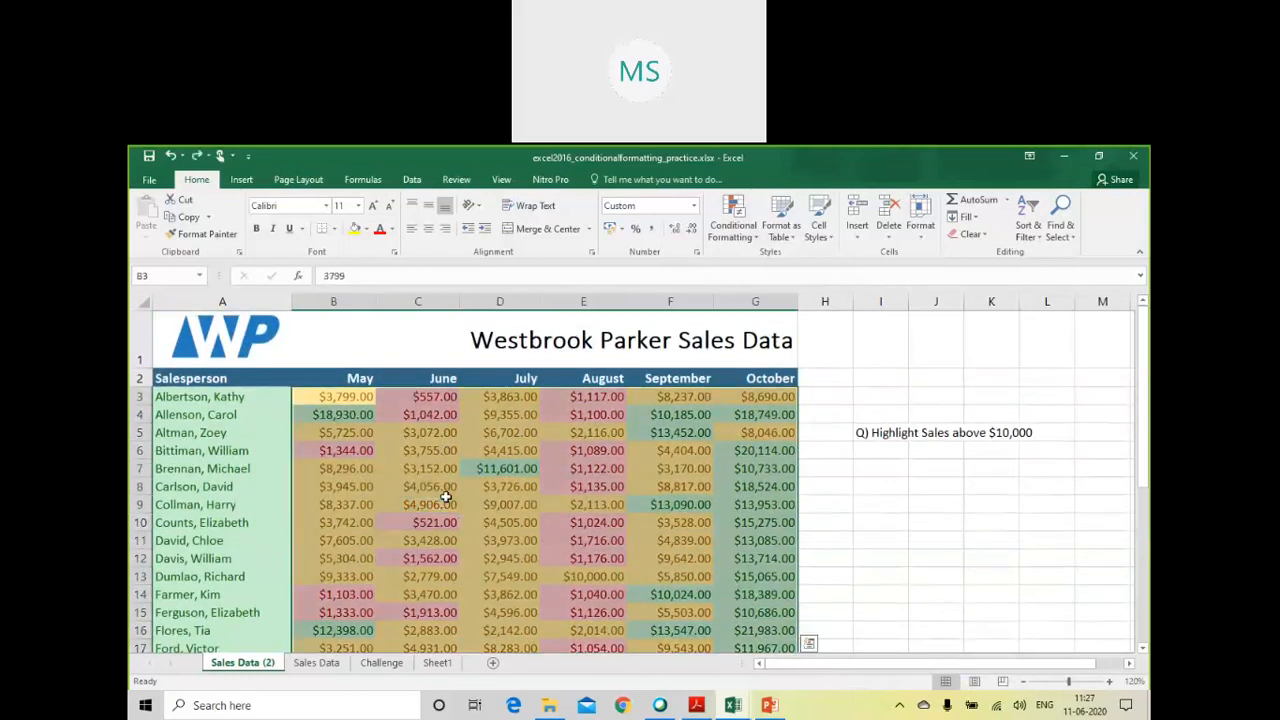
key(ctrl+z)
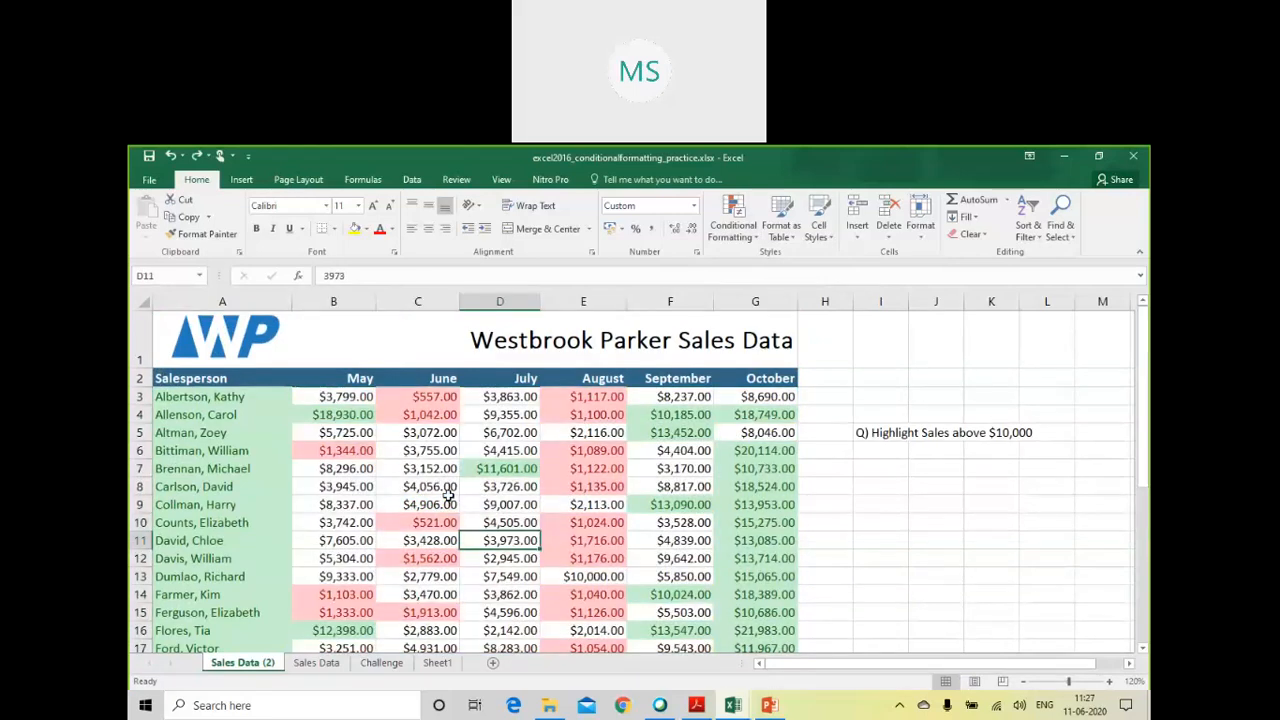
key(ctrl+z)
key(ctrl+z)
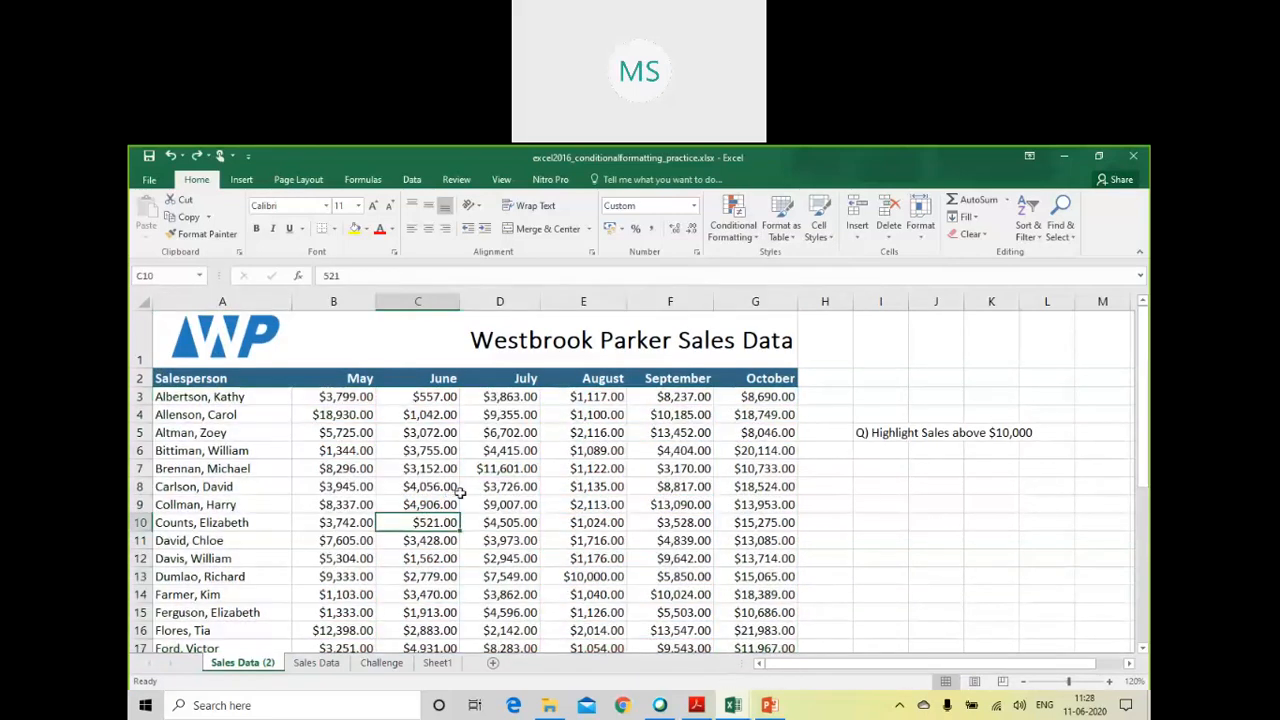
Step: Apply gradient-fill red data bars to the sales values in B3:G20 and inspect the bars in May cells B4 to B6
click(510, 483)
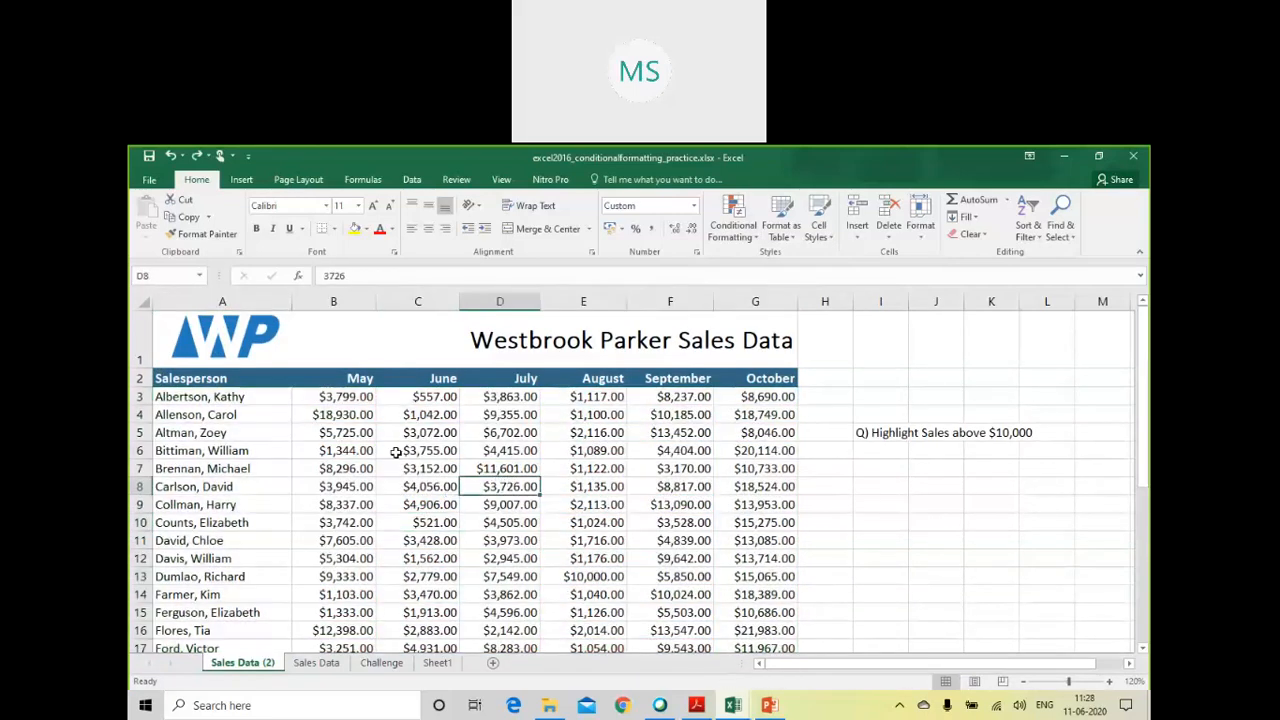
click(341, 430)
drag(341, 397, 650, 650)
click(733, 220)
mouse_move(783, 330)
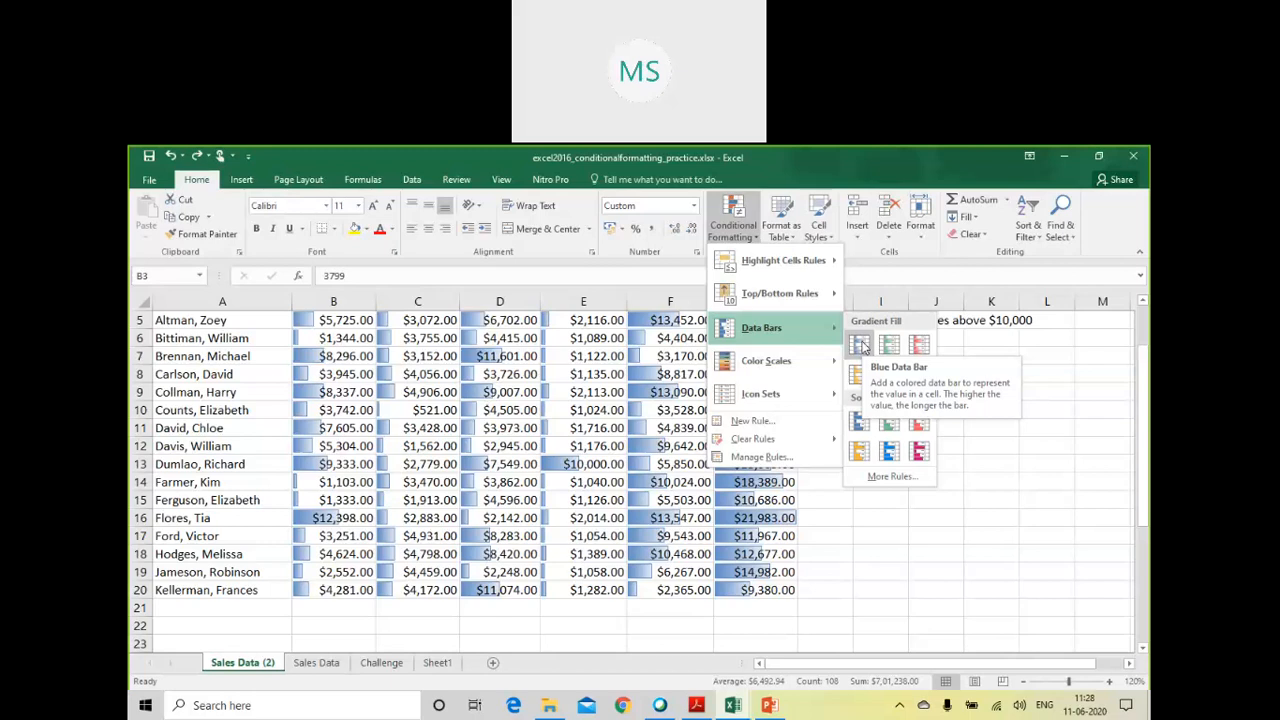
click(919, 344)
scroll(781, 491, up, 1)
scroll(781, 491, up, 1)
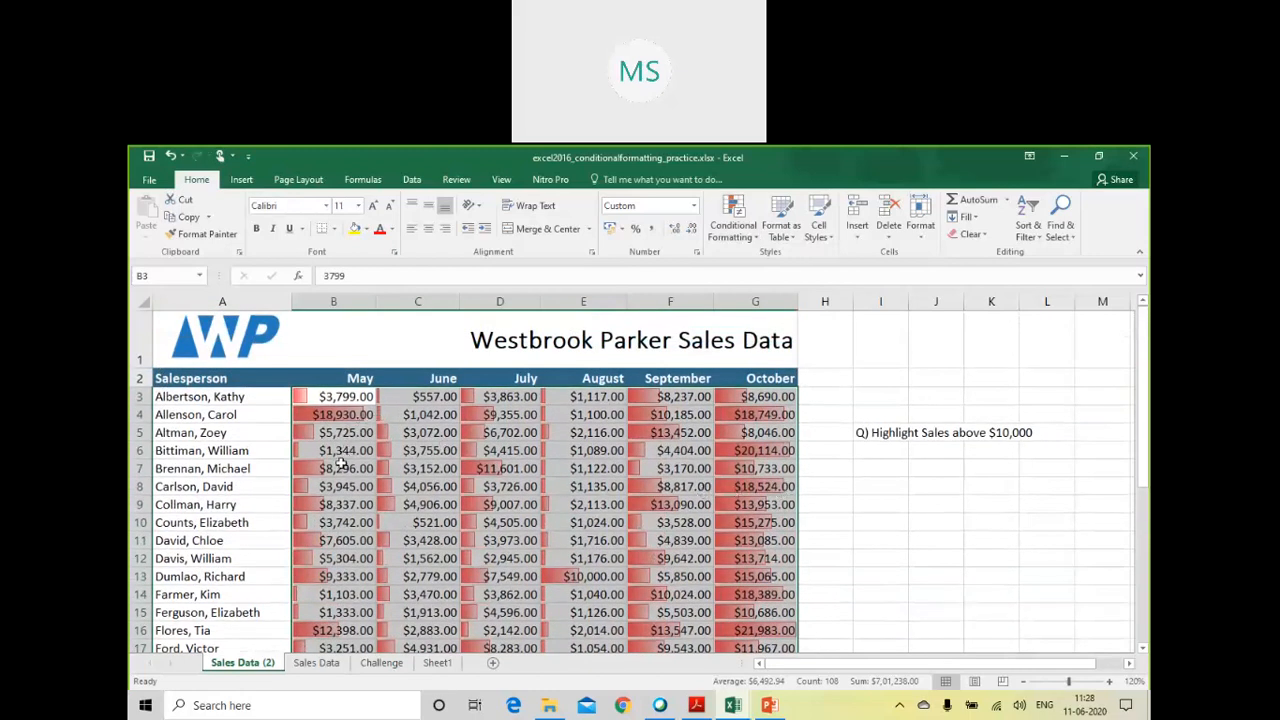
click(347, 438)
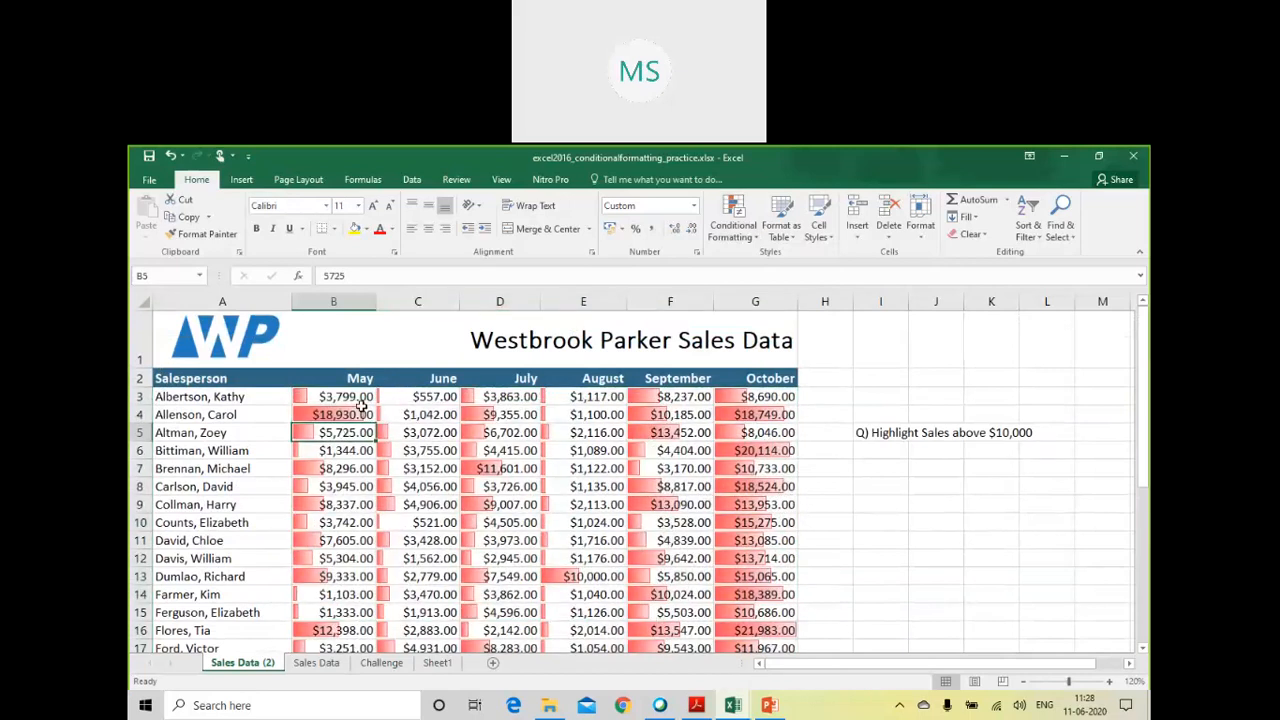
click(362, 410)
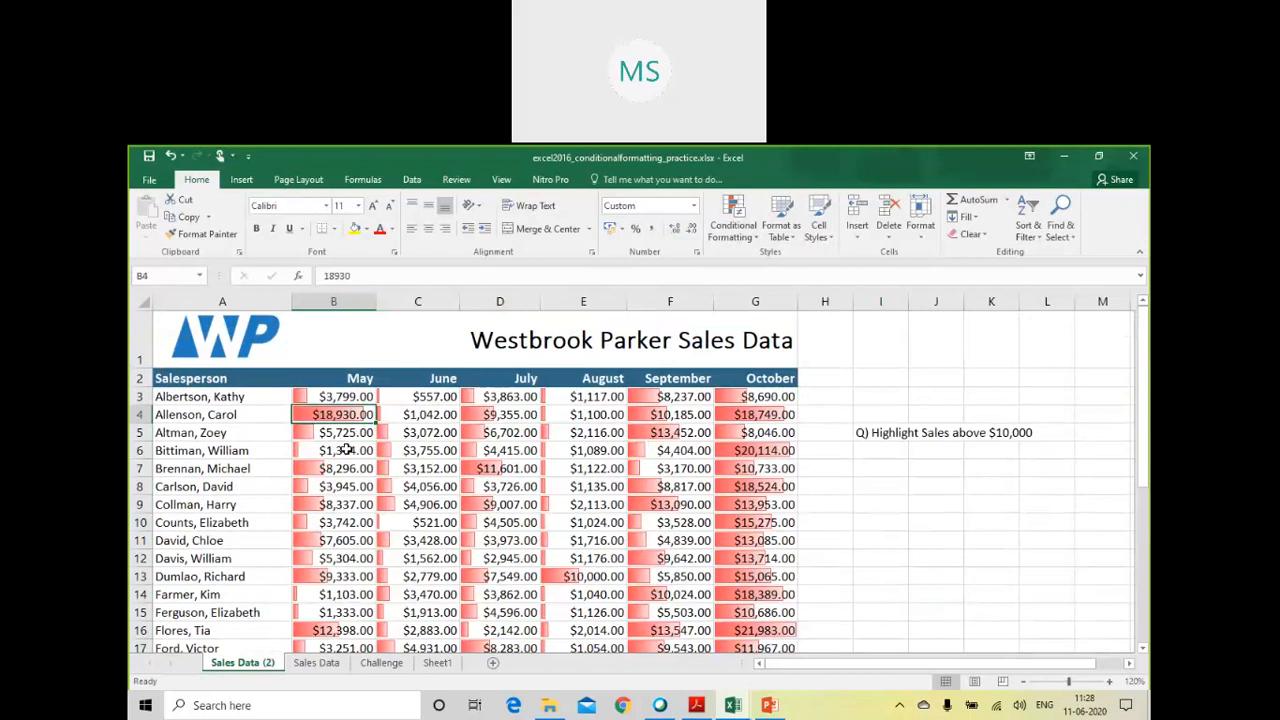
click(347, 451)
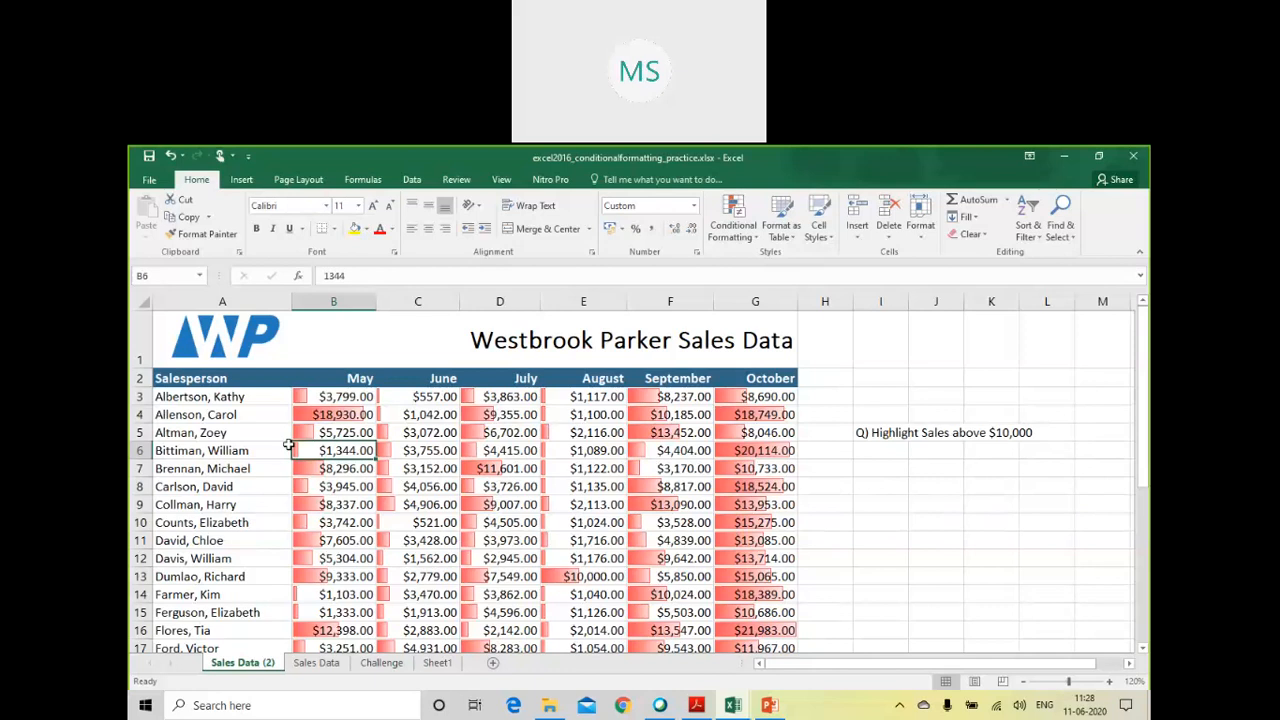
click(755, 243)
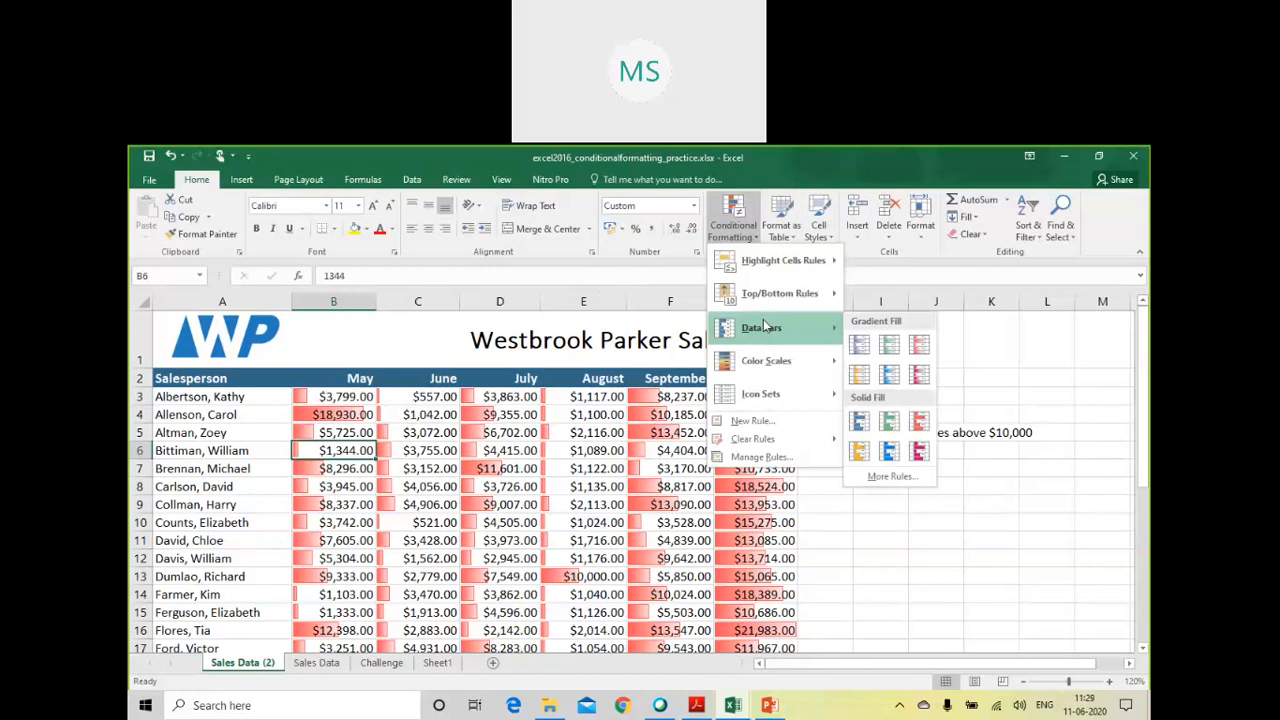
mouse_move(772, 370)
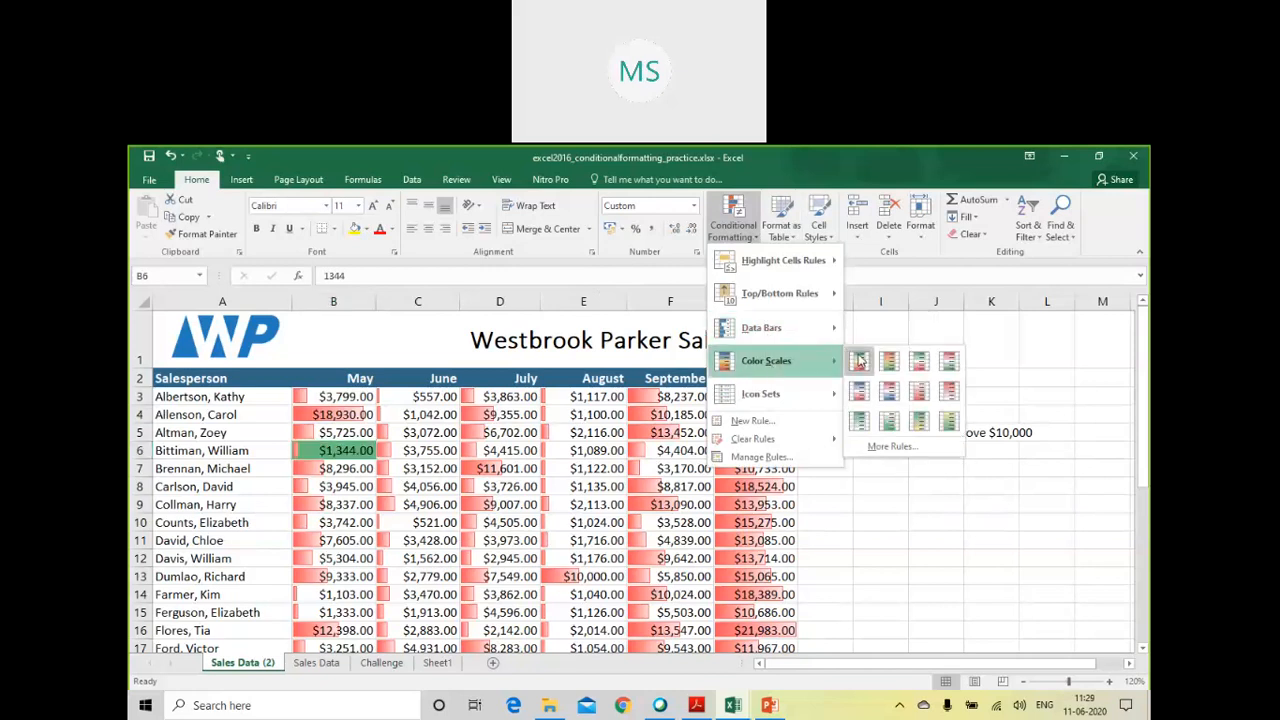
click(505, 450)
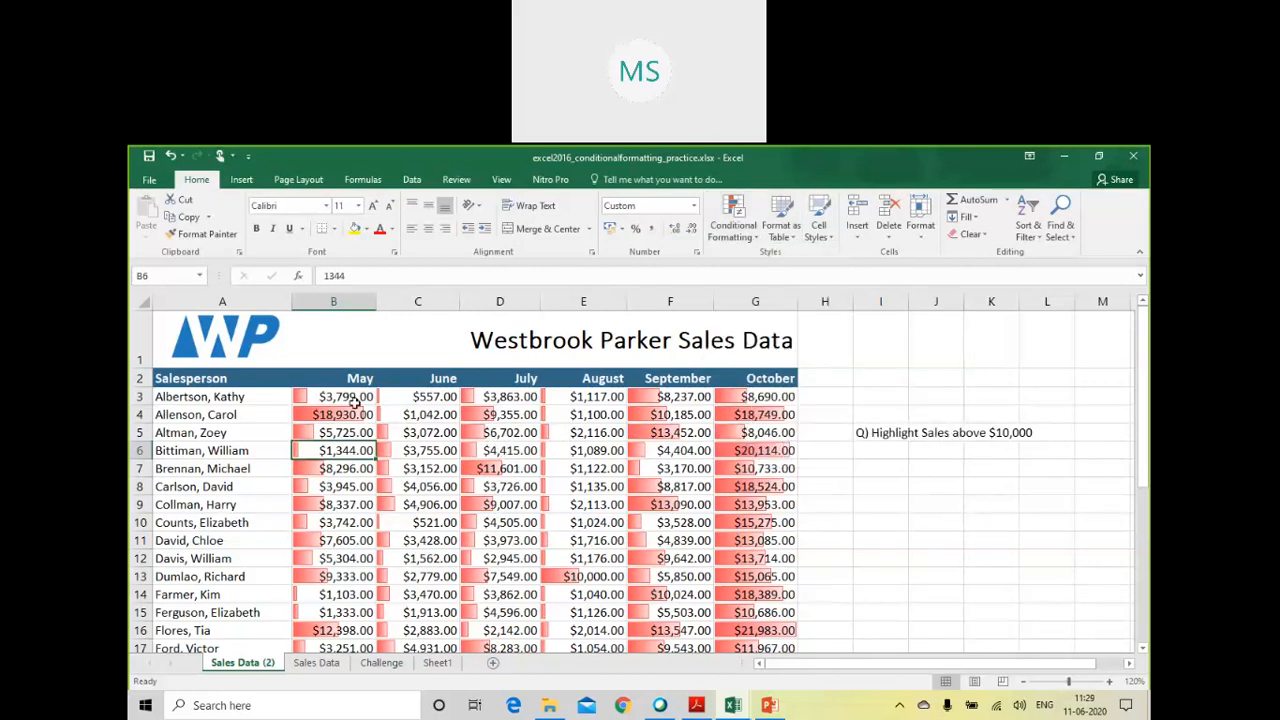
Step: Apply the Green - Yellow - Red color scale to the sales values in B3:G20
drag(355, 397, 755, 624)
drag(694, 553, 694, 553)
scroll(694, 553, up, 1)
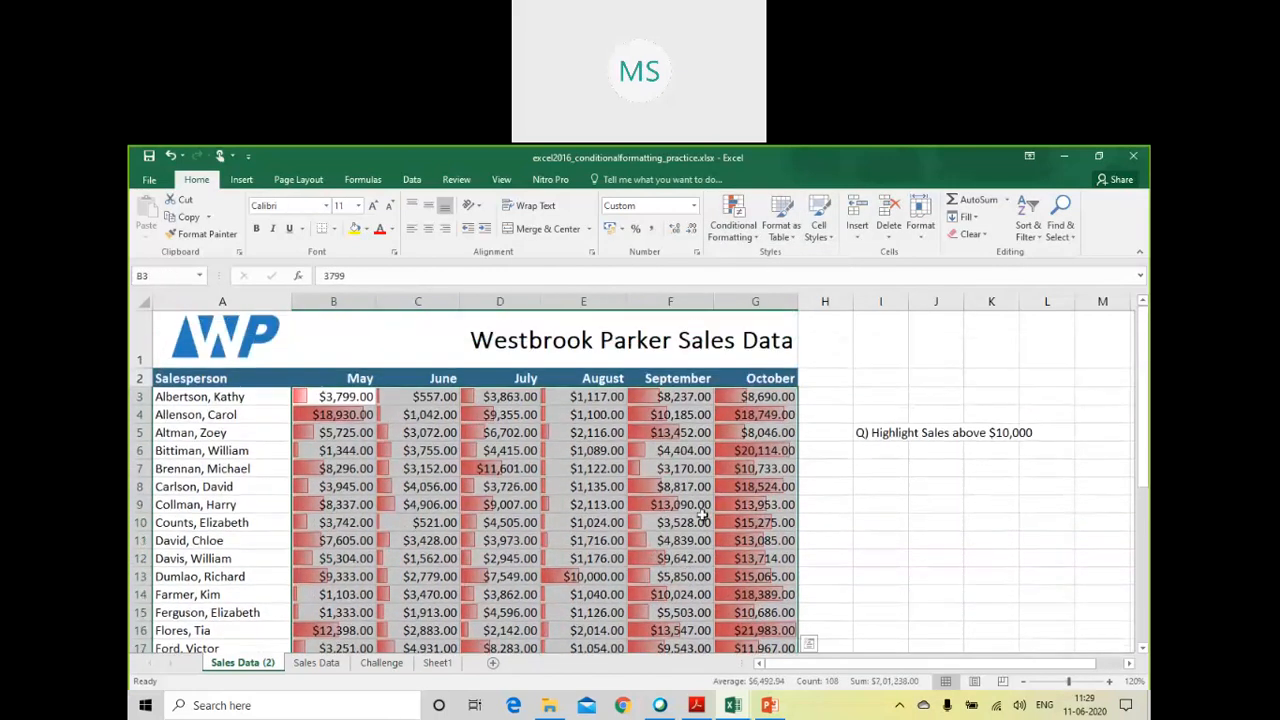
click(740, 235)
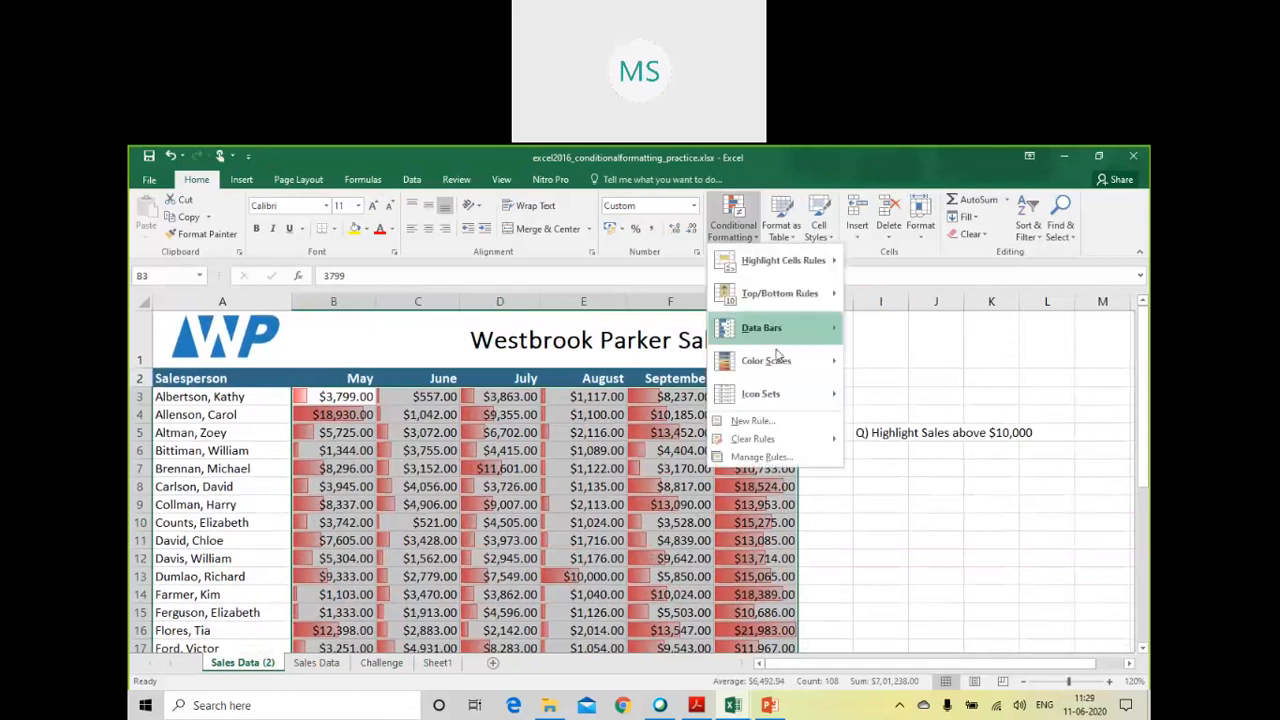
mouse_move(785, 370)
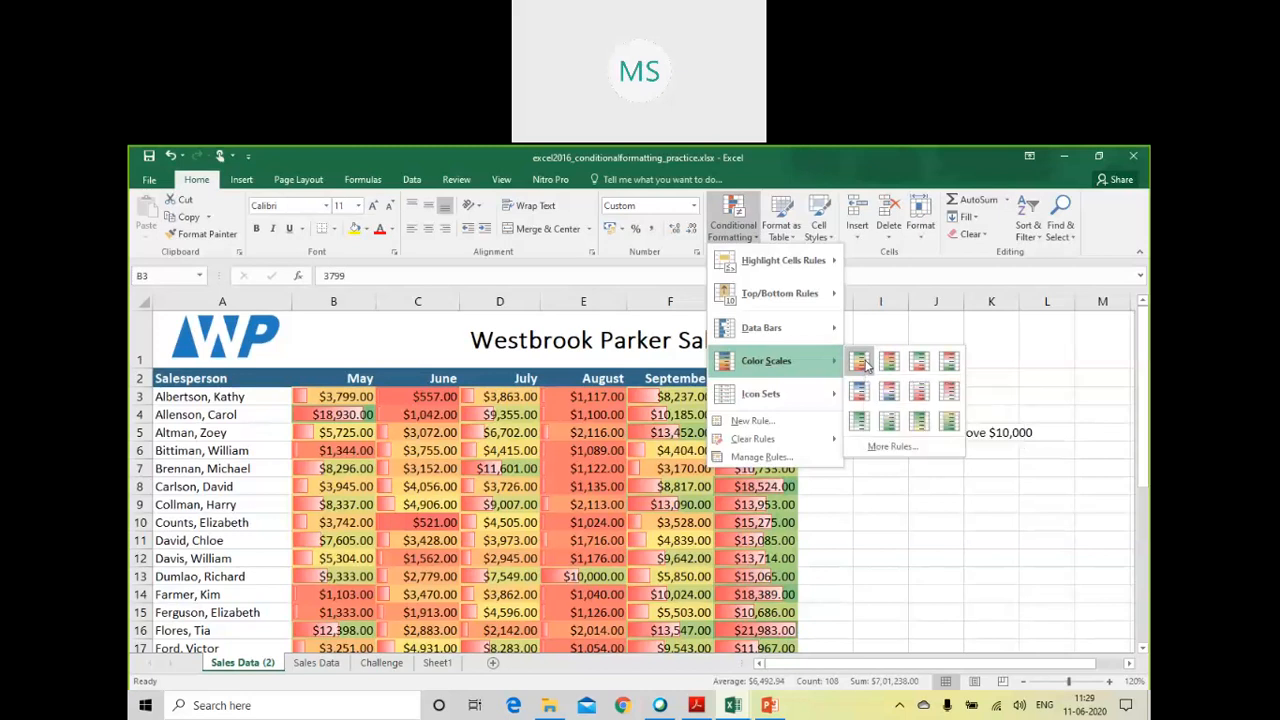
click(862, 362)
scroll(600, 530, down, 2)
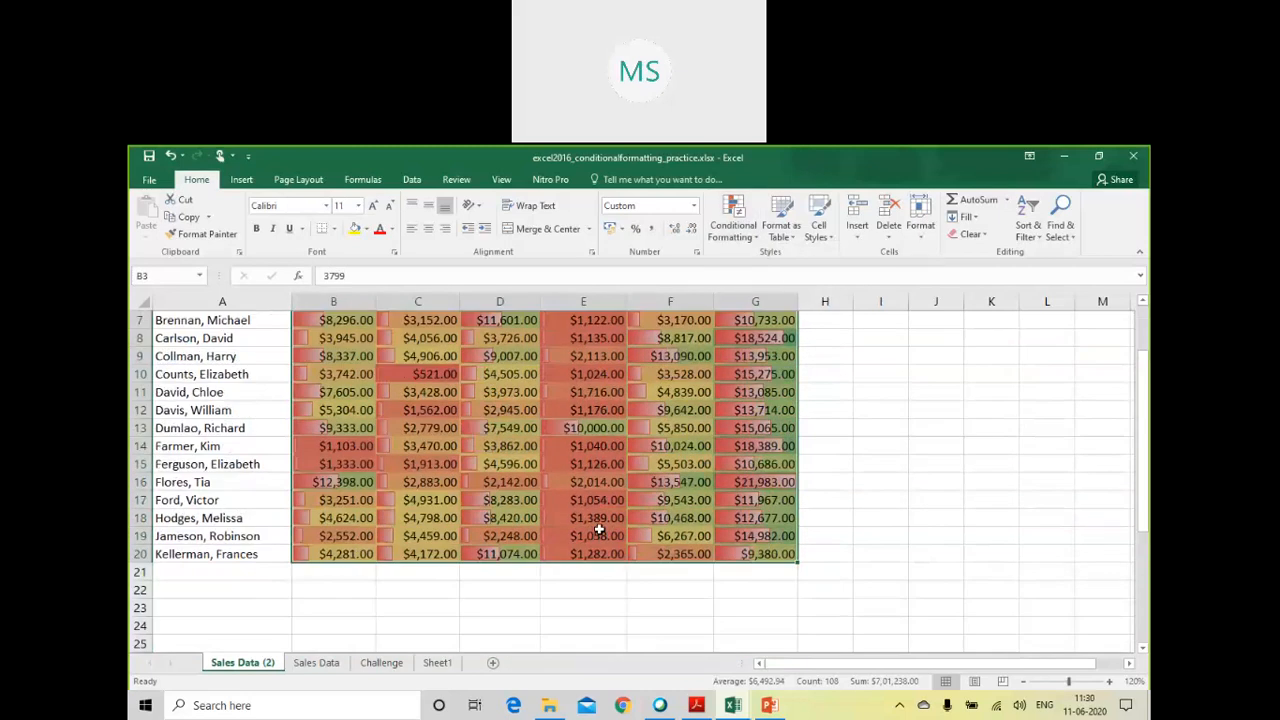
scroll(602, 517, up, 3)
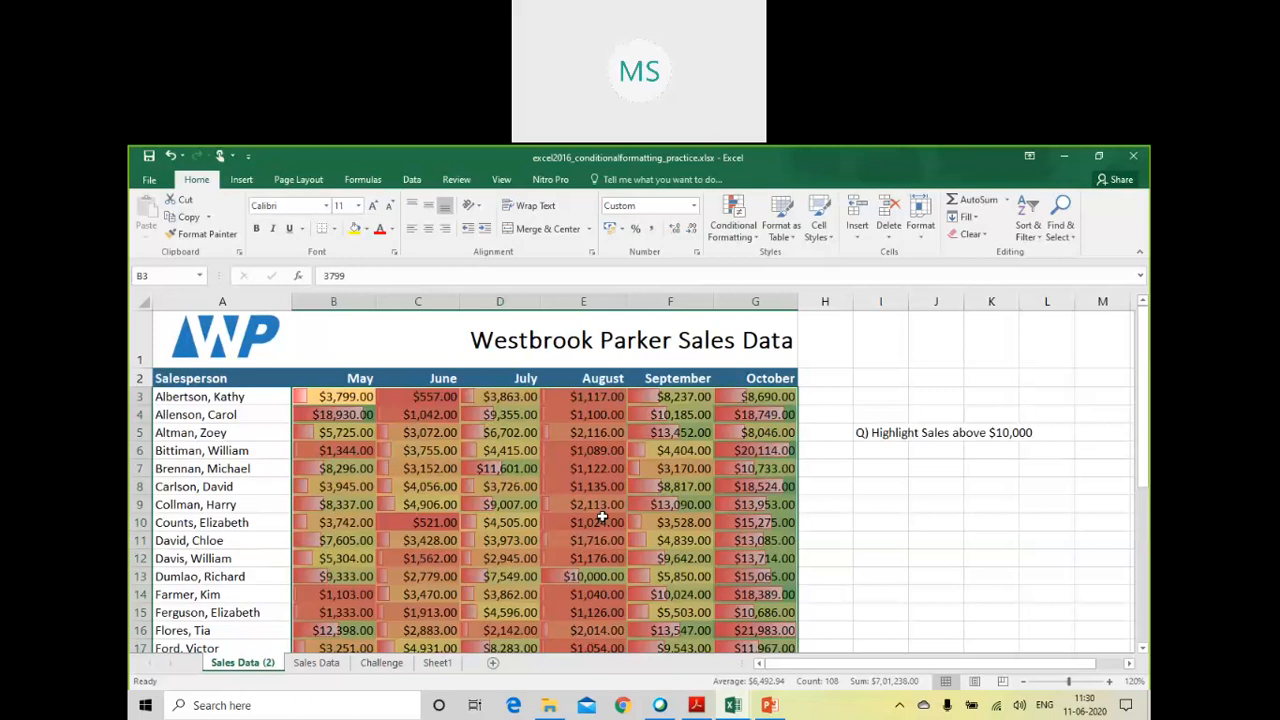
Step: Delete the Data Bar rule from B3:G20 through the Conditional Formatting Rules Manager
click(738, 222)
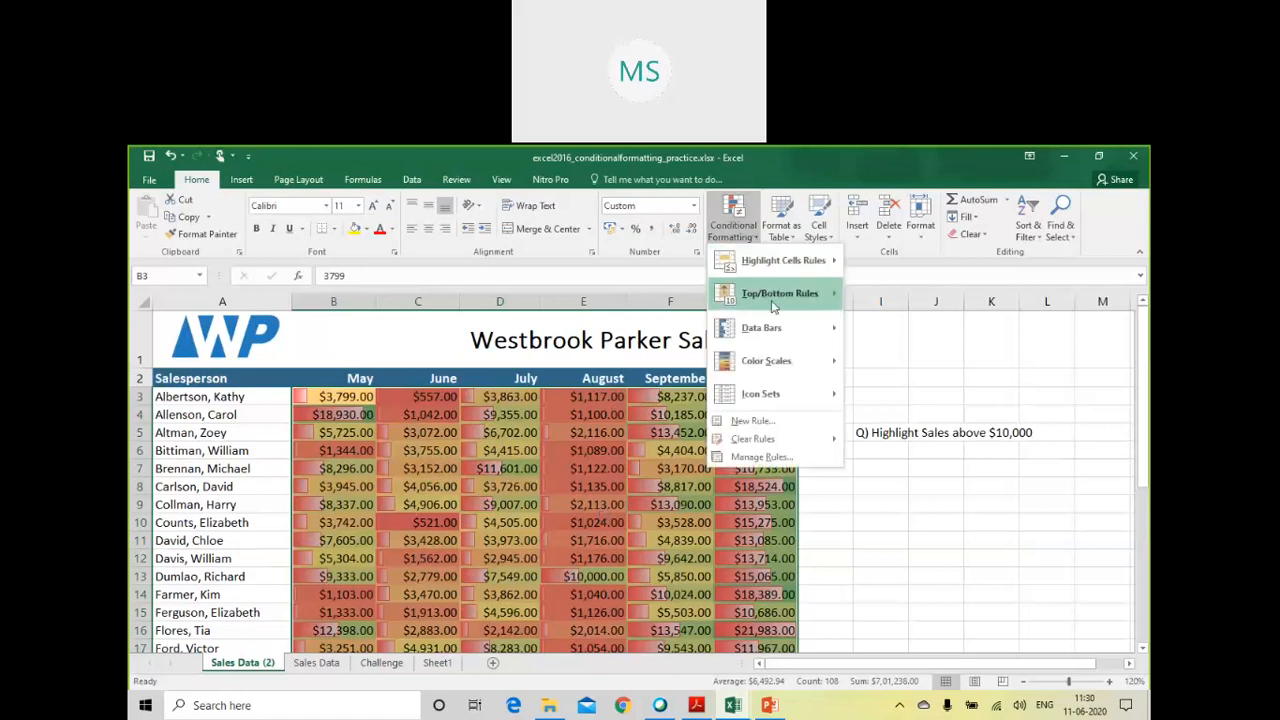
click(760, 458)
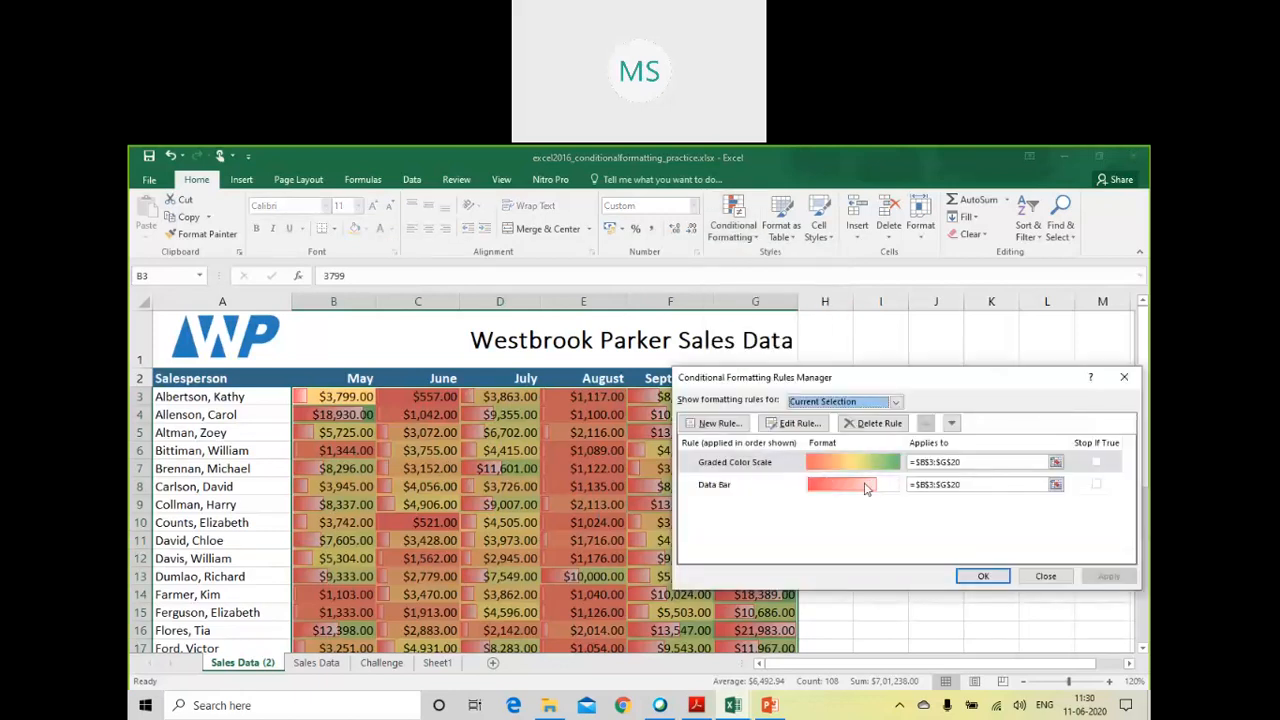
click(868, 486)
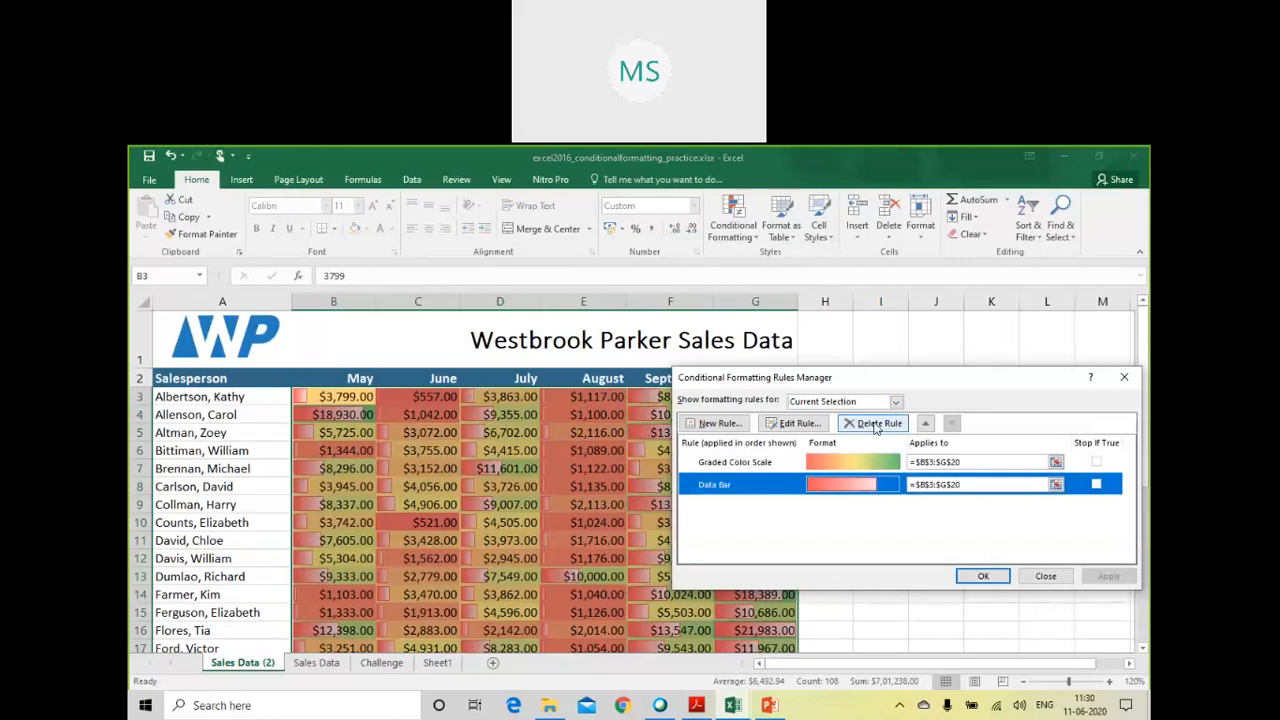
click(876, 425)
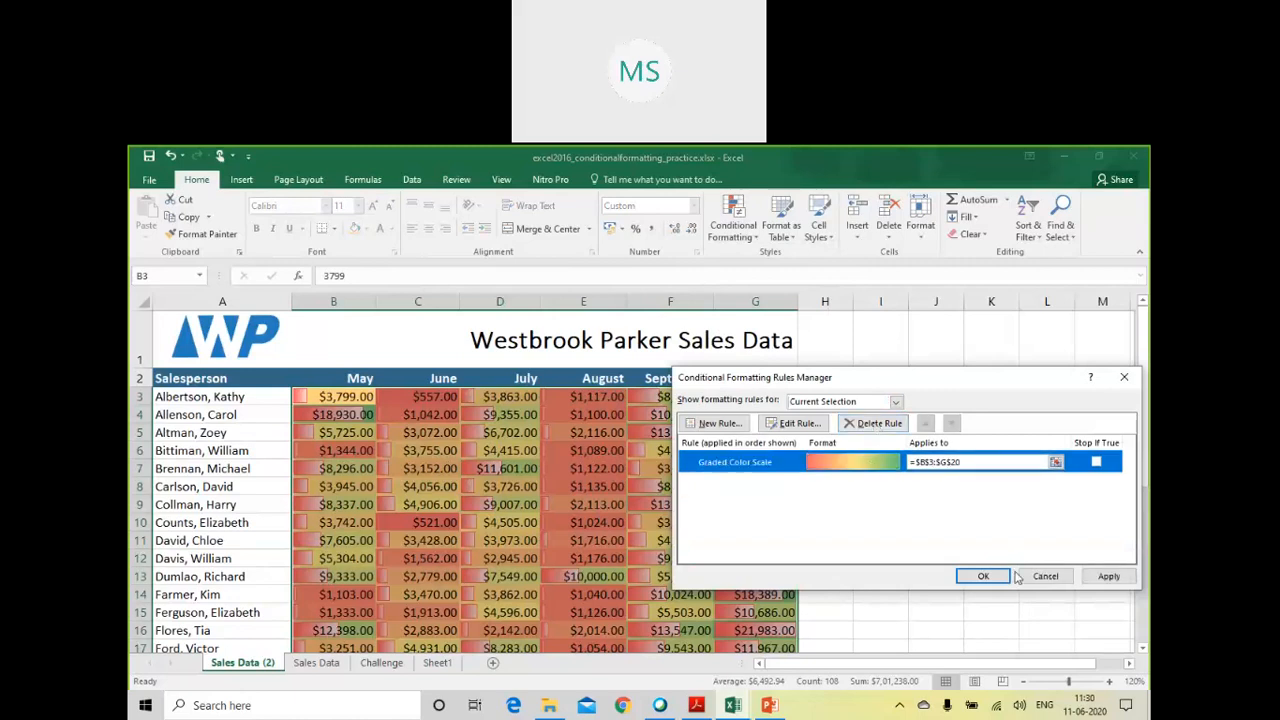
click(985, 577)
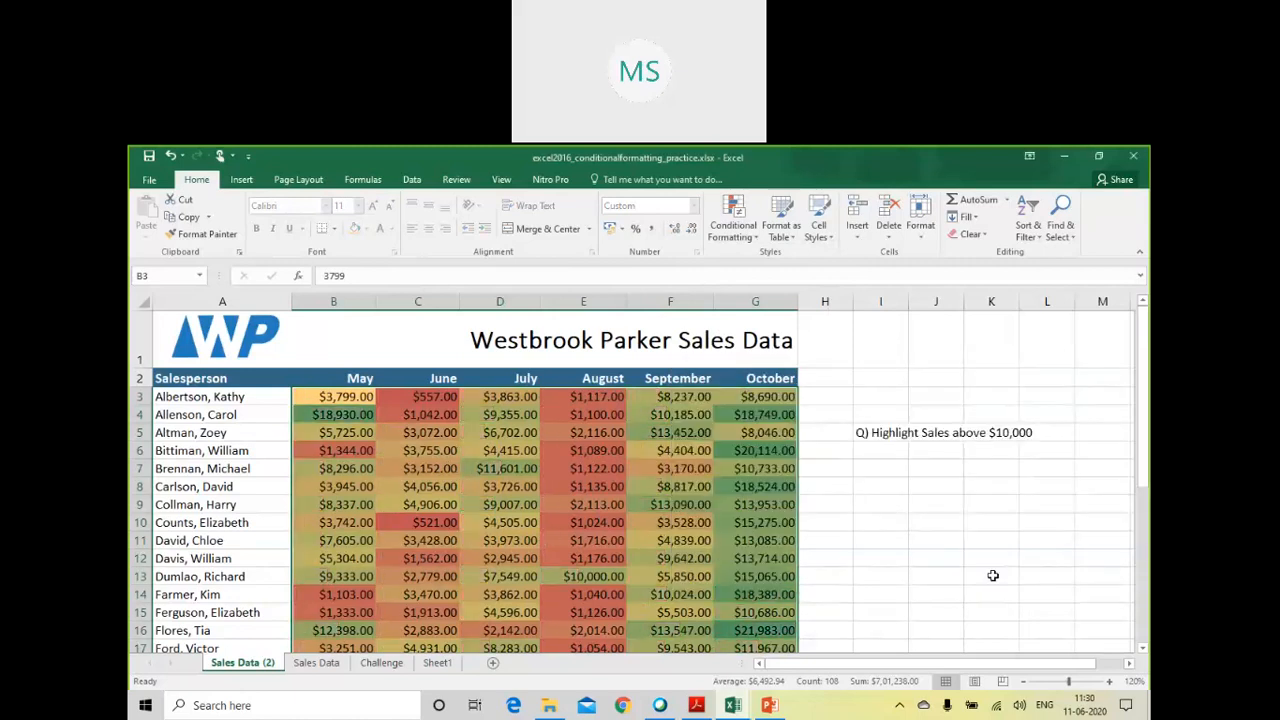
Step: Examine how the color scale shades high, middle and low sales, checking May, July, August and October cells
click(352, 399)
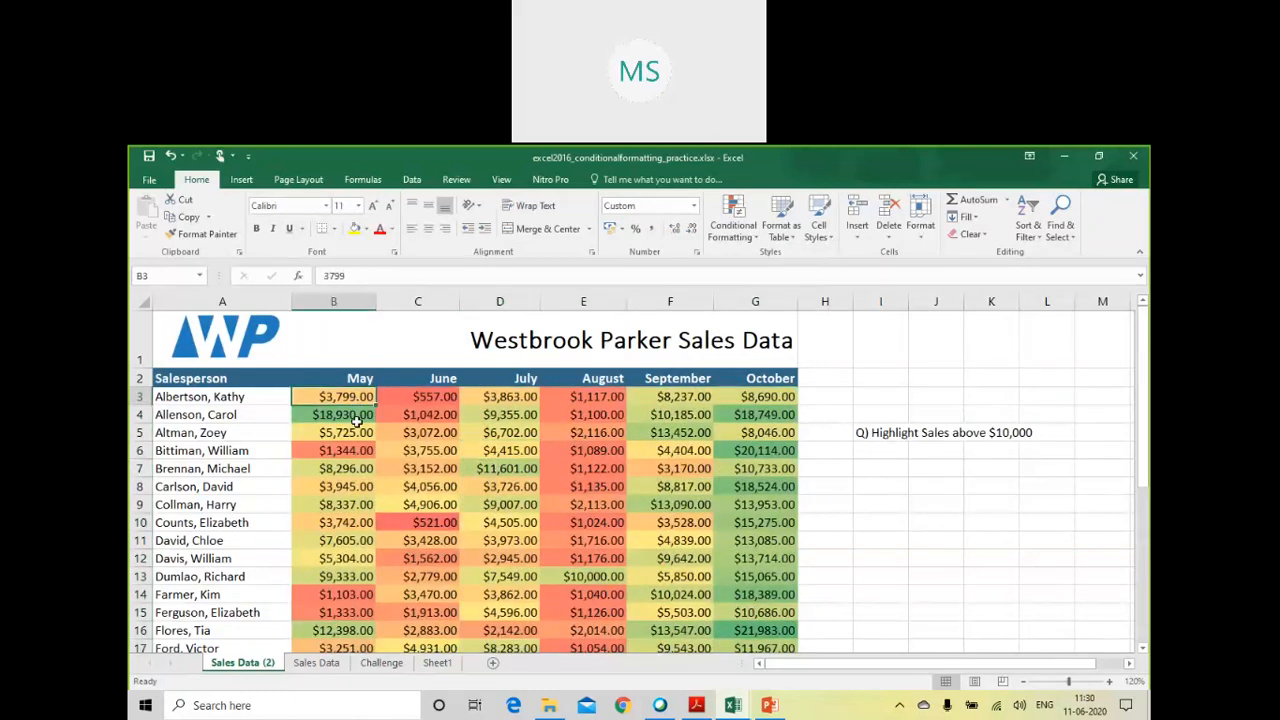
click(356, 419)
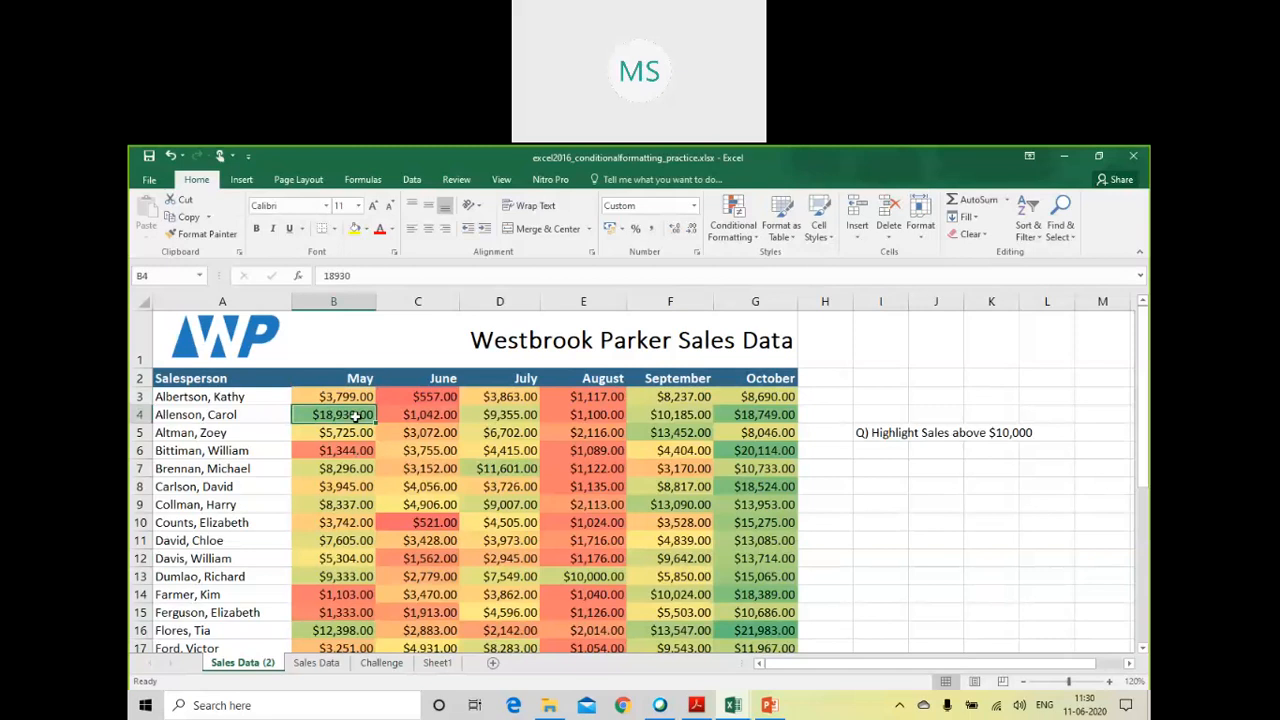
click(352, 451)
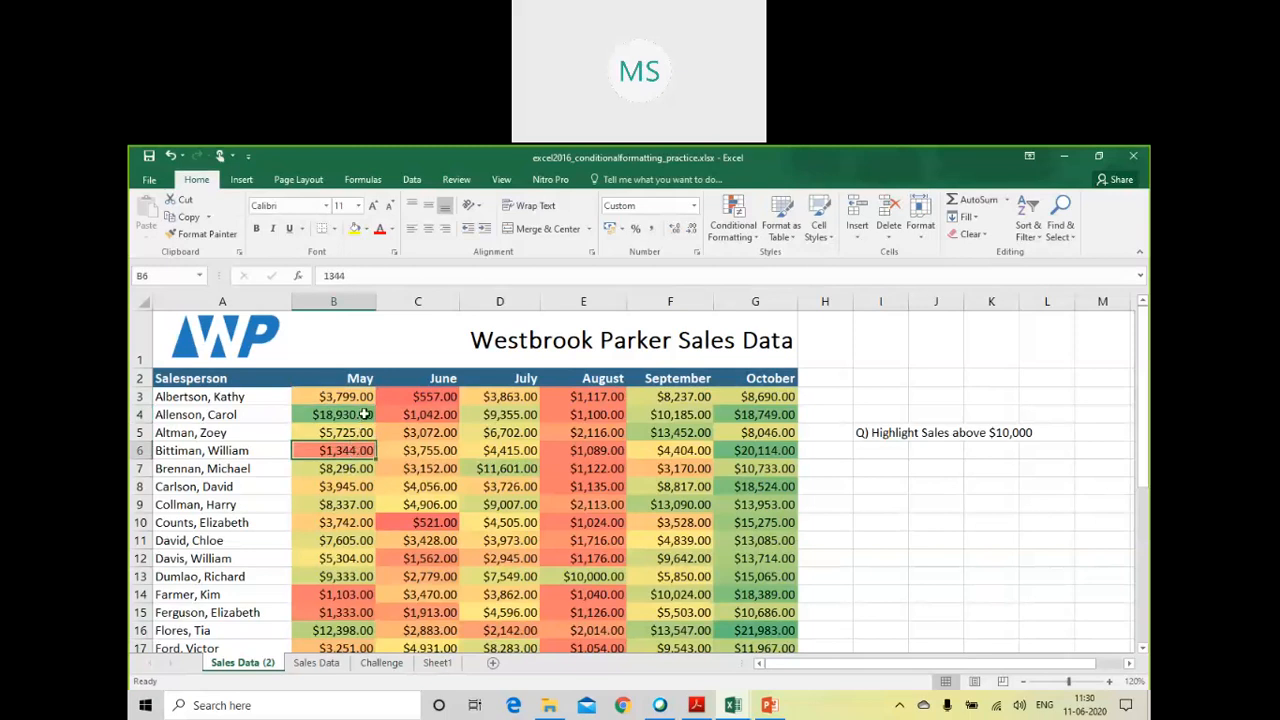
click(365, 414)
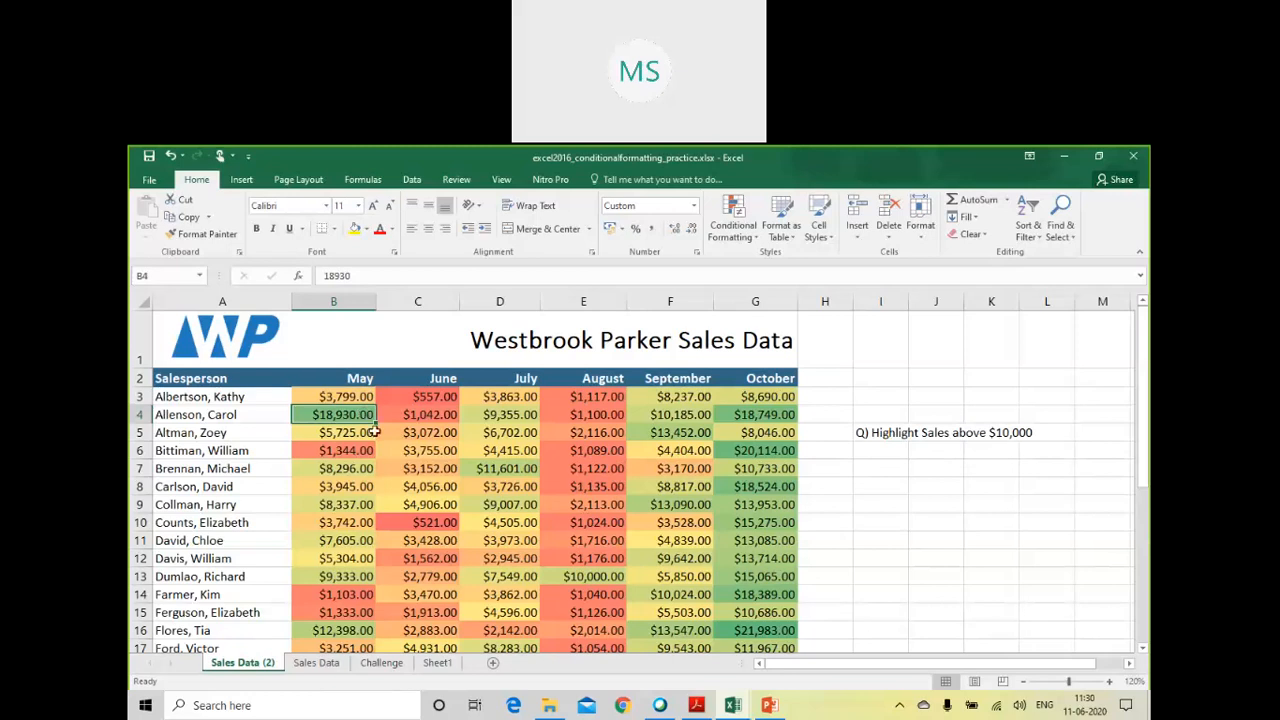
click(345, 451)
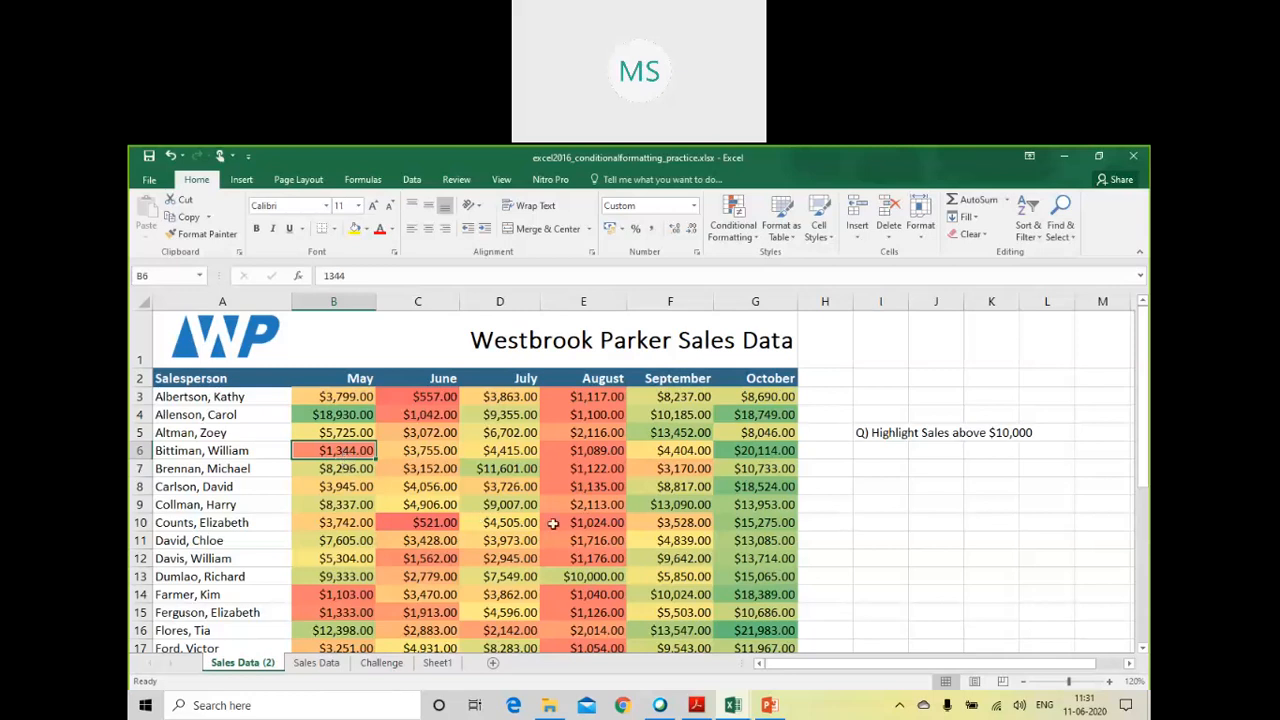
click(595, 504)
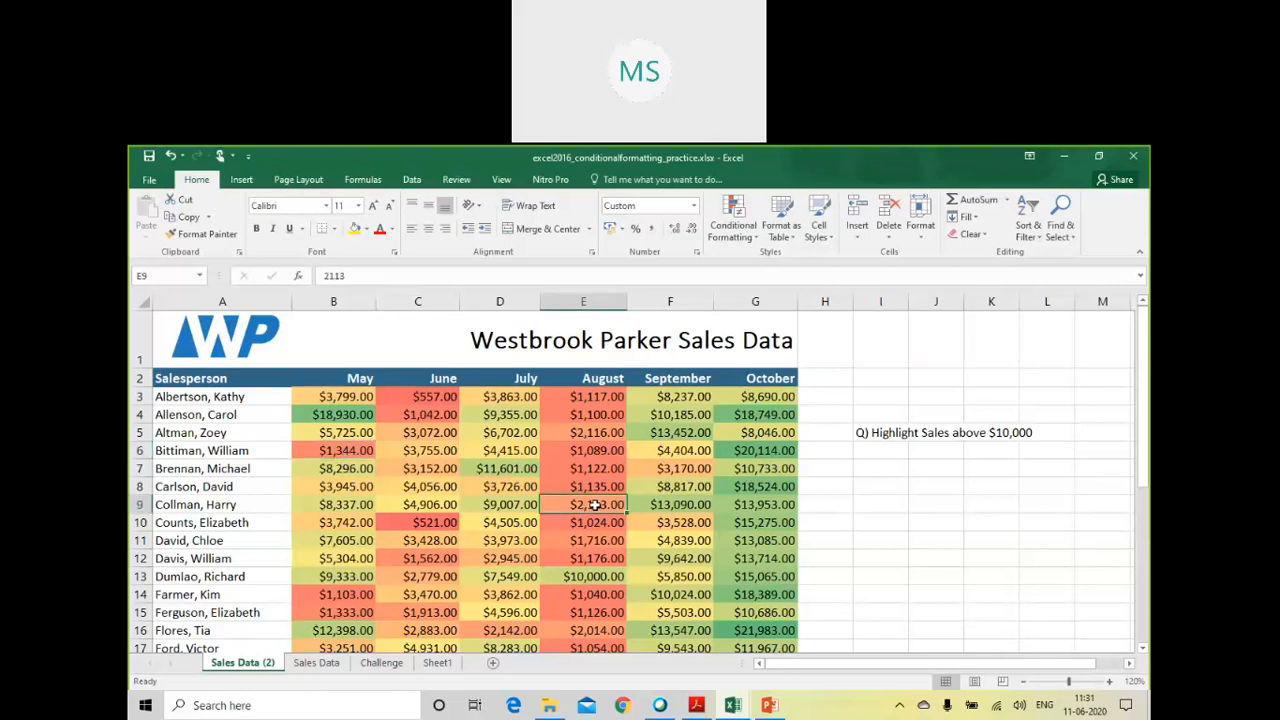
click(520, 529)
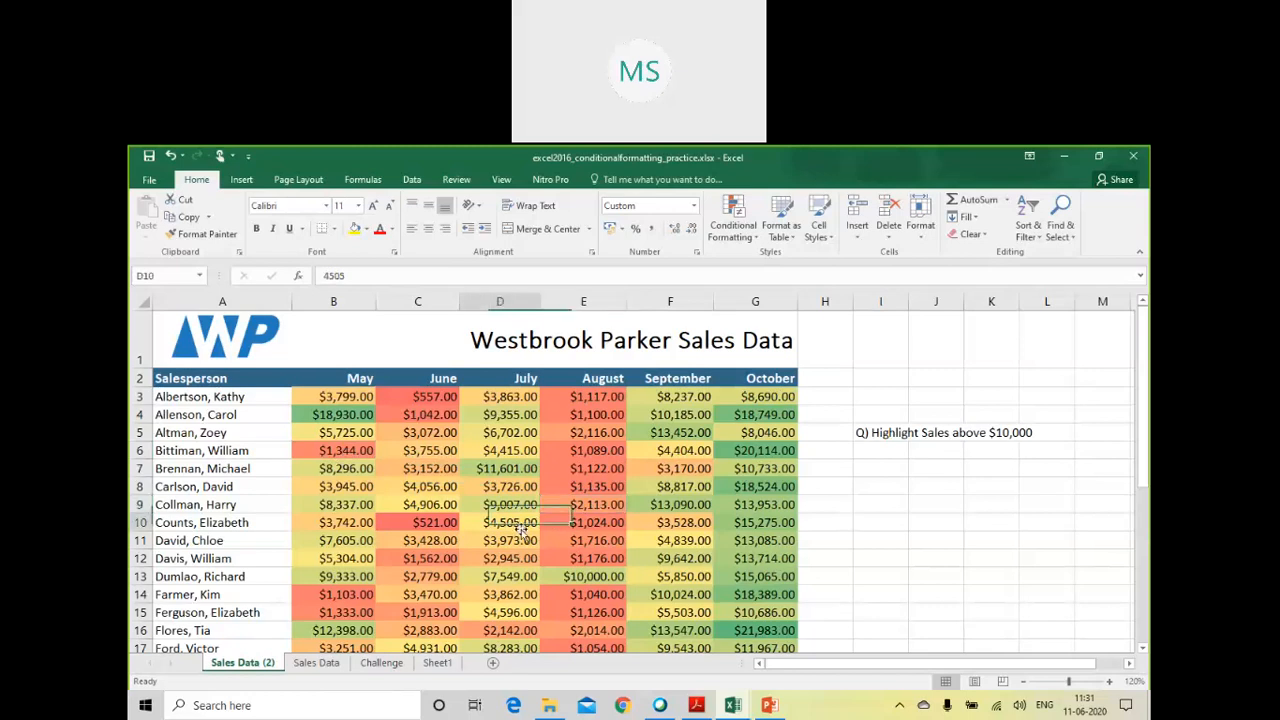
click(583, 578)
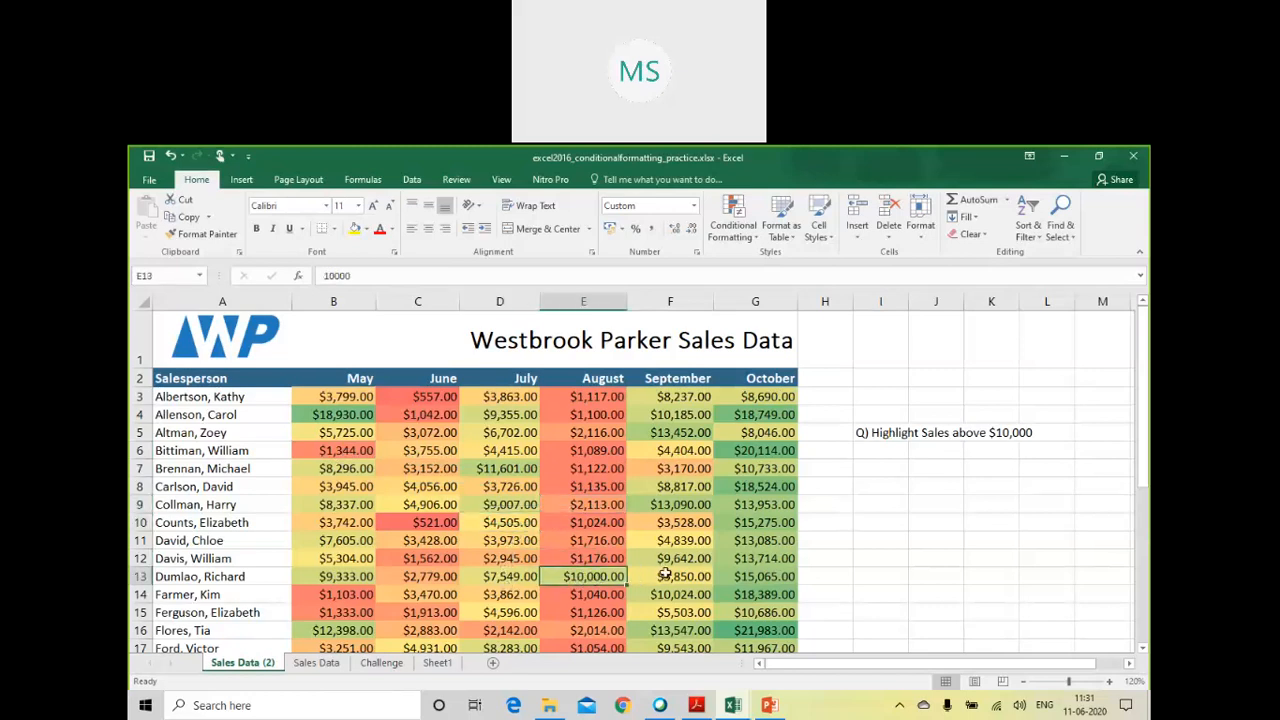
click(752, 576)
click(757, 595)
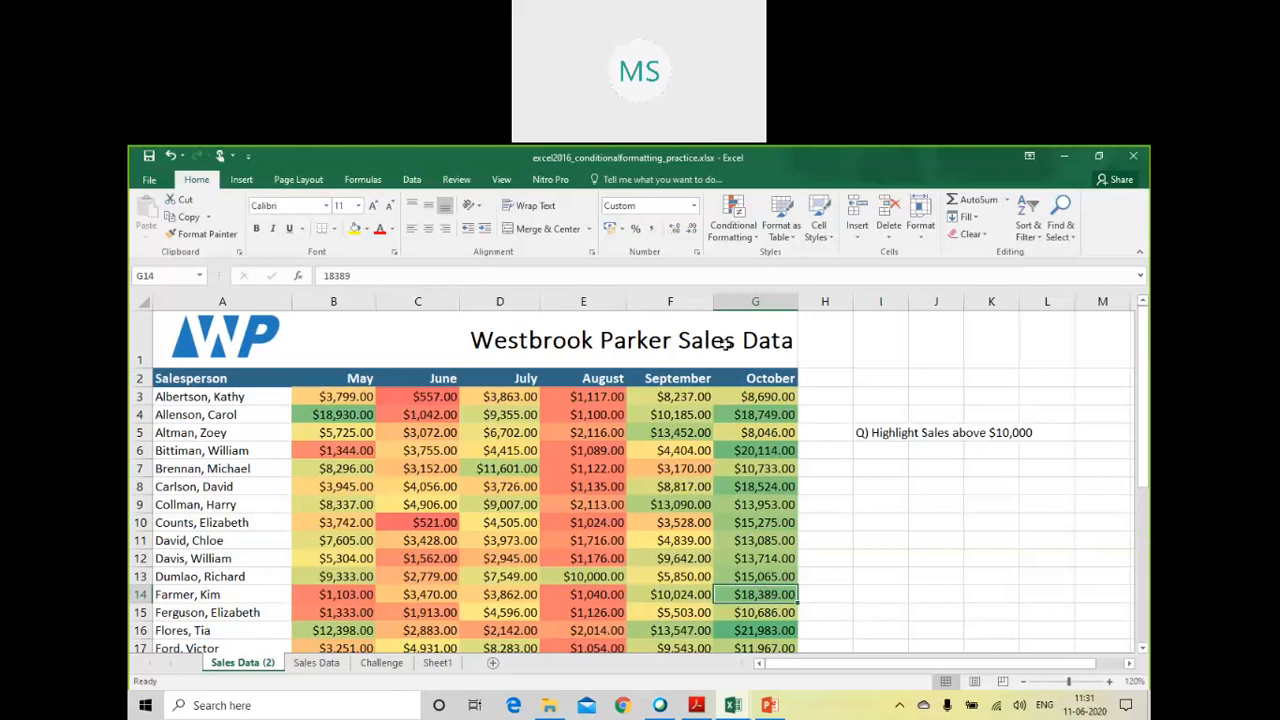
Step: Apply the colored three-arrow directional icon set to the sales values in B3:G20
drag(345, 400, 762, 606)
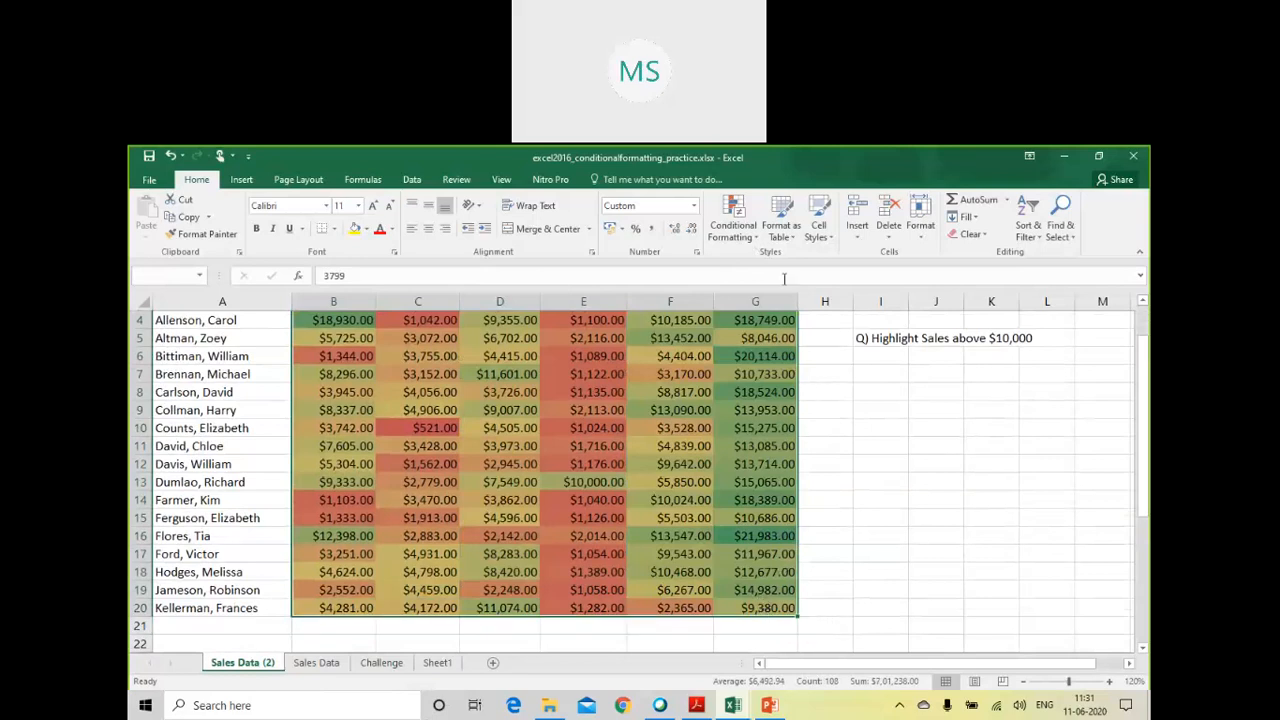
click(758, 232)
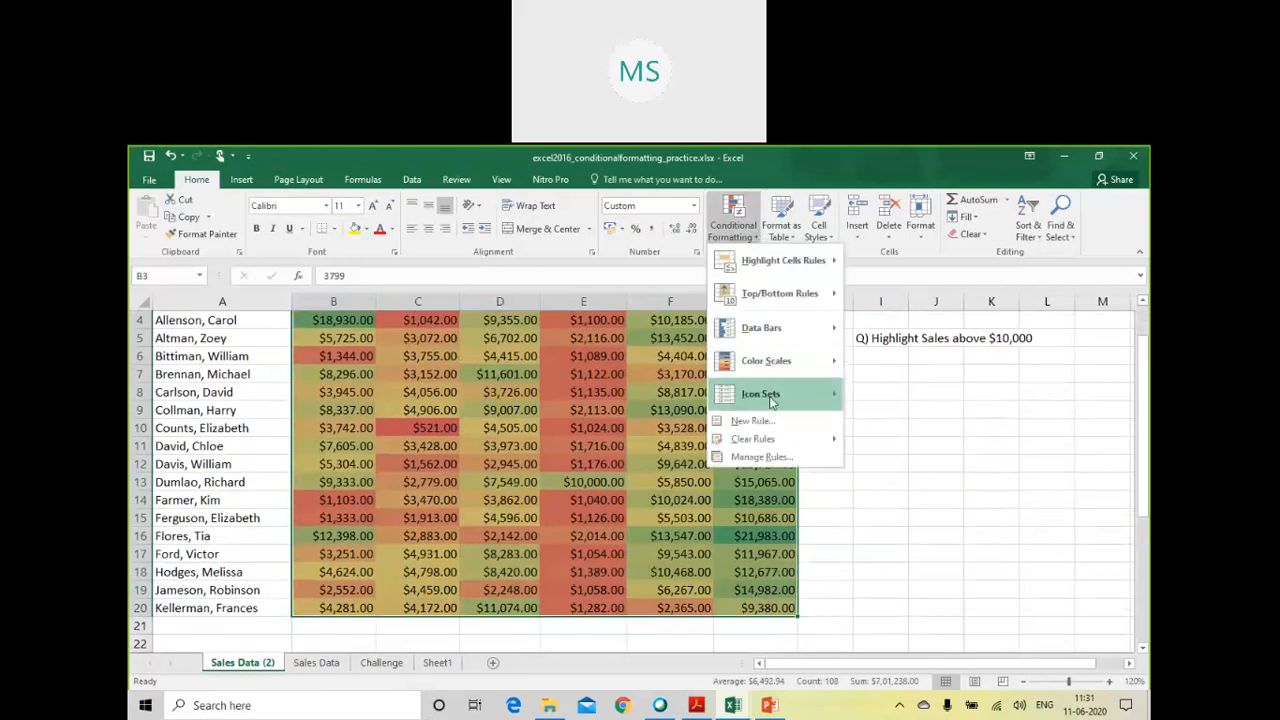
mouse_move(771, 400)
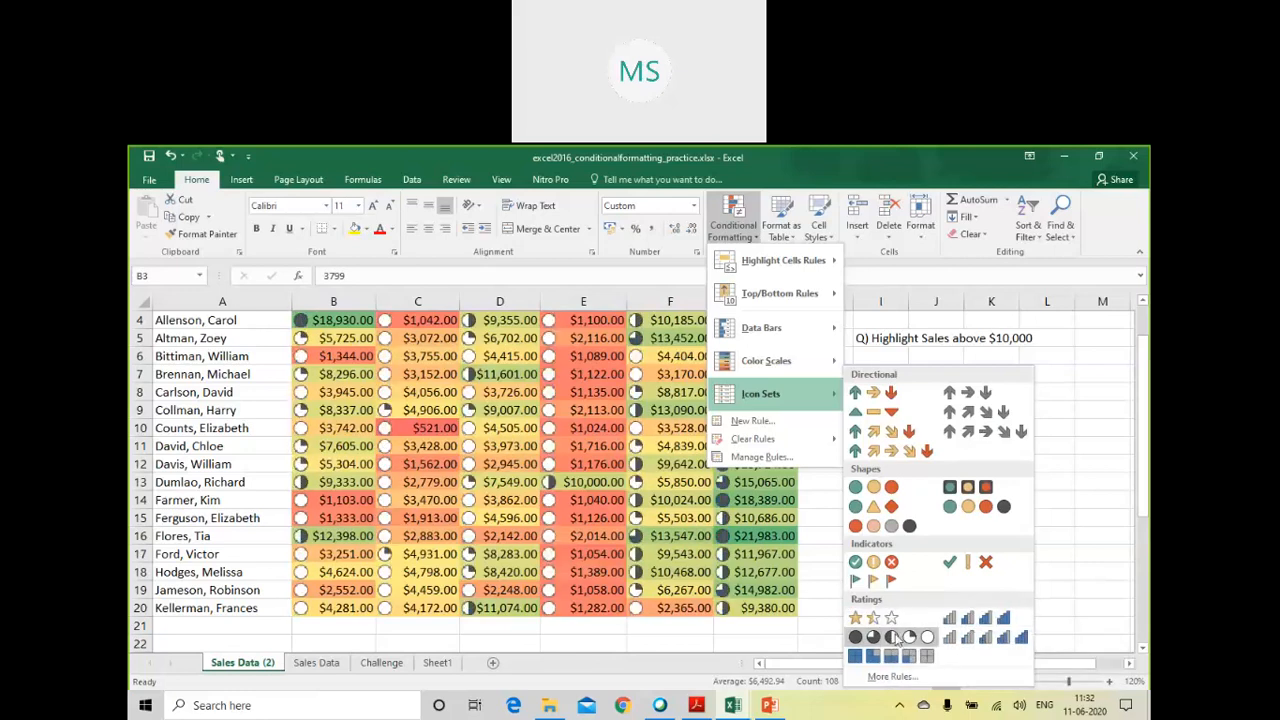
click(891, 393)
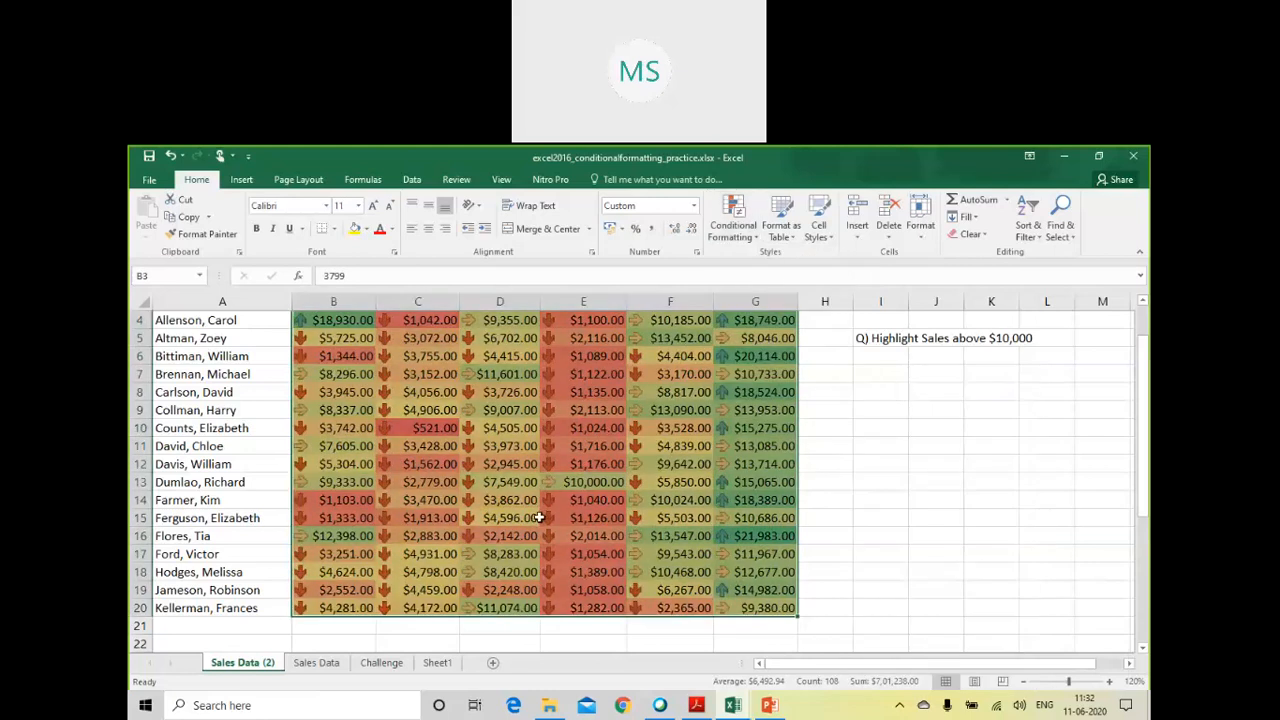
scroll(538, 517, up, 2)
scroll(538, 517, down, 3)
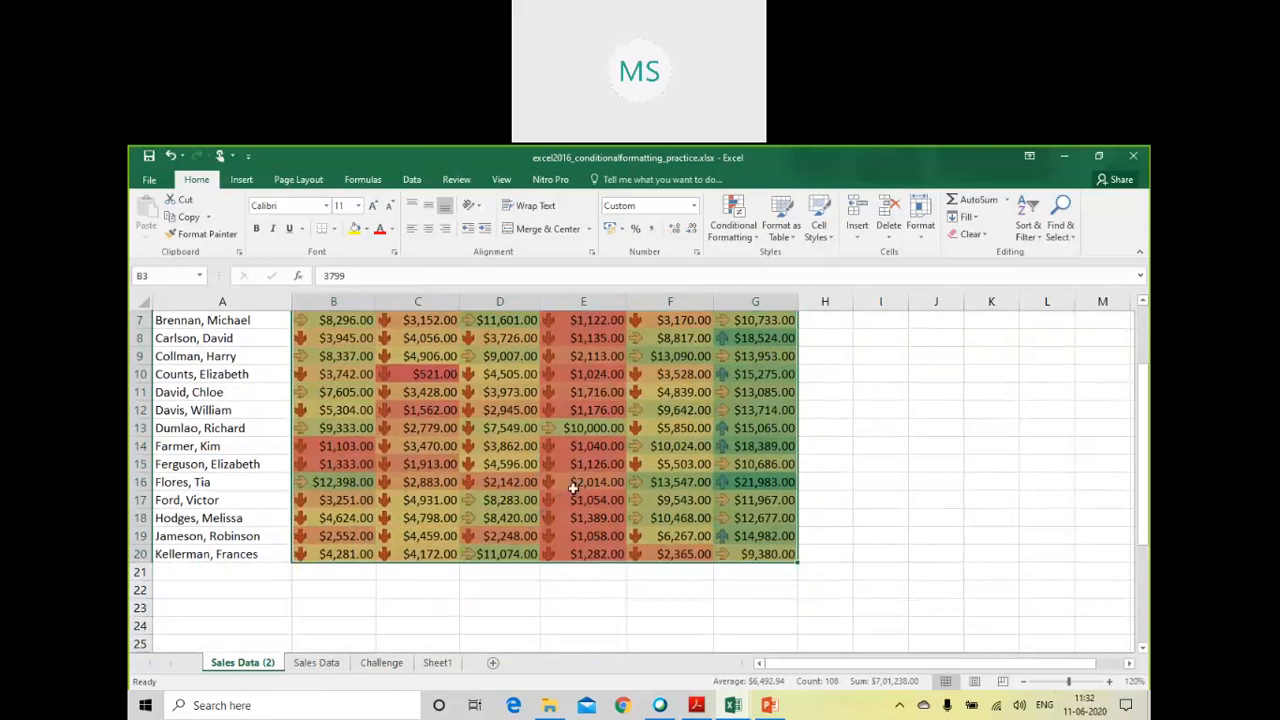
Step: Delete the Graded Color Scale rule from B3:G20, keeping the Icon Set rule, and review the arrows in the table
click(752, 238)
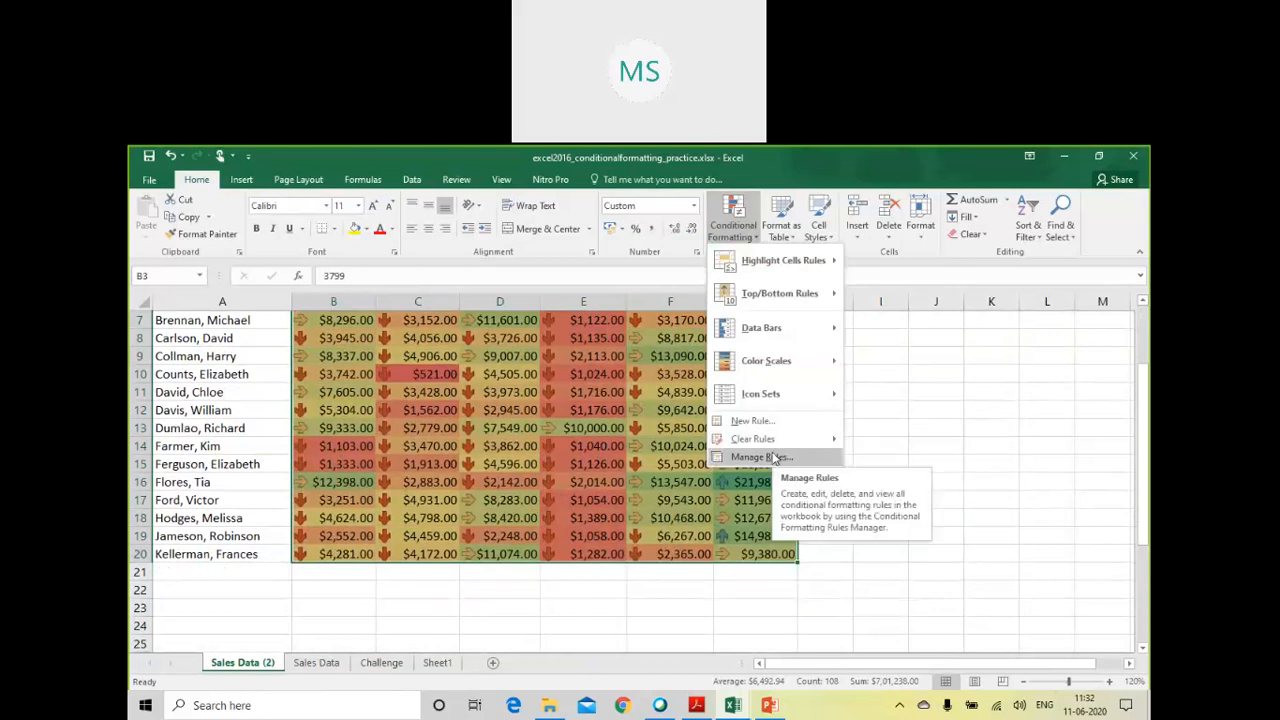
click(762, 457)
drag(774, 384, 605, 358)
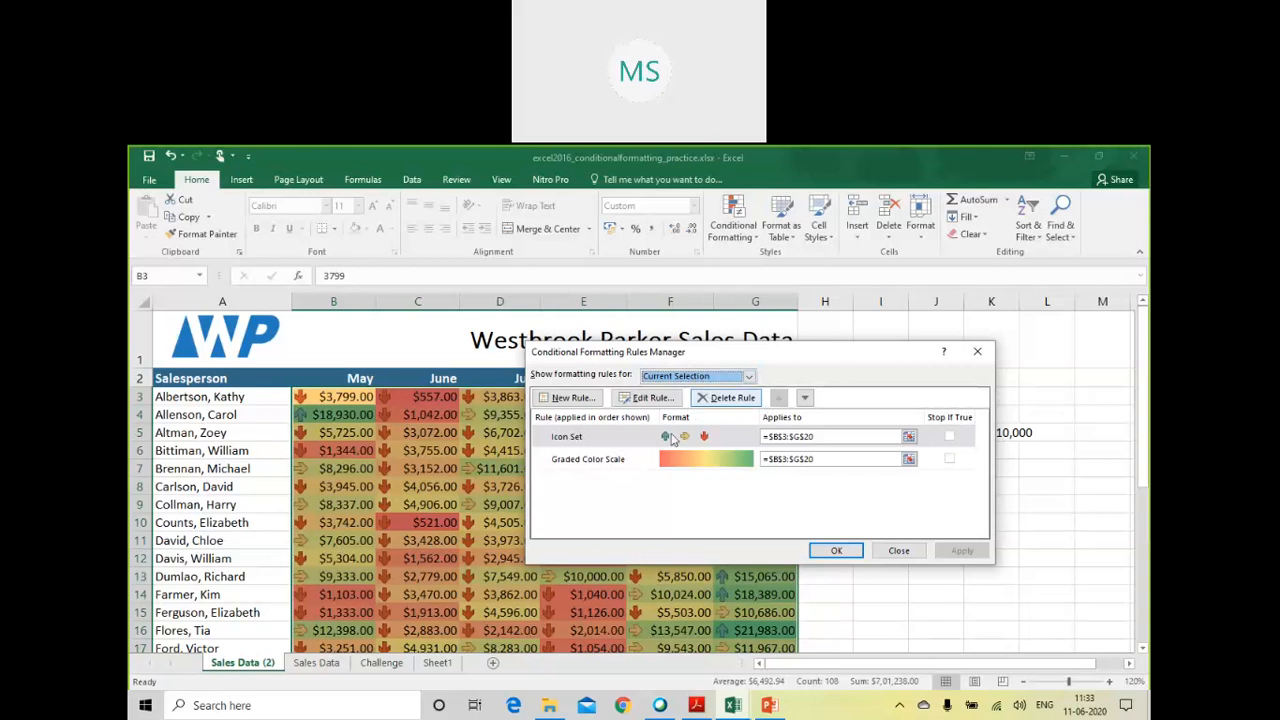
click(603, 446)
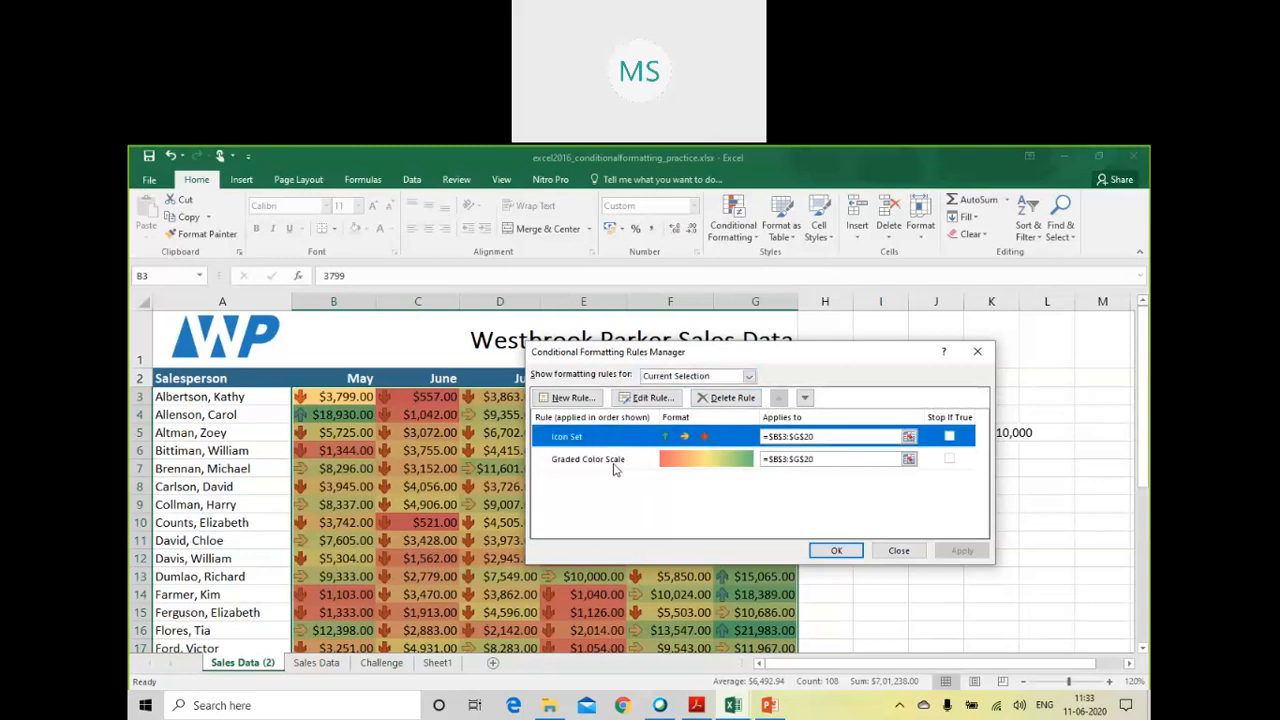
click(614, 462)
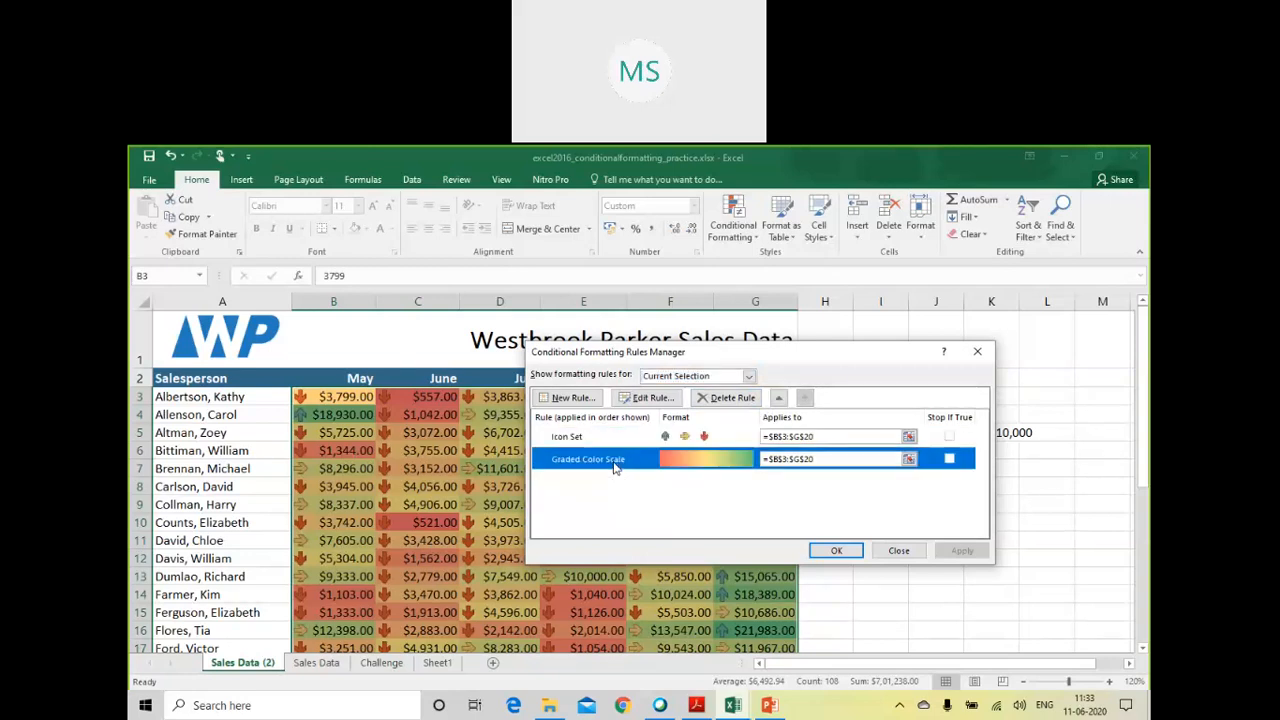
click(727, 397)
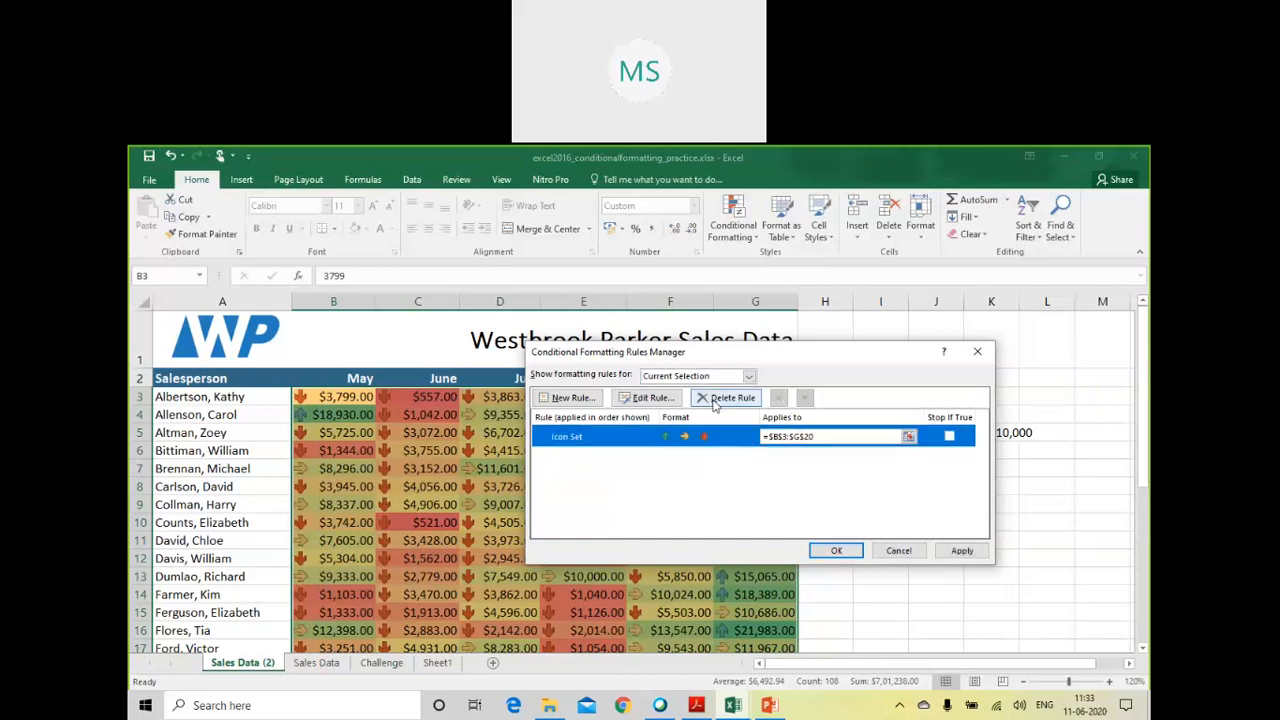
click(832, 557)
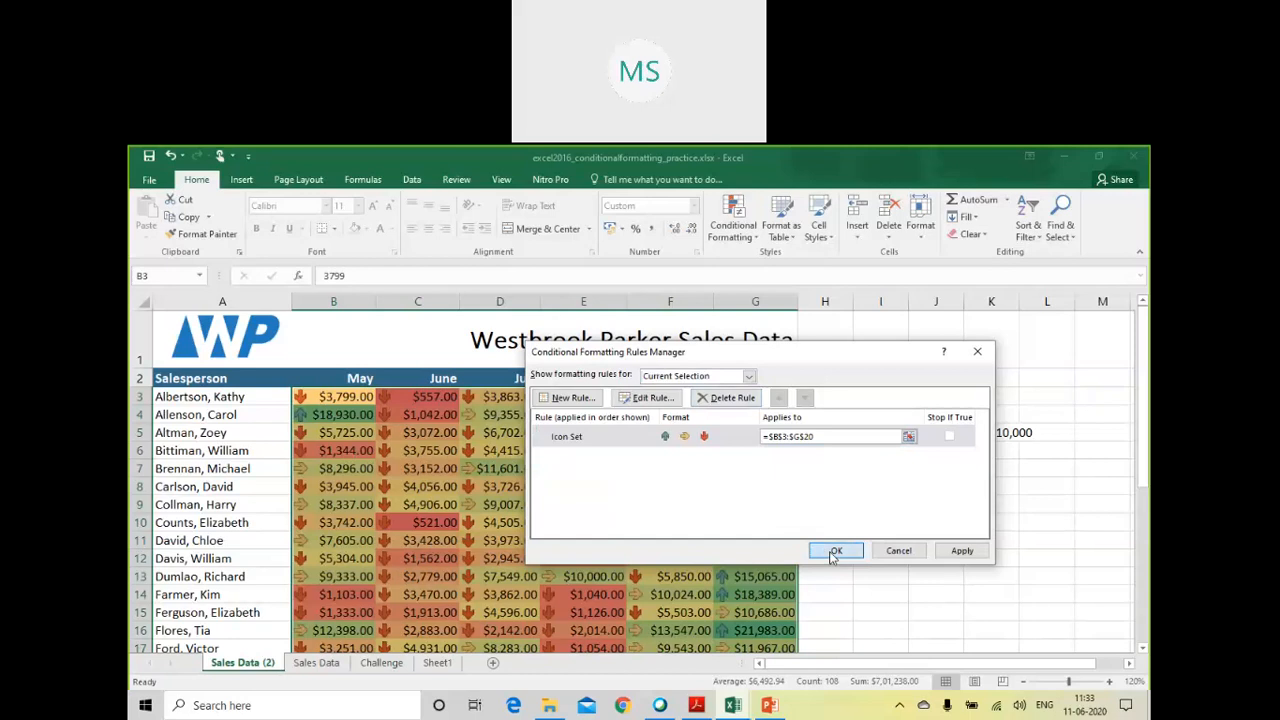
click(833, 557)
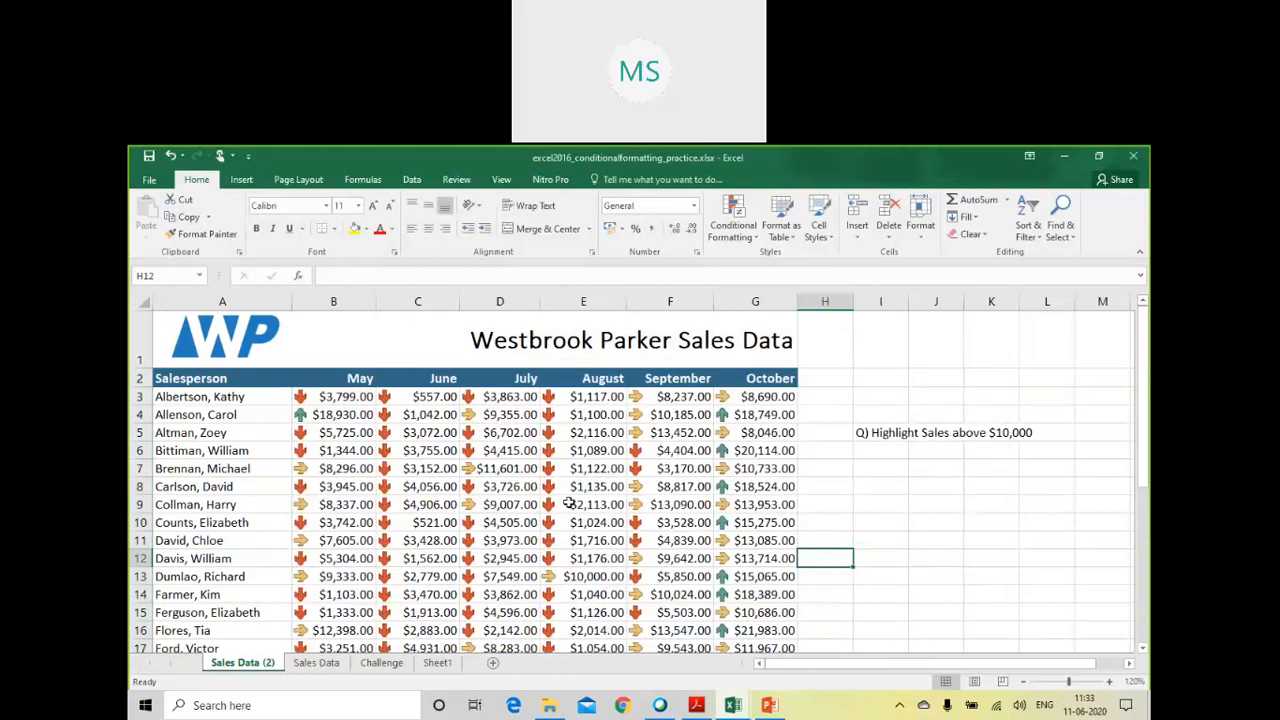
scroll(600, 600, down, 2)
scroll(608, 623, up, 2)
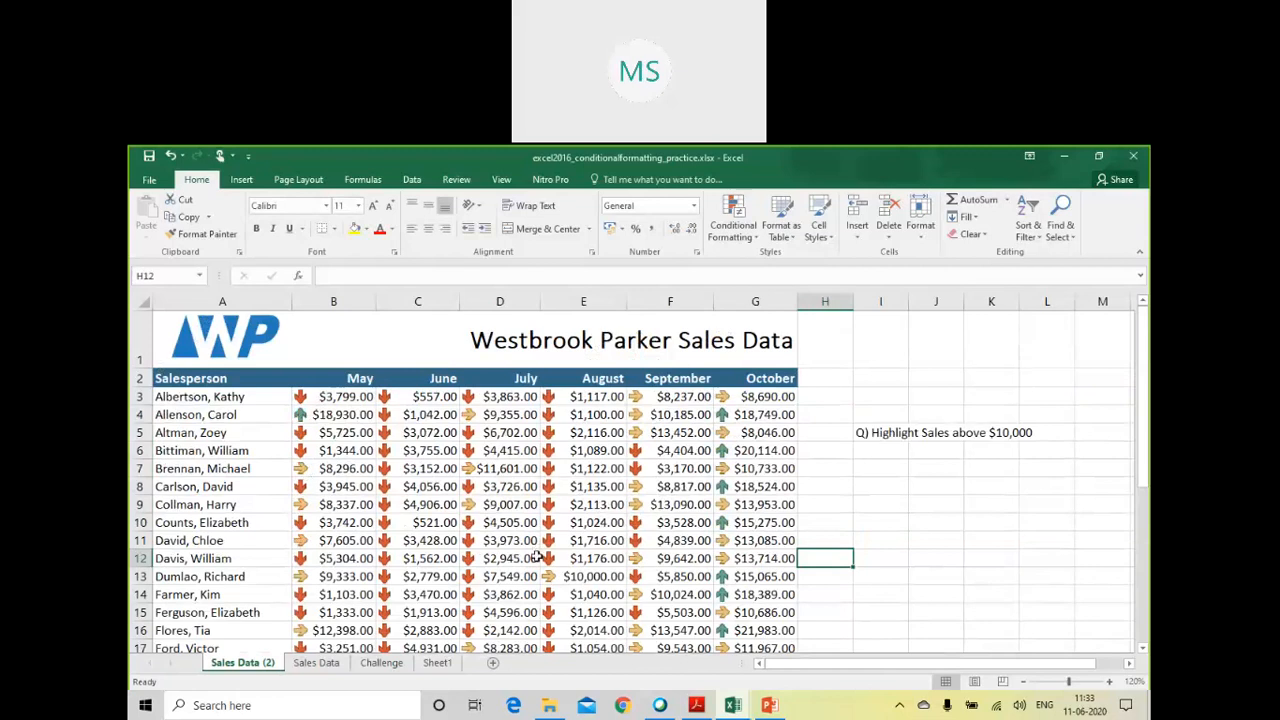
click(757, 239)
click(752, 445)
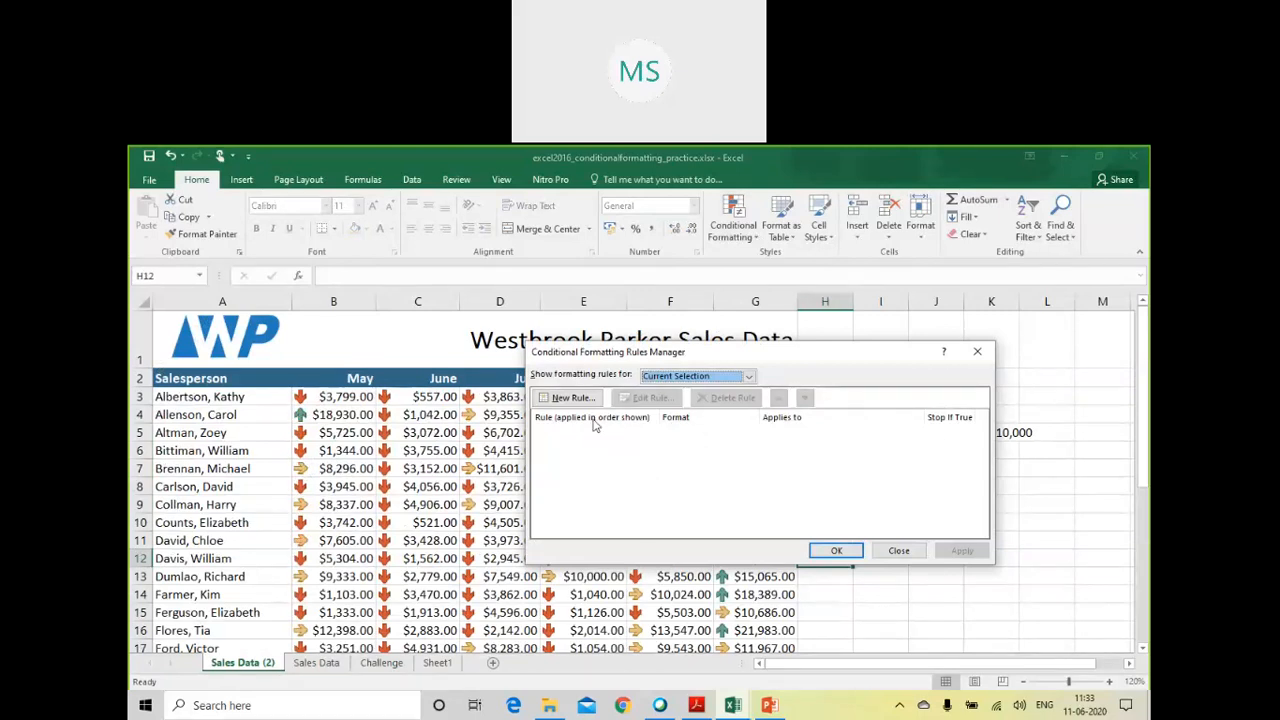
click(836, 550)
Step: Select the sales values in B3:G20 and delete their Icon Set rule in the Conditional Formatting Rules Manager
click(505, 486)
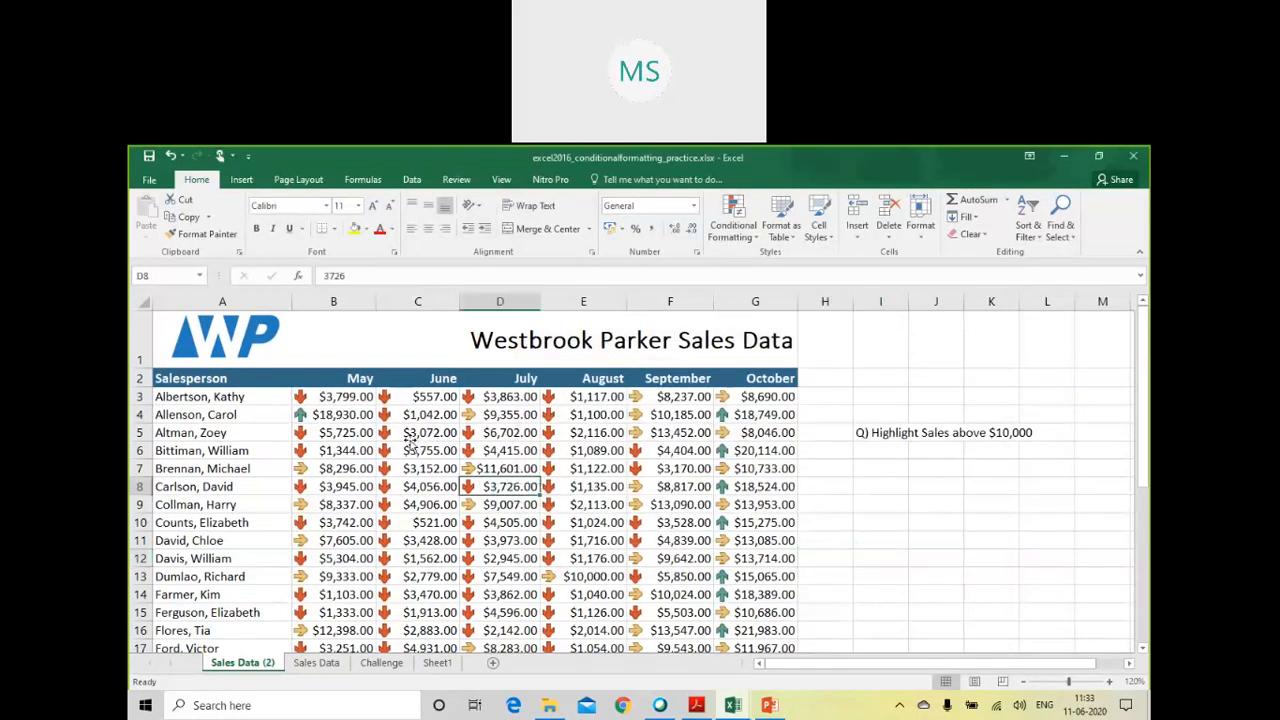
click(418, 450)
drag(322, 396, 430, 576)
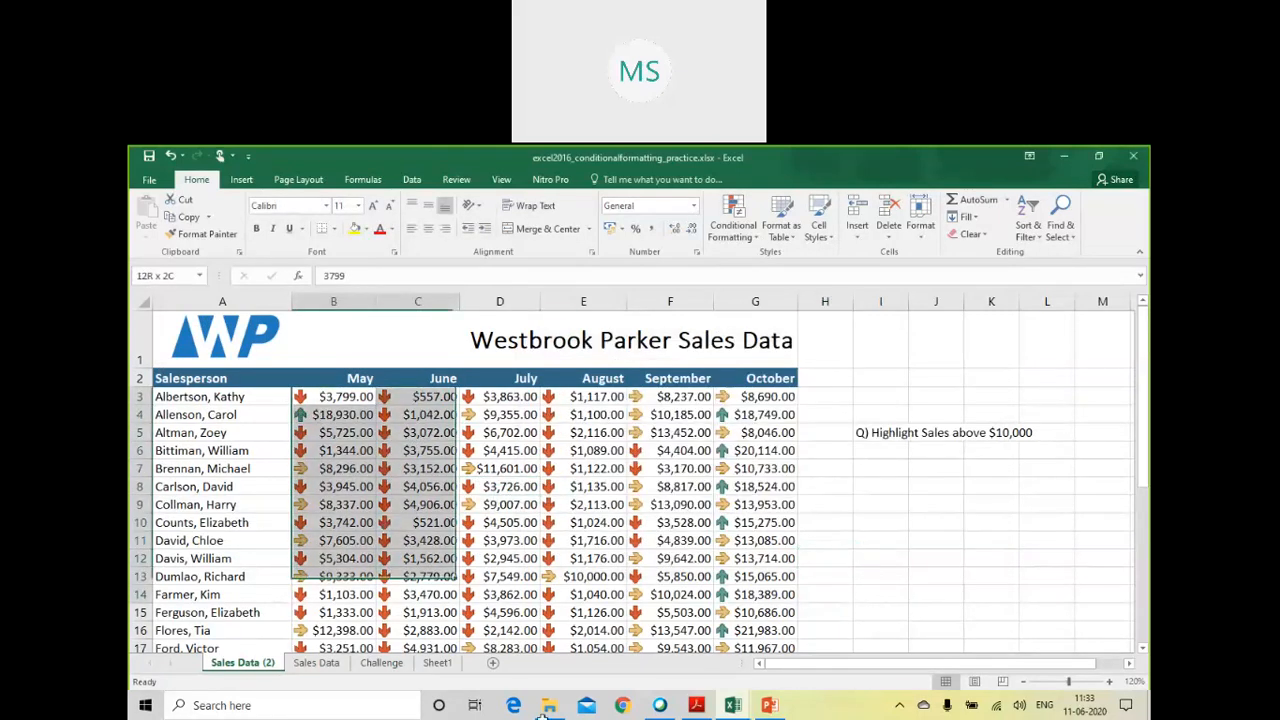
drag(540, 715, 752, 627)
click(733, 222)
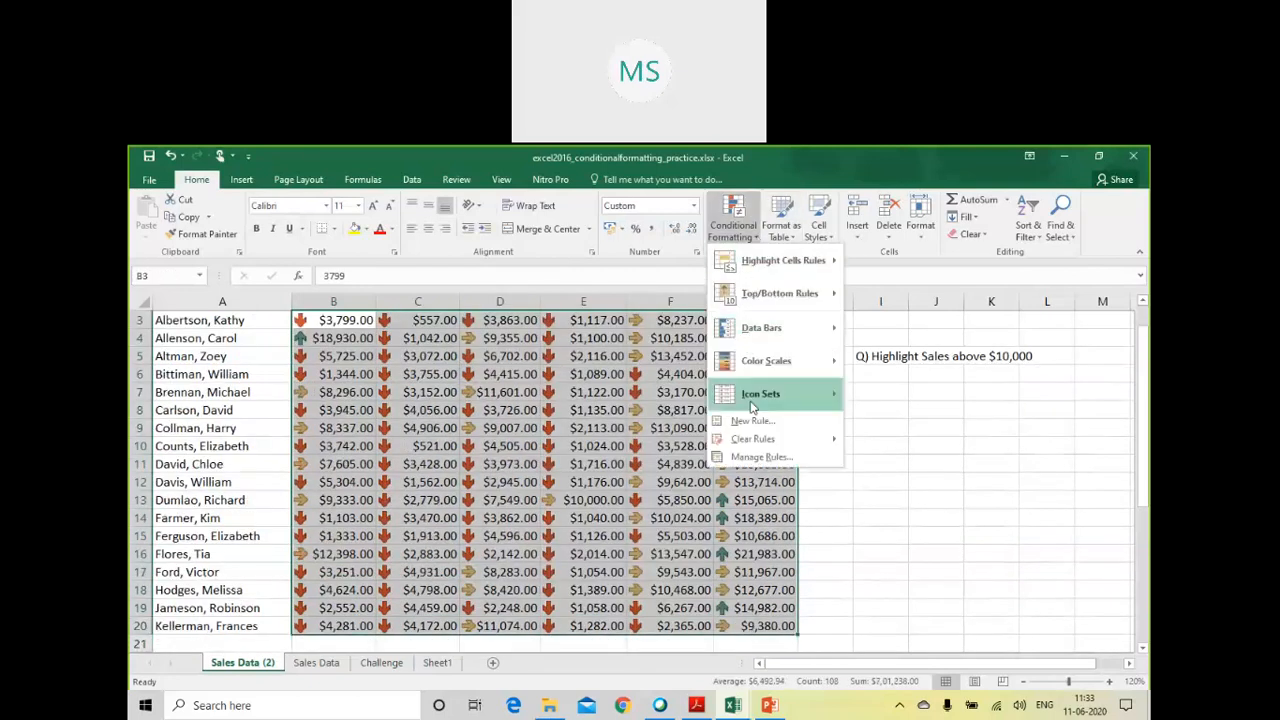
click(752, 459)
click(643, 442)
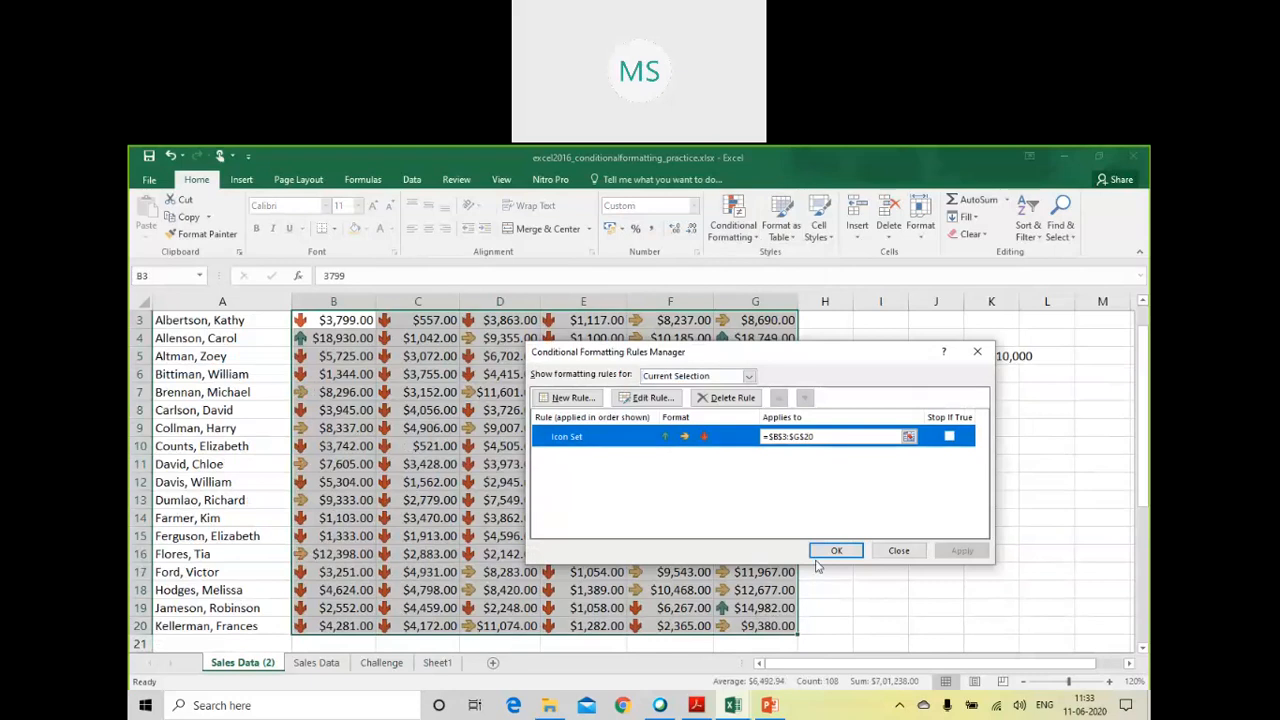
click(720, 399)
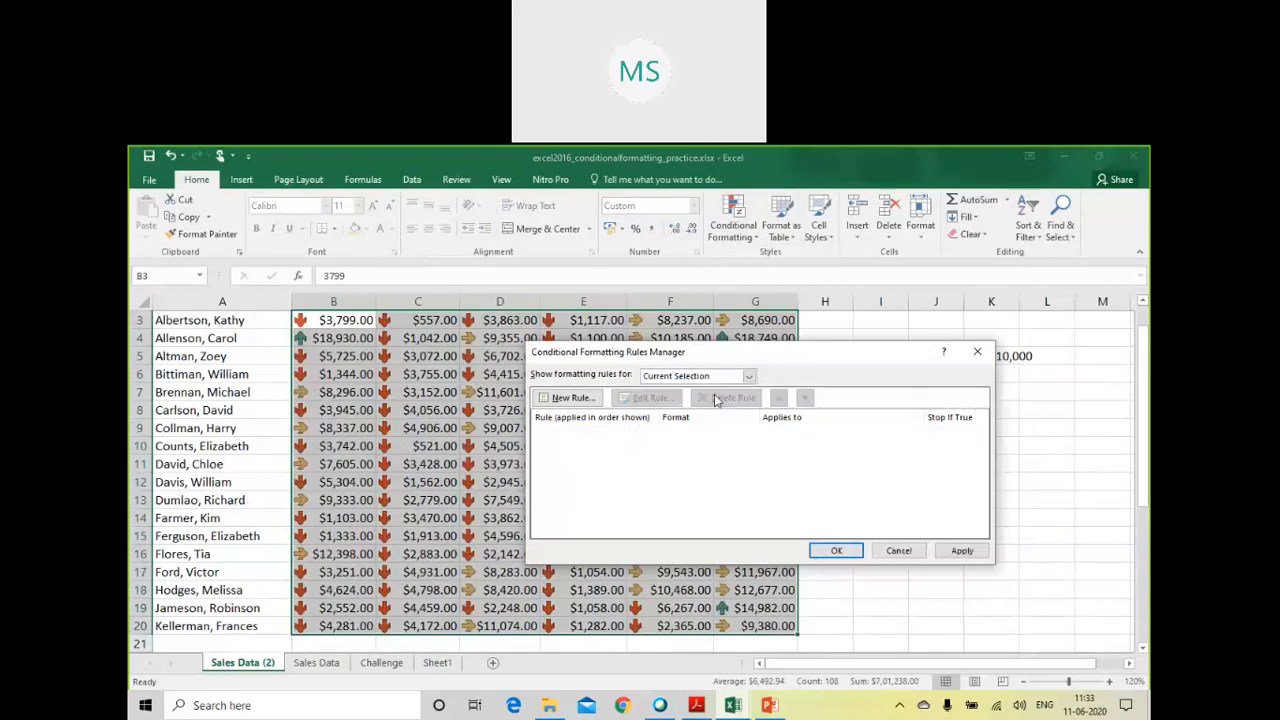
Step: Look at the new formatting rule options without creating a rule, and apply the pending rule deletion to the sales table
click(566, 398)
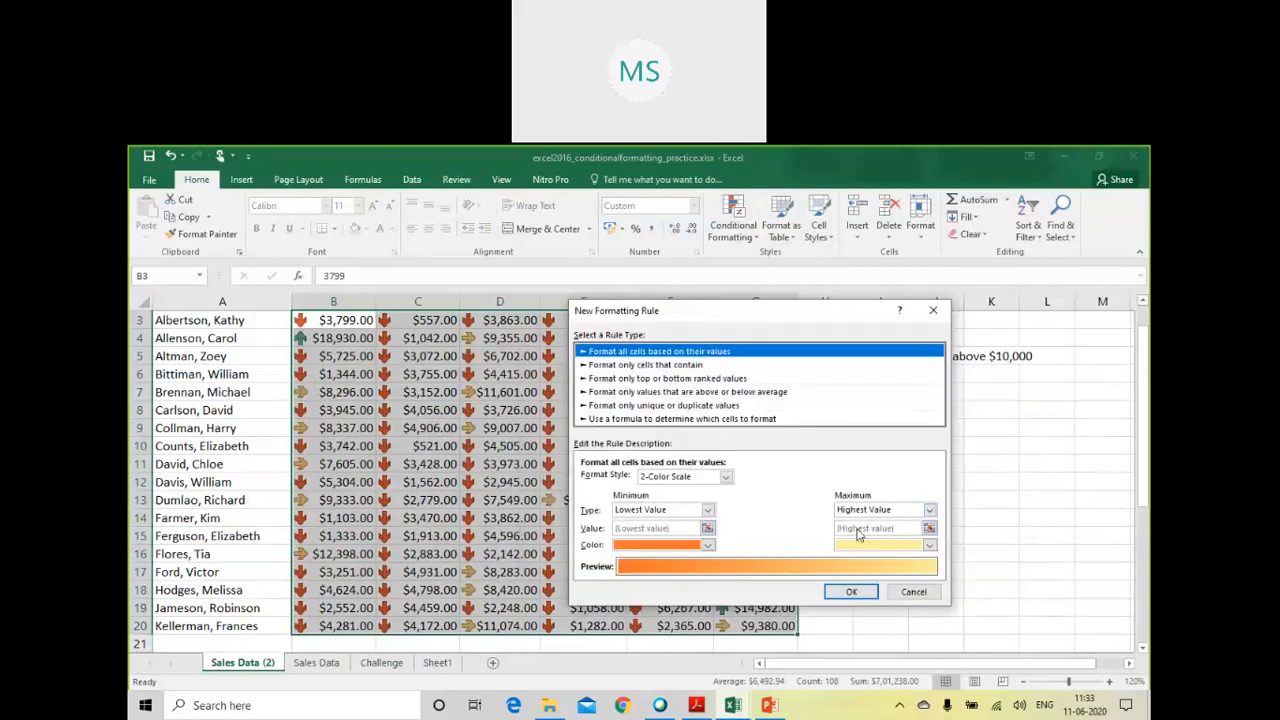
click(907, 601)
click(849, 549)
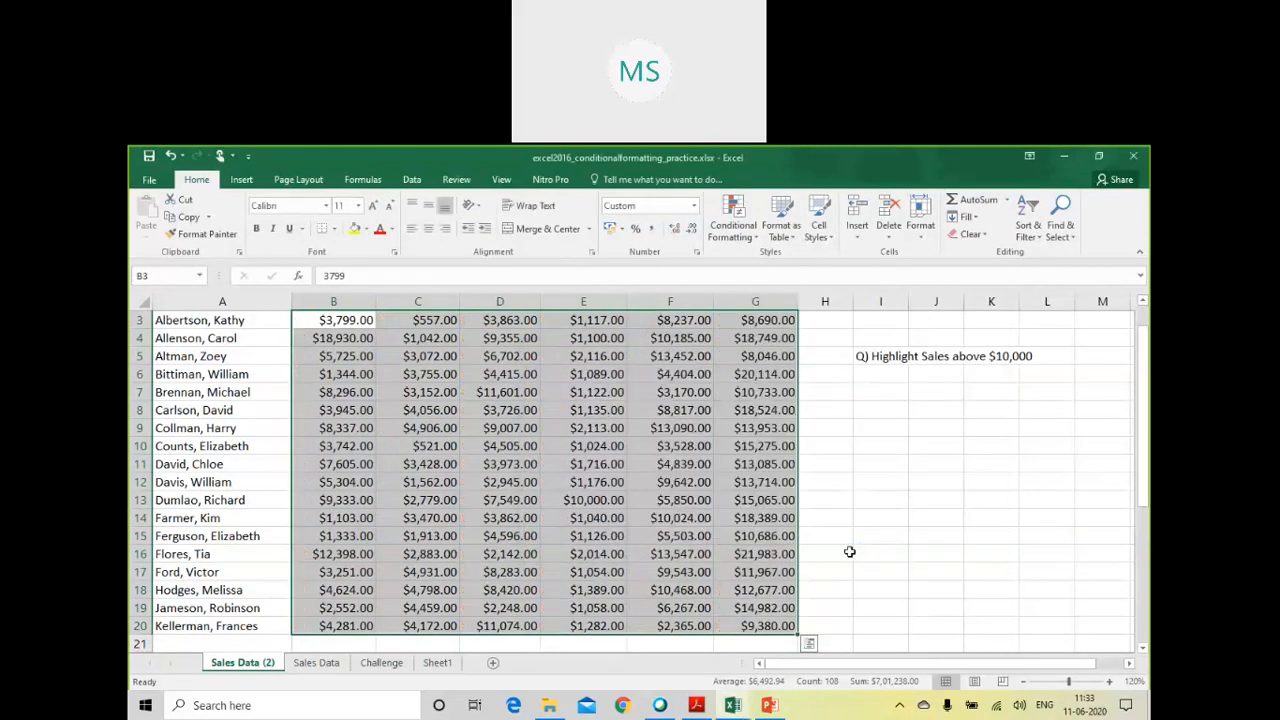
scroll(849, 551, up, 1)
click(722, 540)
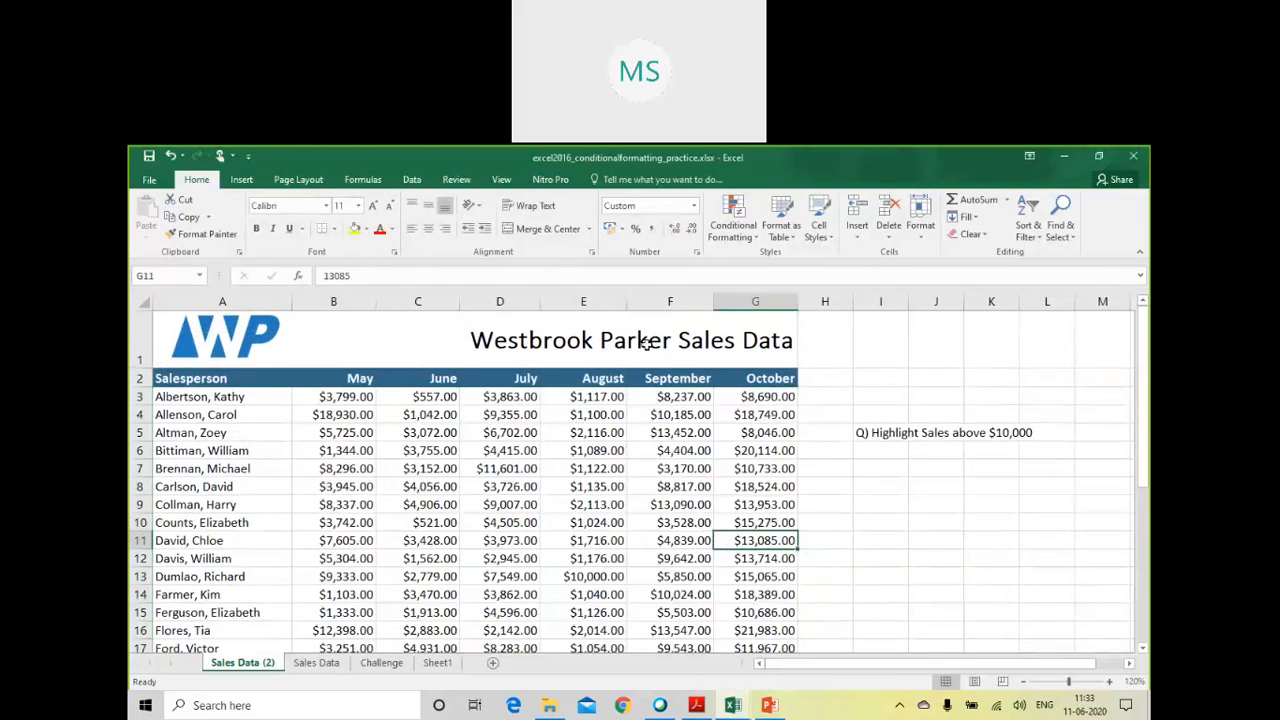